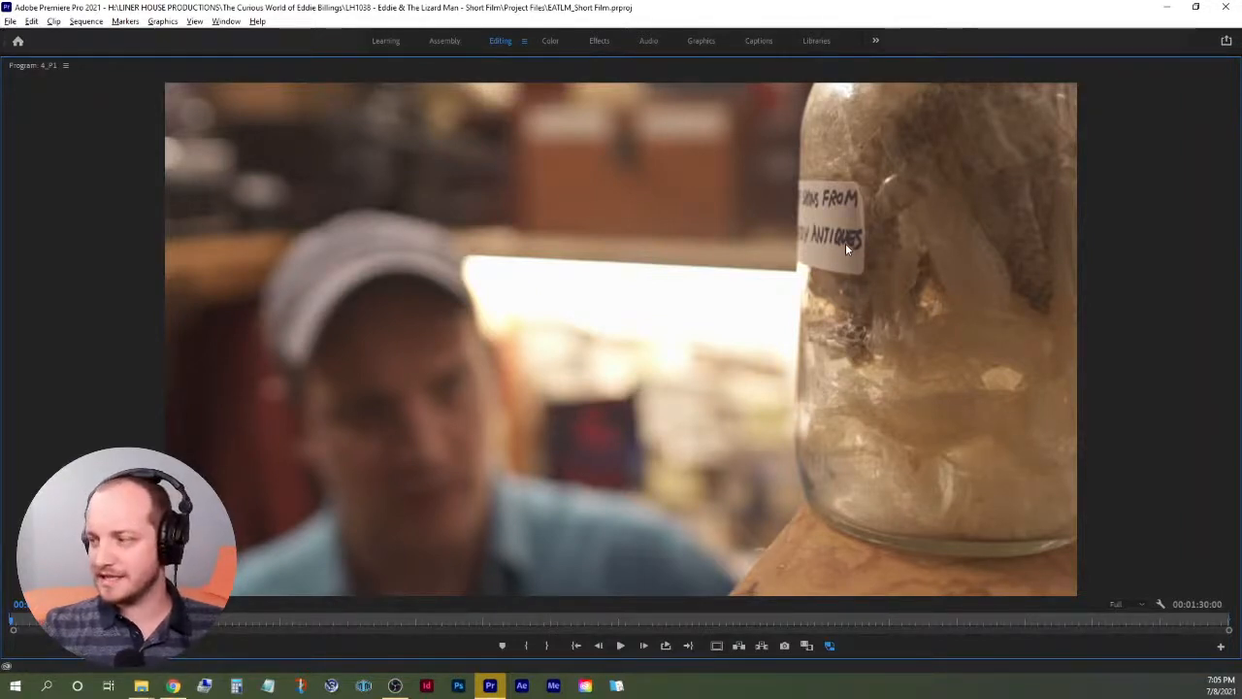
Set the Program monitor's playback resolution to 1/4.
click(1139, 604)
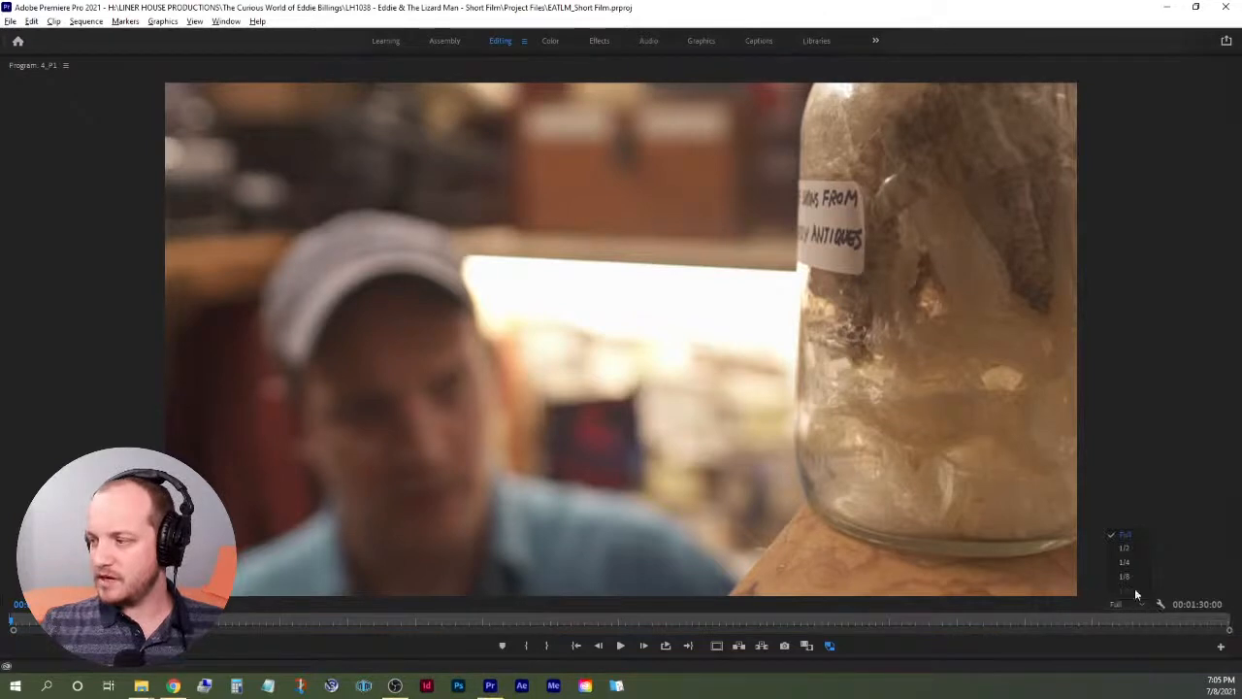
click(1133, 563)
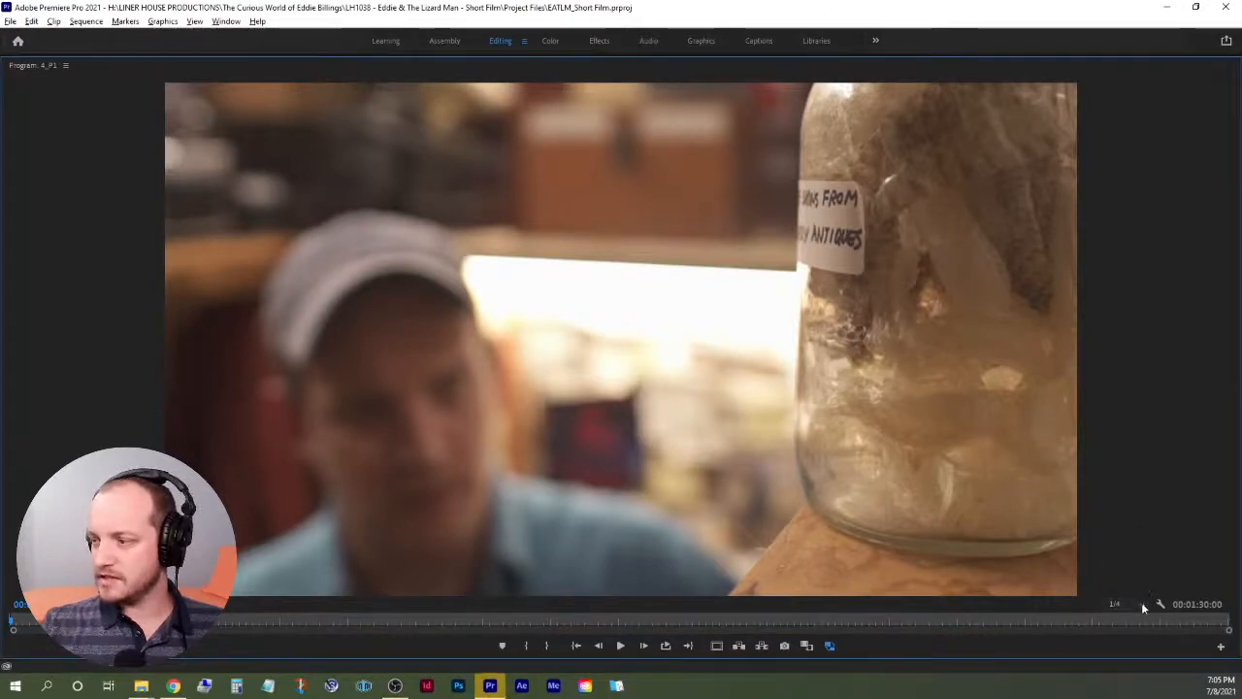
click(1142, 602)
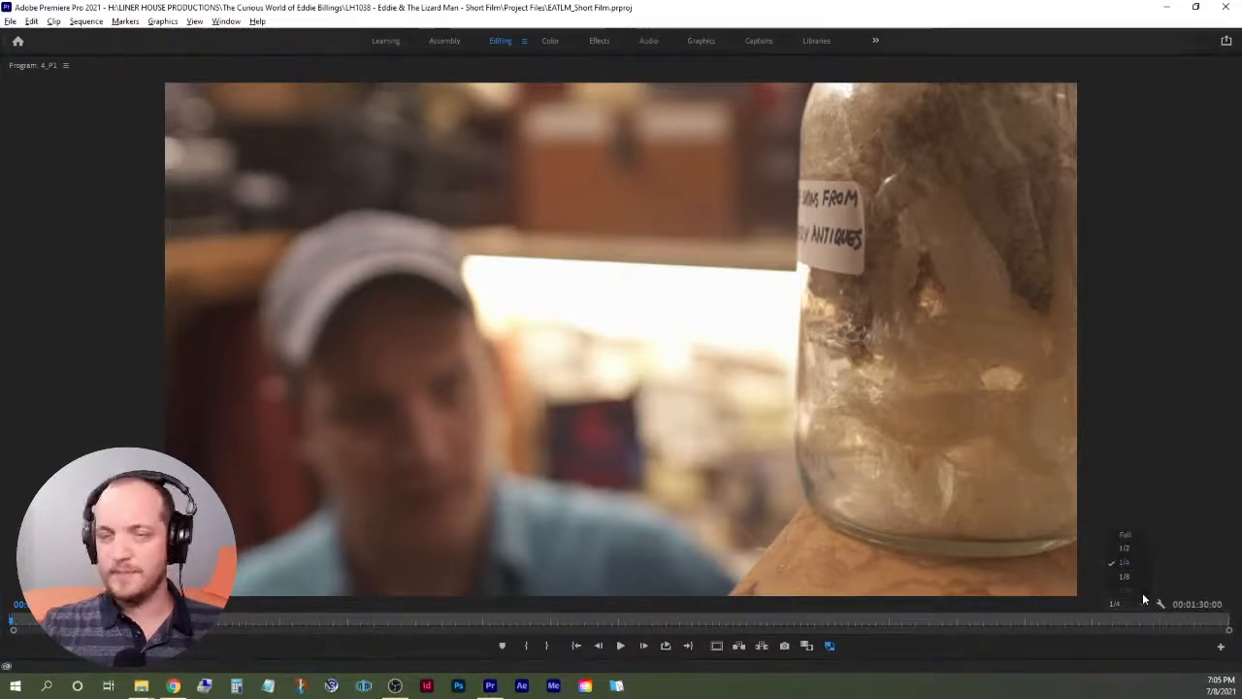
click(1127, 437)
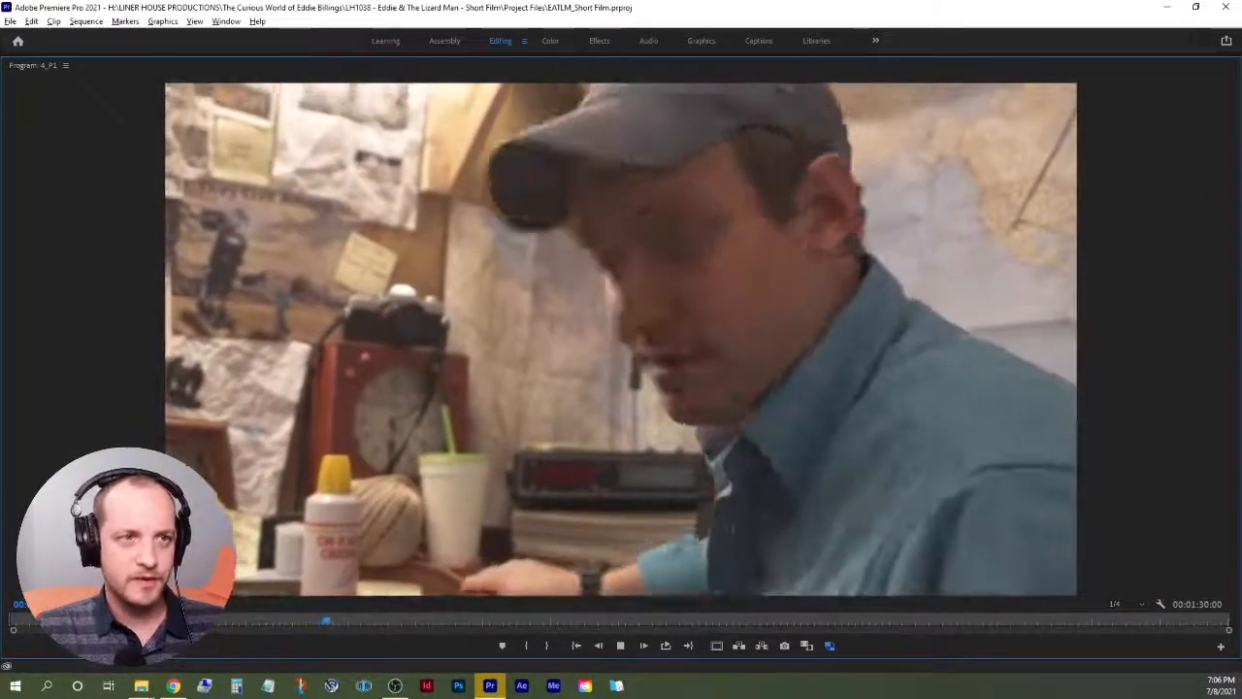
Play the 4_P1 sequence through to its end in the enlarged Program monitor, pausing during the desk shot.
key(space)
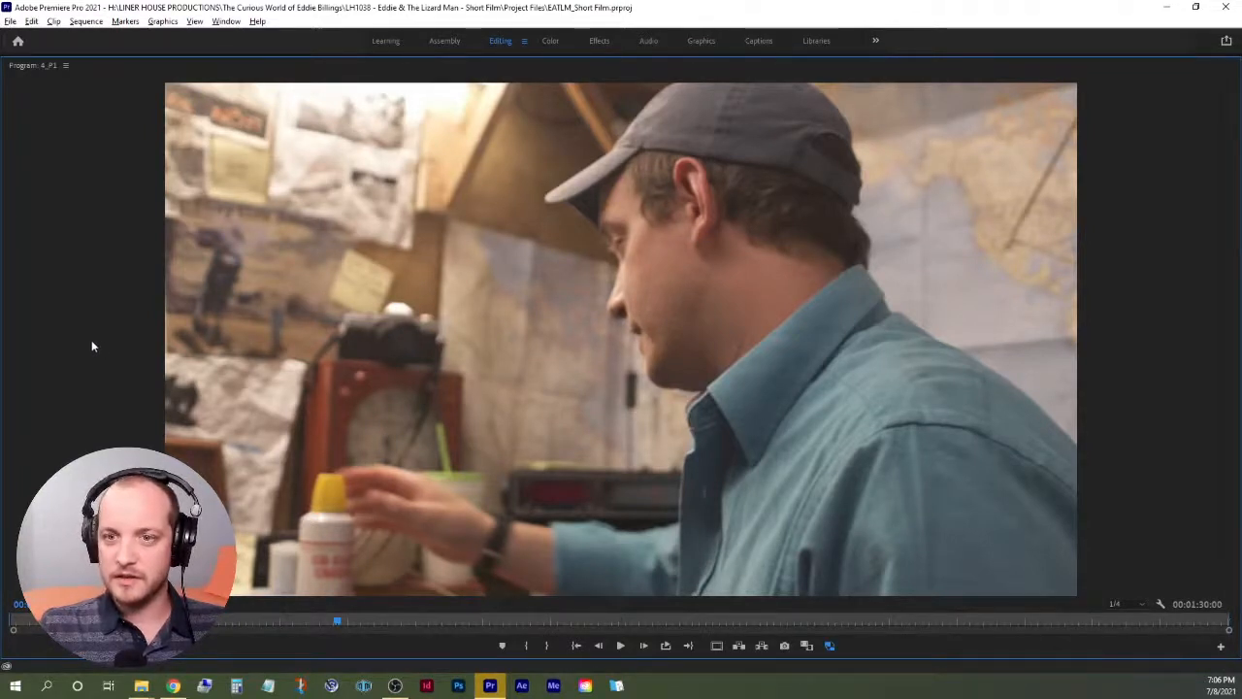
key(space)
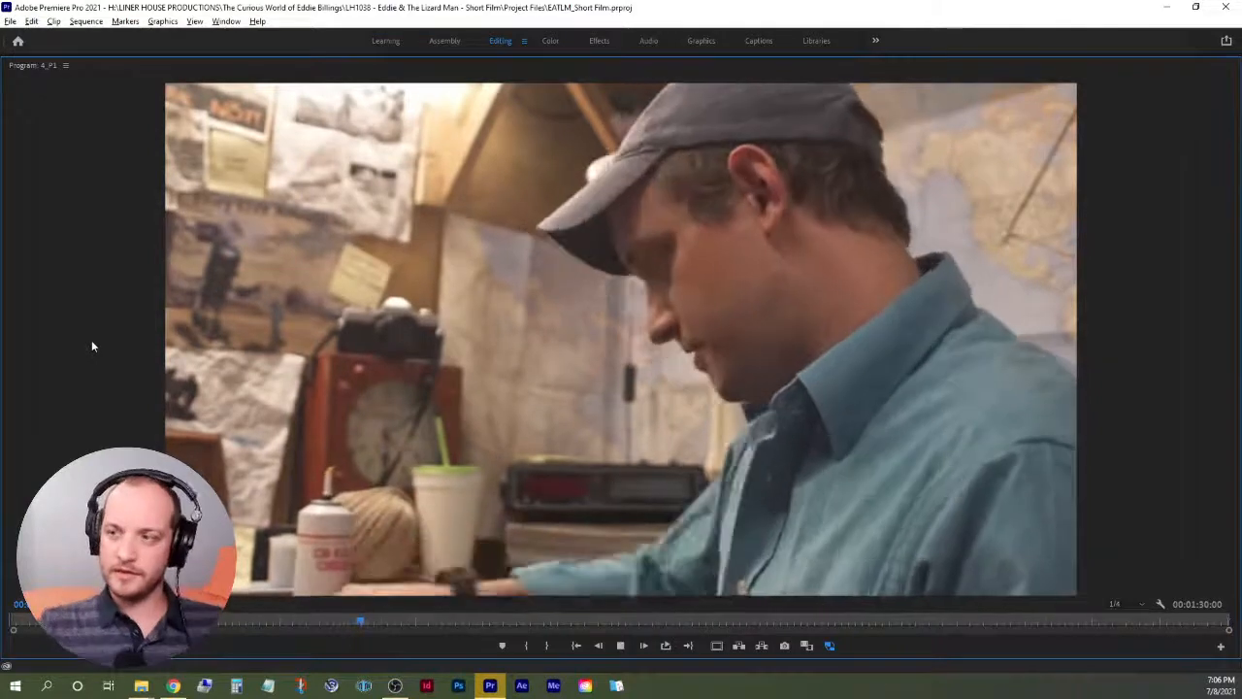
key(space)
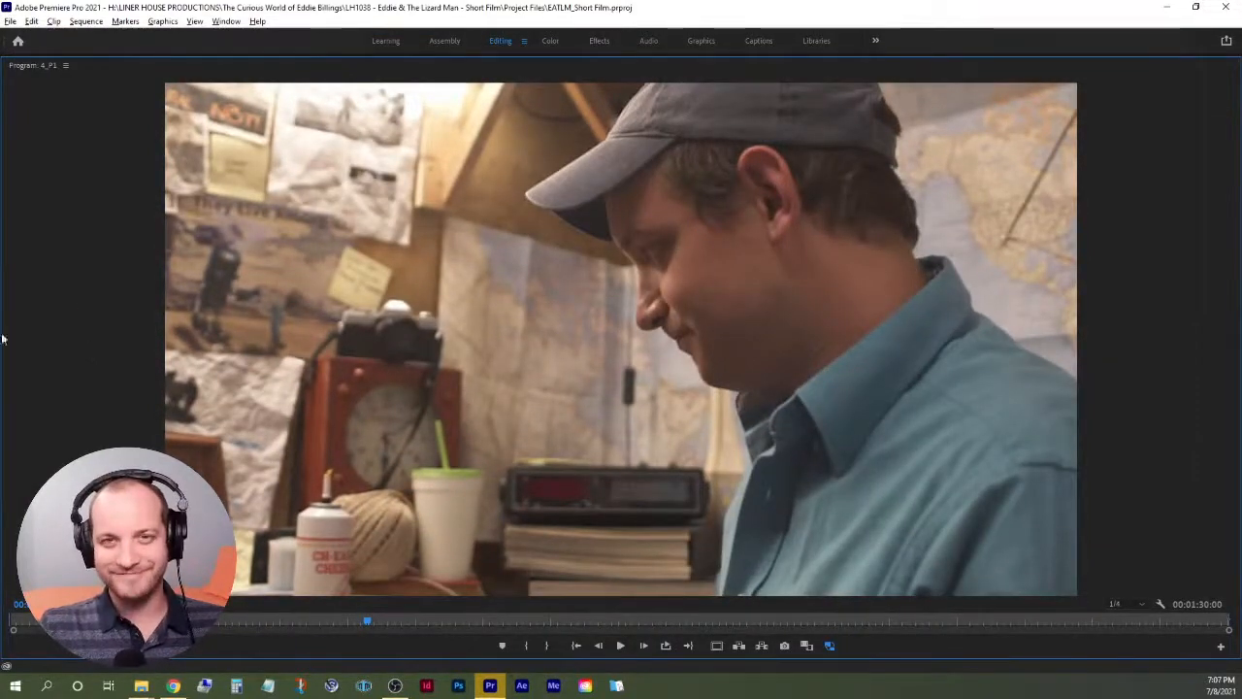
key(space)
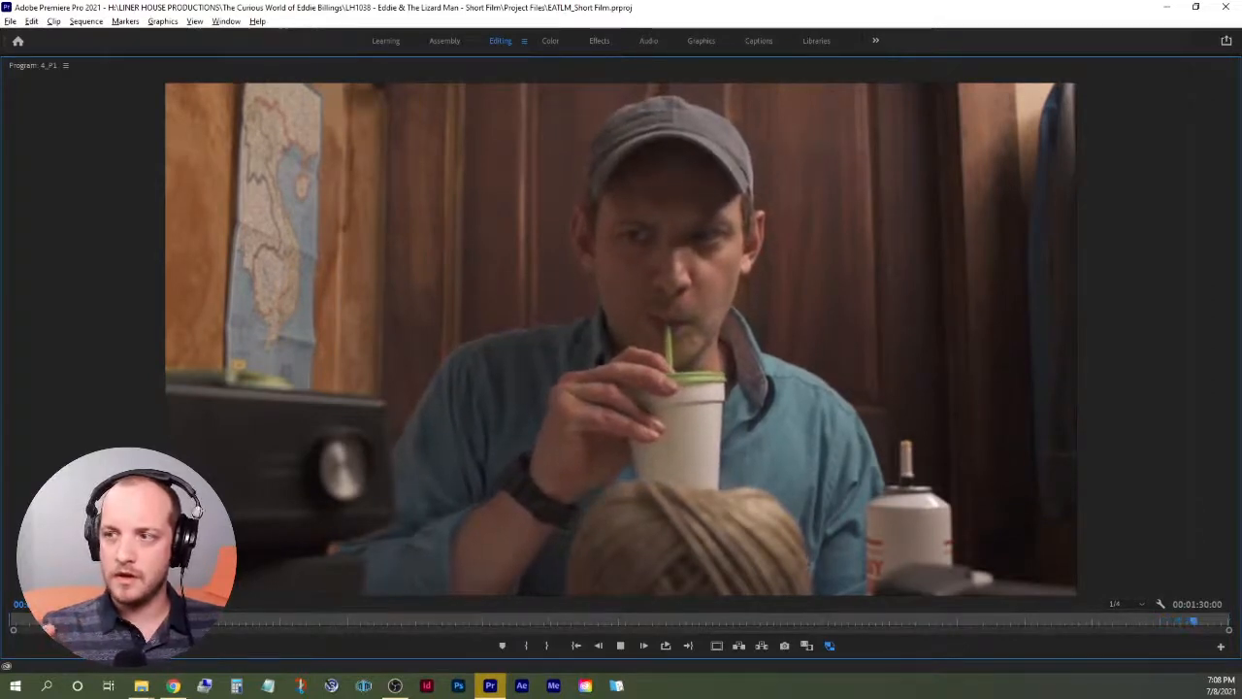
click(620, 647)
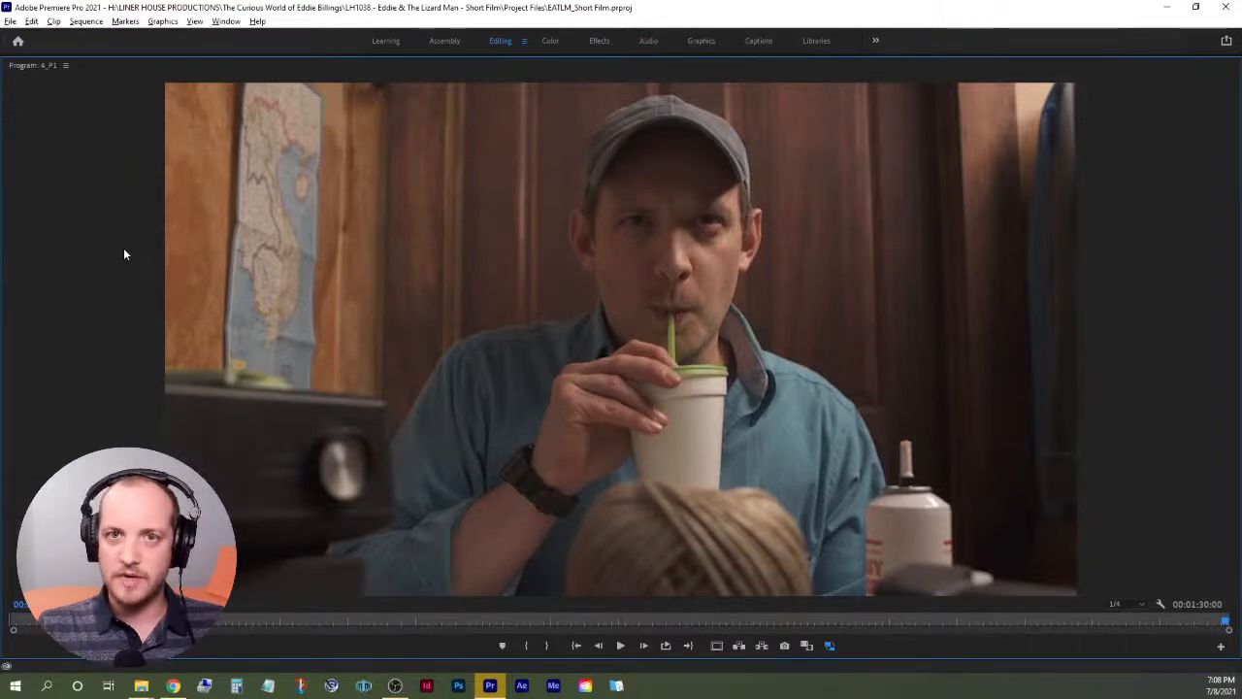
Restore the normal panel layout and play the opening of 4_P1 from the start through the cut to the jar close-up.
key(grave)
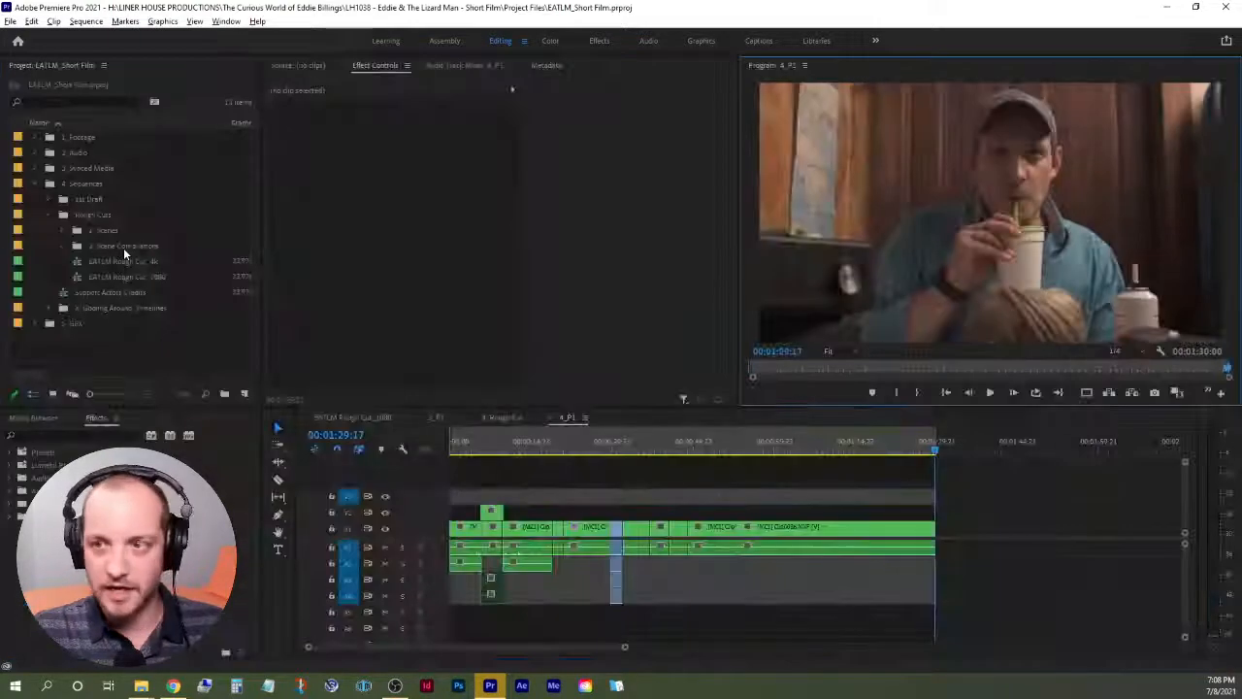
click(514, 490)
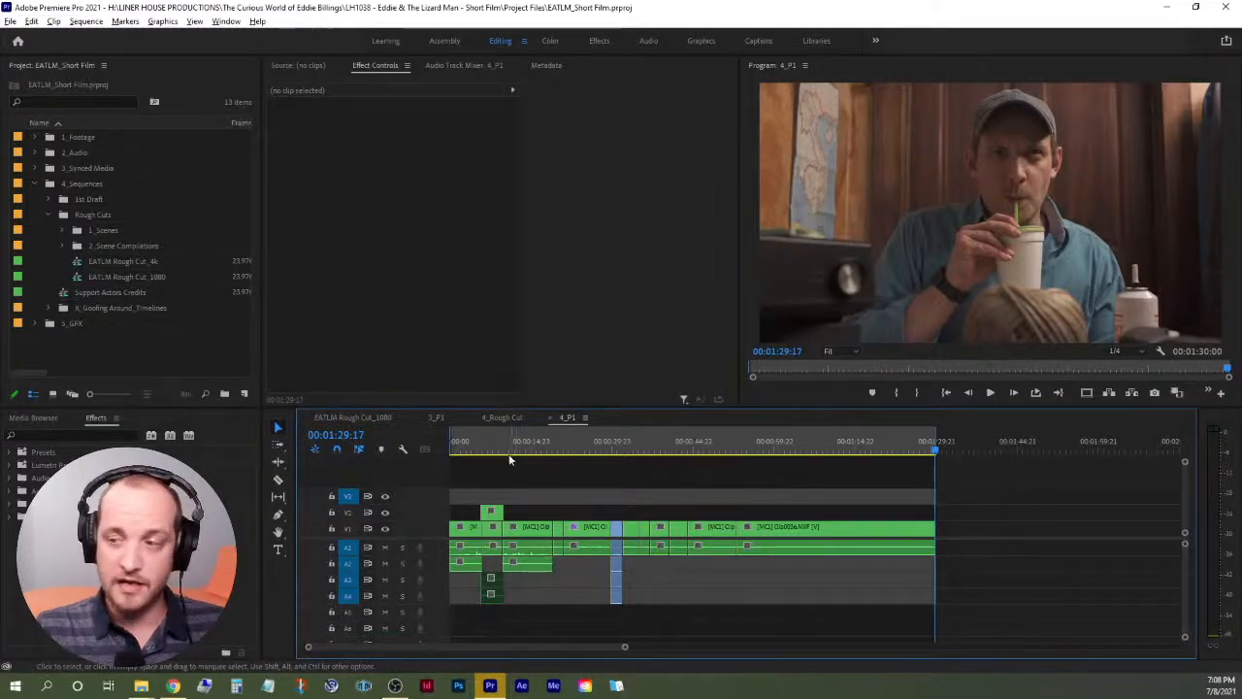
drag(507, 449, 448, 447)
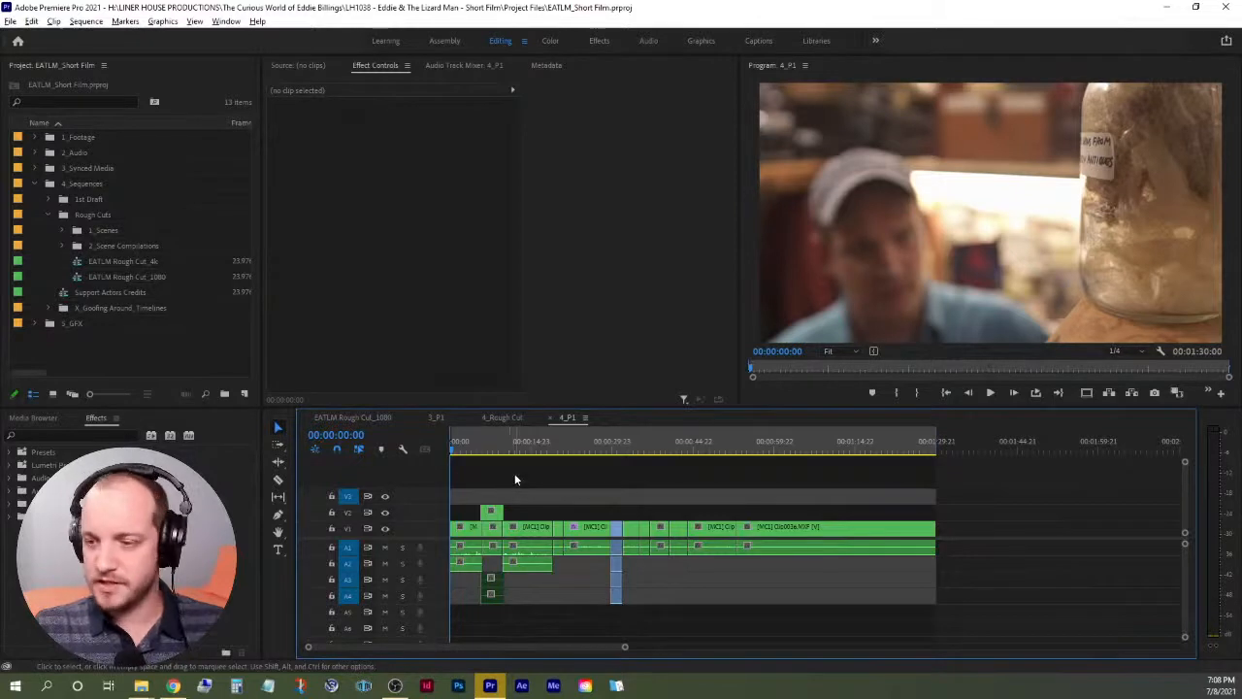
key(equal)
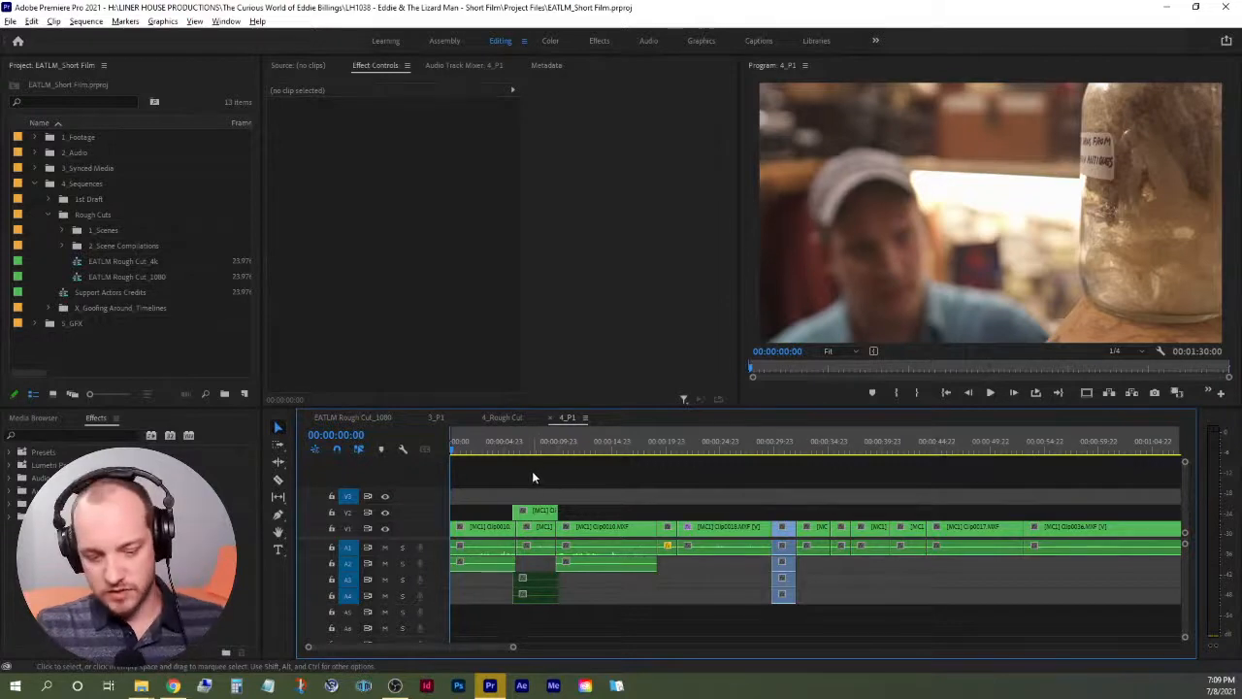
key(=)
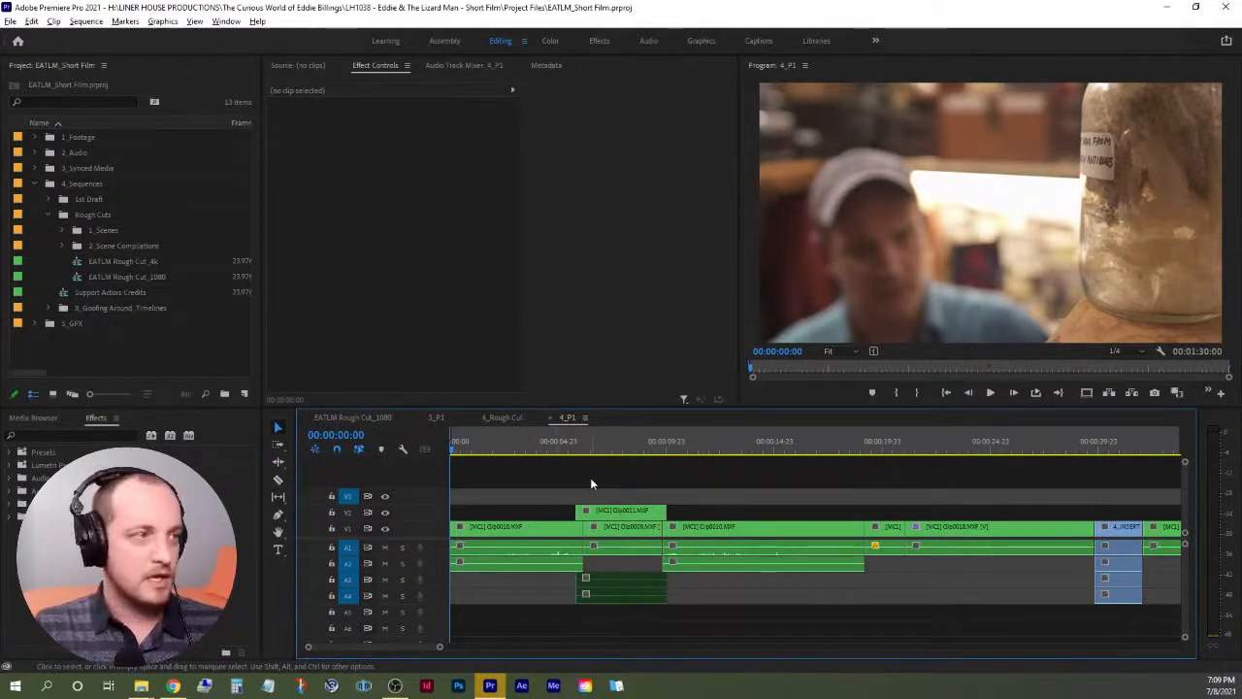
key(minus)
key(minus)
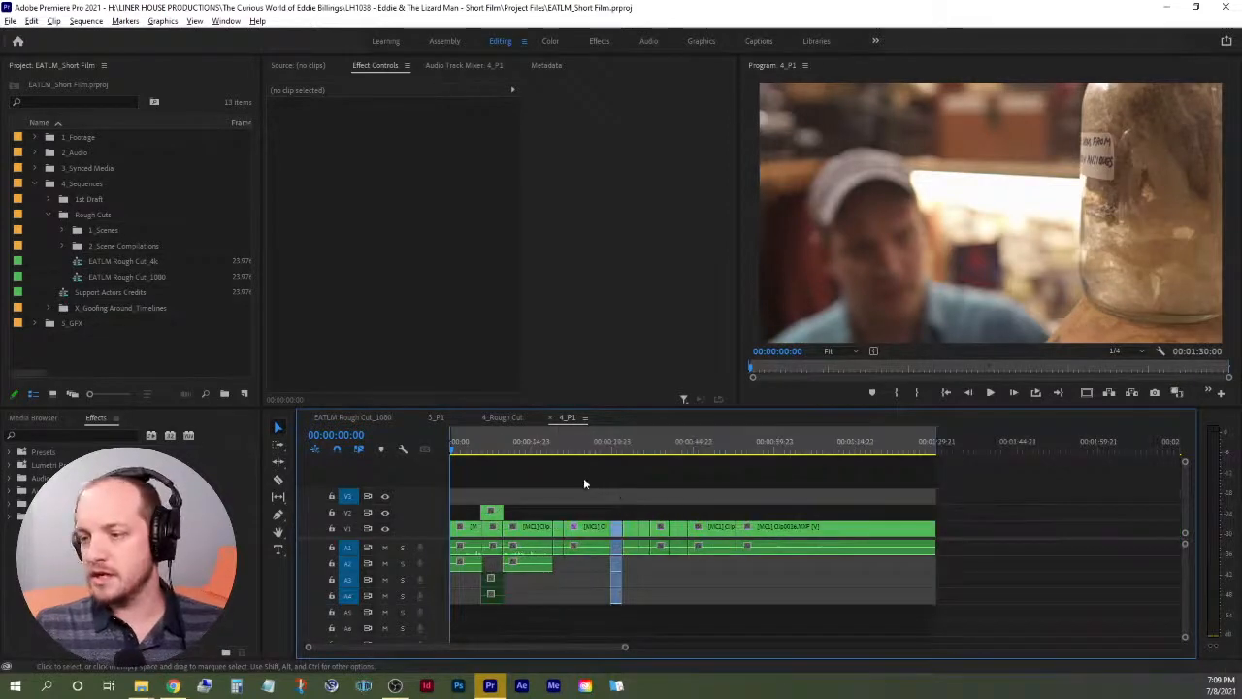
key(space)
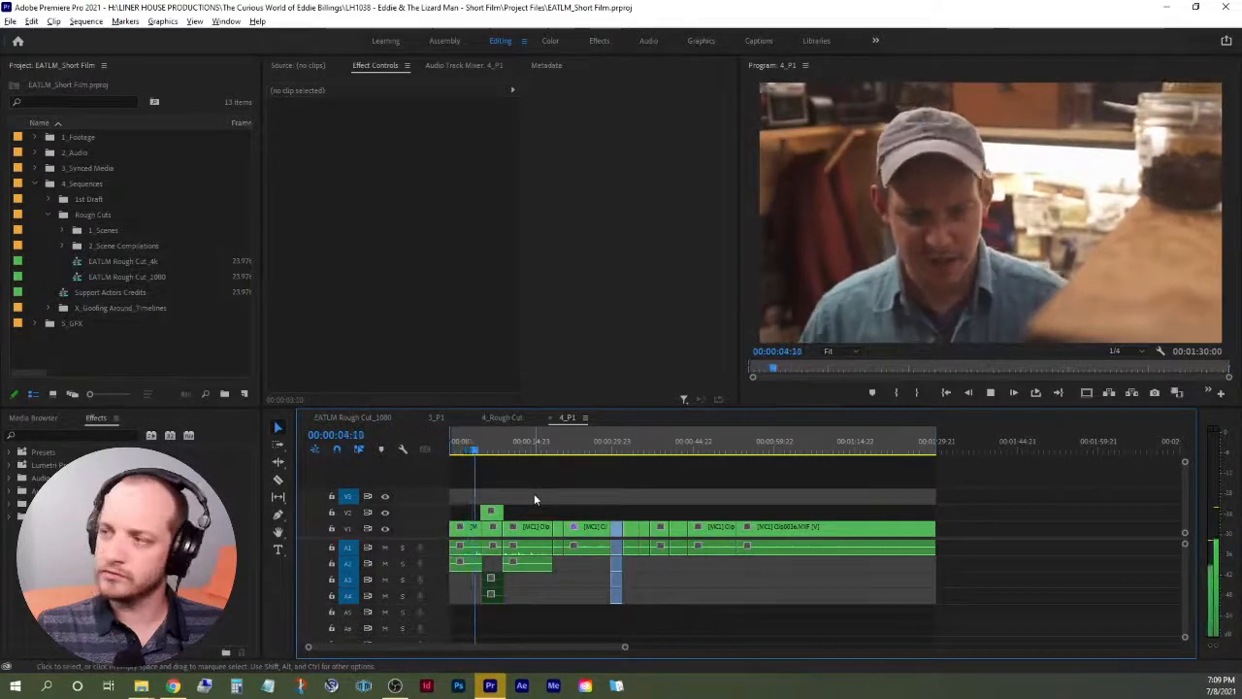
key(space)
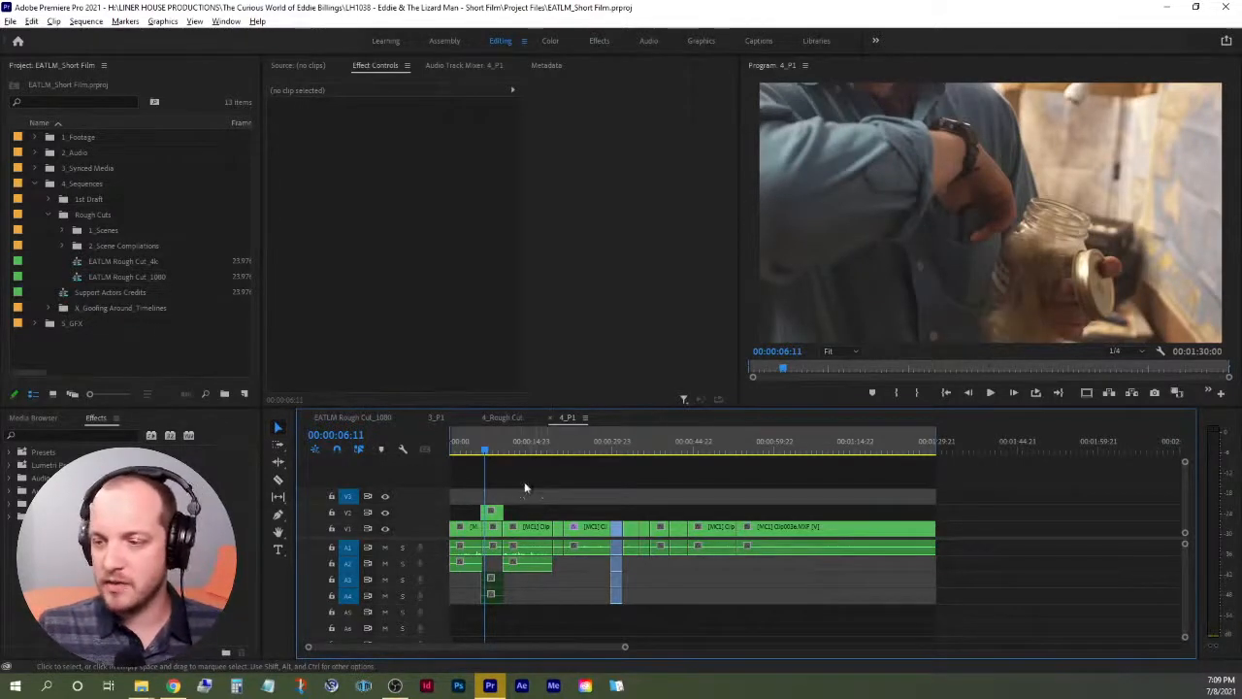
Unlink the nested 4_INSERT_Cheesestick_2 clip and move all video clips after the first one up one track.
mouse_move(498, 507)
mouse_down()
mouse_move(553, 535)
mouse_move(910, 531)
mouse_move(689, 520)
mouse_move(490, 488)
mouse_up()
click(627, 596)
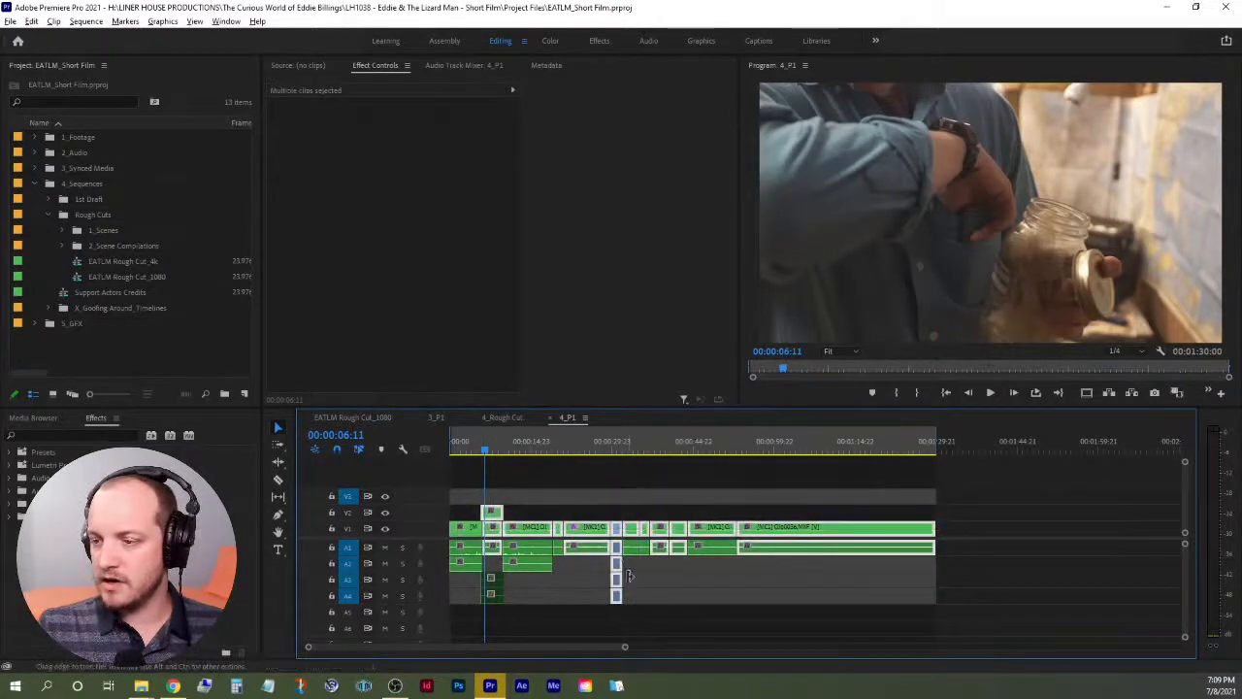
click(619, 553)
right_click(619, 554)
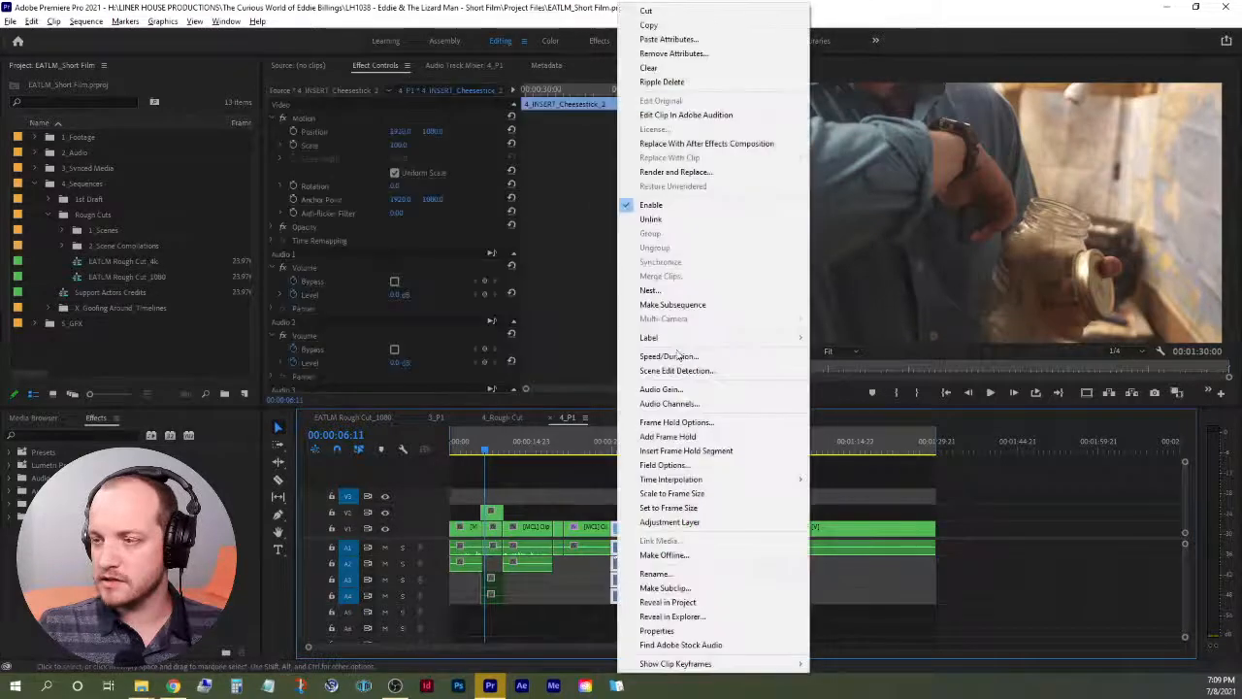
click(662, 221)
click(619, 525)
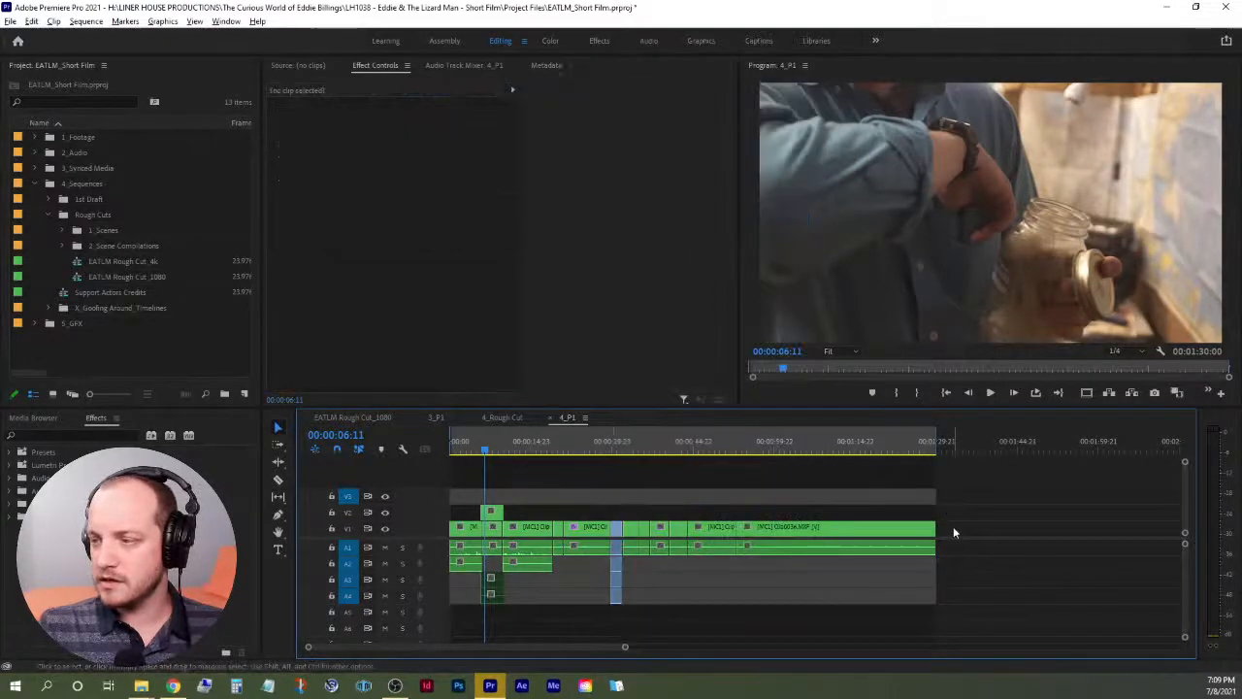
drag(954, 532, 497, 495)
click(551, 478)
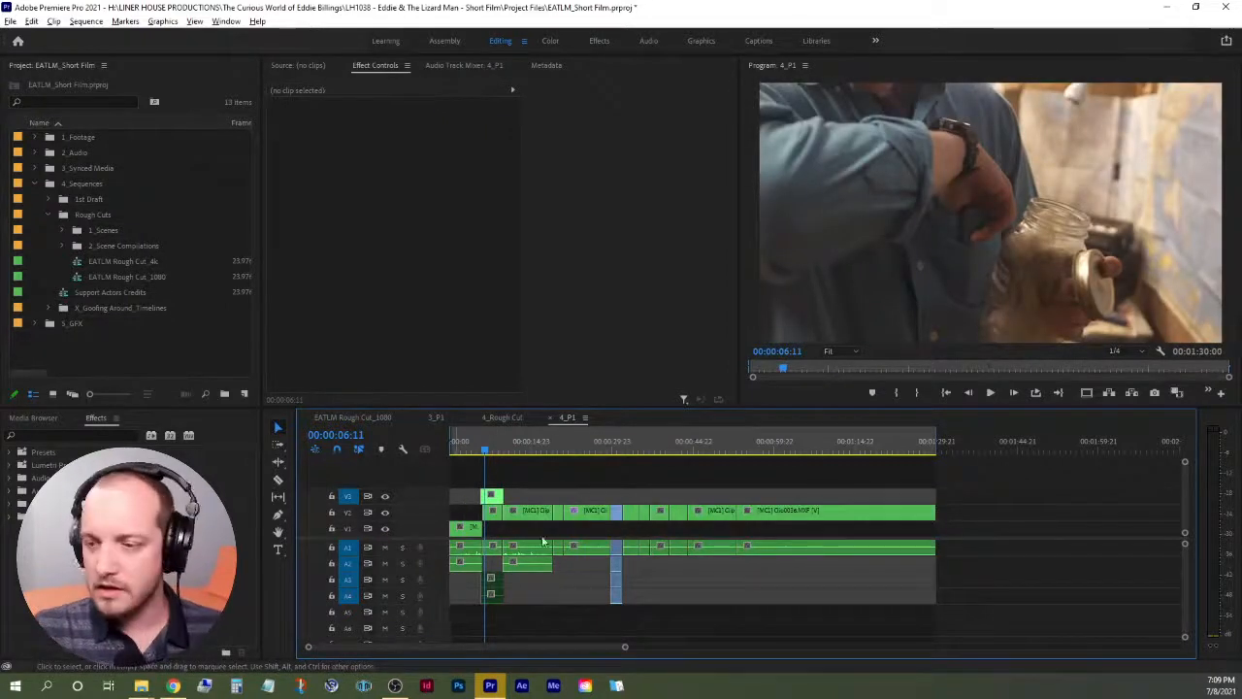
Extend the head of the Clip0011.MXF video on V3 back to the sequence start and return the playhead there.
key(=)
key(=)
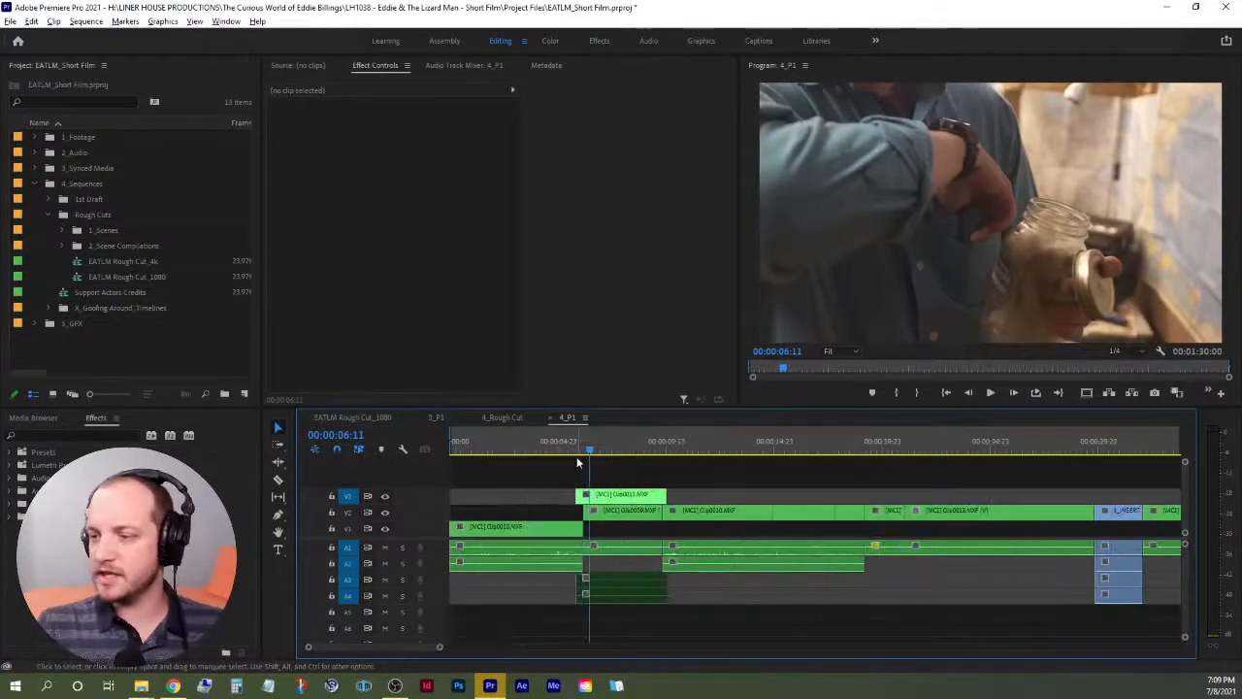
drag(583, 495, 451, 495)
click(449, 448)
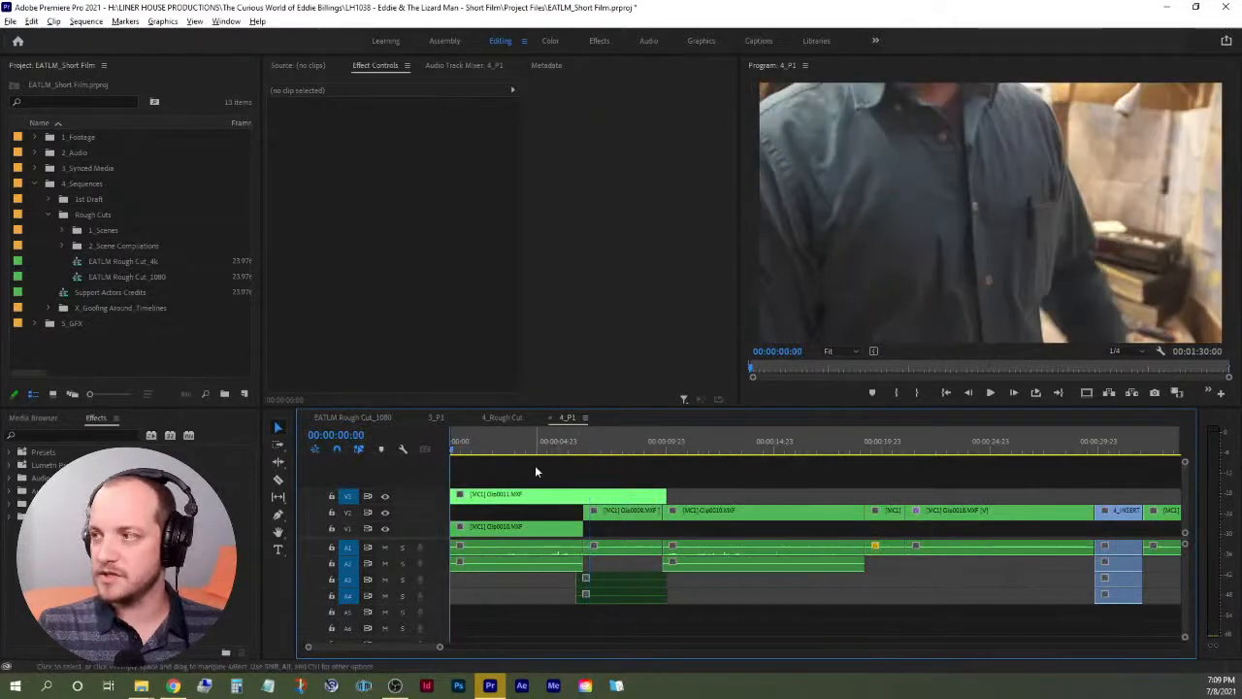
Switch to the 3_P1 sequence and play its final shot from about 00:03:06:13.
click(435, 417)
click(1102, 449)
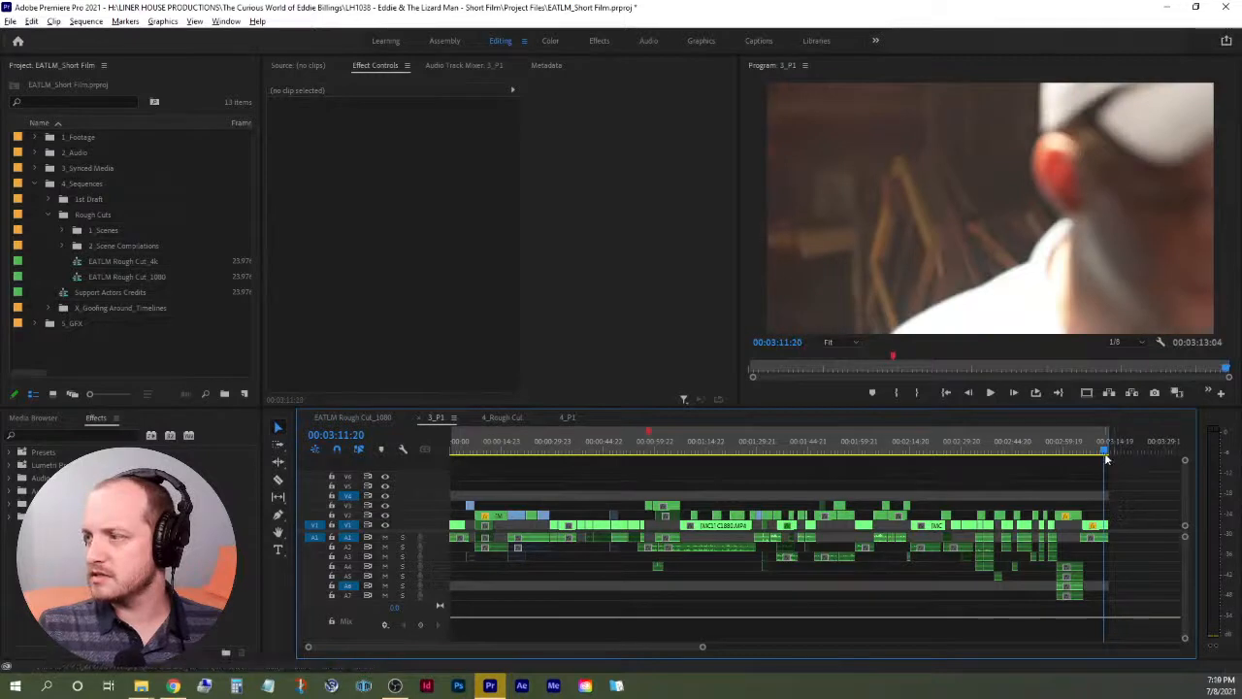
drag(1106, 457, 1087, 456)
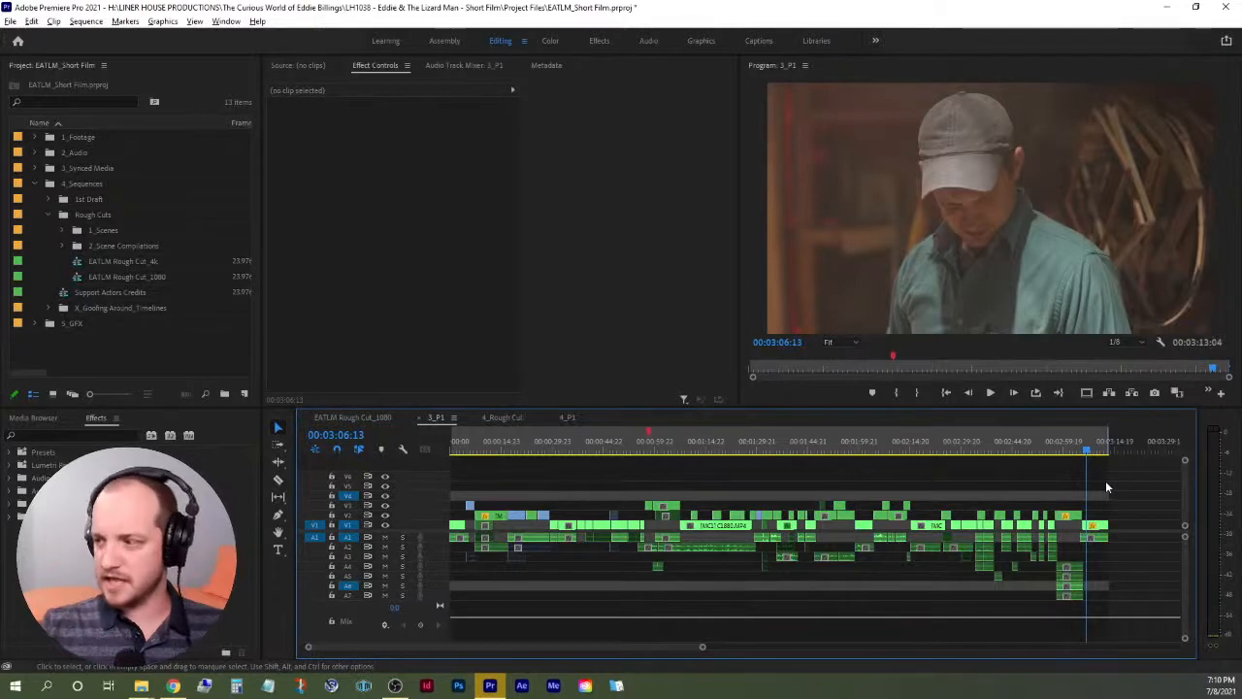
key(space)
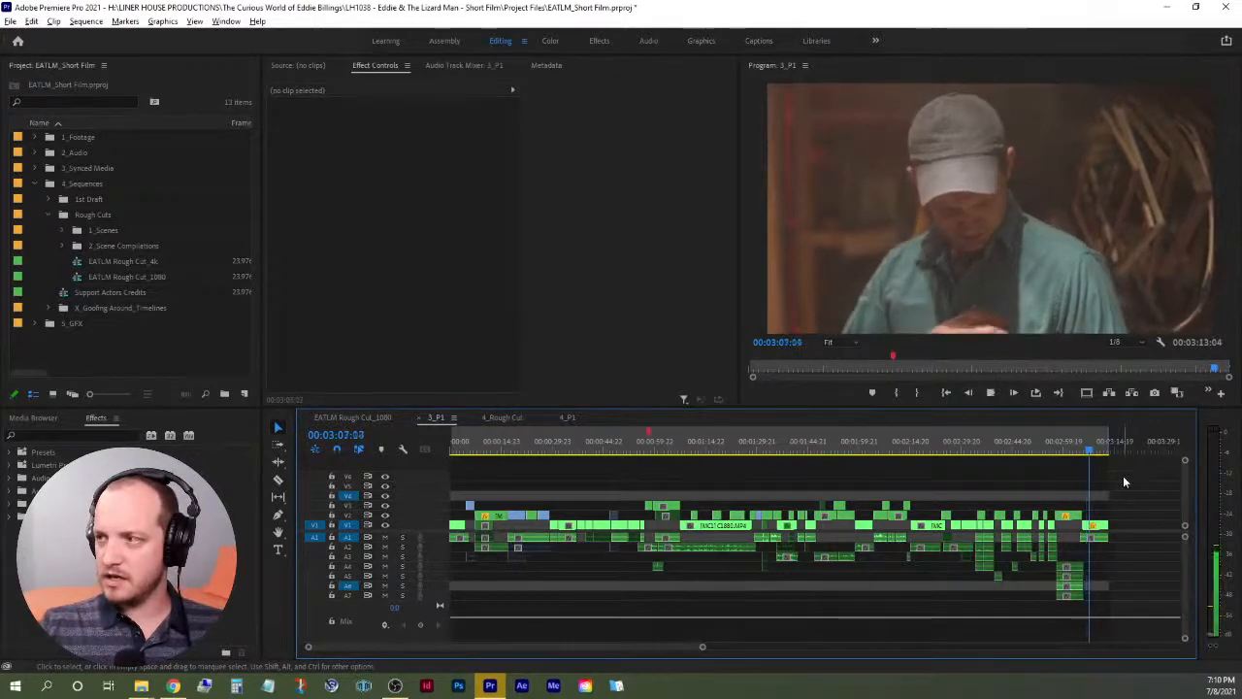
key(space)
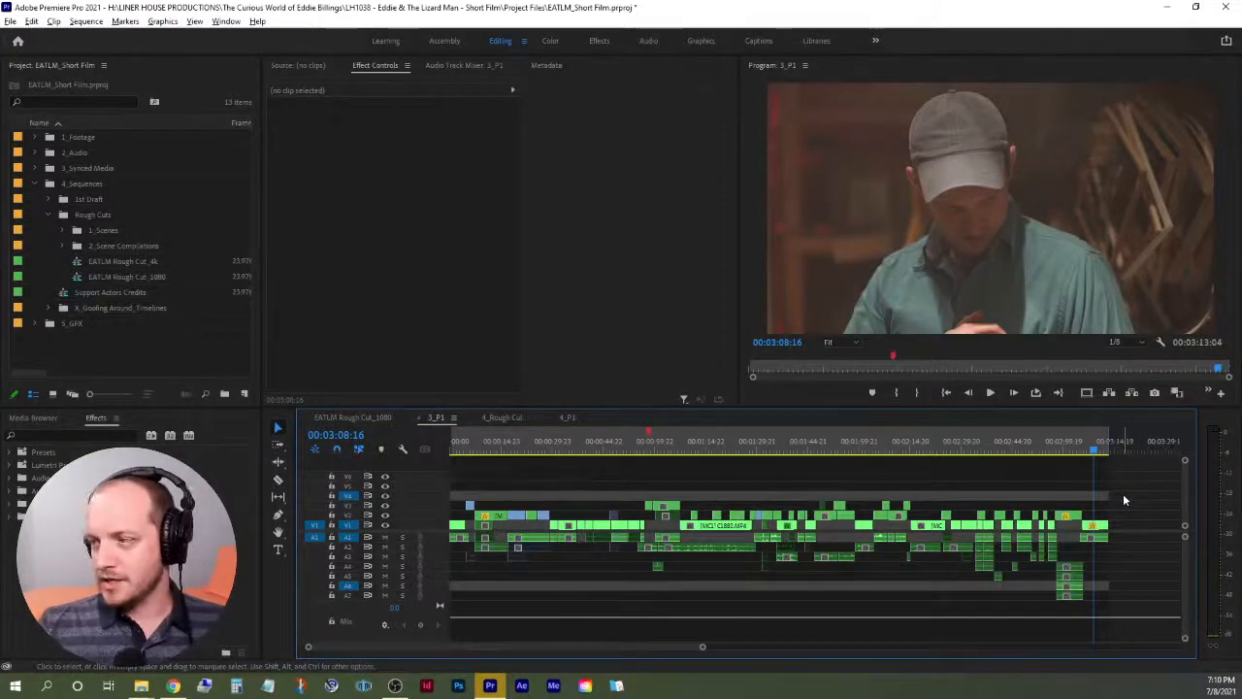
Set the vertical position of the final 3R ALT_Take 1 clip to 970 at its 00:03:10:02 motion keyframe.
click(1101, 525)
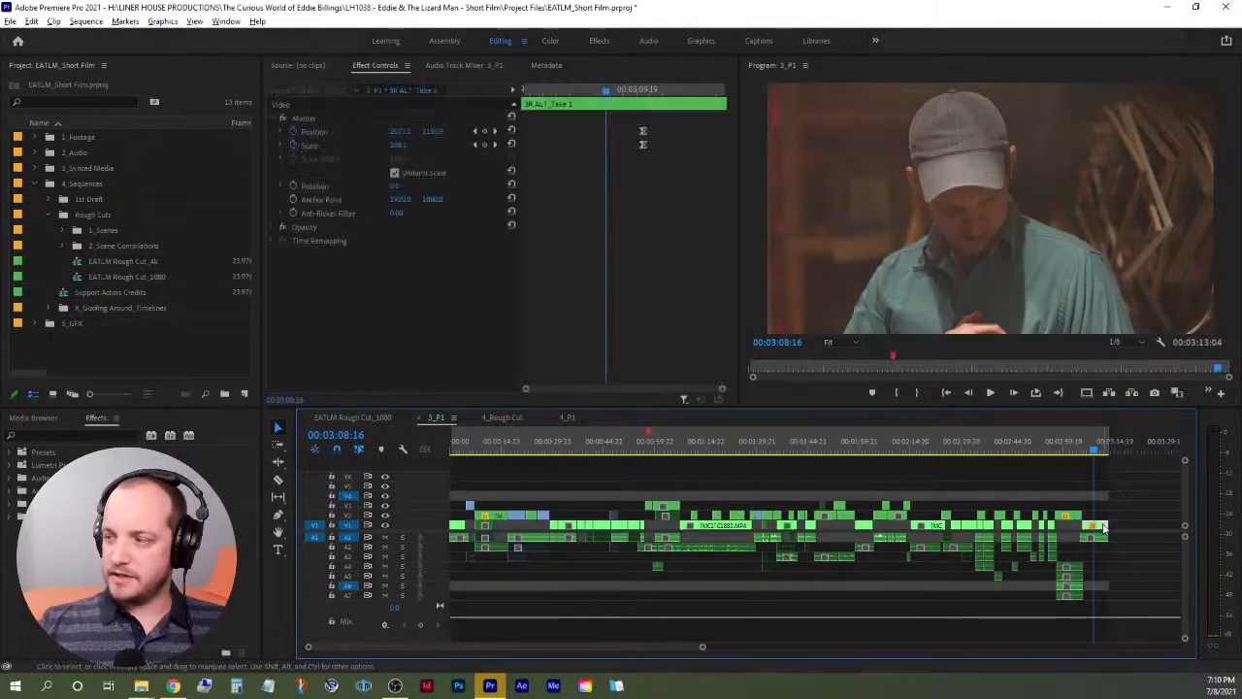
click(494, 144)
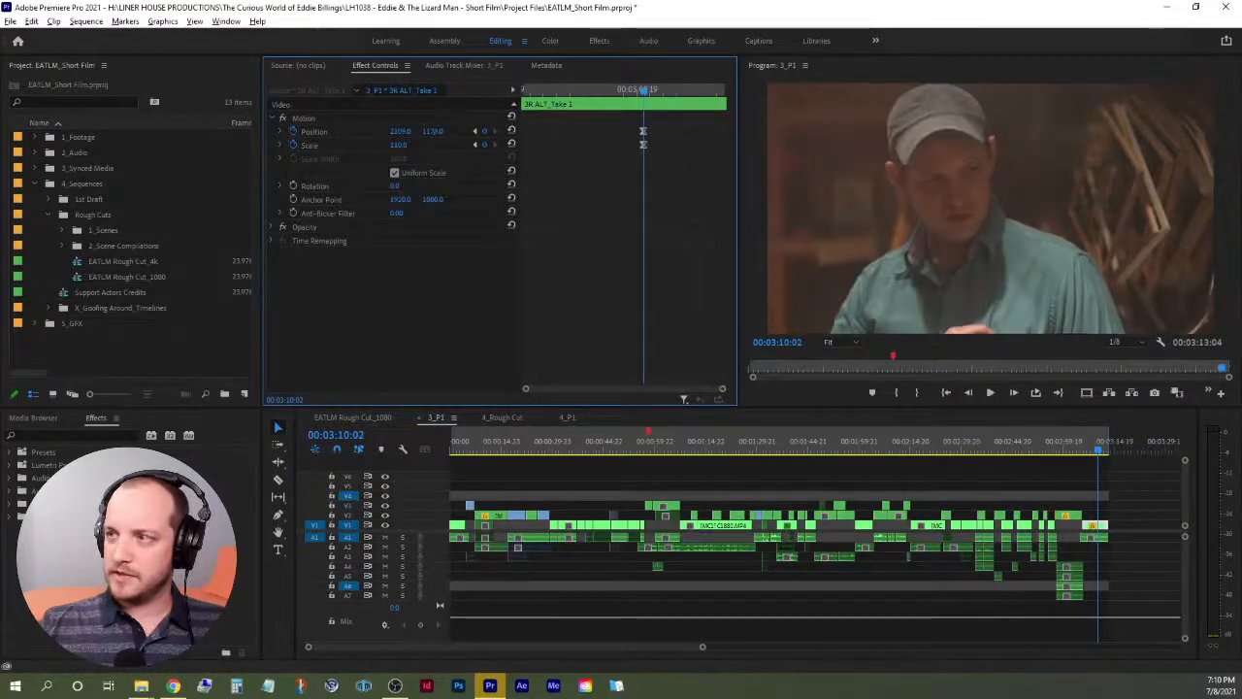
drag(433, 131, 239, 131)
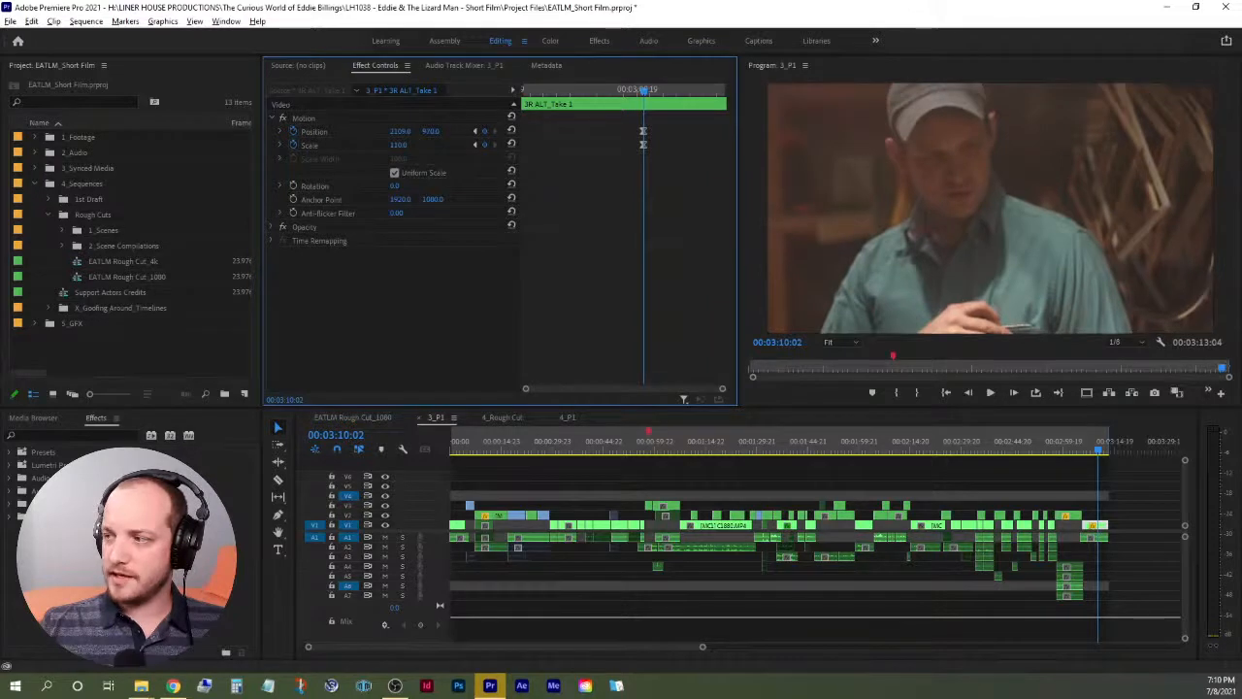
Play the last seconds of 3_P1 through to the end to review the reframed shot.
click(1082, 446)
click(1119, 484)
key(space)
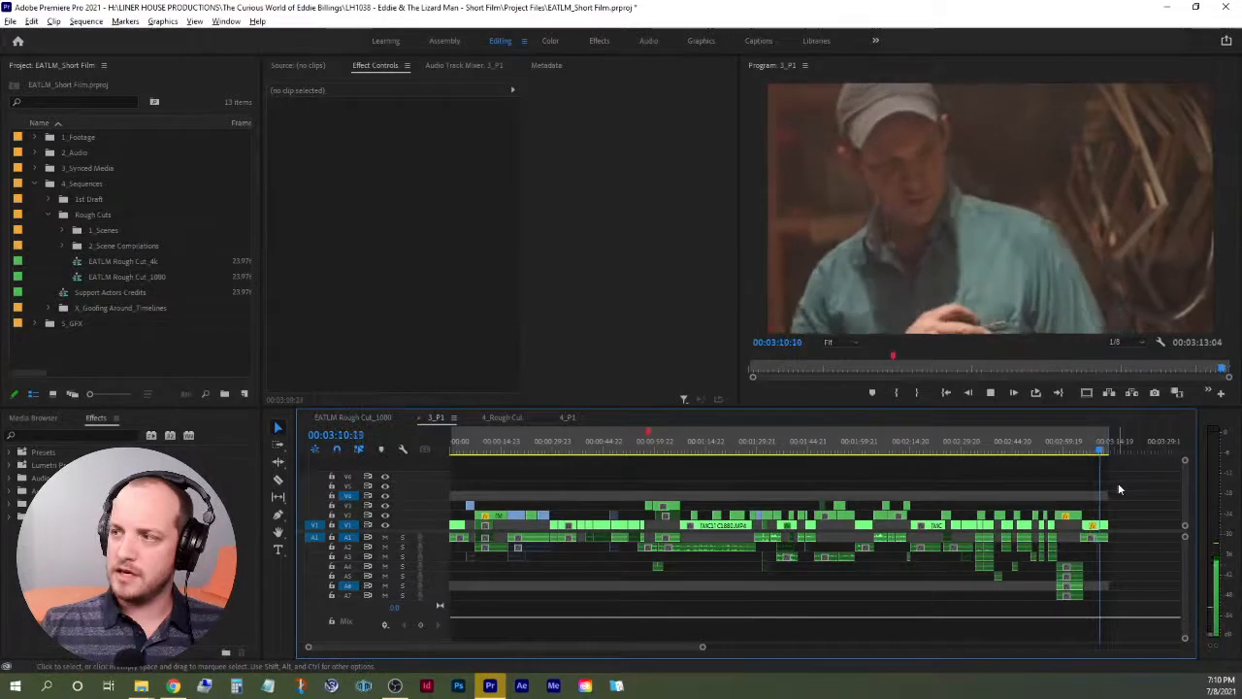
key(space)
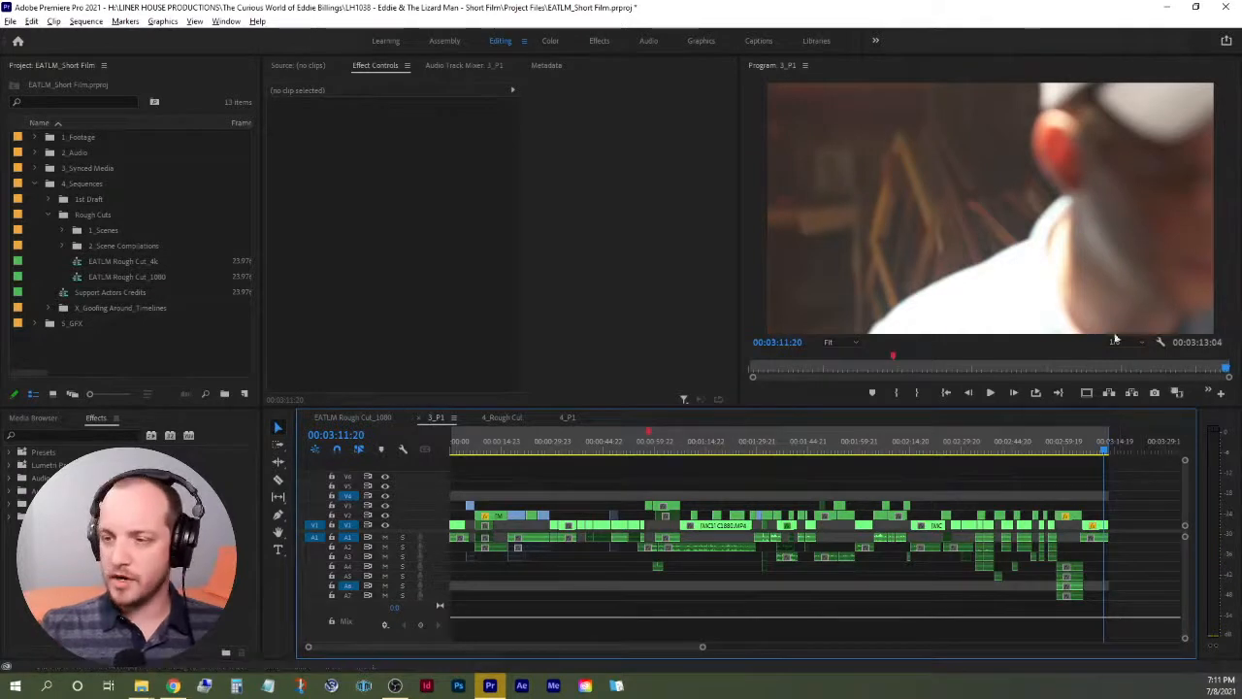
Switch to the 4_P1 sequence and play its opening shot from the start to about 00:00:02:19.
click(567, 419)
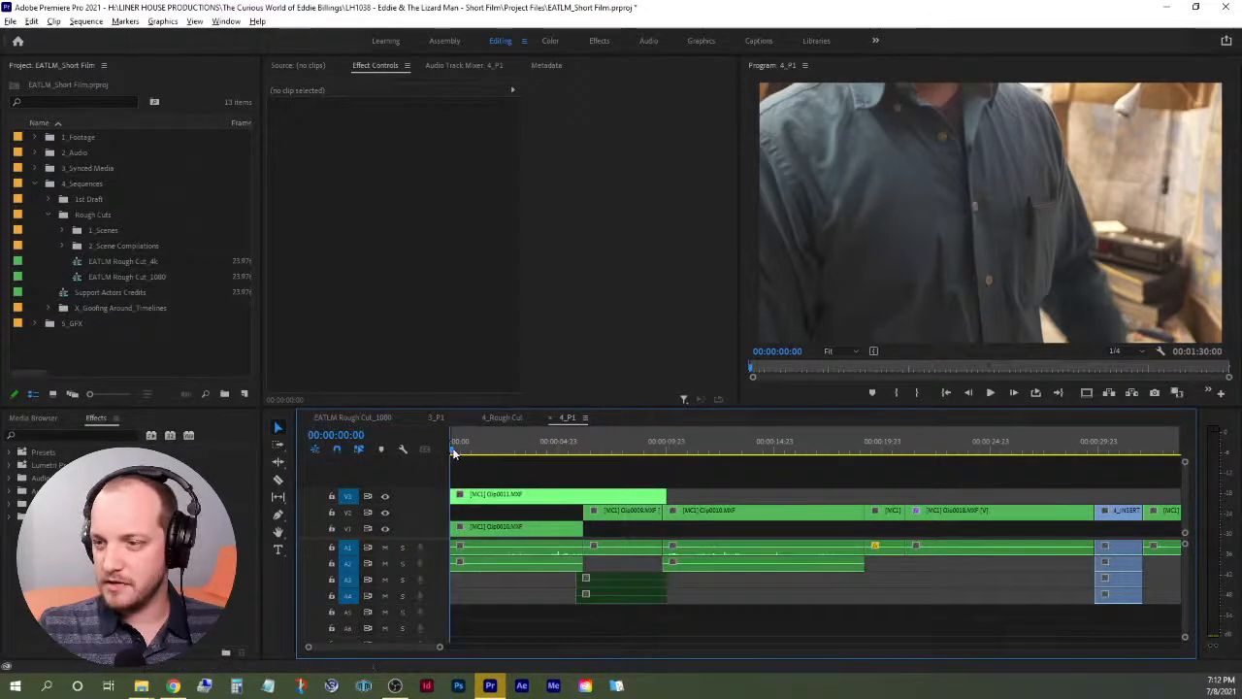
mouse_move(453, 449)
mouse_down()
mouse_move(494, 455)
mouse_move(431, 459)
mouse_up()
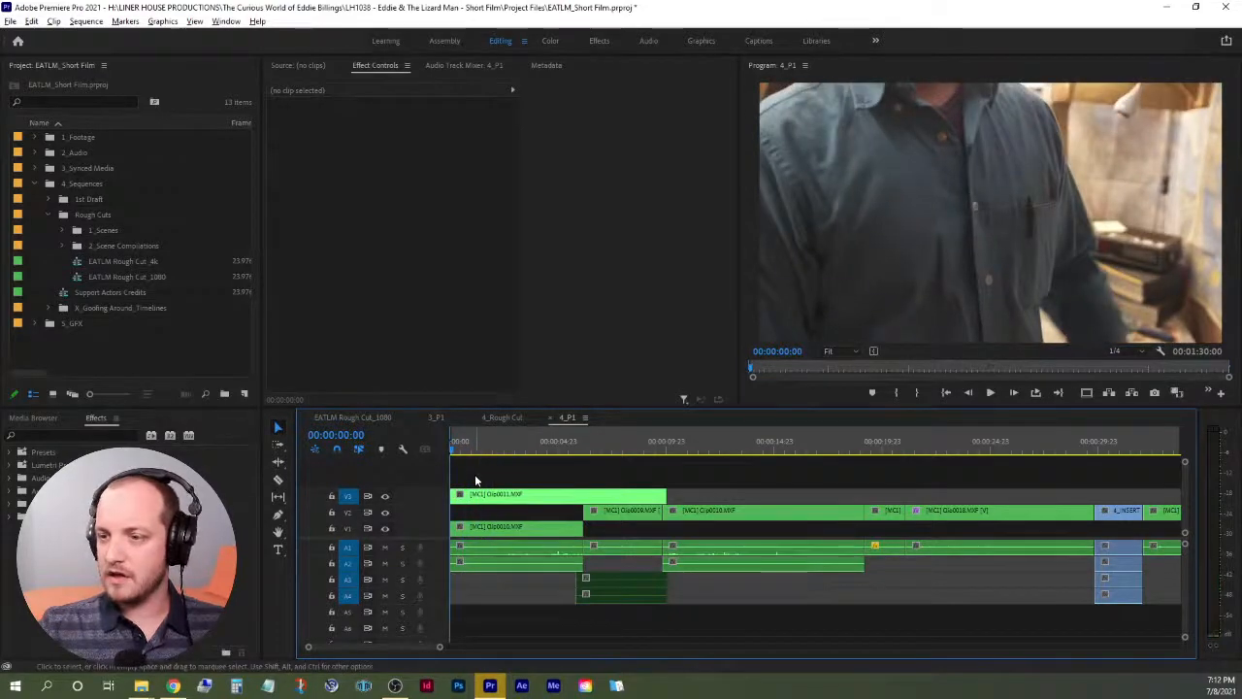
key(space)
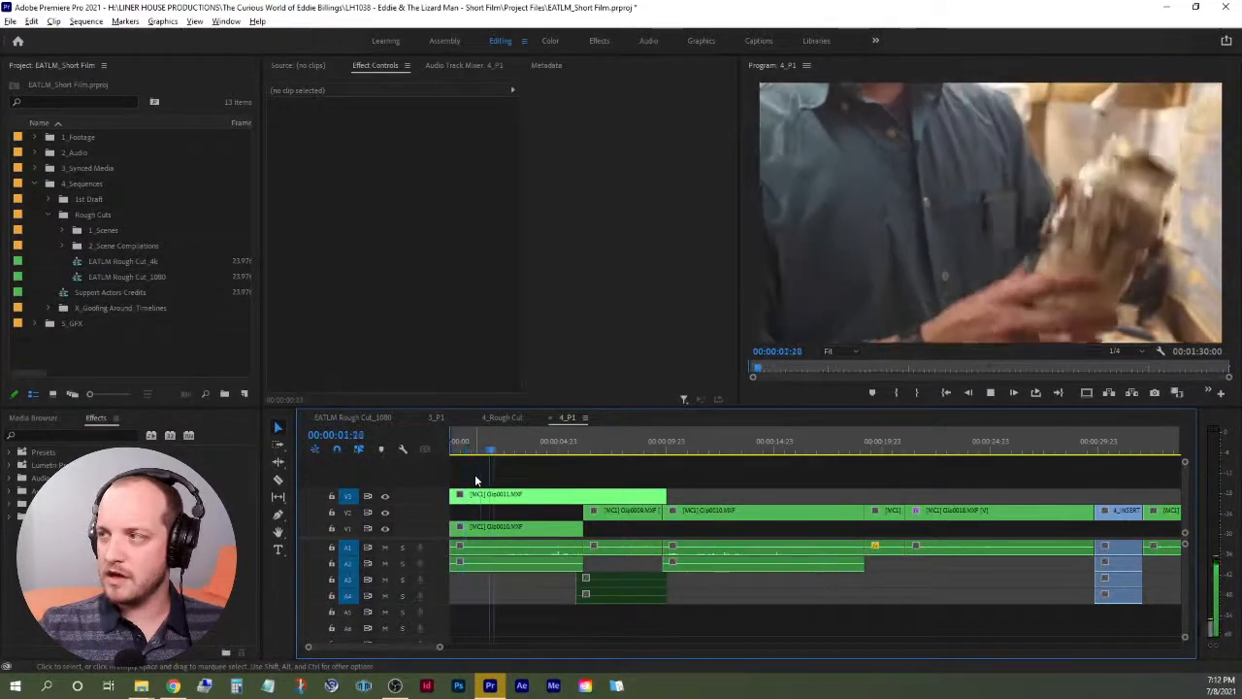
key(space)
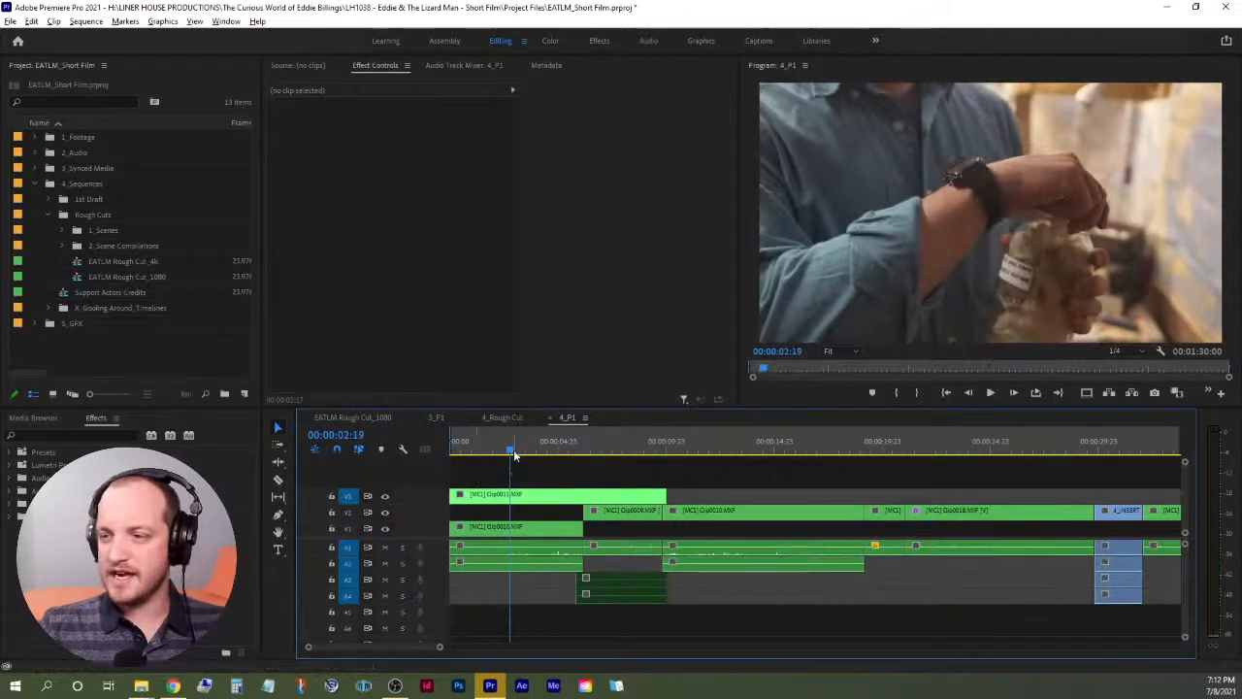
Trim the heads of the opening video and audio clips to 00:00:01:05 and close the gap at the sequence start.
drag(514, 456, 477, 436)
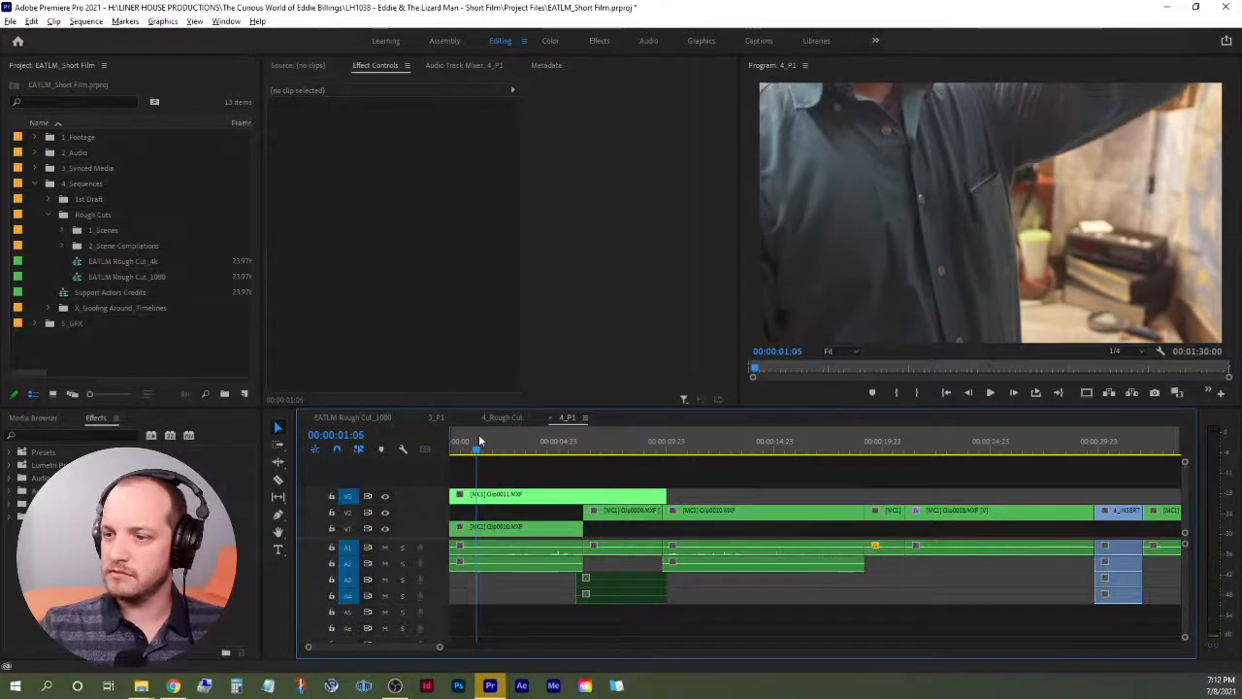
drag(451, 495, 459, 590)
drag(454, 532, 480, 540)
right_click(461, 500)
click(479, 510)
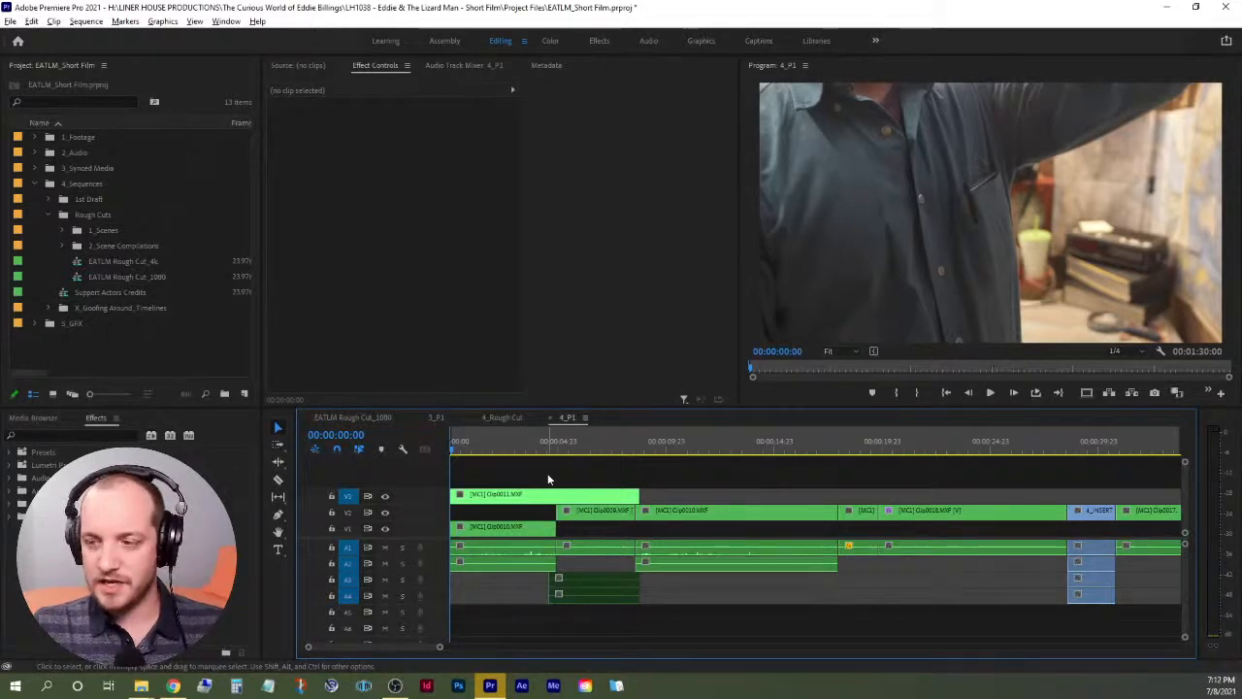
Play the shortened opening of 4_P1 from the start to about 00:00:09:20.
key(minus)
key(minus)
key(minus)
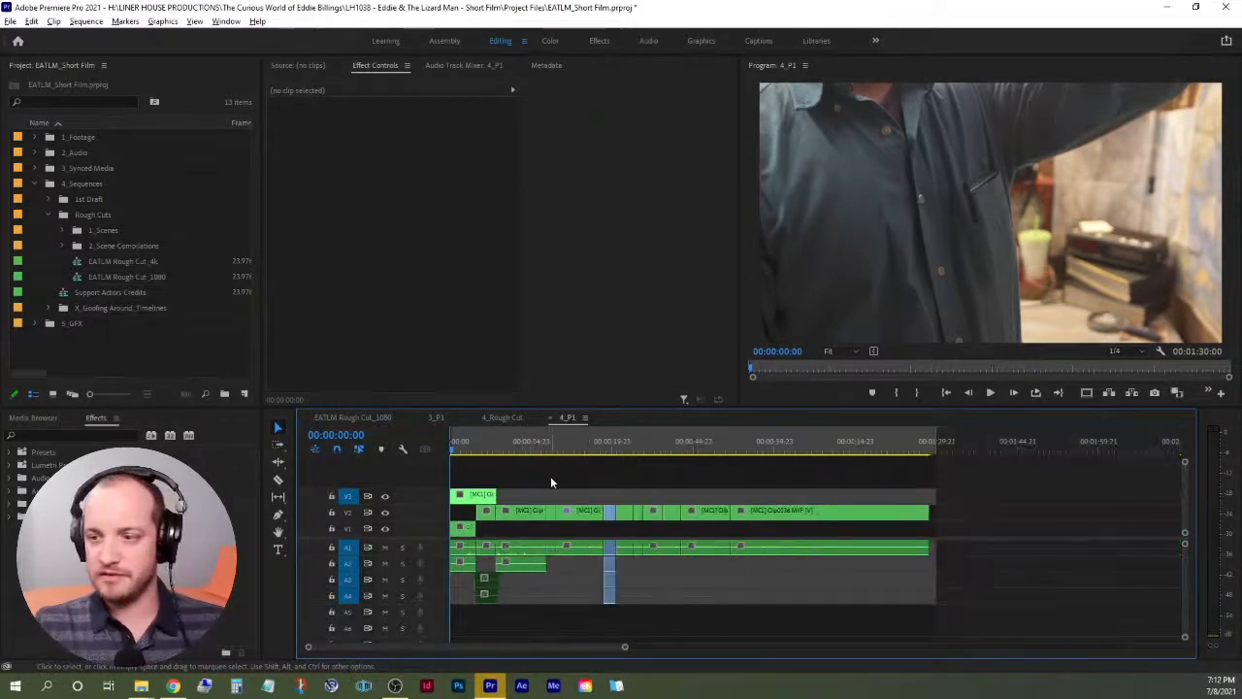
key(space)
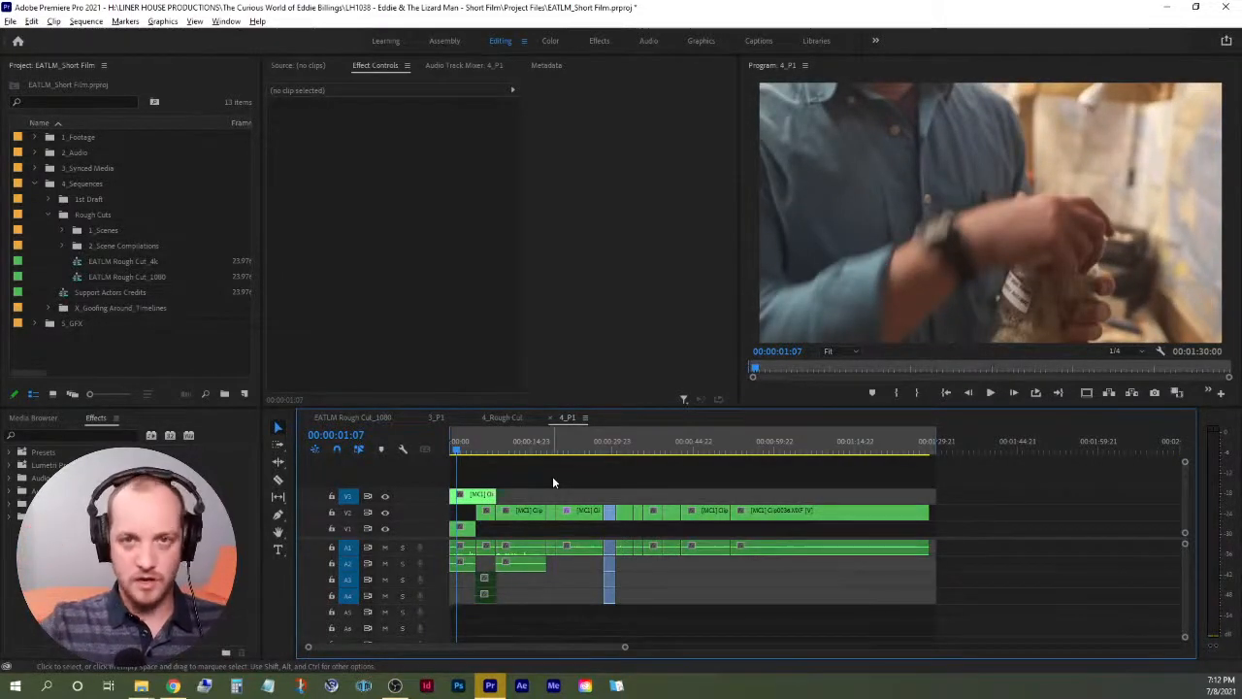
click(450, 448)
key(space)
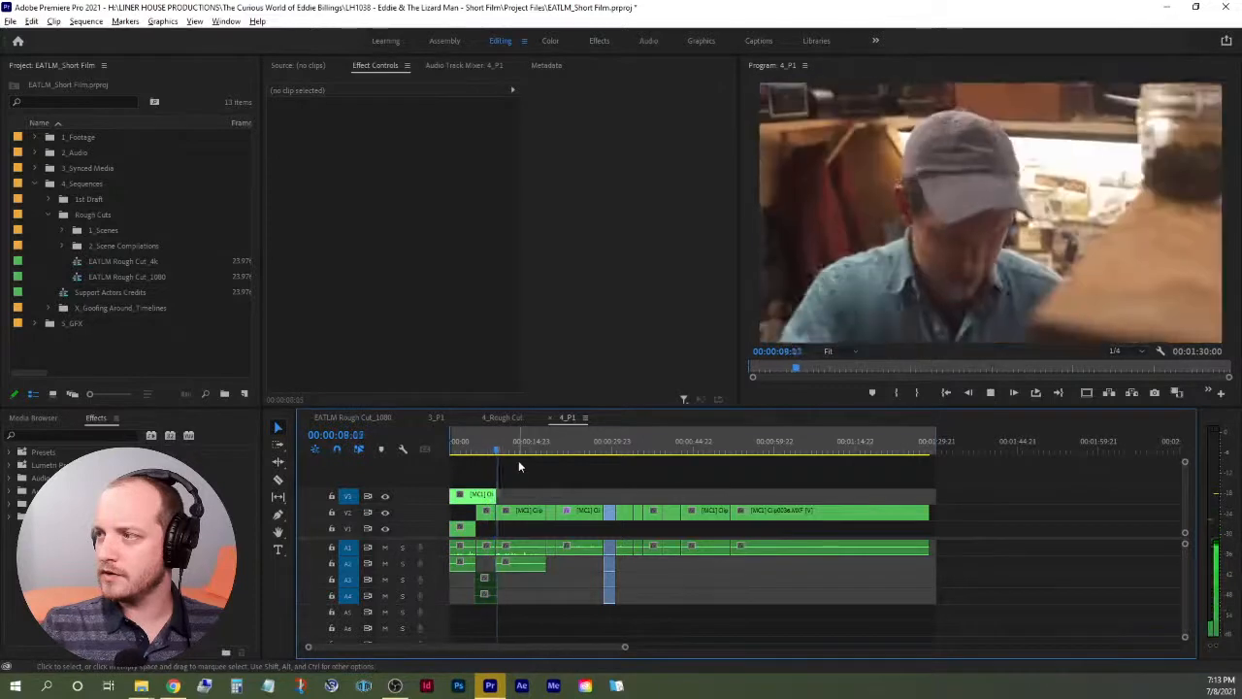
key(space)
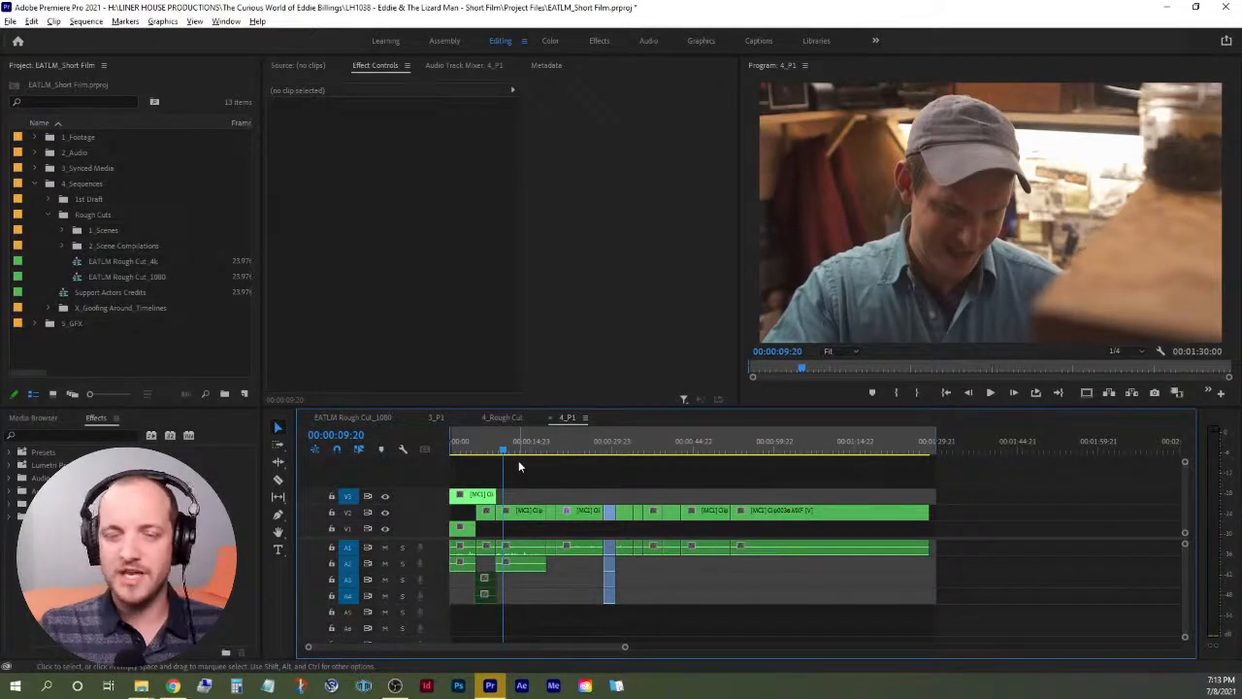
Replay 4_P1 from the start to review the opening shots up to the dog shot at about 00:00:18:15.
click(449, 453)
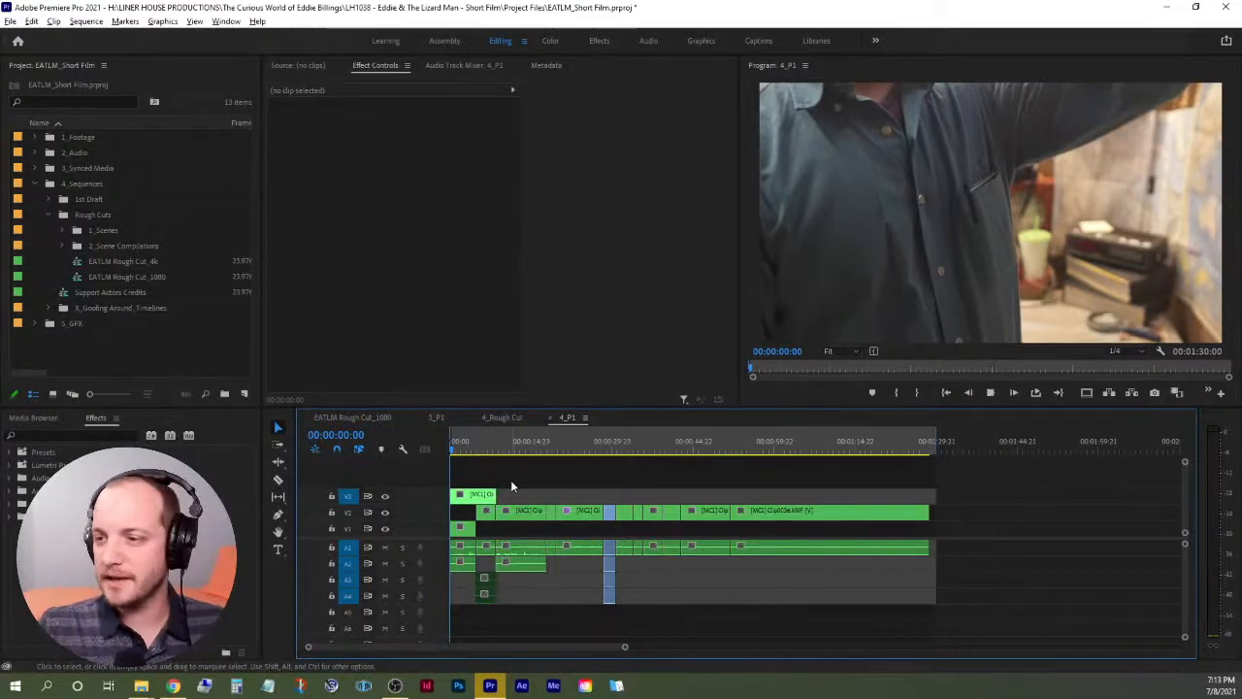
key(space)
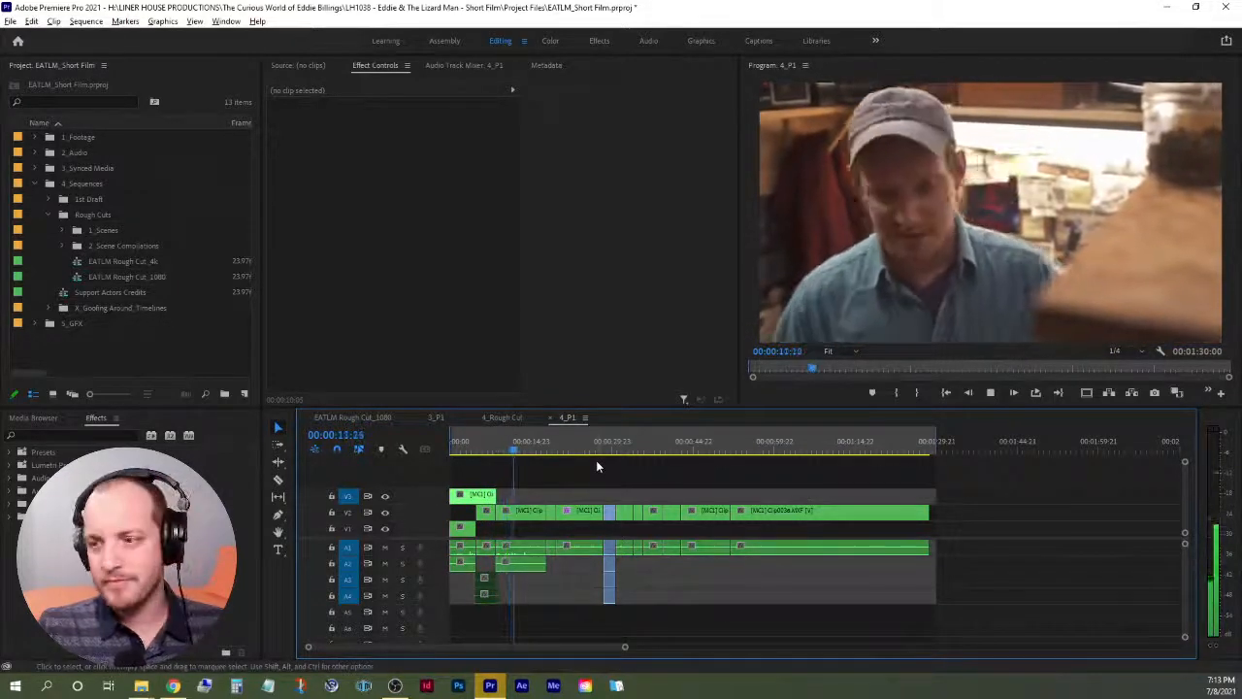
key(space)
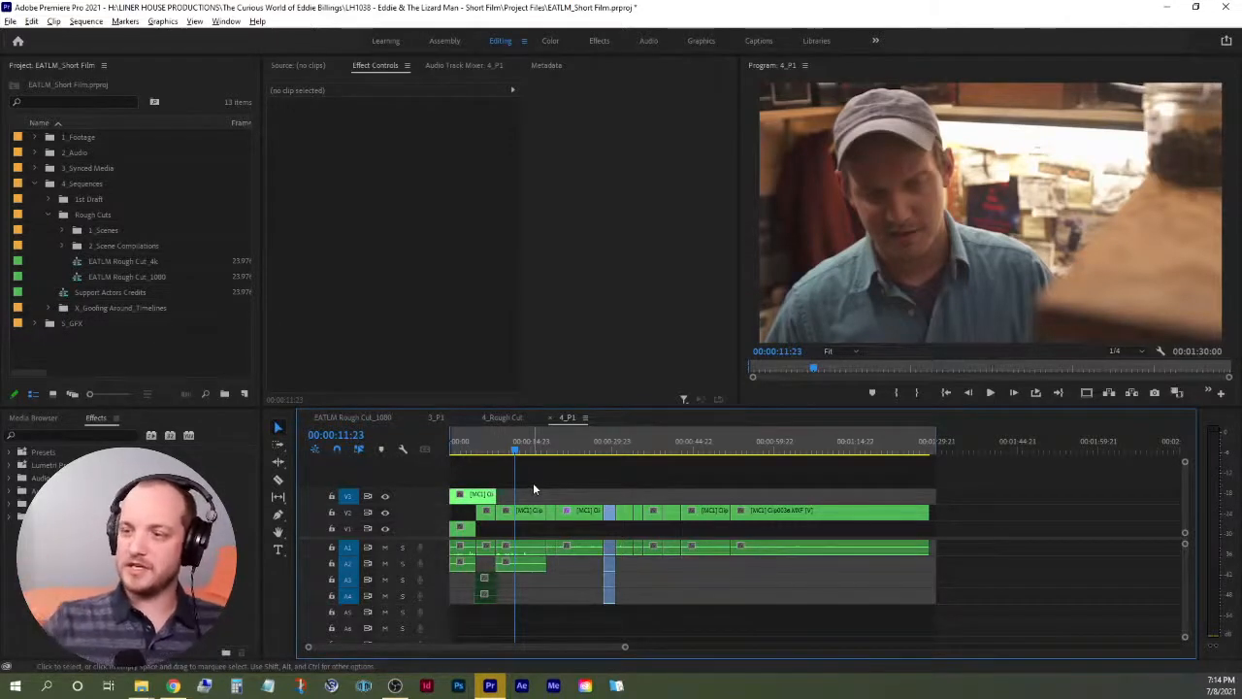
drag(462, 446, 444, 454)
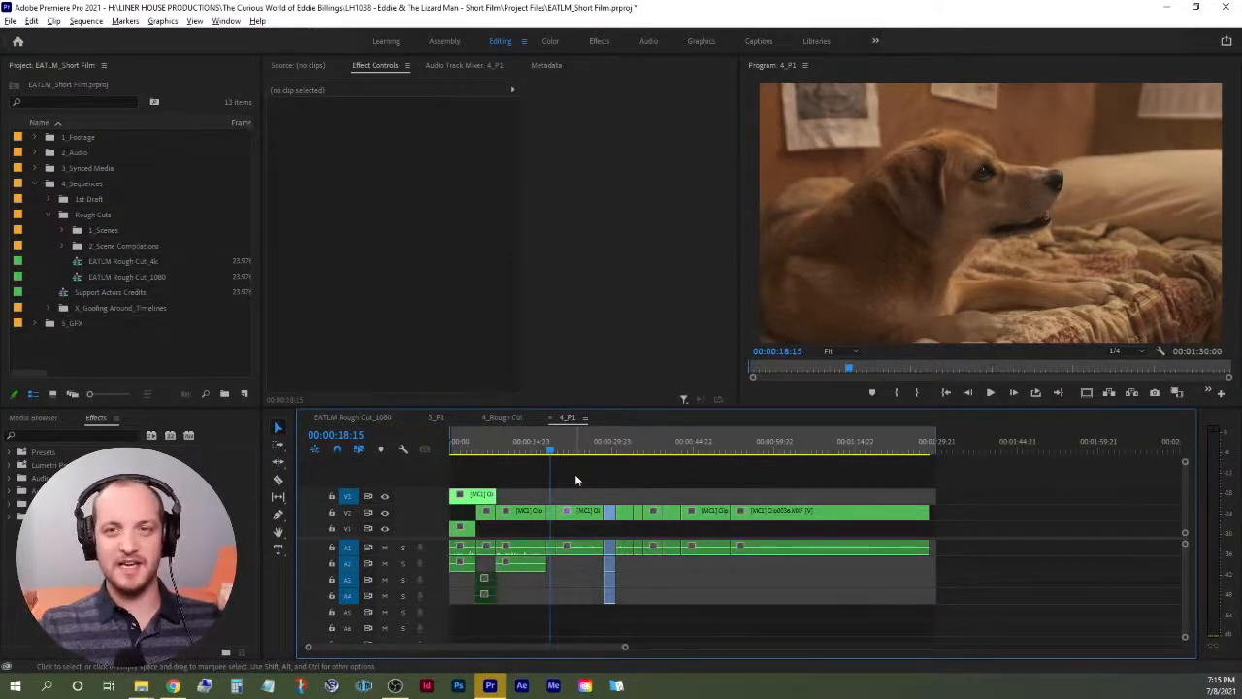
Play the cut from the man at the shelf to the dog shot, from 00:00:15:04 to 00:00:18:20.
click(531, 448)
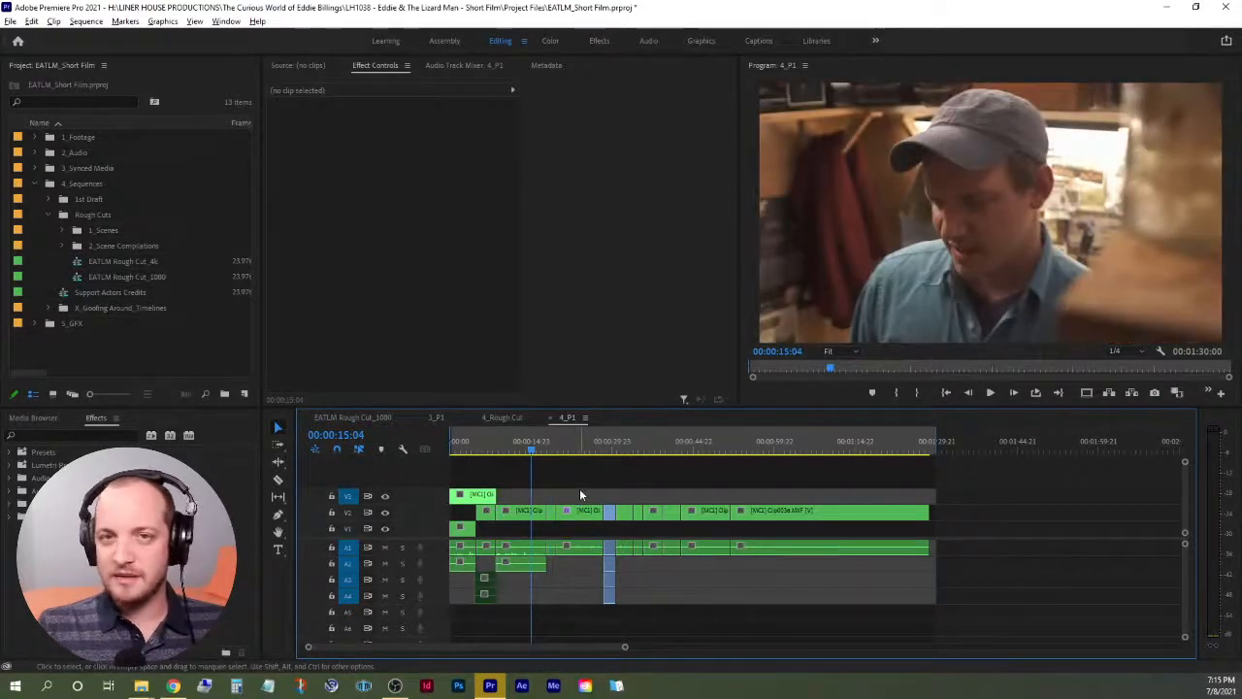
key(space)
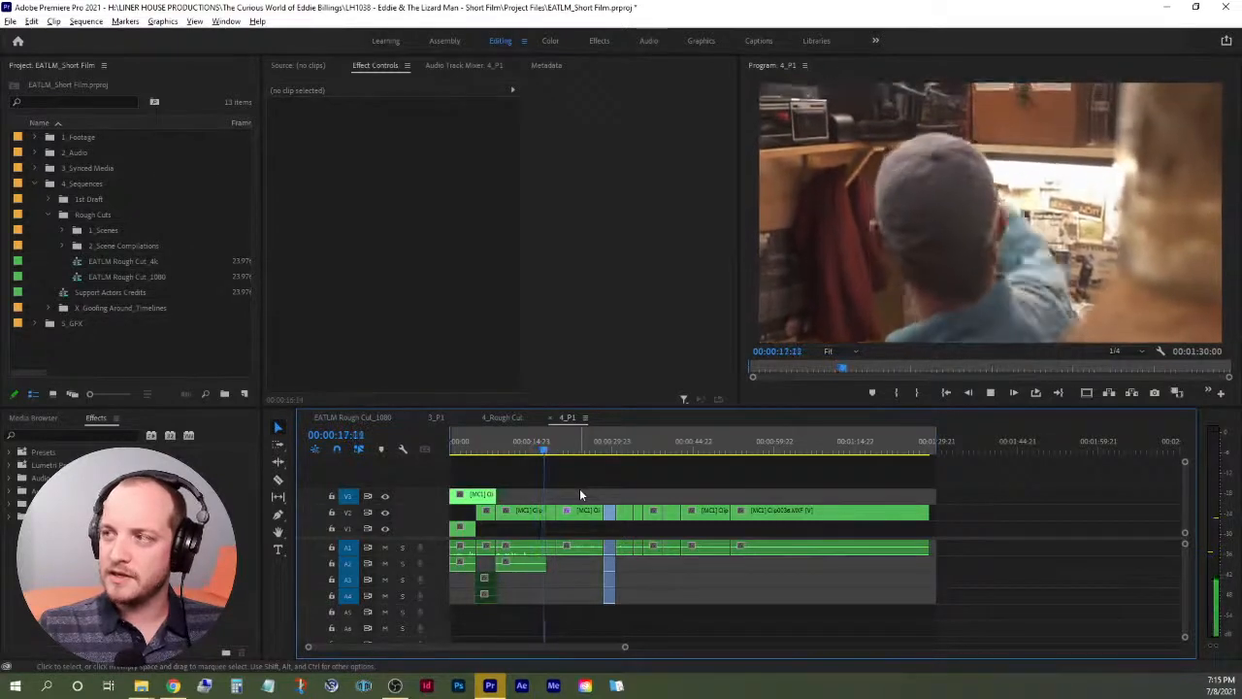
key(space)
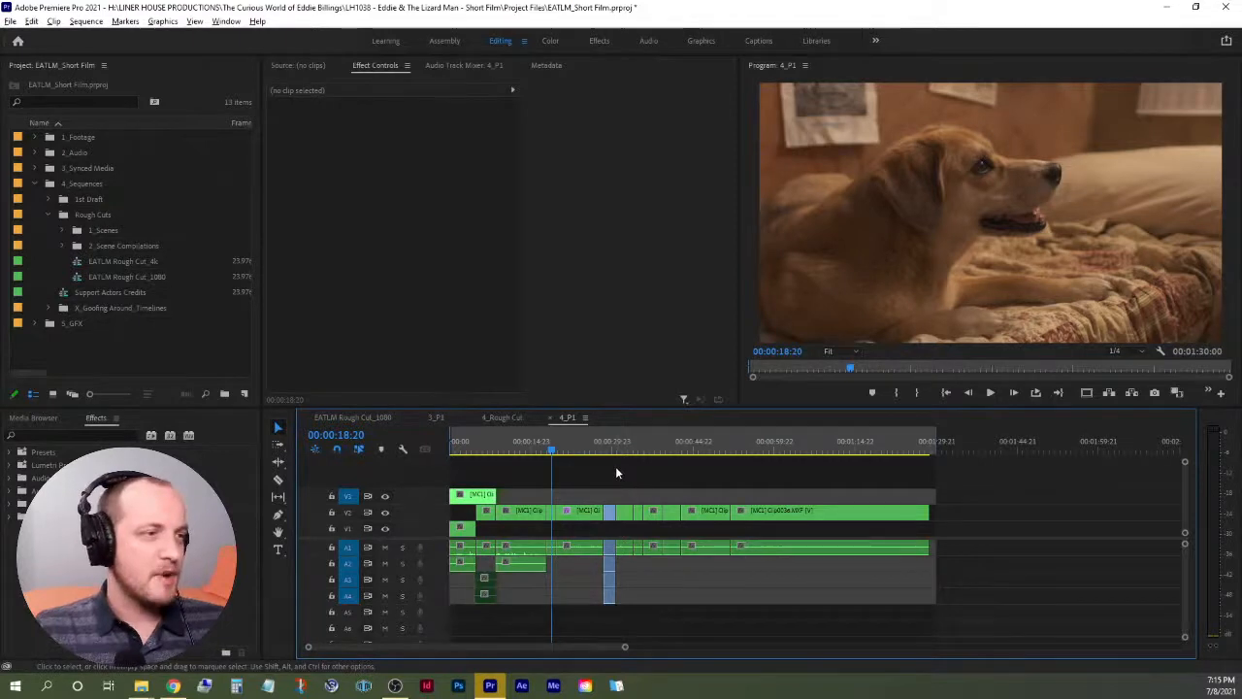
Examine the frames of the man's head turn and reach between 00:00:16:18 and 00:00:17:22.
click(539, 450)
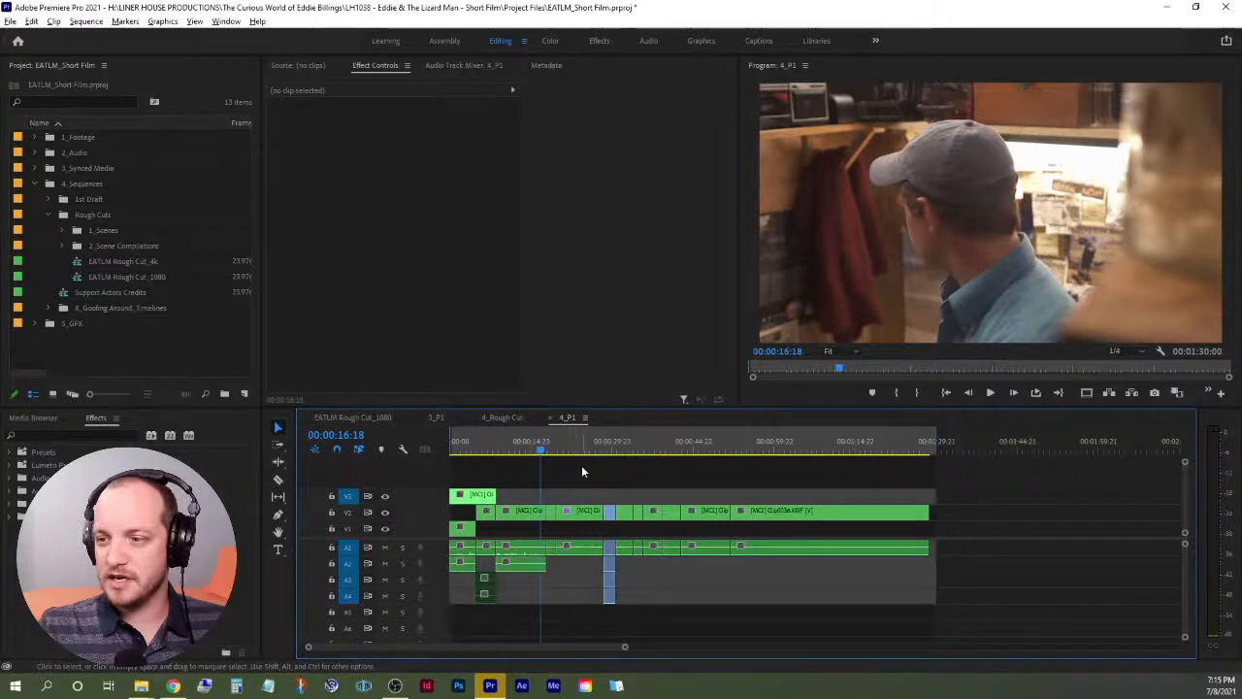
click(548, 454)
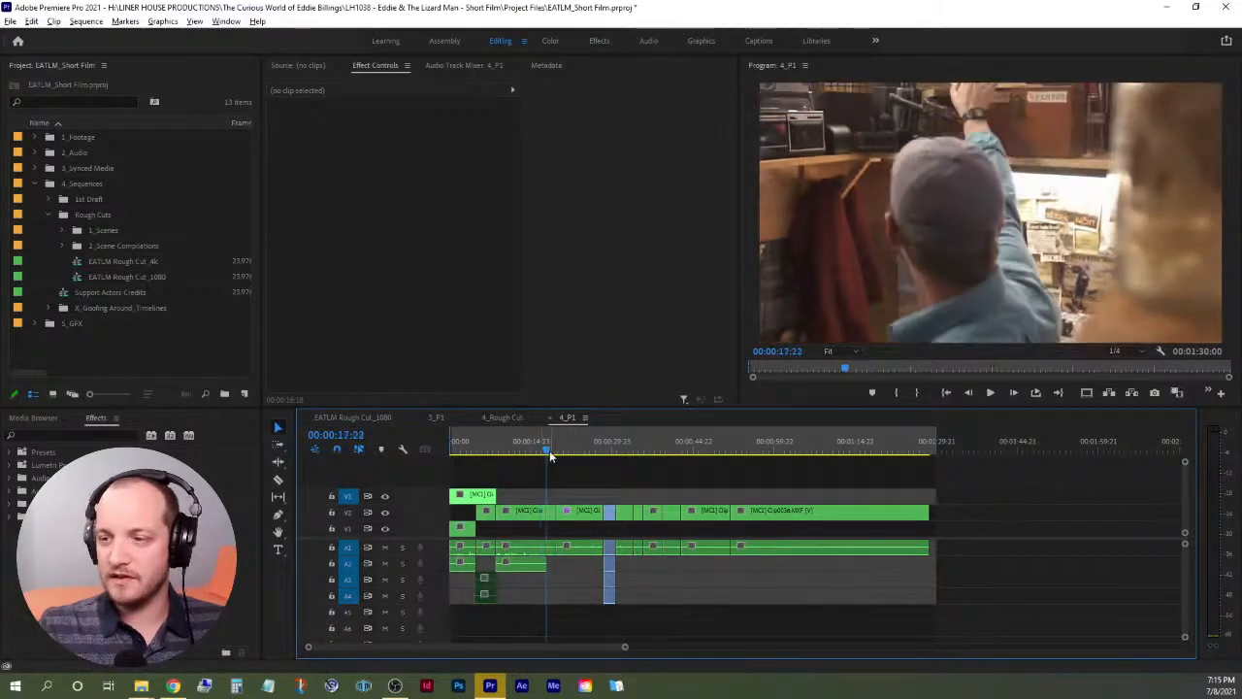
click(541, 452)
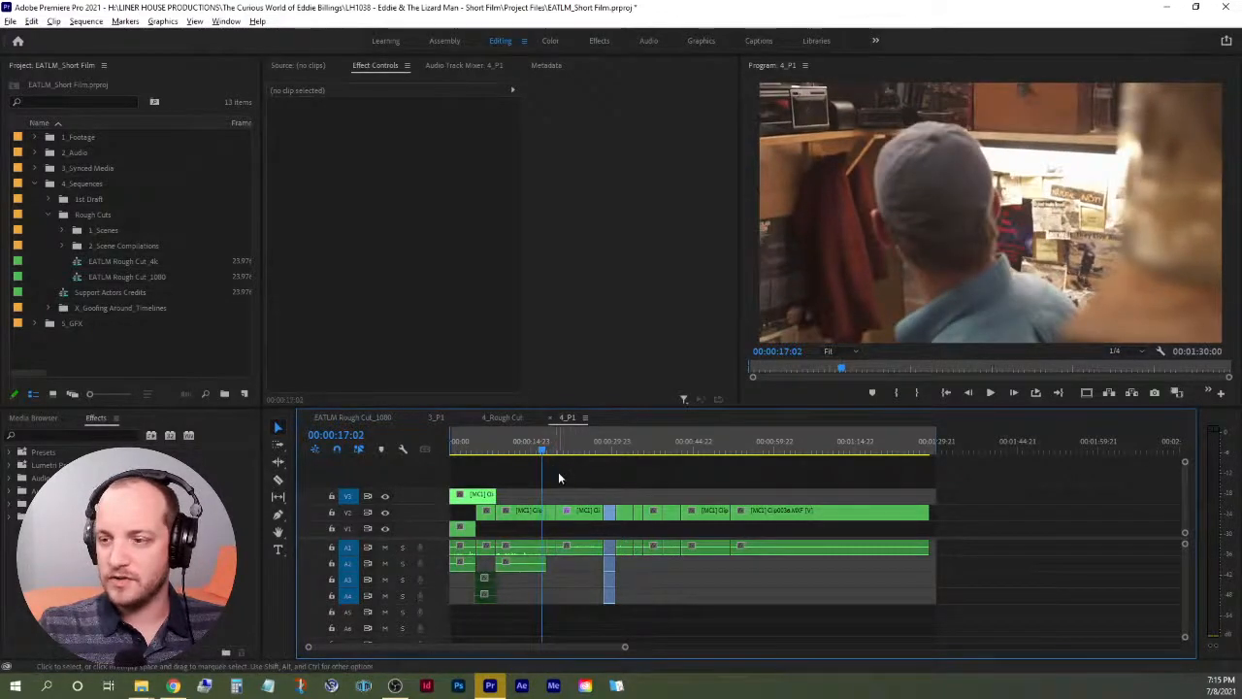
click(541, 449)
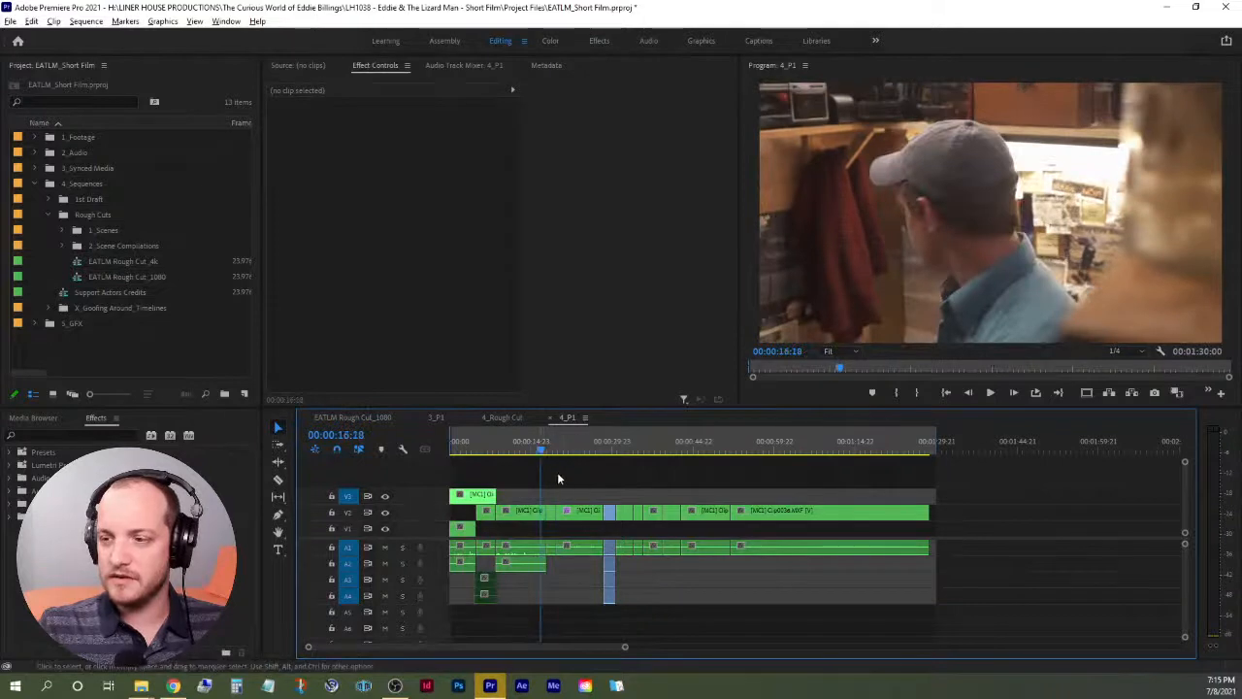
click(542, 450)
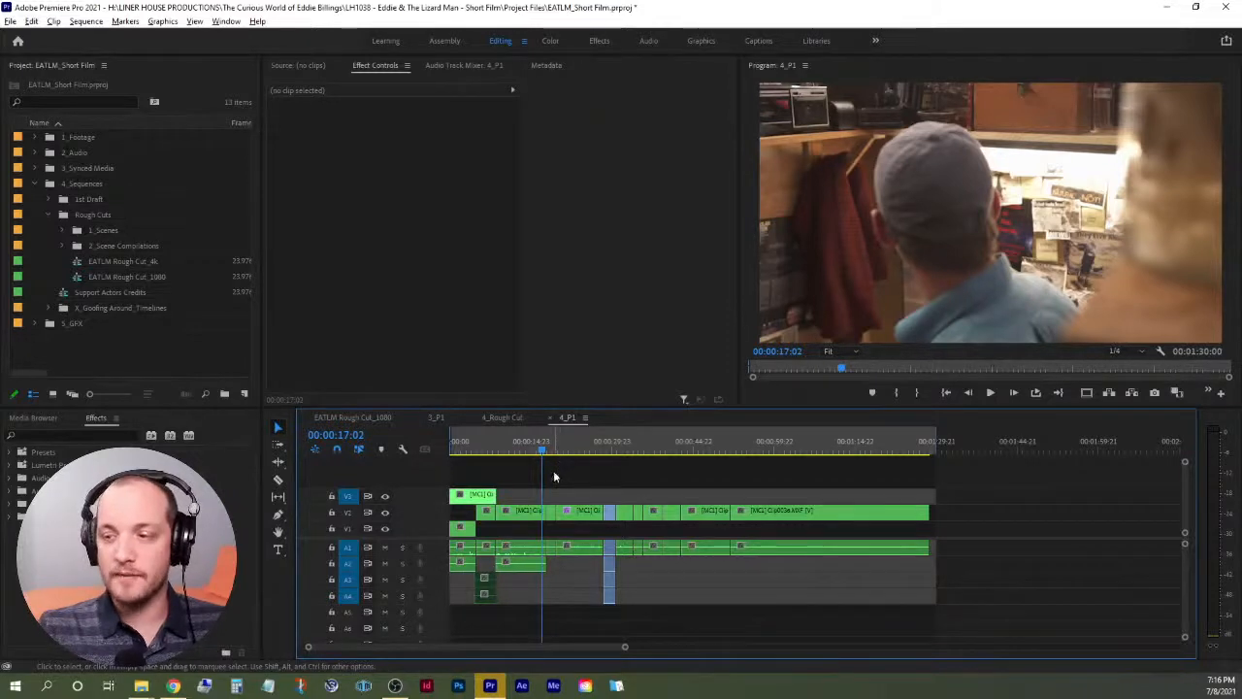
Play from about 00:00:15:16 across the dog insert and into the Clip0018.MXF desk shot, up to 00:00:26:13.
drag(543, 456, 533, 456)
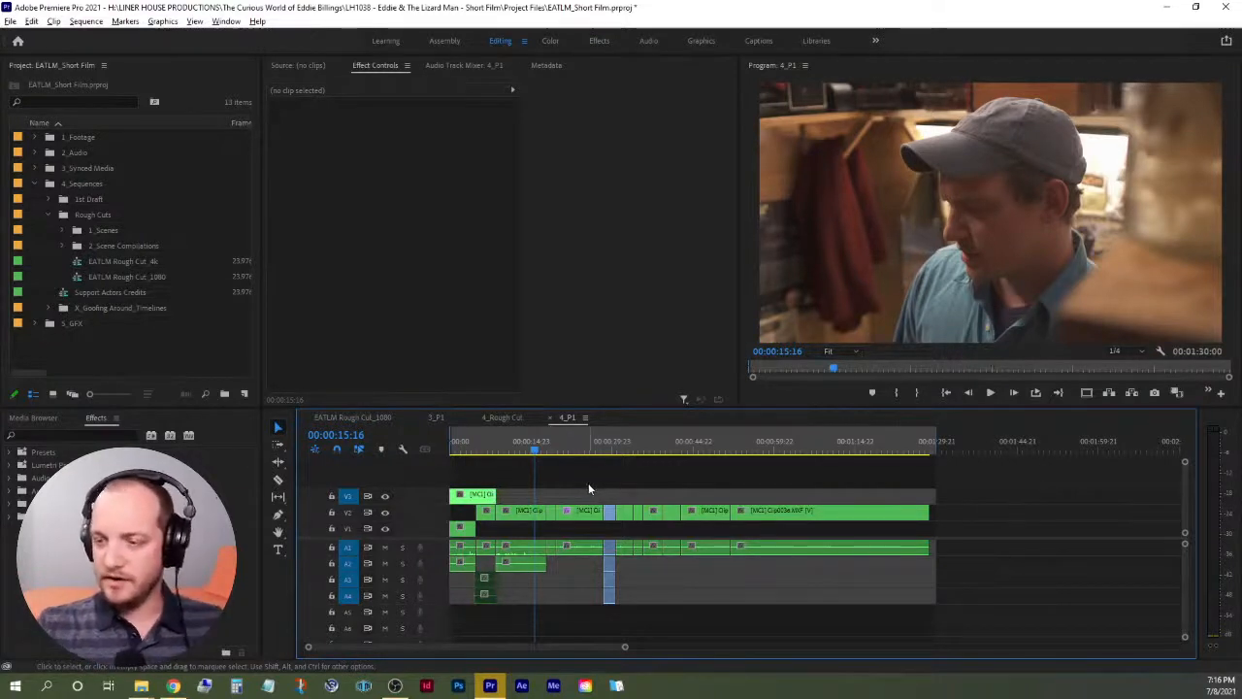
key(space)
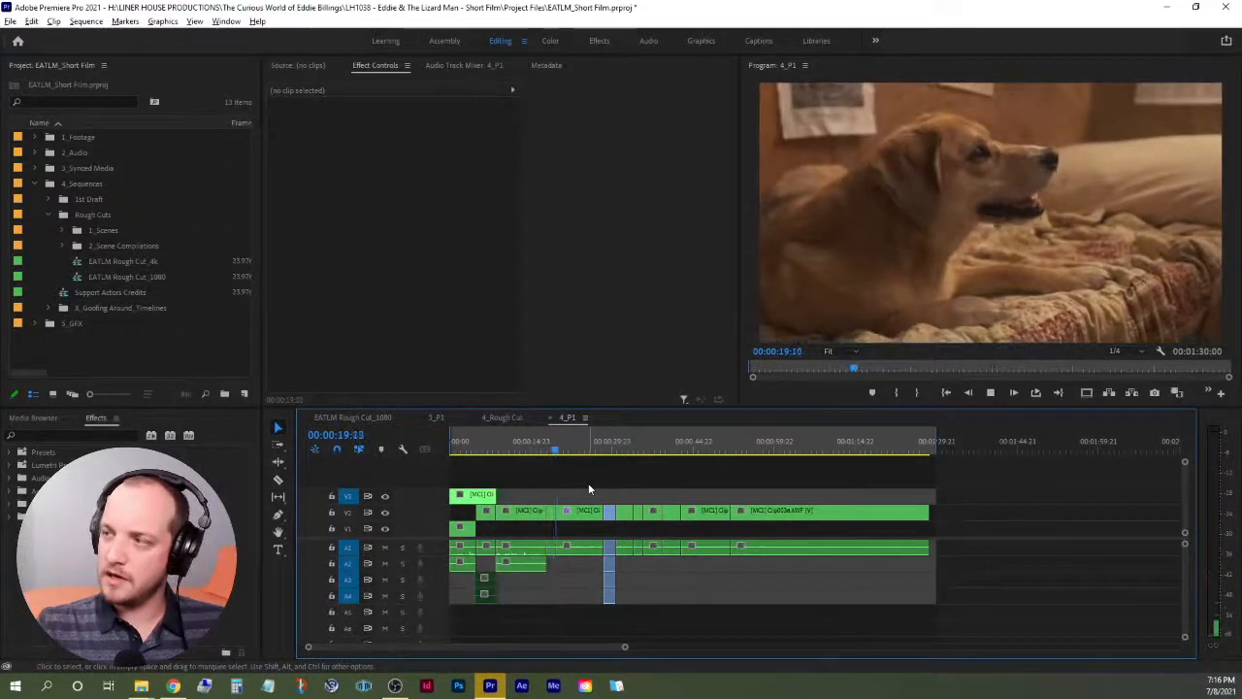
key(space)
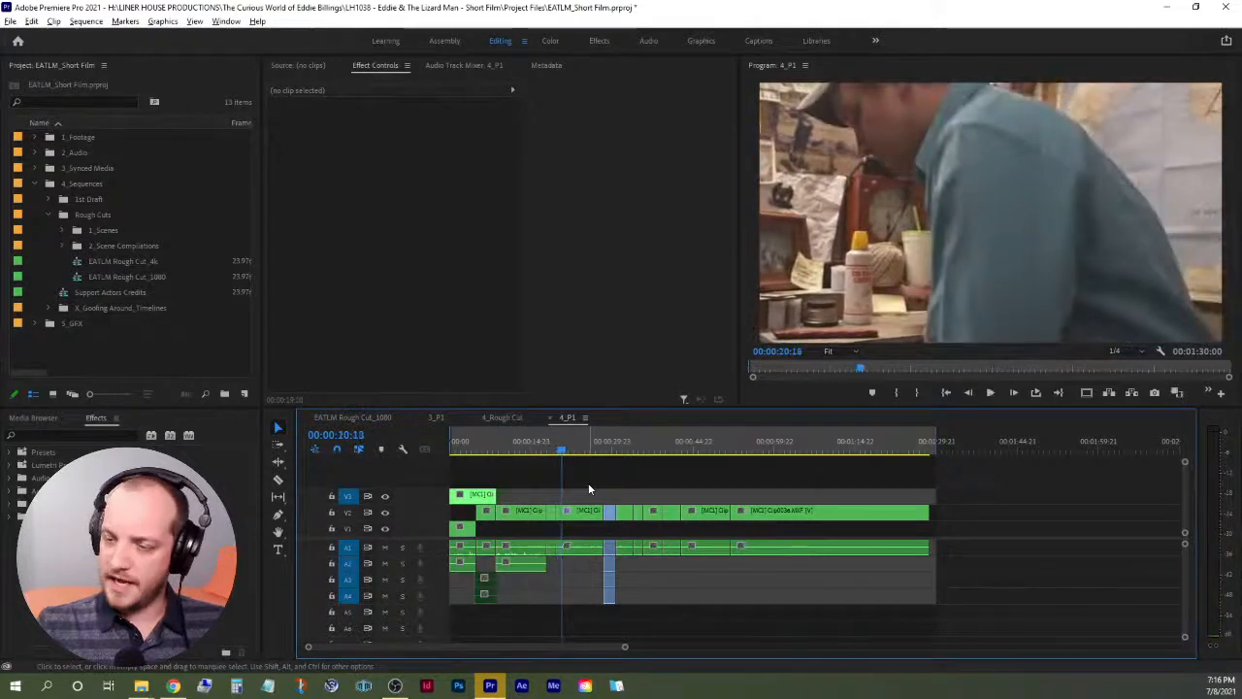
click(533, 454)
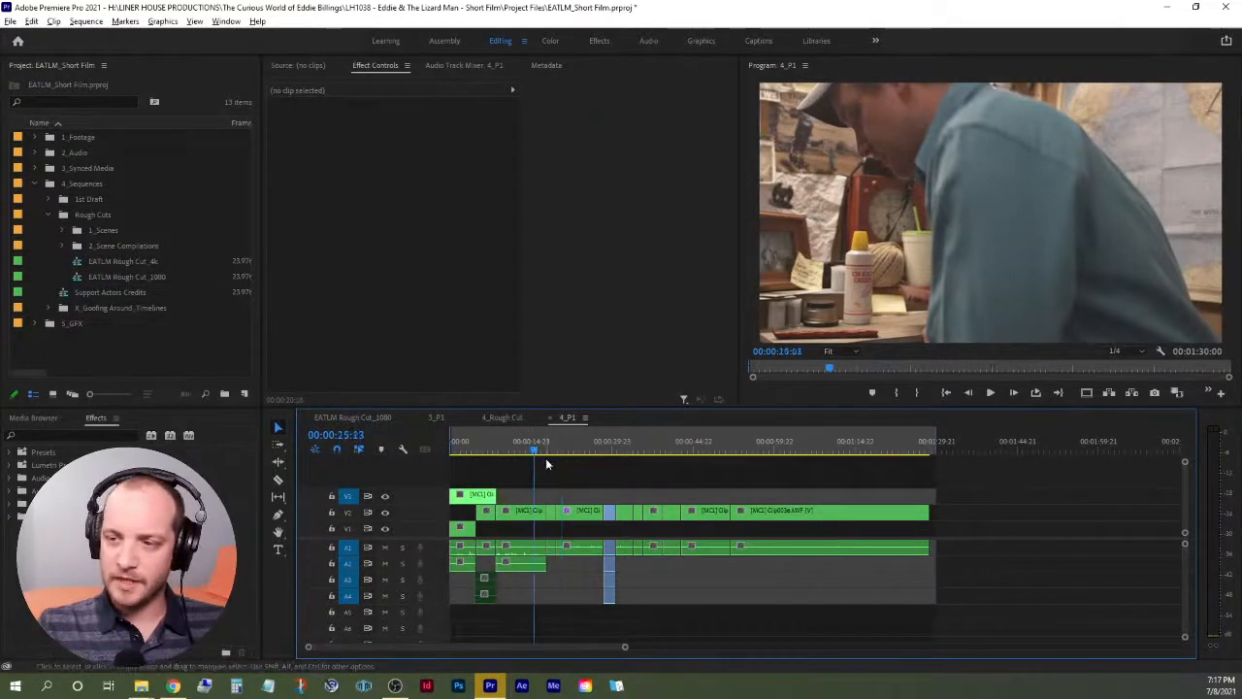
key(space)
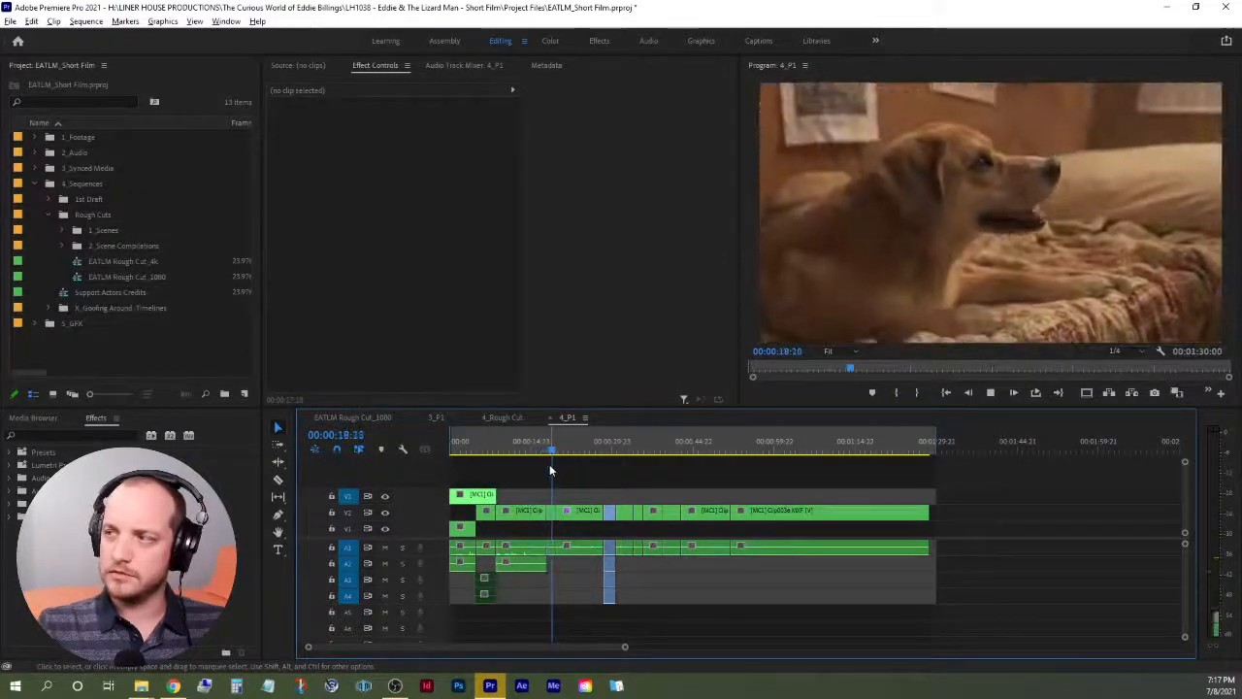
key(space)
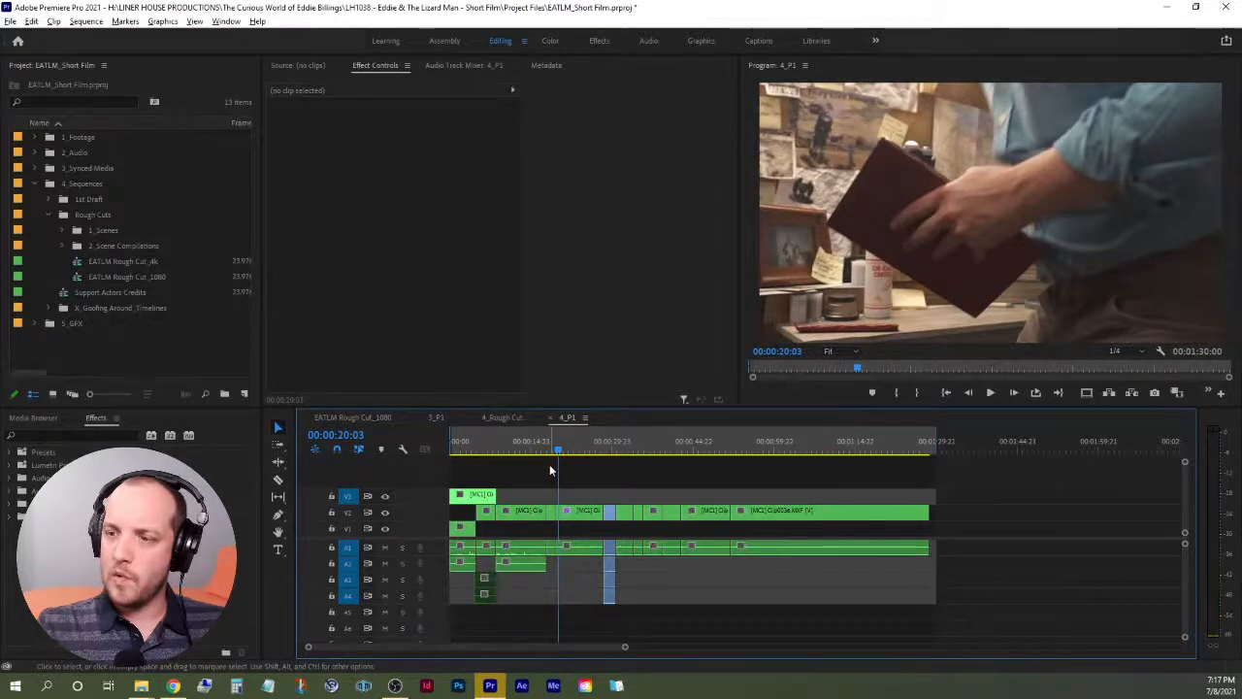
key(space)
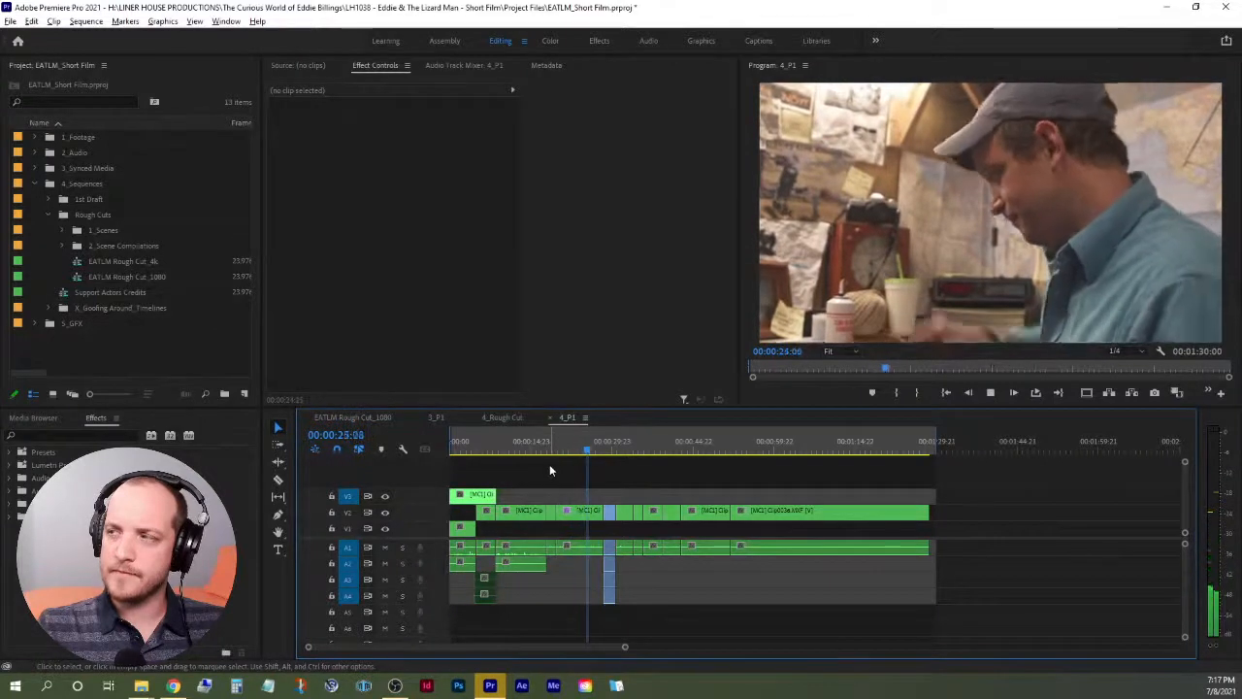
key(space)
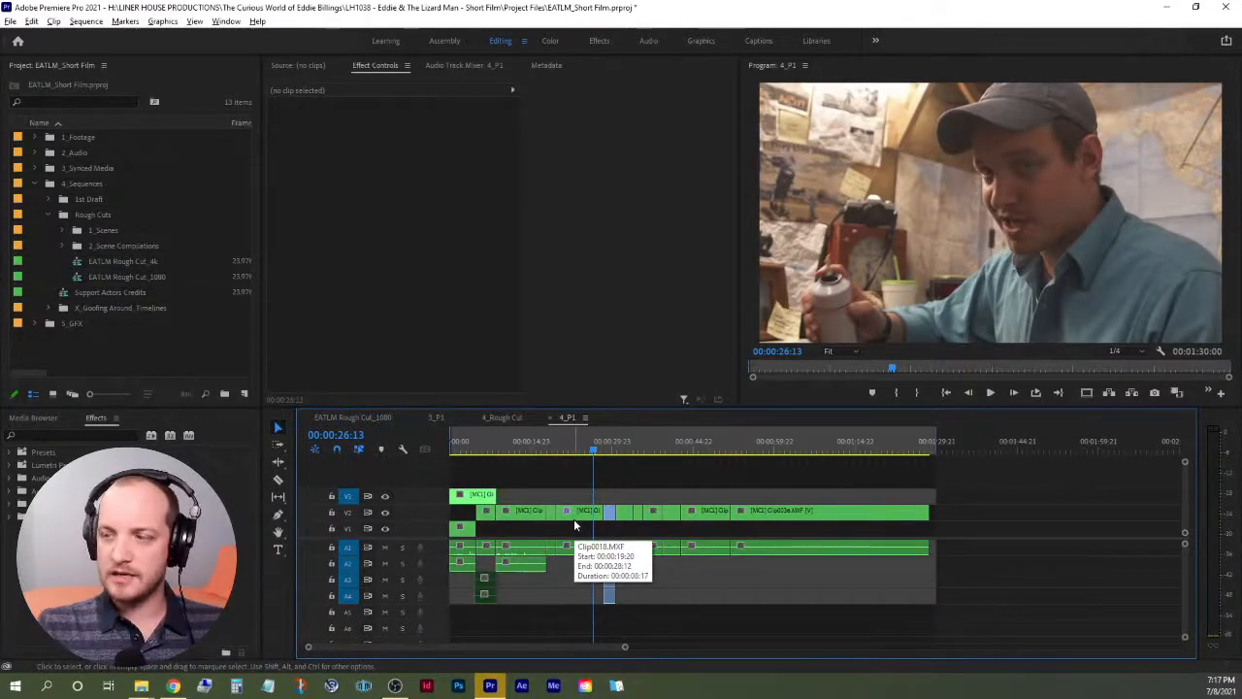
Replay the head turn, dog insert and start of the desk shot from 00:00:16:06 to 00:00:21:22.
click(546, 449)
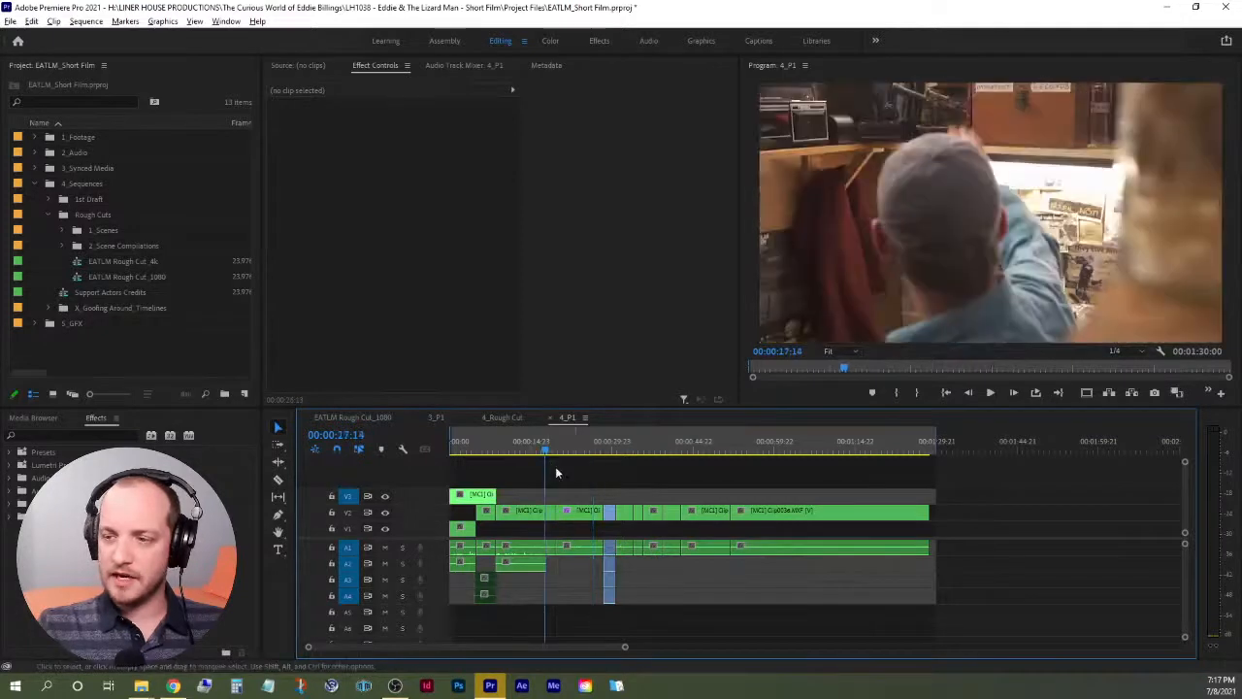
click(537, 449)
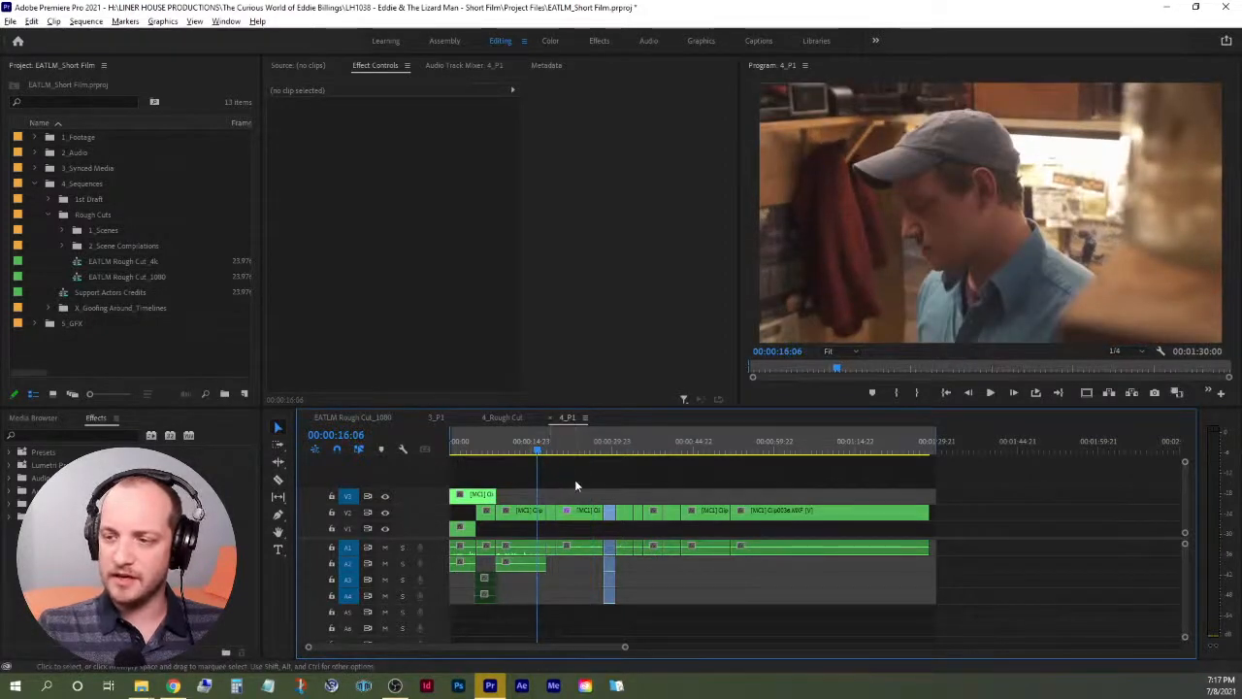
key(space)
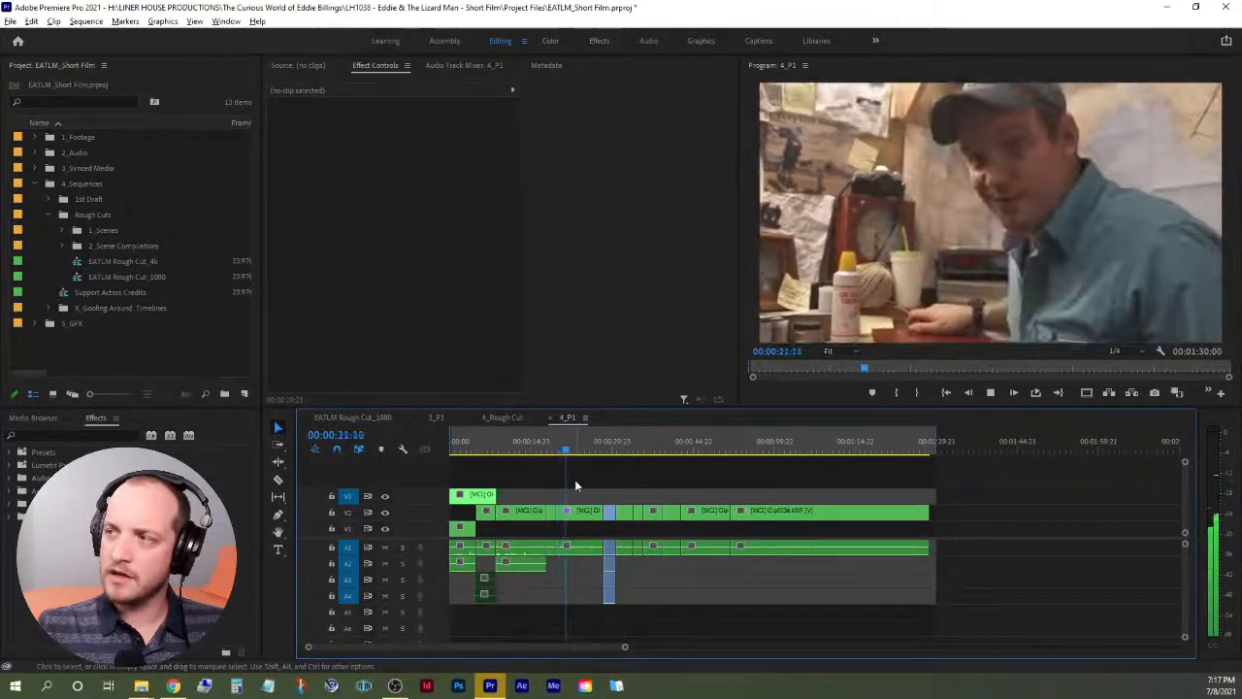
key(space)
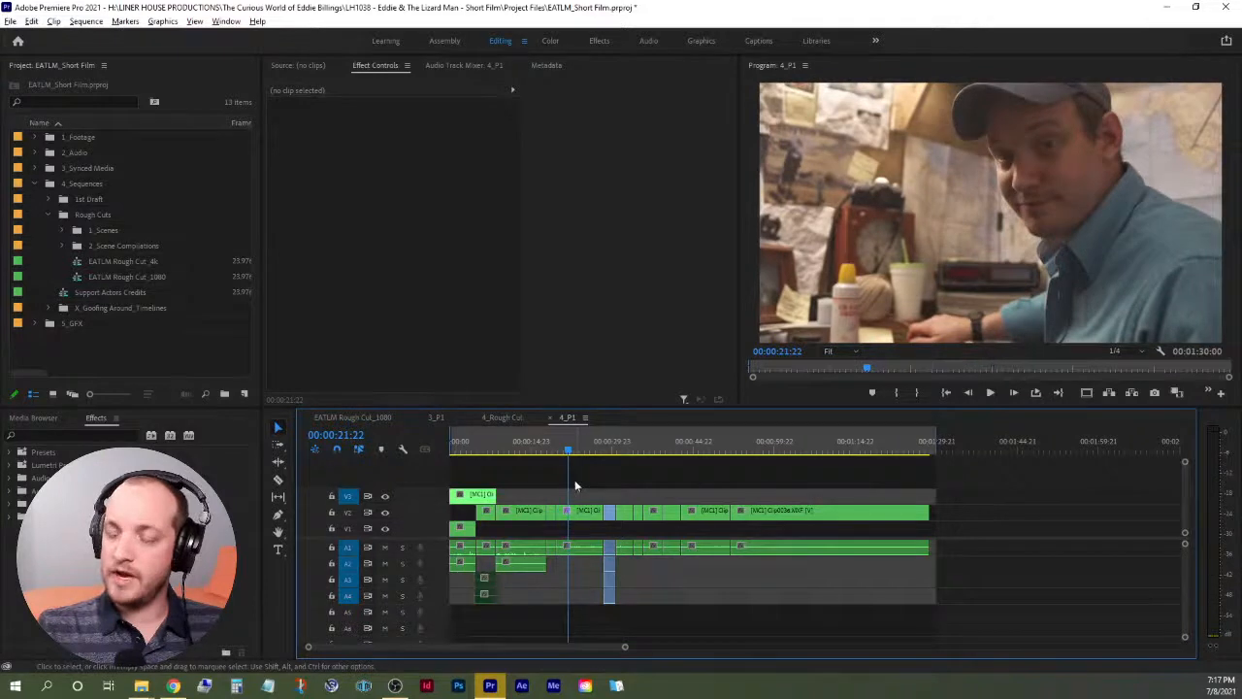
Play from the shelf shot at 00:00:15:13 across the dog insert and into the desk shot, up to 00:00:24:23.
click(551, 517)
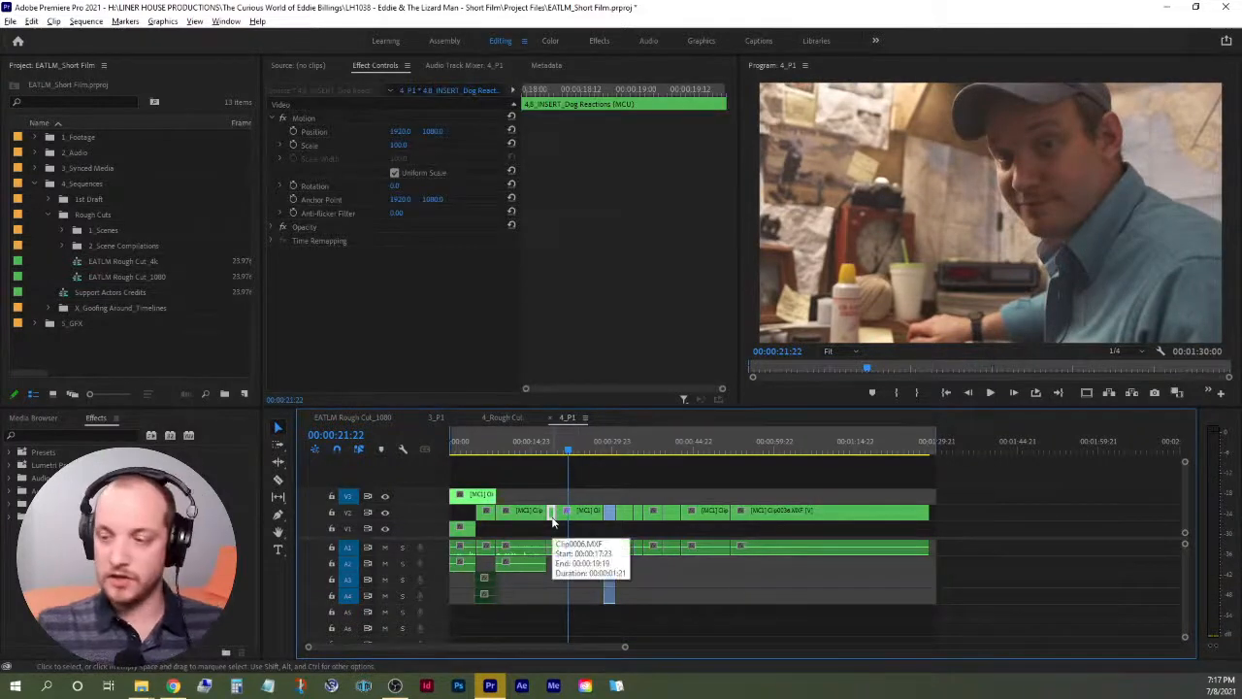
drag(538, 449, 541, 449)
click(559, 469)
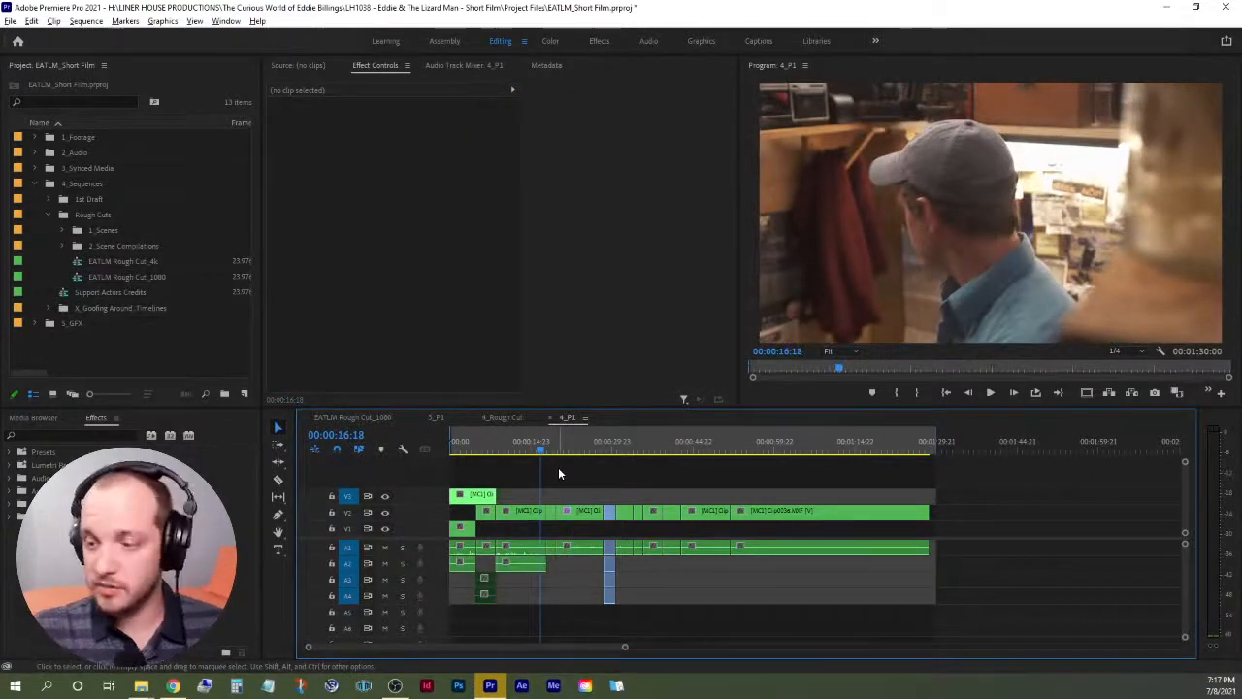
click(533, 450)
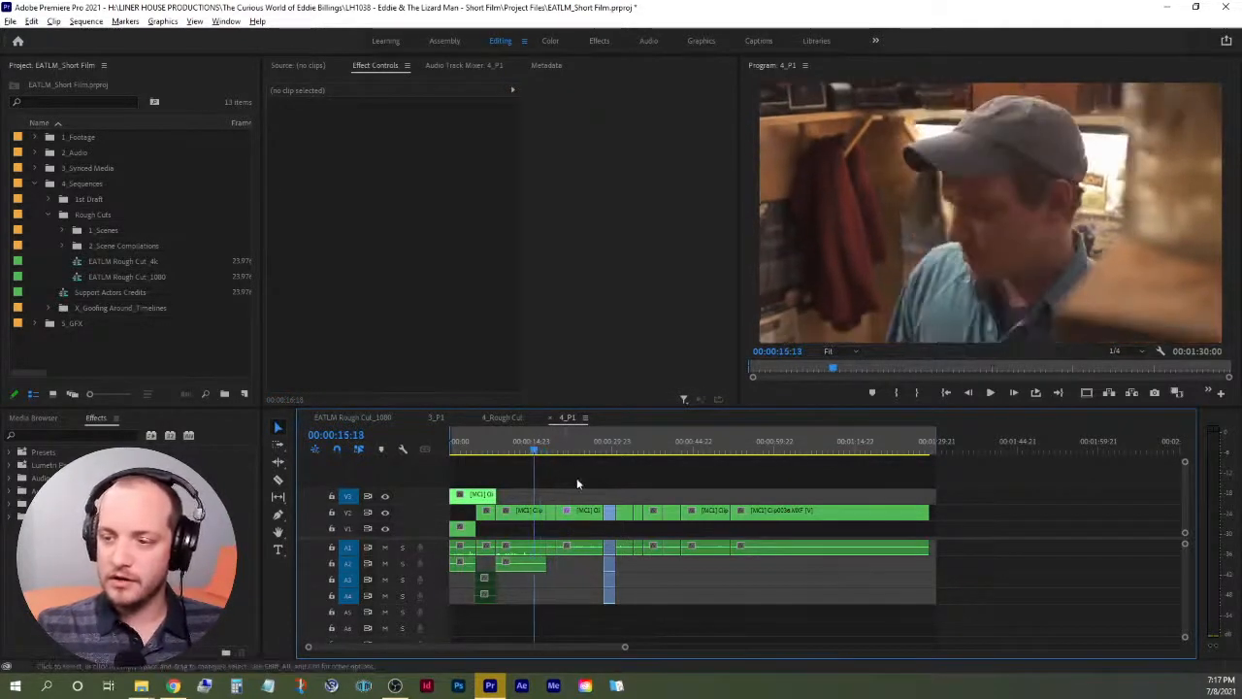
key(space)
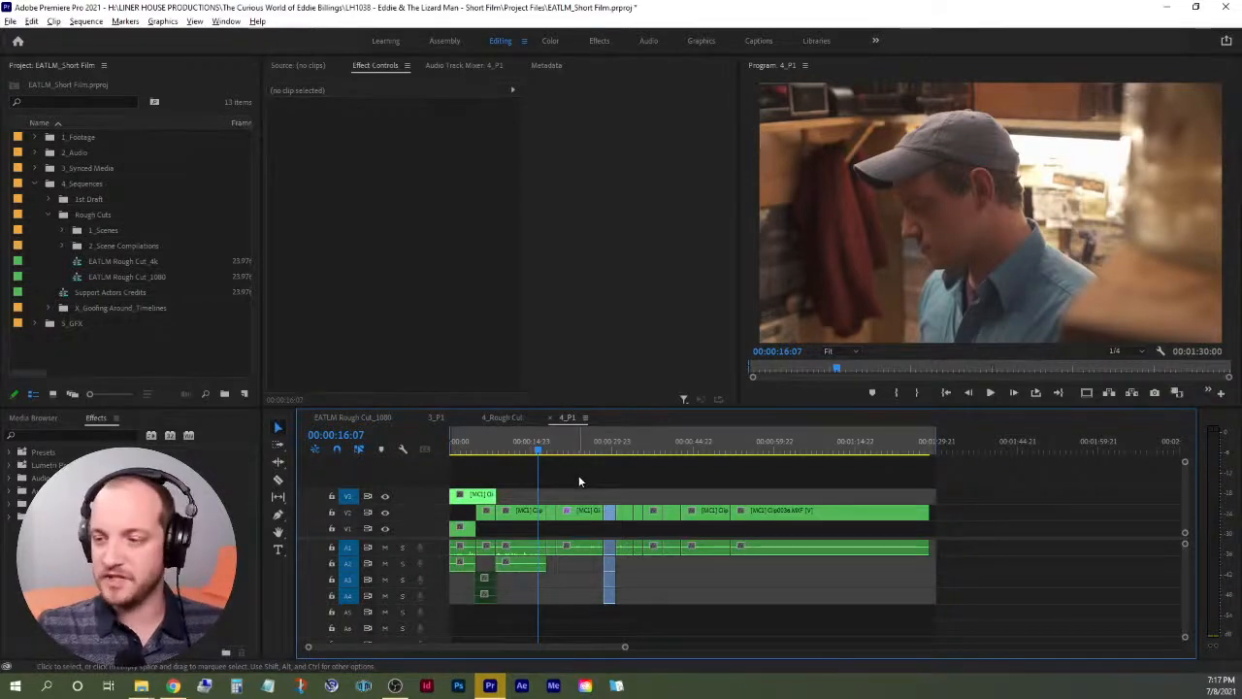
key(space)
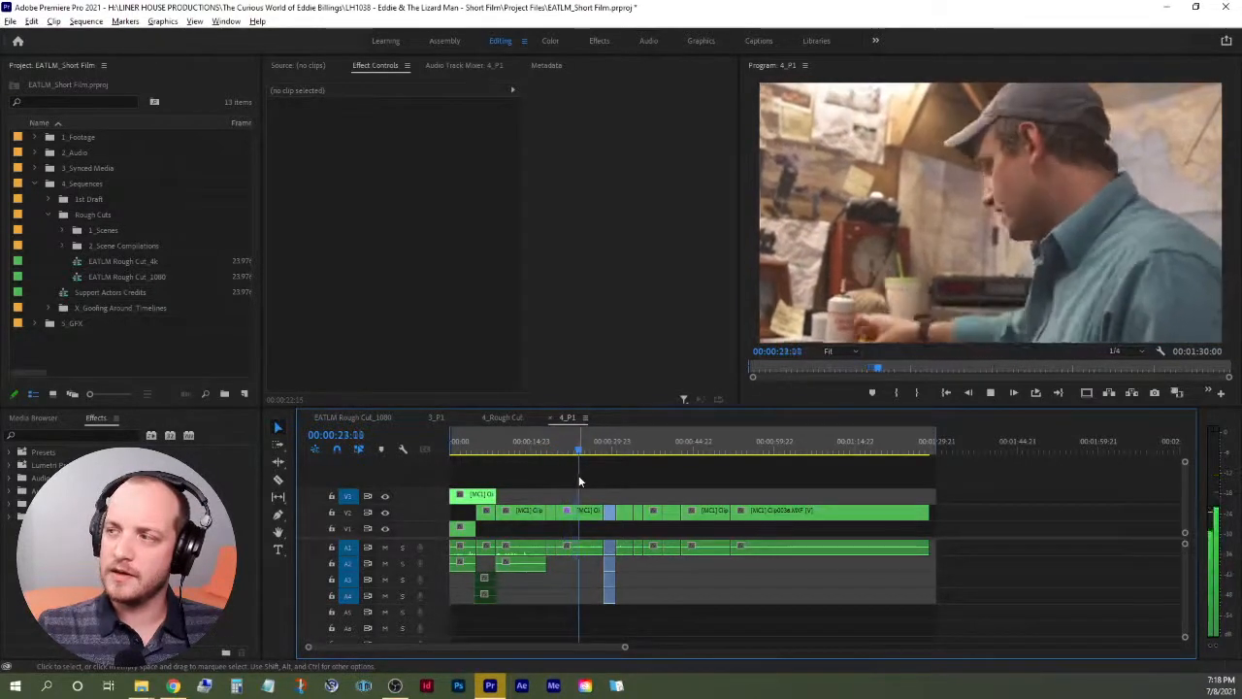
key(space)
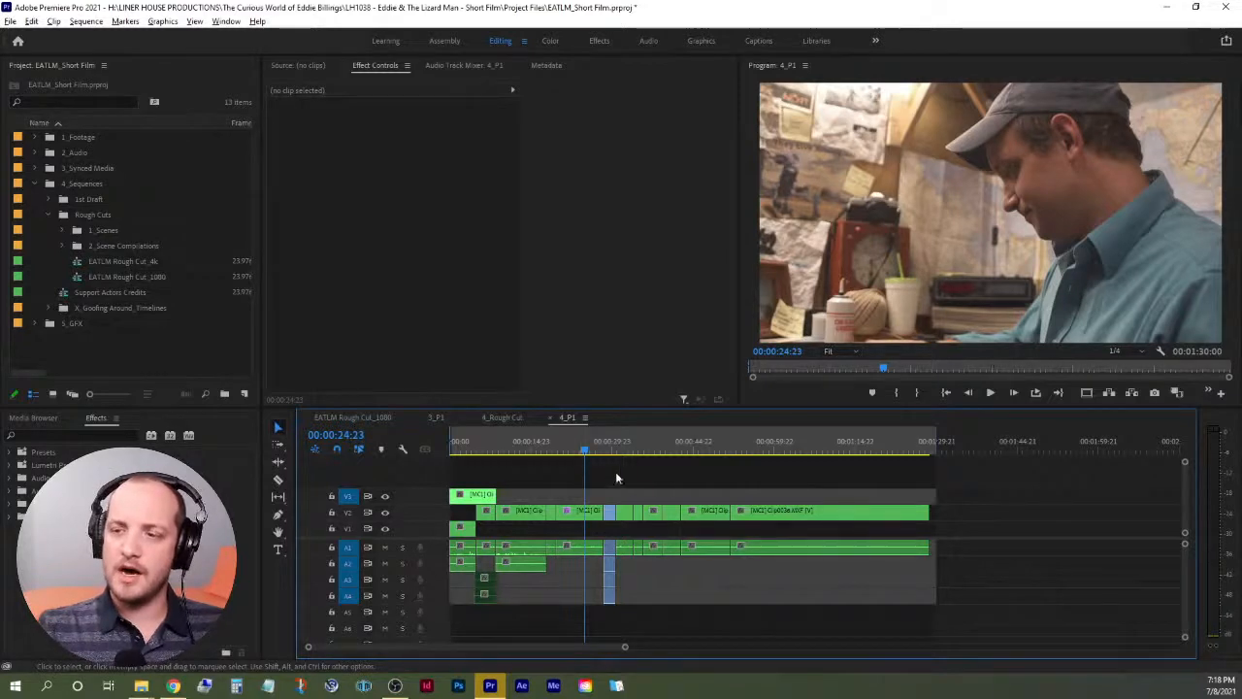
Paste a copy of the dog insert onto V3 at 00:00:21:07 and extend it to about 15 seconds long.
click(550, 513)
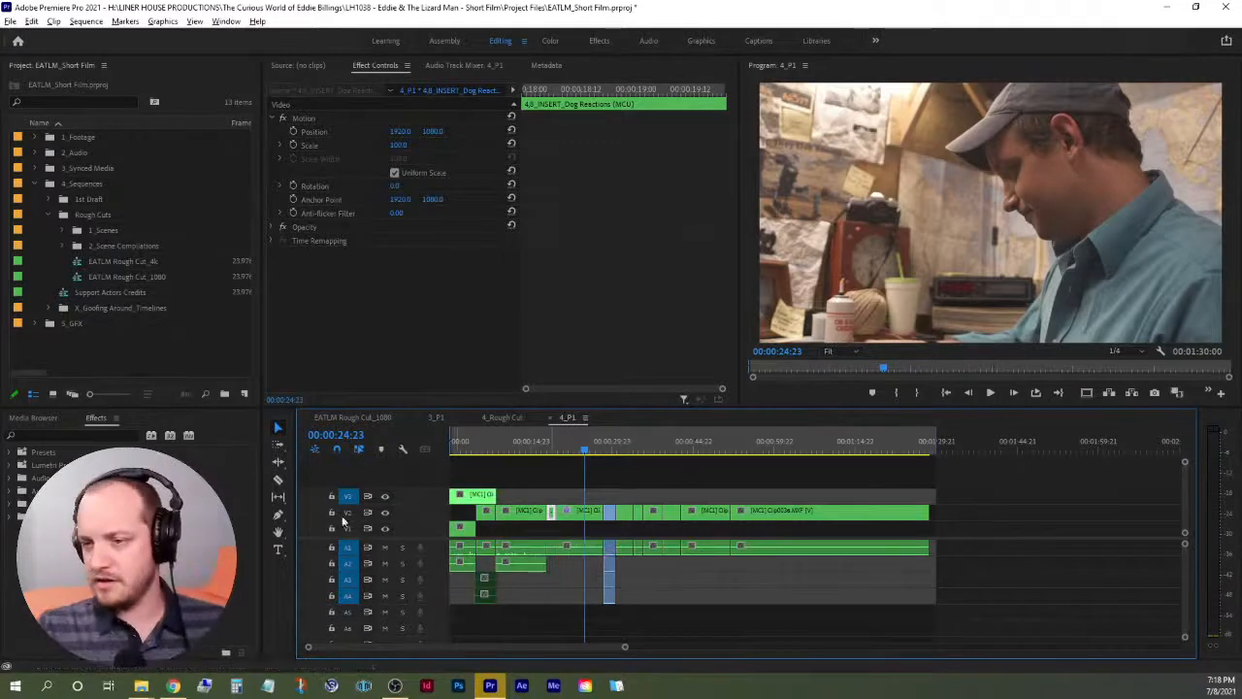
click(565, 449)
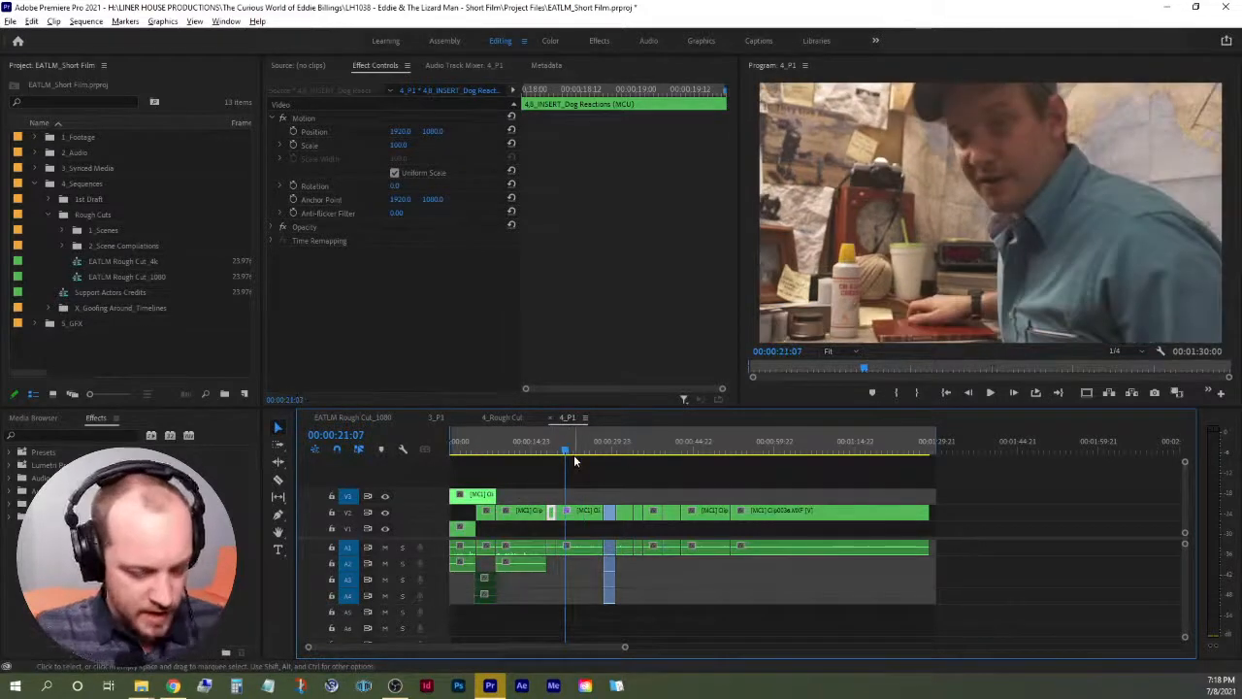
key(ctrl+v)
drag(581, 492, 647, 494)
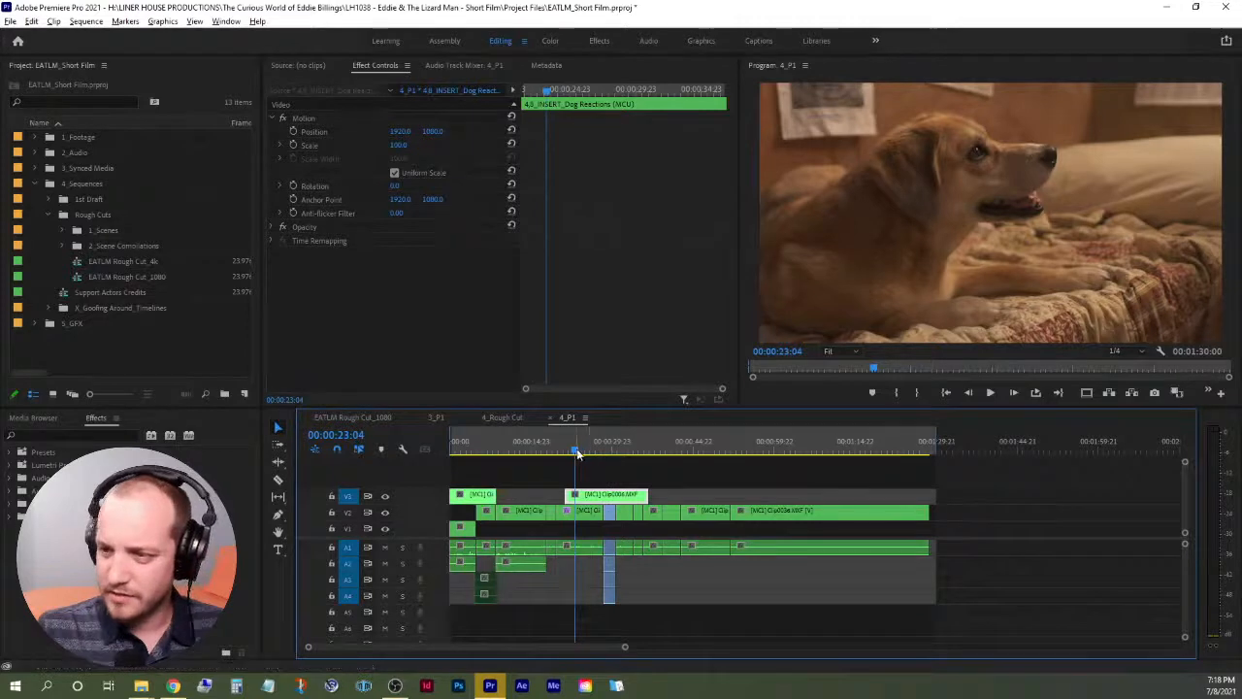
drag(582, 449, 591, 450)
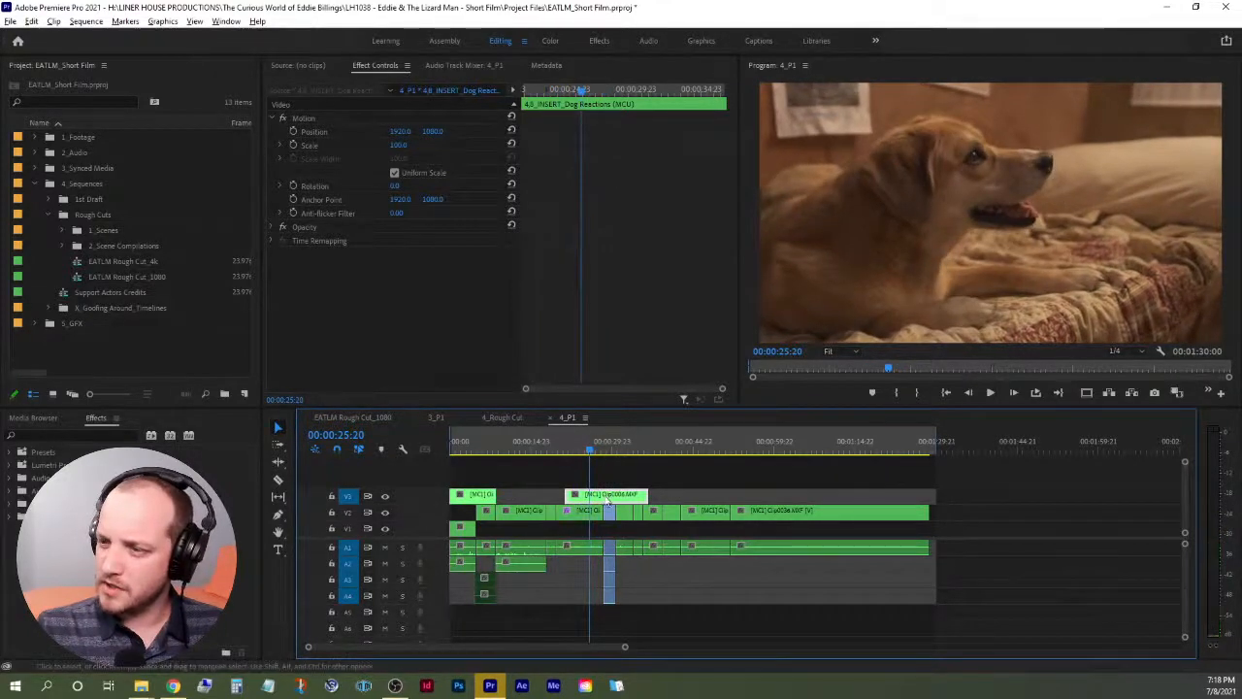
Move the dog copy on V3 to start at about 00:00:36 and add a marker at 00:00:24:23 over the desk shot.
drag(613, 495, 693, 496)
click(571, 451)
key(space)
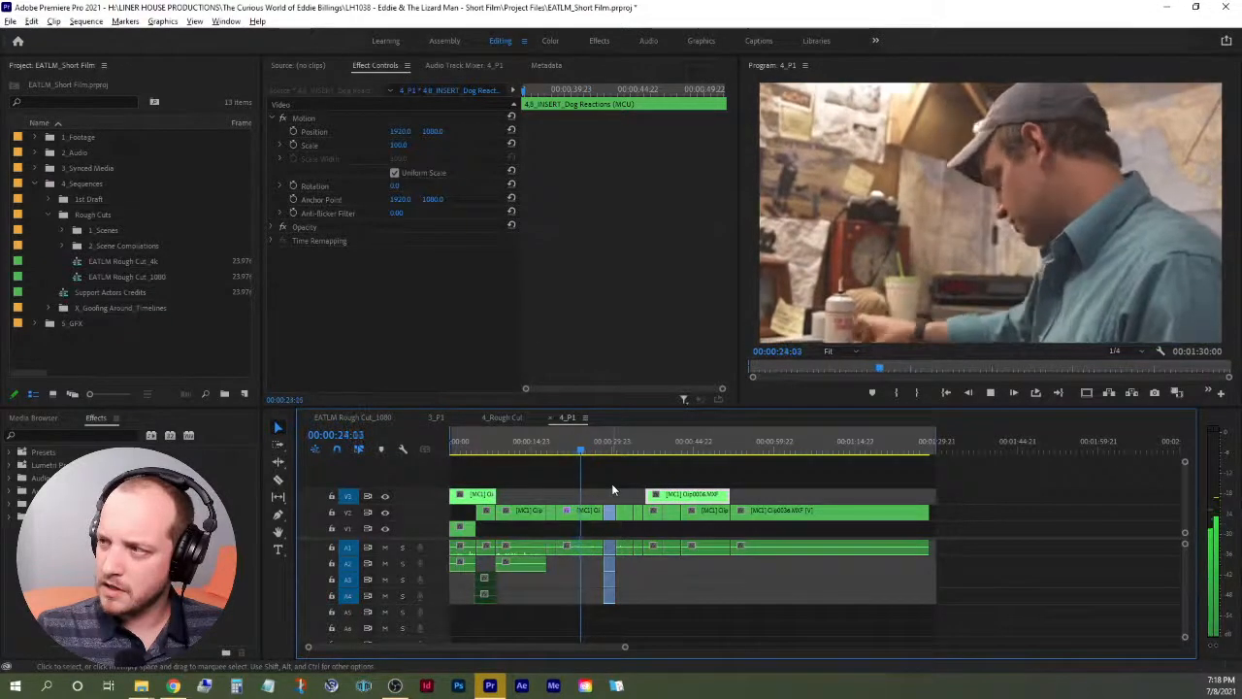
key(space)
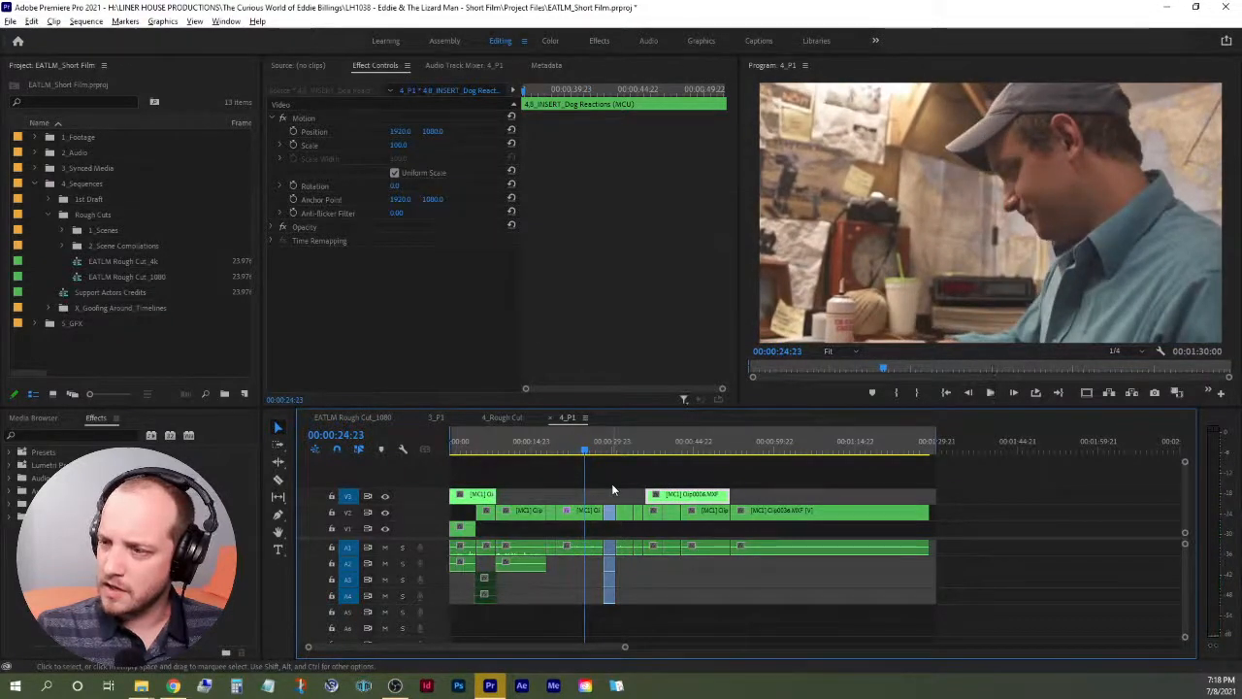
click(610, 479)
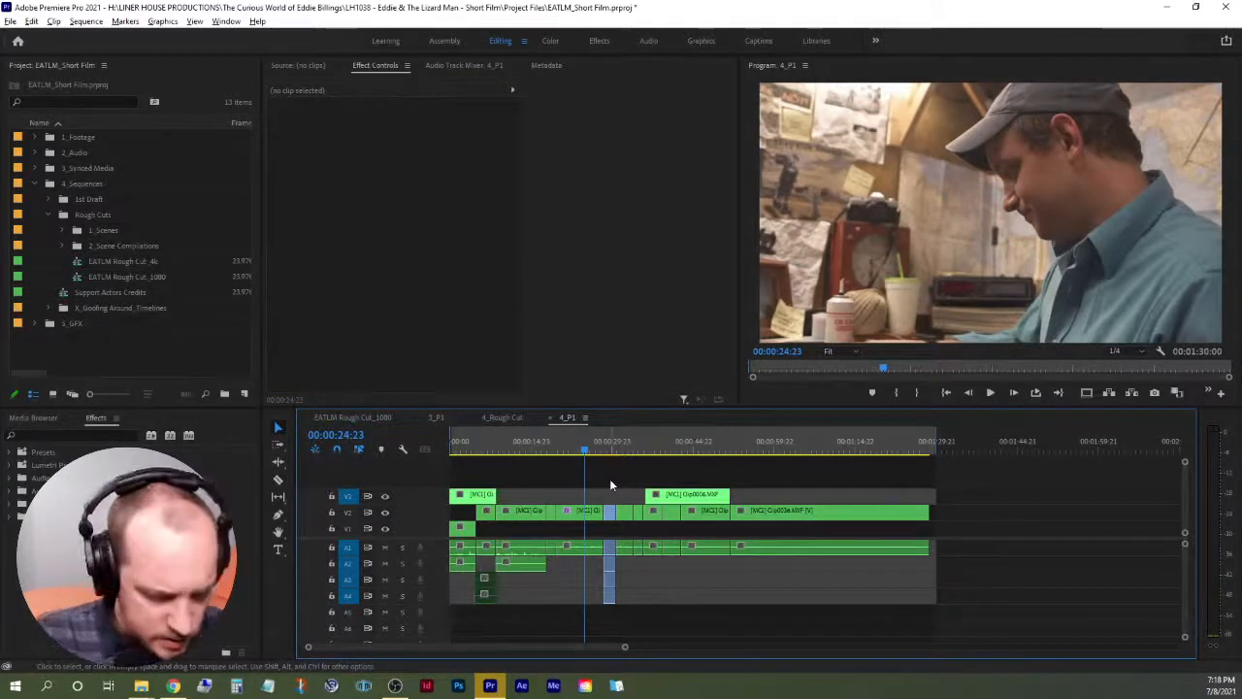
key(m)
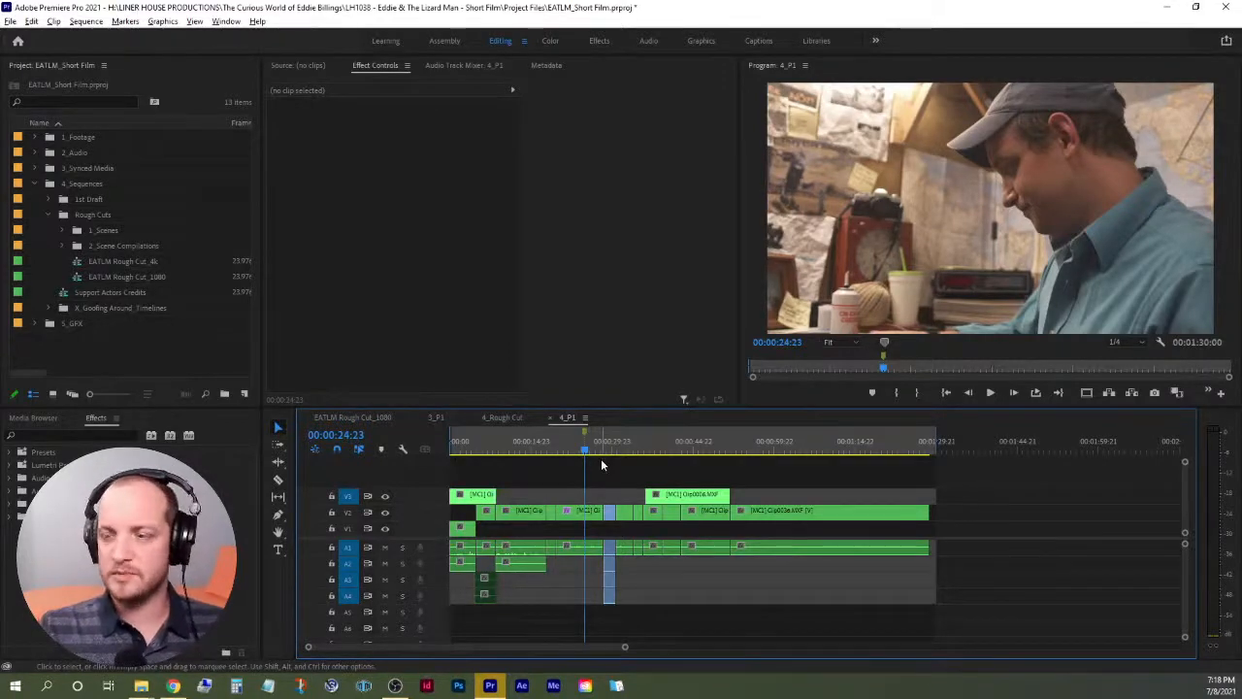
Trim the dog copy on V3 to a reaction lasting 00:00:02:02 and place it at the 00:00:24:23 marker.
drag(600, 458, 655, 459)
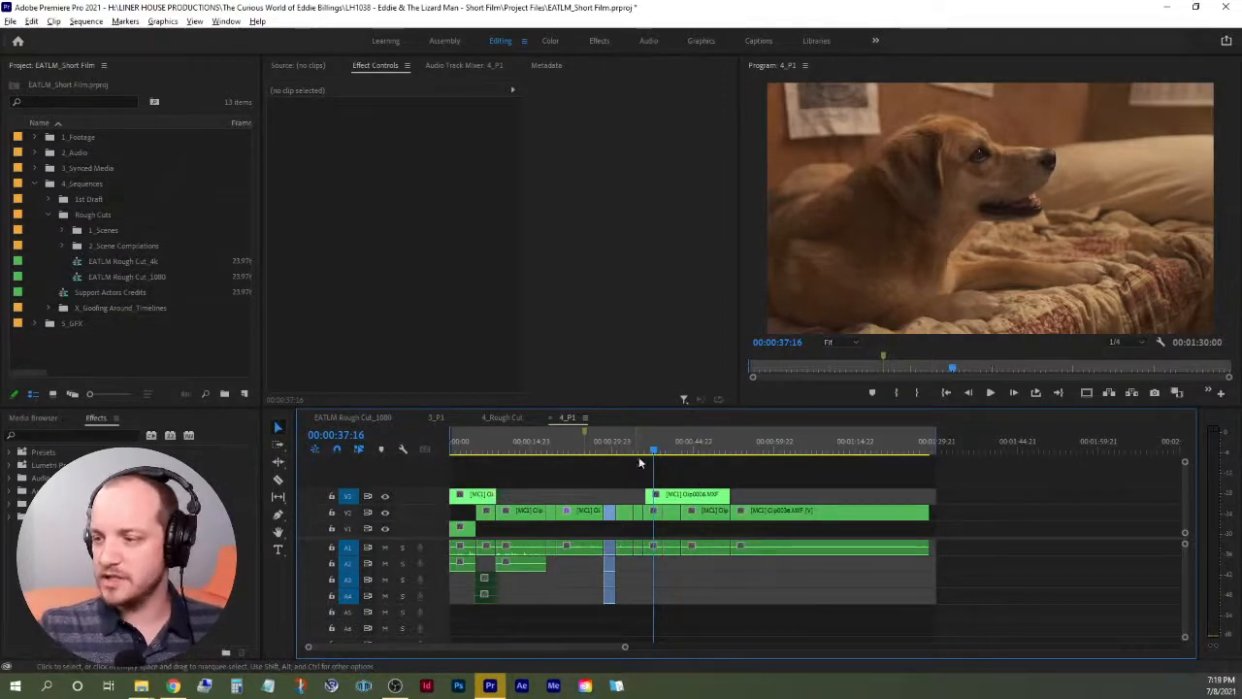
drag(639, 453, 710, 452)
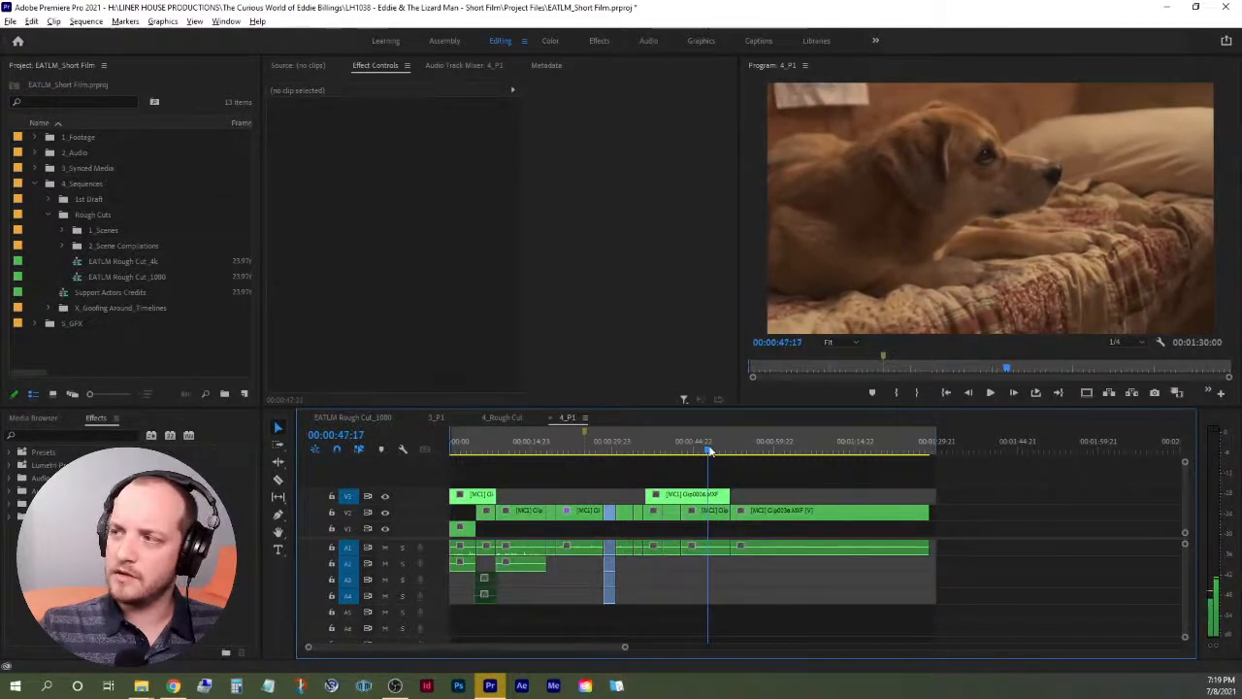
drag(729, 495, 667, 495)
key(space)
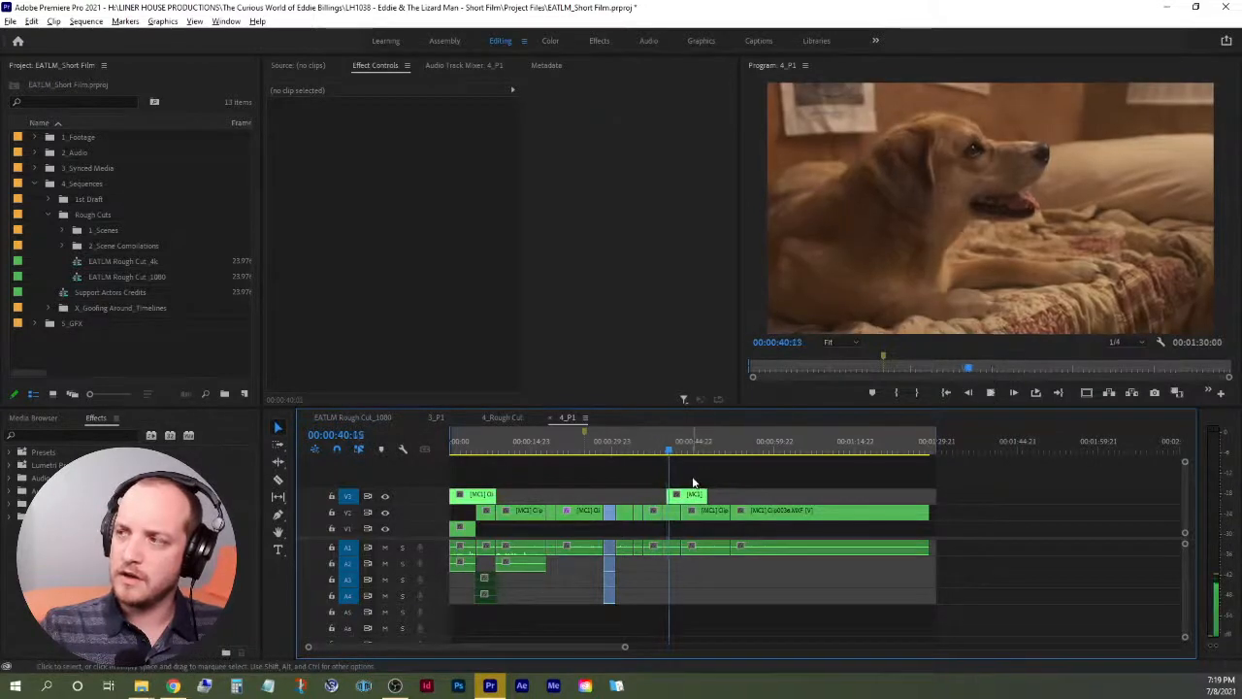
key(space)
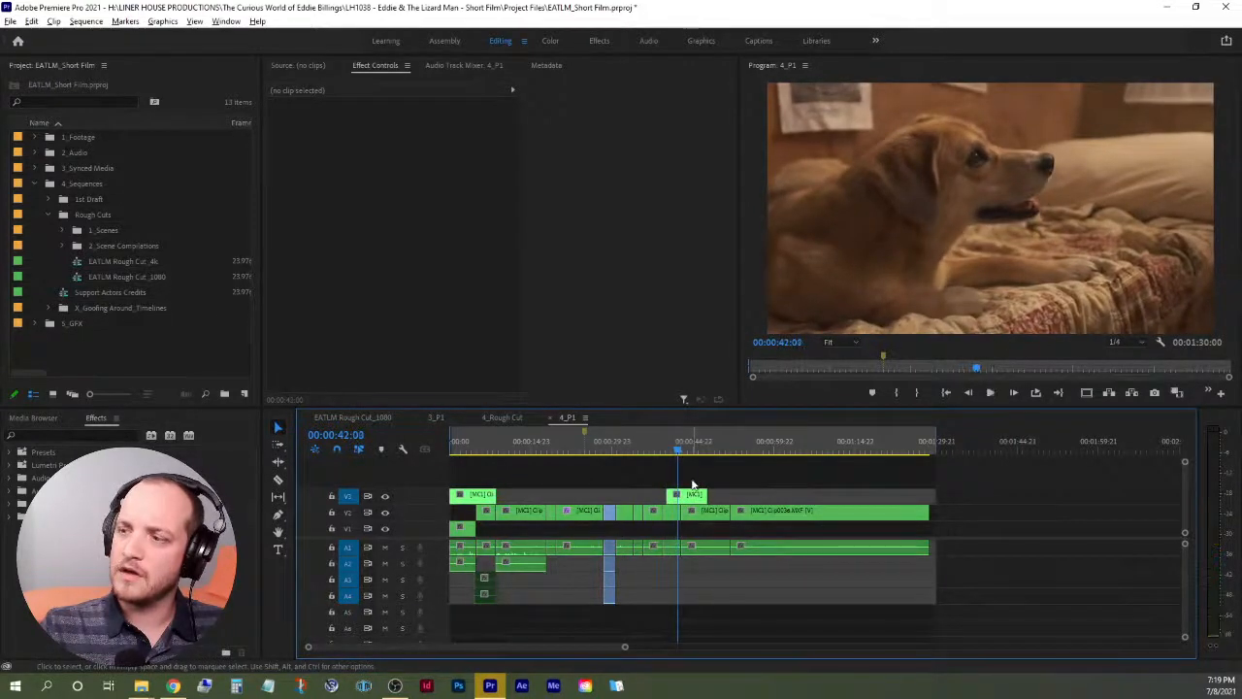
drag(703, 496, 590, 497)
Play the desk shot and the repositioned dog reaction on V3 from 00:00:21:09 to 00:00:27:22.
click(567, 449)
click(598, 479)
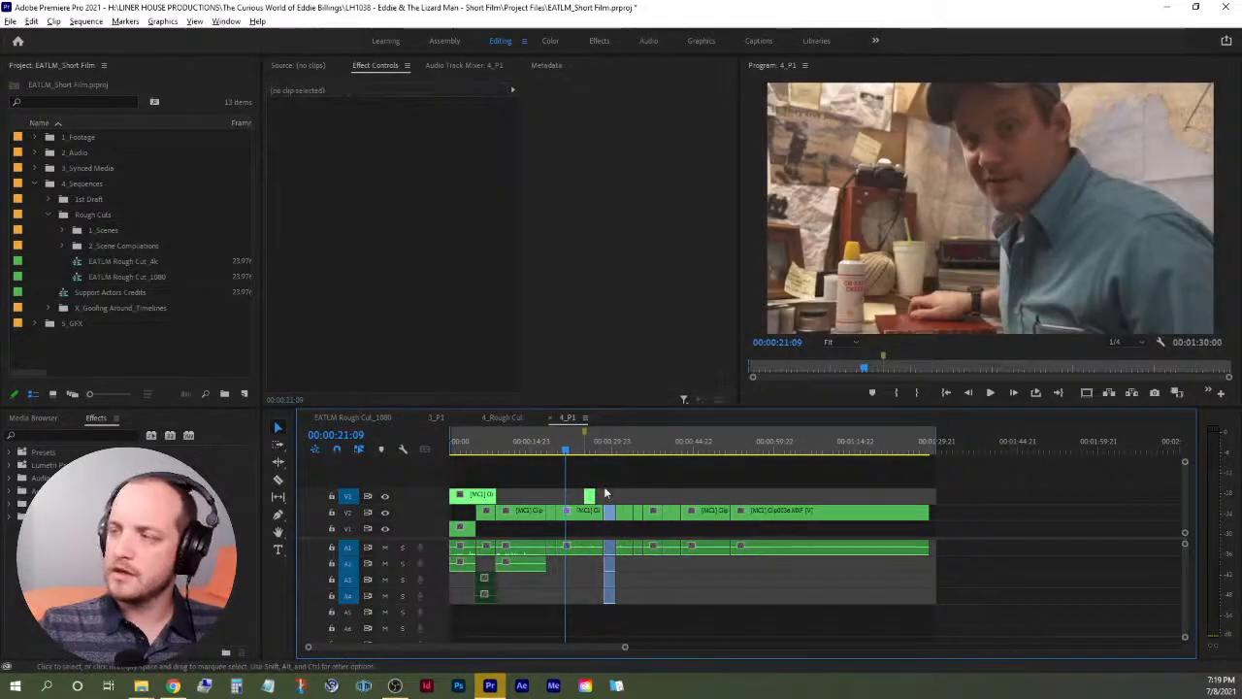
key(space)
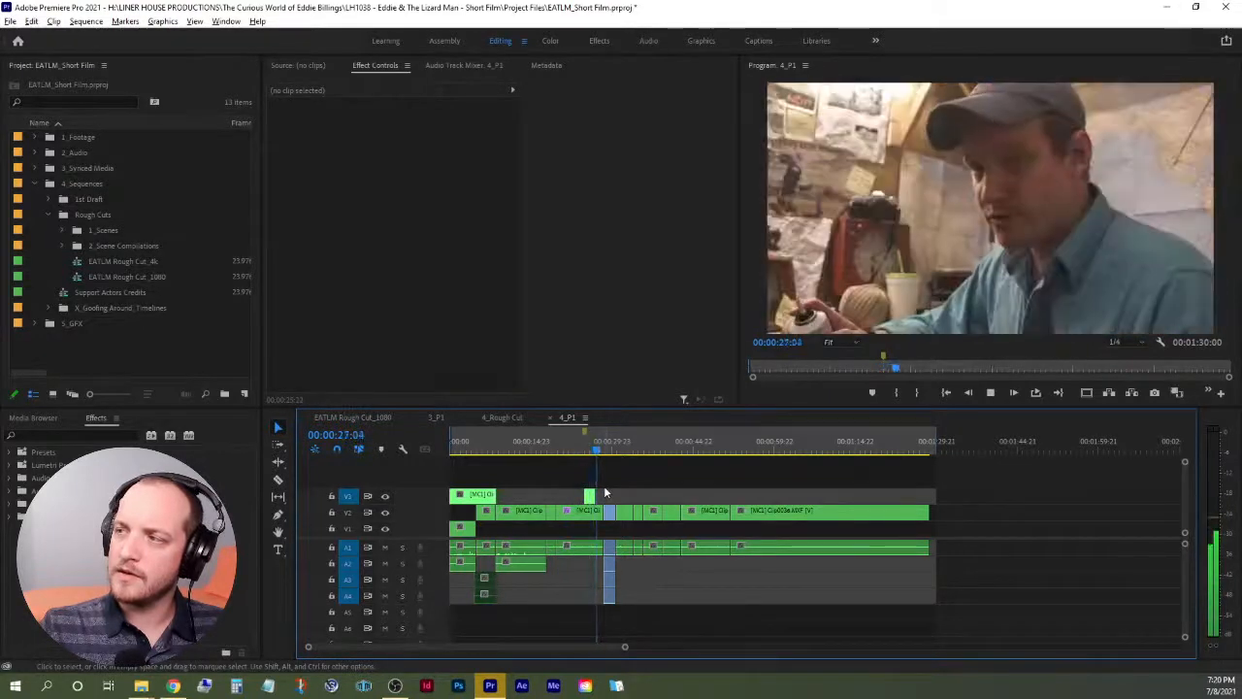
key(space)
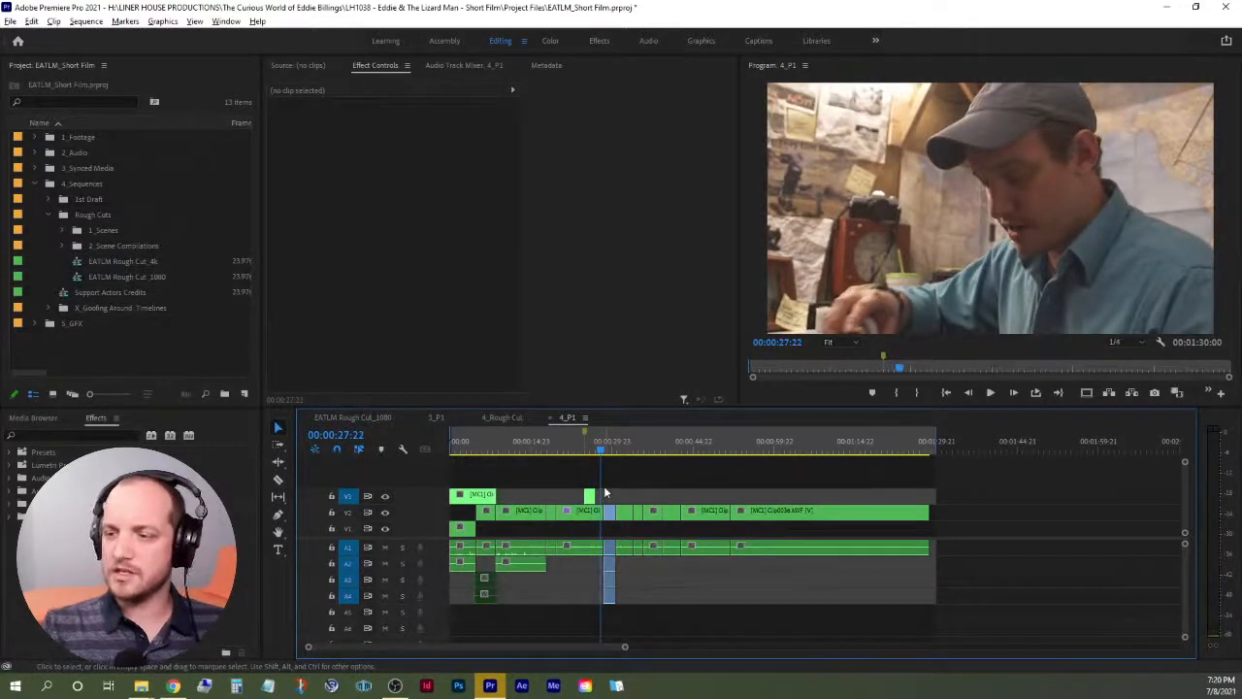
Replay the lead-in to the V3 dog reaction from 00:00:21:09, stopping at 00:00:25:00.
key(=)
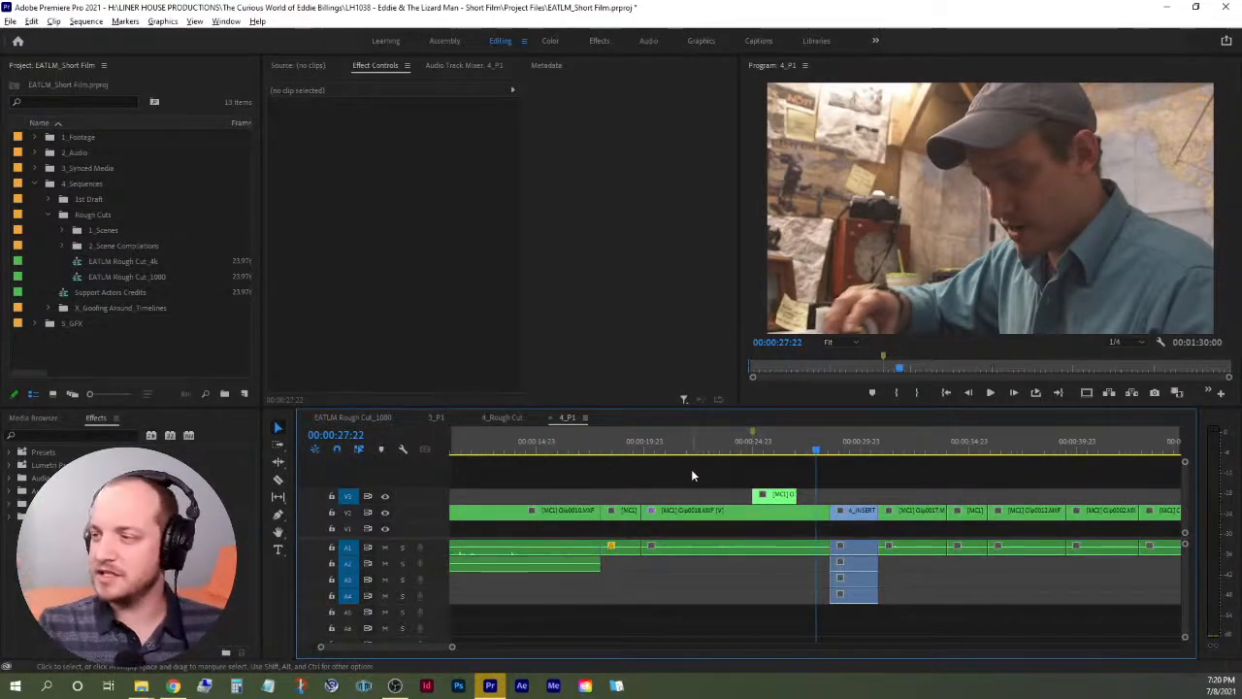
click(675, 448)
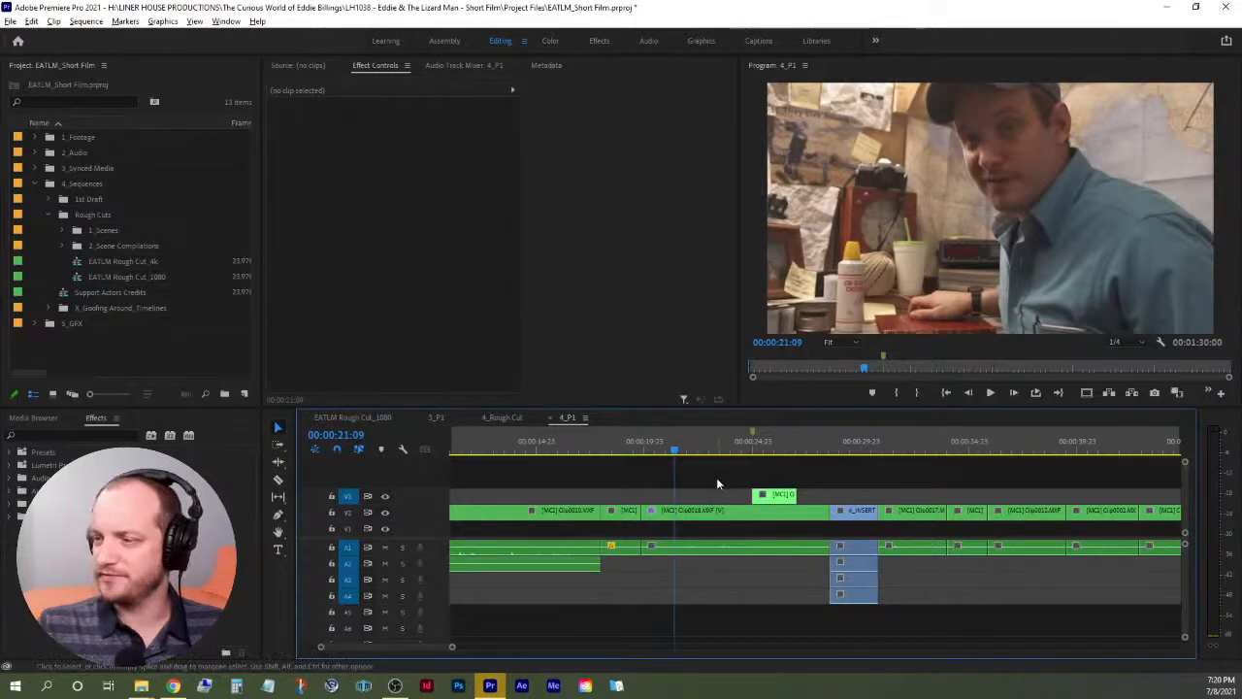
key(space)
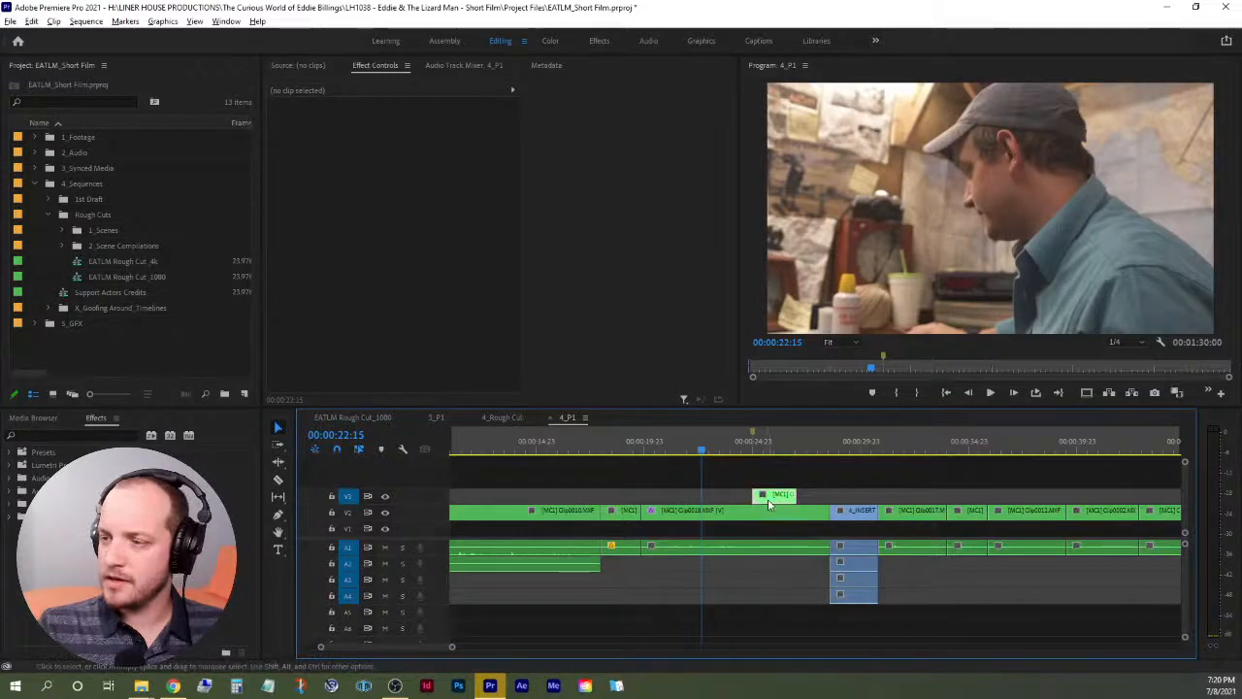
click(768, 497)
key(space)
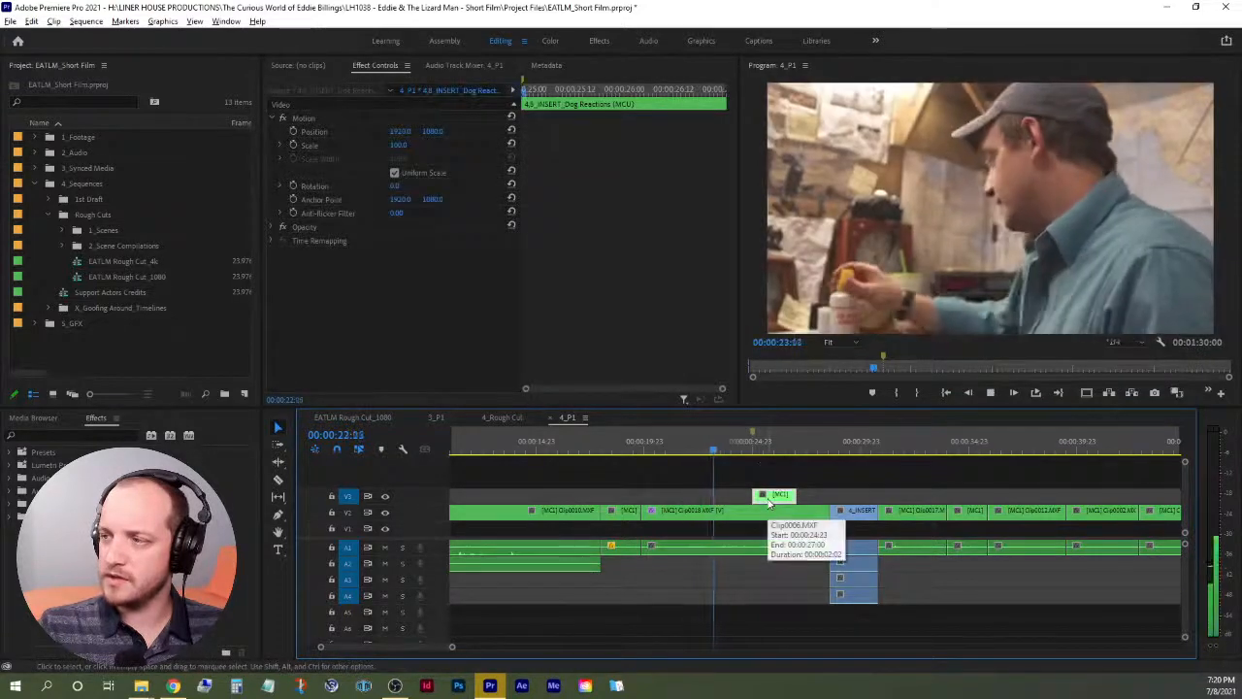
key(space)
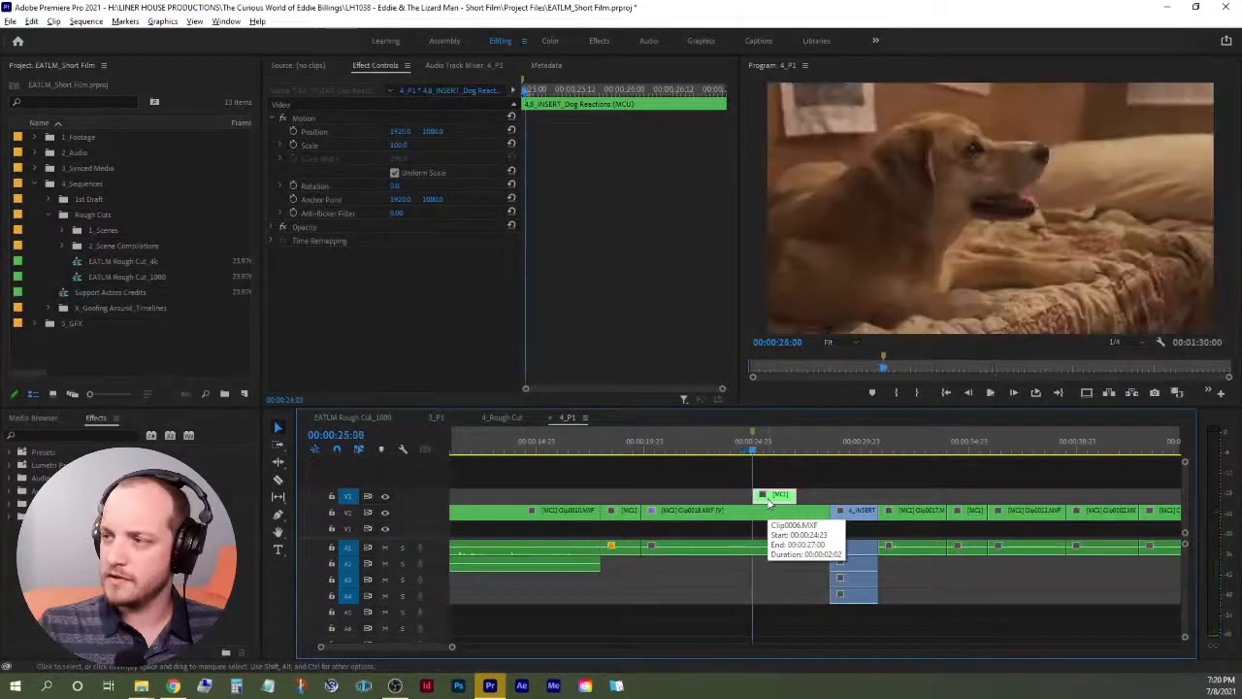
Play from the start of the desk shot, about 00:00:20:09, through the V3 dog reaction to 00:00:28:12.
click(718, 451)
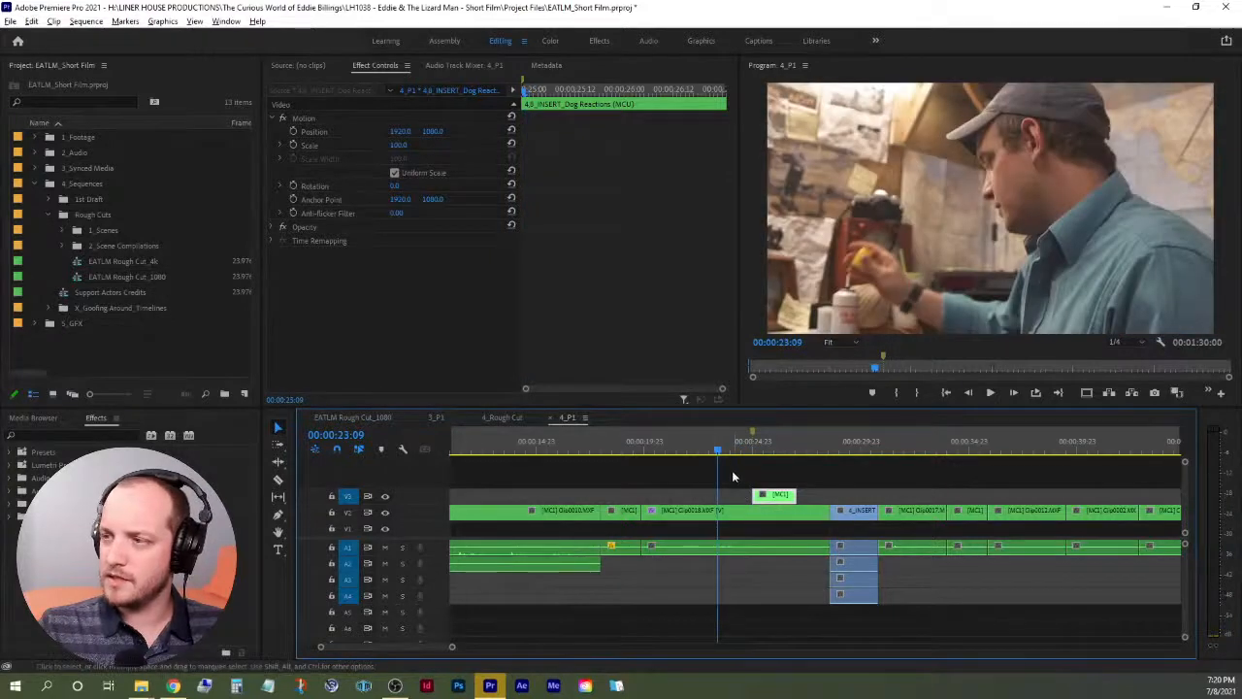
click(680, 448)
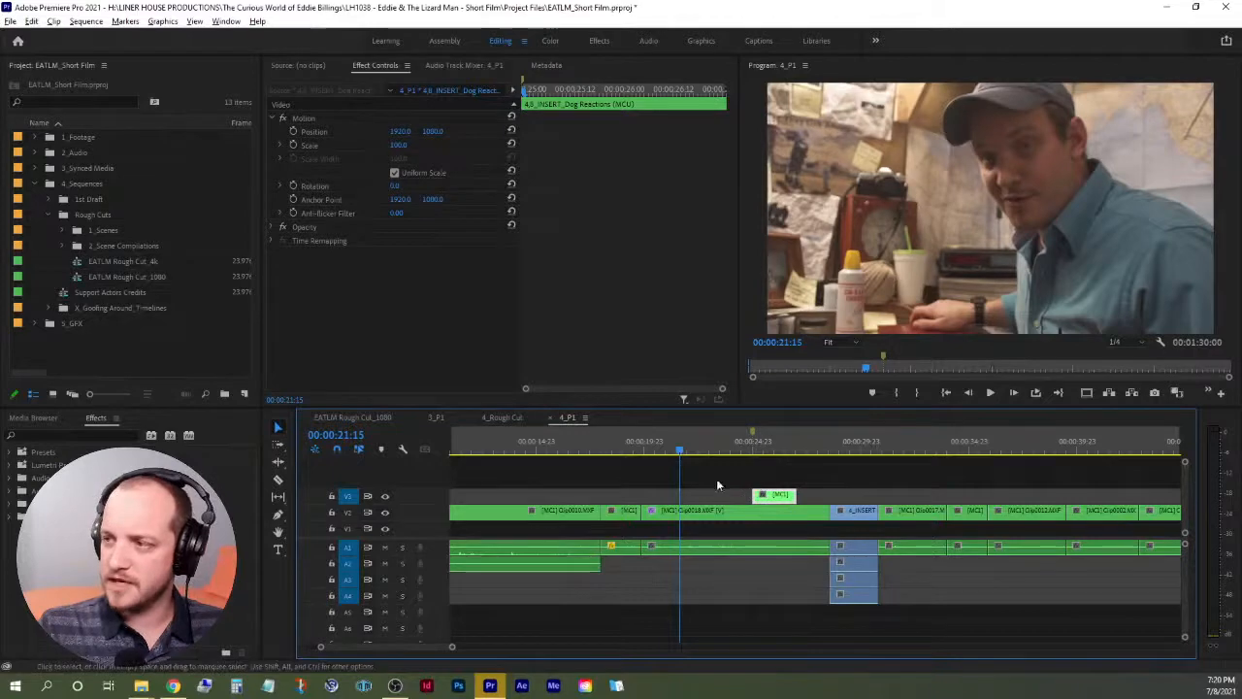
click(653, 448)
key(space)
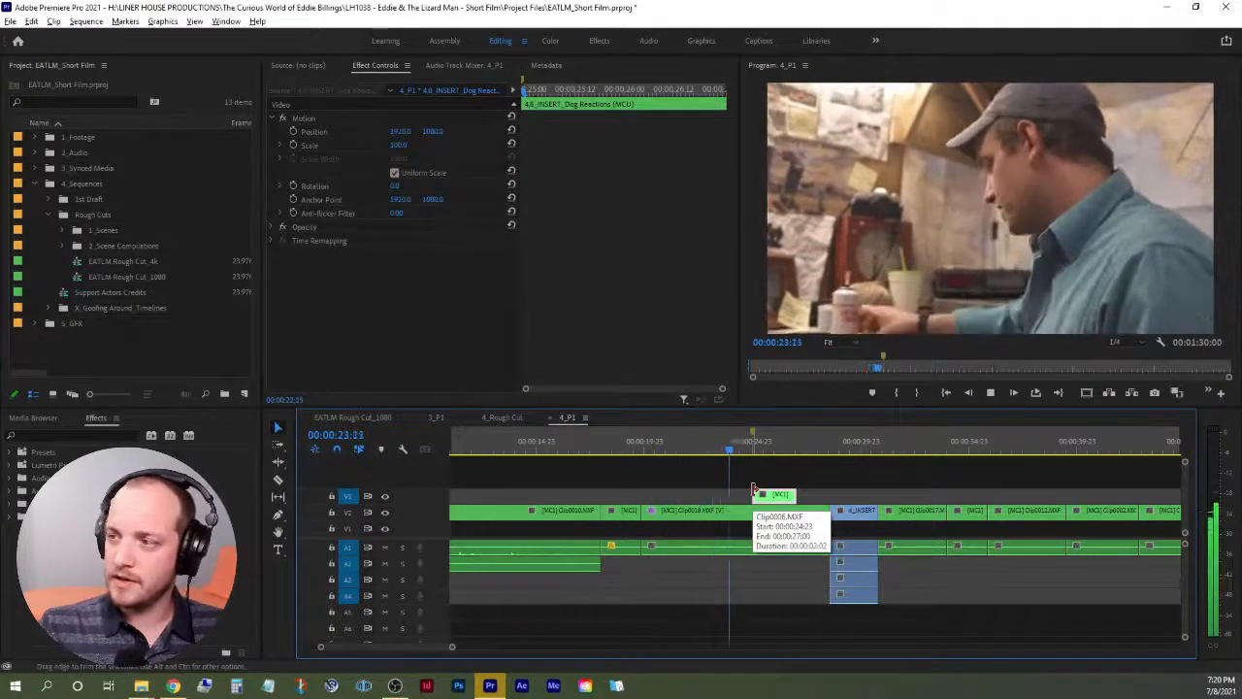
key(space)
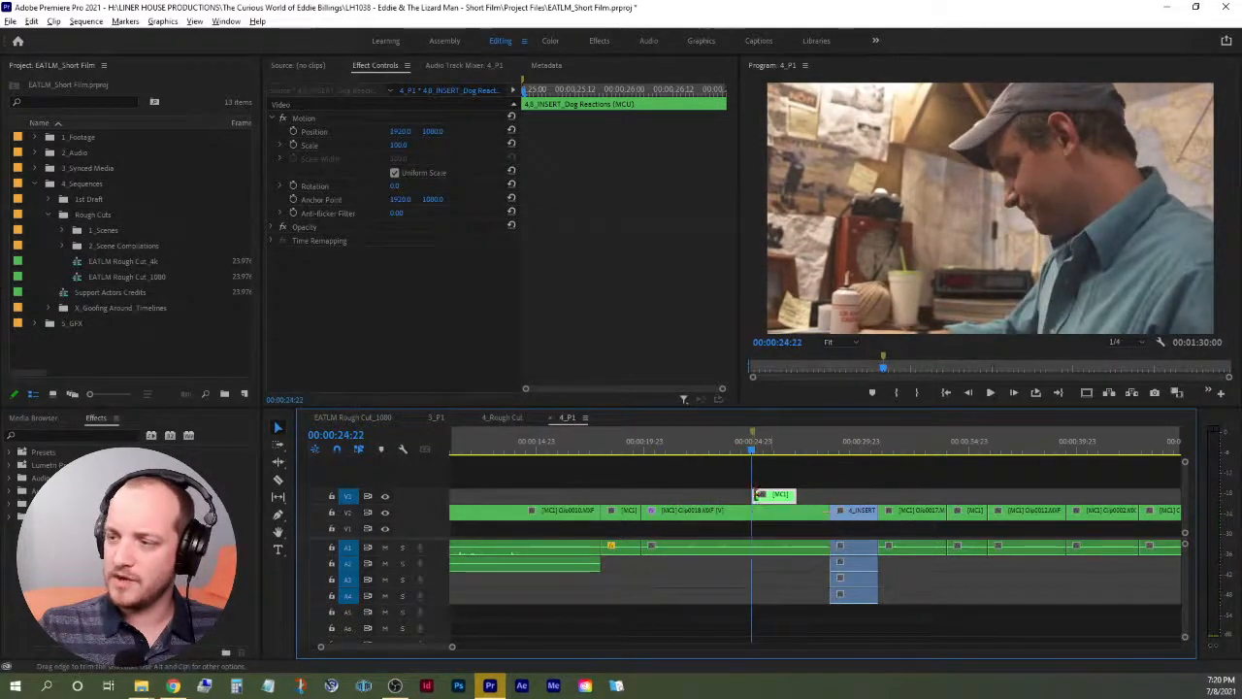
key(space)
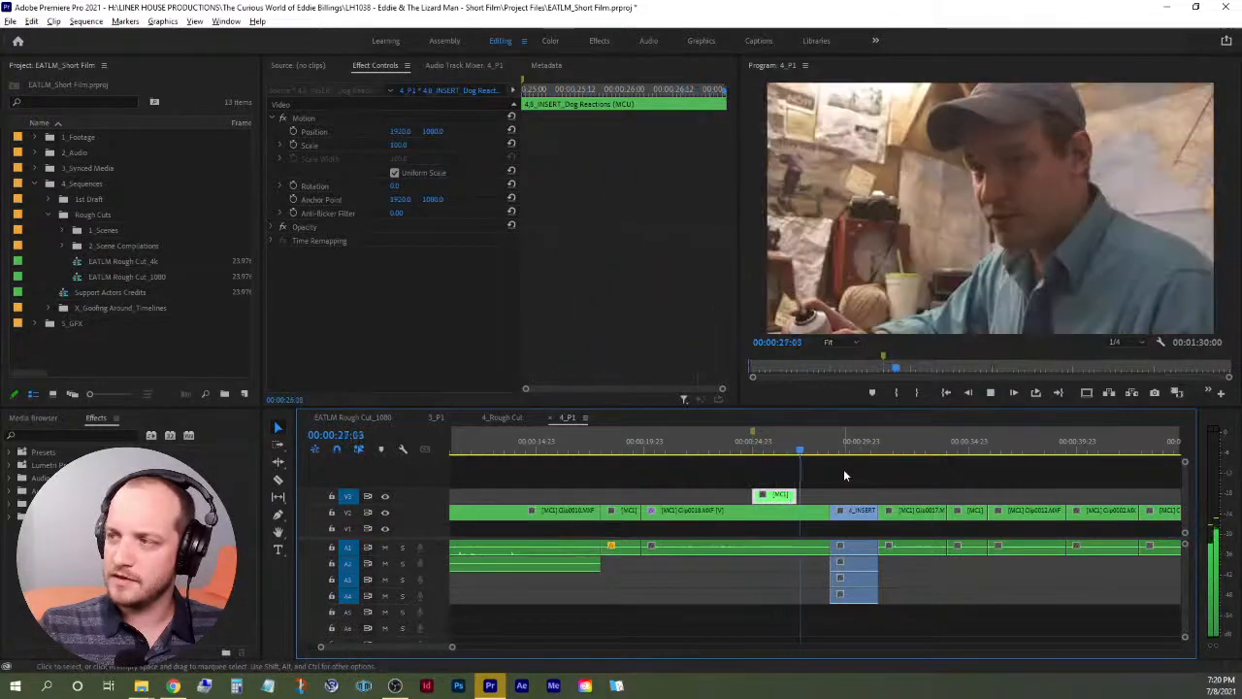
key(space)
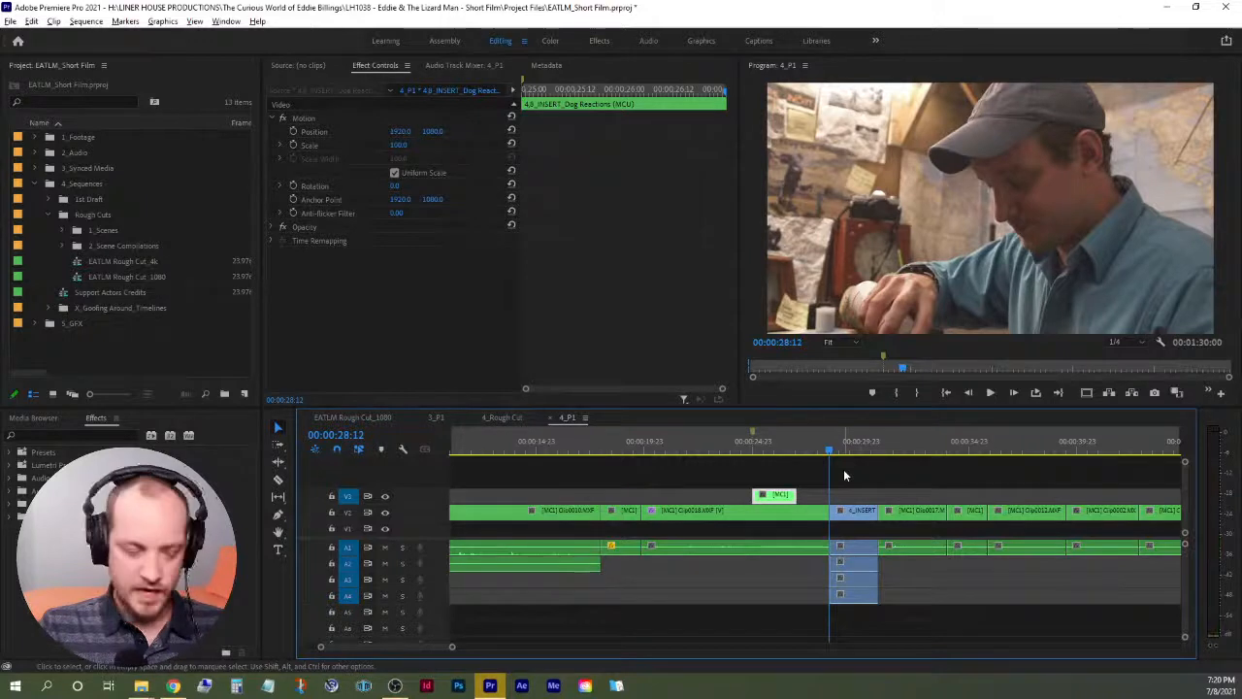
Play the desk shot from 00:00:22:13 and split it on V2 at 00:00:24:22, where the V3 dog reaction starts.
click(843, 471)
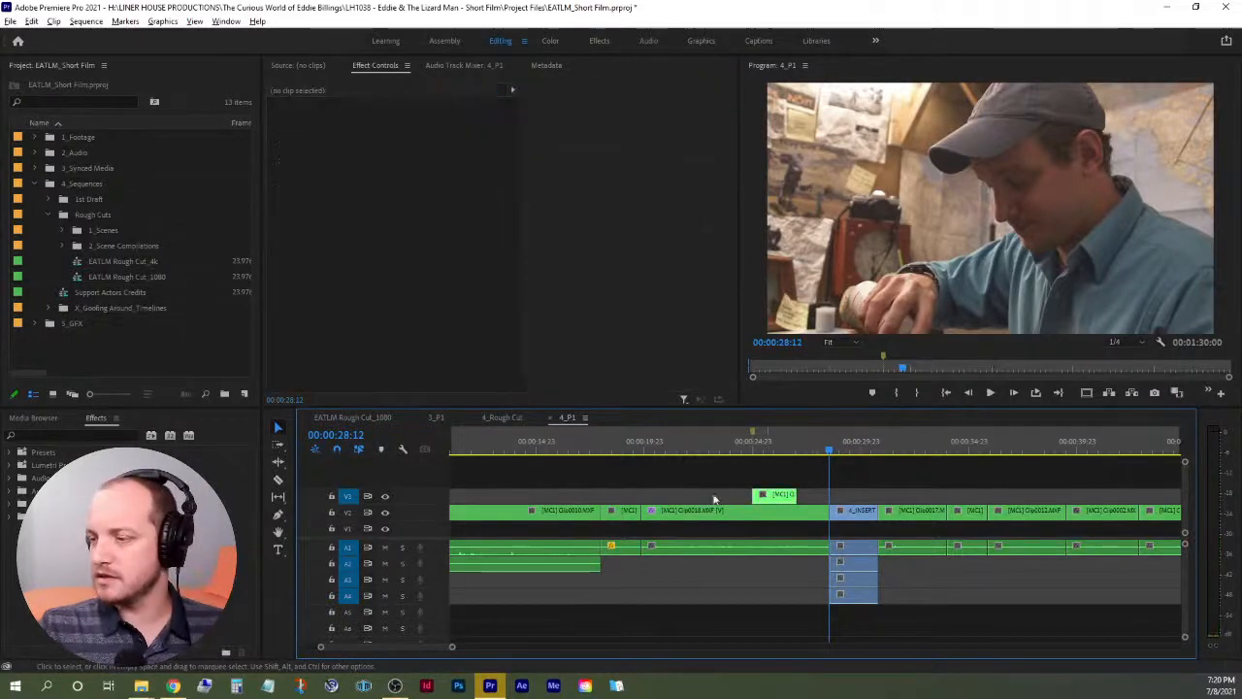
click(698, 449)
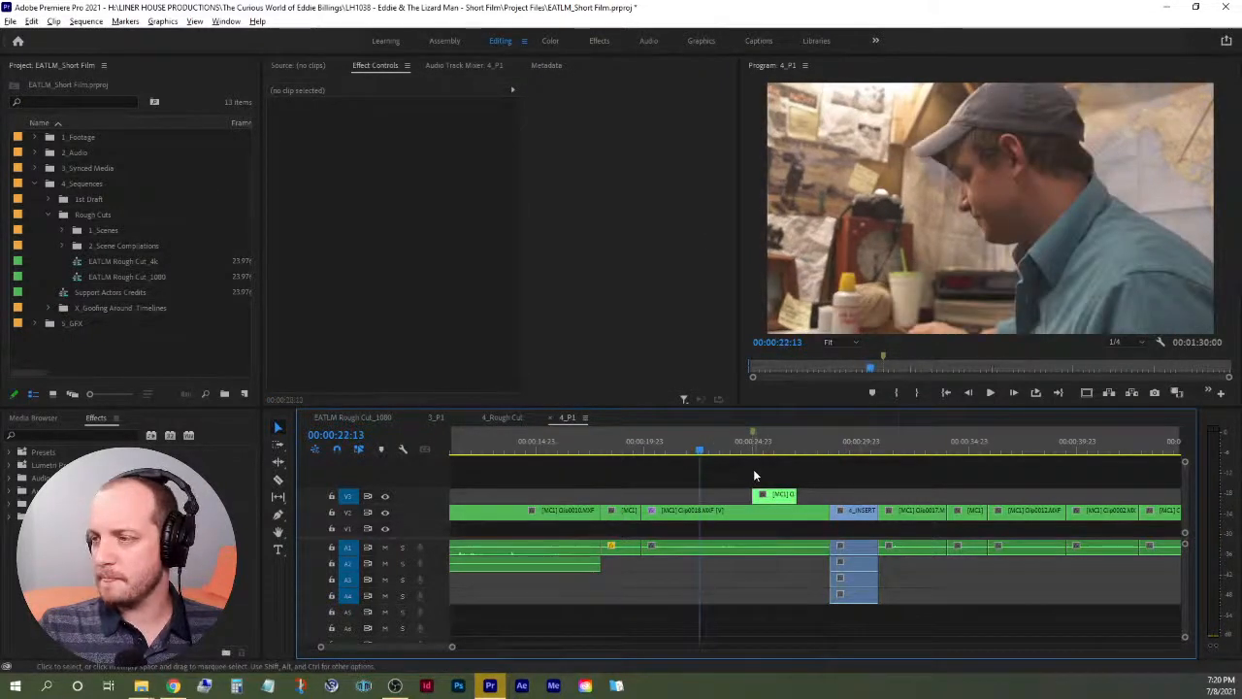
key(space)
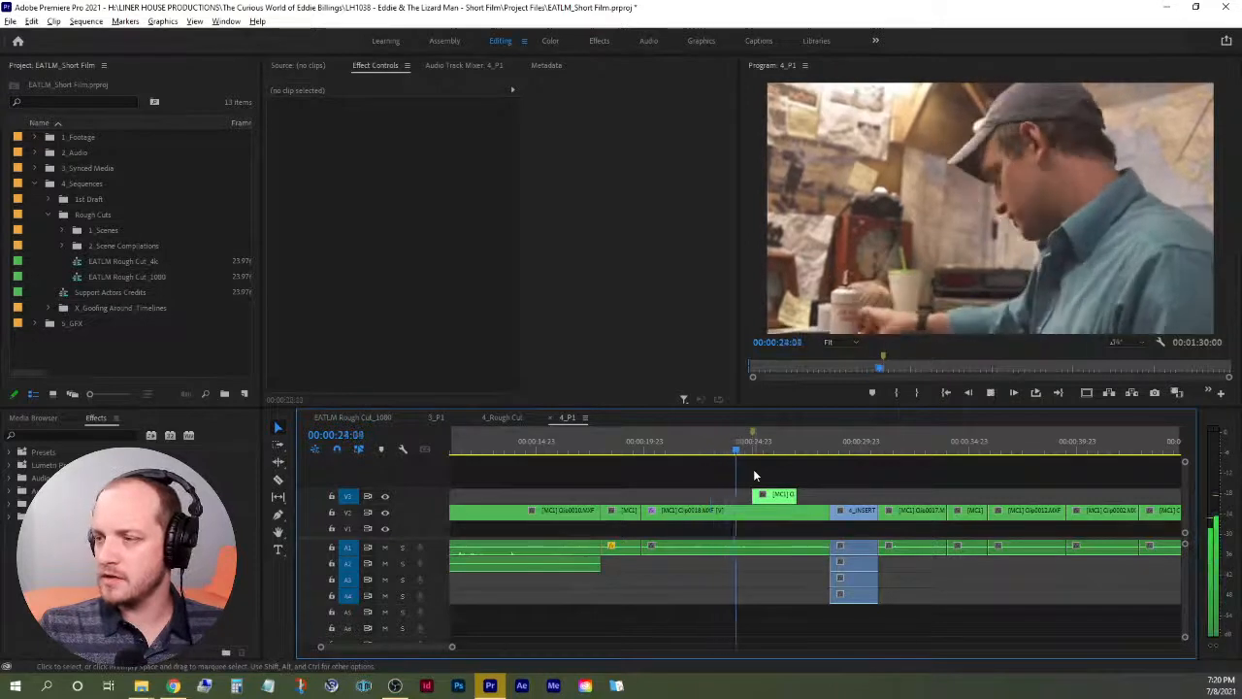
key(space)
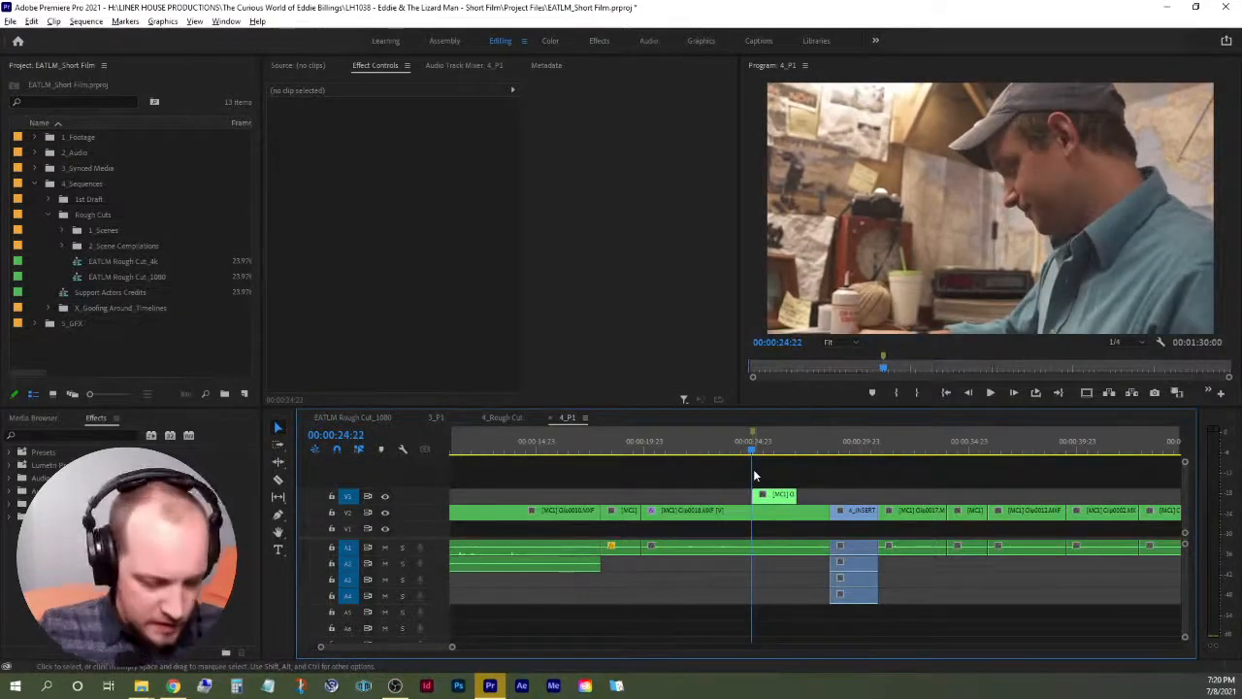
key(c)
click(752, 510)
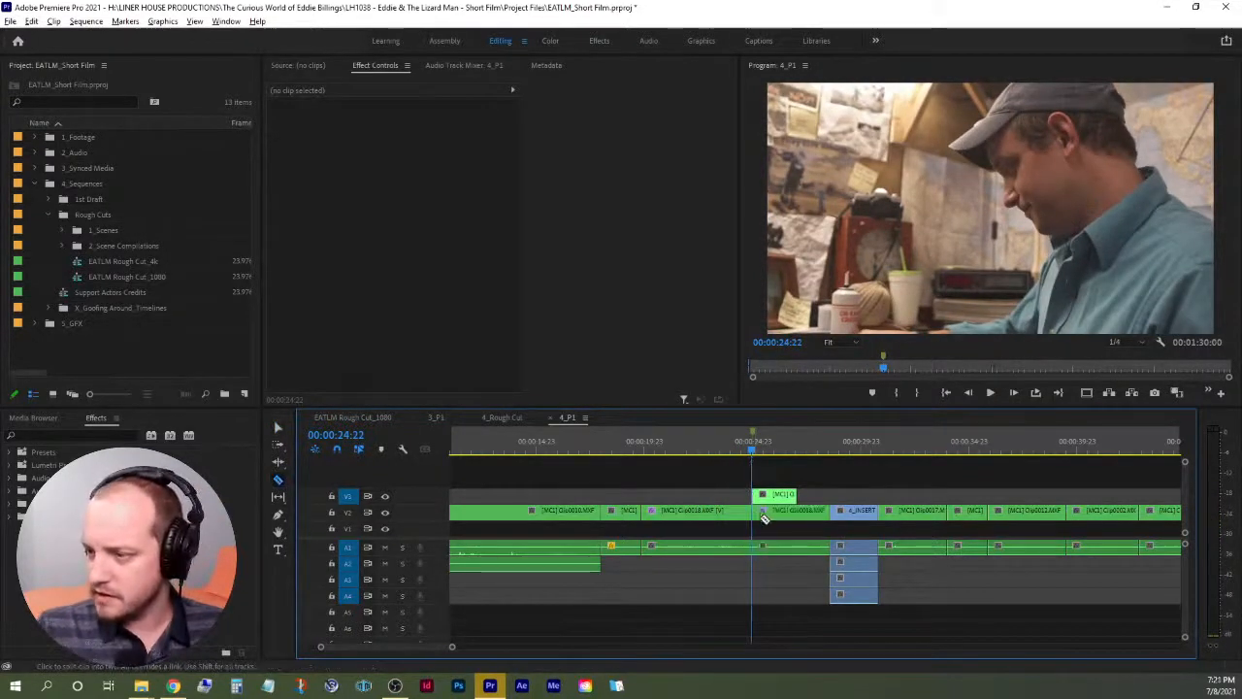
Shift every V2 and audio clip after the split to about 00:00:27:07, leaving a gap beneath the V3 dog reaction.
key(minus)
key(minus)
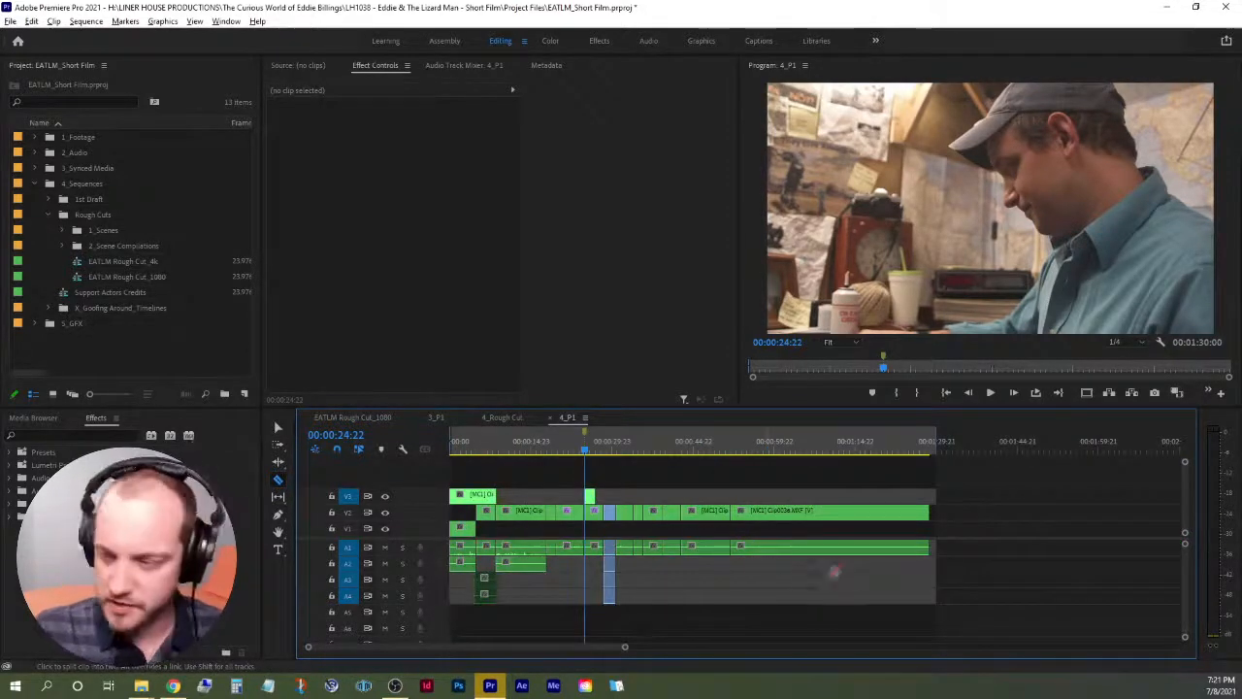
key(v)
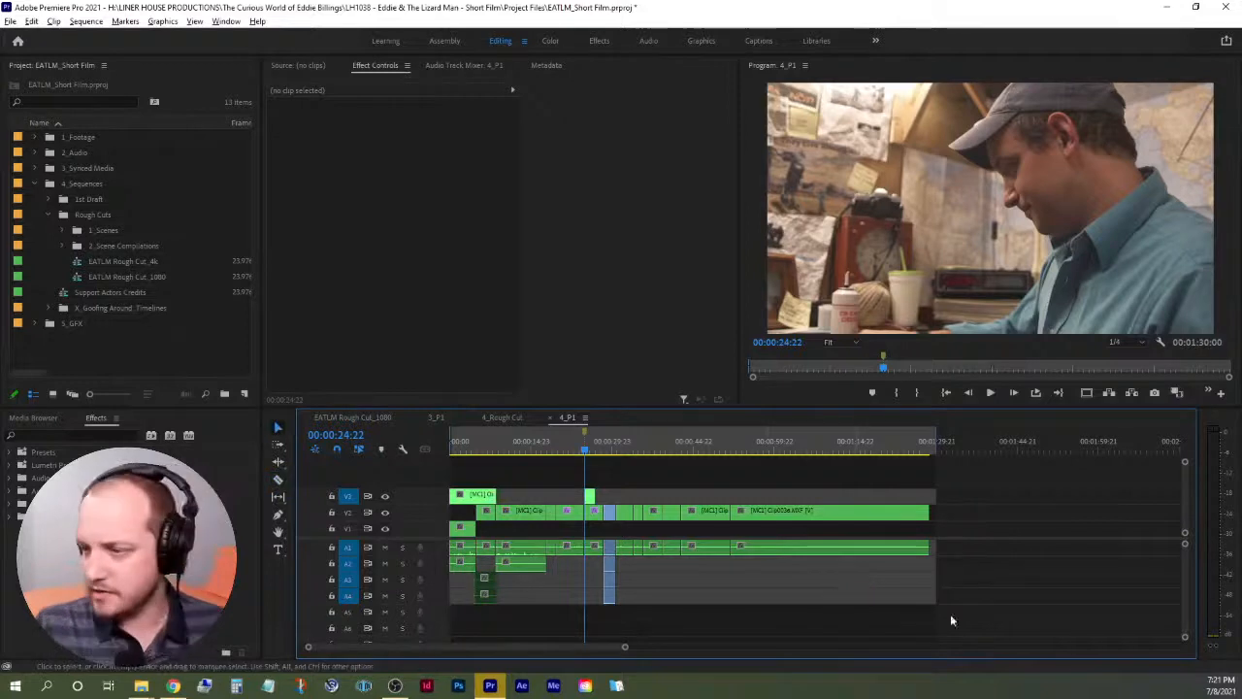
drag(953, 609, 612, 515)
key(=)
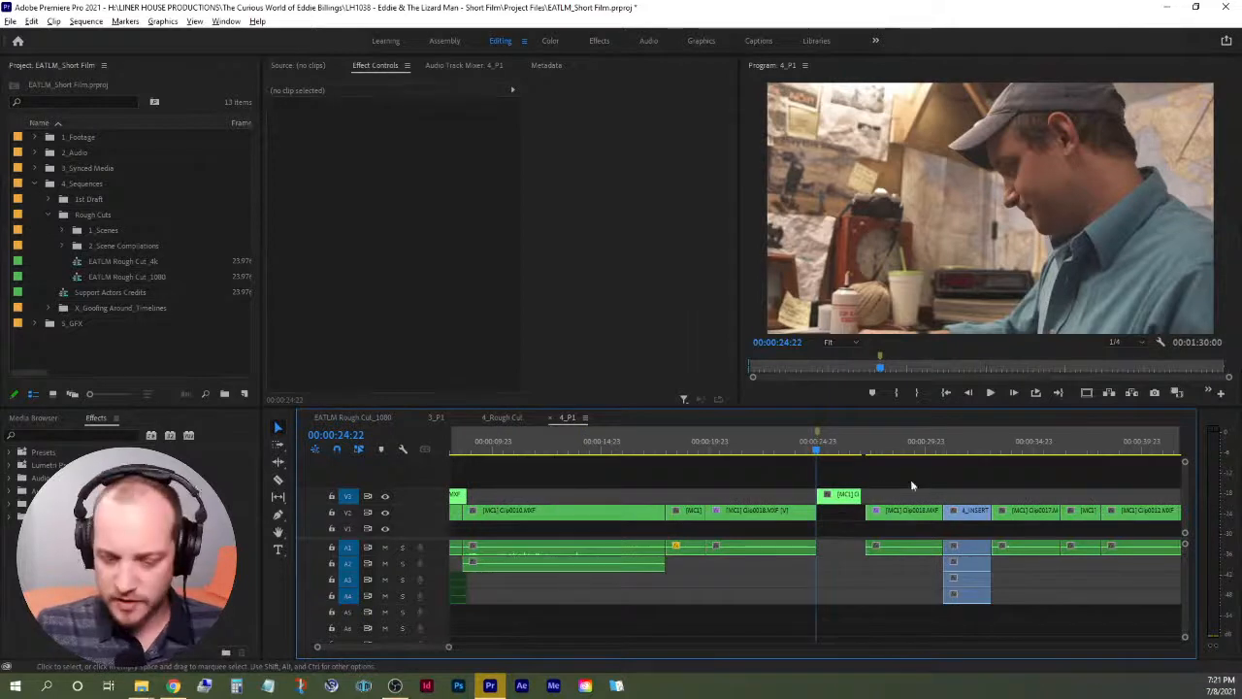
Play the second half of the desk shot up to the insert, and play the dog reaction over the gap from 00:00:24:22.
click(866, 447)
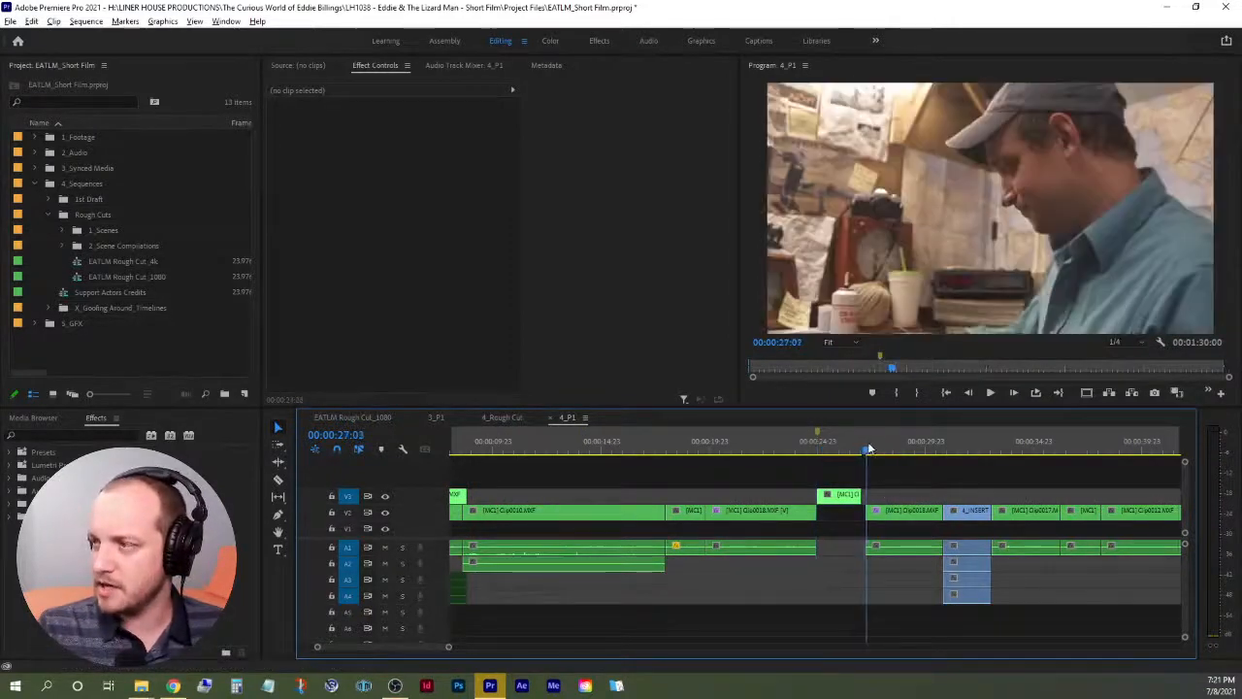
mouse_move(868, 448)
mouse_down()
mouse_move(895, 443)
mouse_move(869, 439)
mouse_up()
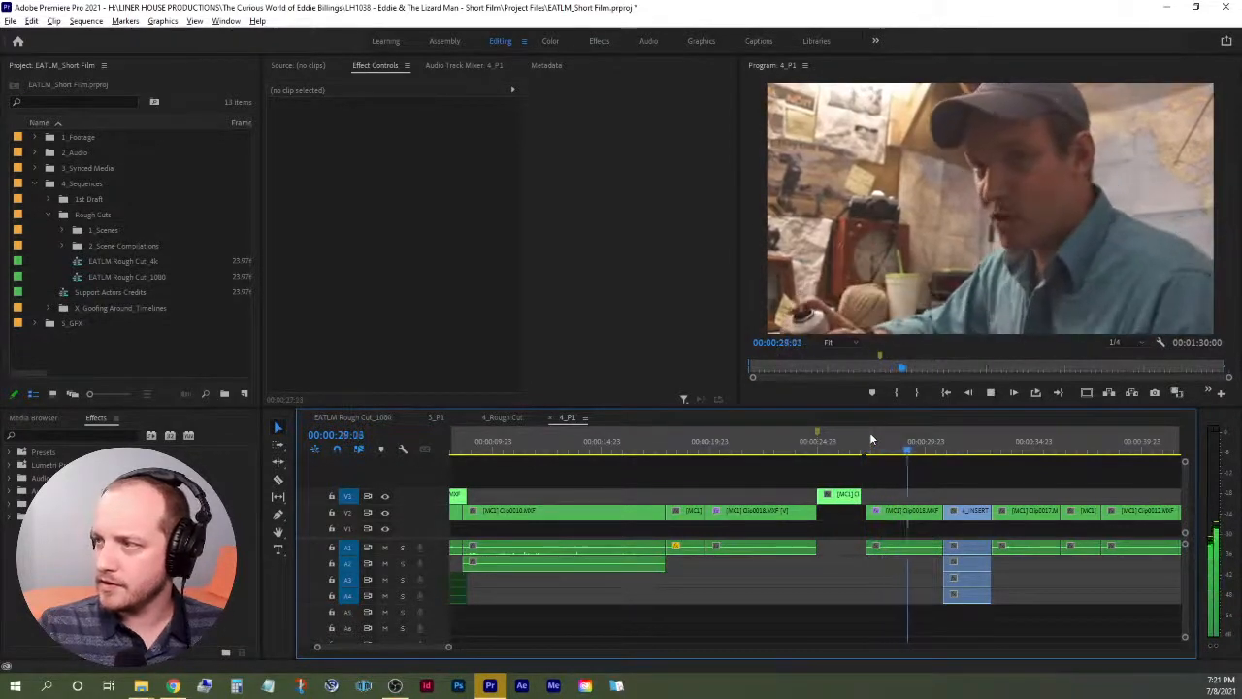
key(space)
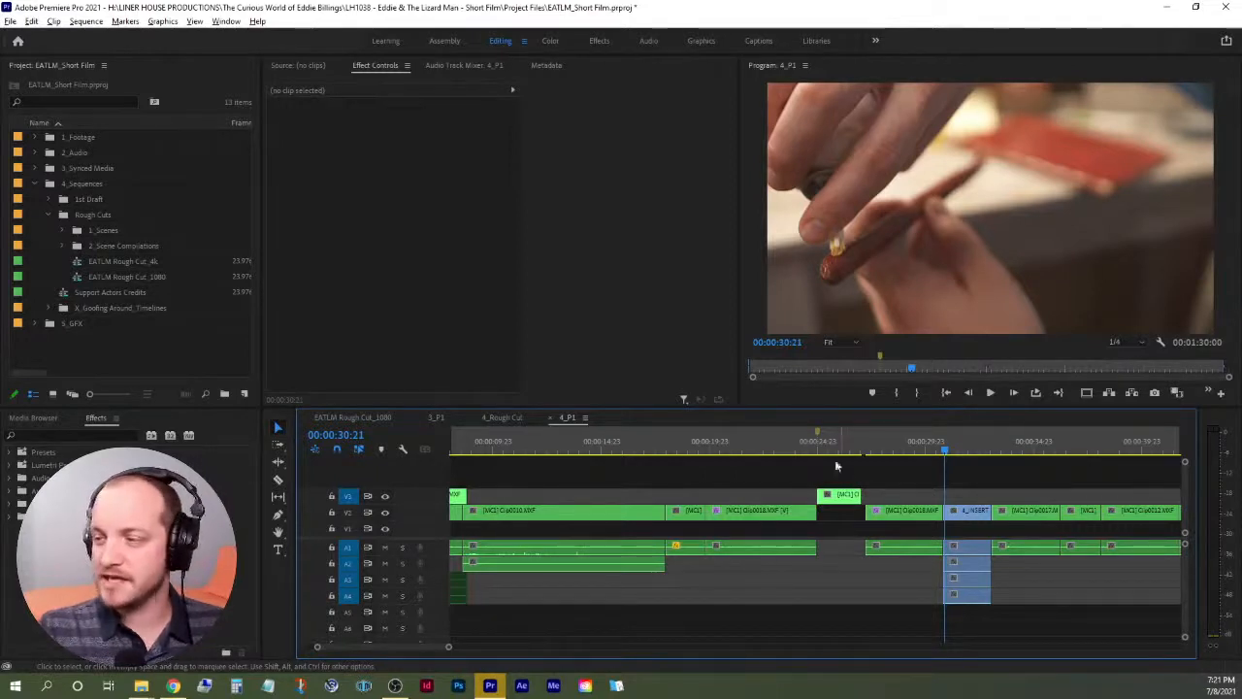
drag(822, 450, 817, 450)
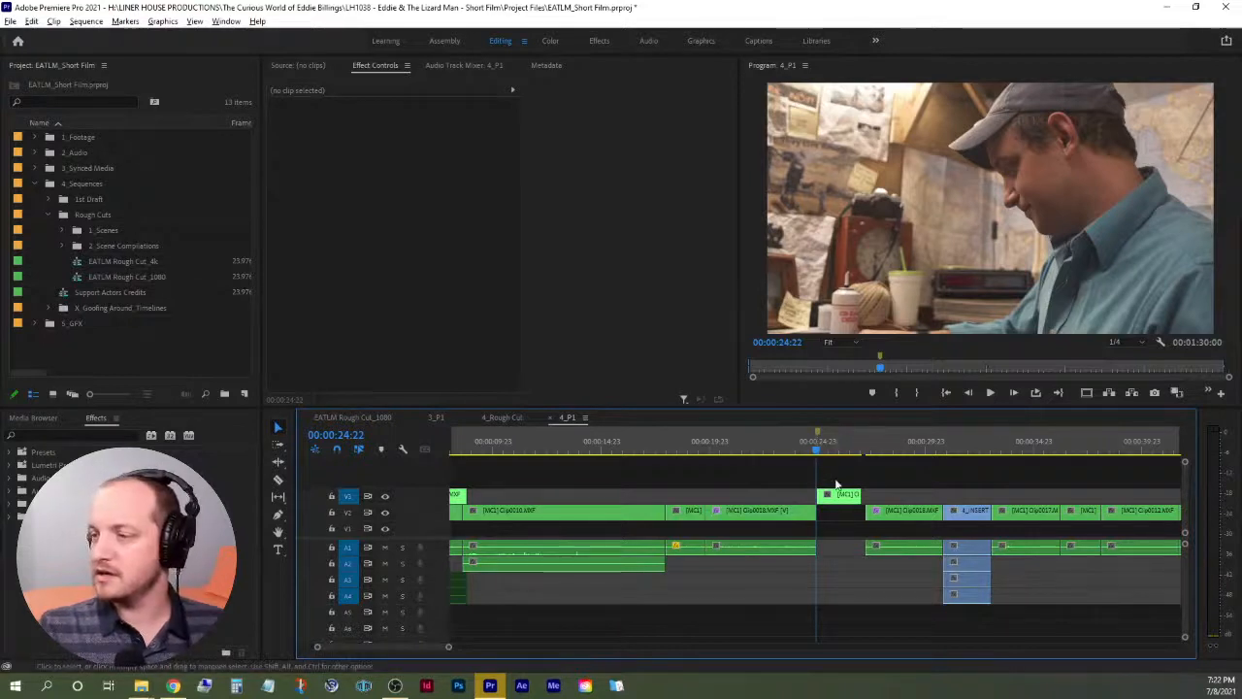
key(space)
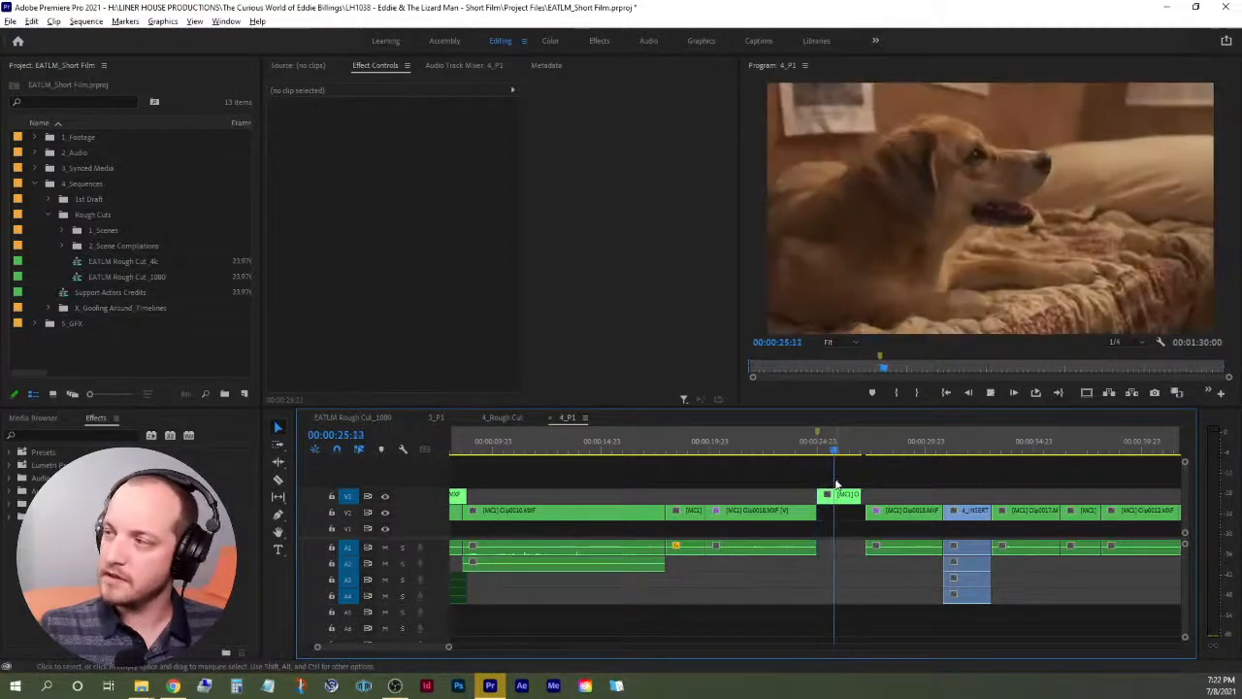
key(space)
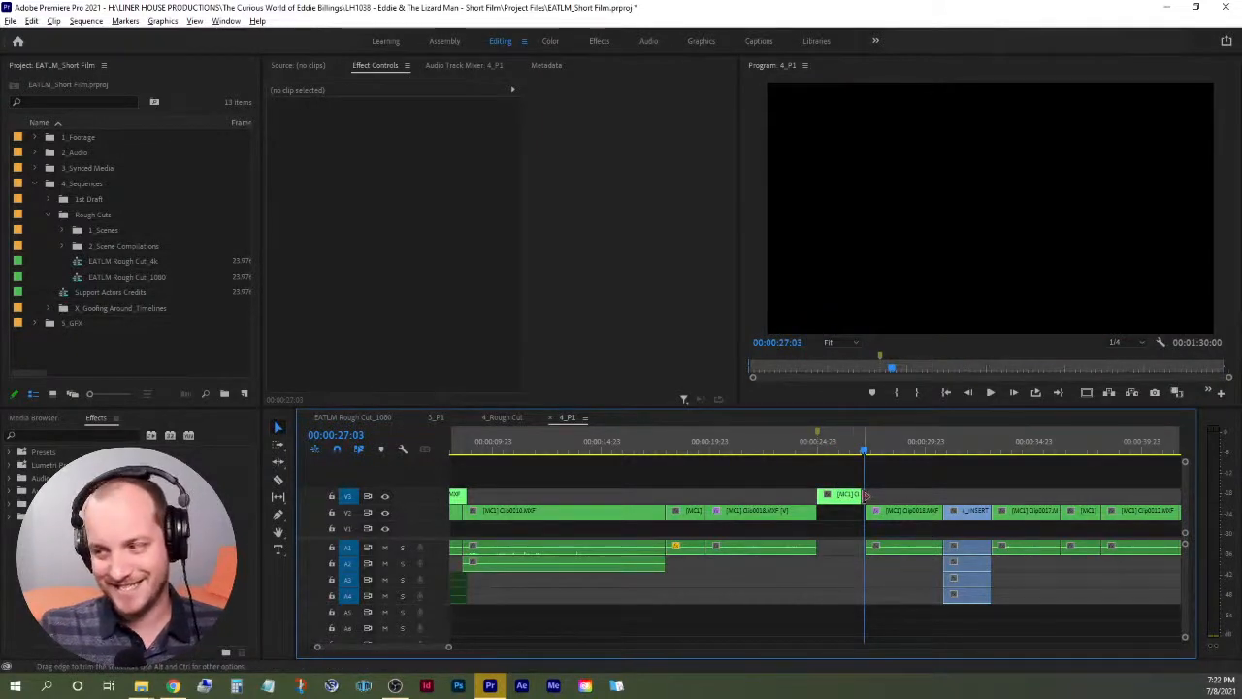
Lengthen the V3 dog reaction to 00:00:02:08 and move it to 00:00:31:16, overlapping the end of the 4_INSERT clip.
click(857, 449)
drag(867, 495, 890, 495)
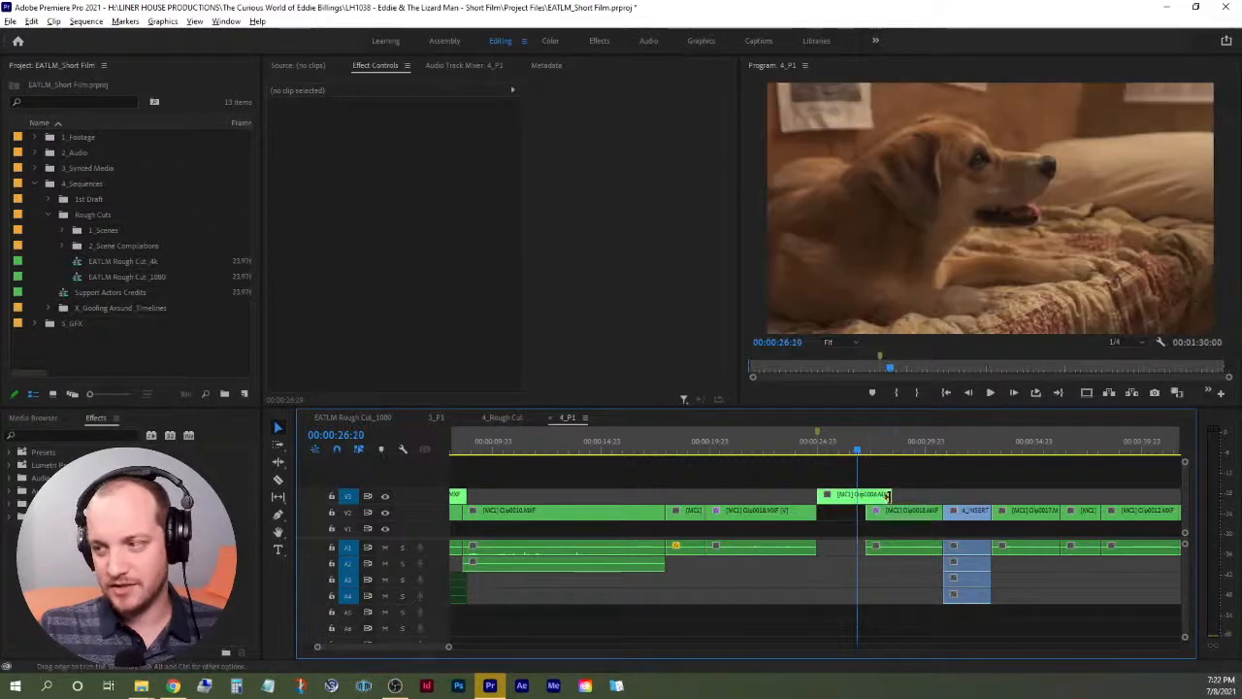
click(864, 451)
drag(864, 452, 869, 453)
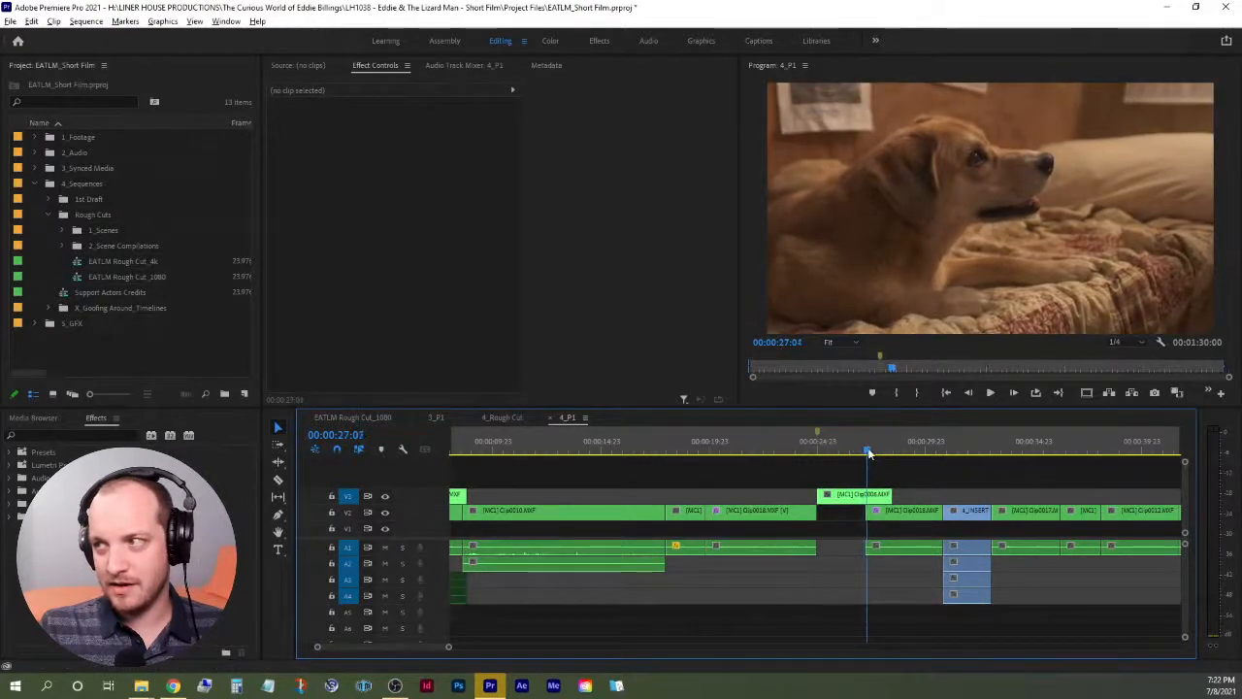
drag(891, 495, 991, 500)
Change the label colour of the moved V3 dog reaction to light purple.
right_click(995, 500)
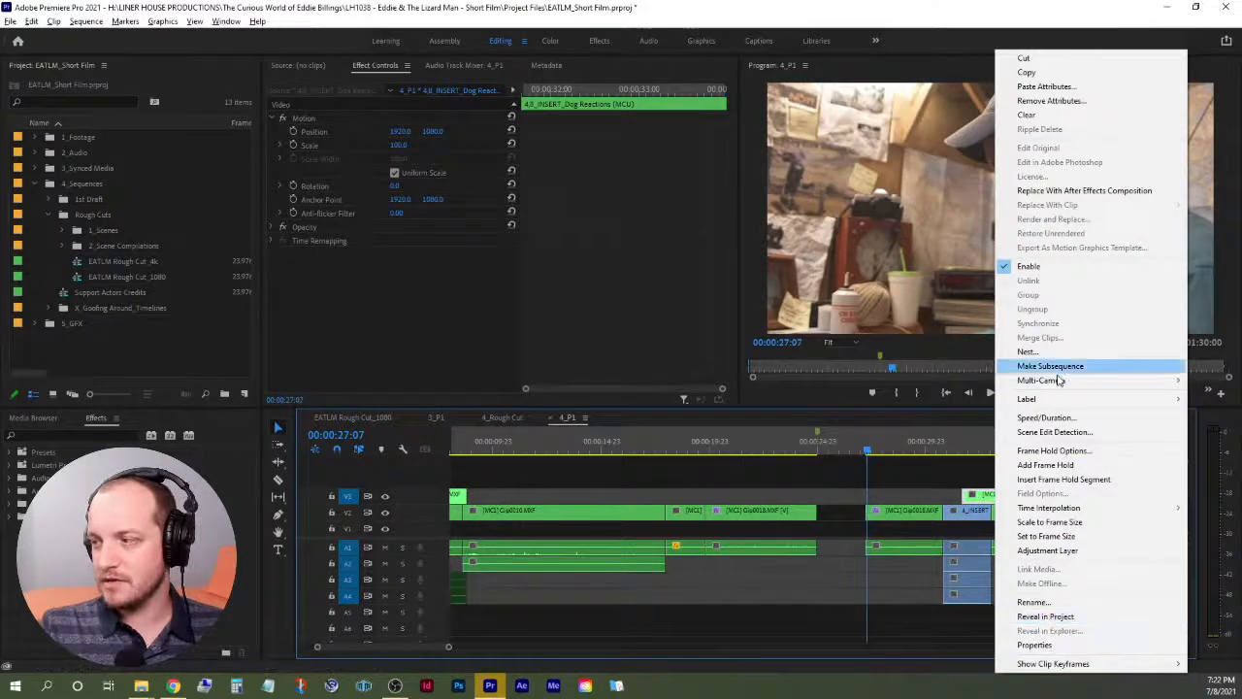
mouse_move(1027, 398)
click(907, 417)
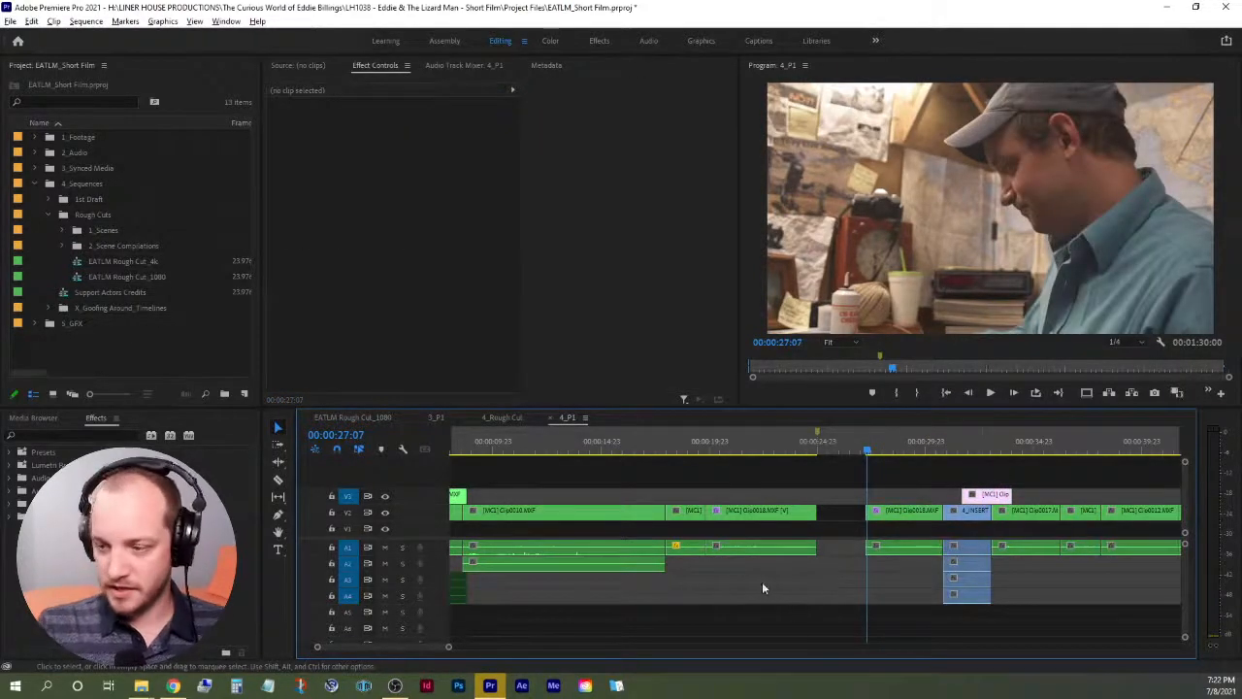
Play the end of the first desk shot half into the empty gap, stopping at 00:00:25:11.
drag(410, 646, 419, 645)
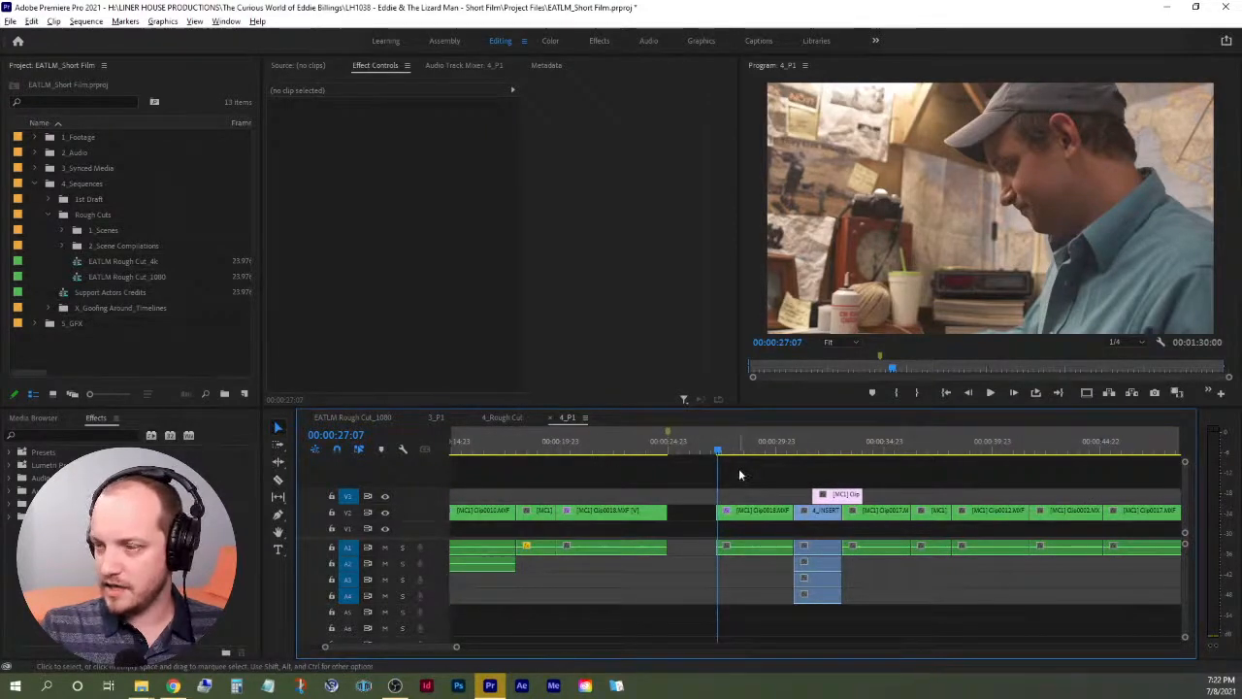
drag(718, 448, 628, 466)
key(space)
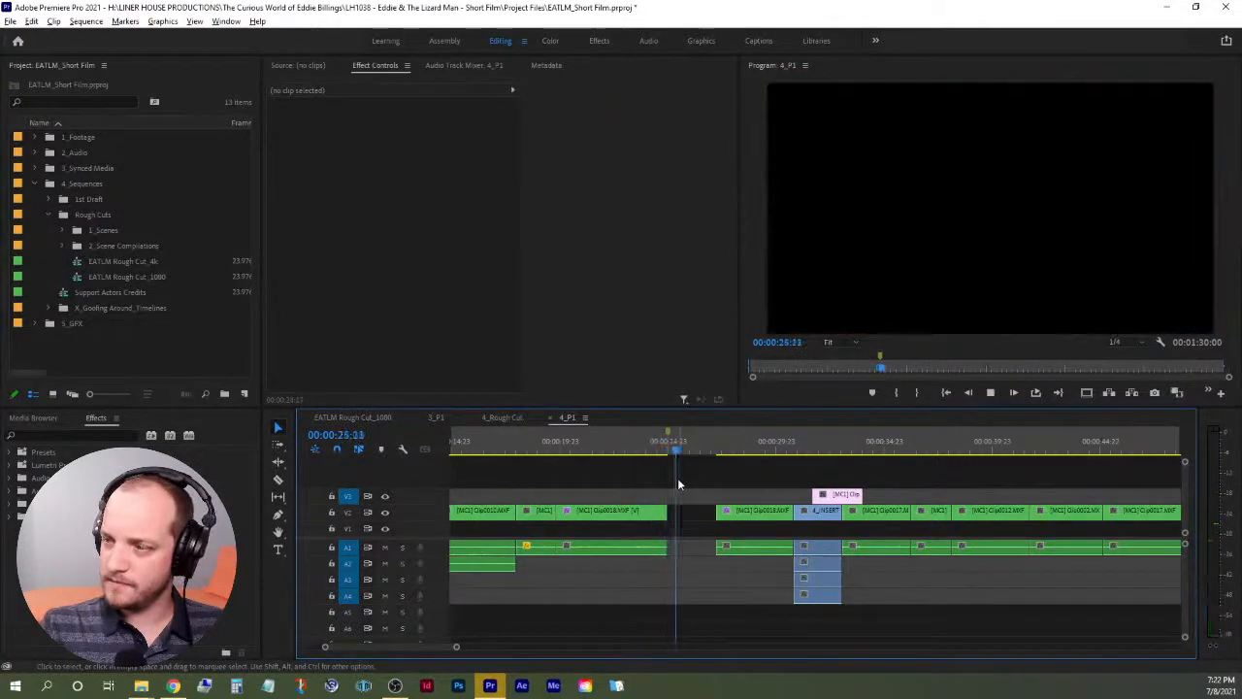
key(space)
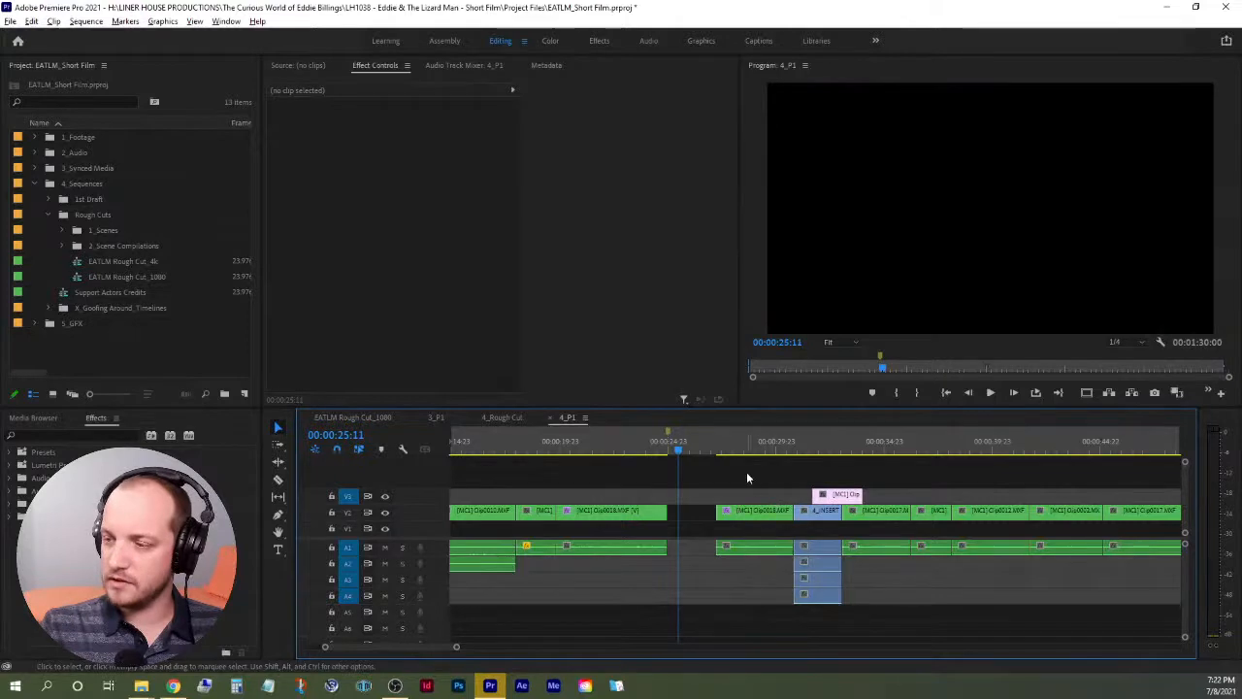
Play from the start of the second desk shot half through the insert and the moved dog reaction to 00:00:34:23.
click(718, 452)
key(space)
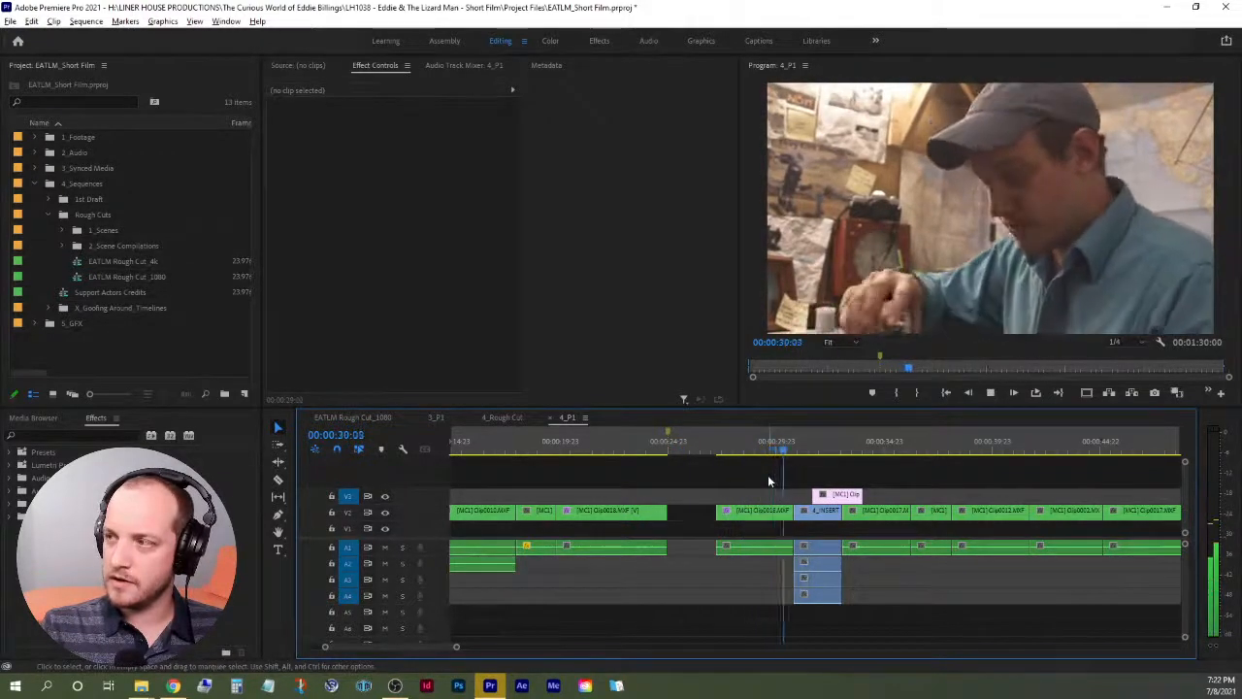
key(space)
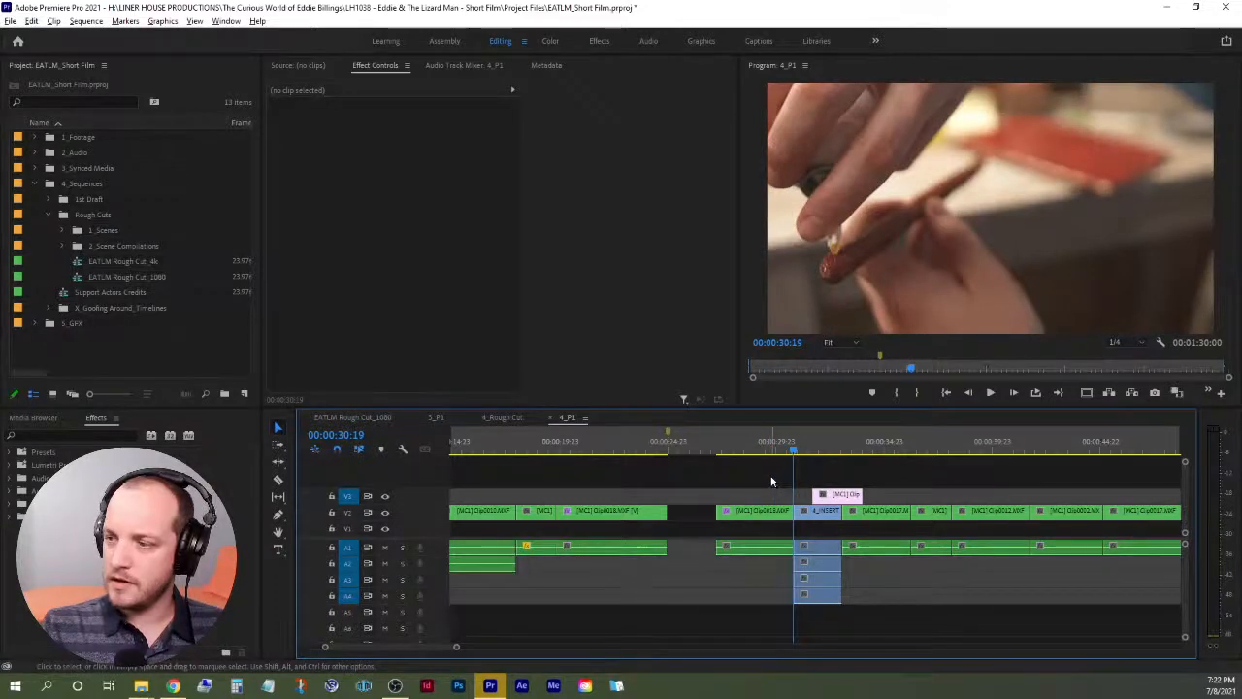
key(space)
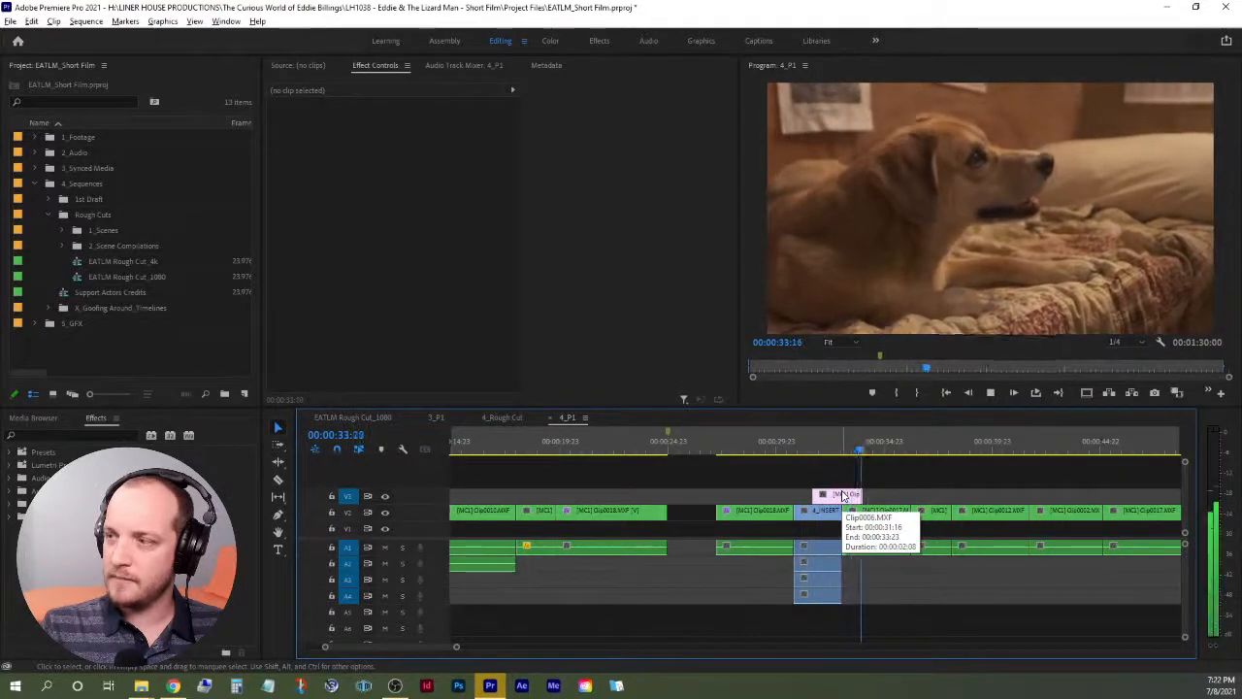
key(space)
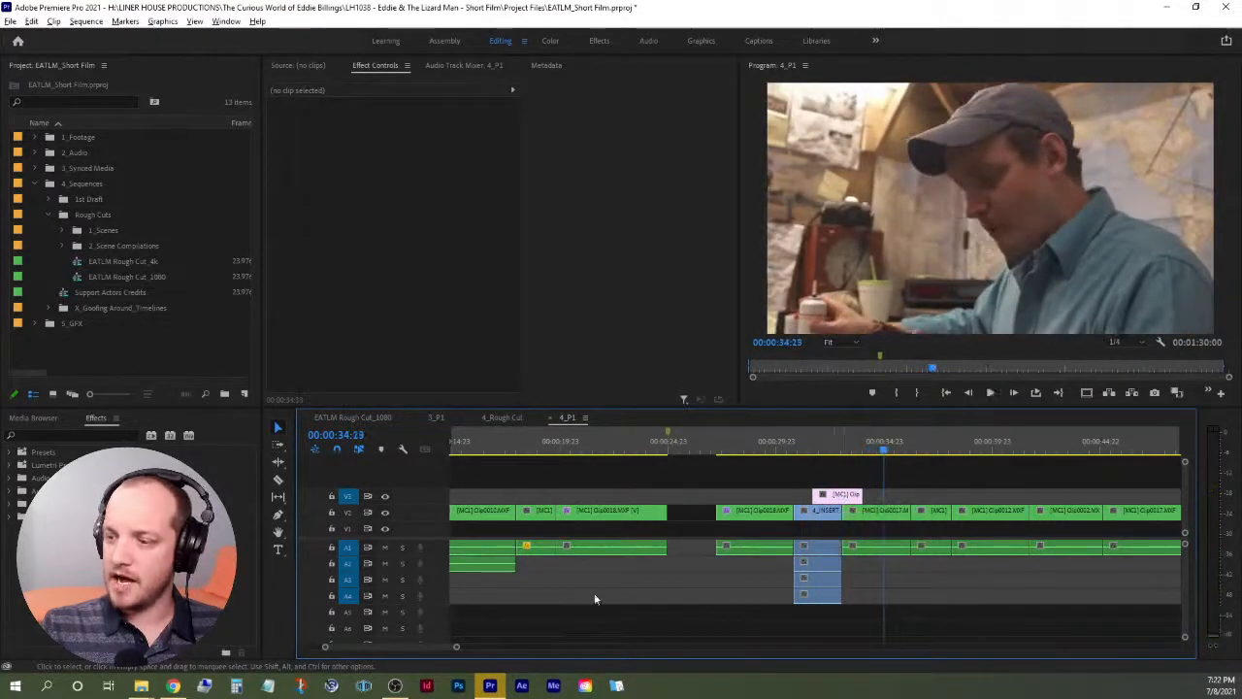
Place the dog reaction directly after the 4_INSERT clip at 00:00:33:01 and shift the following clips to start at its end, 00:00:35:08.
drag(457, 647, 574, 640)
drag(1056, 508, 652, 574)
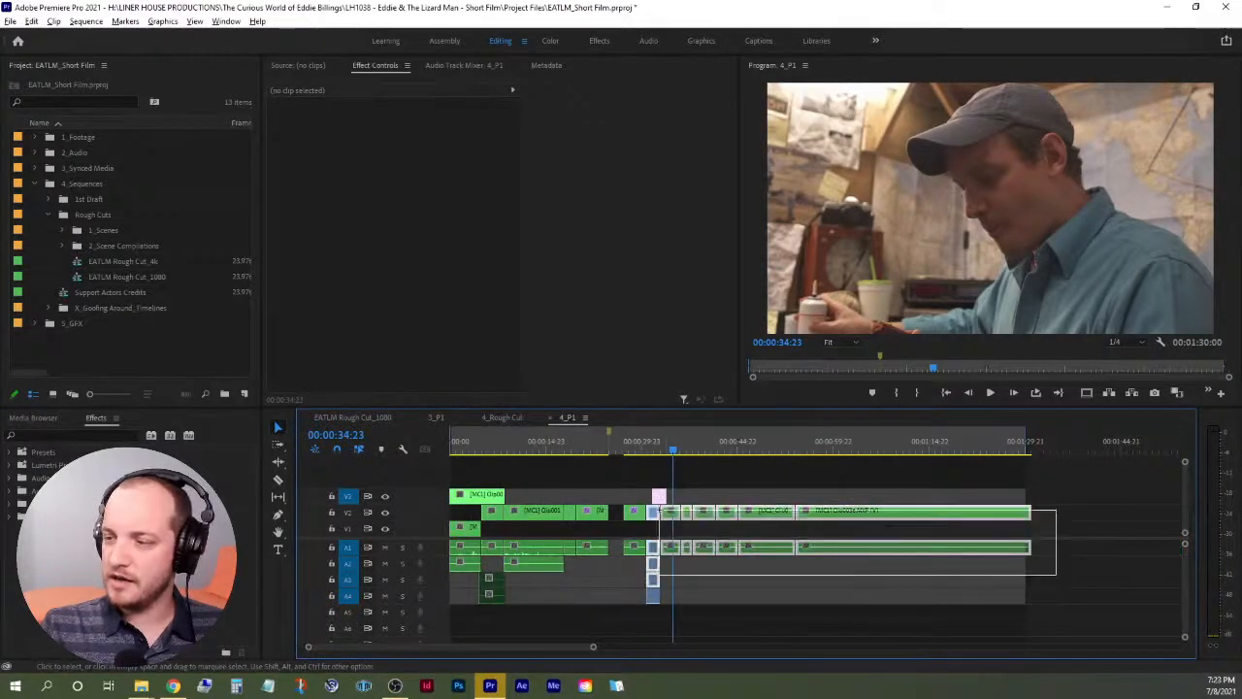
mouse_move(659, 509)
mouse_down()
mouse_move(692, 513)
mouse_move(661, 498)
mouse_move(671, 499)
mouse_up()
click(728, 492)
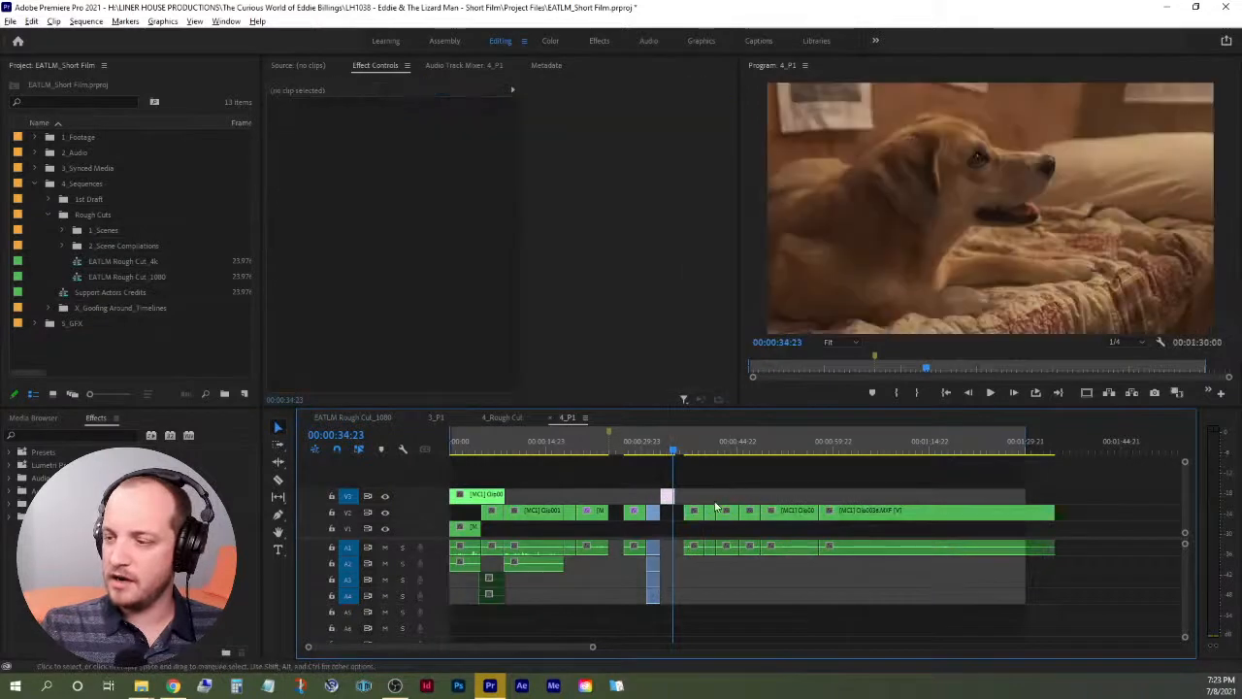
drag(694, 568, 1015, 493)
drag(918, 521, 903, 519)
click(876, 494)
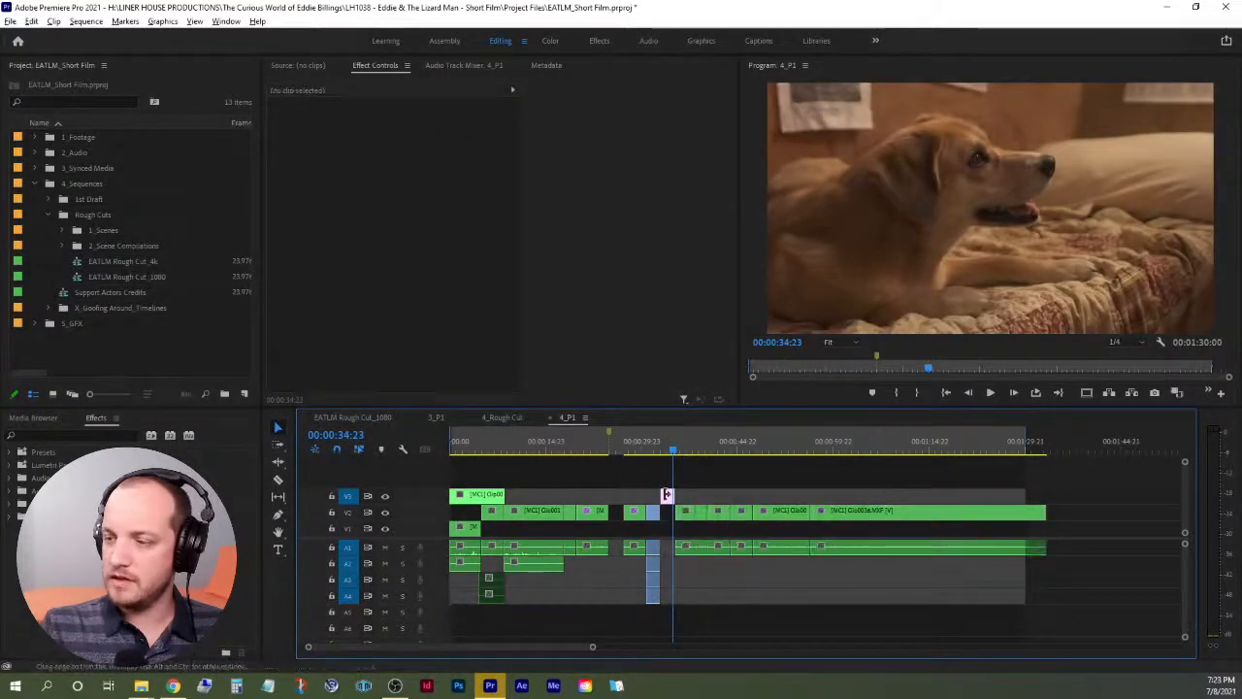
Select the repositioned dog reaction on V3 and save the project.
click(668, 497)
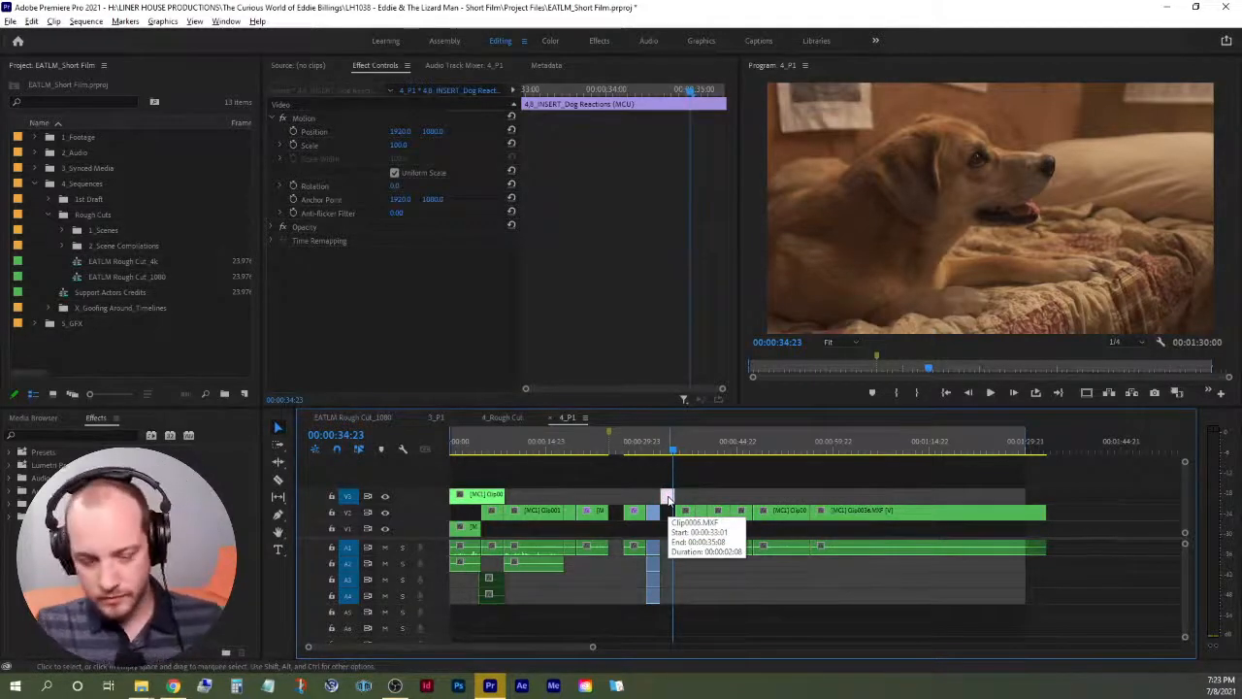
key(=)
key(=)
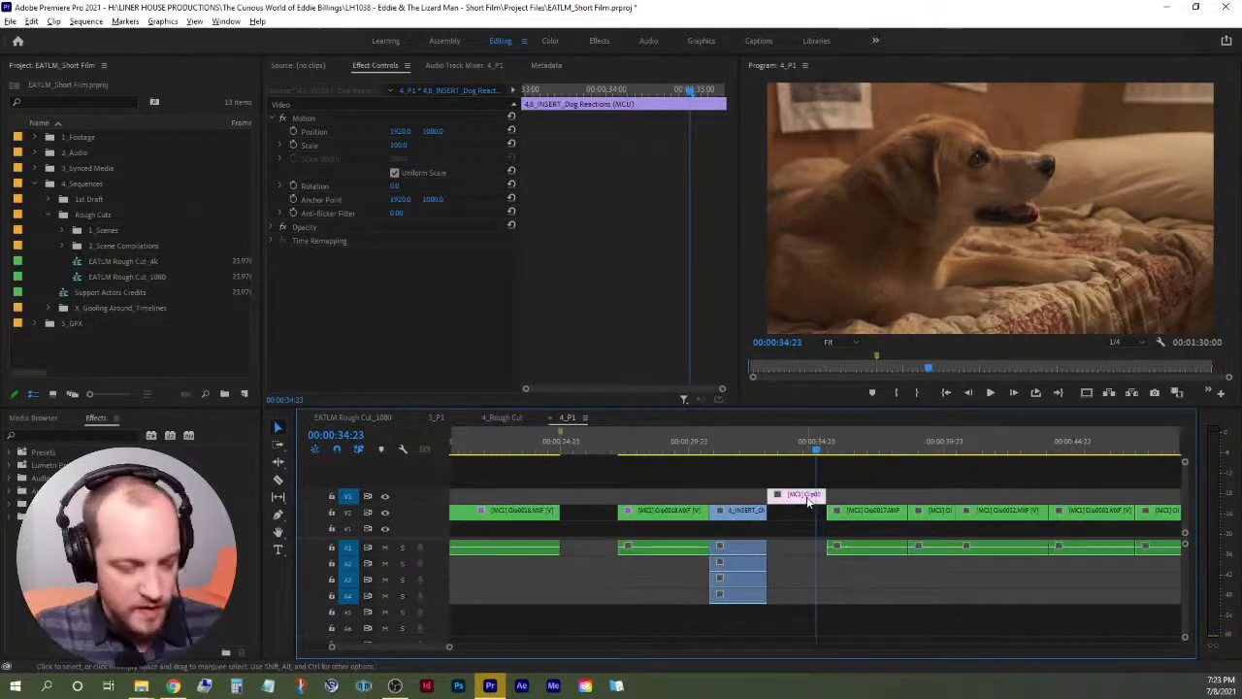
key(ctrl+s)
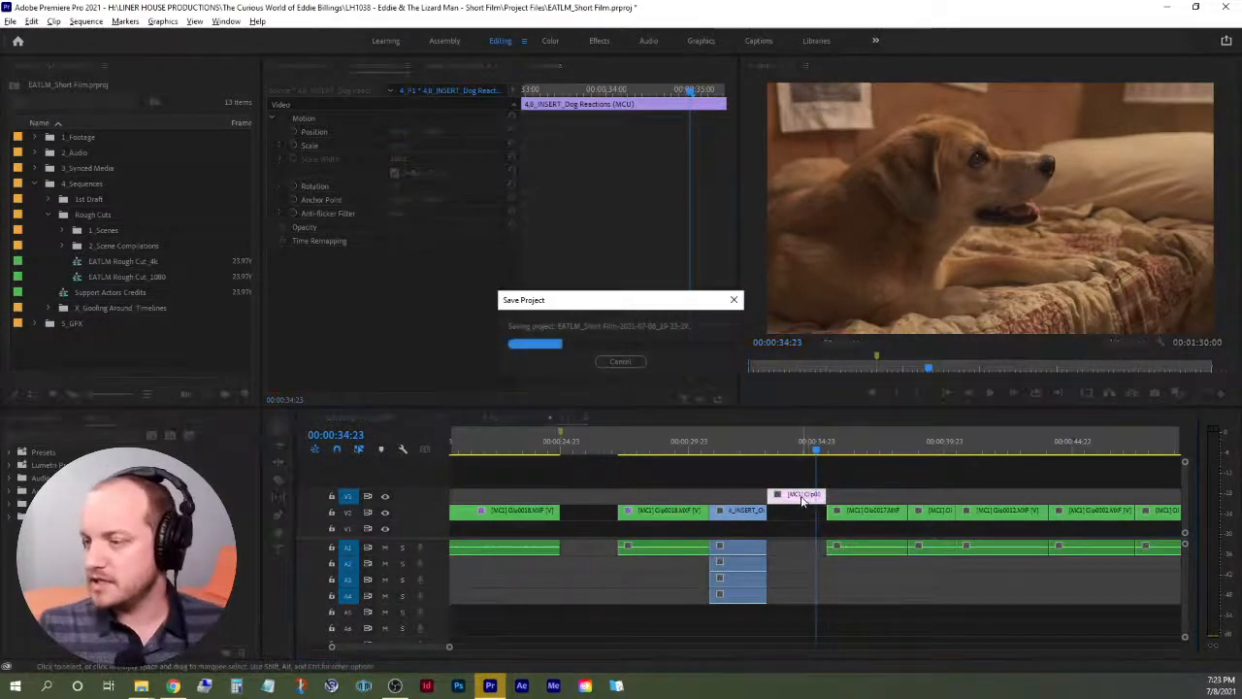
Paste a copy of the dog reaction on V3 over Clip0017.MXF and extend it across the next two V2 clips.
click(885, 456)
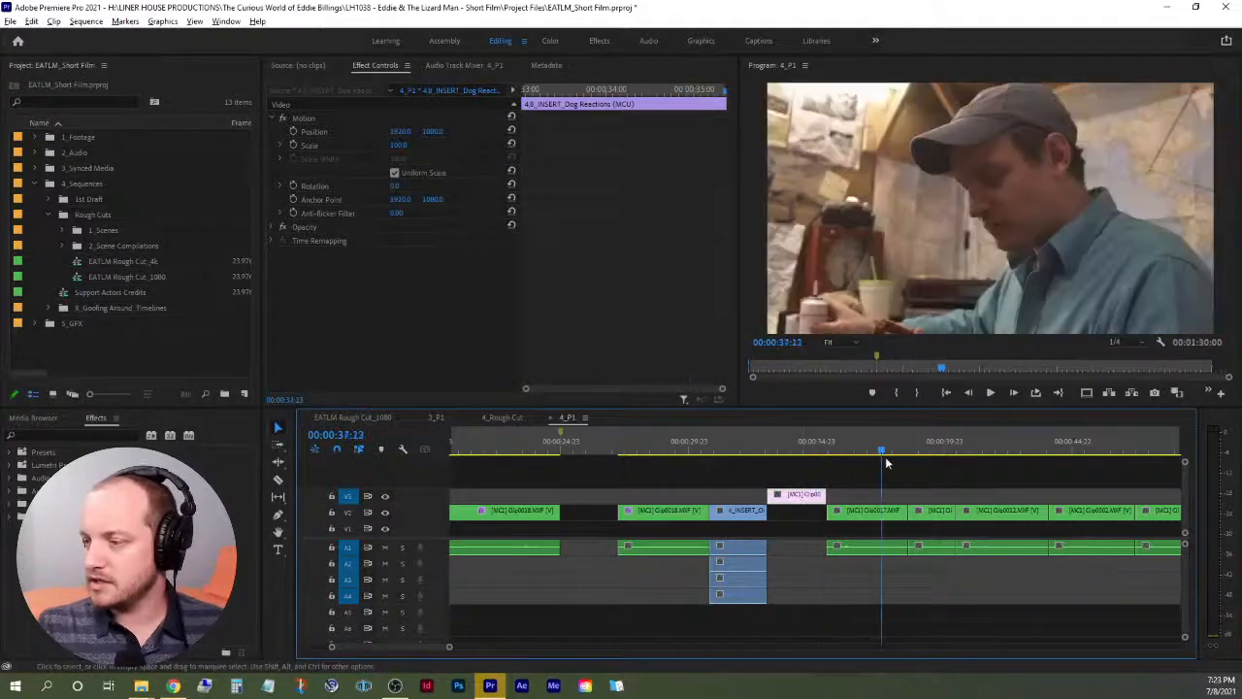
key(ctrl+v)
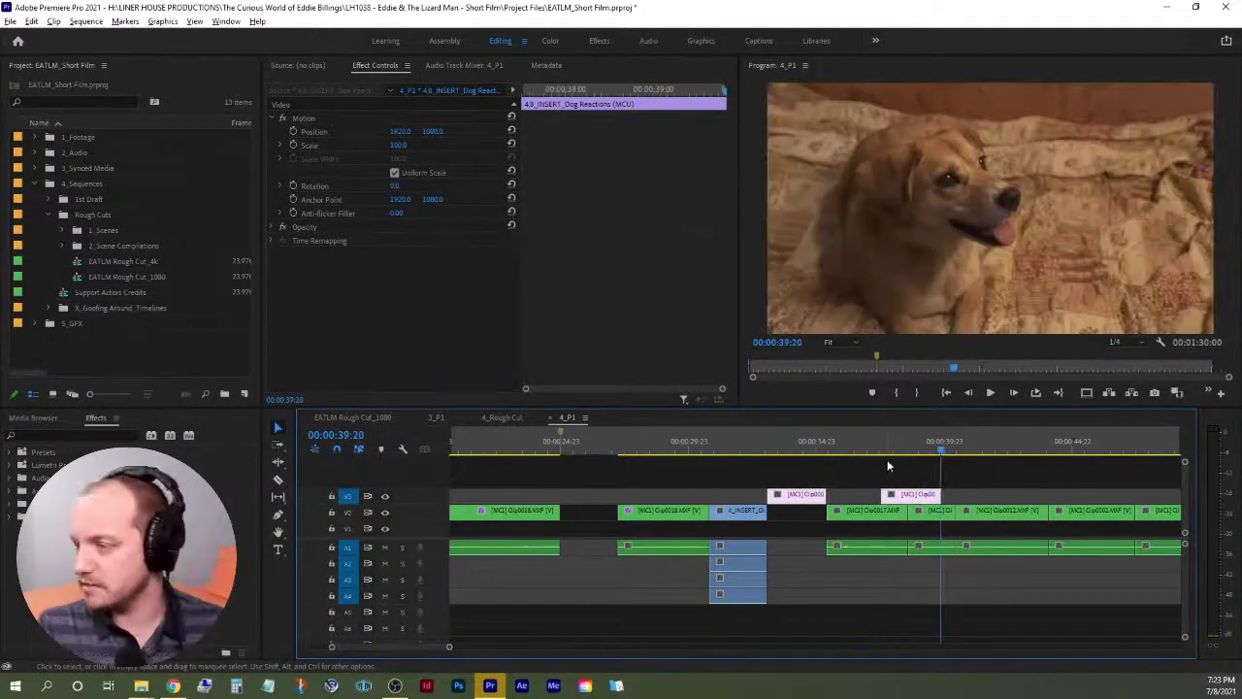
drag(912, 493, 897, 452)
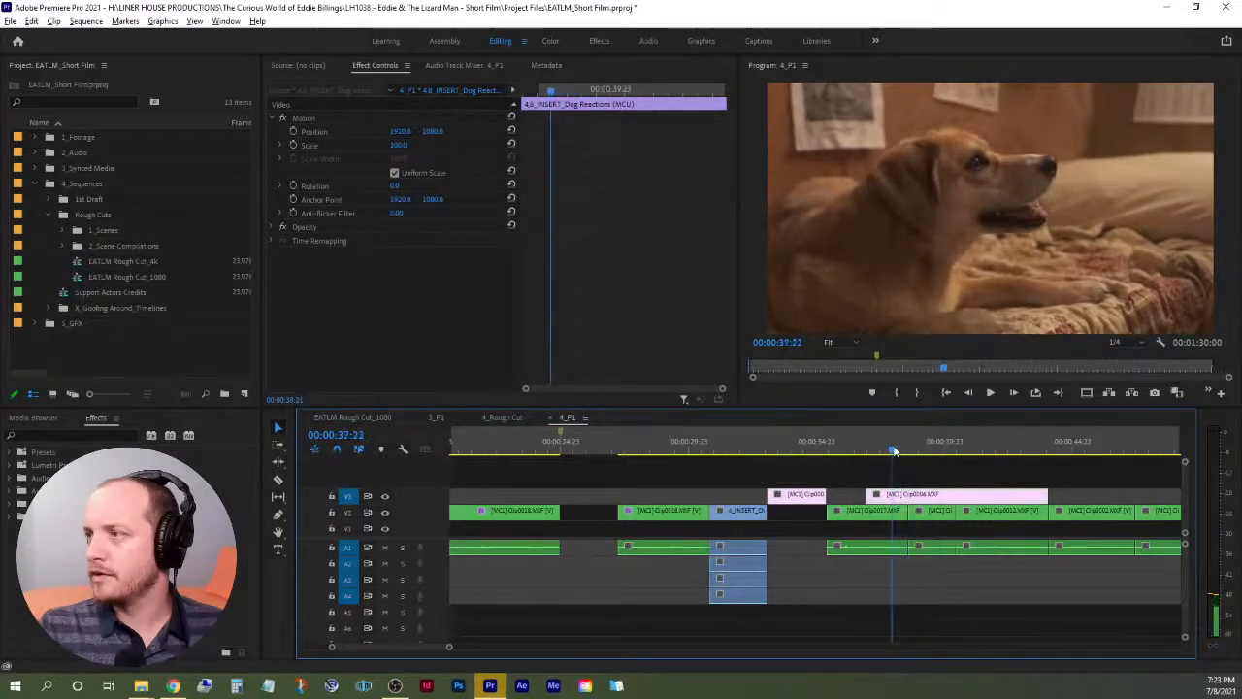
click(628, 450)
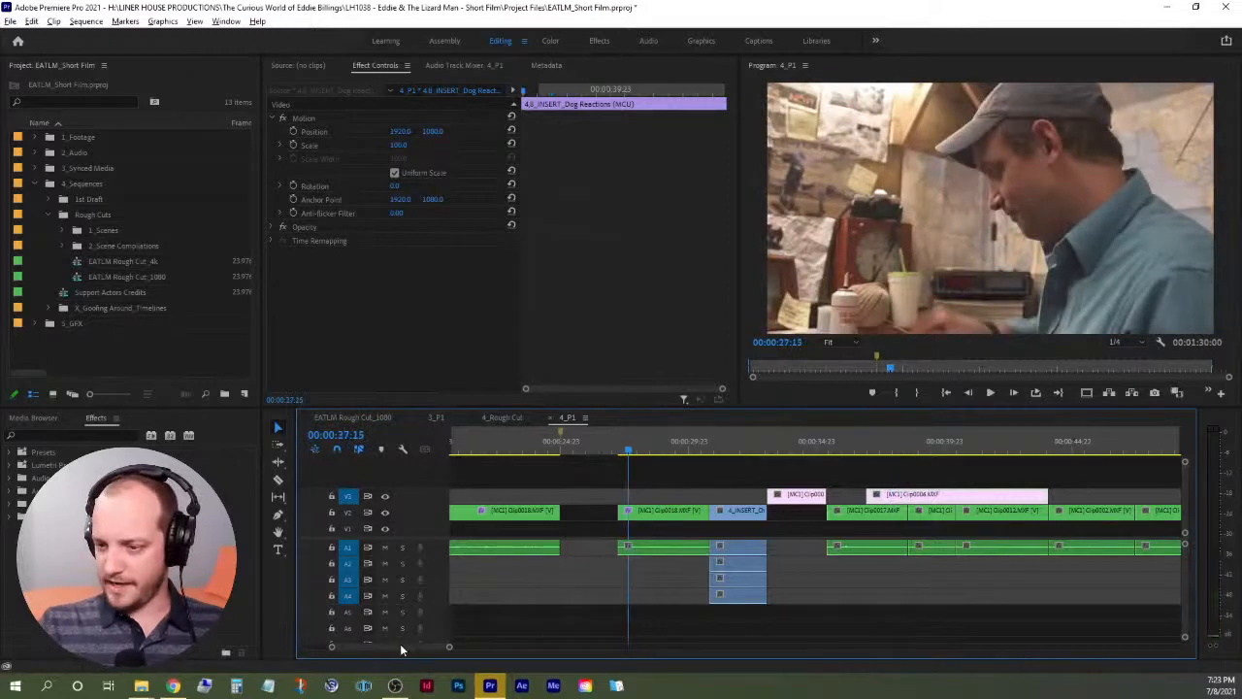
Place a dog reaction clip on V3 so it fills the gap between the two Clip0018.MXF desk shot halves.
drag(400, 643, 474, 634)
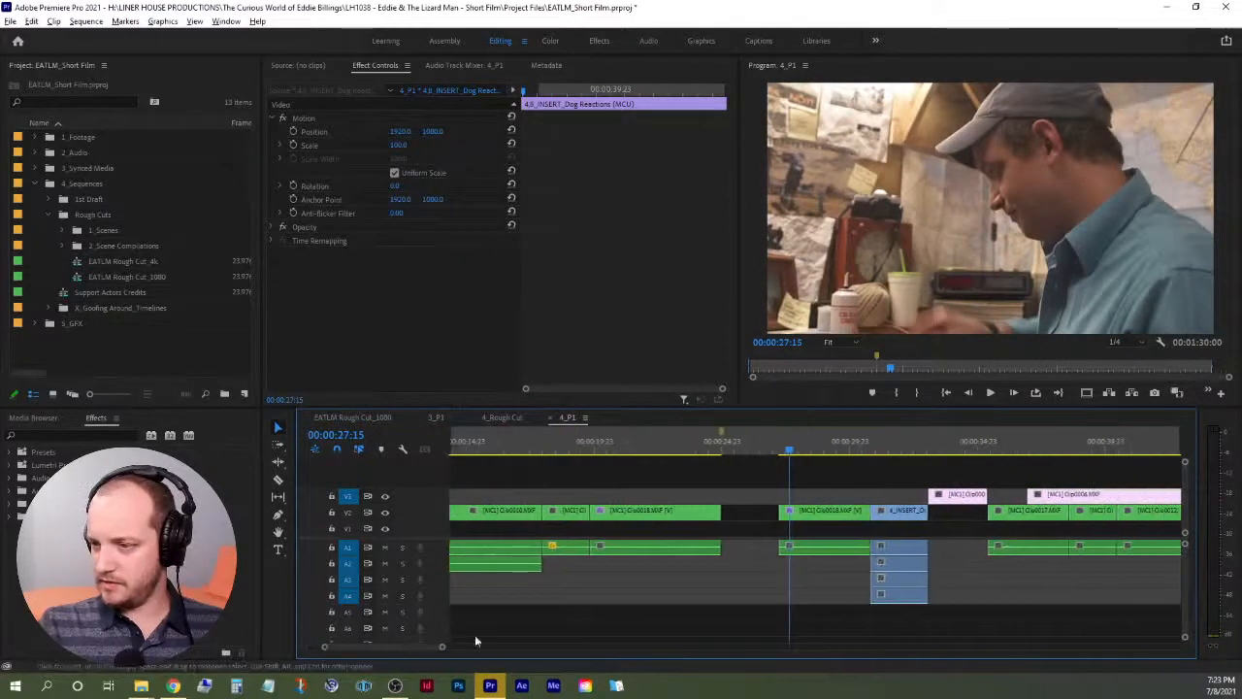
drag(568, 453, 776, 495)
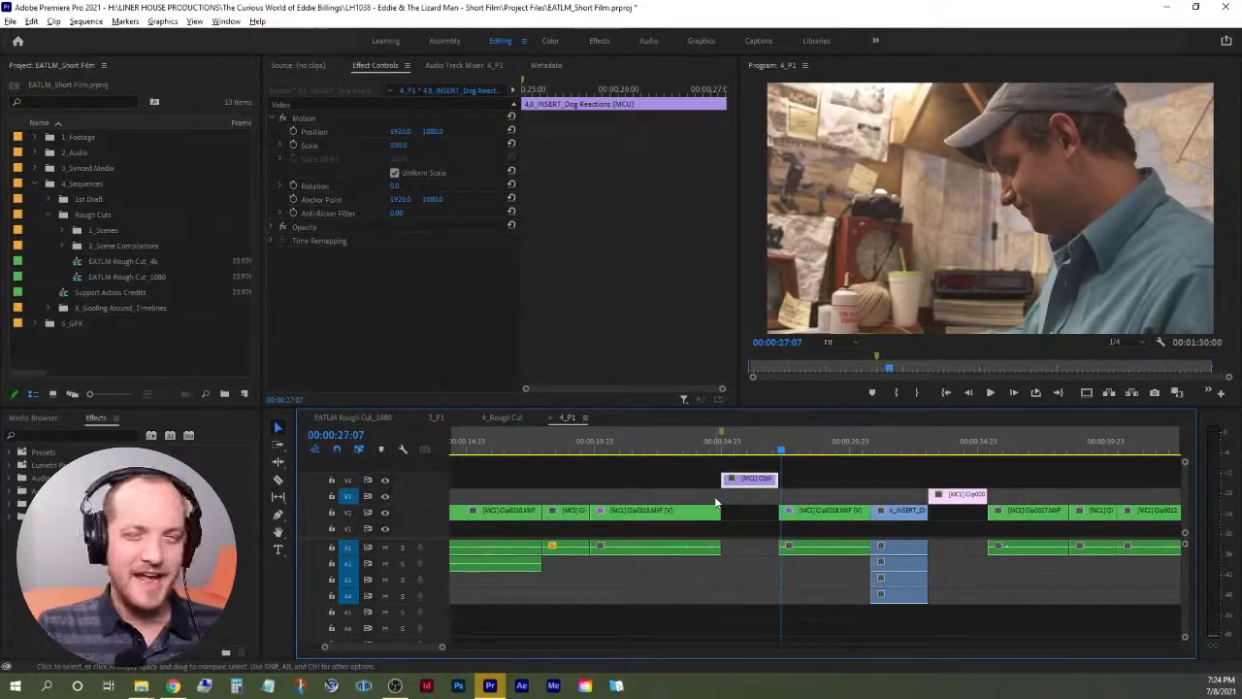
drag(748, 483, 749, 496)
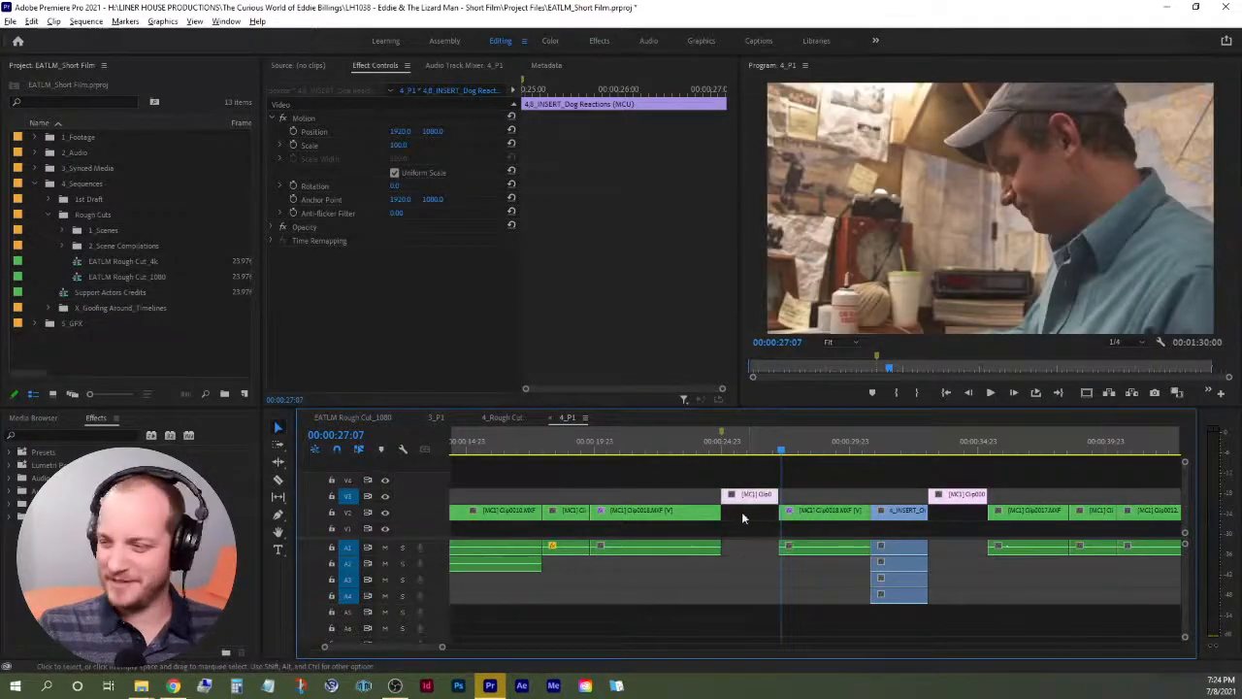
Play from the end of the first desk shot half through the new dog reaction into the second half.
click(693, 479)
click(698, 448)
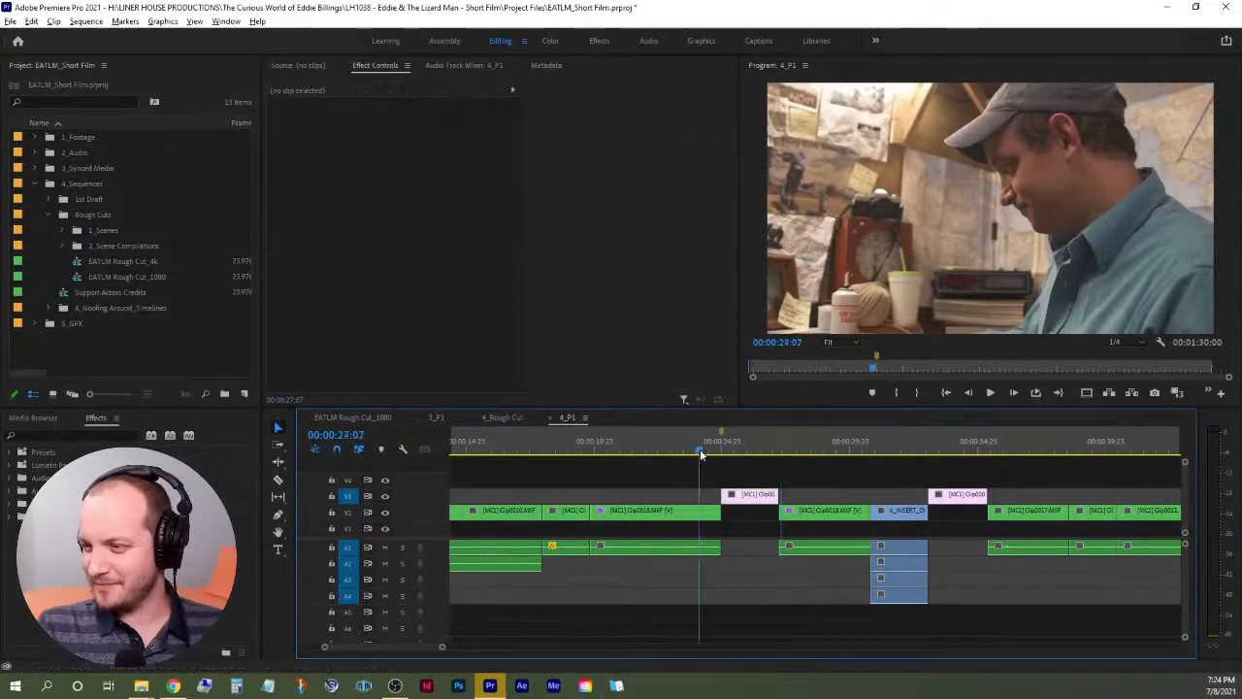
key(space)
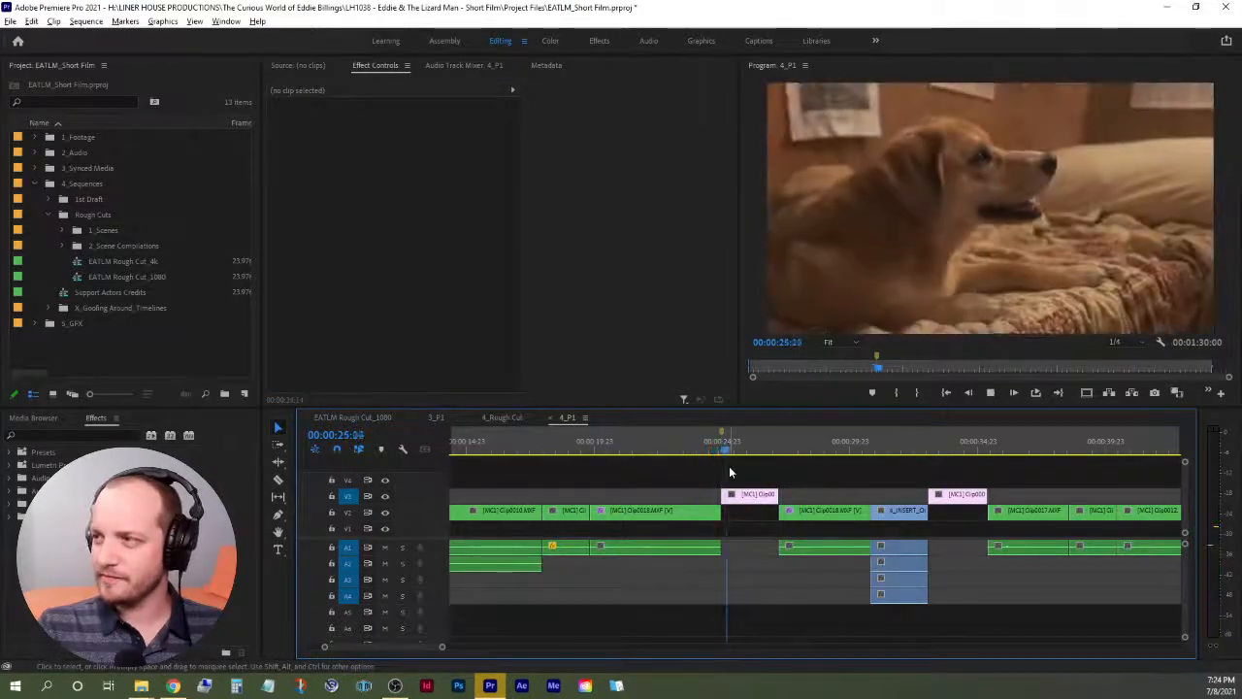
key(space)
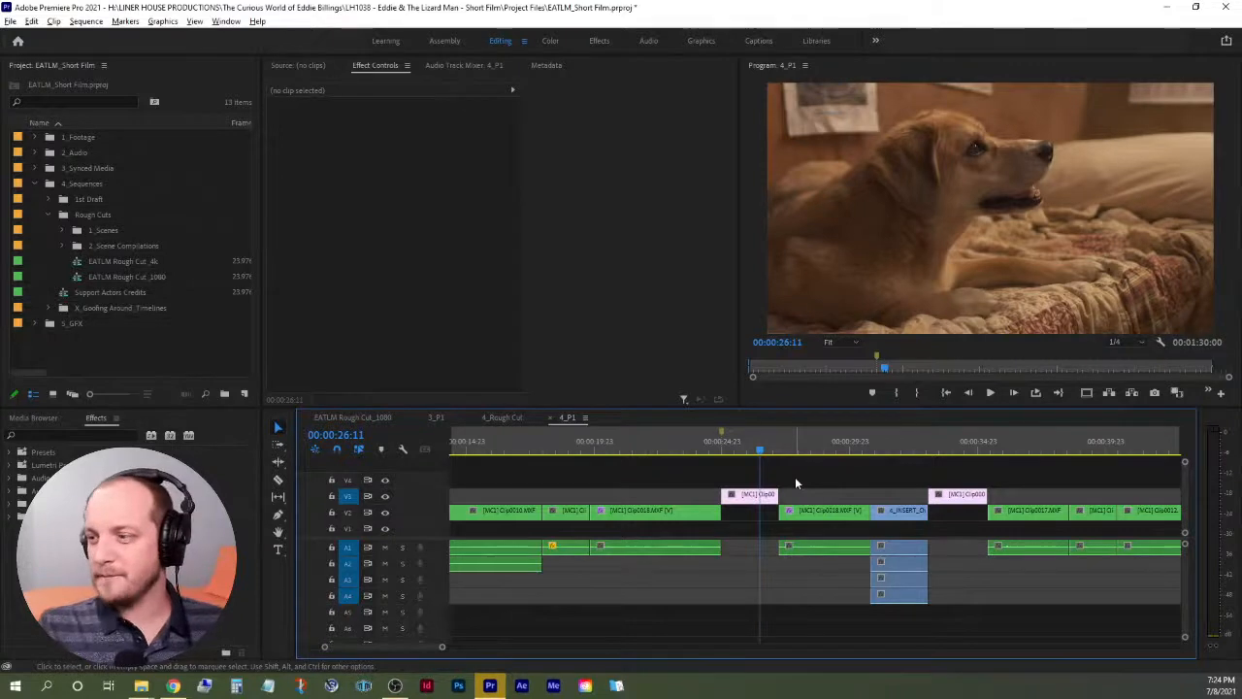
click(707, 450)
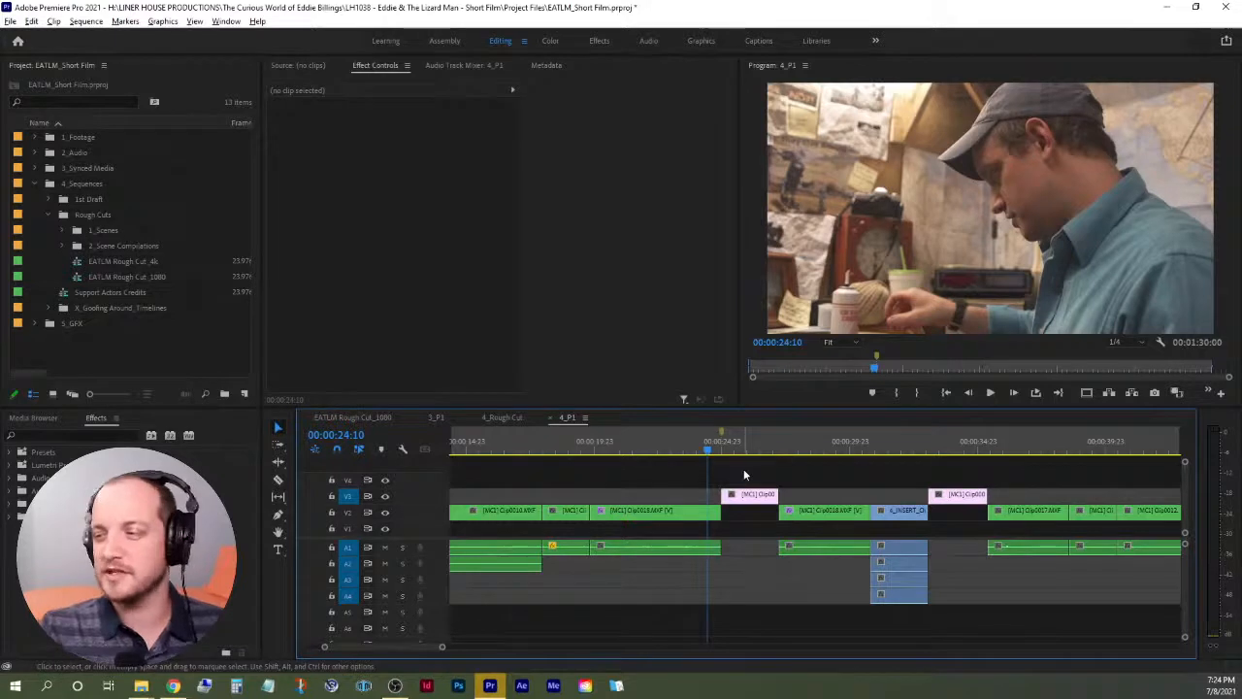
key(space)
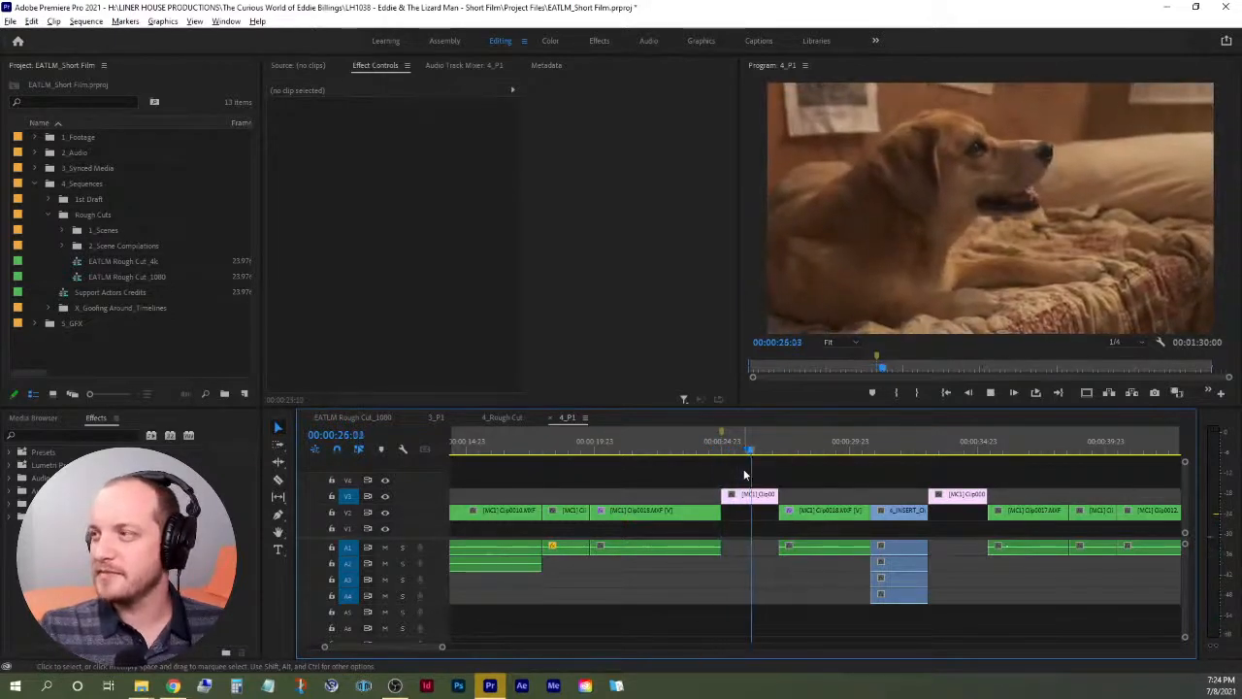
key(space)
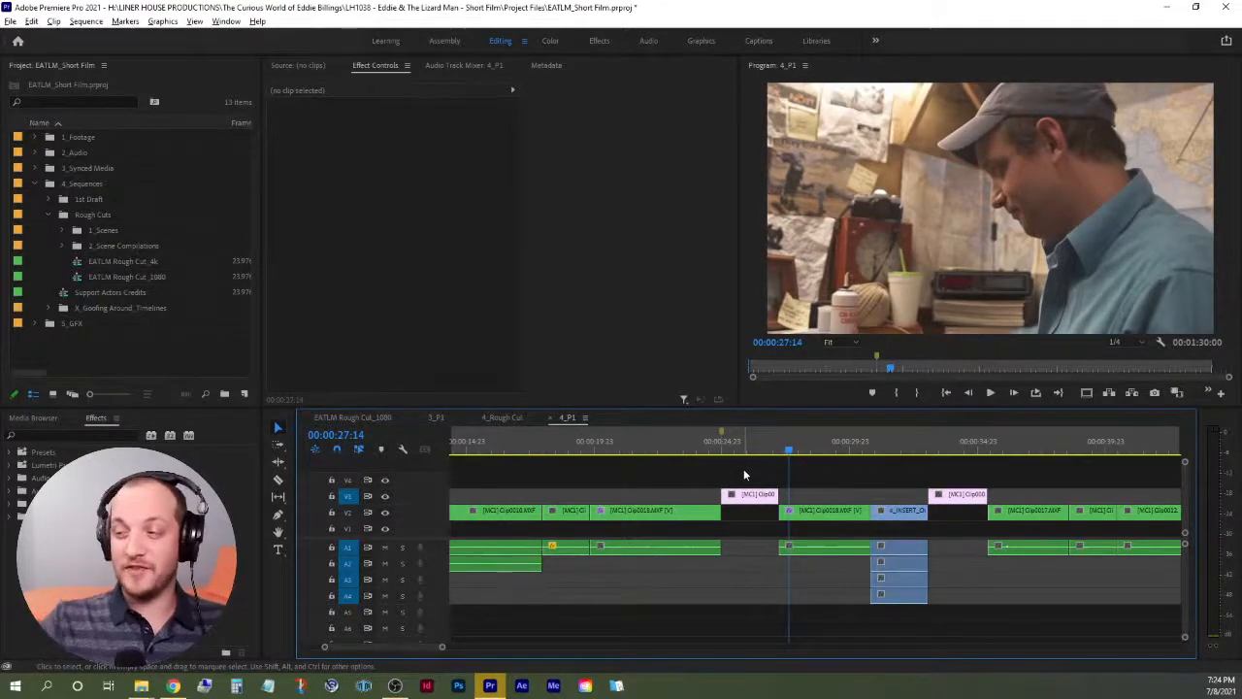
Replay the cut out of the dog reaction, and review the whole passage from the first desk shot half to 00:00:30:14.
click(755, 446)
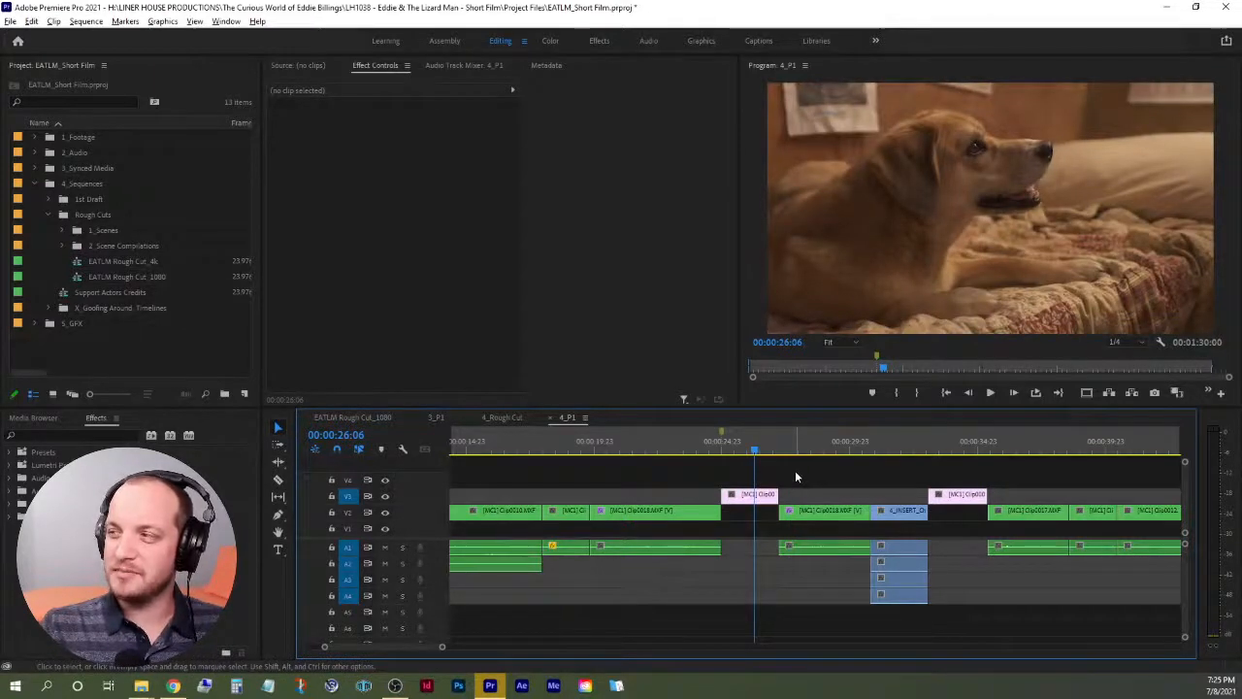
key(space)
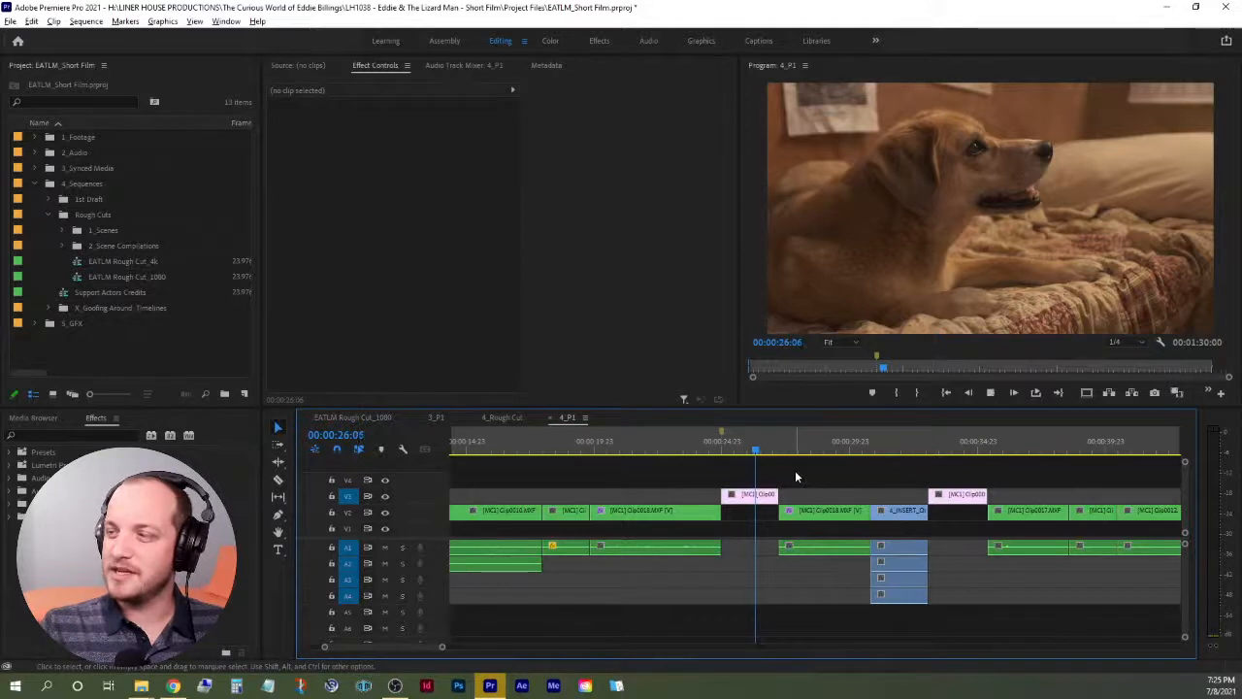
key(space)
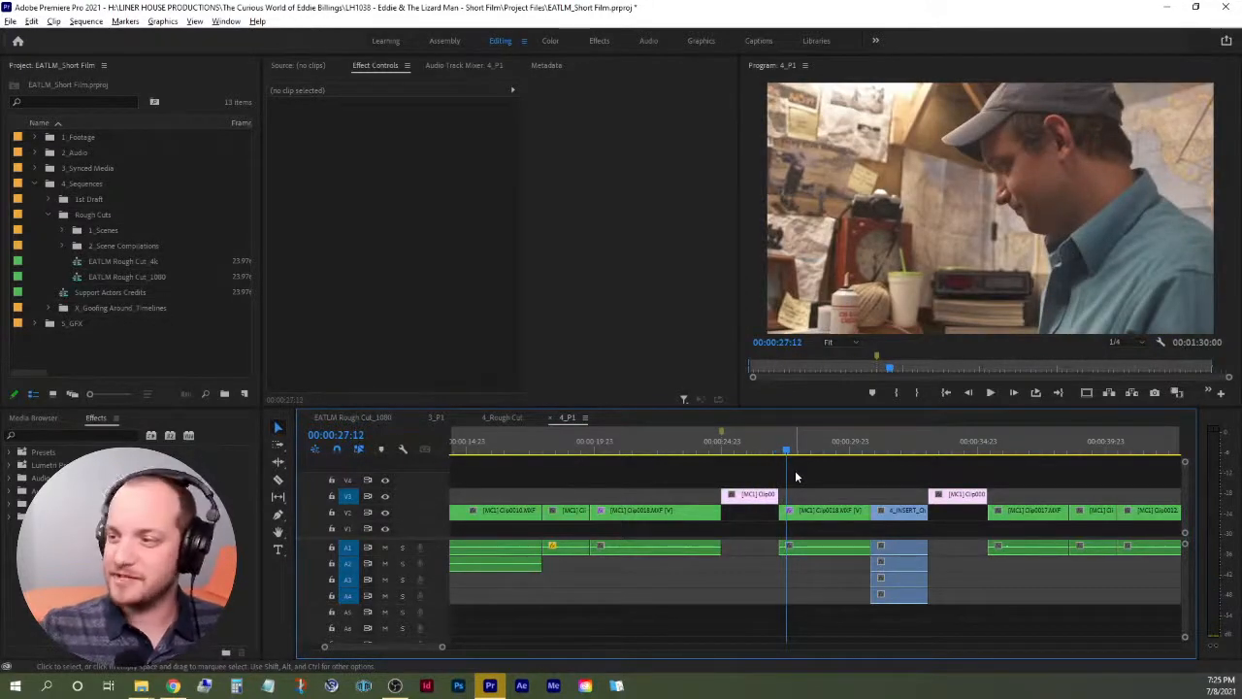
click(664, 452)
key(space)
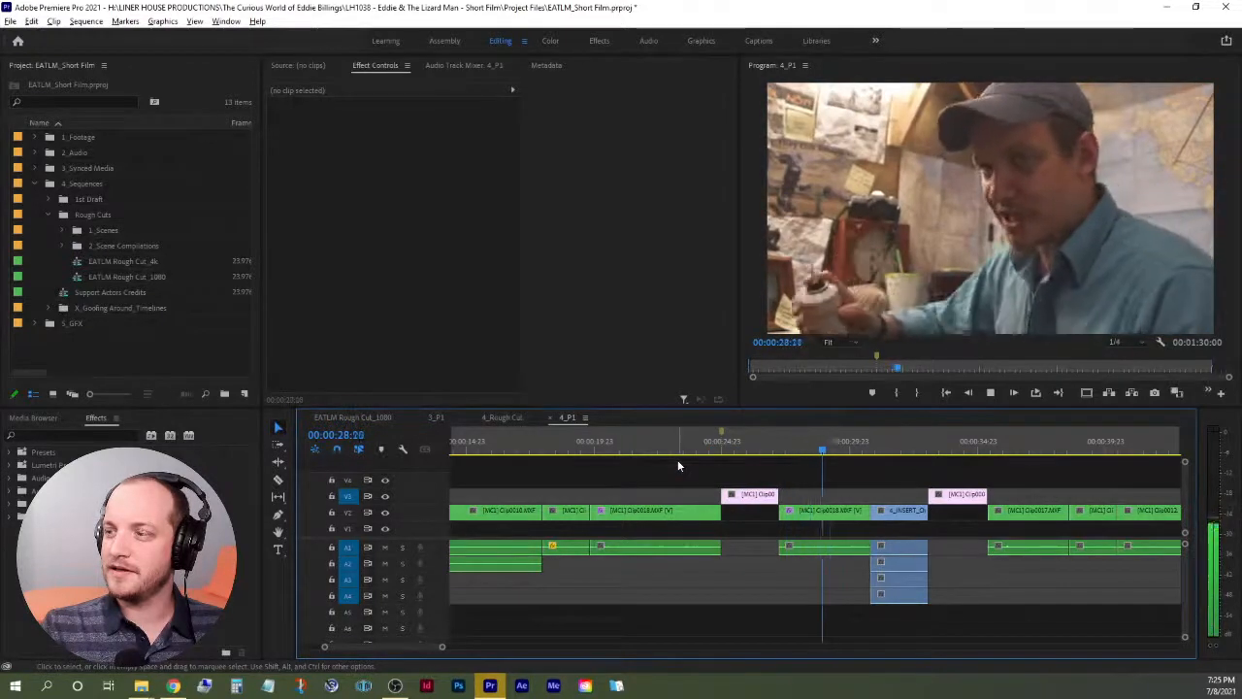
key(space)
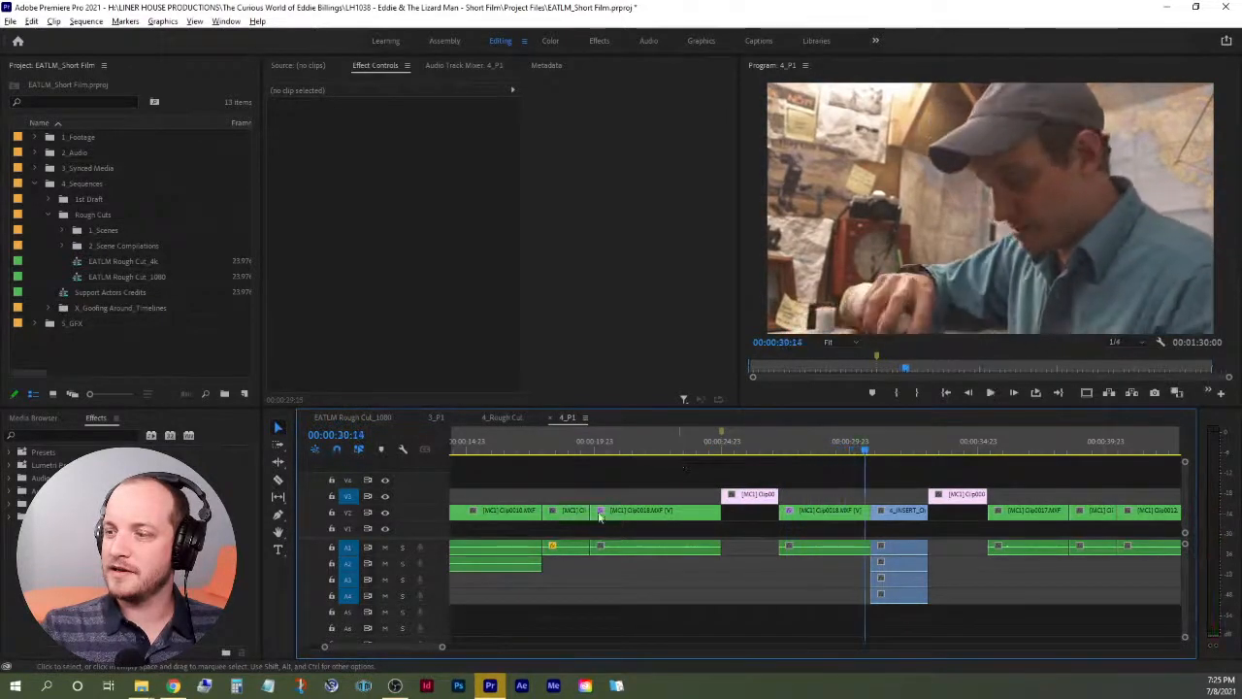
Extend the end of the first desk shot half, video and audio, beneath the dog reaction to 00:00:25:11 and play the cut.
click(700, 449)
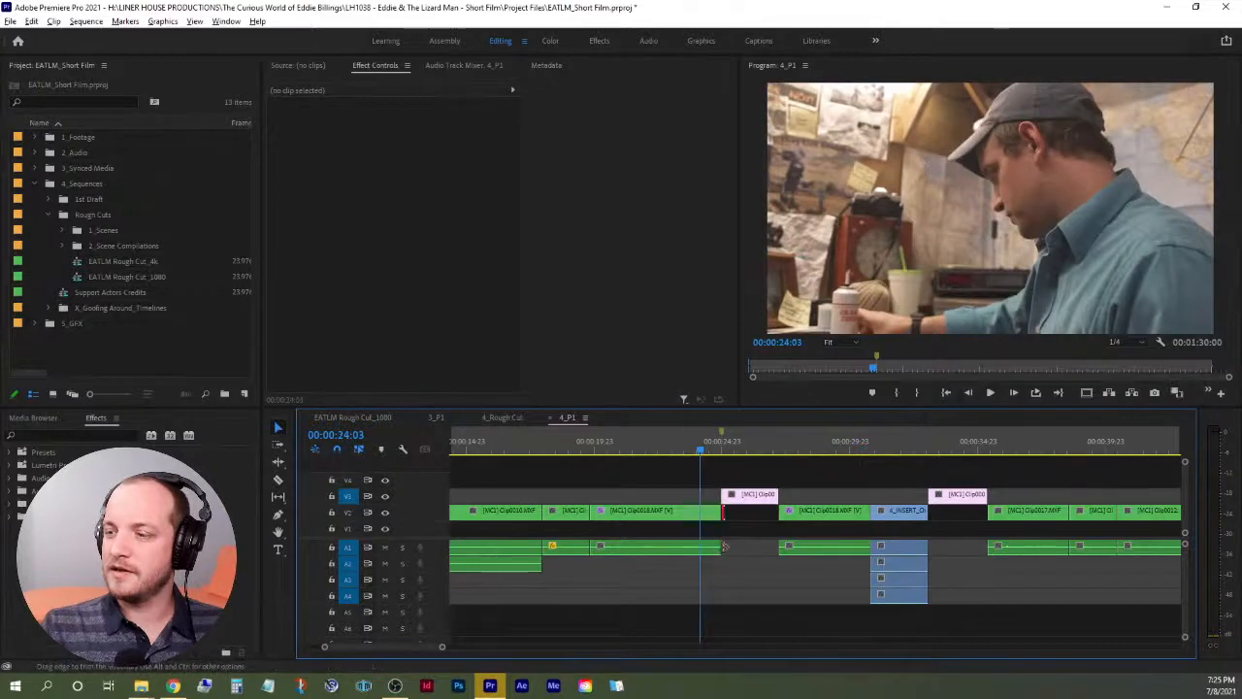
drag(714, 539, 757, 541)
click(685, 453)
key(space)
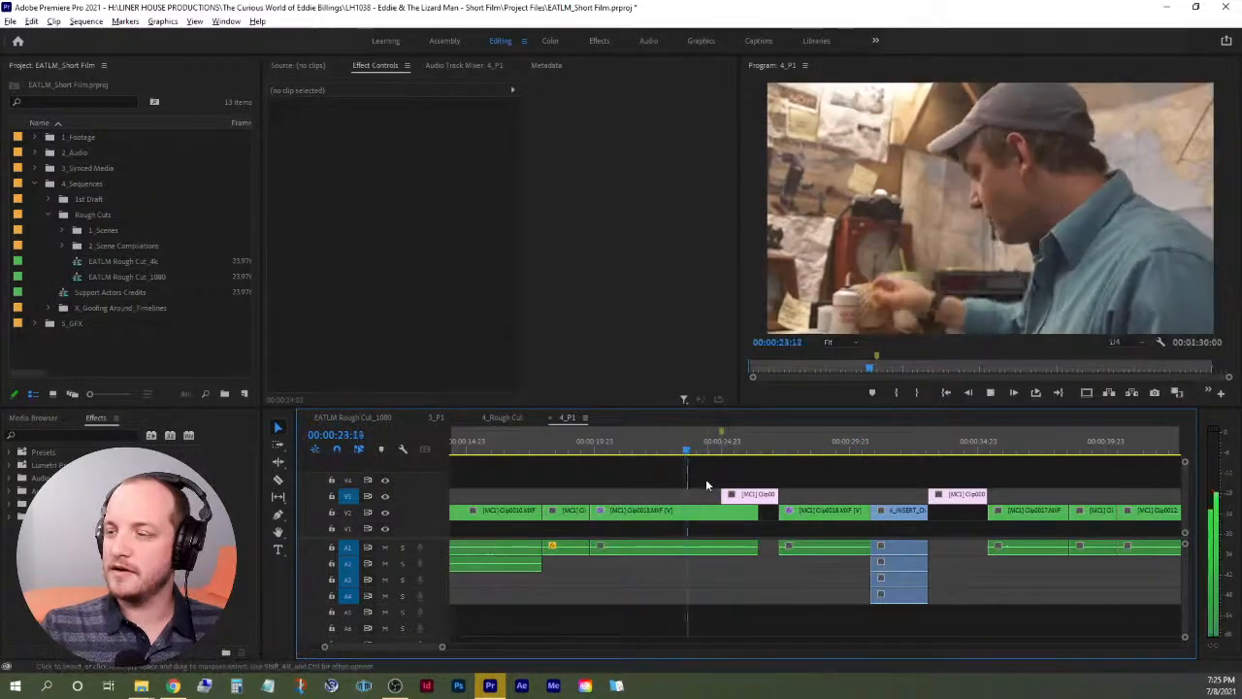
key(space)
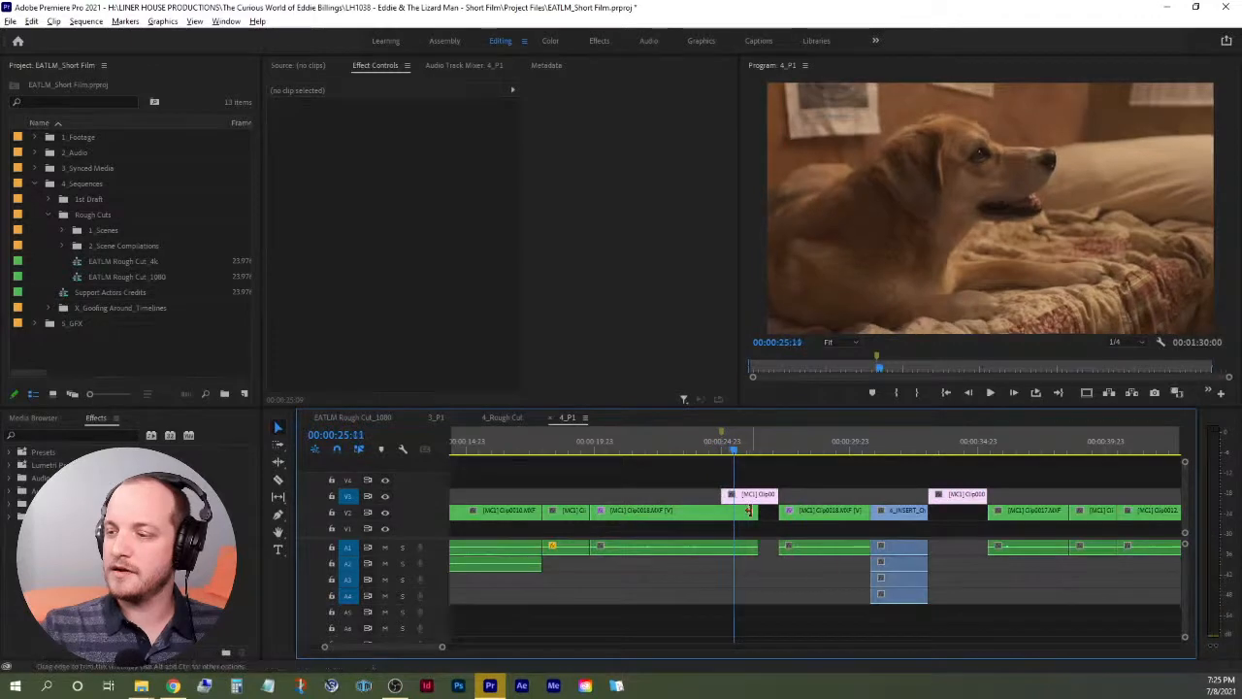
click(747, 511)
drag(747, 511, 734, 511)
click(715, 450)
key(space)
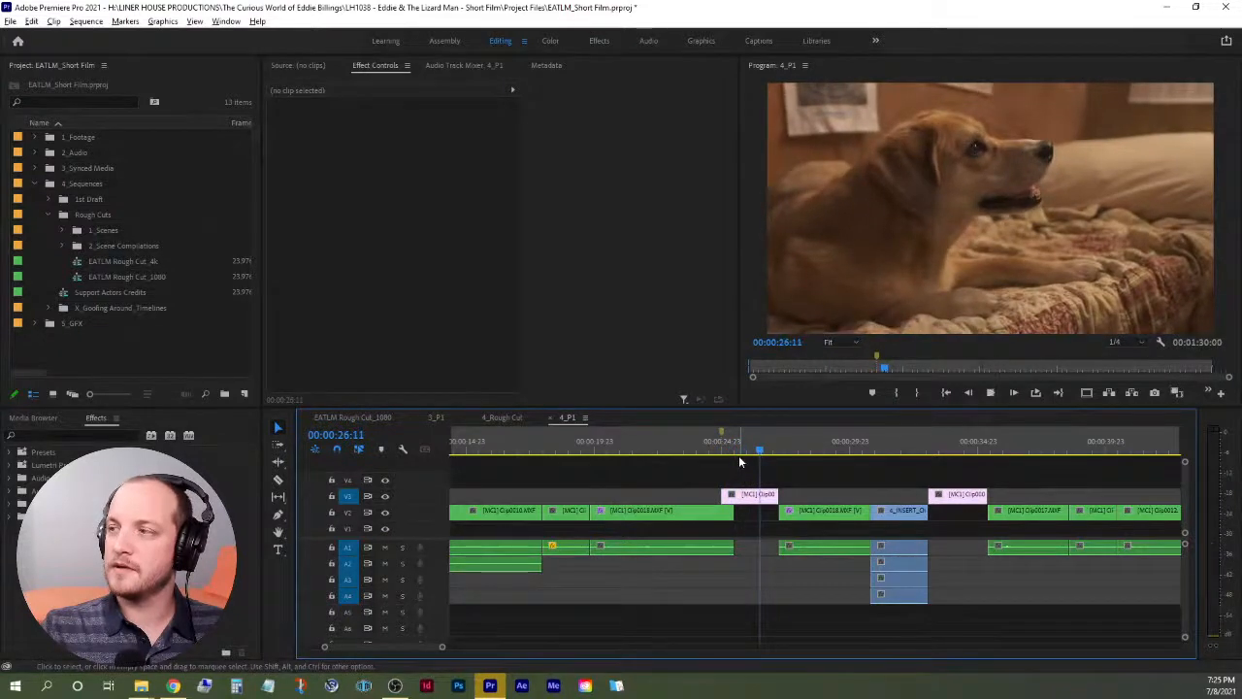
key(space)
Extend the dog reaction's end slightly past the start of the second desk shot half and replay the cut into the reaction.
drag(777, 494, 800, 494)
drag(774, 450, 786, 451)
drag(801, 494, 782, 493)
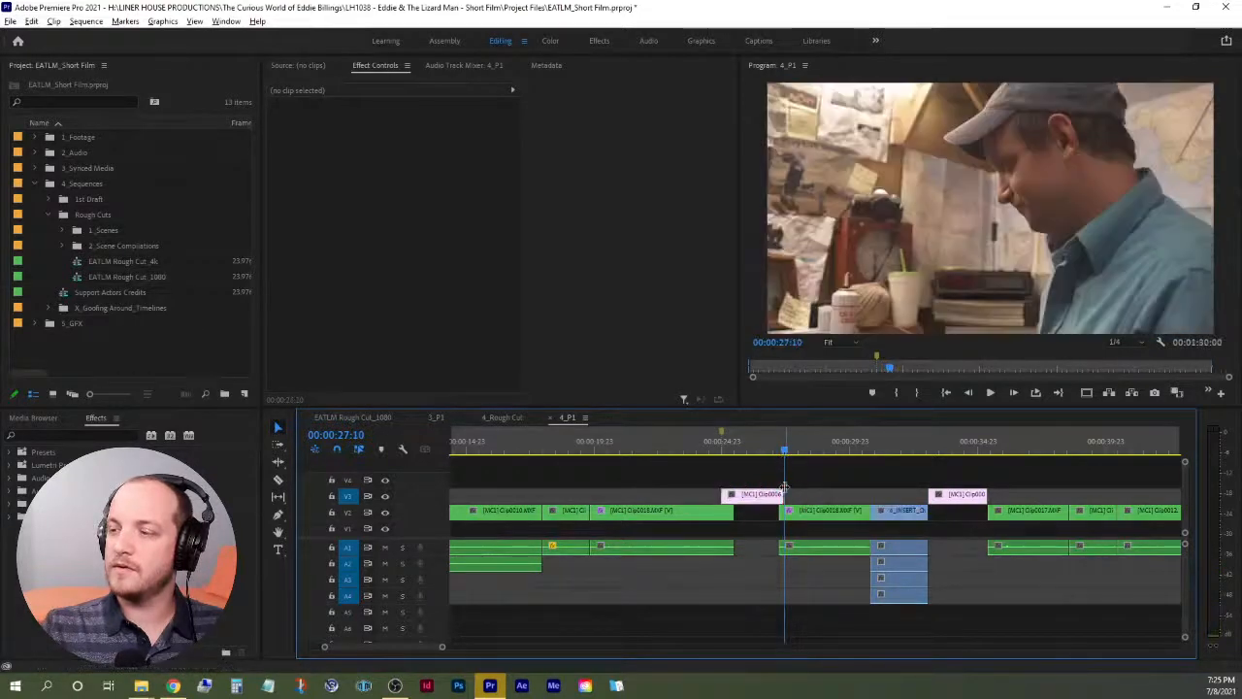
click(728, 450)
key(space)
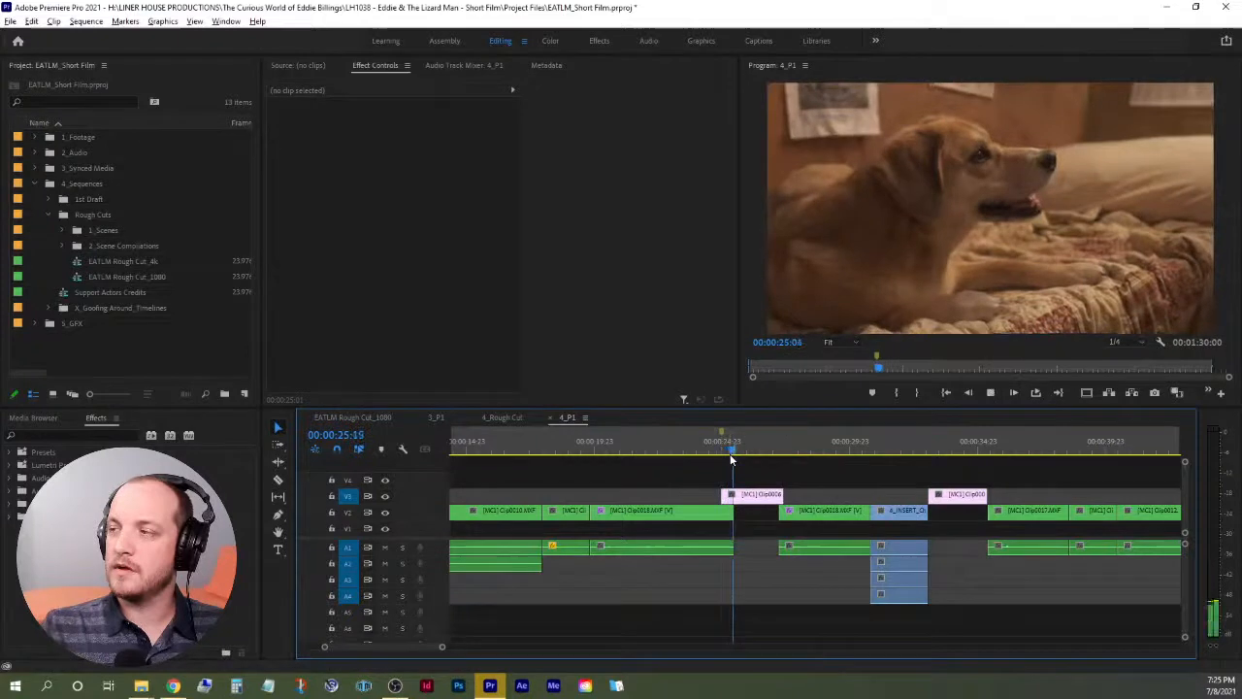
click(670, 450)
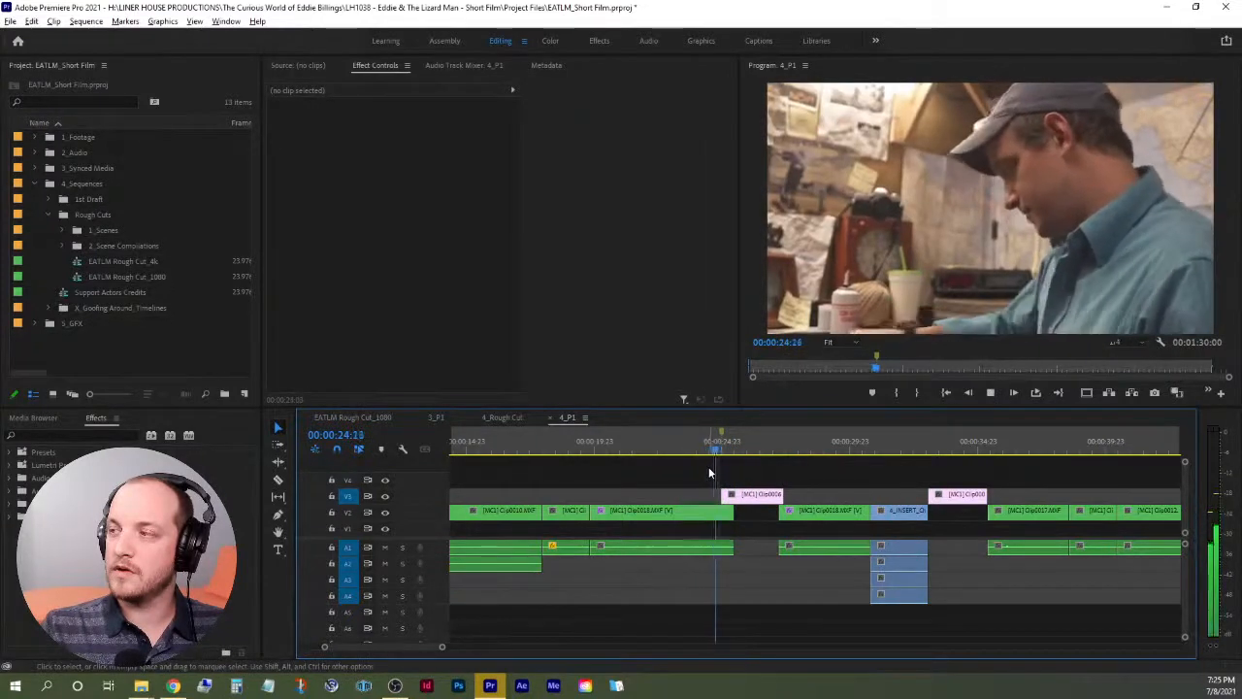
key(space)
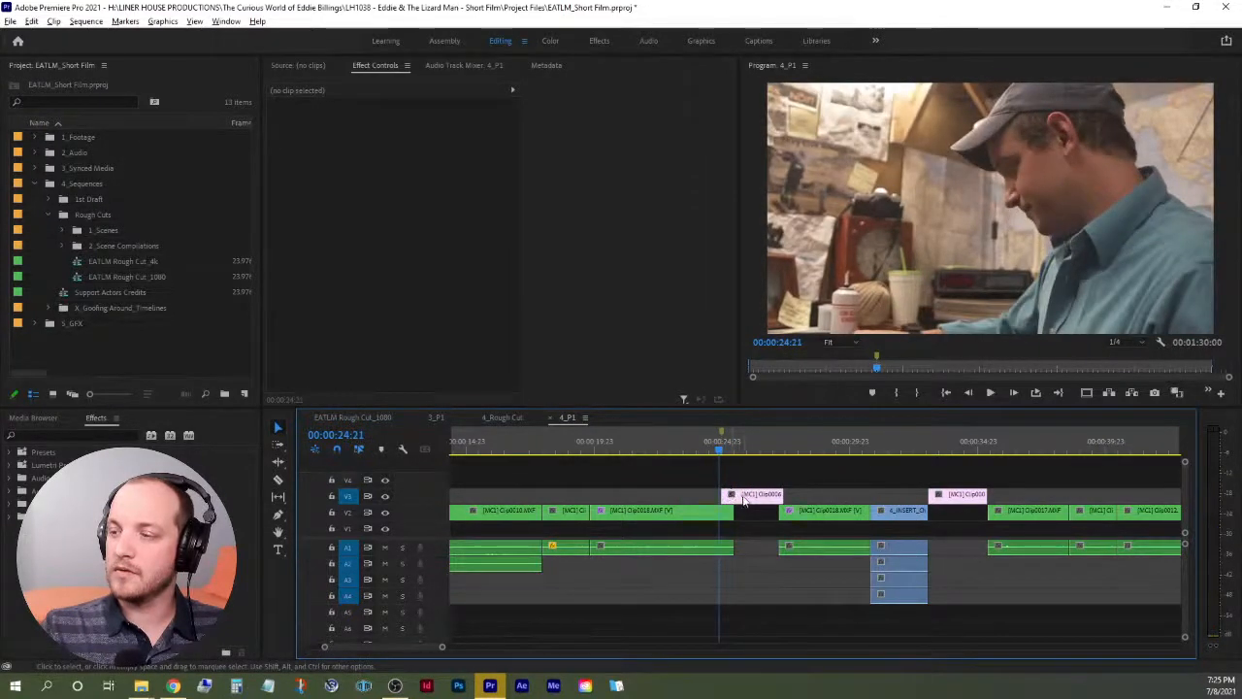
Shift the dog reaction on V3 slightly earlier to start at 00:00:24:21 and play it through.
drag(729, 495, 719, 494)
click(693, 456)
key(space)
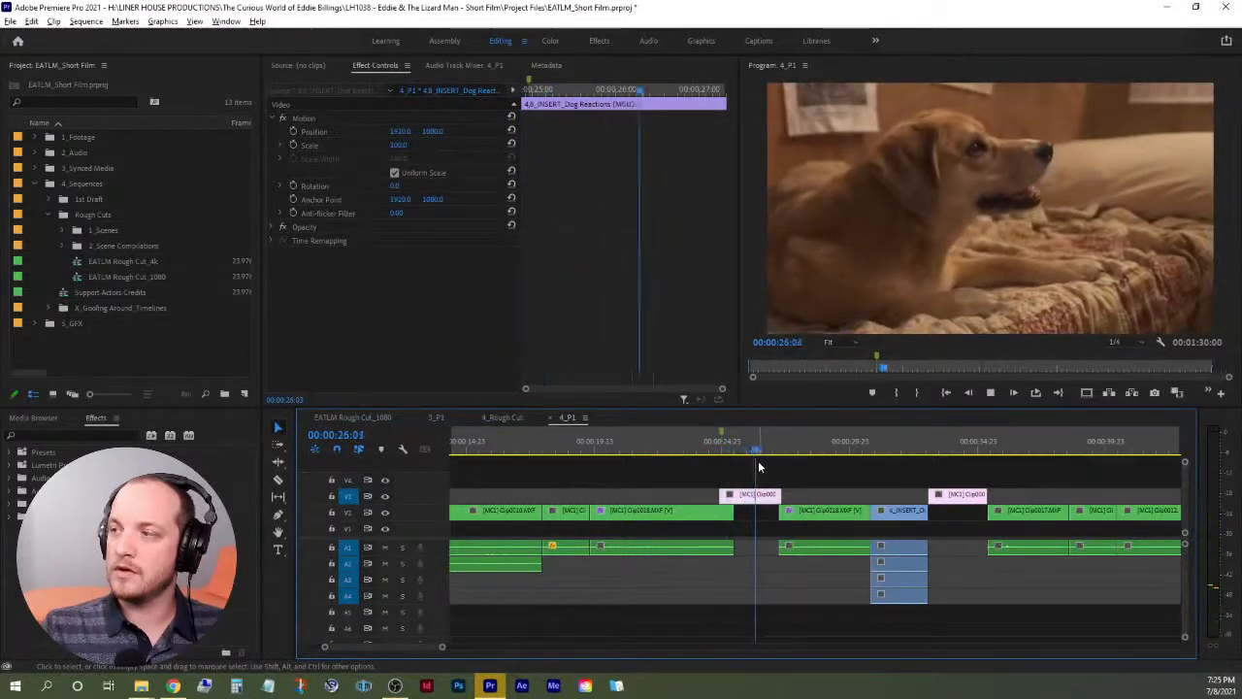
key(space)
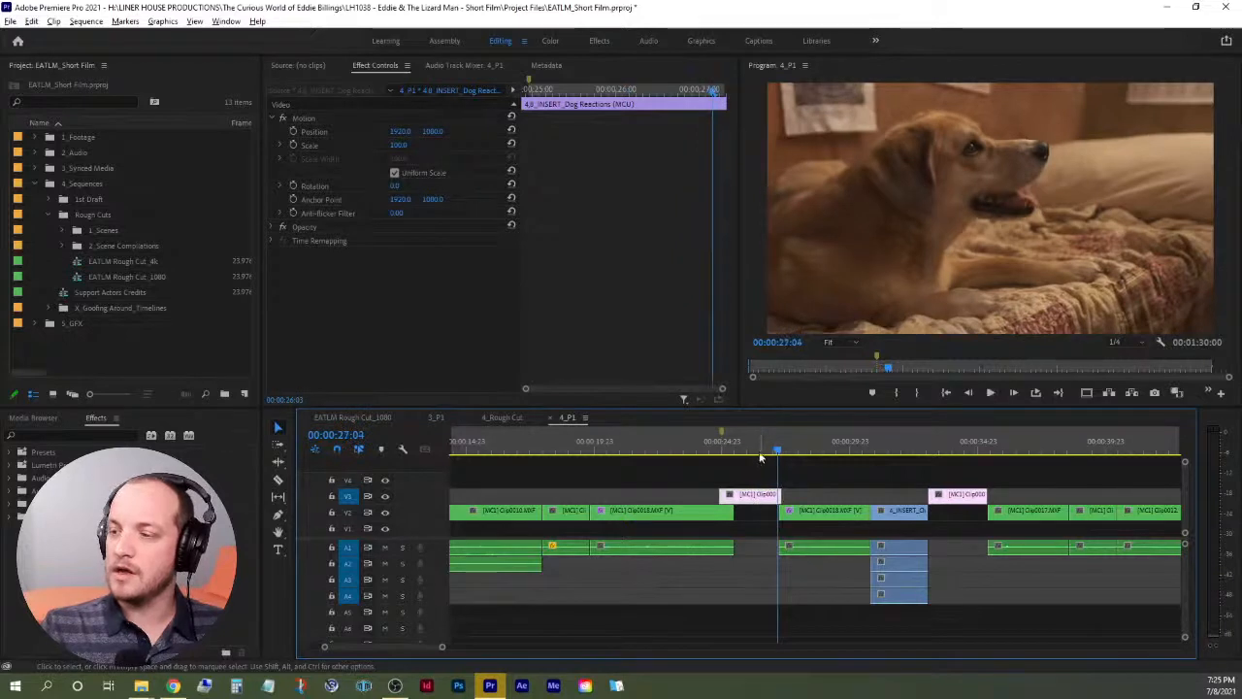
Search the effects for "warp" and apply Warp Stabilizer to the dog reaction between the desk shot halves.
click(49, 436)
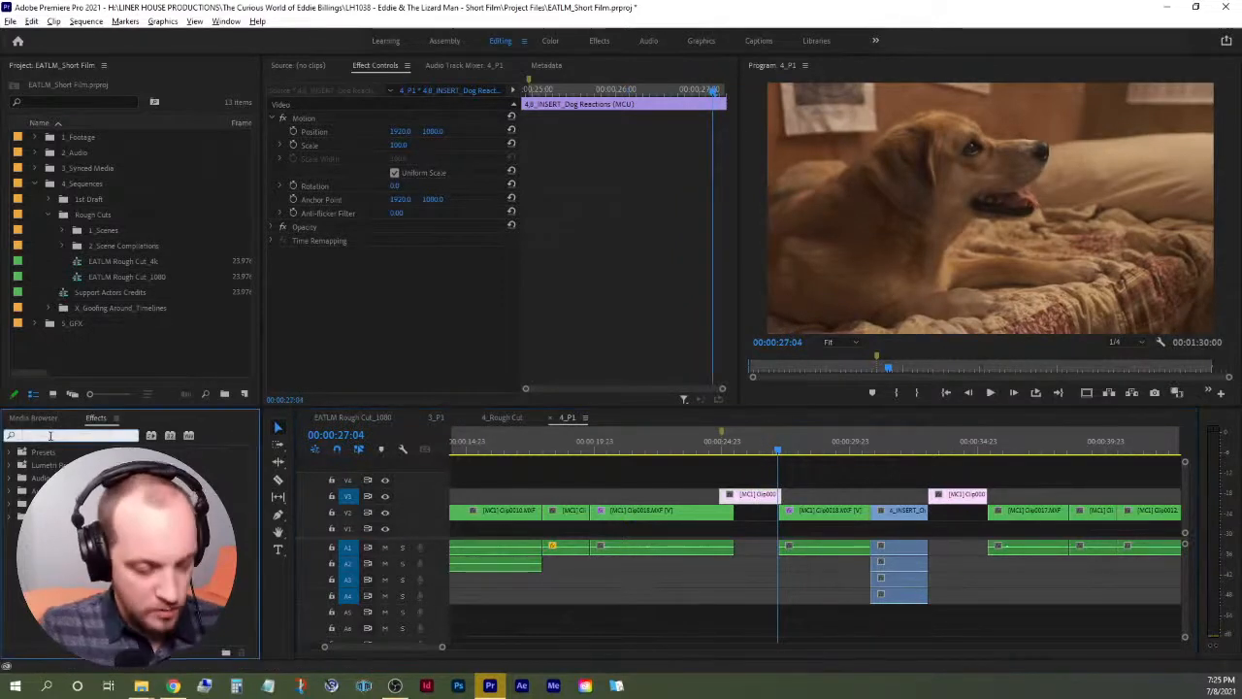
text(warp)
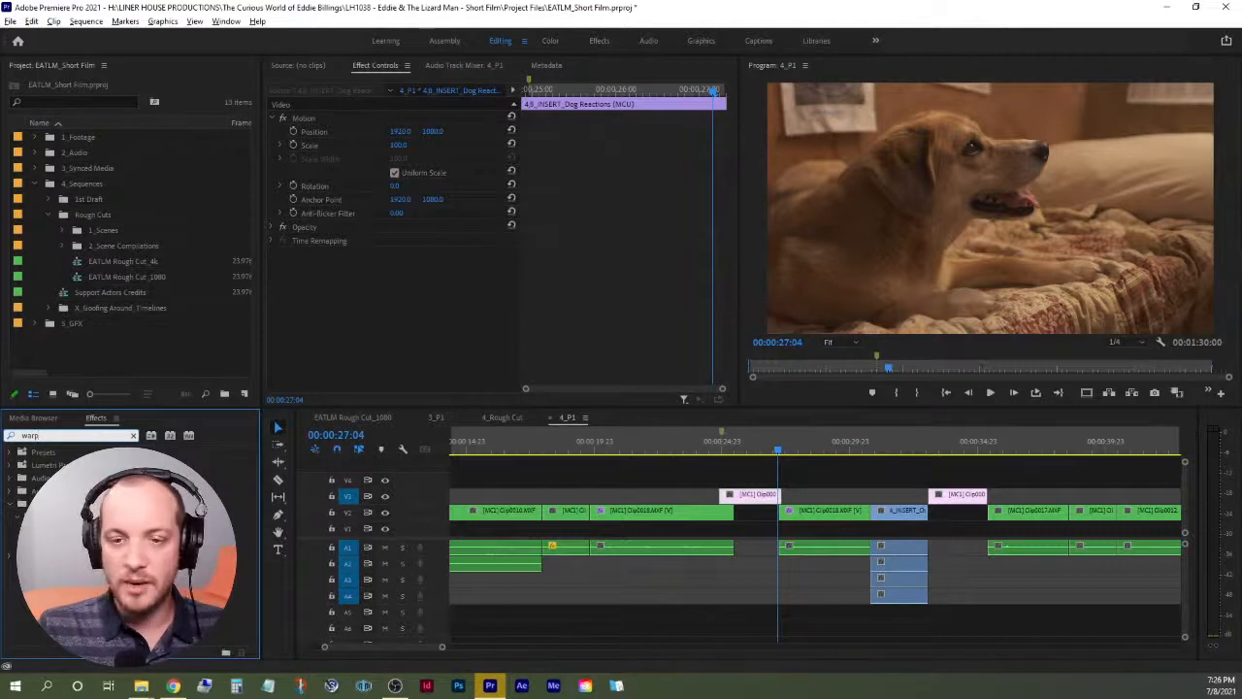
drag(78, 530, 750, 499)
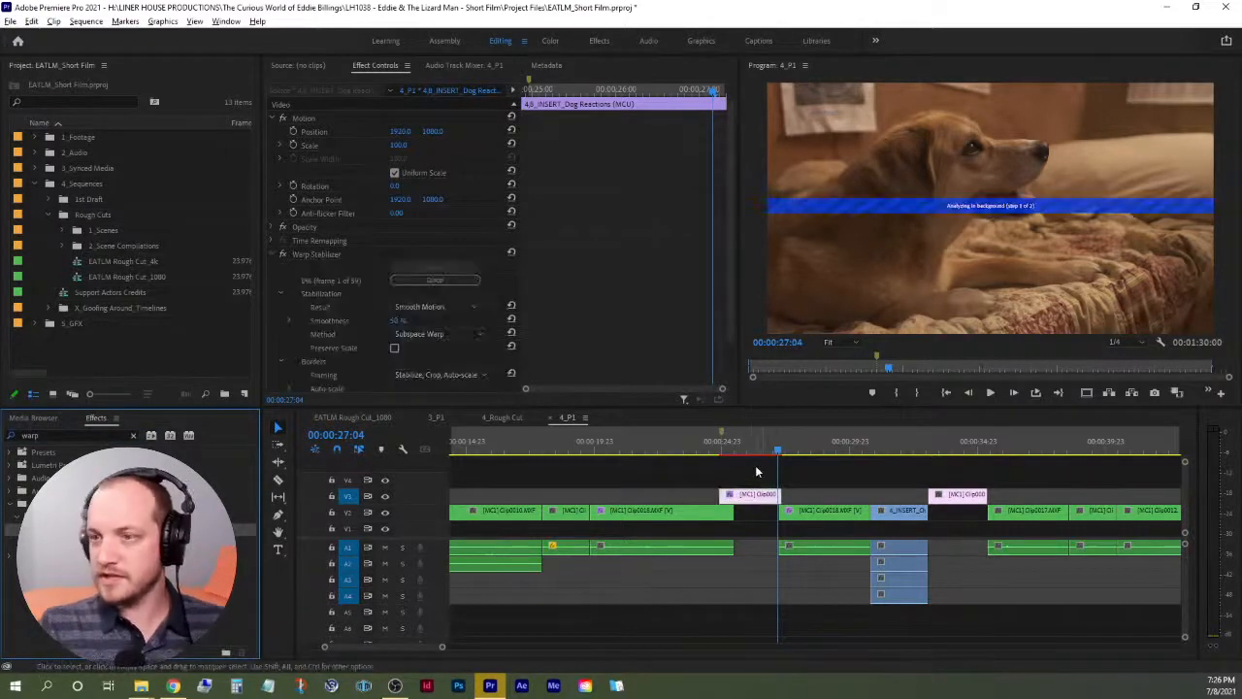
Set the Warp Stabilizer method to Position, Scale, Rotation and turn on Preserve Scale.
click(273, 117)
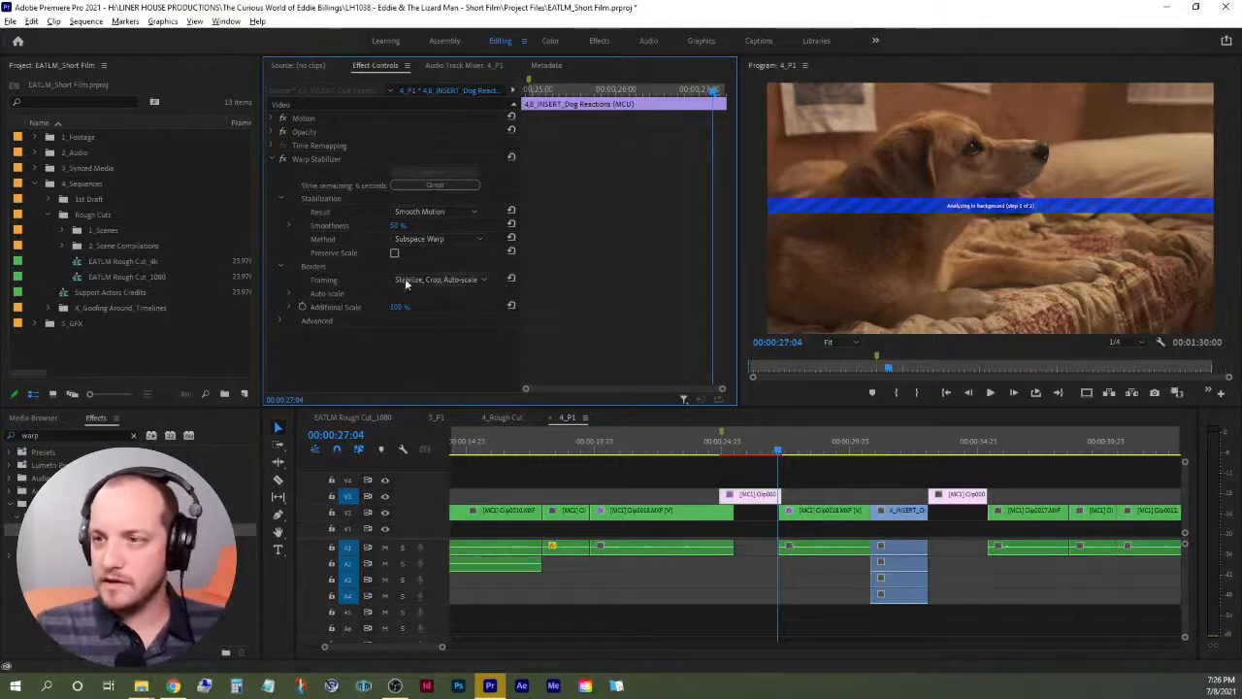
click(475, 211)
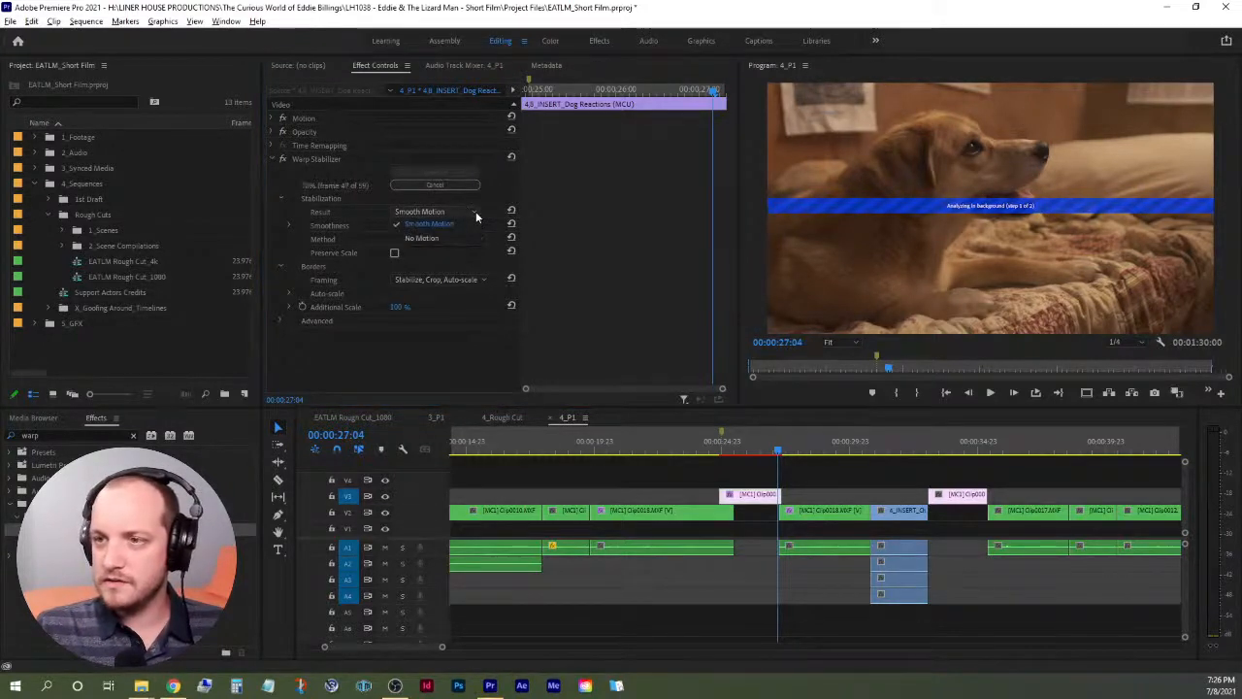
click(459, 339)
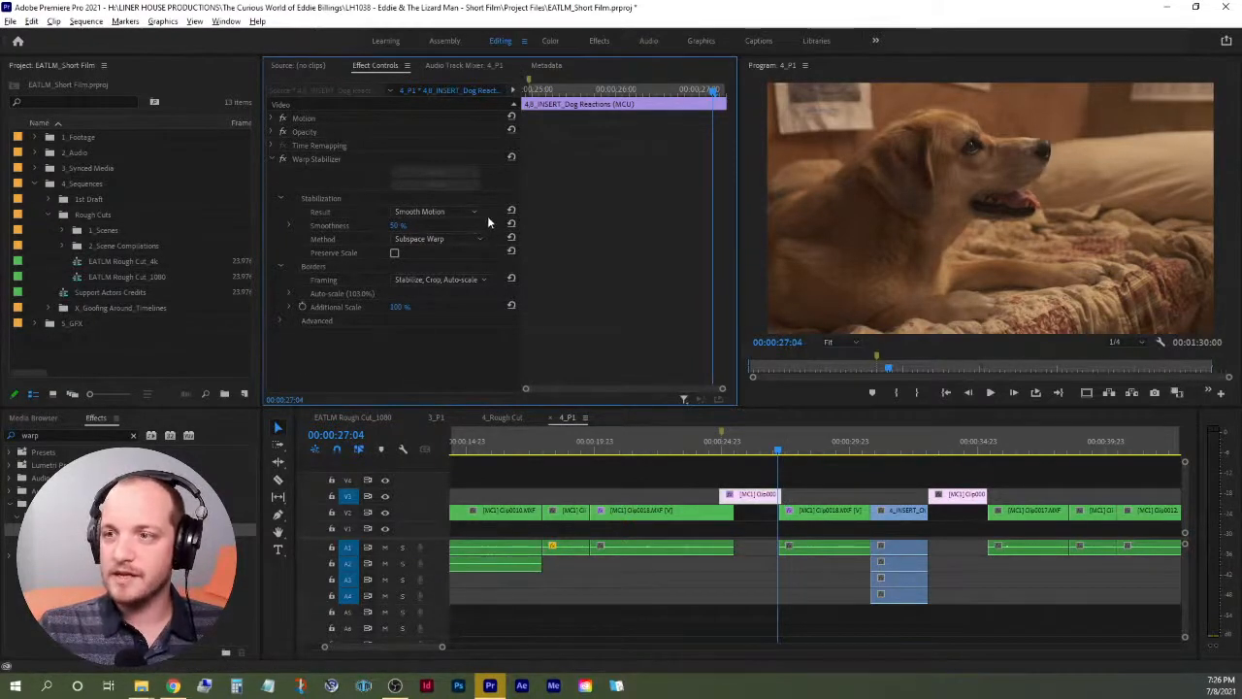
click(480, 239)
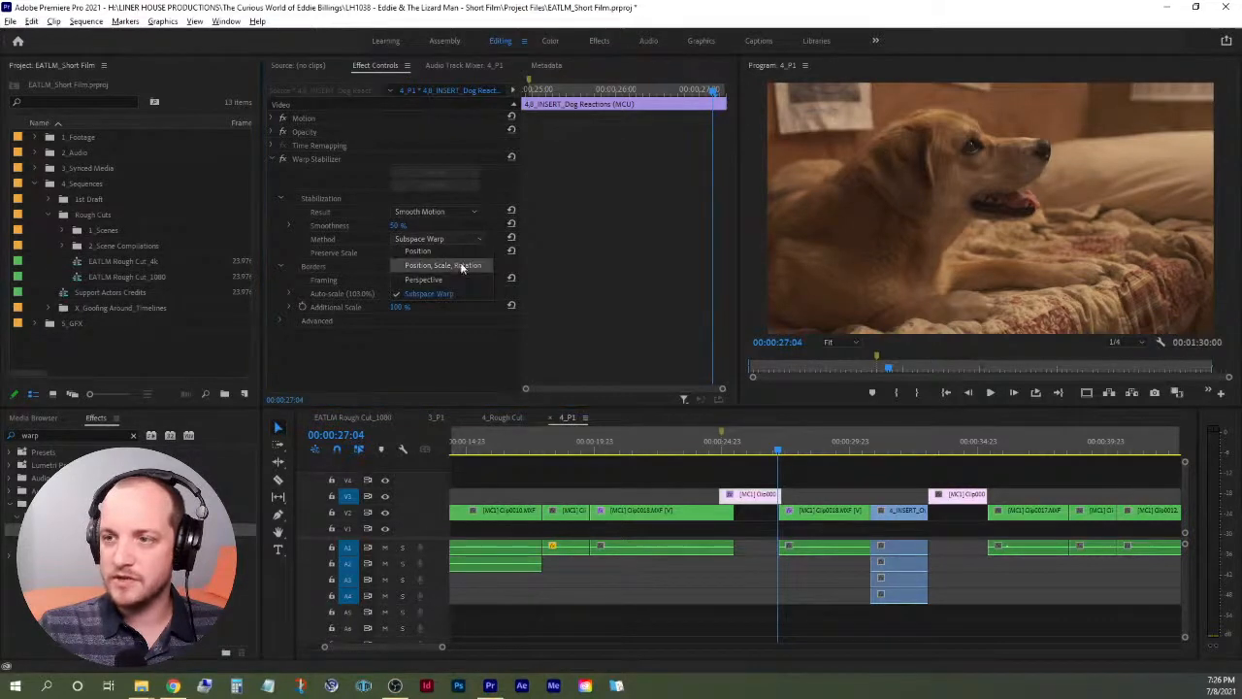
click(461, 265)
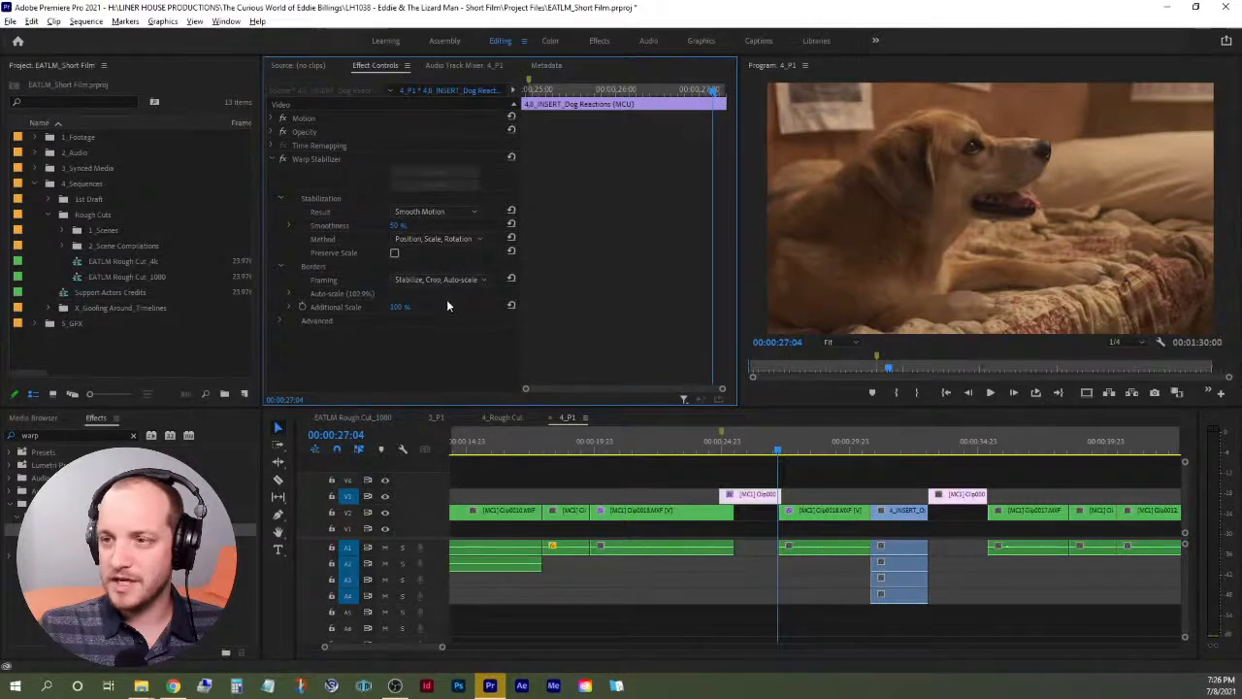
click(395, 255)
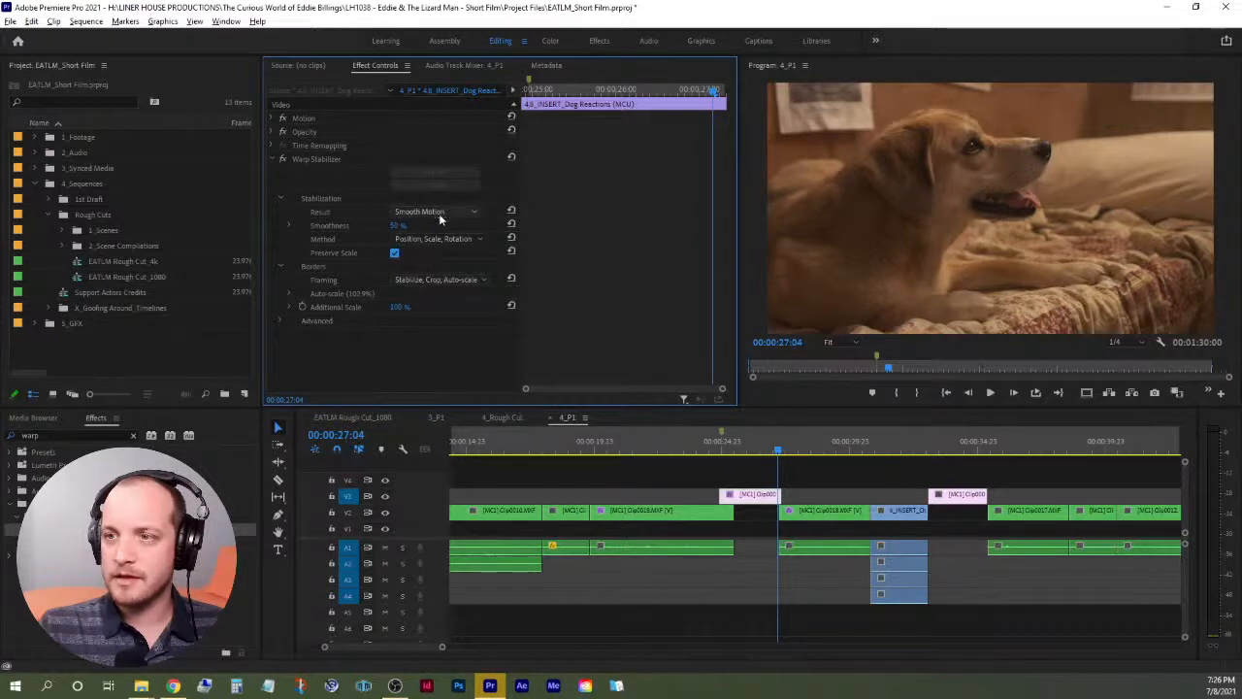
Play the stabilized dog reaction from just before its start on V3.
click(717, 451)
click(736, 474)
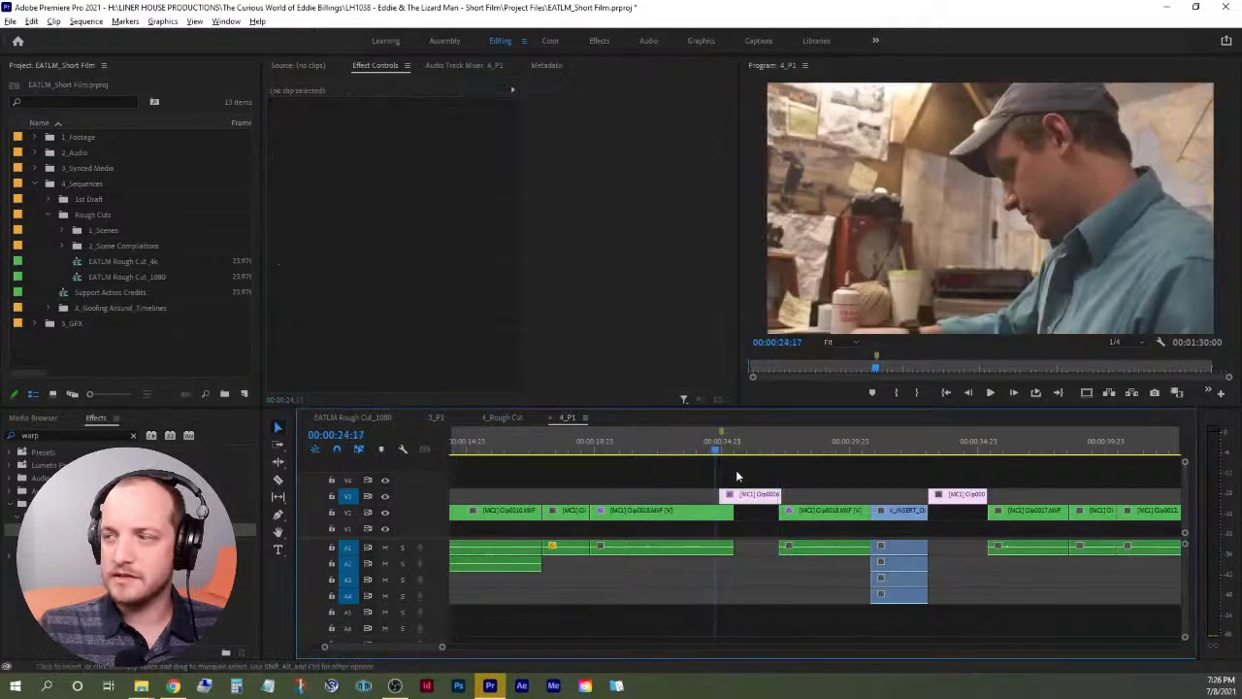
key(space)
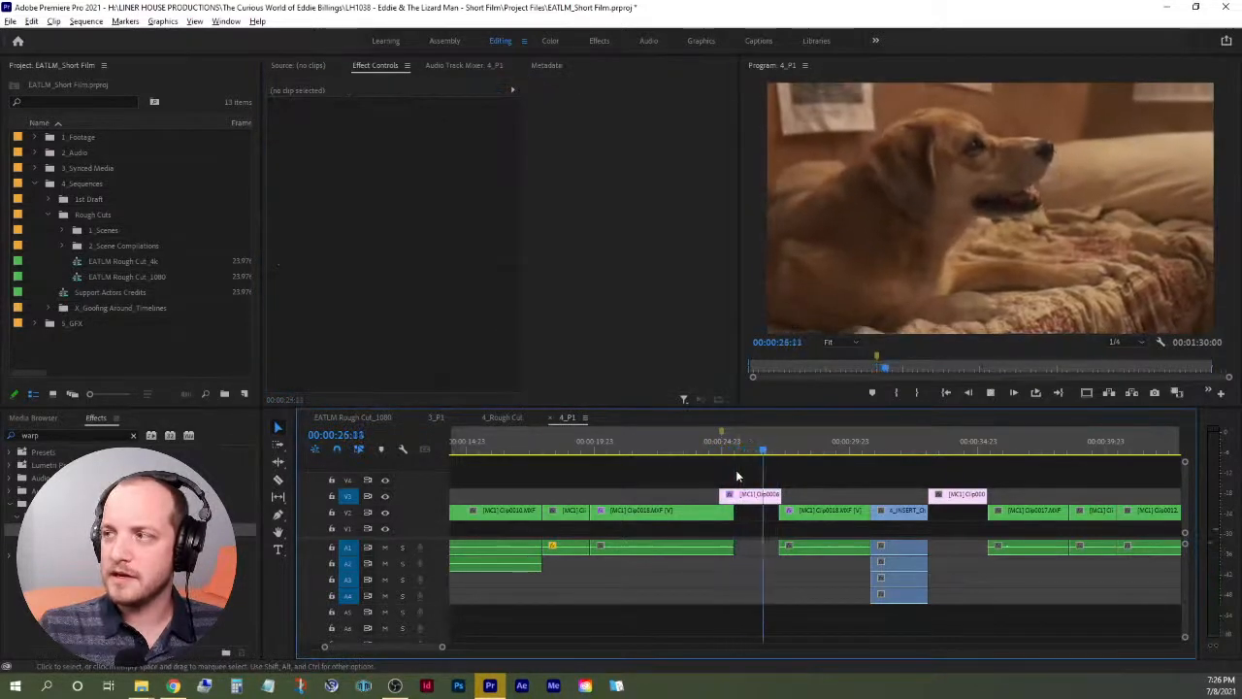
key(space)
Set the dog reaction's Warp Stabilizer result to No Motion and replay the shot.
click(776, 495)
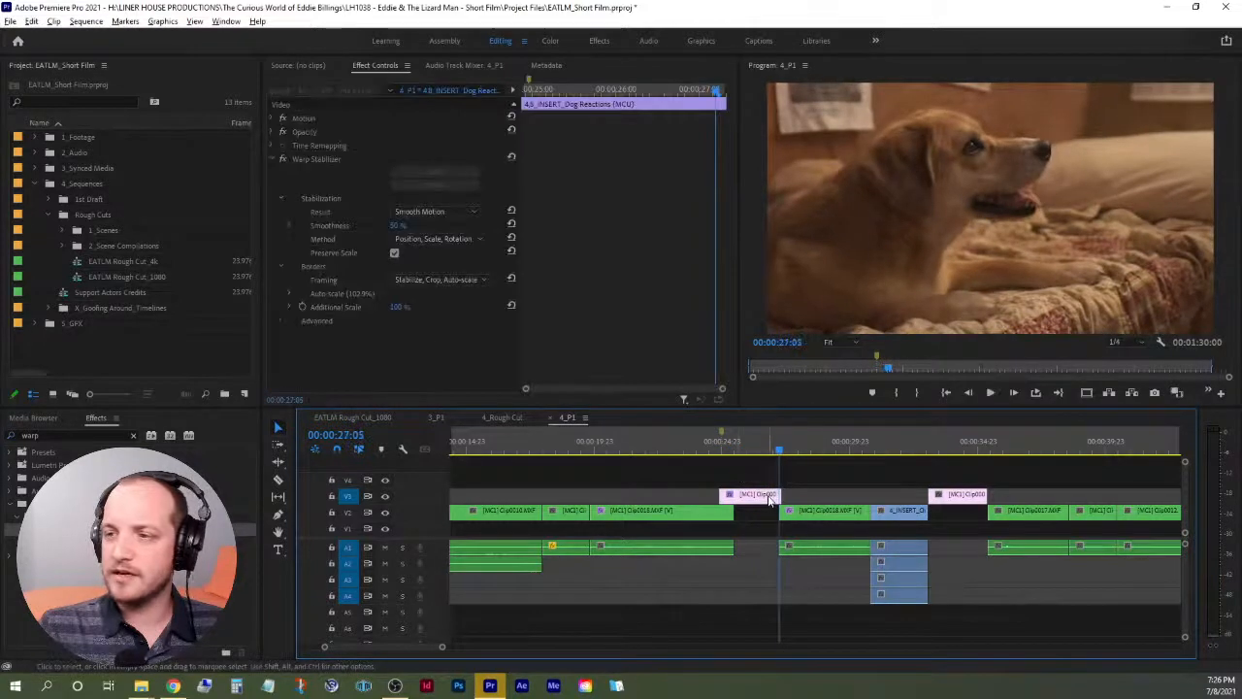
click(472, 213)
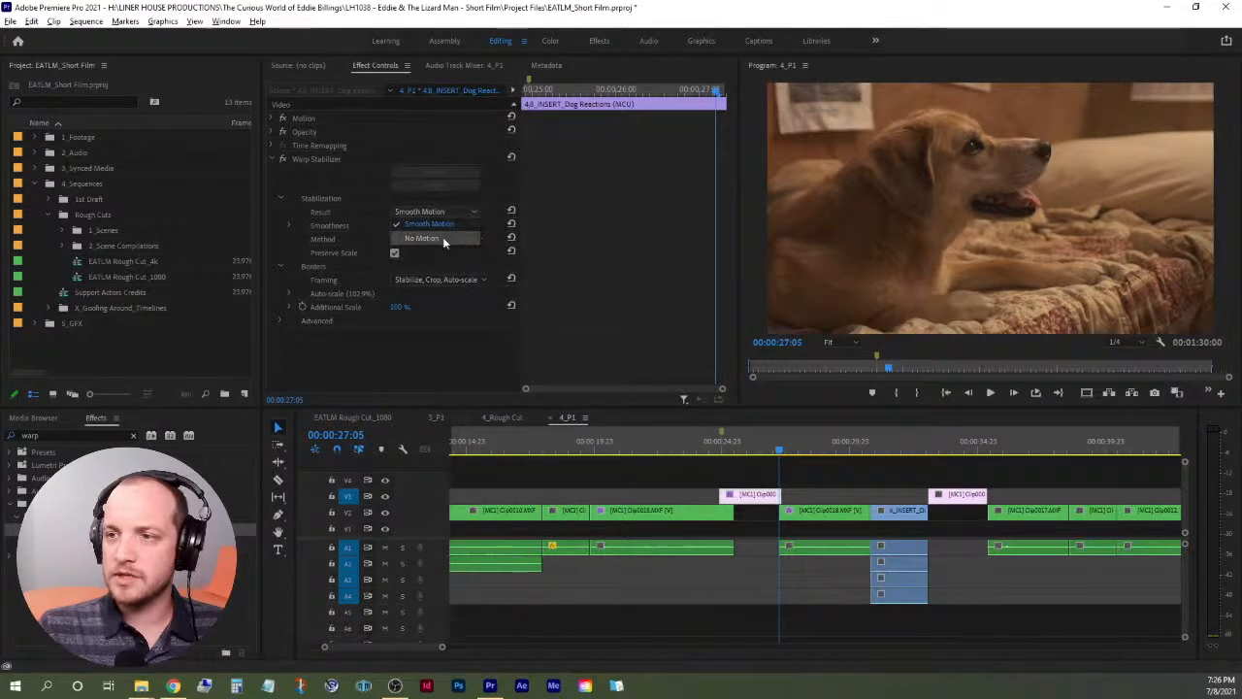
click(450, 236)
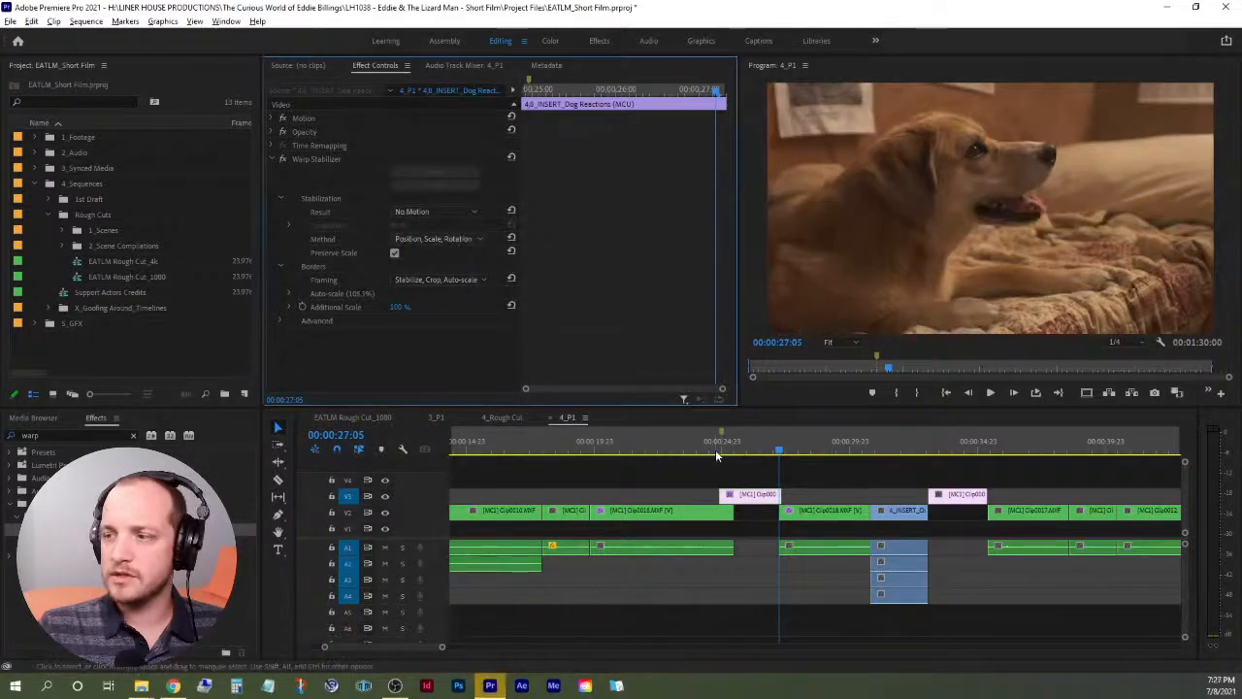
click(715, 450)
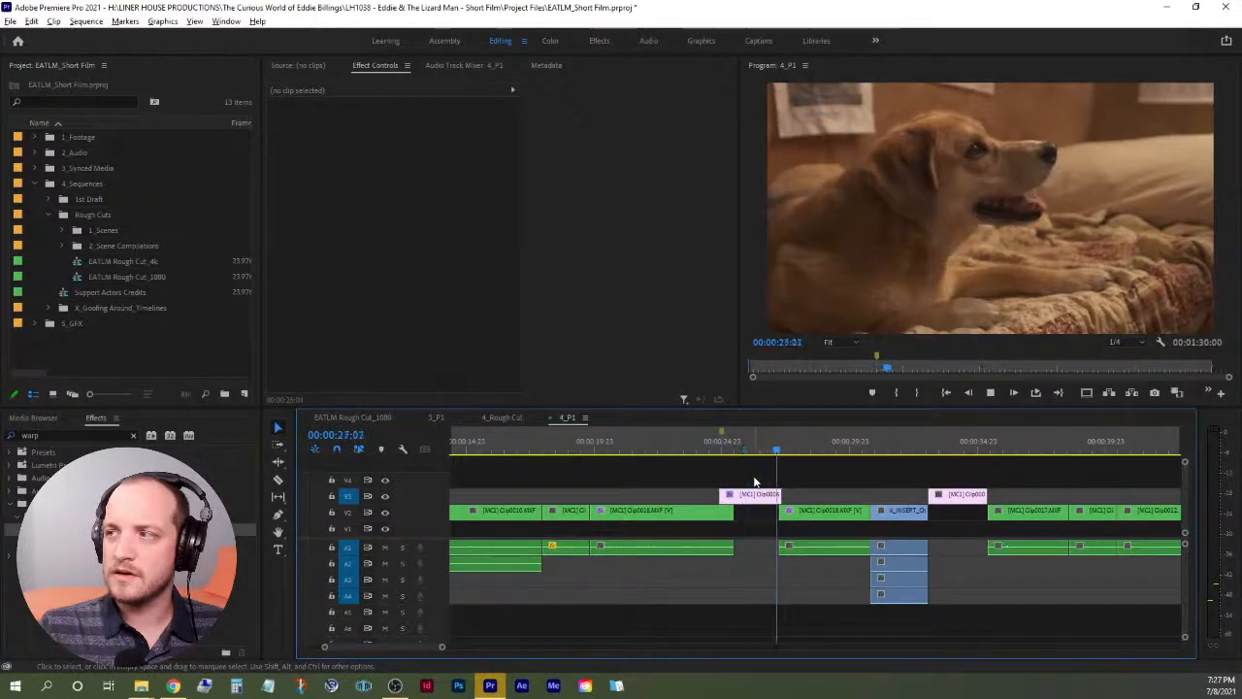
click(754, 449)
Turn off Preserve Scale in the dog reaction's Warp Stabilizer and play through to the second desk shot half.
click(775, 496)
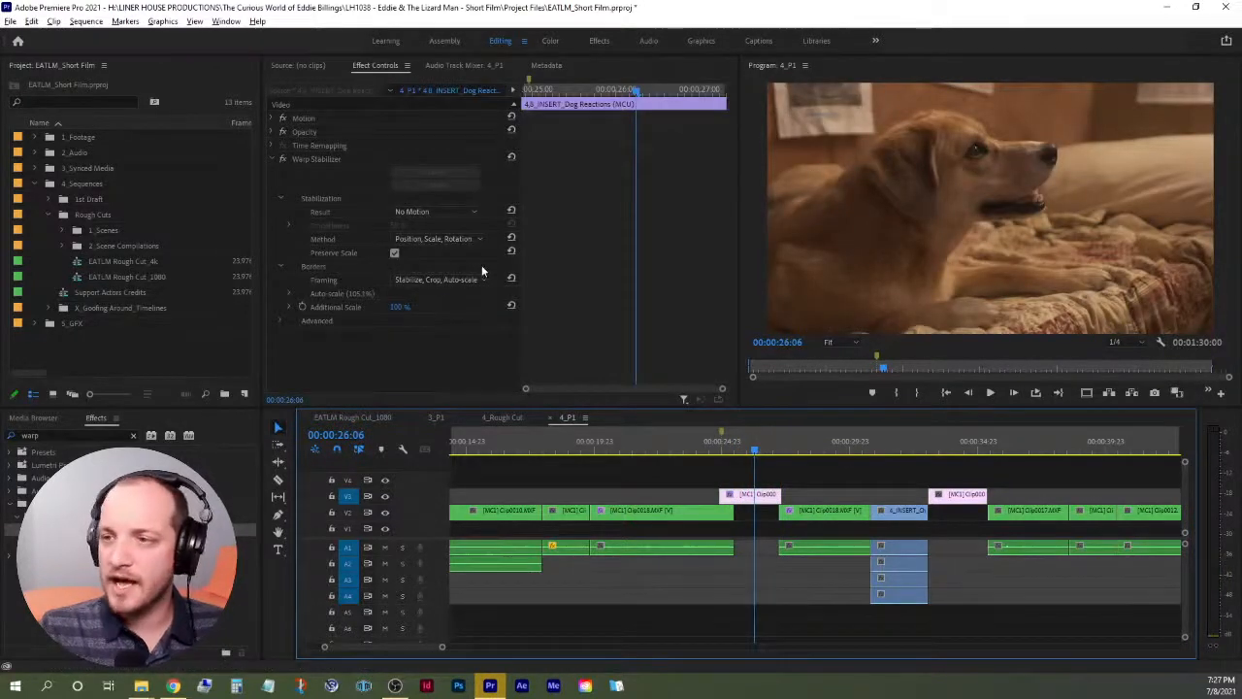
click(394, 252)
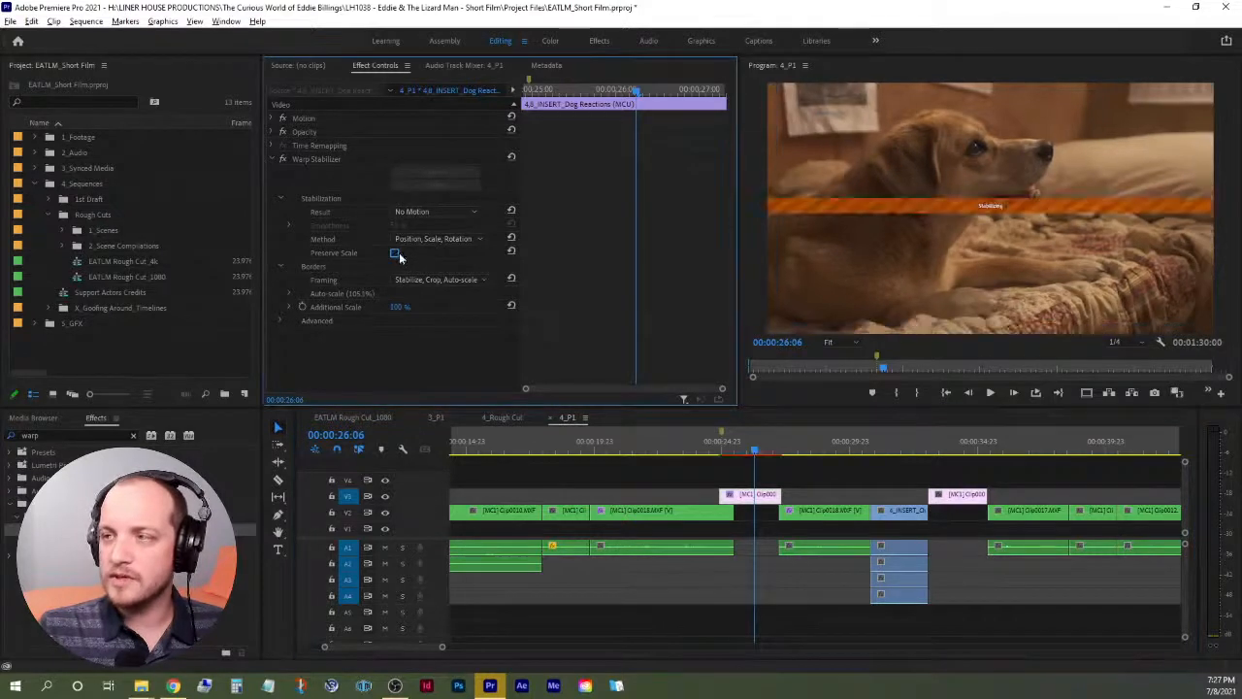
click(719, 449)
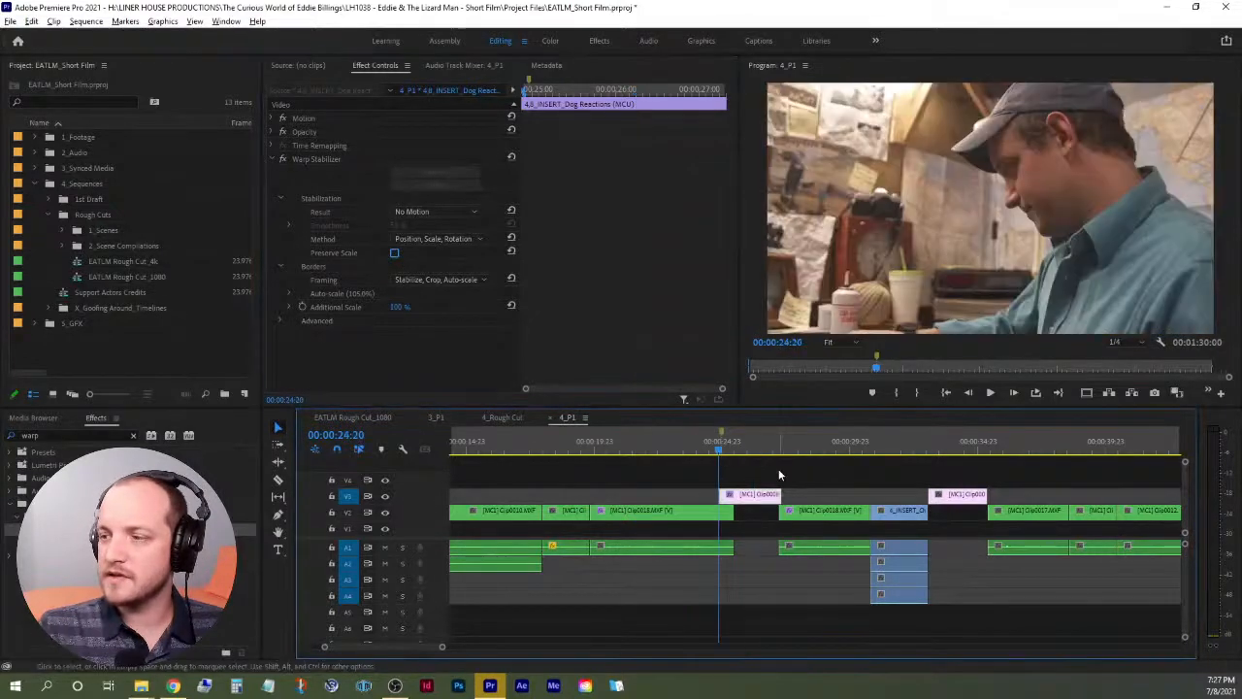
click(778, 470)
key(space)
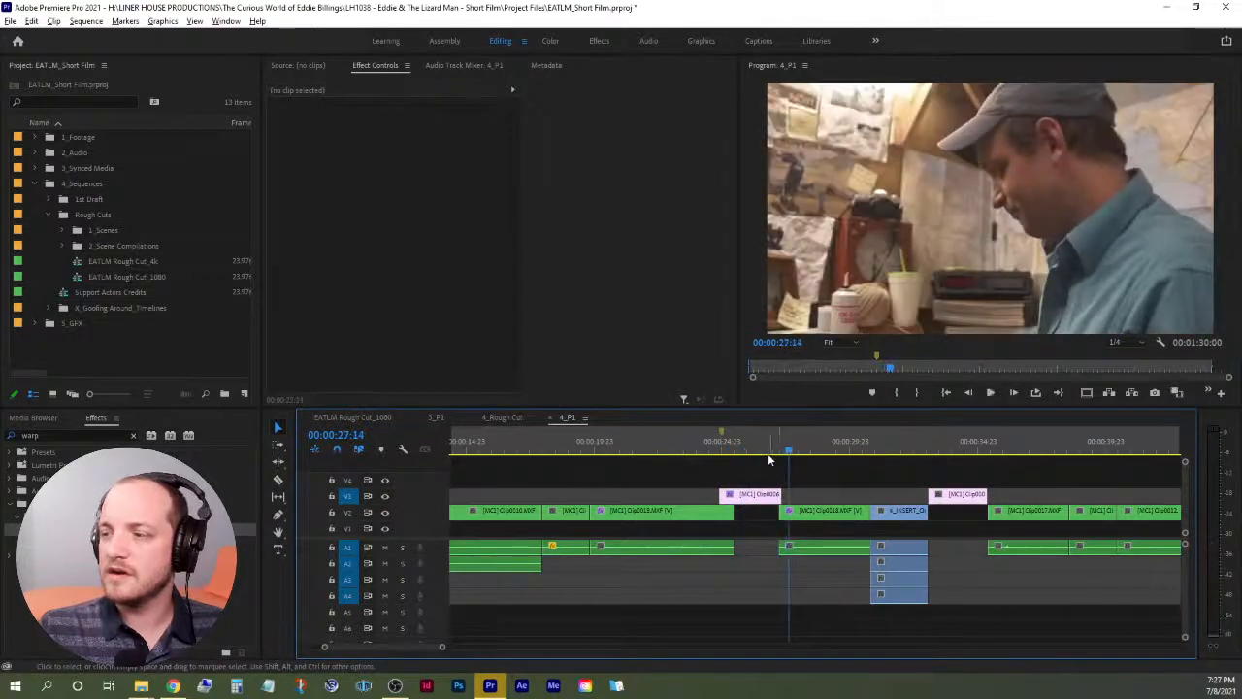
Check the Warp Stabilizer framing options, turn Preserve Scale back on and replay the dog reaction.
click(757, 450)
click(759, 498)
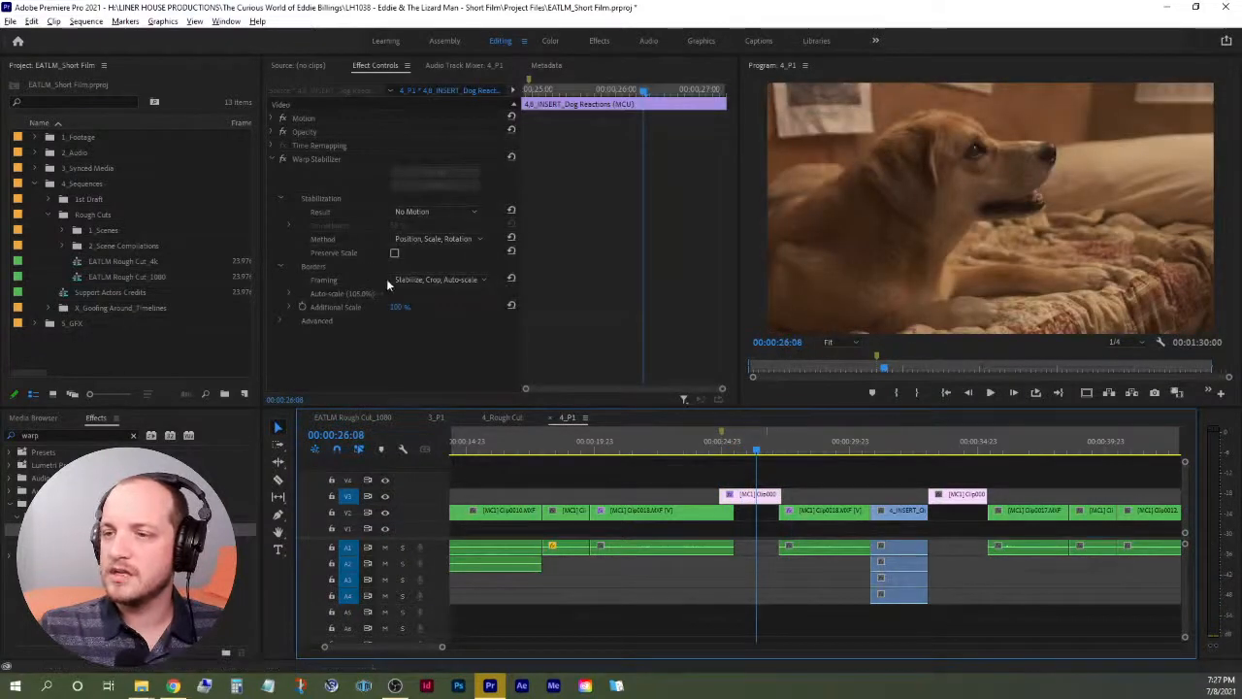
click(479, 280)
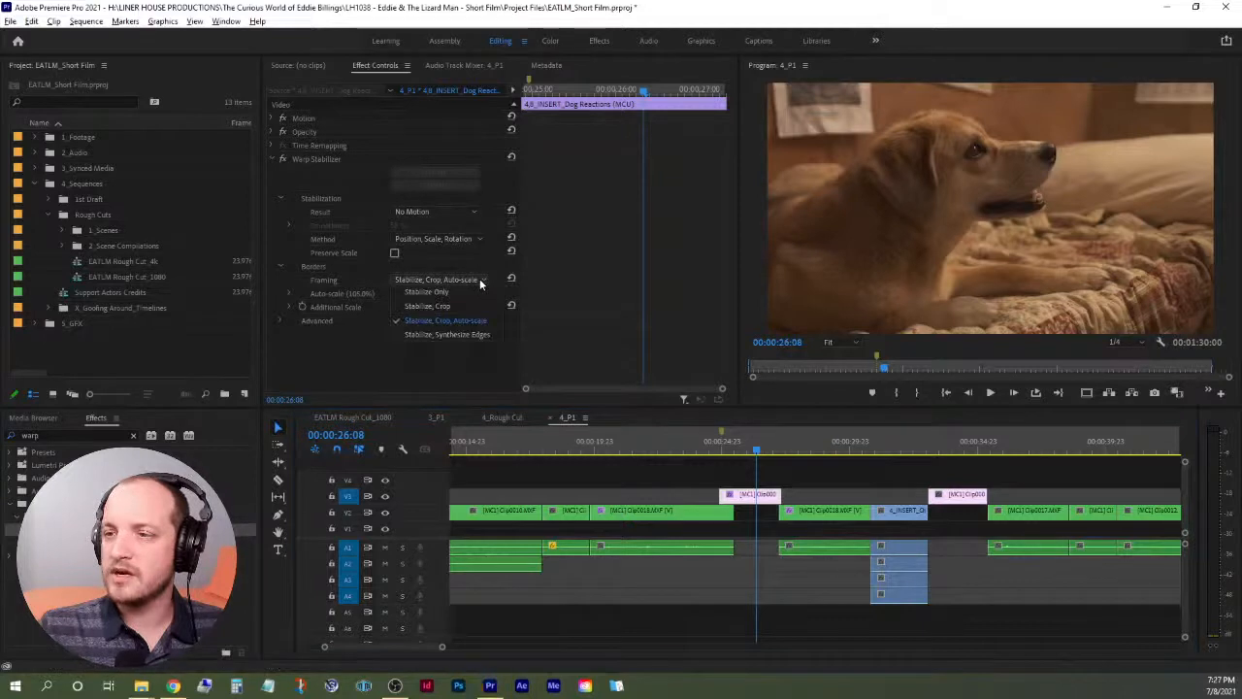
click(485, 277)
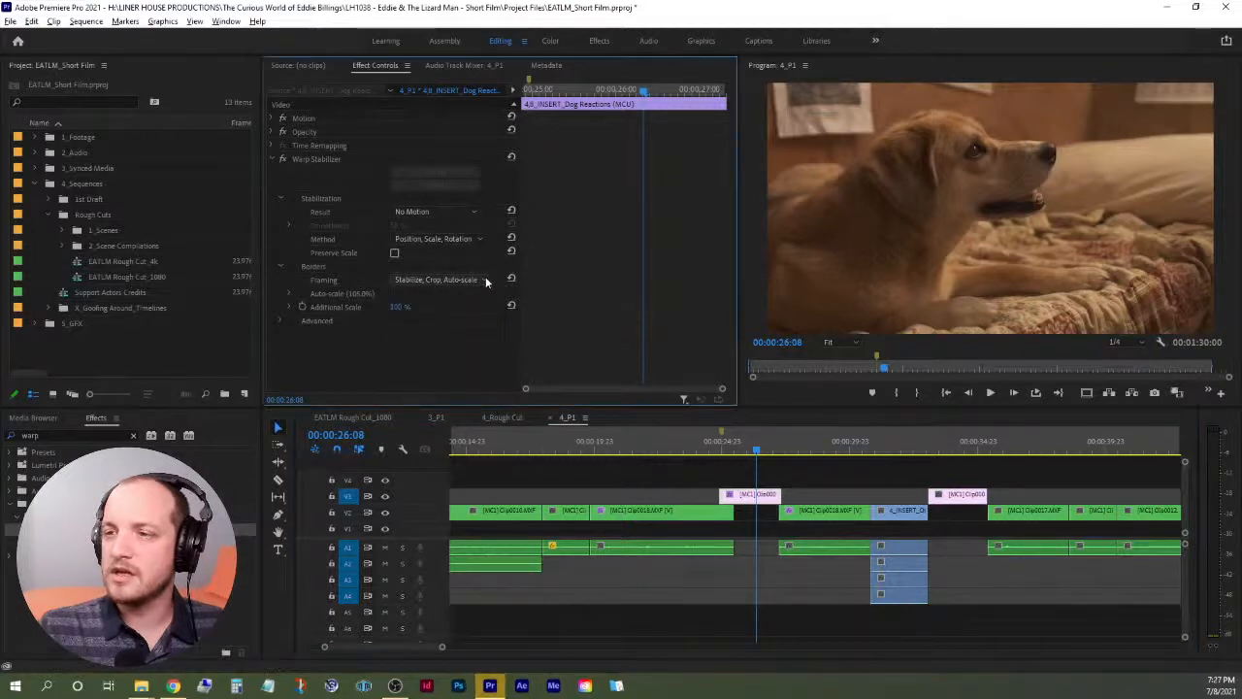
click(395, 253)
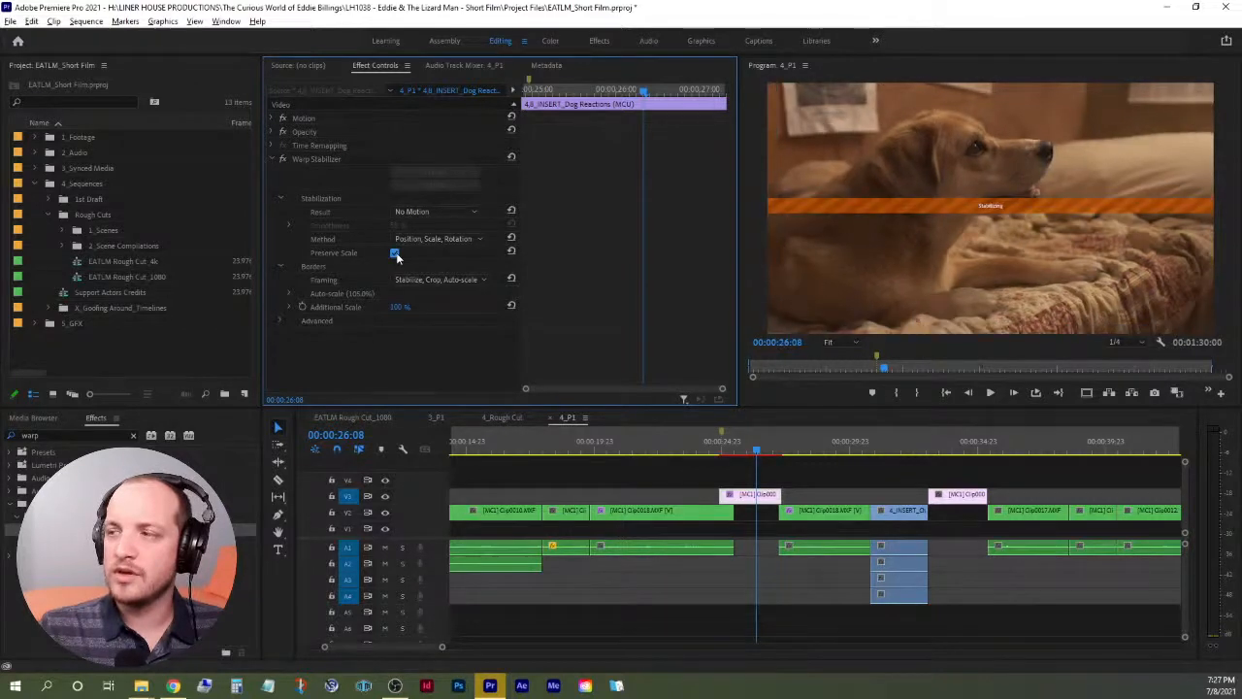
click(725, 454)
key(space)
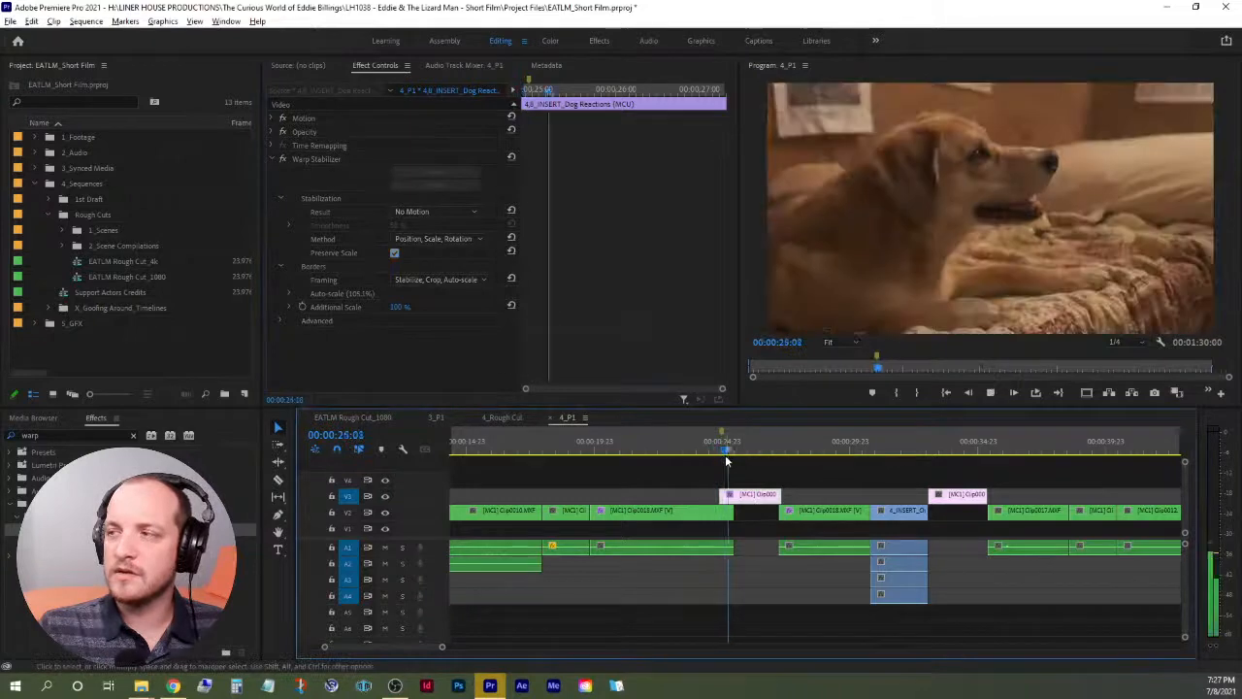
key(space)
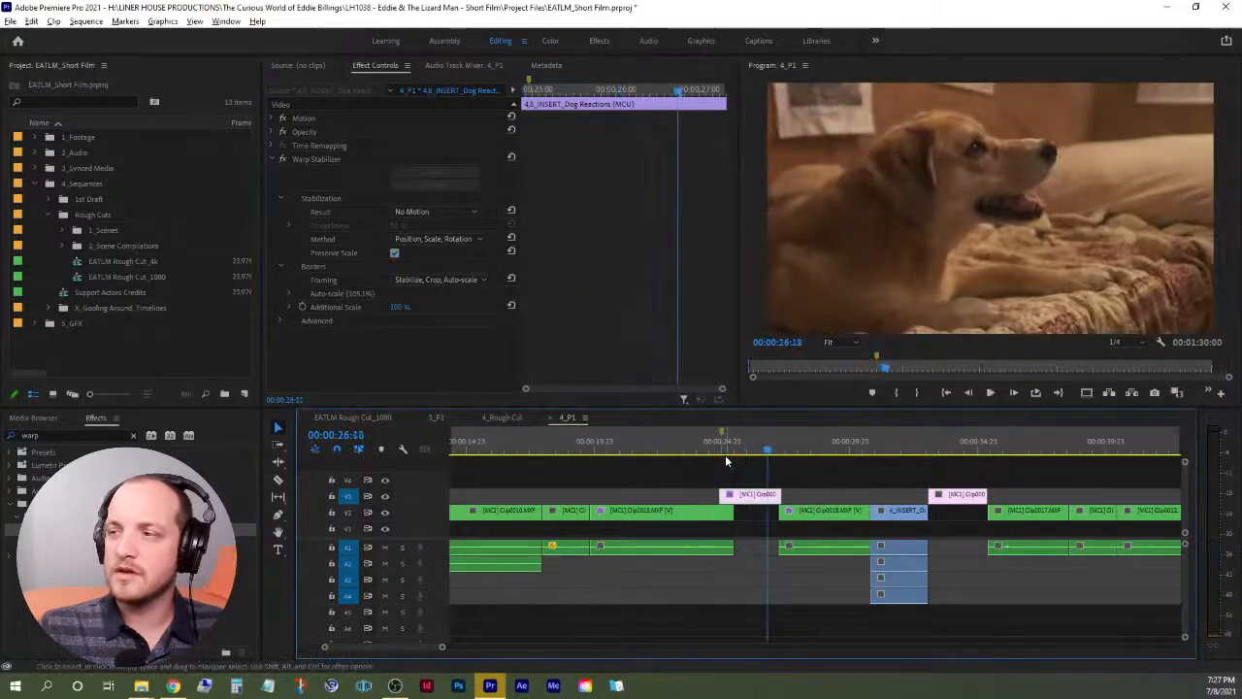
Deselect the dog reaction, park the playhead at 00:00:24:14 and save the project.
click(758, 480)
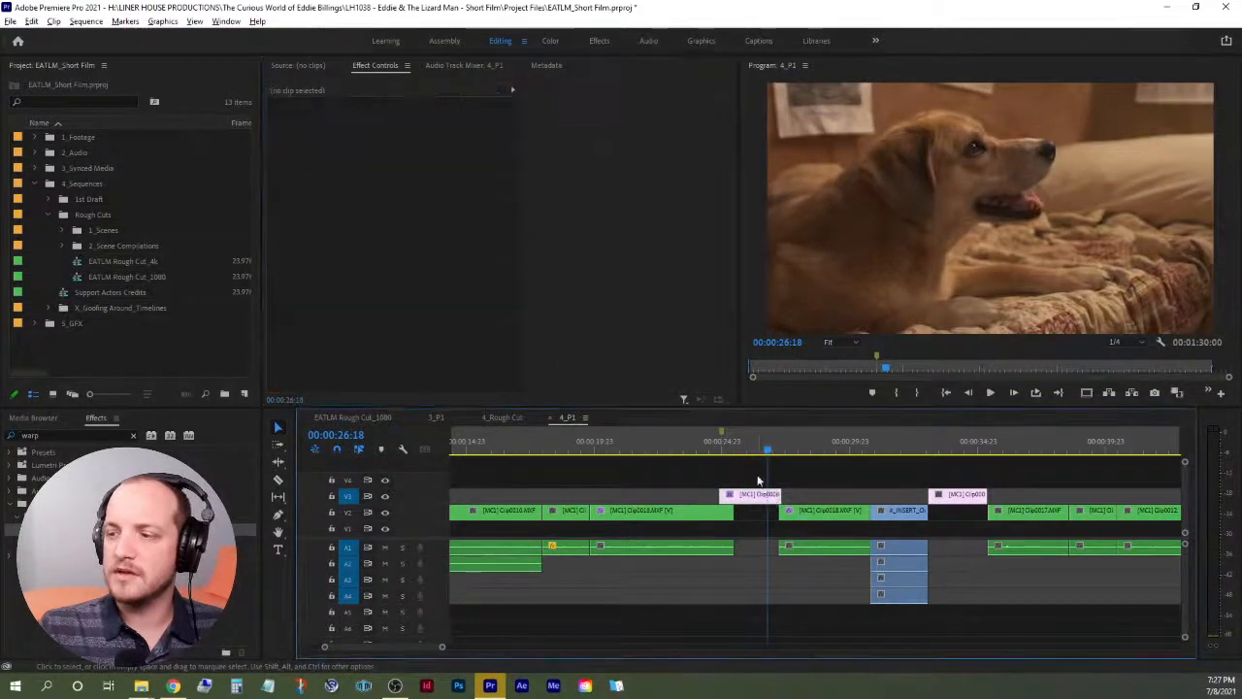
click(712, 449)
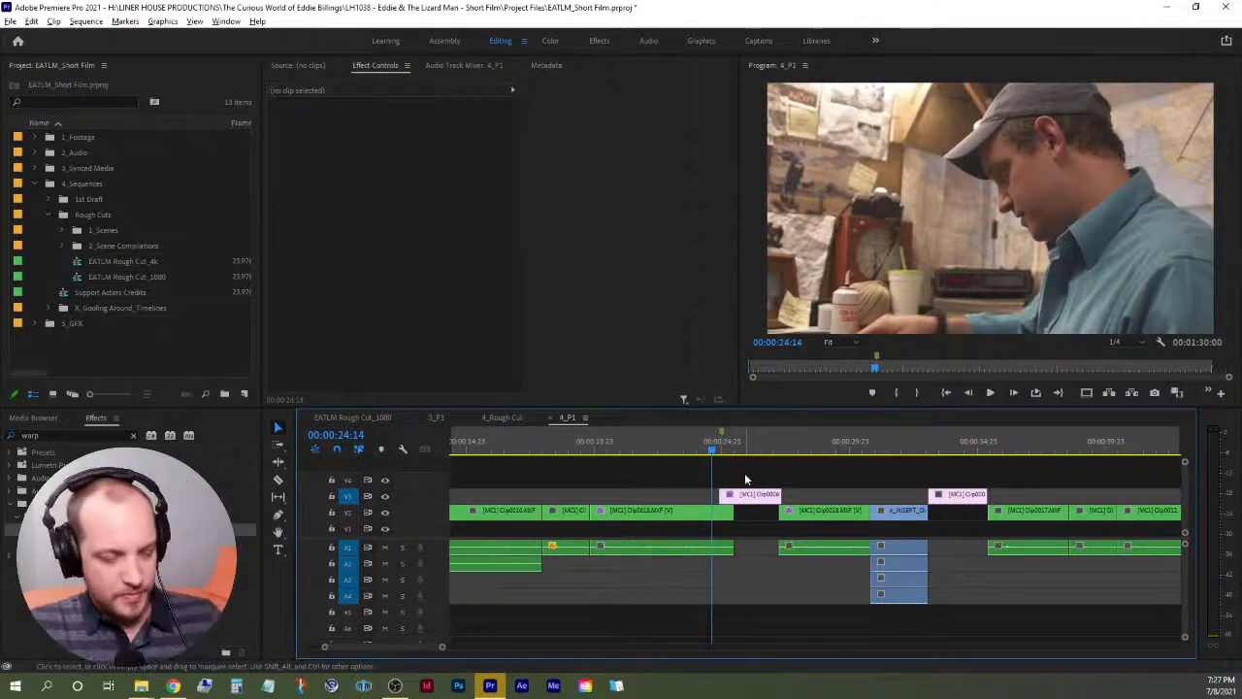
key(ctrl+s)
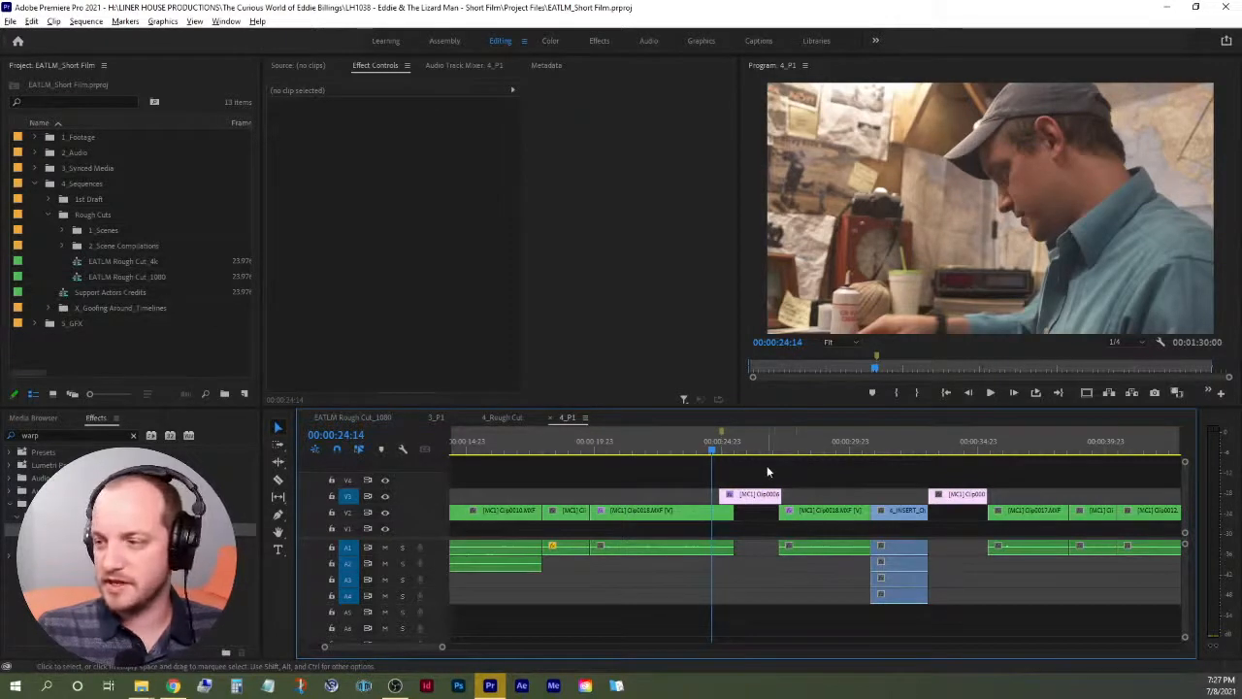
Play the first desk shot half repeatedly to look for an earlier cut point to the dog reaction.
click(580, 444)
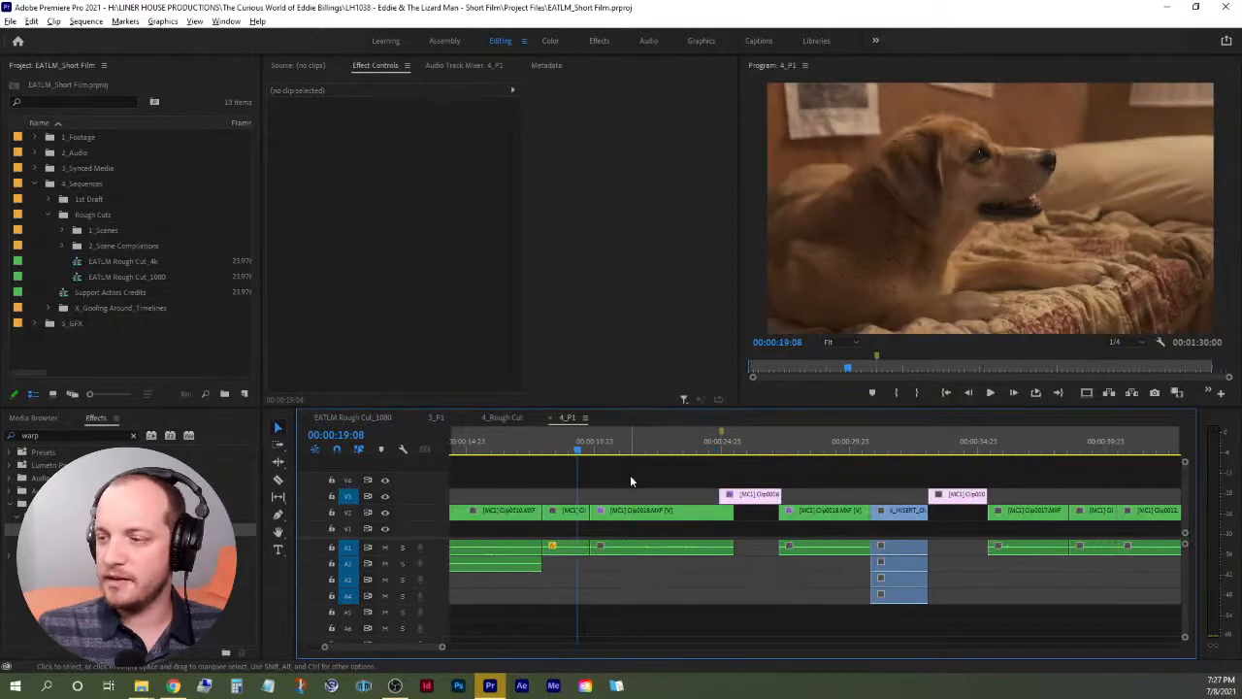
key(space)
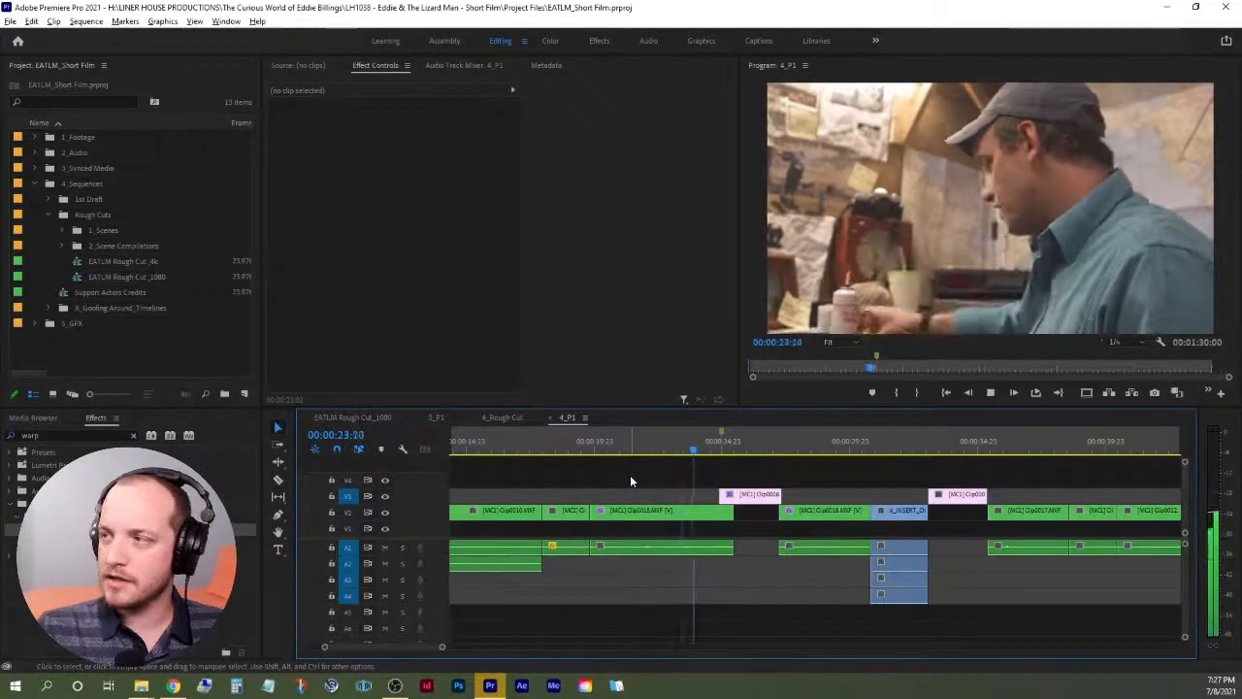
key(space)
key(shift+k)
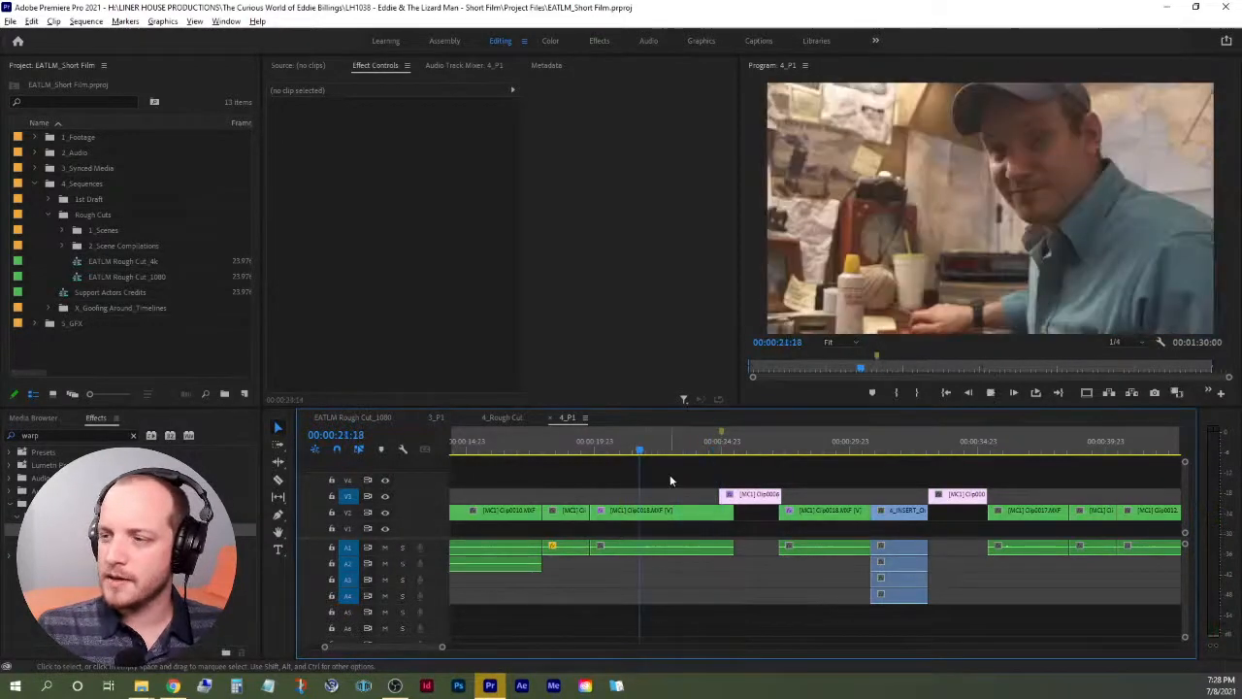
key(space)
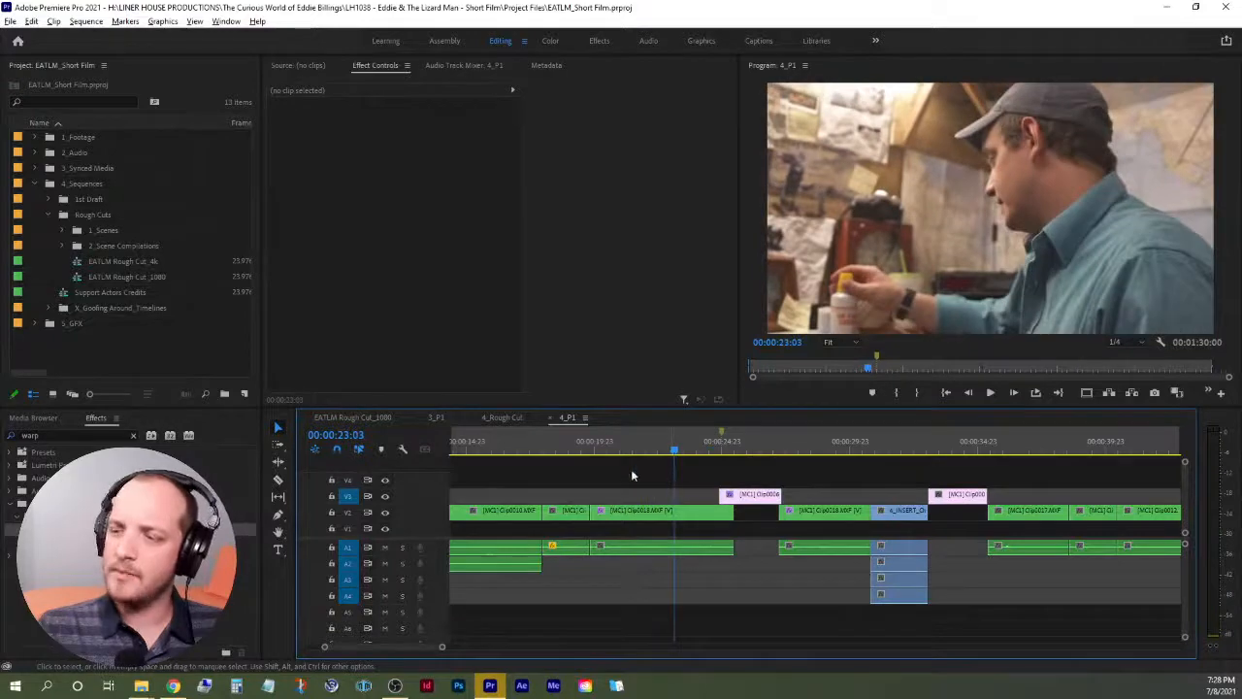
key(shift+k)
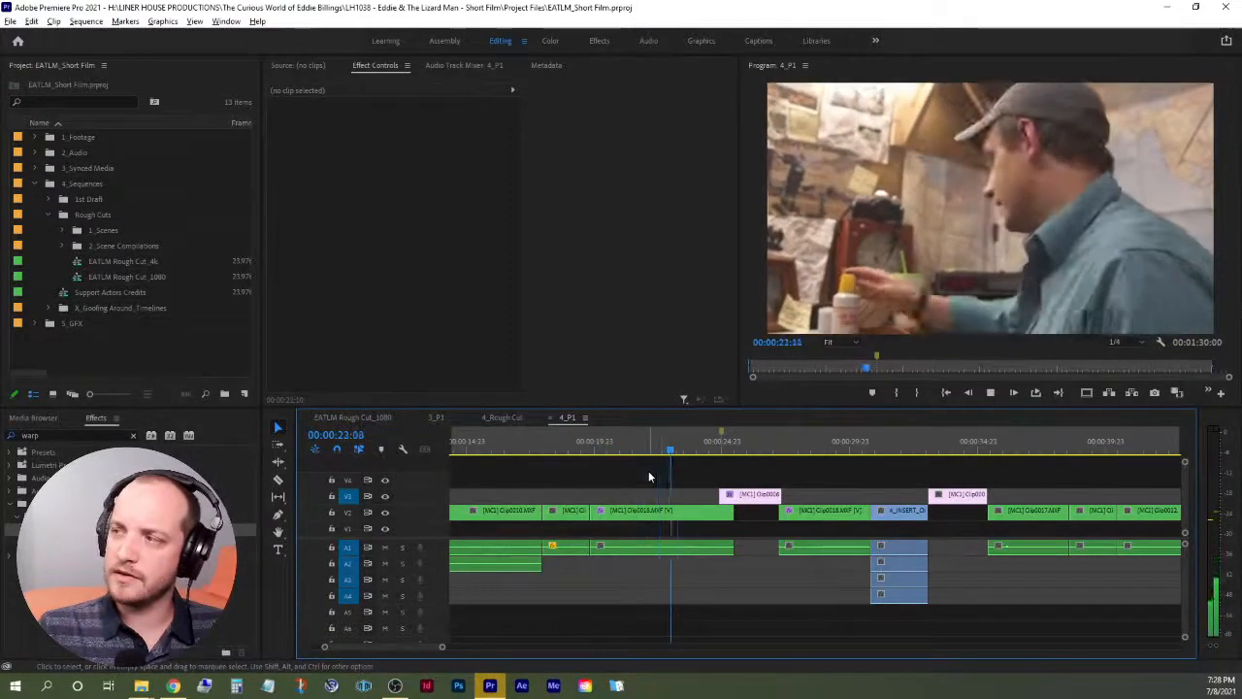
key(space)
Try moving the dog reaction on V3 earlier to start at 00:00:23:06 and replay the cut into it.
drag(739, 500, 698, 500)
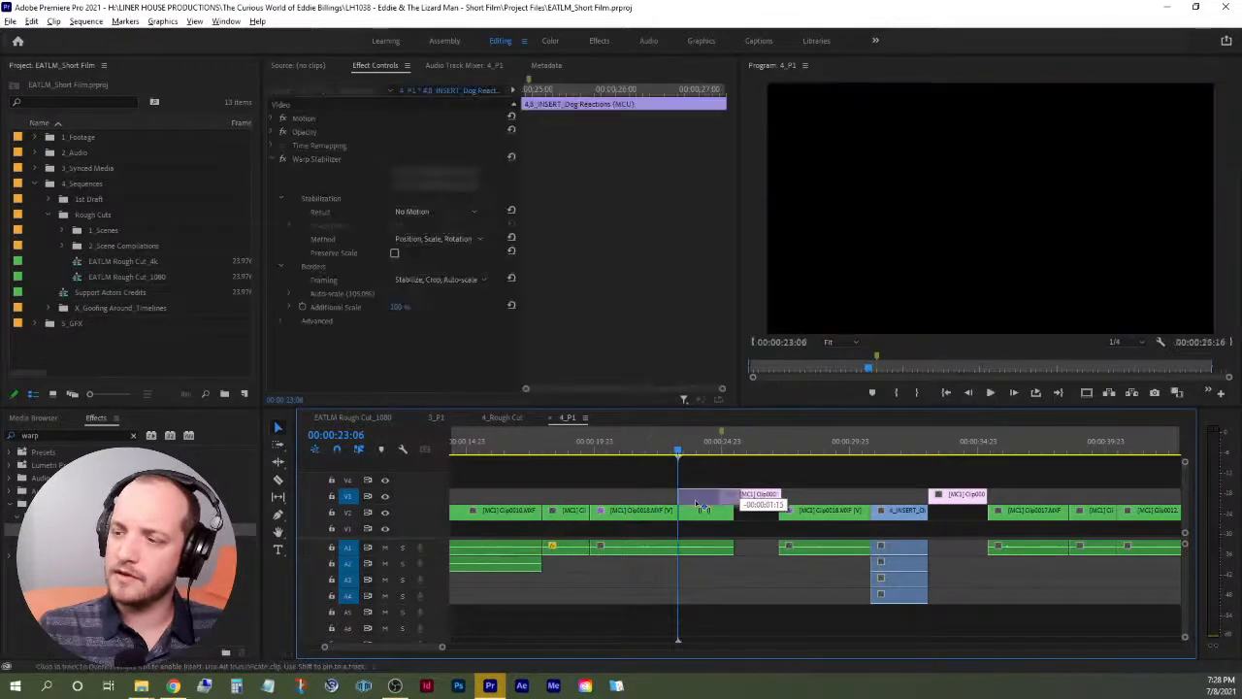
key(shift+k)
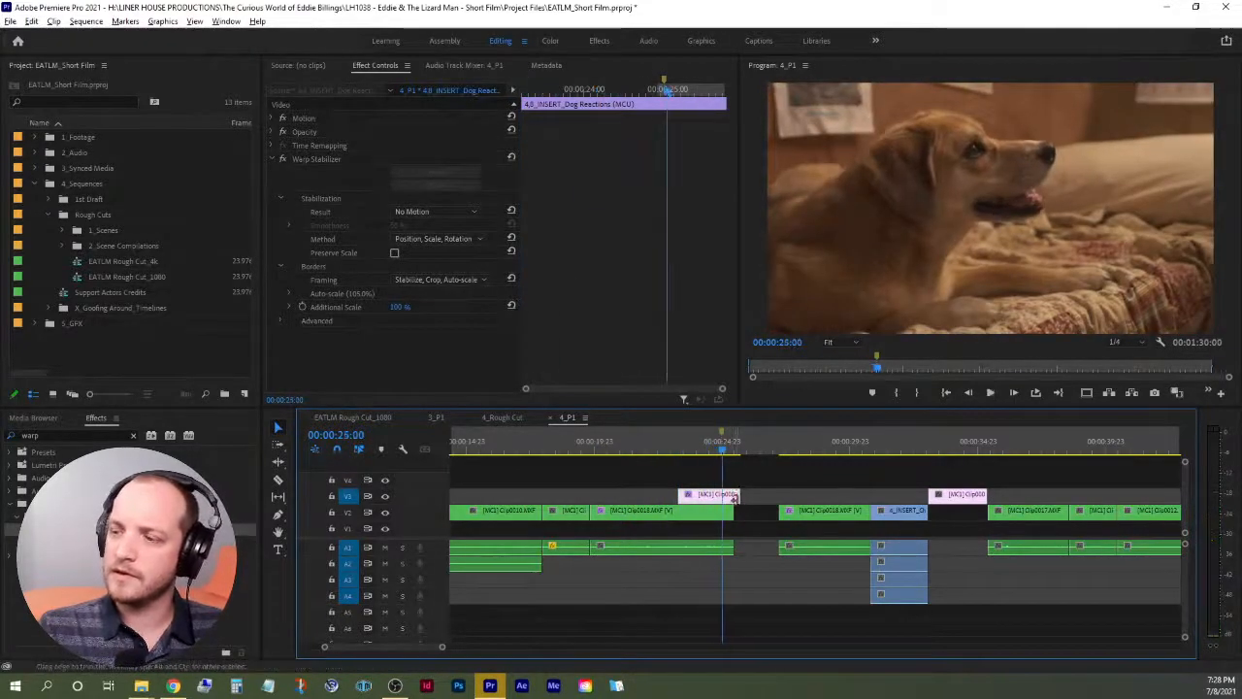
key(shift+k)
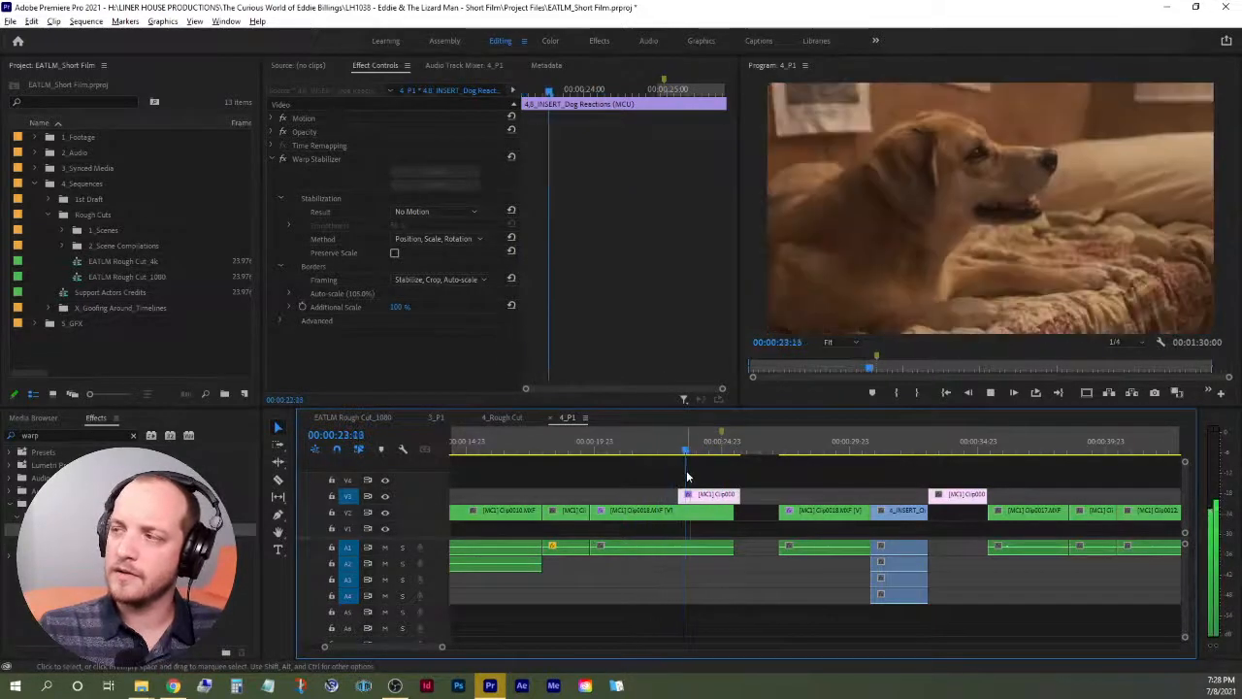
key(shift+k)
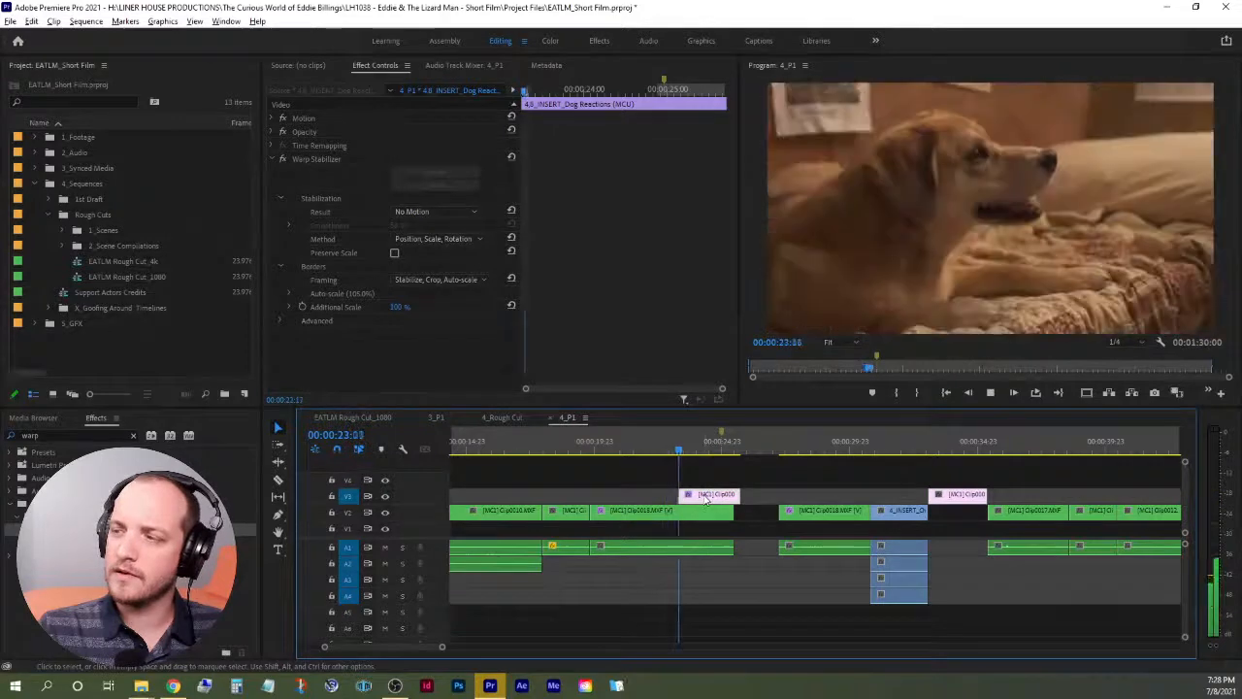
key(space)
Reposition the dog reaction on V3 to start at 00:00:23:15 and play the cut into it.
drag(707, 498, 744, 497)
key(shift+k)
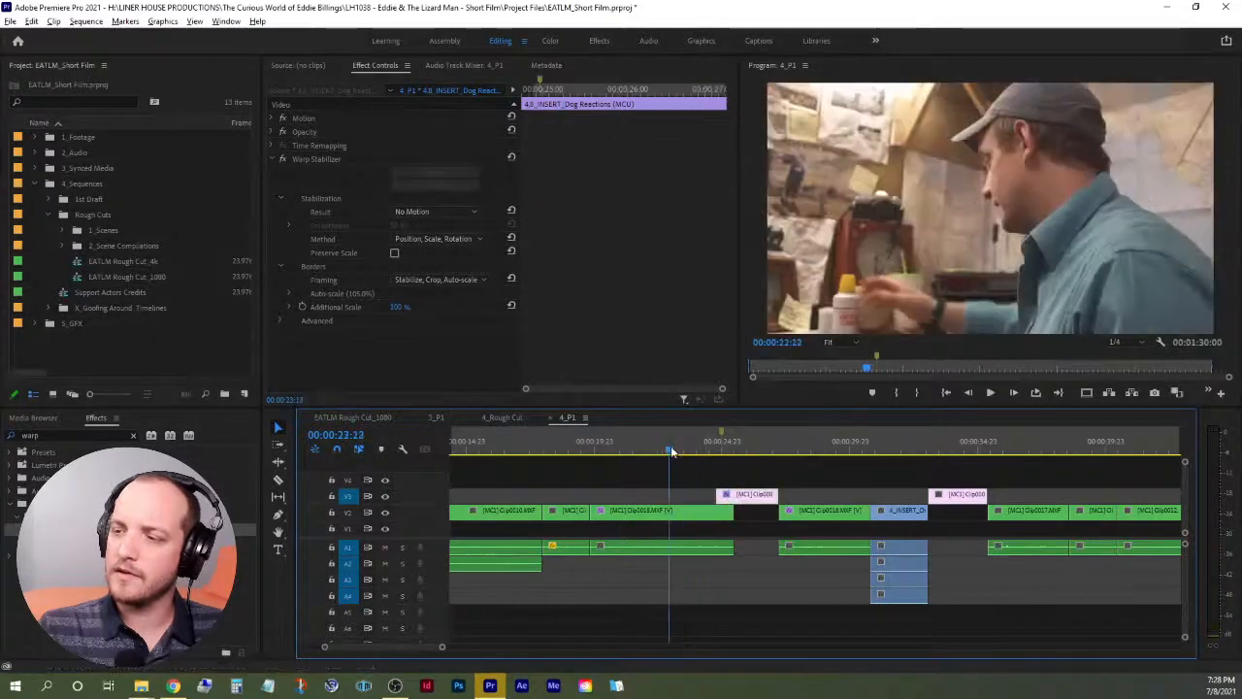
key(space)
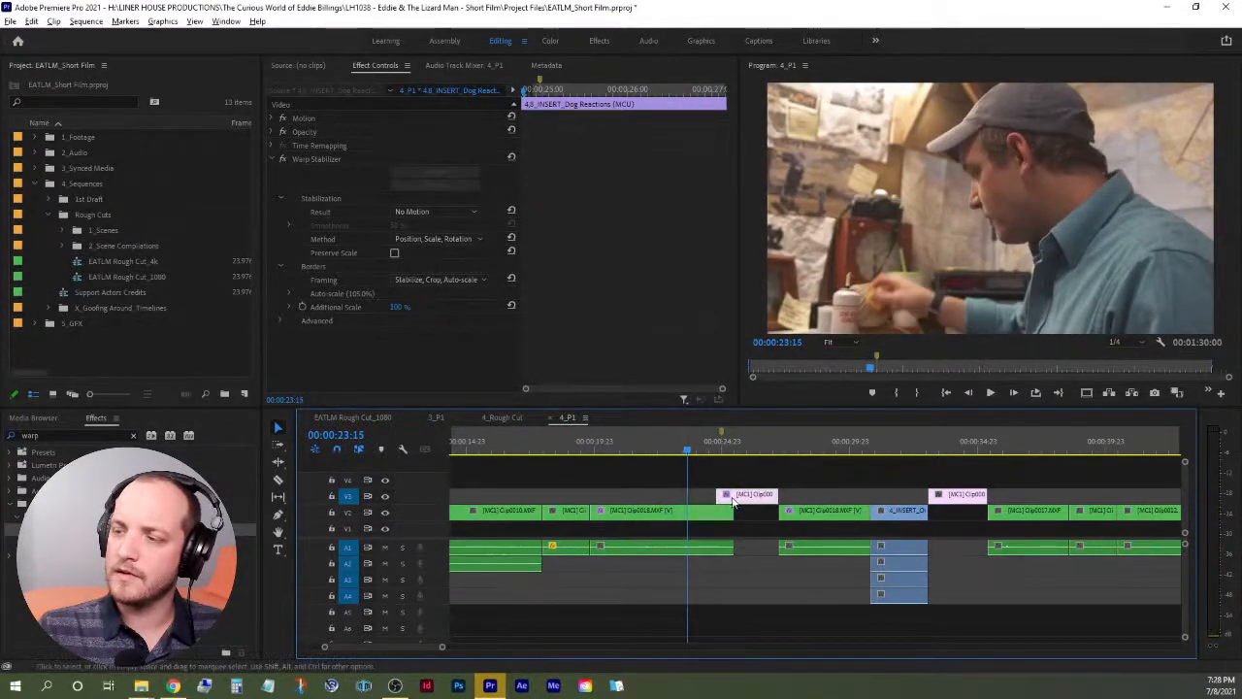
drag(733, 499, 703, 499)
key(shift+k)
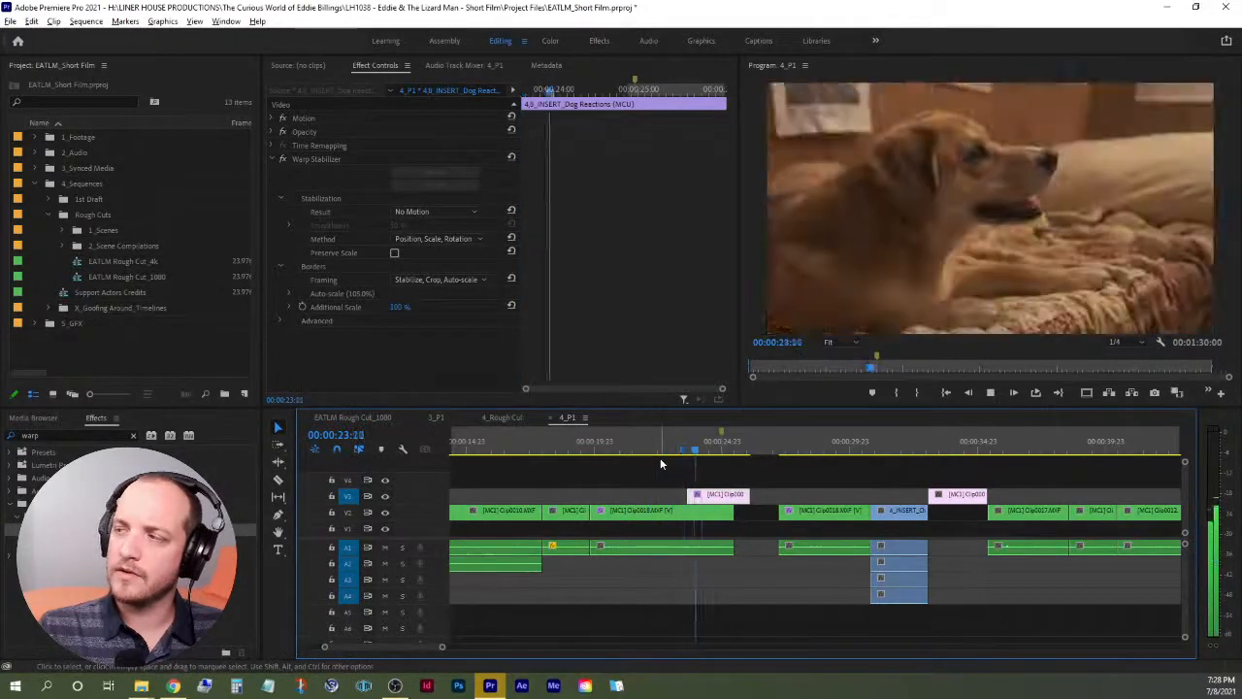
key(space)
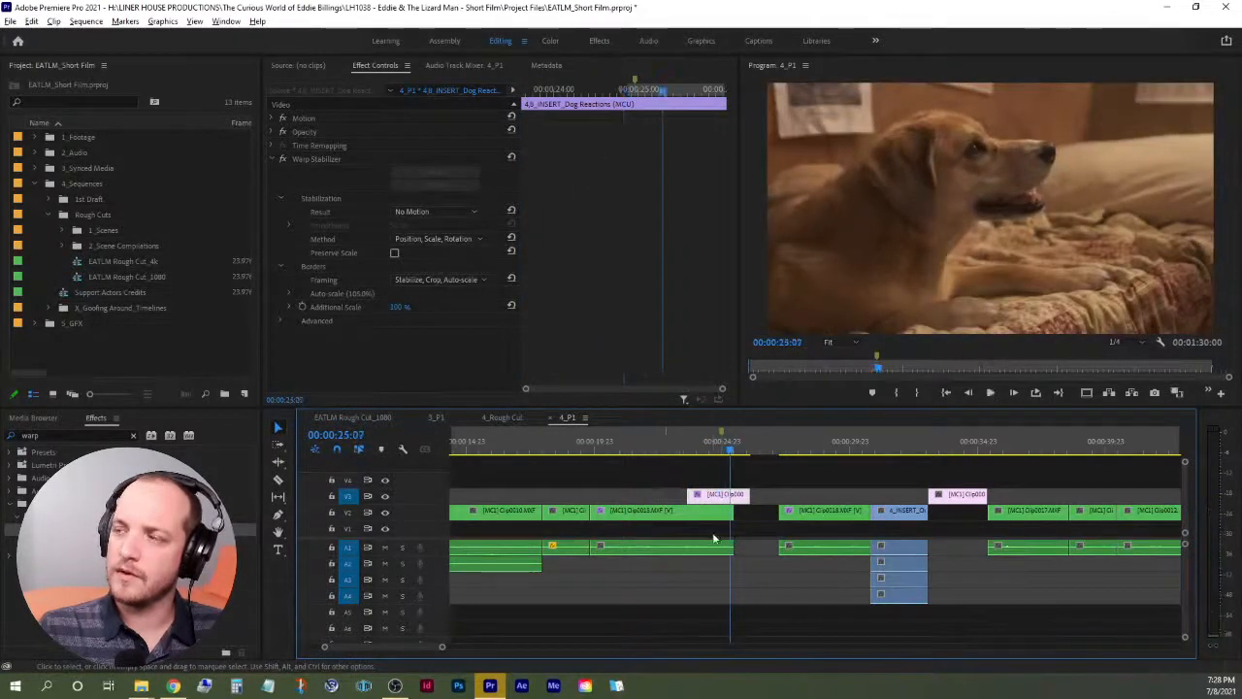
Trim the end of the first desk shot half to 00:00:25:07 and play the start of the second half.
drag(734, 513, 730, 512)
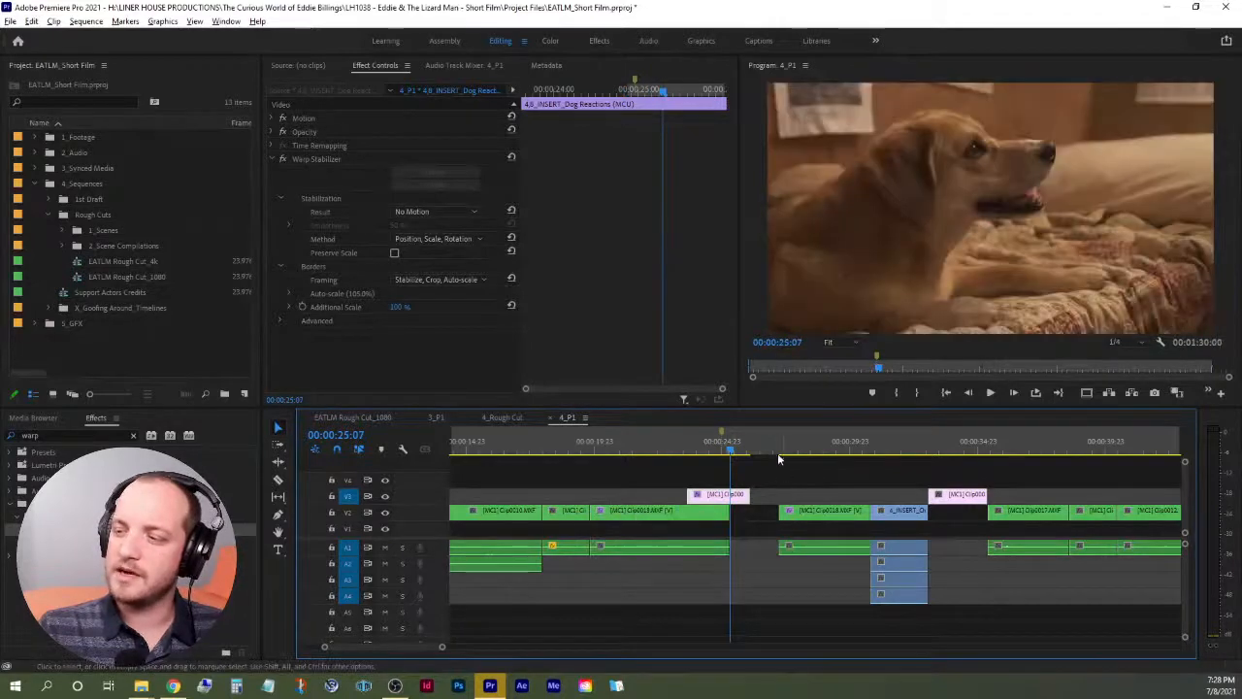
click(777, 454)
key(space)
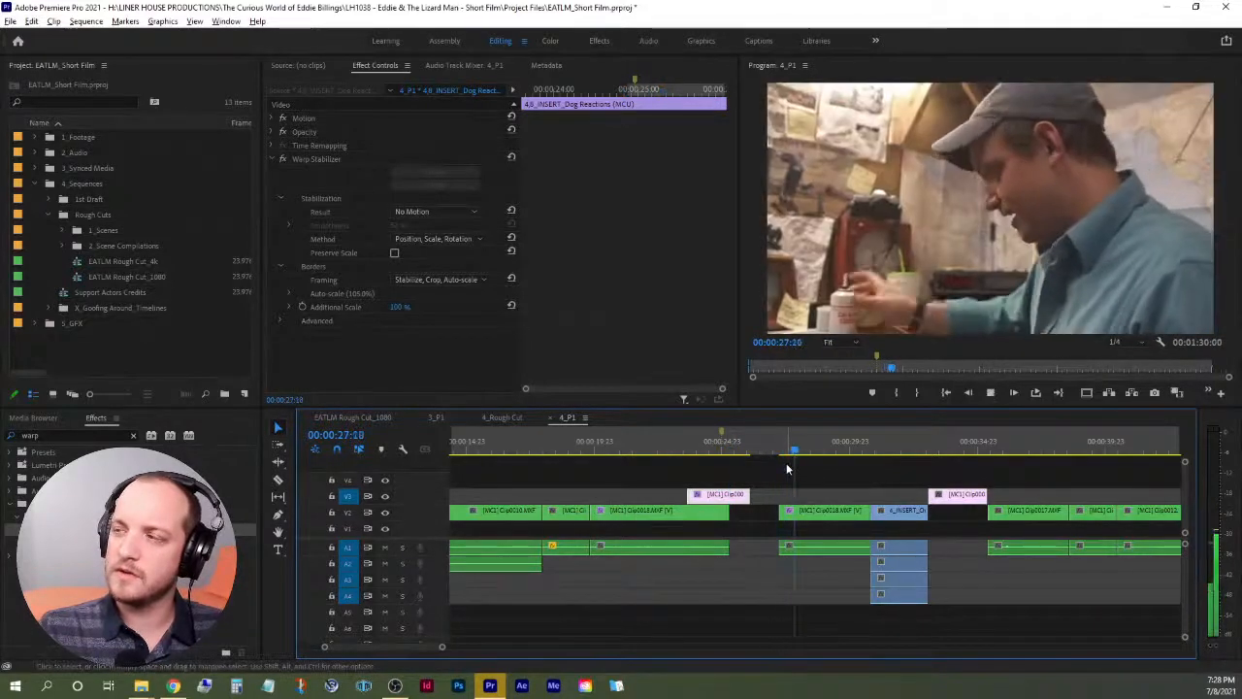
click(778, 446)
key(space)
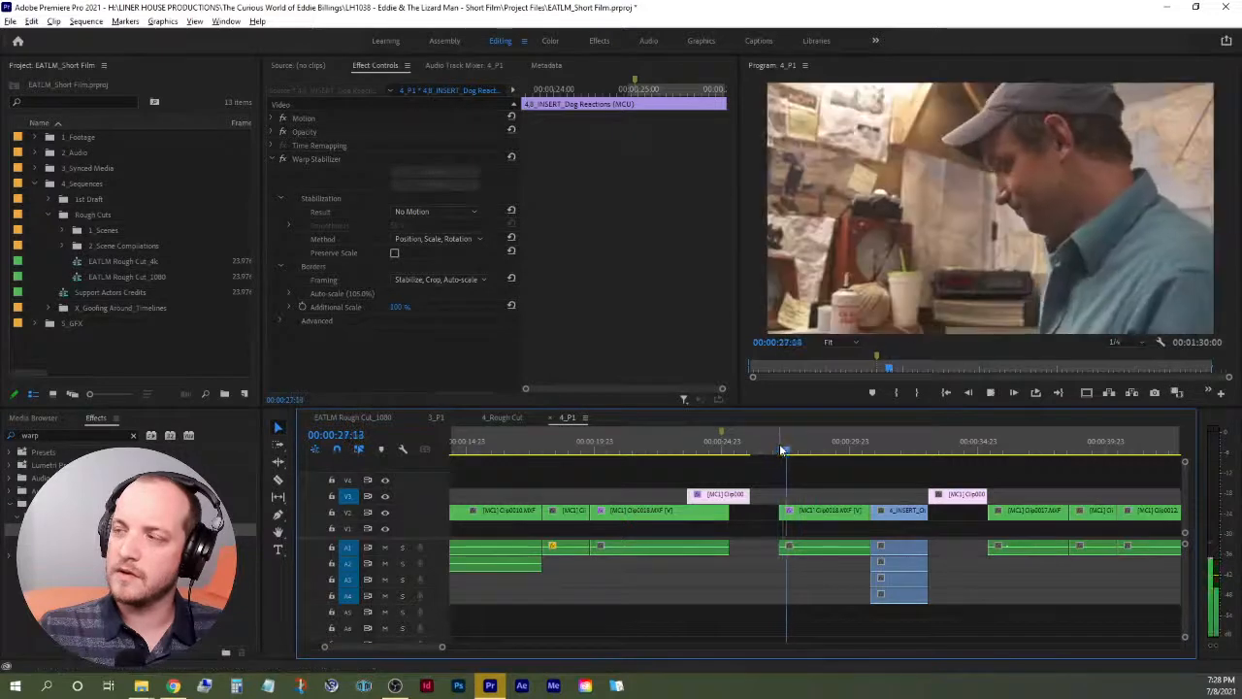
Trim the start of the second desk shot half to 00:00:27:15 and shift it and its adjoining insert and V3 clip back against the dog reaction.
key(space)
drag(797, 449, 792, 452)
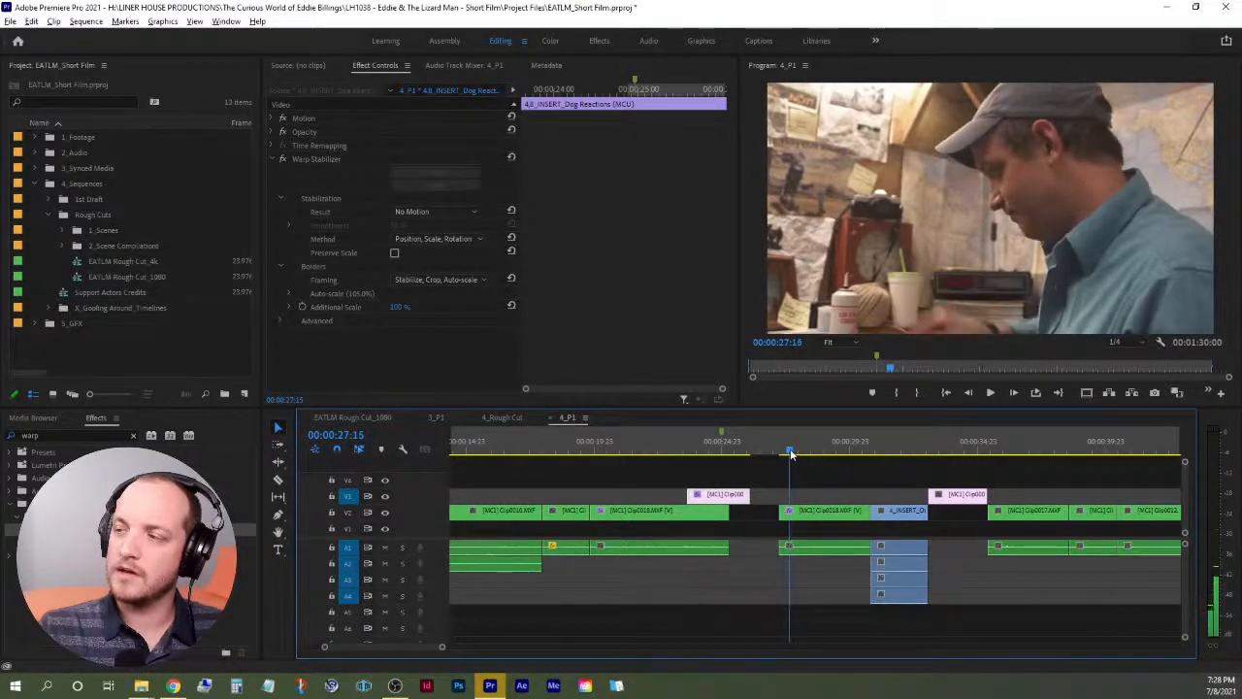
drag(780, 511, 790, 517)
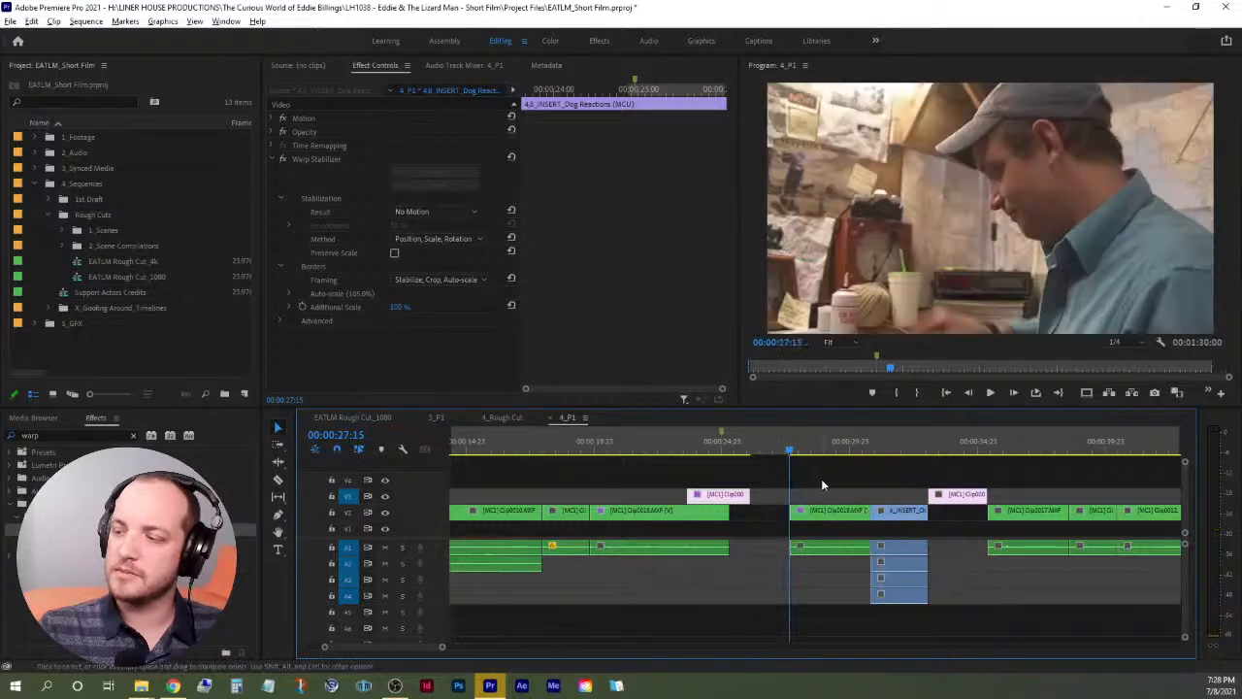
drag(824, 478, 966, 601)
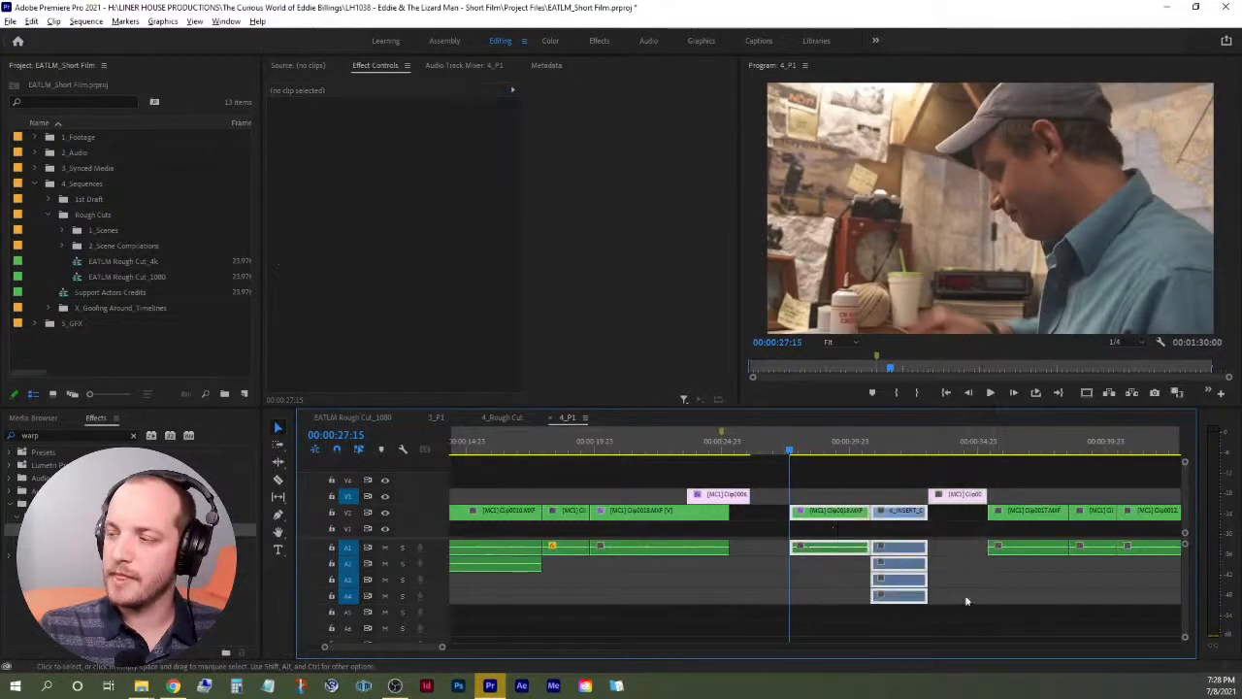
drag(827, 515, 788, 518)
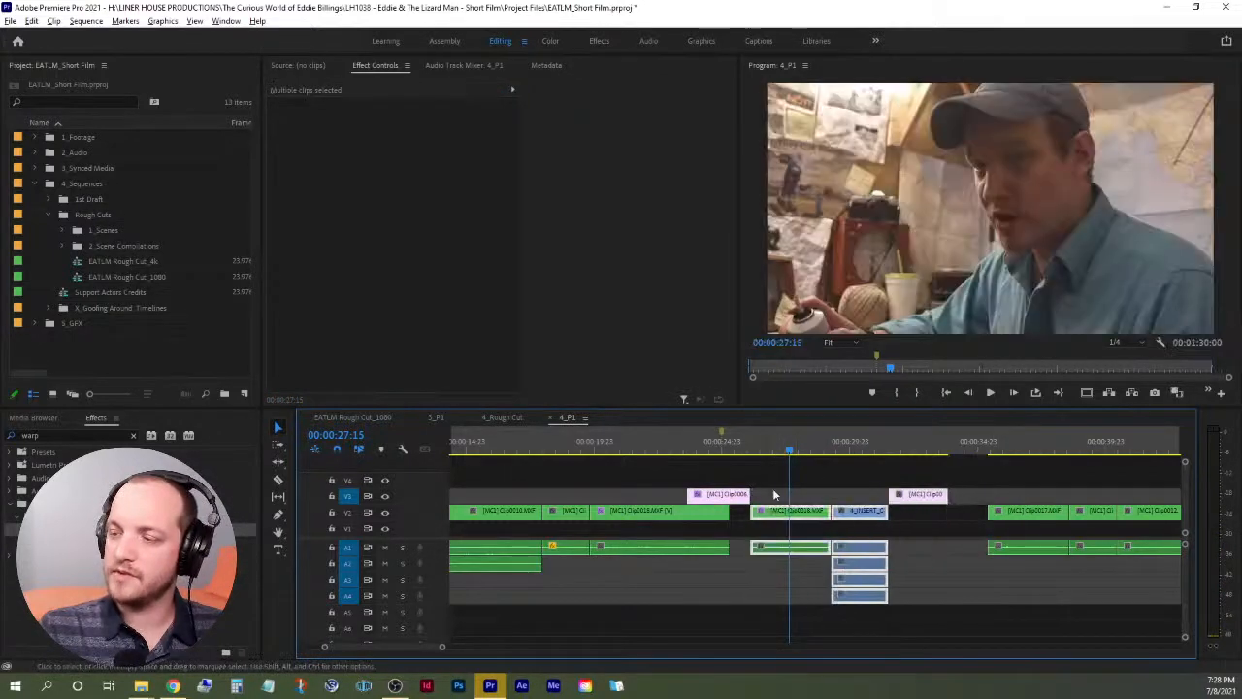
click(775, 496)
Unlink the second desk shot half and extend its A1 audio start back to the end of the first half's audio.
click(758, 549)
right_click(773, 548)
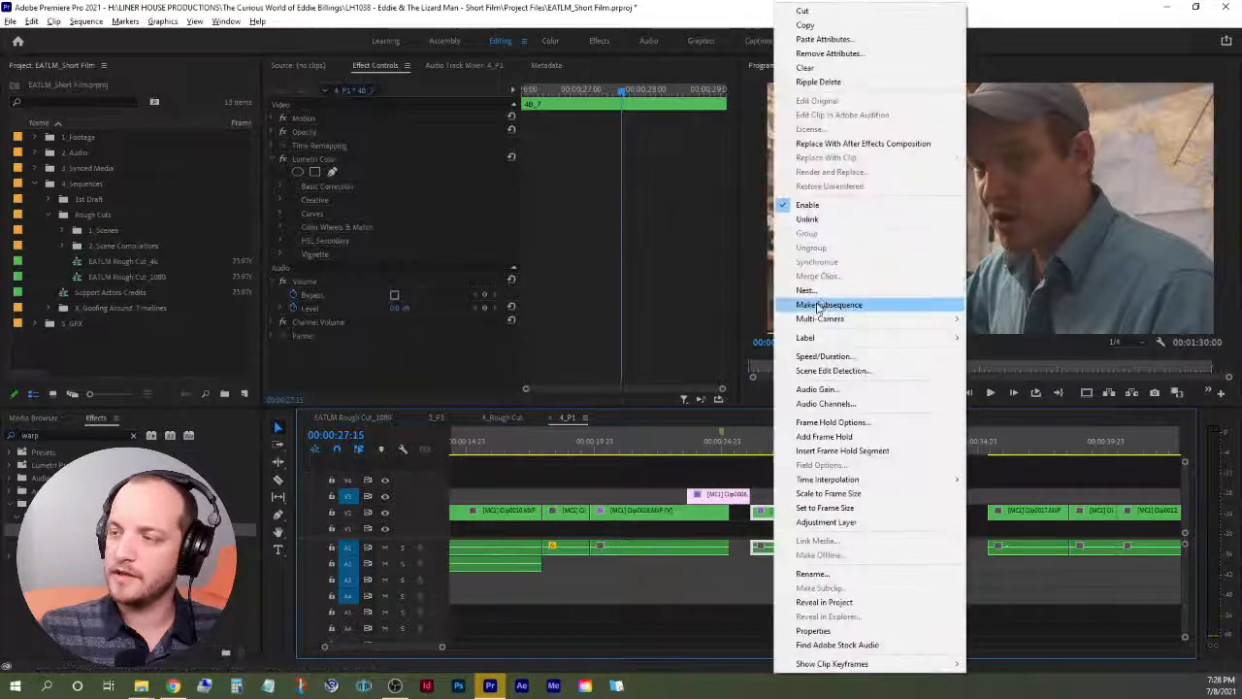
click(809, 219)
drag(754, 547, 730, 549)
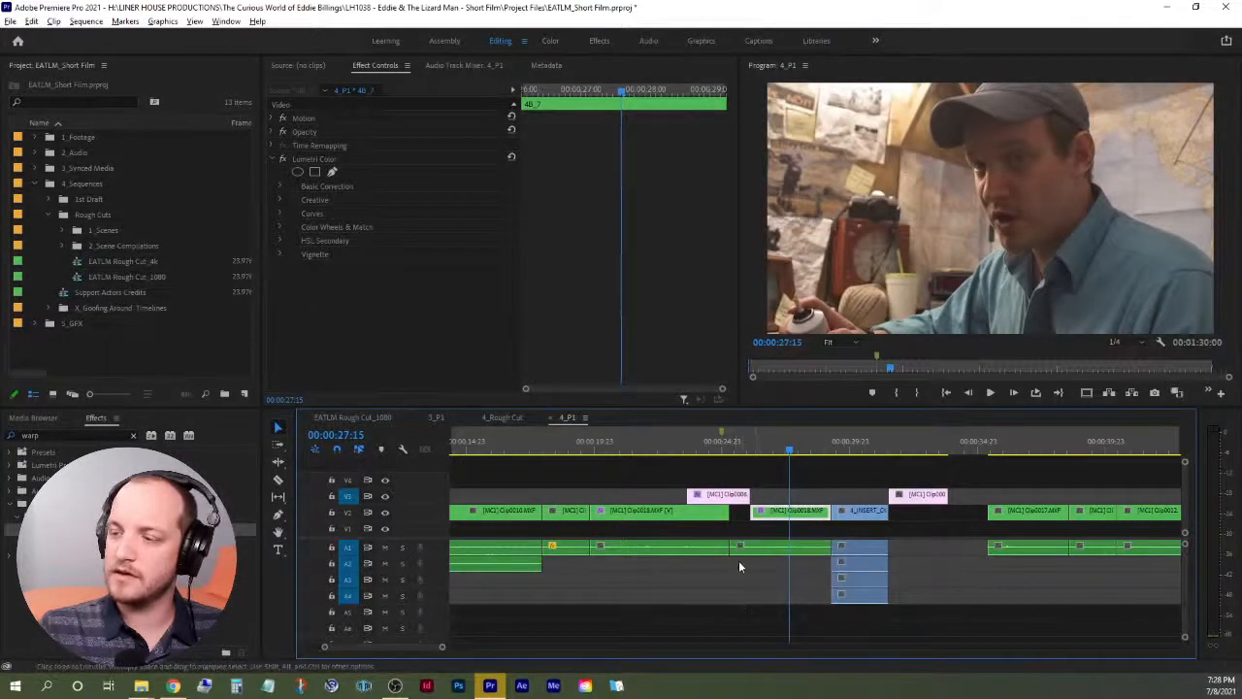
click(743, 563)
Roll the A1 cut between the desk shot halves slightly later, extending the first half, and play through the dog reaction.
click(649, 446)
key(space)
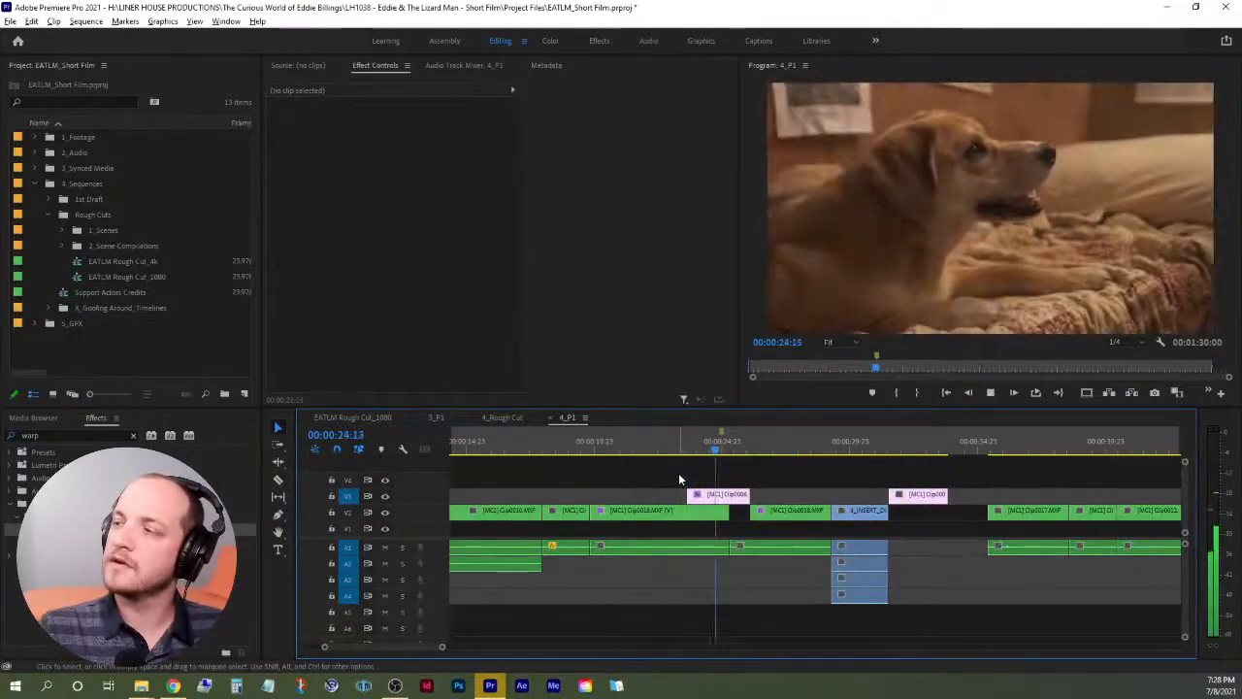
key(space)
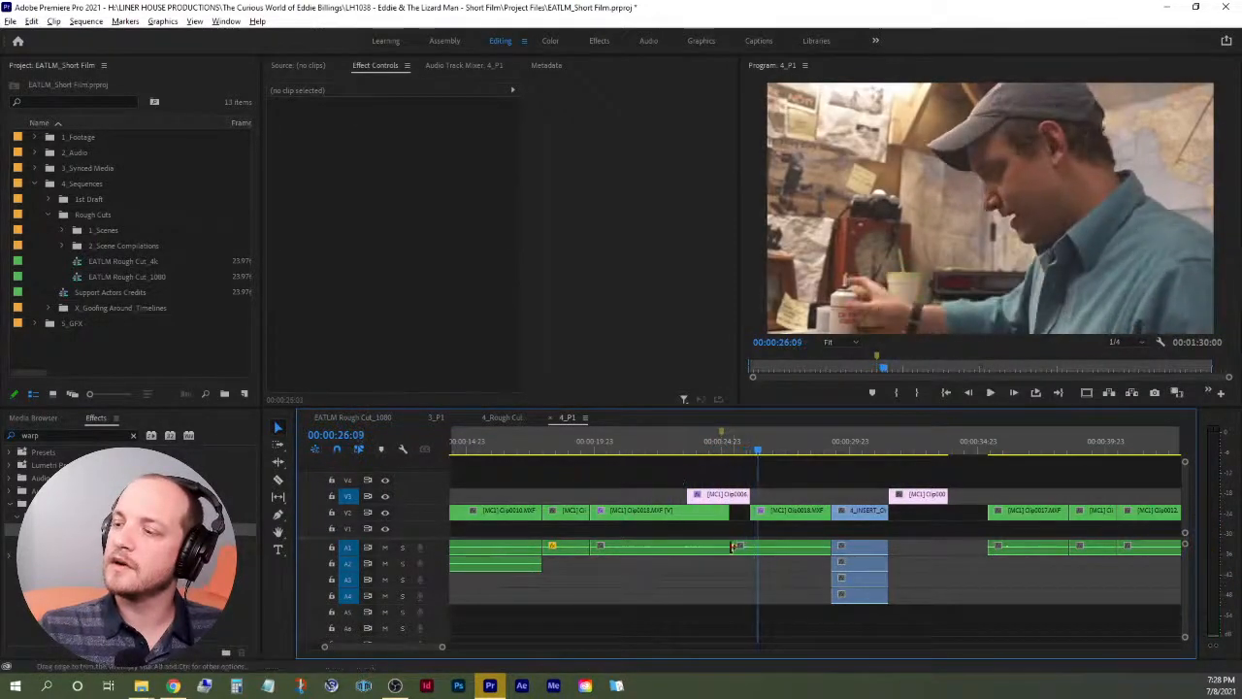
drag(729, 548, 749, 575)
click(732, 550)
click(731, 561)
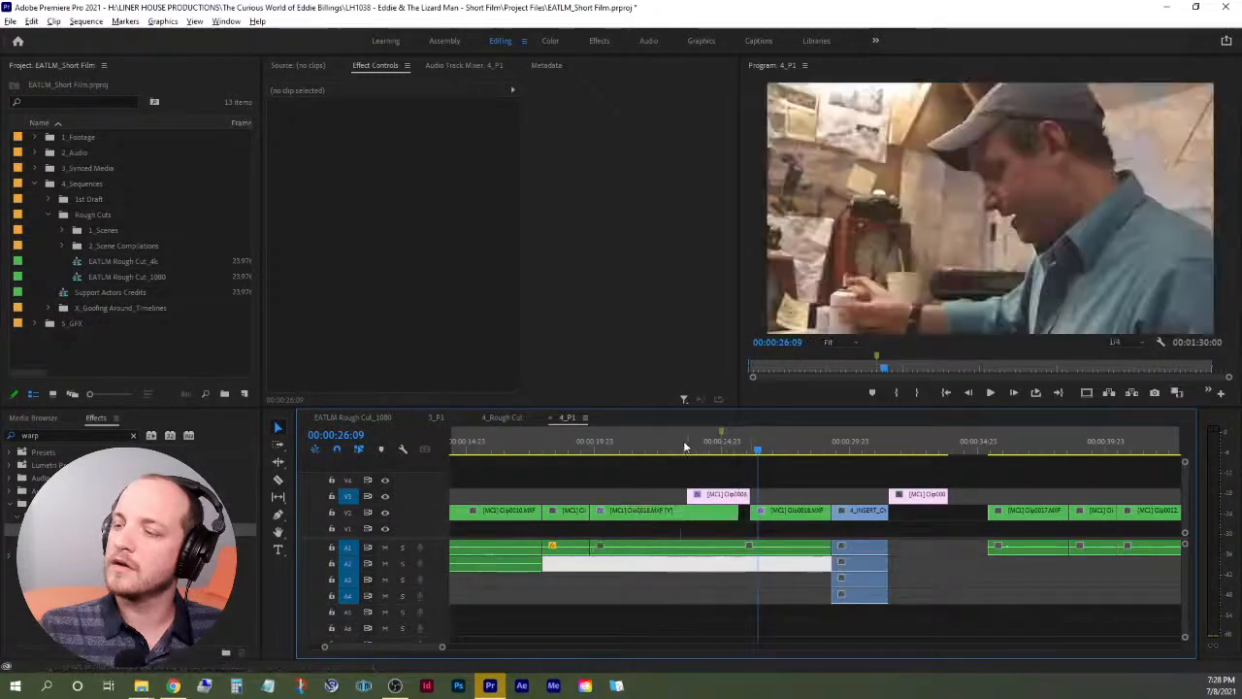
click(691, 442)
key(space)
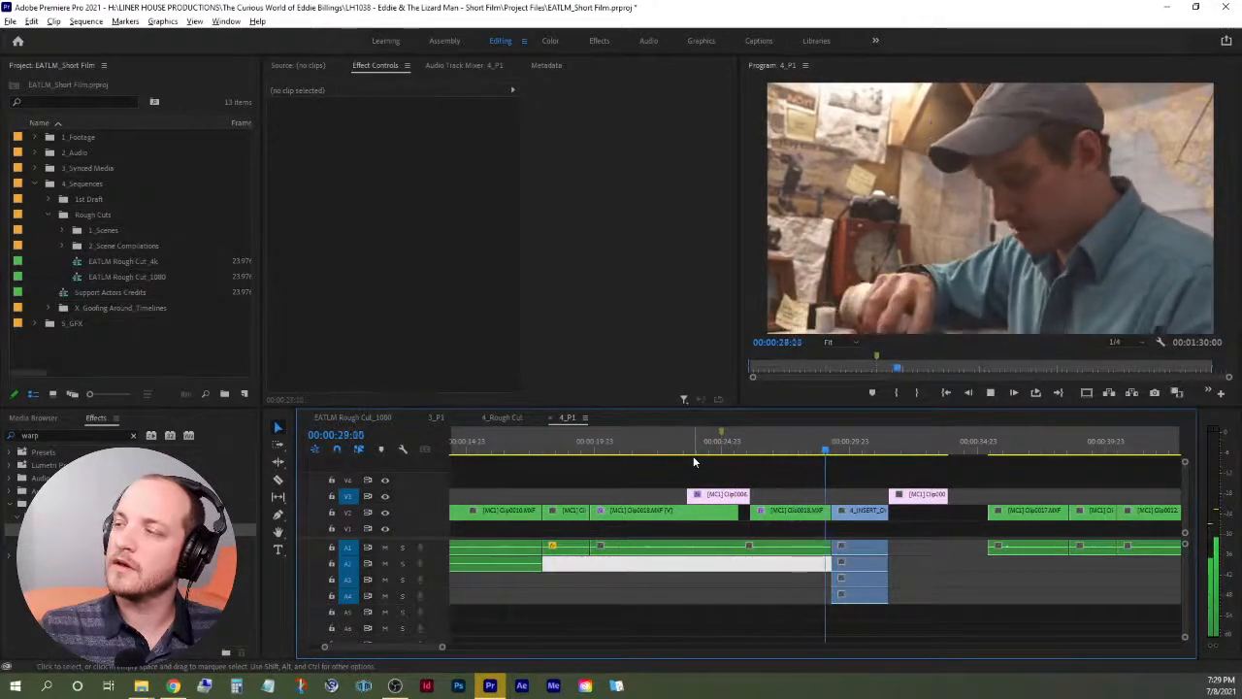
key(space)
Save the project and replay the first desk shot half to judge the cut into the dog reaction.
click(576, 449)
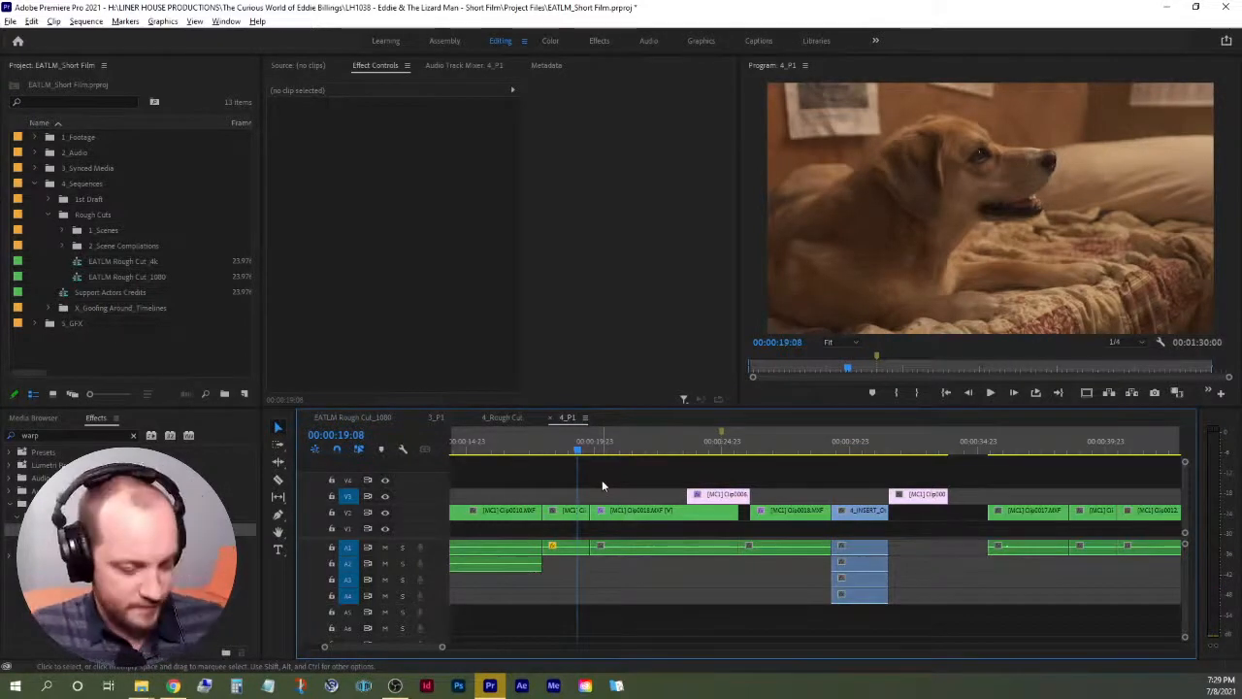
key(ctrl+s)
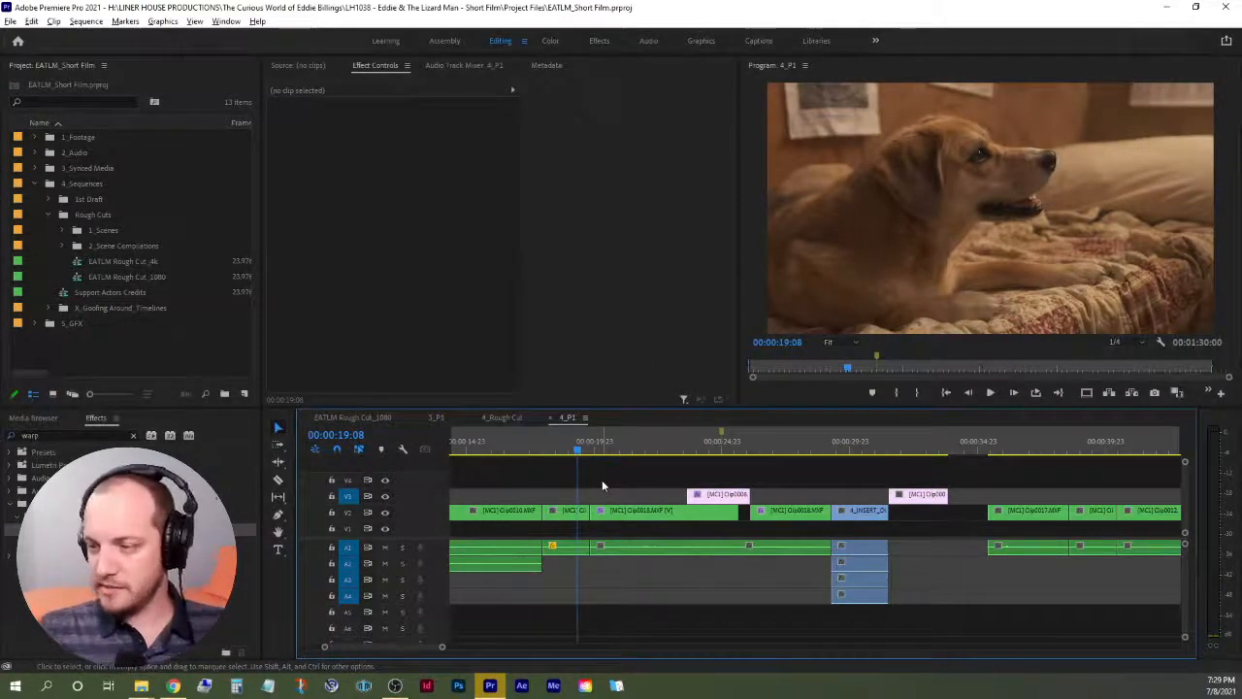
key(space)
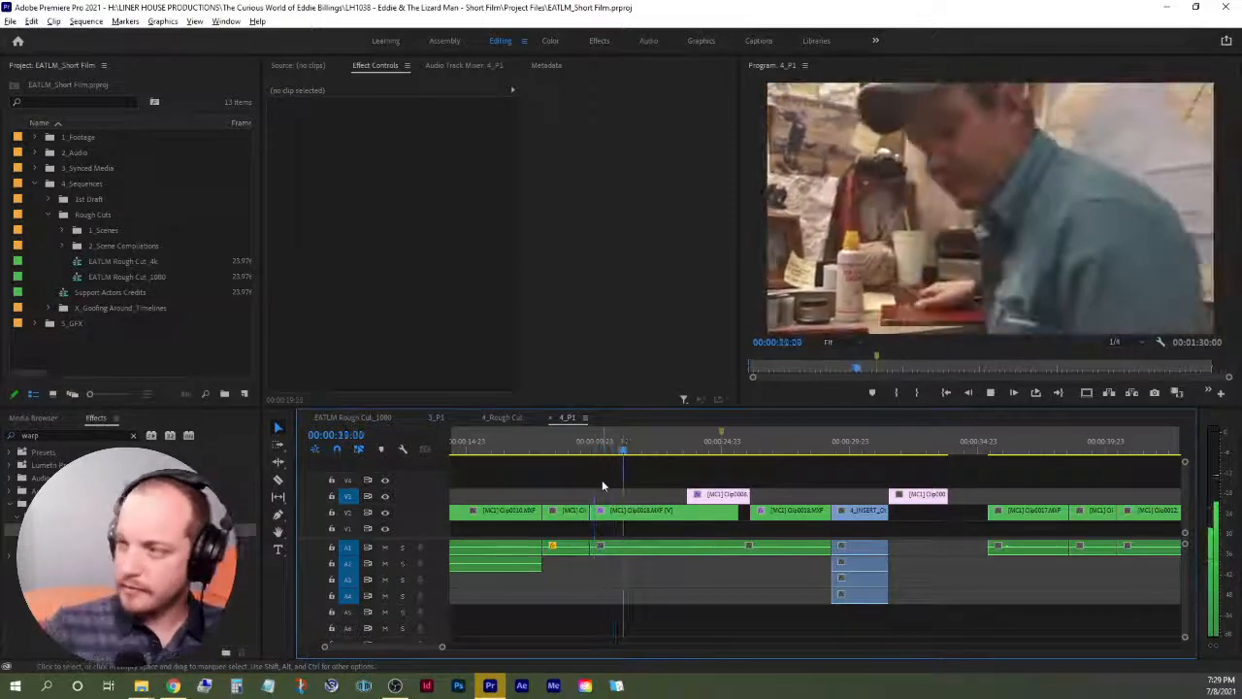
key(space)
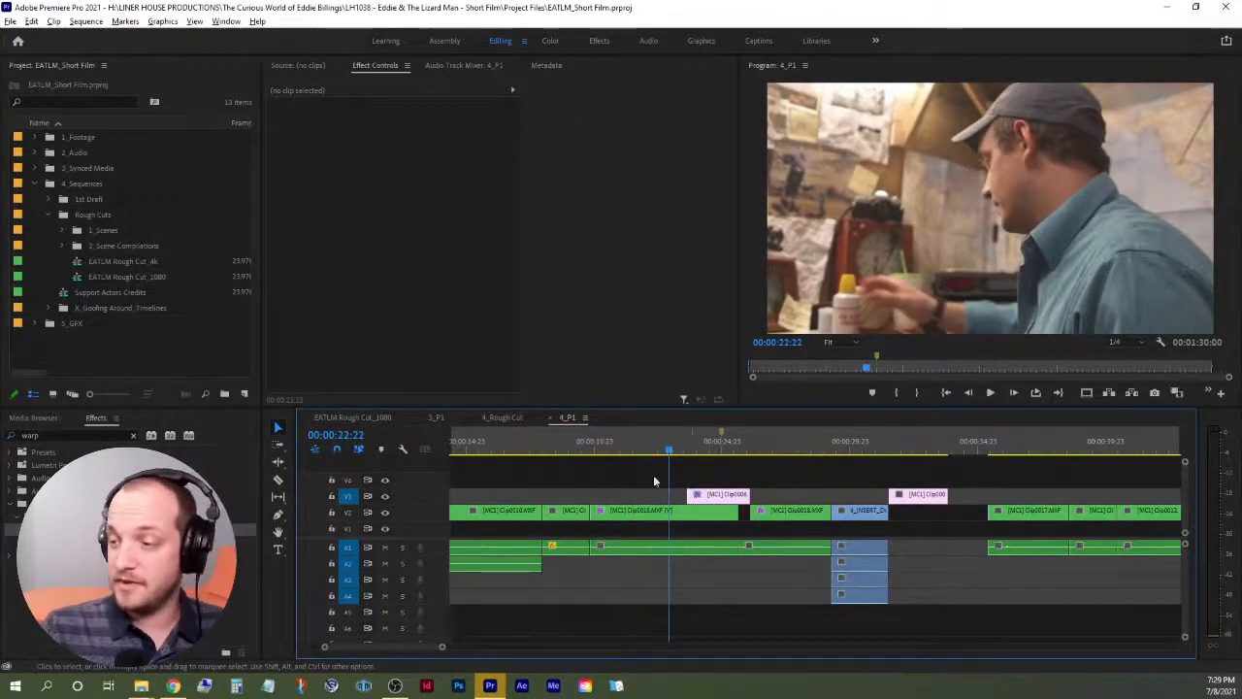
click(628, 456)
key(space)
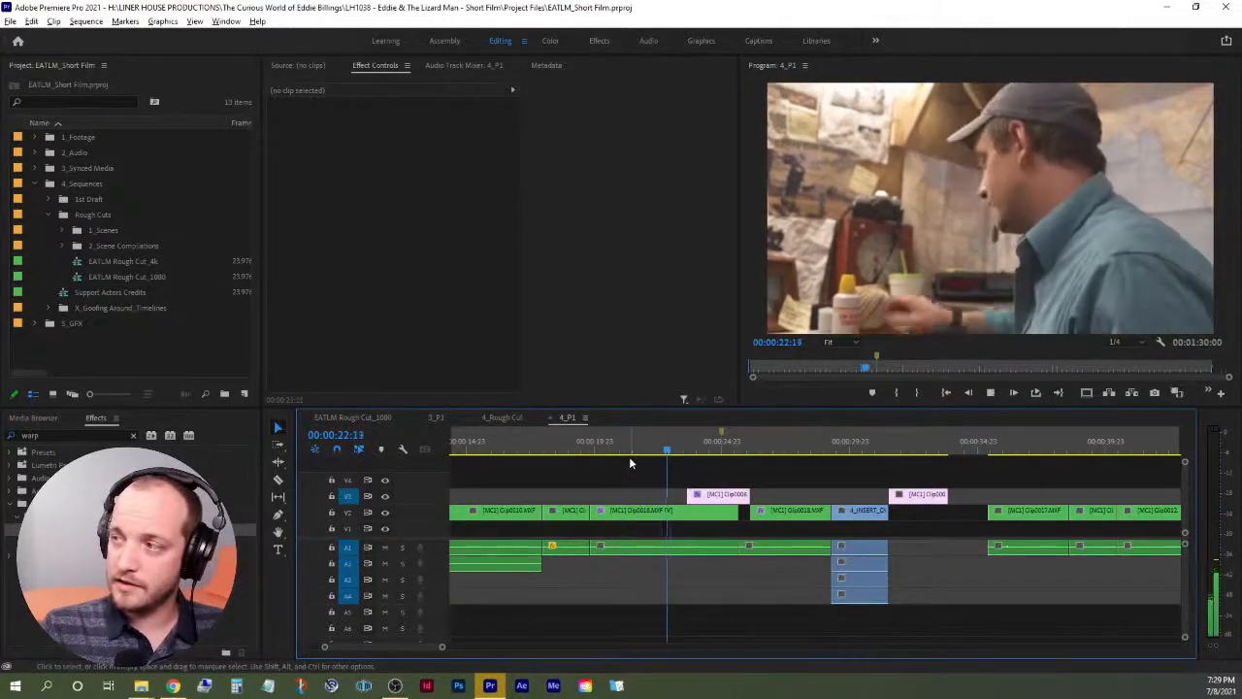
click(640, 451)
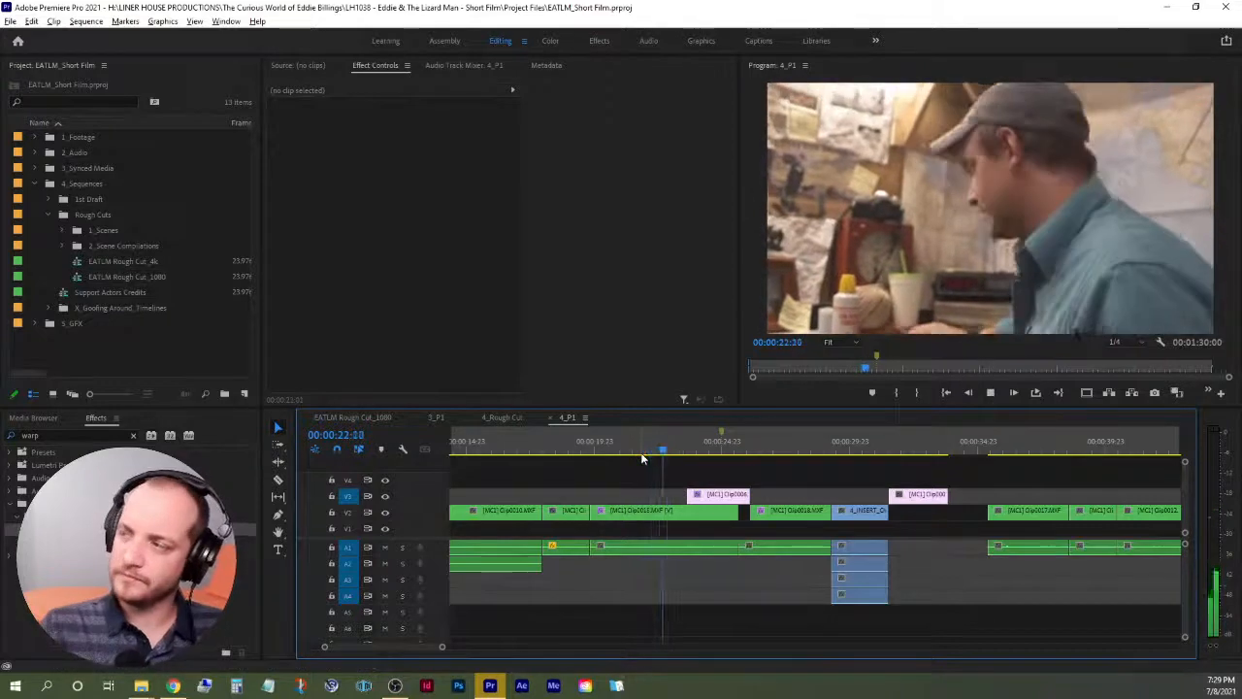
Try moving the dog reaction on V3 earlier to start at 00:00:22:20 and play the cut into it.
drag(708, 501, 688, 502)
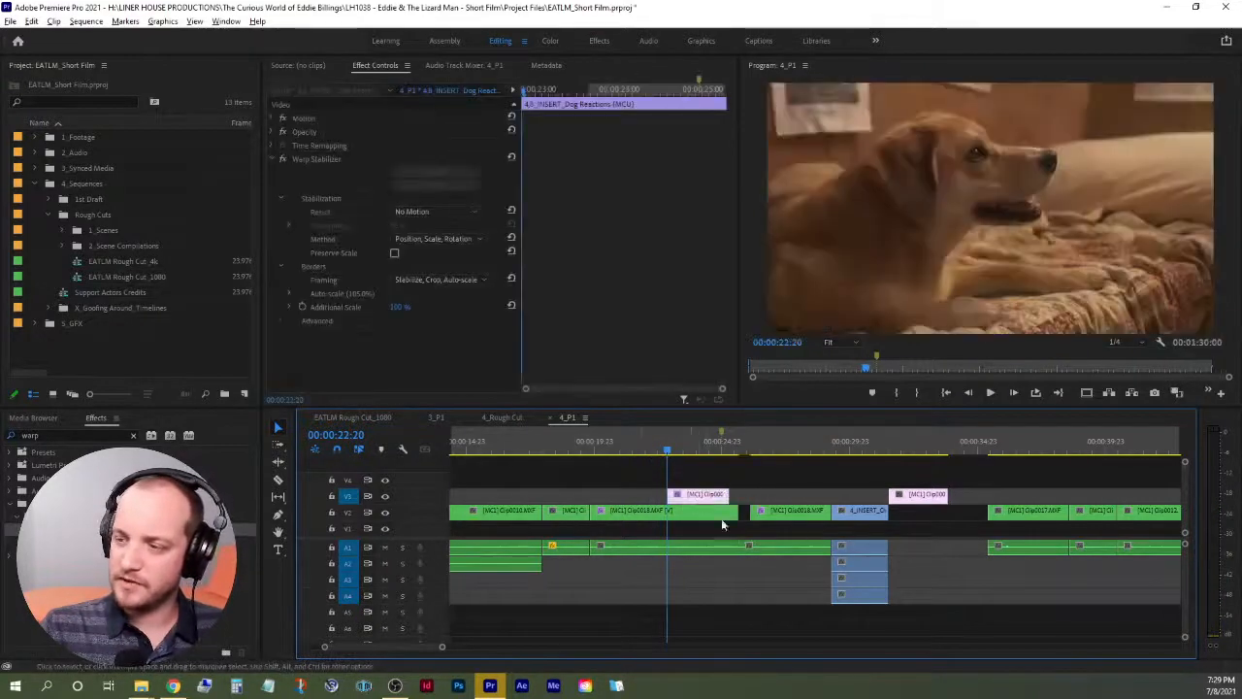
click(594, 448)
click(615, 467)
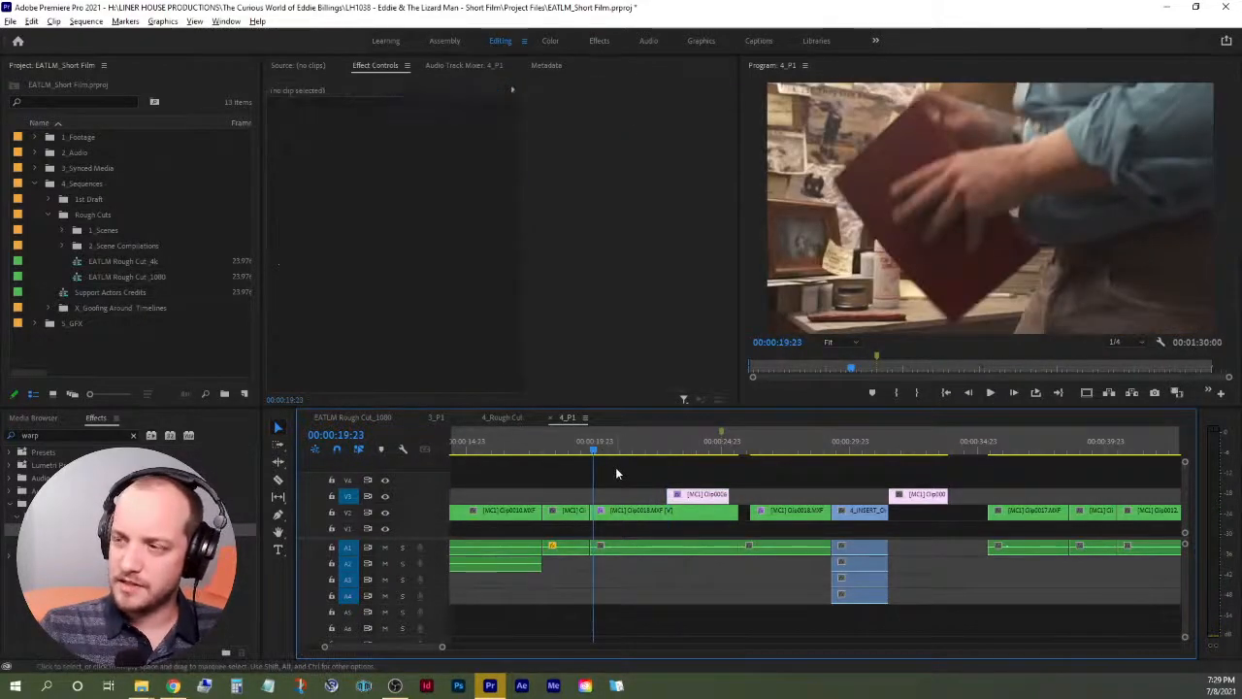
key(space)
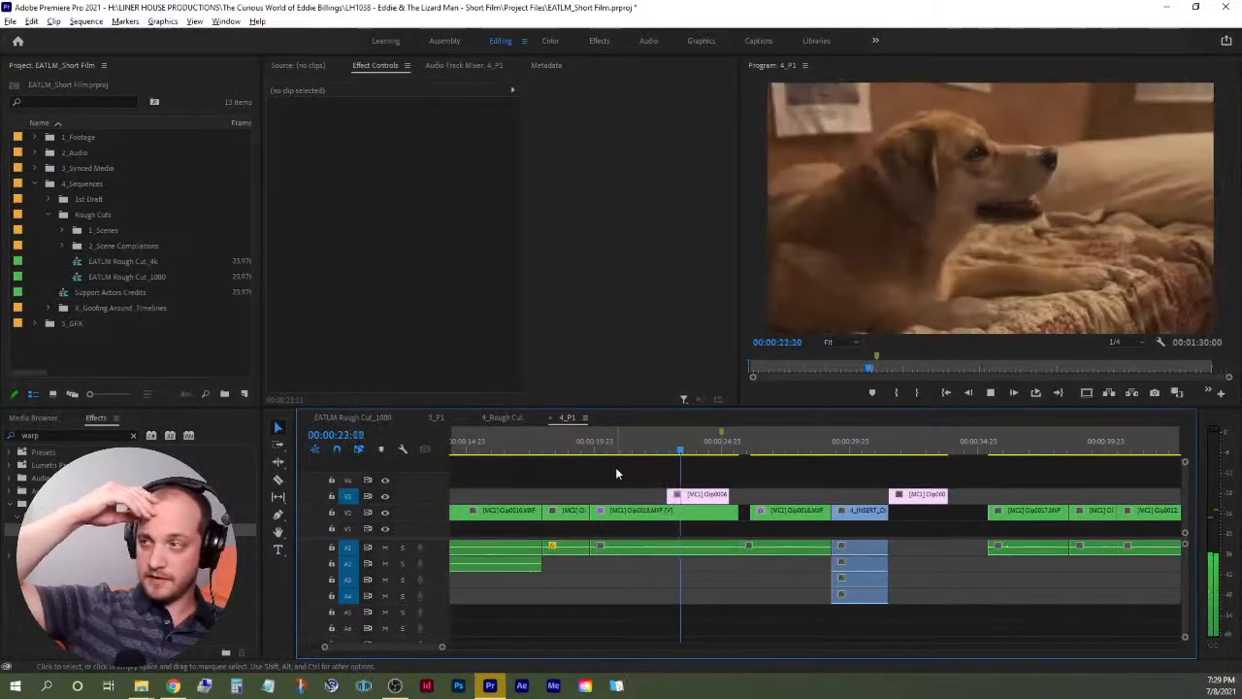
key(space)
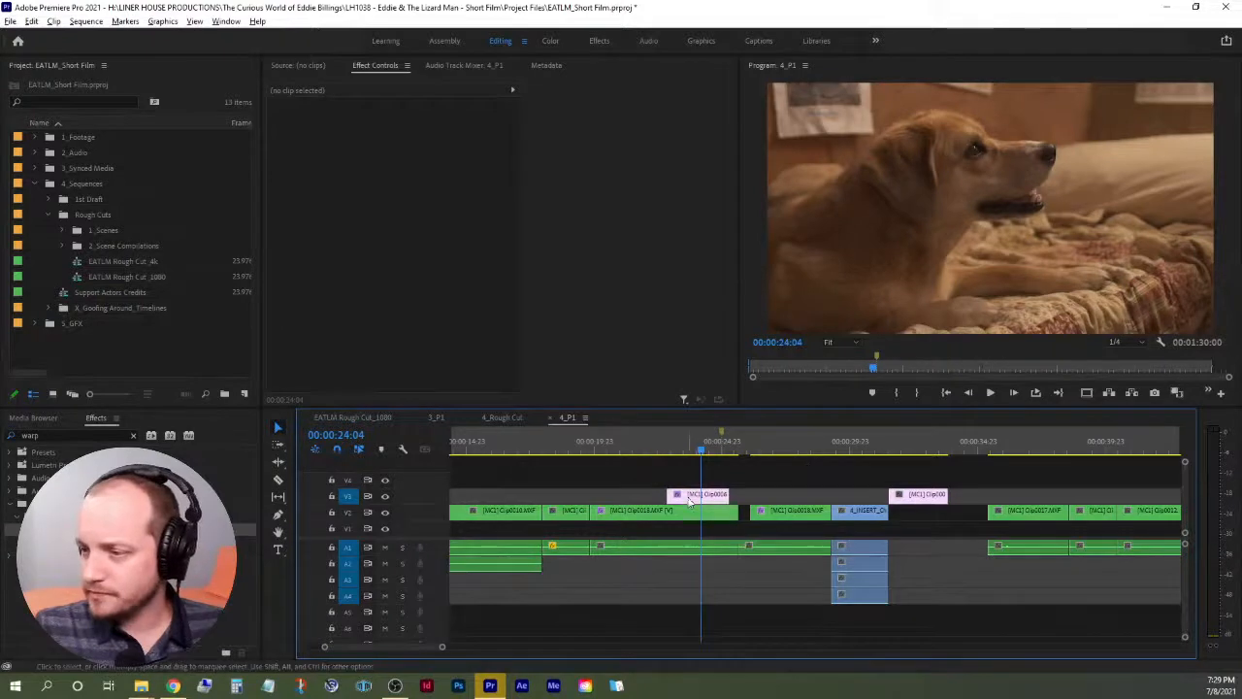
Try moving the dog reaction on V3 to start at 00:00:24:04 and replay the action leading into it.
drag(691, 500, 721, 498)
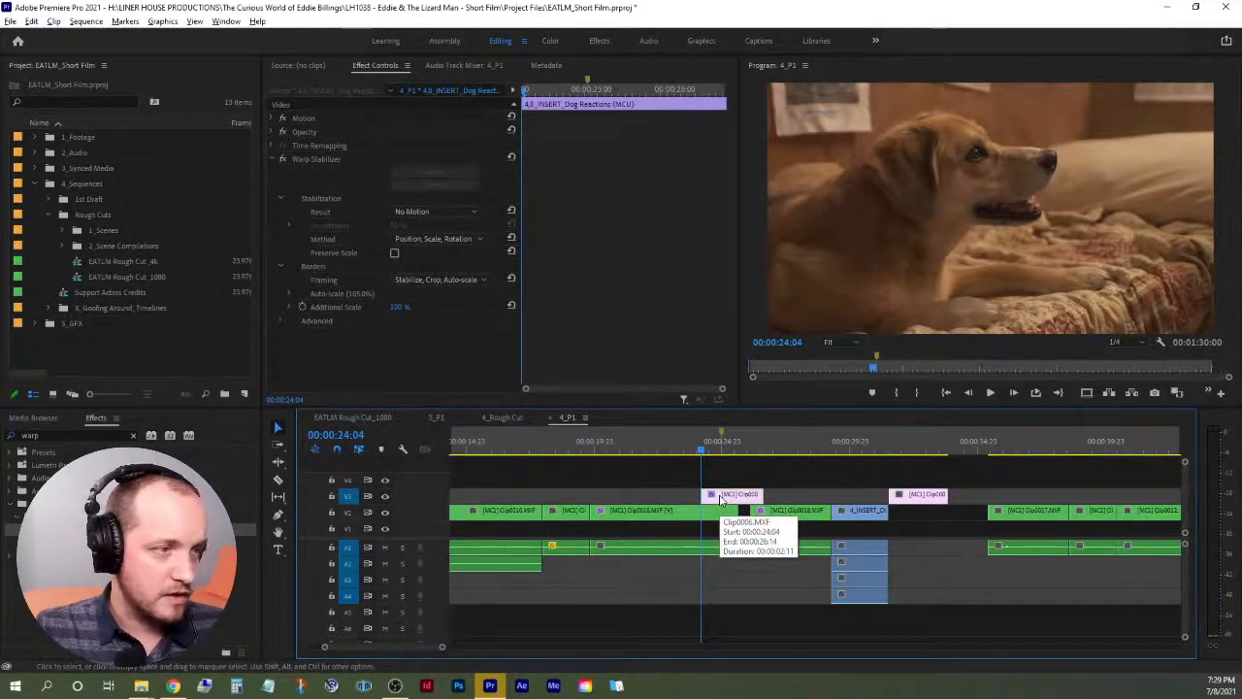
click(603, 450)
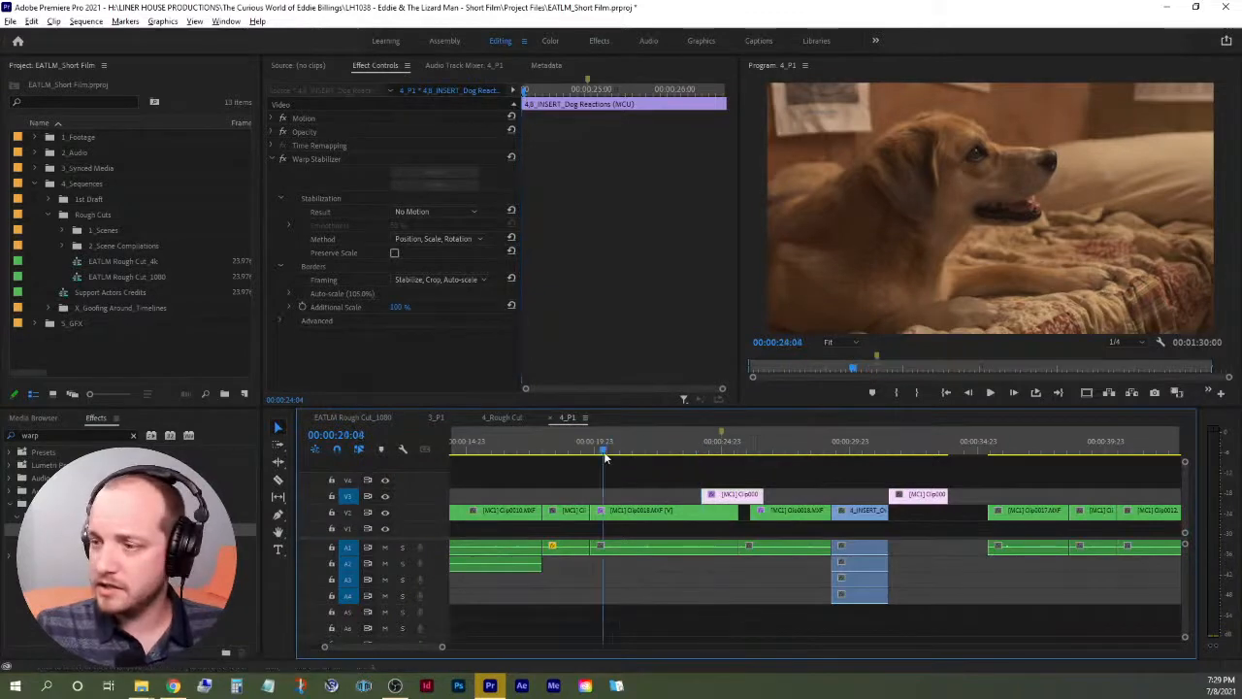
click(627, 487)
key(space)
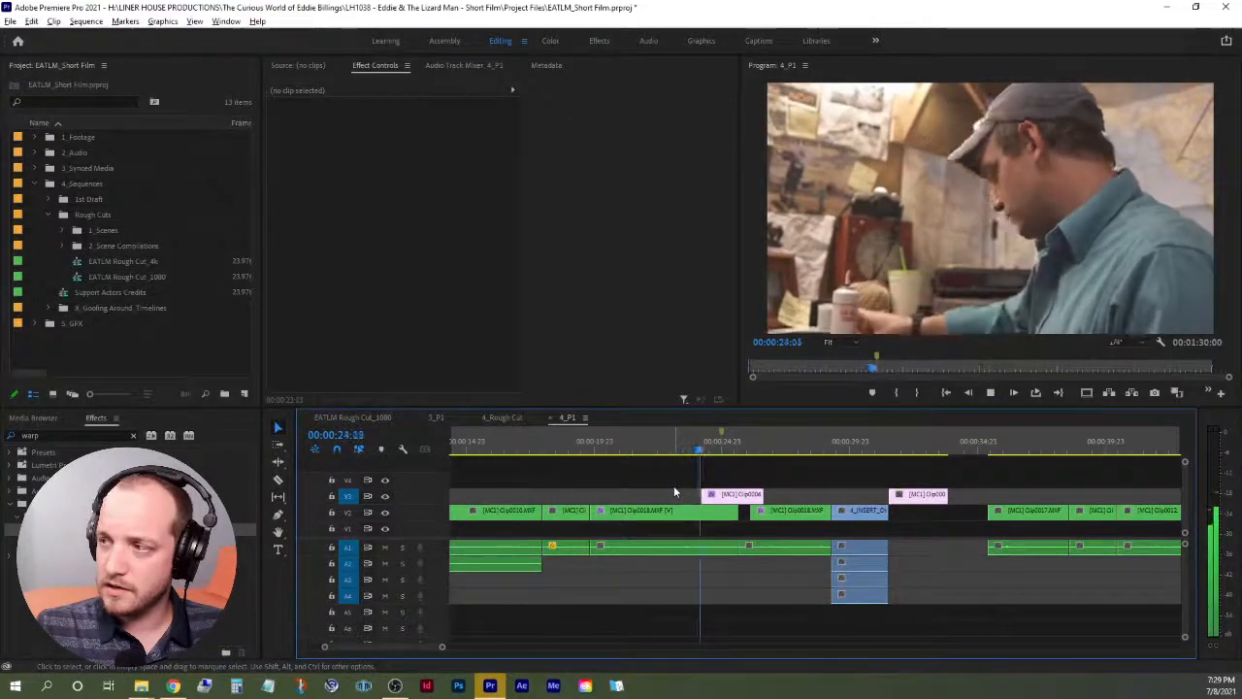
key(space)
click(691, 451)
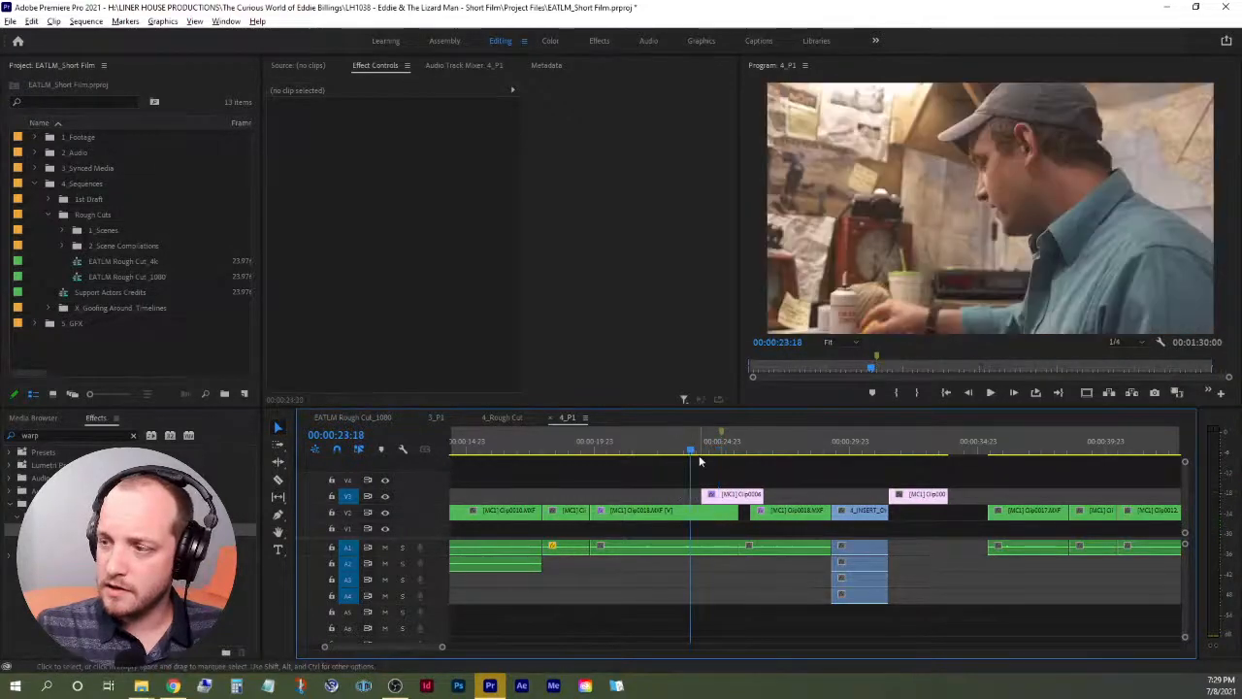
key(space)
key(space)
Try shifting the dog reaction on V3 slightly past 00:00:24:04 and replay the first desk shot half into it.
drag(724, 502, 741, 501)
click(653, 449)
click(693, 482)
key(space)
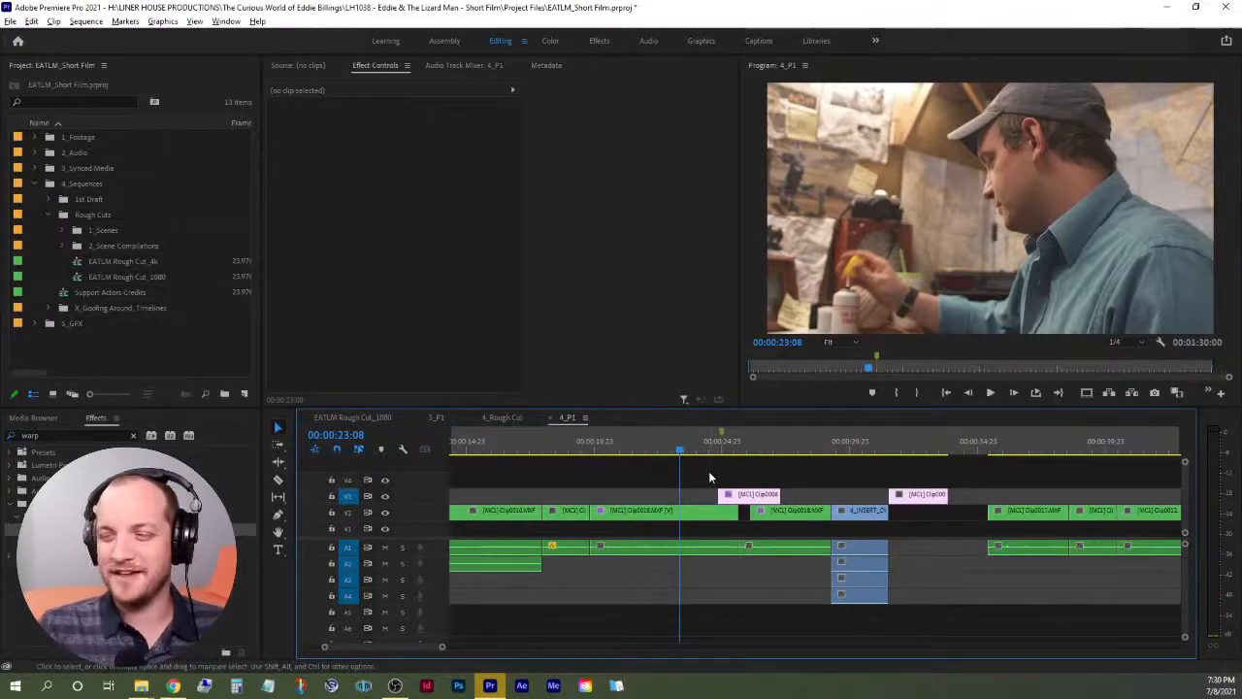
click(626, 450)
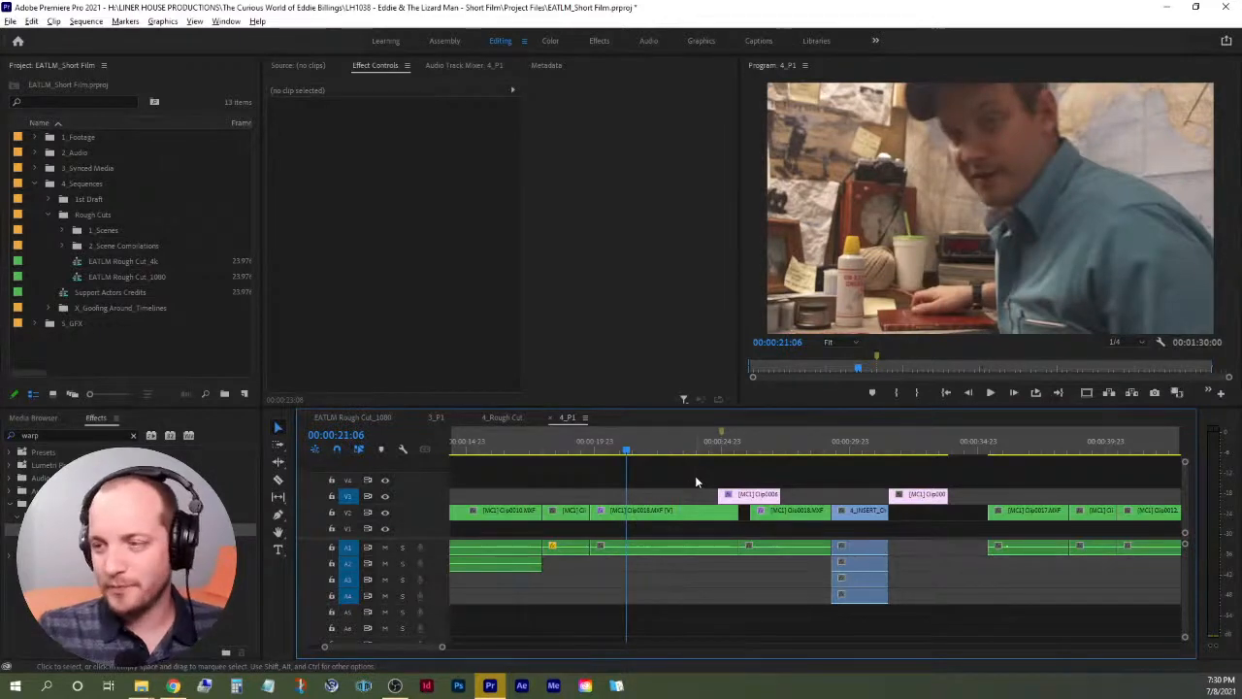
key(space)
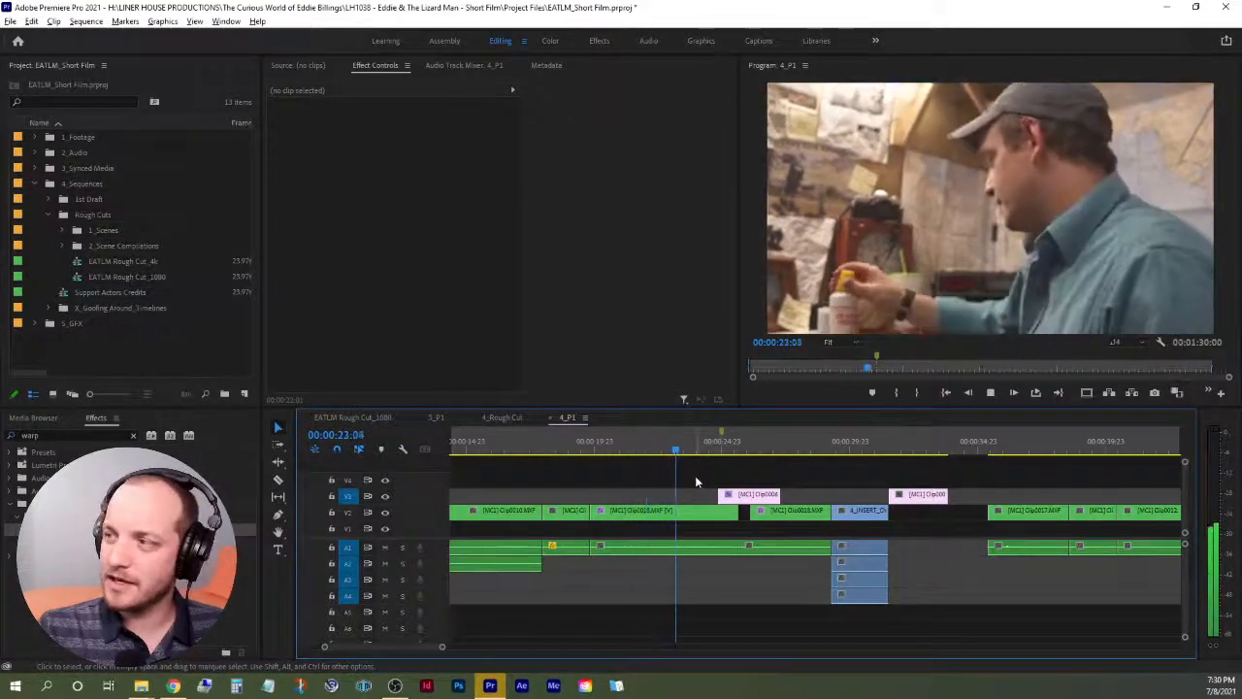
key(space)
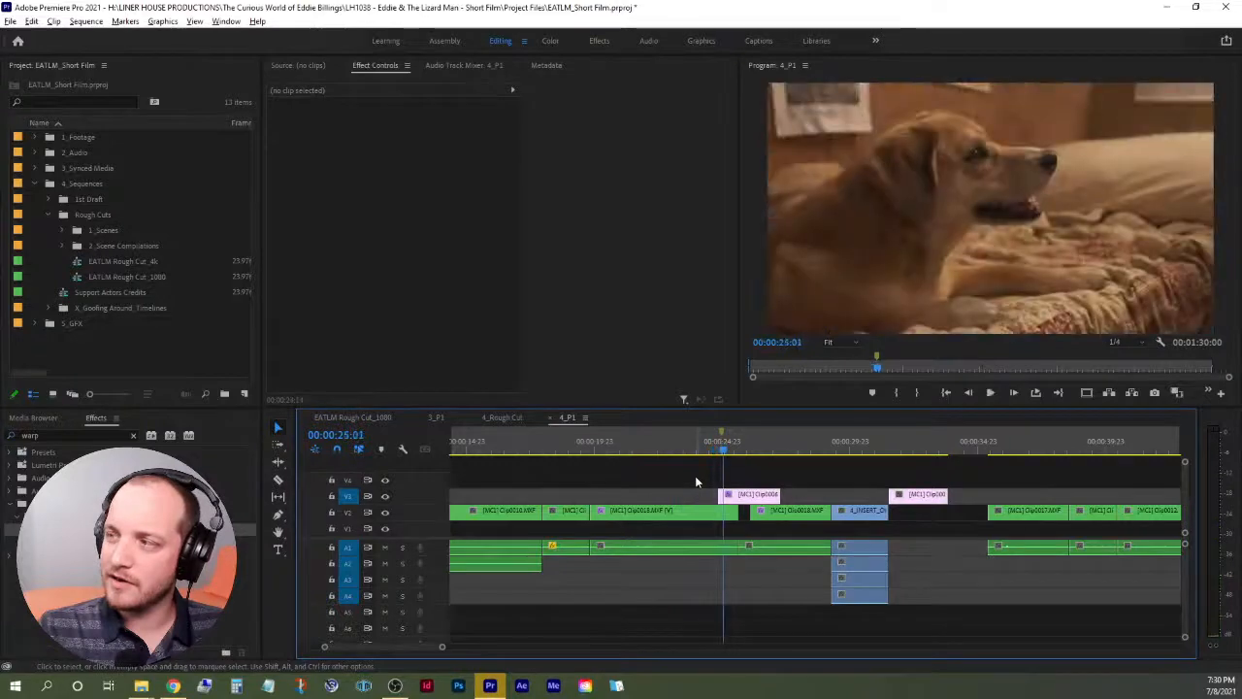
Try starting the dog reaction on V3 where the first desk shot half ends and play the end of that shot.
drag(752, 497, 771, 497)
click(697, 446)
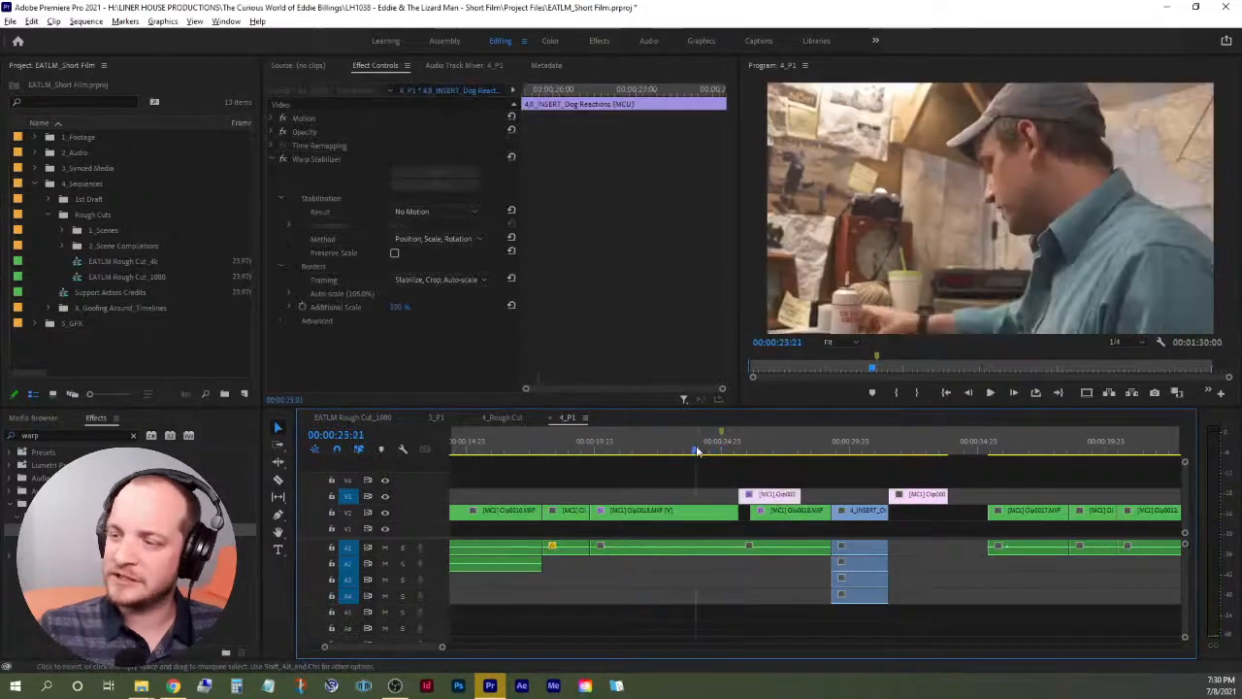
key(space)
key(space)
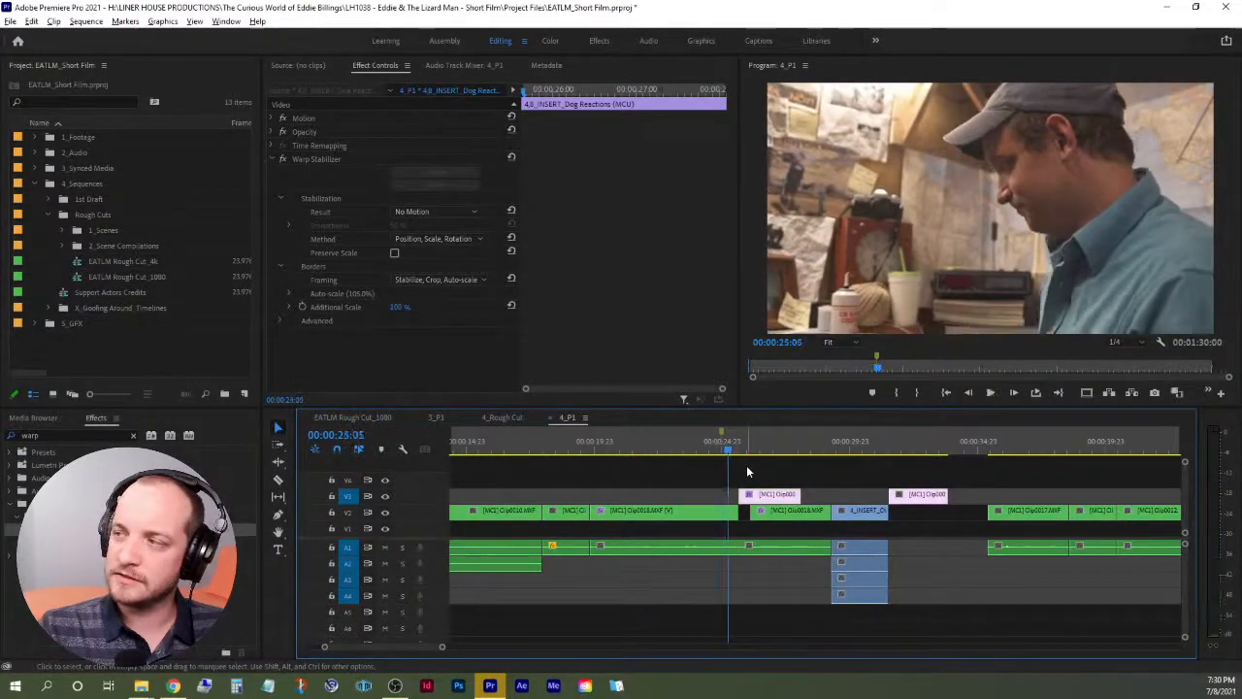
Reposition the dog reaction on V3 to start at 00:00:25:05 and play through it into the second desk shot half.
drag(758, 495, 746, 495)
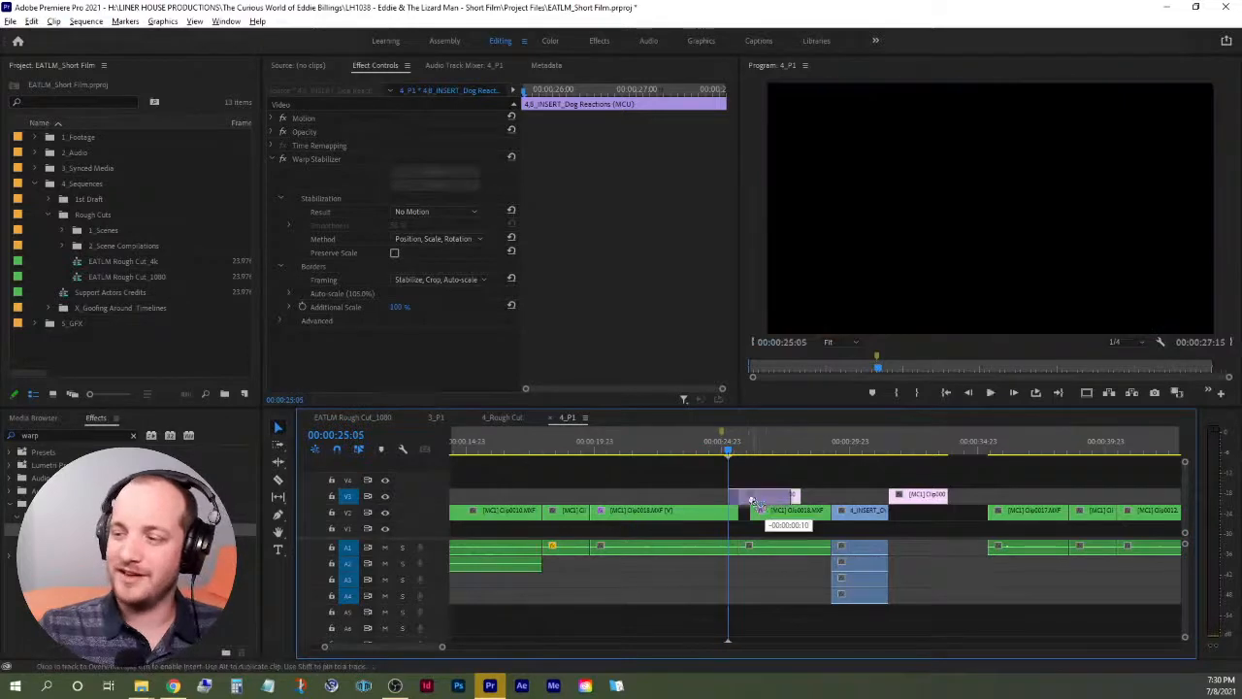
click(717, 473)
click(652, 455)
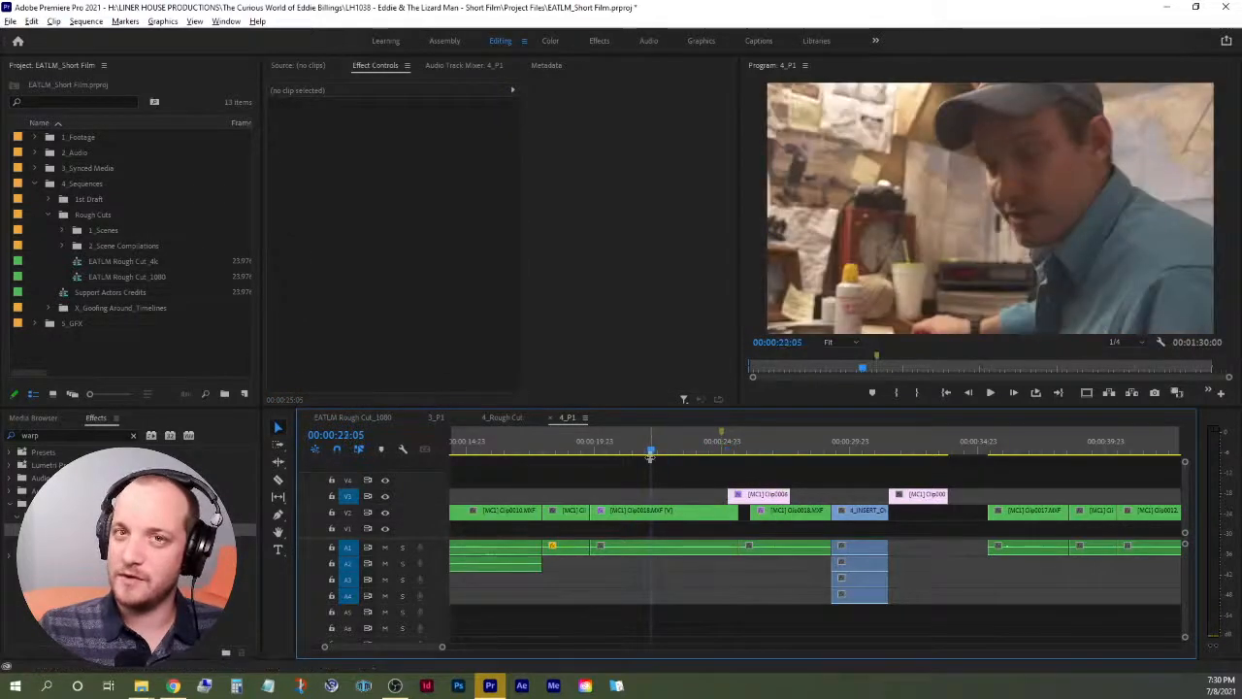
key(space)
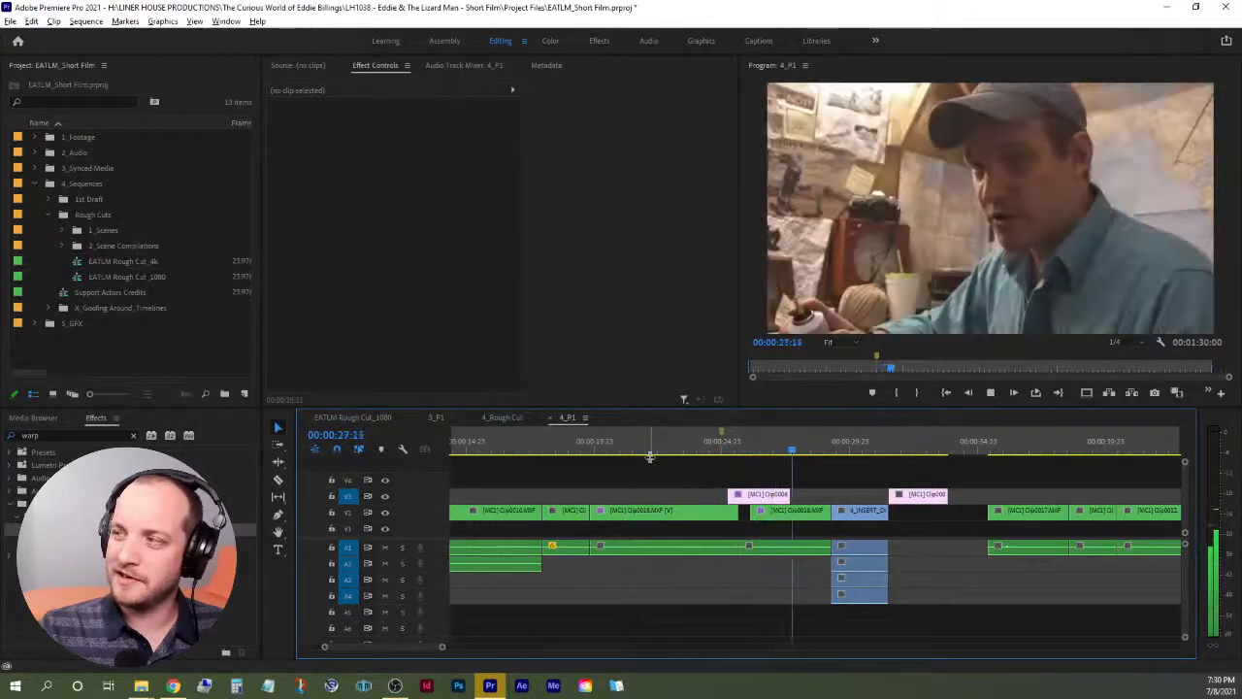
key(space)
Shift the second desk shot half and its adjoining insert and V3 clip later to the dog reaction's end, and play the dog reaction.
drag(815, 473, 946, 574)
drag(797, 513, 837, 517)
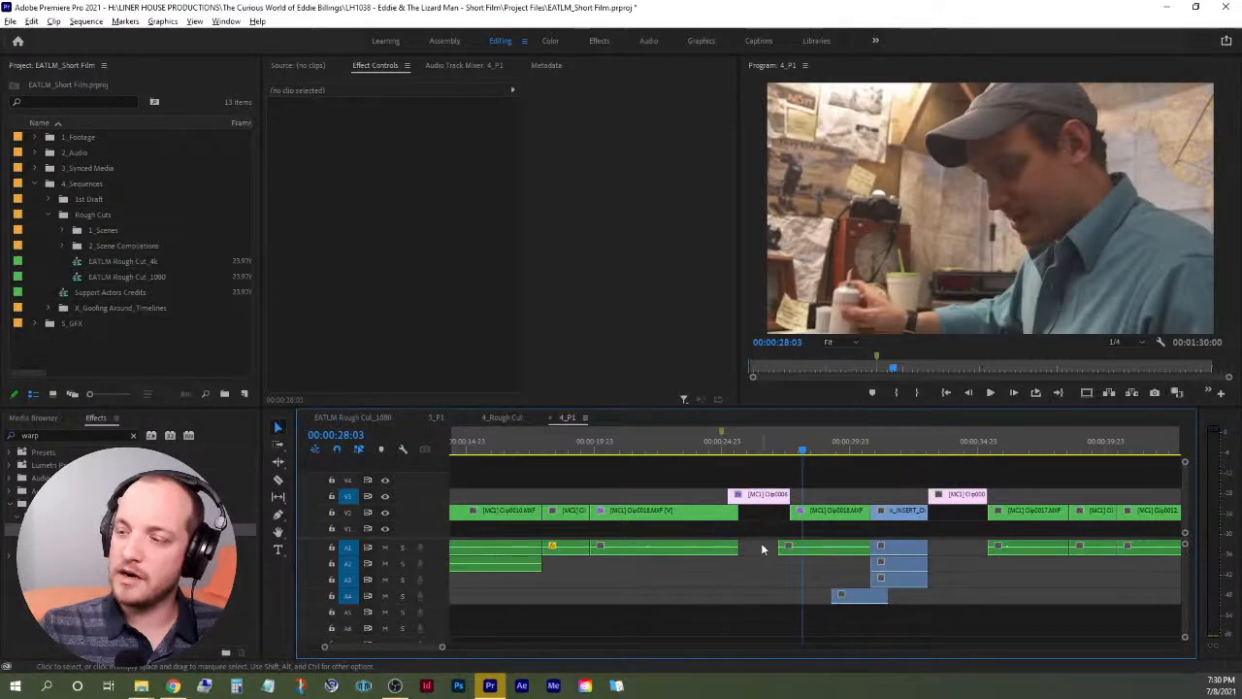
click(699, 448)
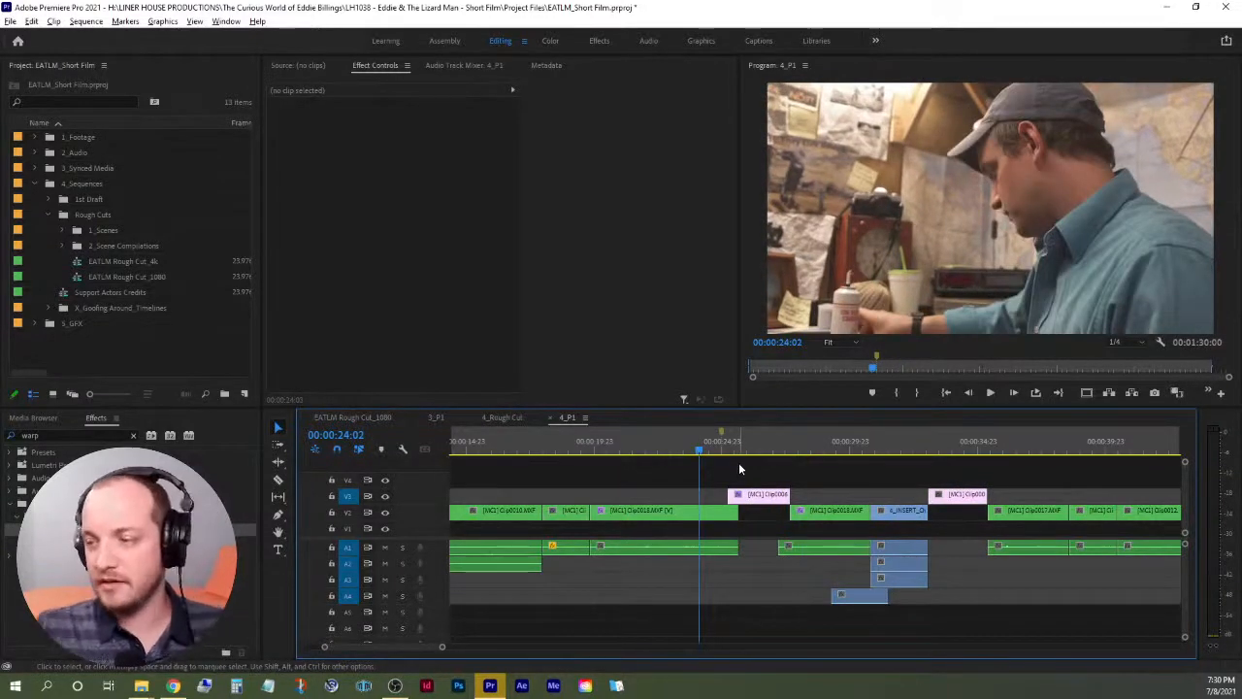
key(space)
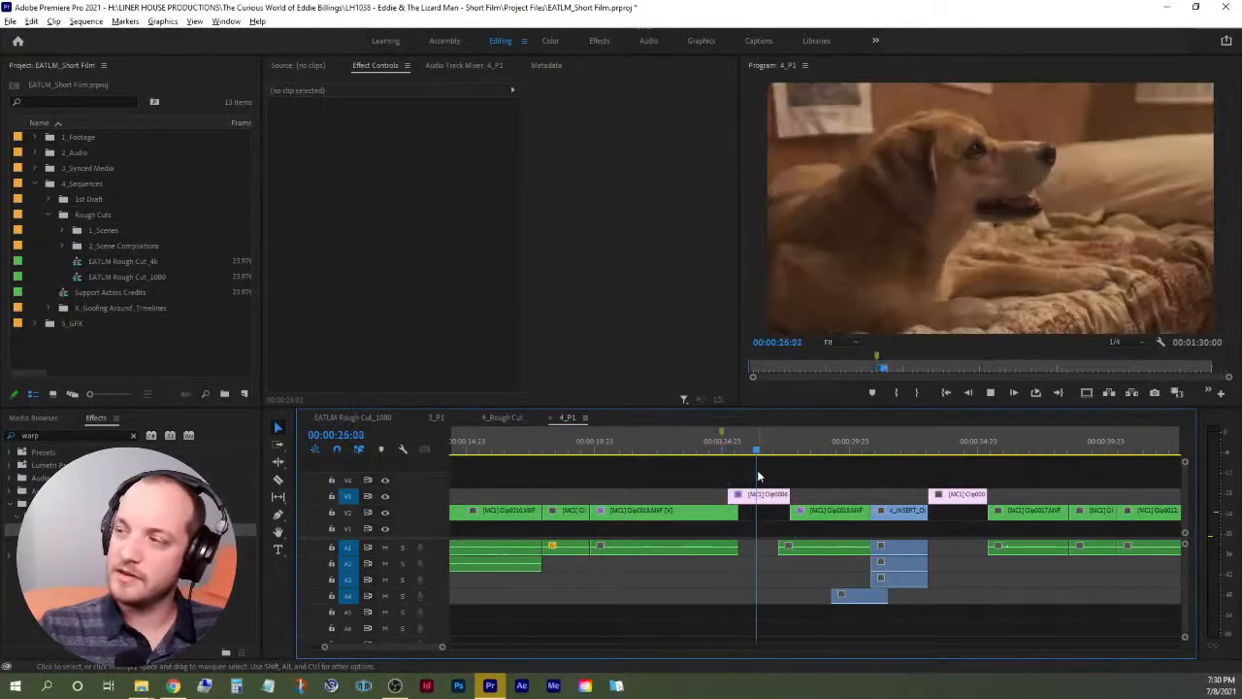
key(space)
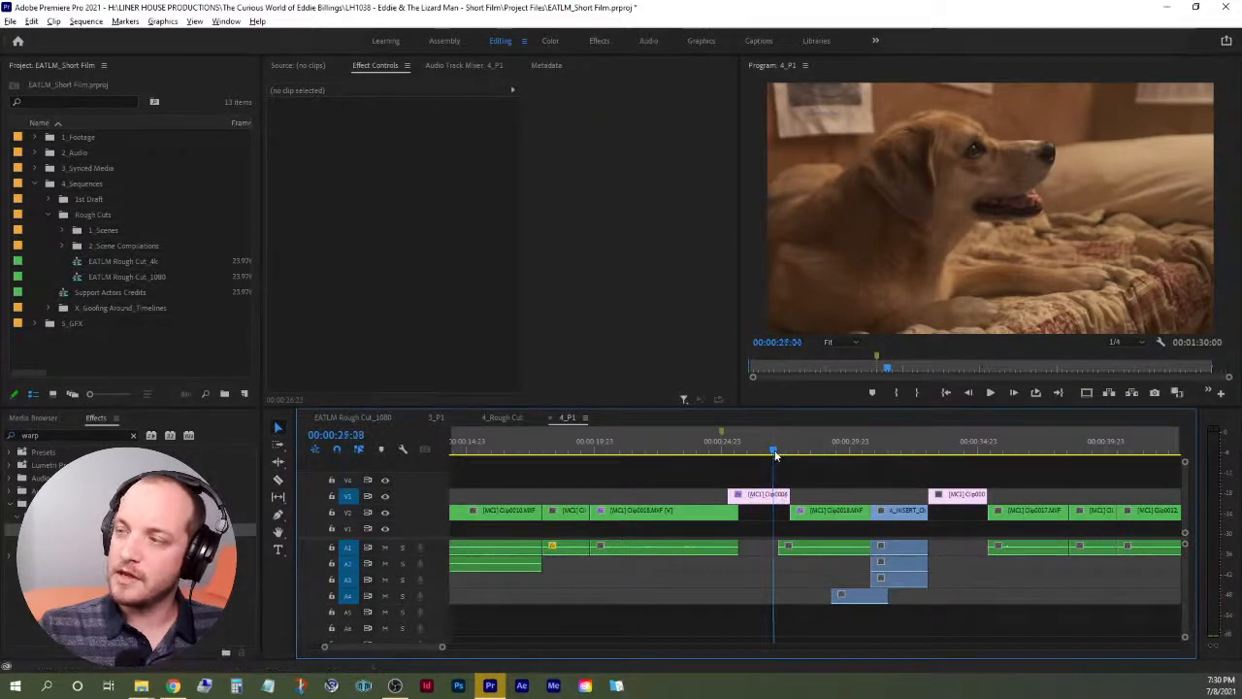
drag(775, 455, 727, 460)
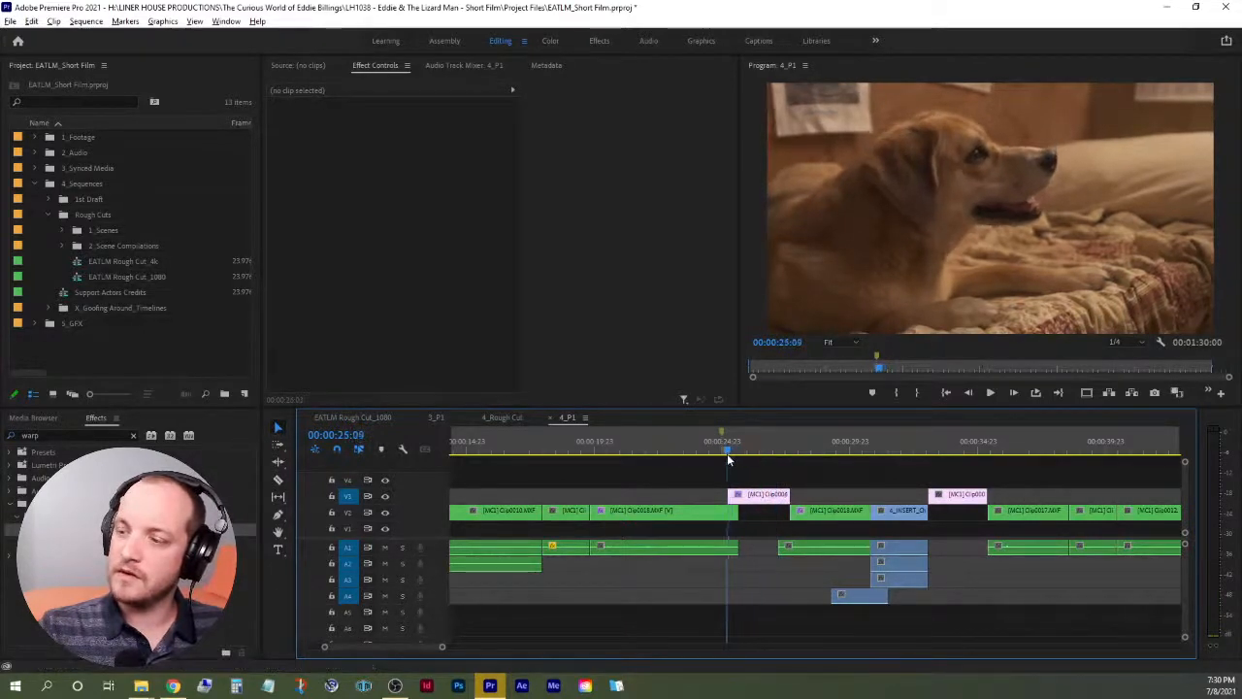
key(space)
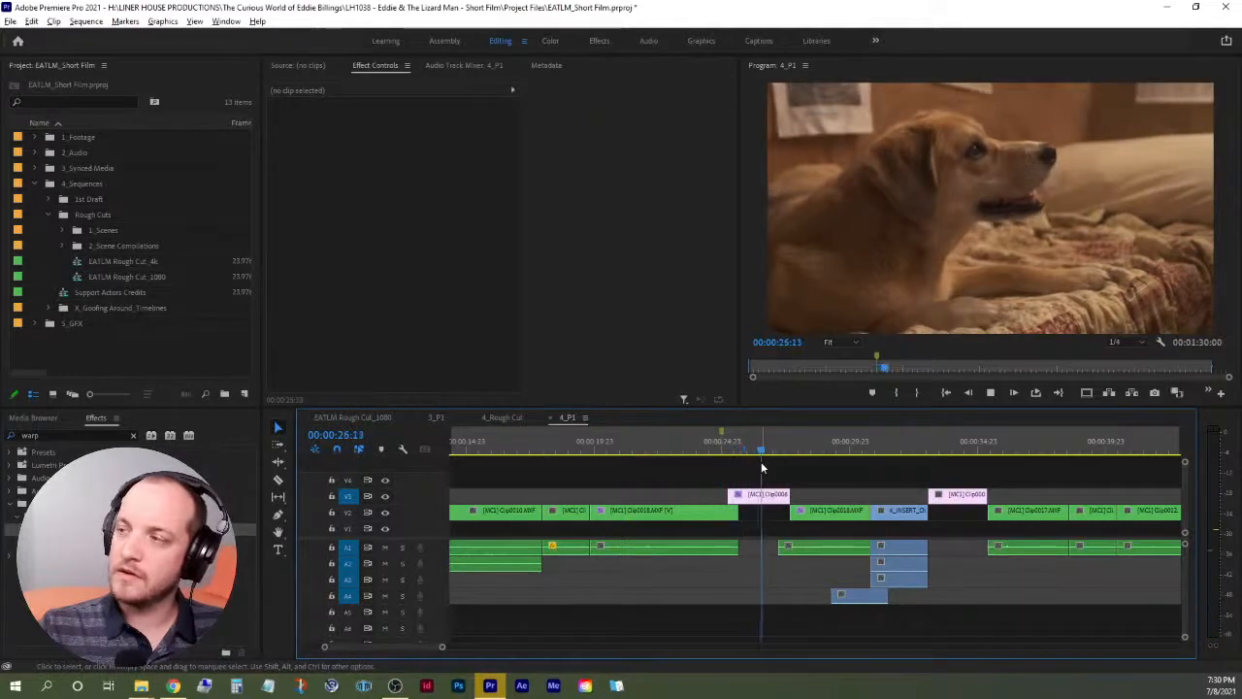
Trim the first dog clip's start to 00:00:25:21, then slide it and the following insert-section clips earlier to meet the preceding shot.
key(space)
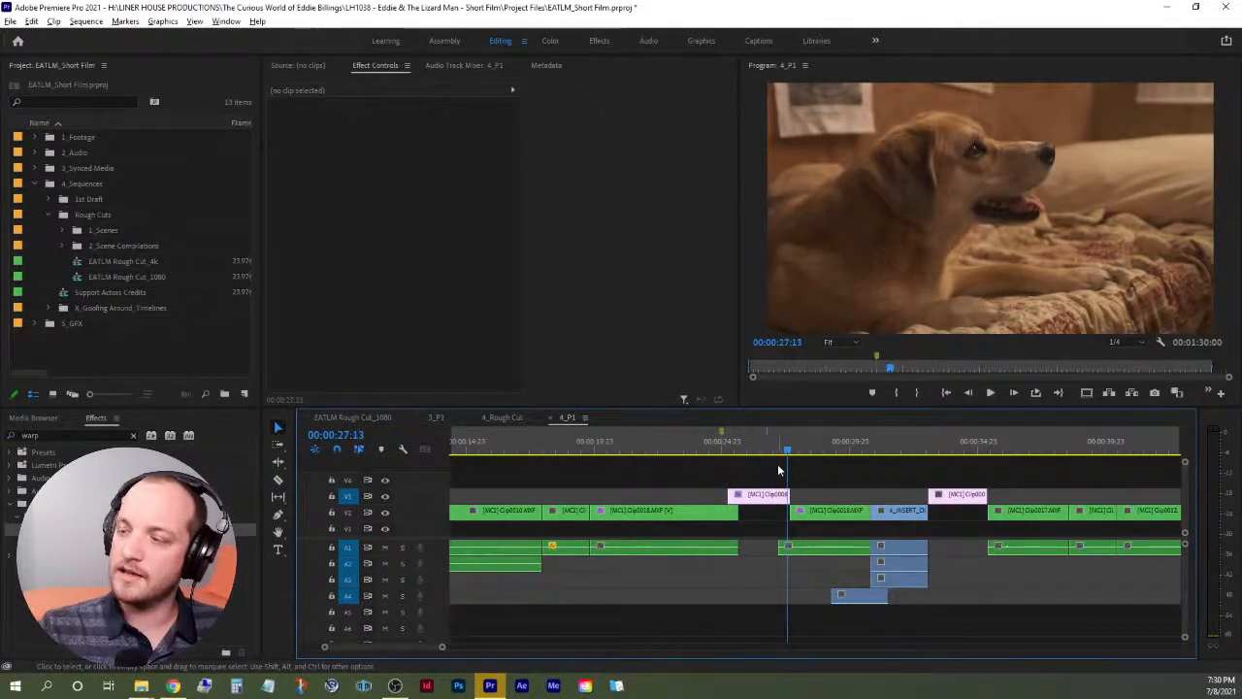
click(733, 452)
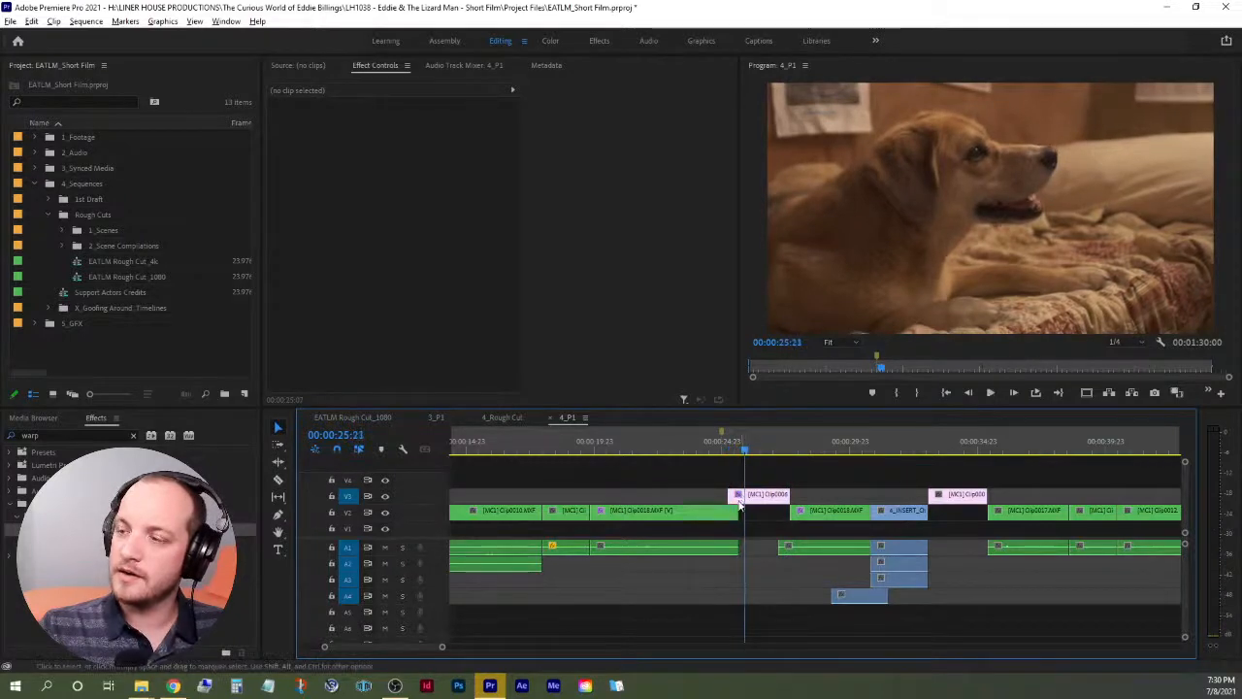
drag(732, 495, 918, 594)
drag(946, 601, 946, 602)
drag(839, 517, 832, 517)
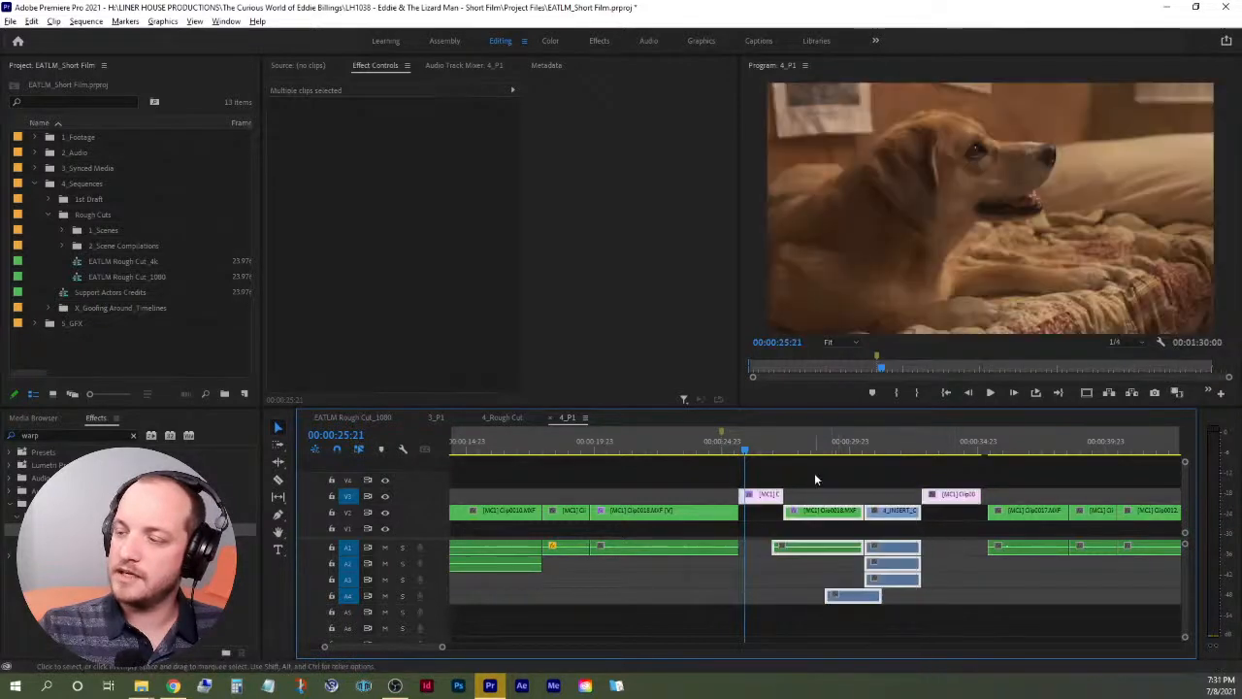
click(815, 476)
Play back the cuts into and out of the first dog reaction shot to judge their timing.
click(684, 448)
key(space)
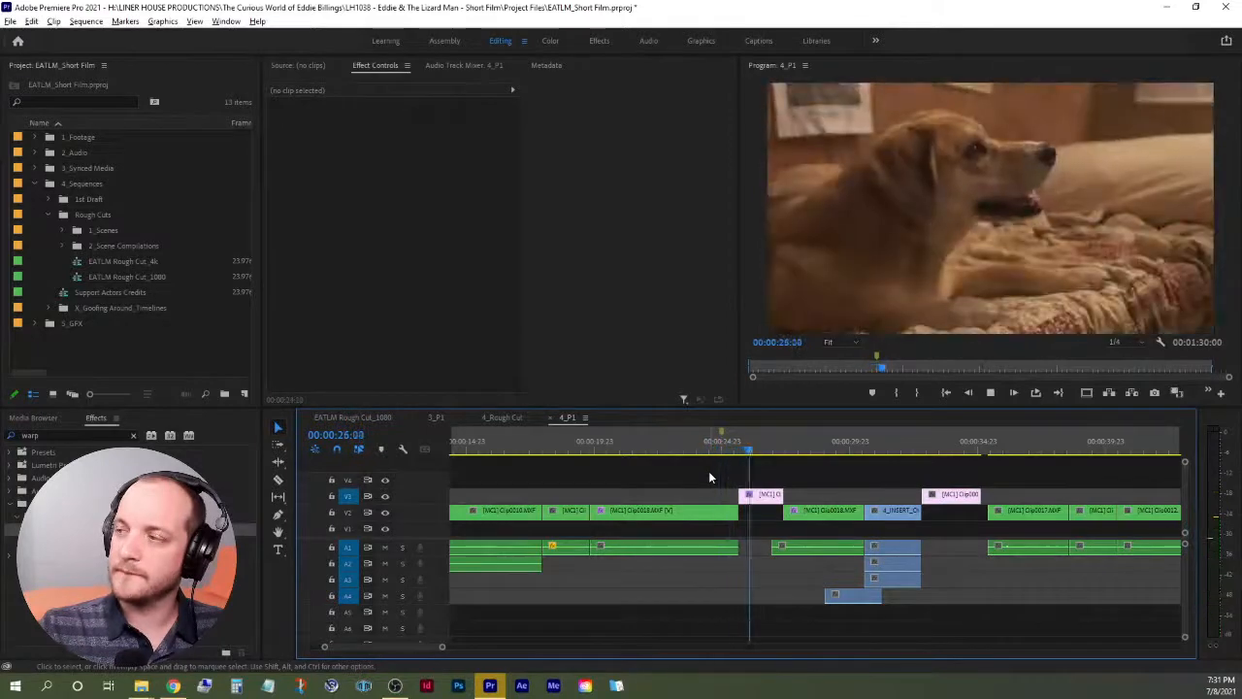
key(space)
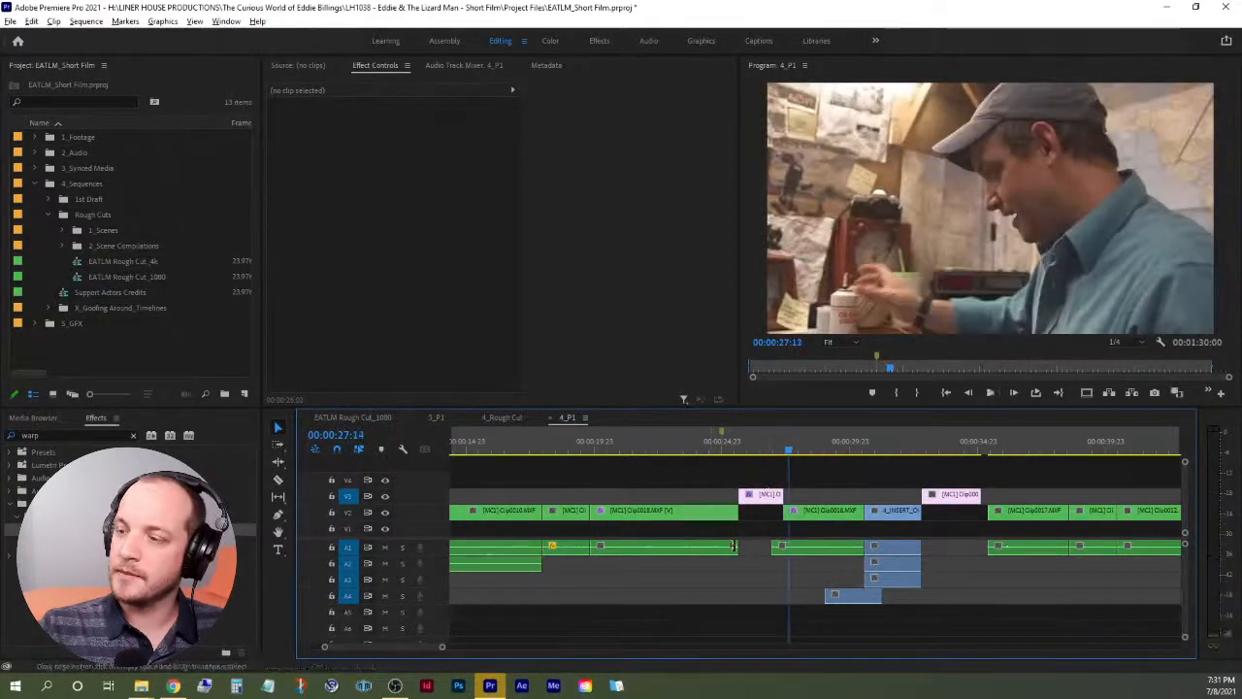
click(772, 448)
key(space)
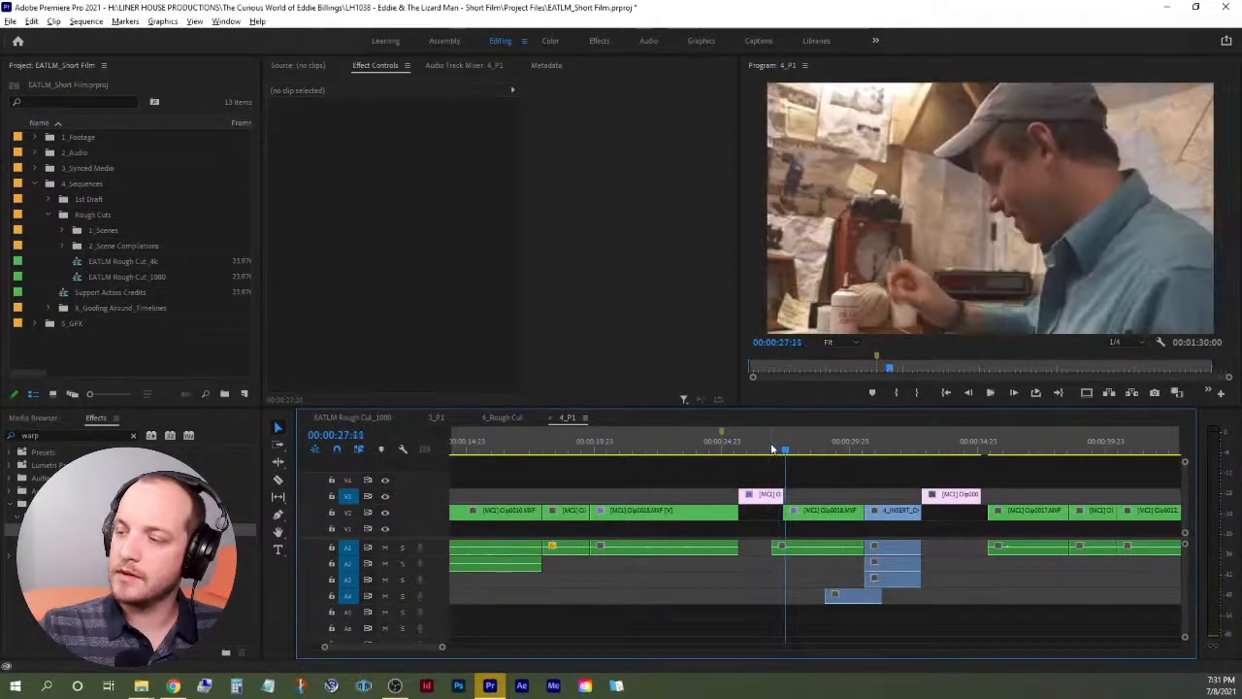
click(776, 448)
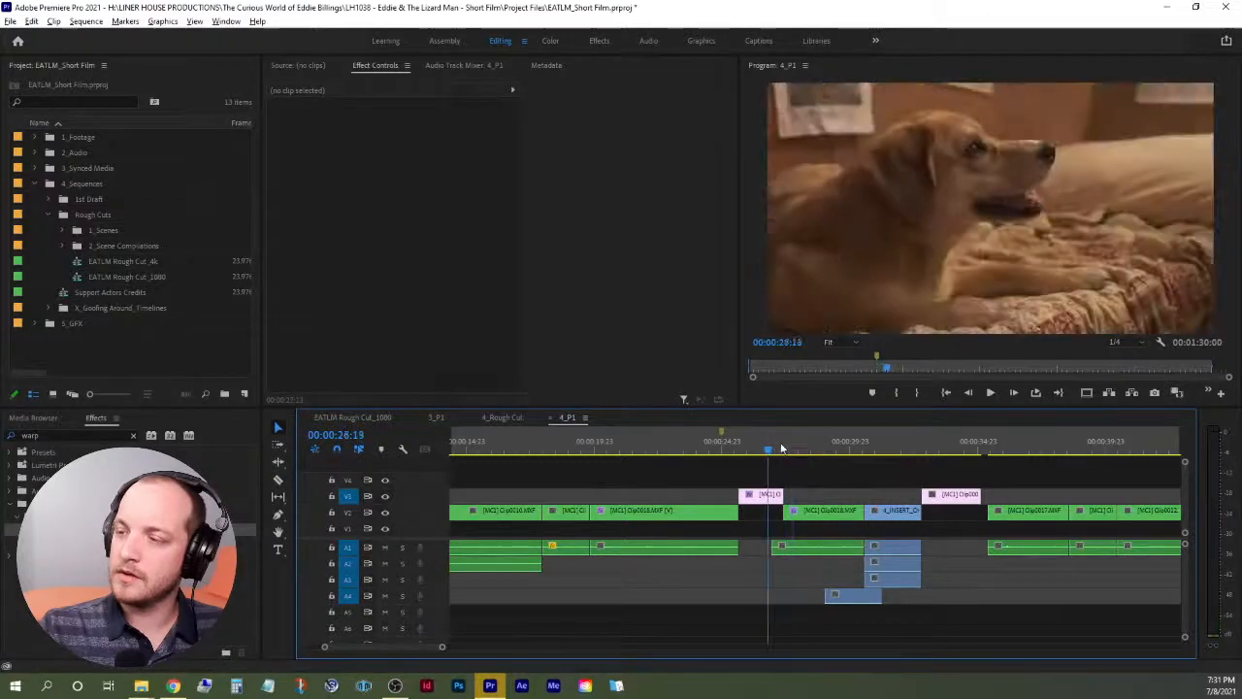
key(space)
mouse_move(776, 448)
mouse_down()
mouse_move(803, 448)
mouse_move(761, 443)
mouse_up()
key(space)
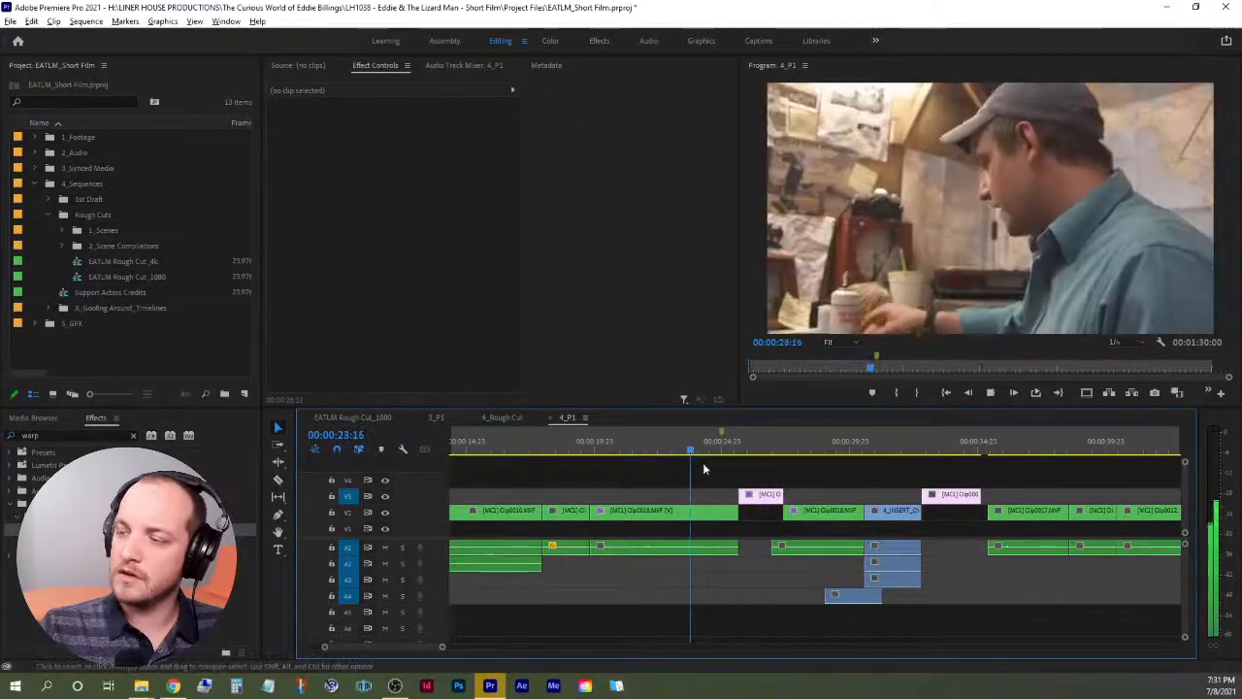
key(space)
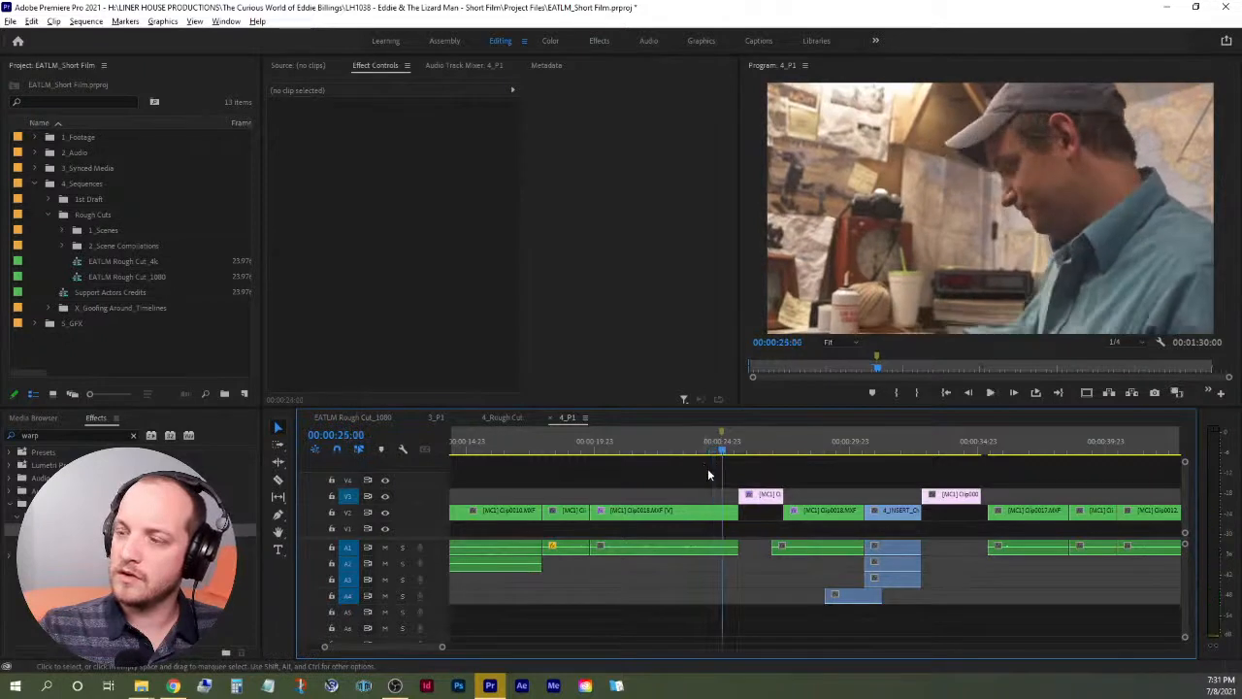
key(Right)
key(Right)
key(Right)
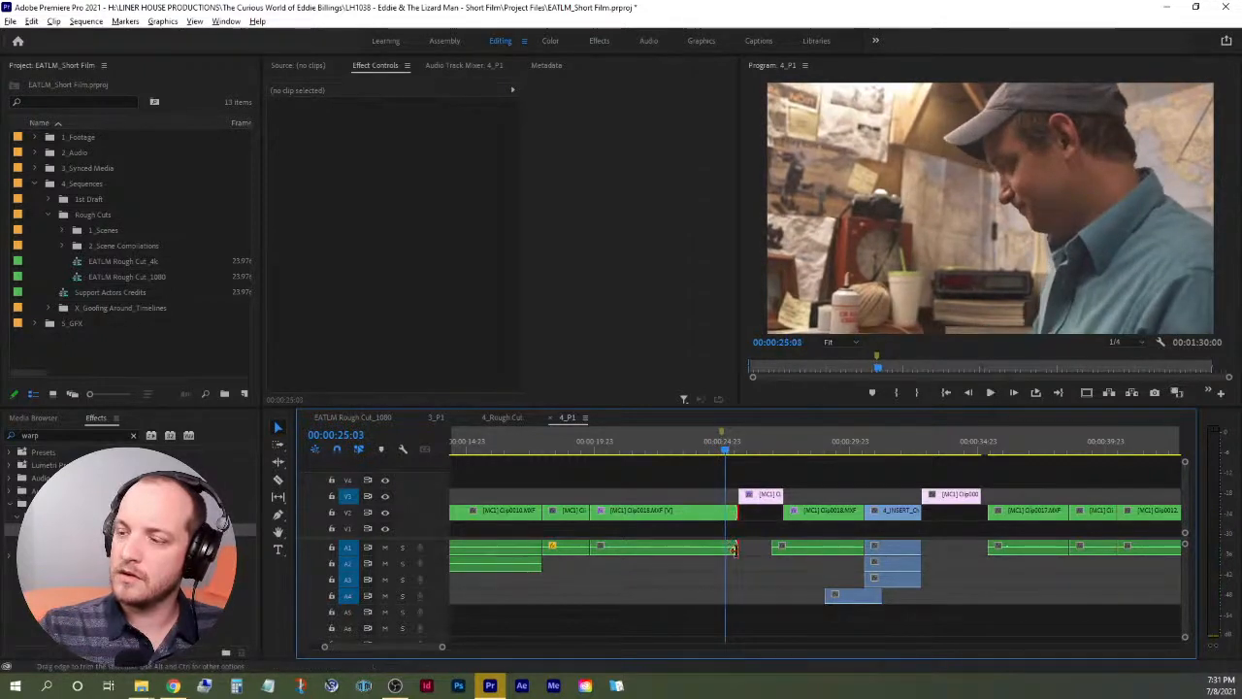
Slide the first dog clip through the second dog clip slightly earlier so the dog shot overlaps the end of the preceding V2 clip.
mouse_move(733, 549)
mouse_down()
mouse_move(736, 536)
mouse_move(739, 549)
mouse_up()
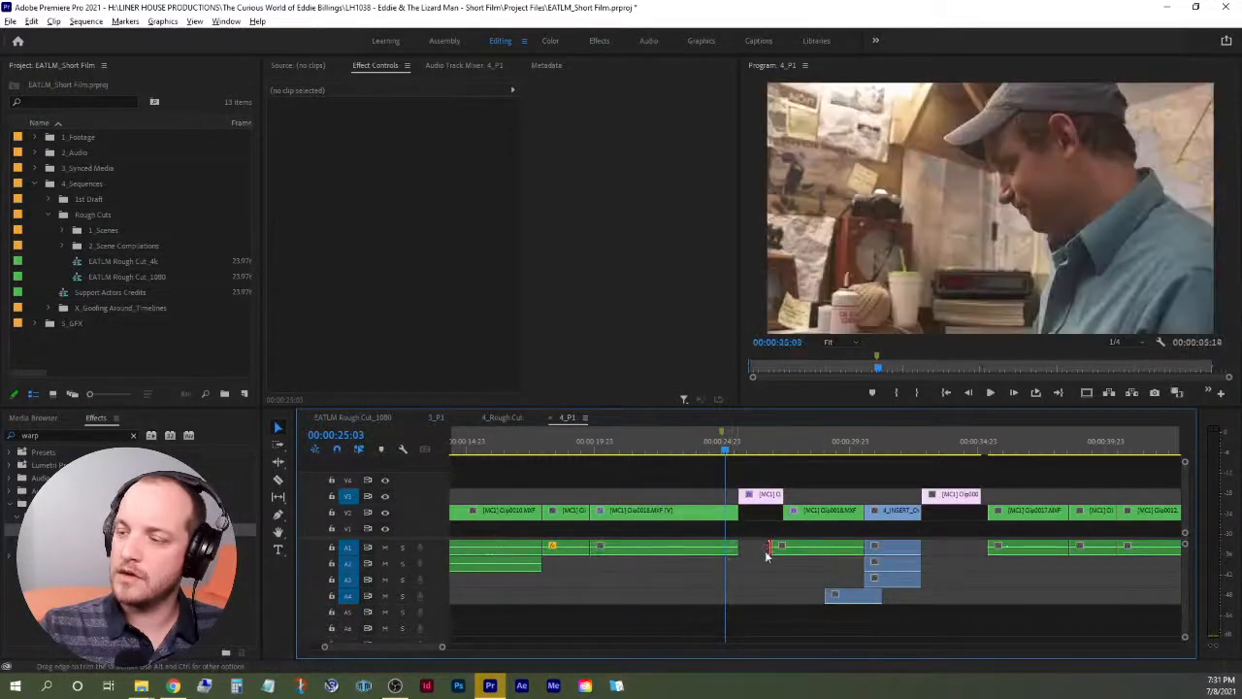
click(760, 566)
click(697, 465)
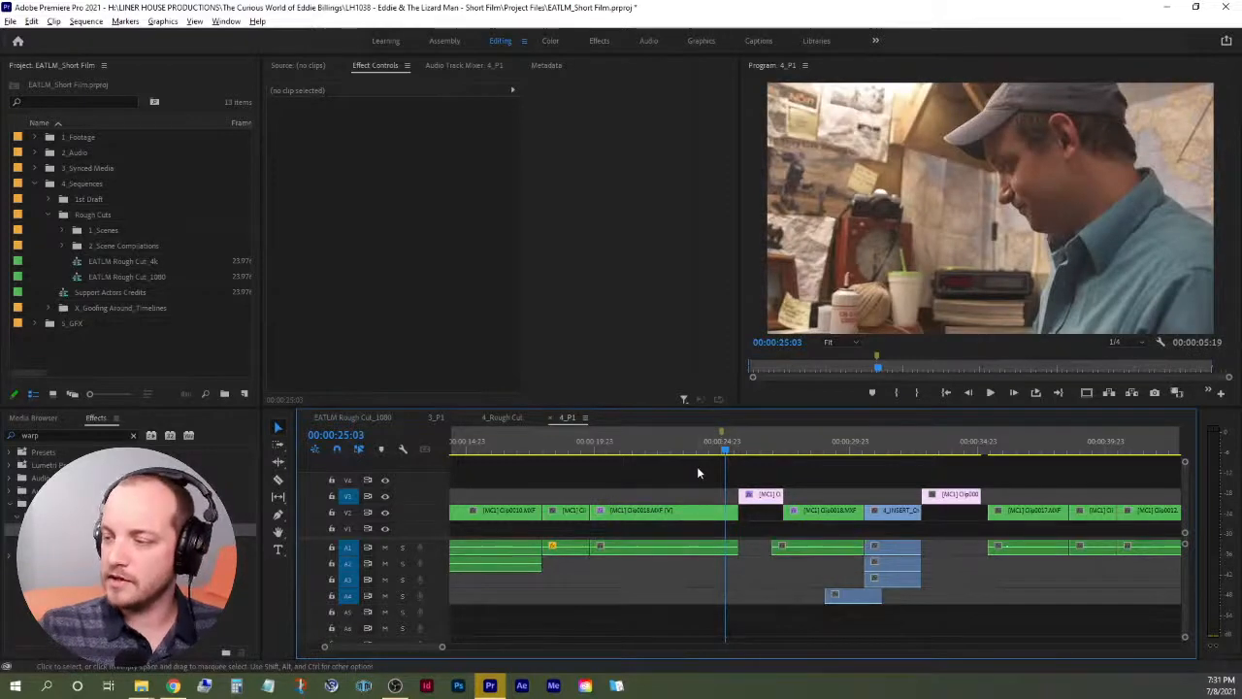
key(space)
drag(696, 447, 733, 458)
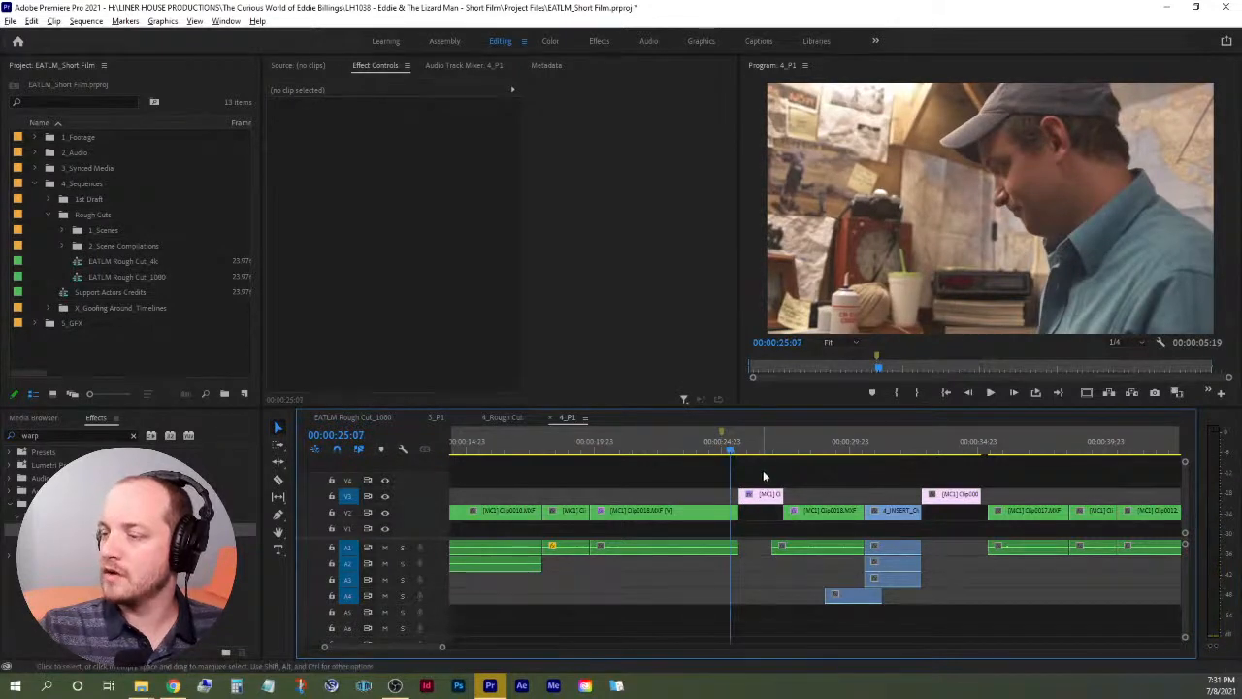
drag(762, 476, 961, 629)
drag(763, 494, 753, 495)
click(749, 474)
Check the overlapped dog cut, then unlink the audio and video of the V2 clip just before it.
click(704, 451)
key(space)
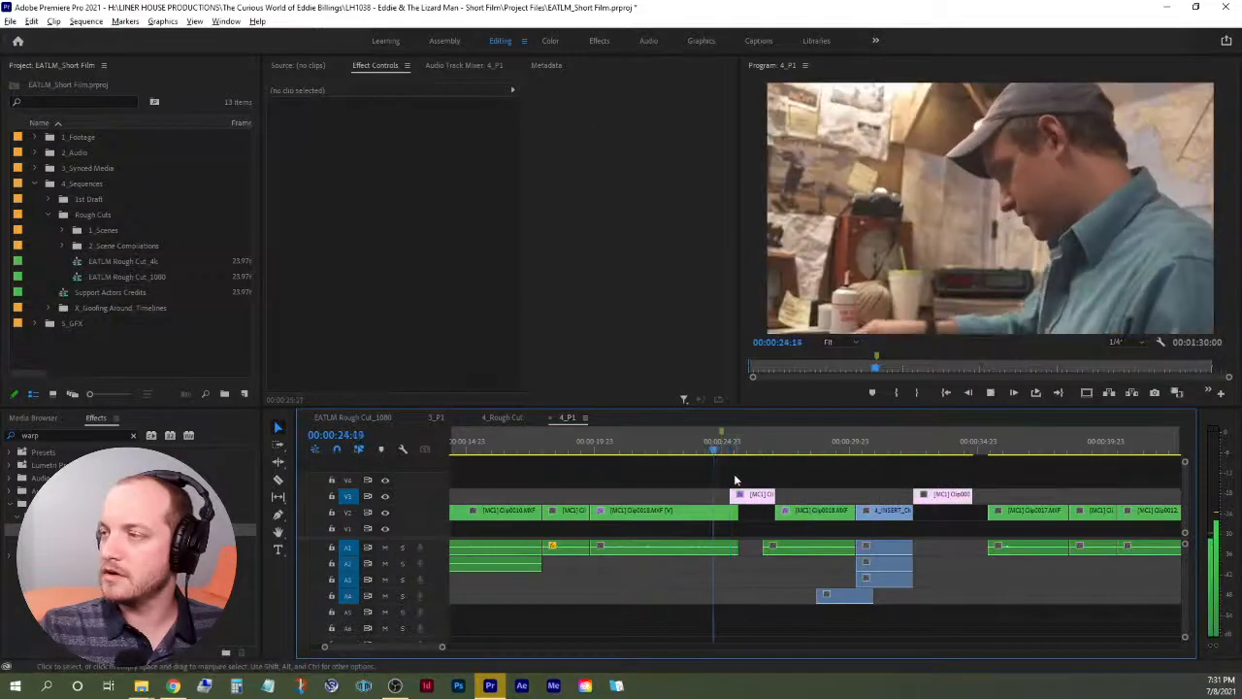
key(space)
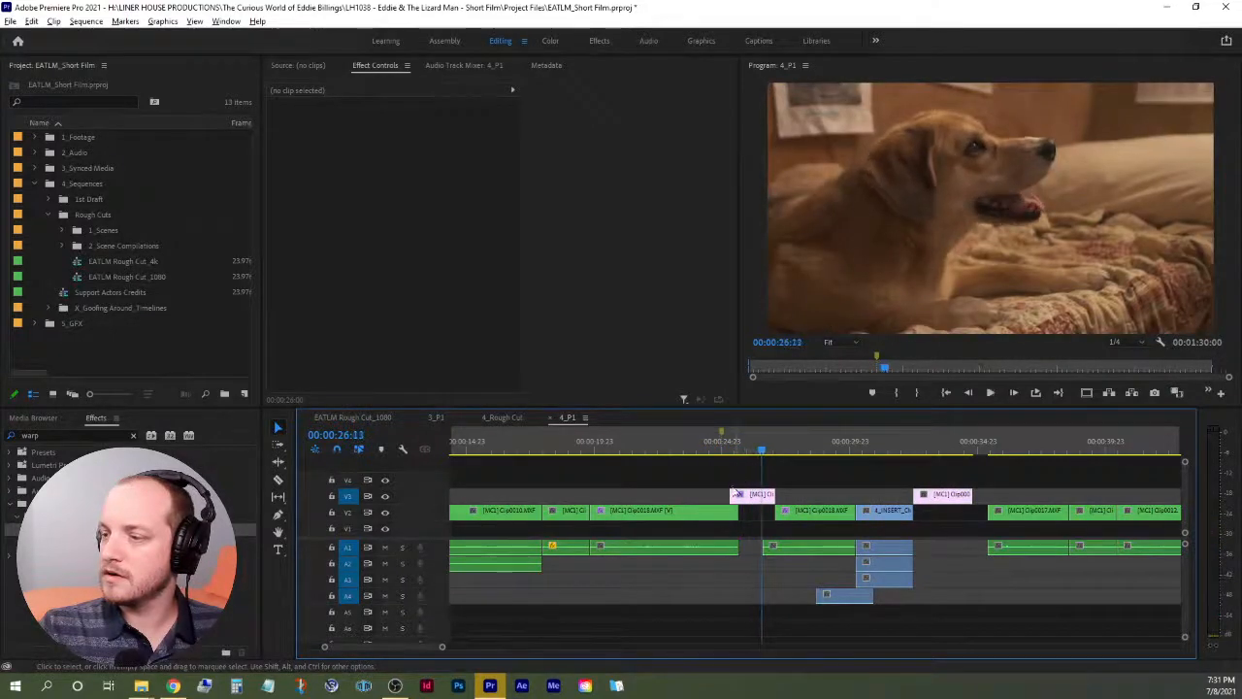
click(732, 451)
right_click(704, 515)
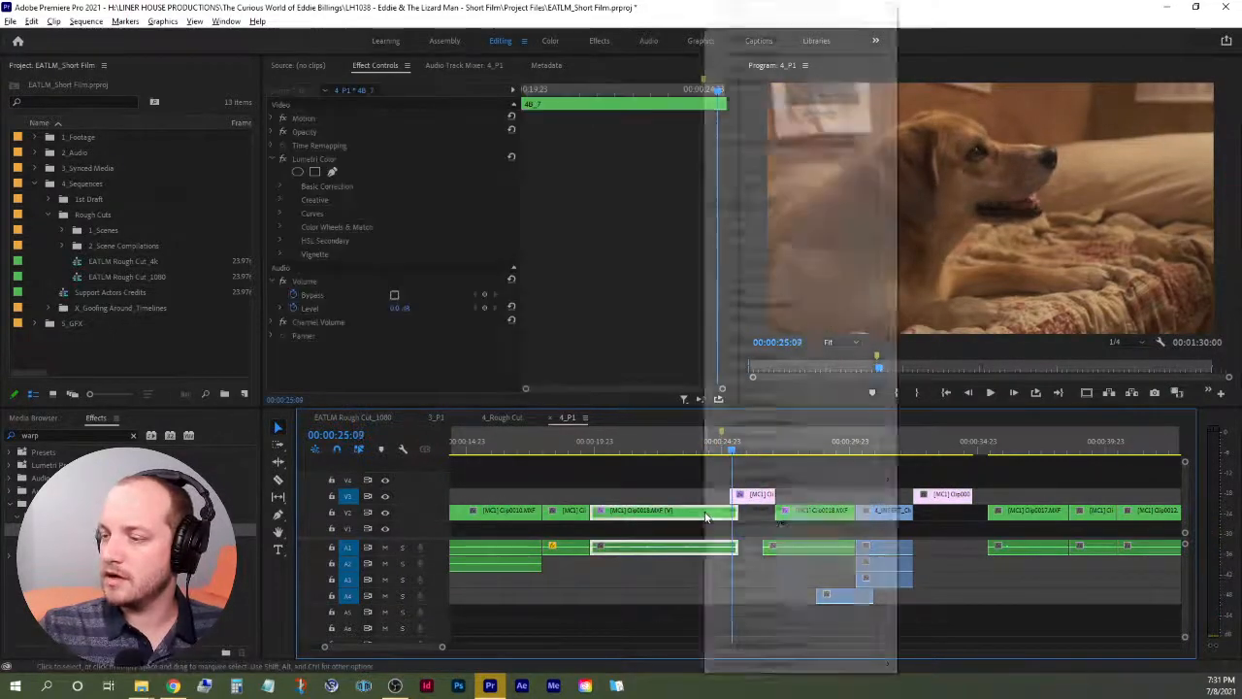
click(752, 217)
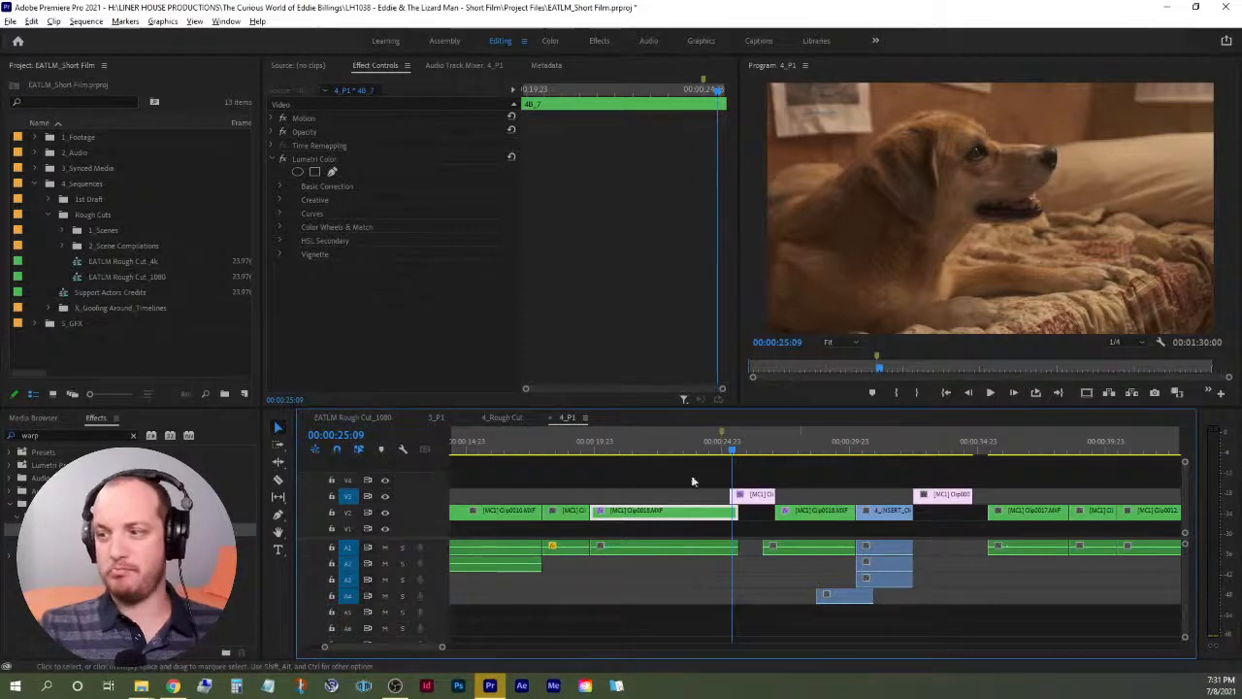
Trim the end of the unlinked A1 audio to about 00:00:25:10, near the start of the first dog shot.
click(702, 450)
key(space)
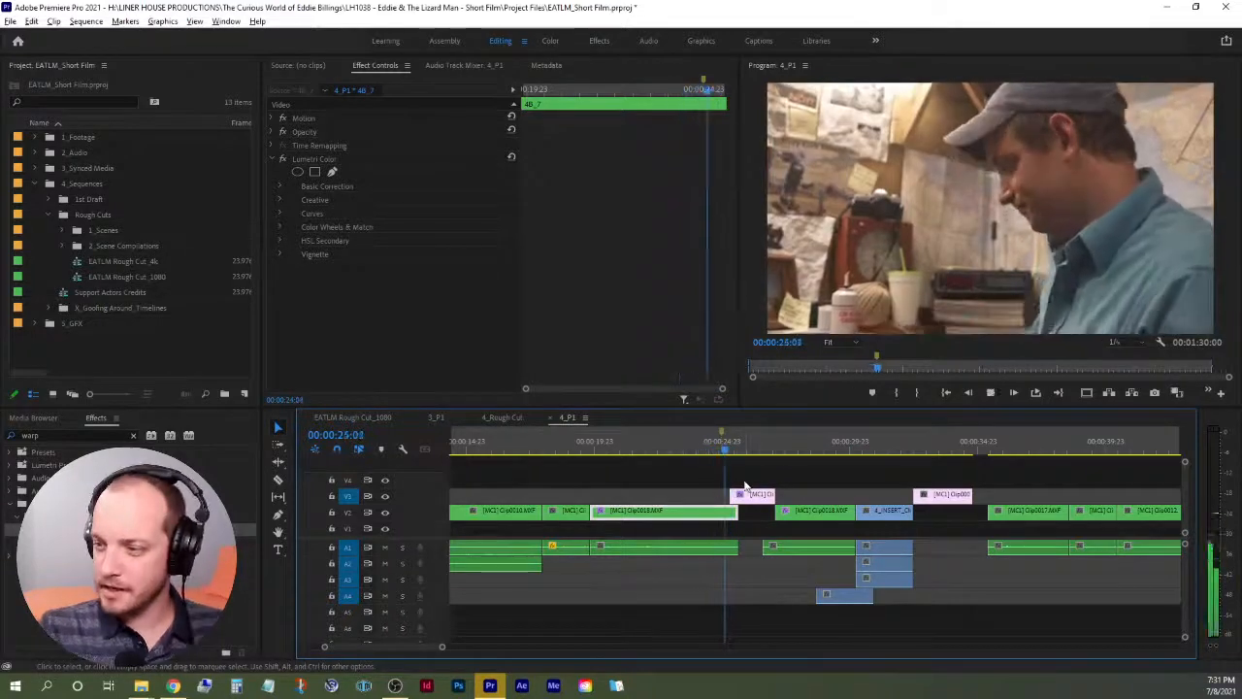
key(space)
drag(740, 548, 732, 548)
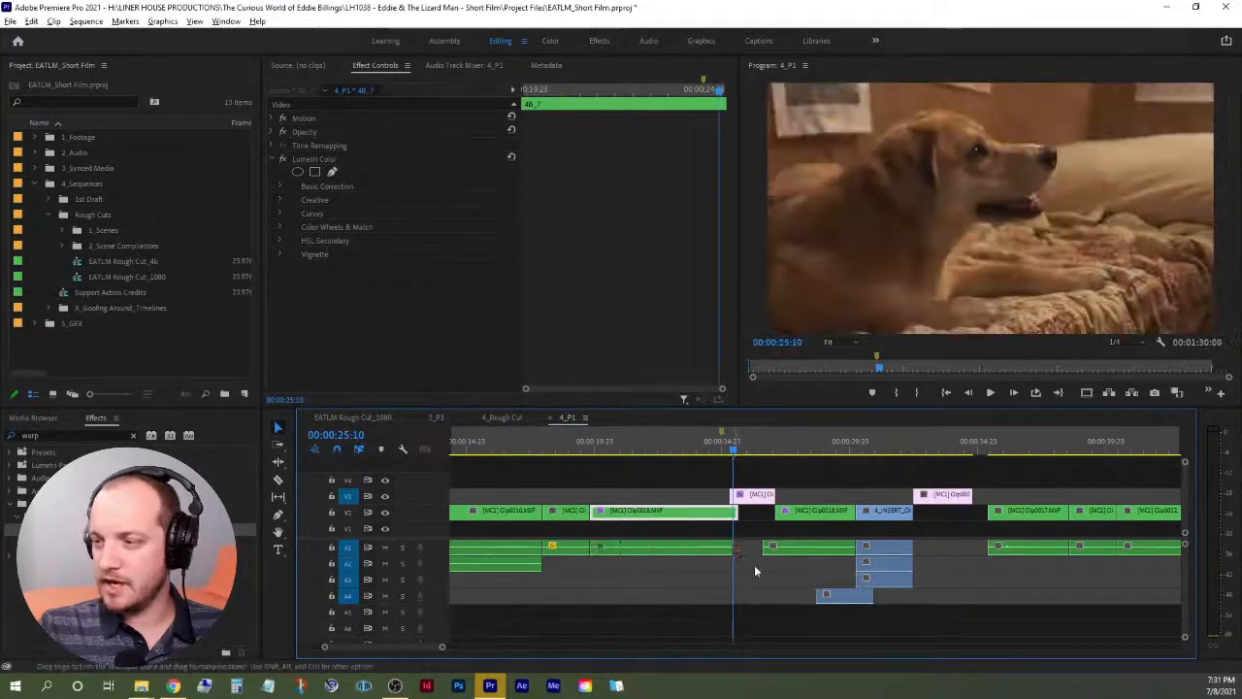
click(754, 566)
Play back the scene through both dog reaction shots to check the revised cuts and audio.
click(716, 450)
key(space)
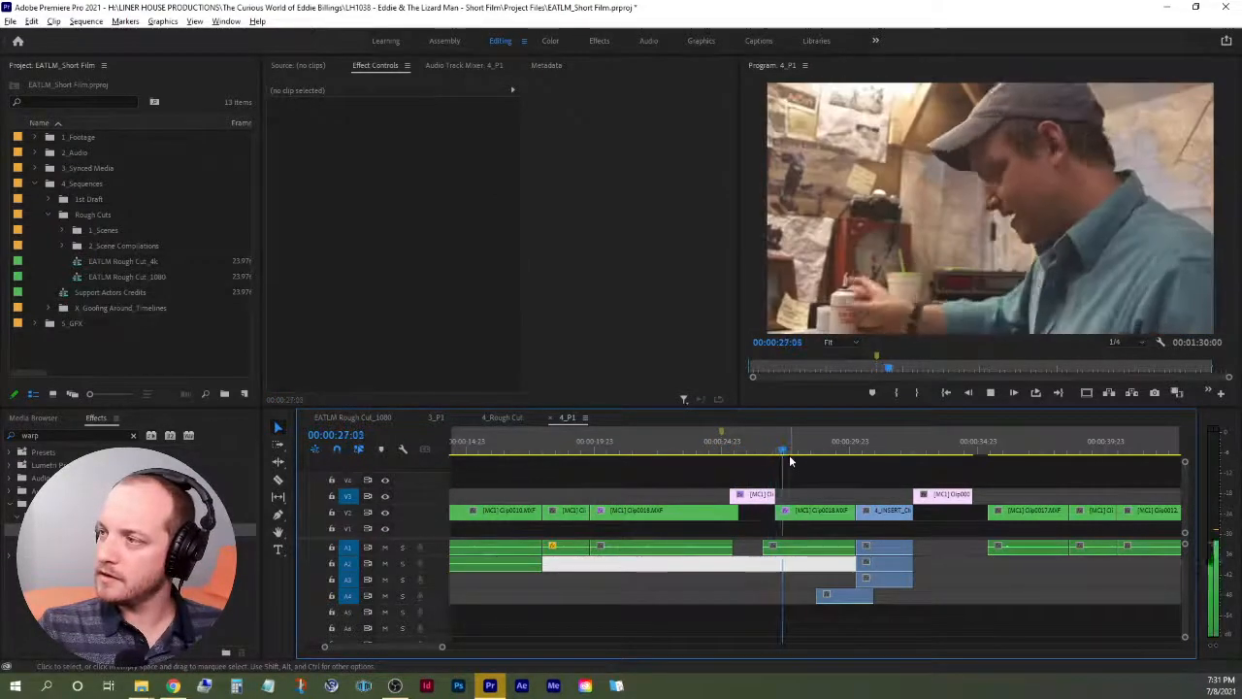
key(space)
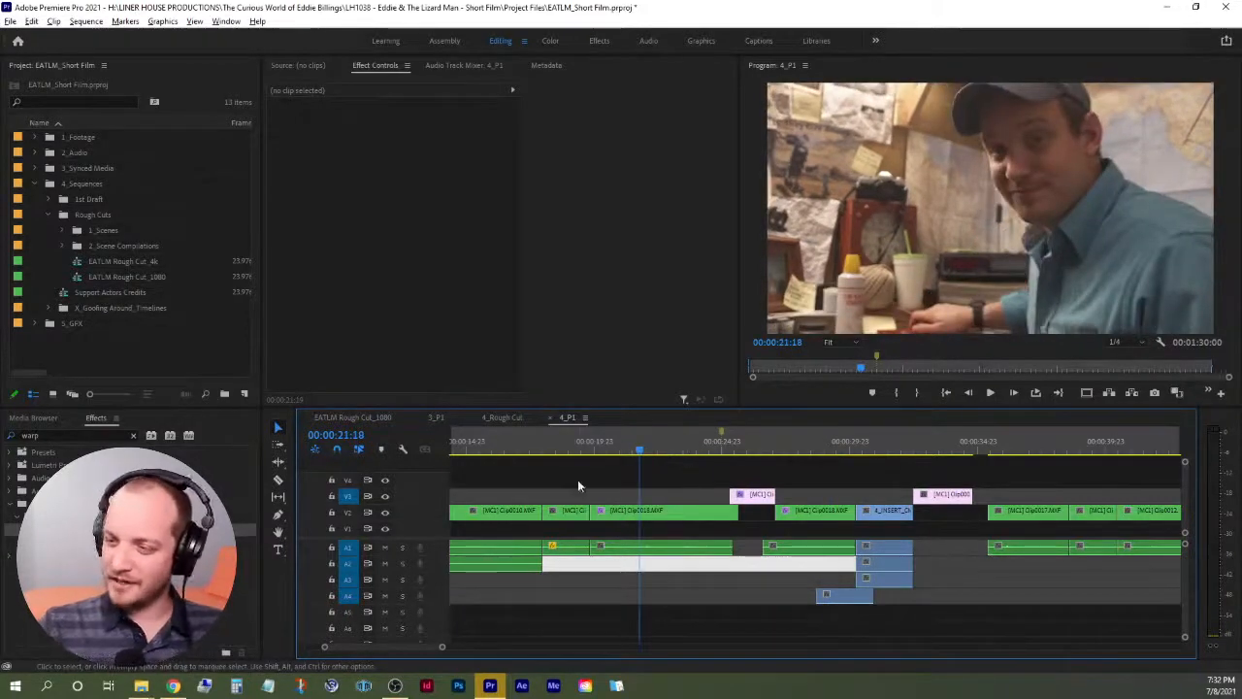
click(562, 451)
key(space)
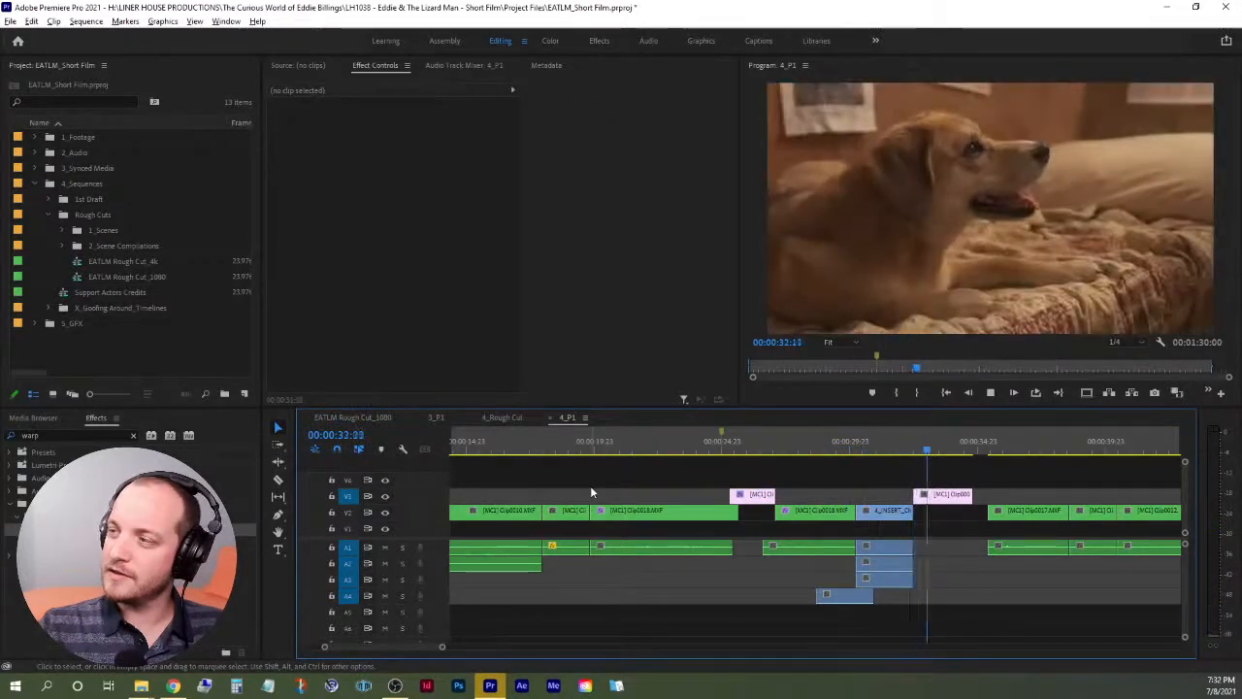
key(space)
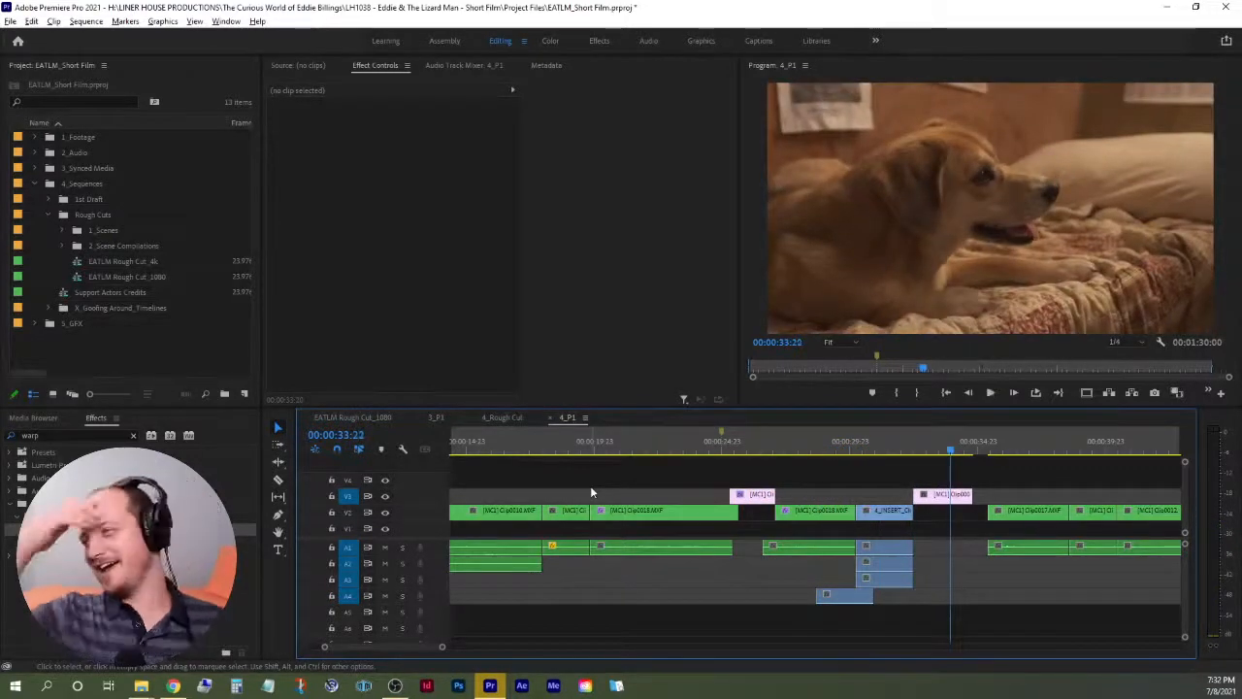
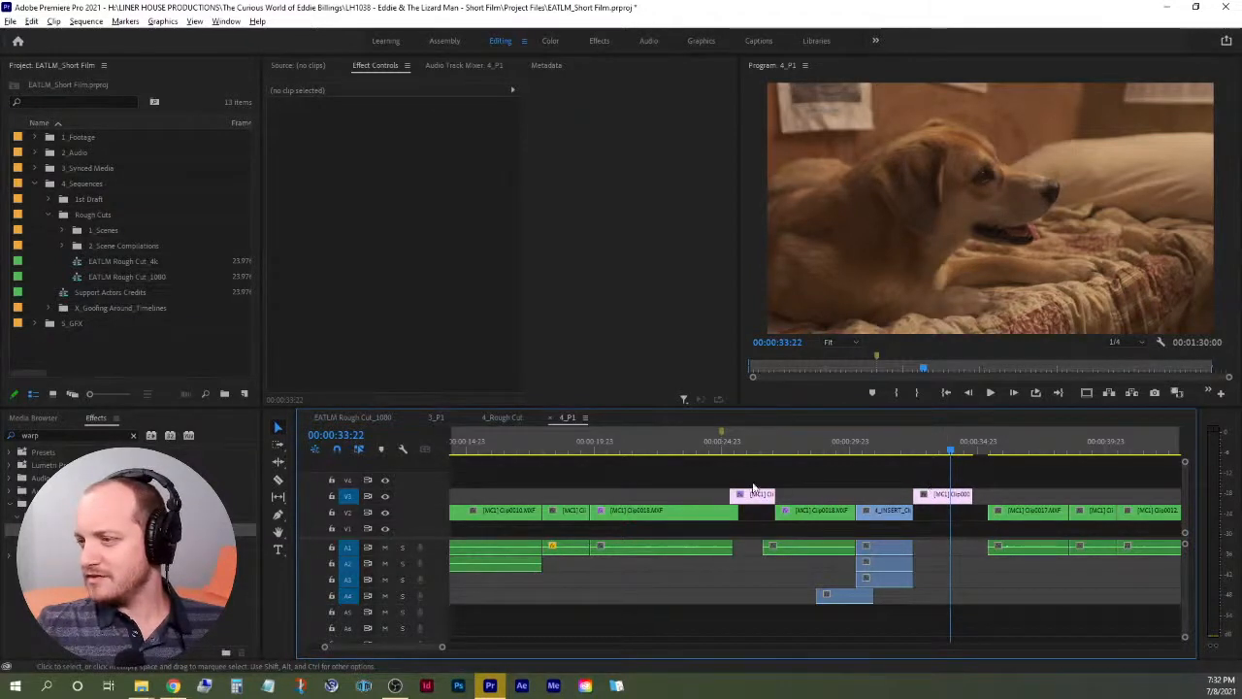
Swap the two dog reaction clips on V3, putting the longer one first and the Warp Stabilizer one directly after the insert shot.
click(719, 460)
key(space)
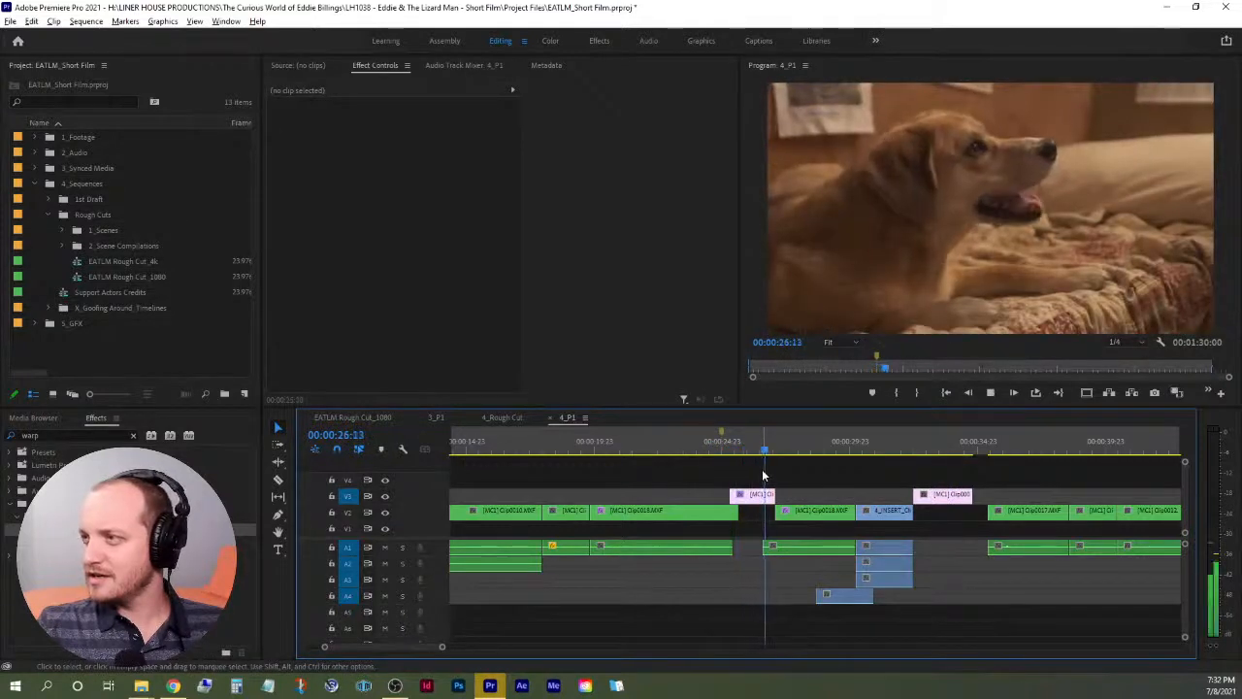
mouse_move(764, 495)
mouse_down()
mouse_move(1009, 489)
mouse_move(773, 503)
mouse_up()
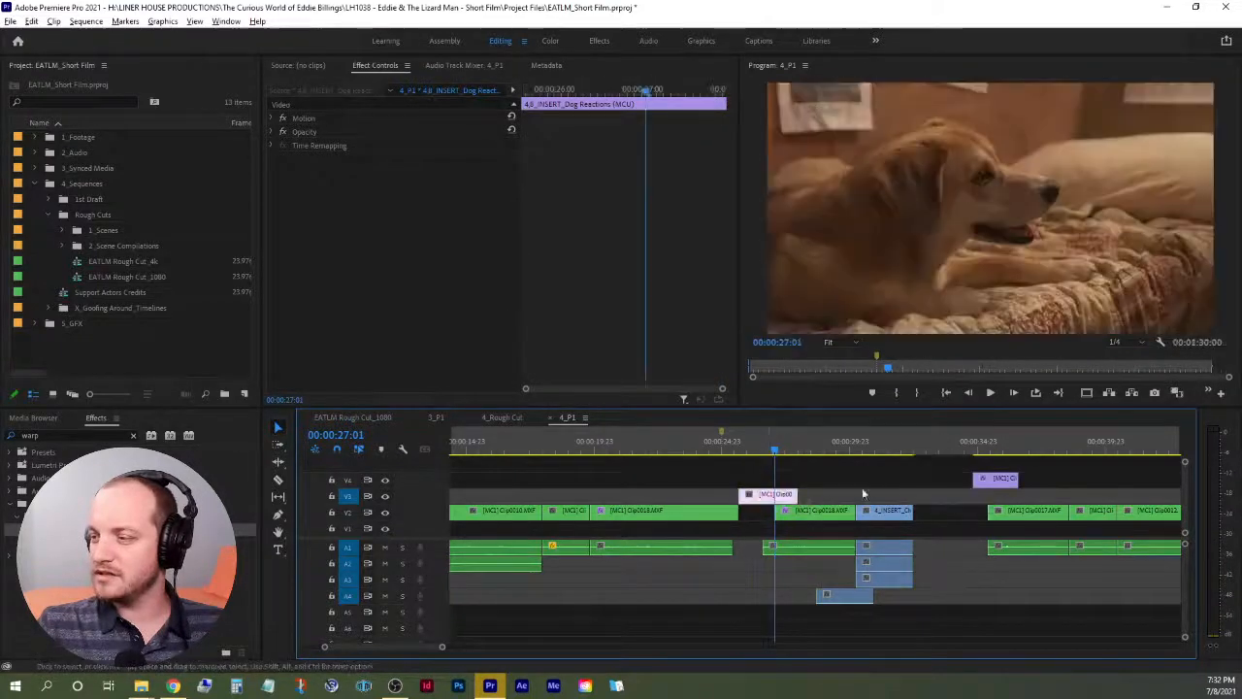
drag(885, 450, 857, 454)
key(space)
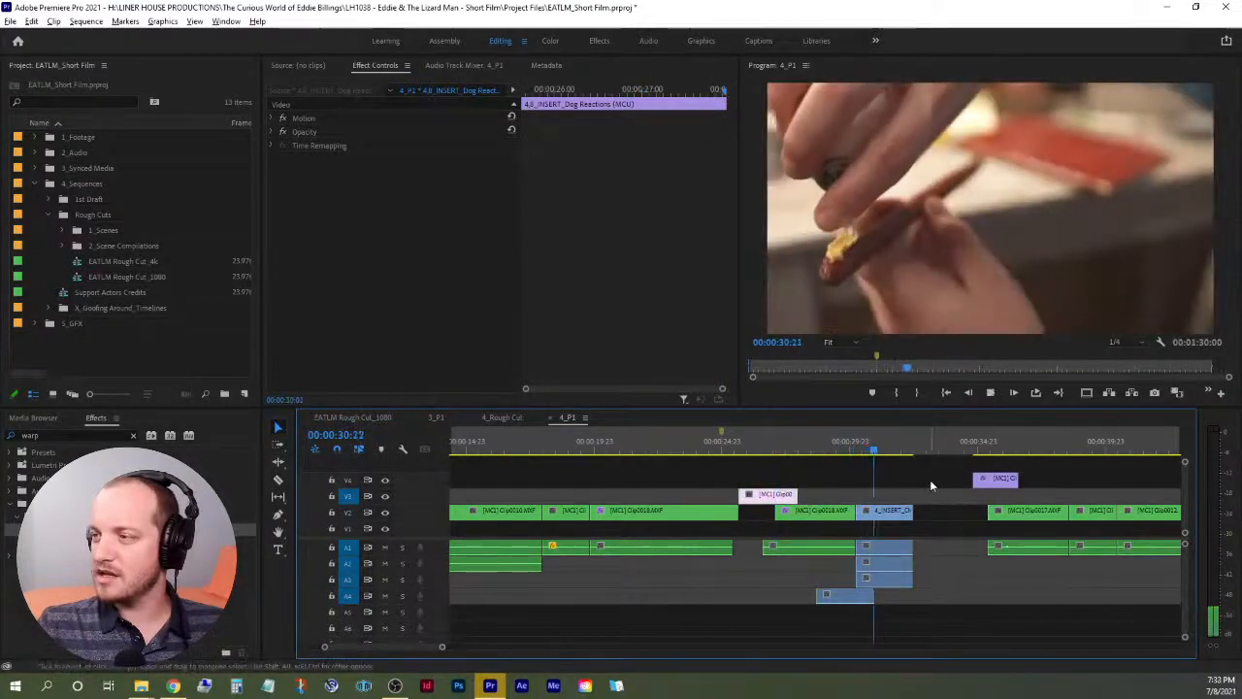
drag(993, 479, 943, 496)
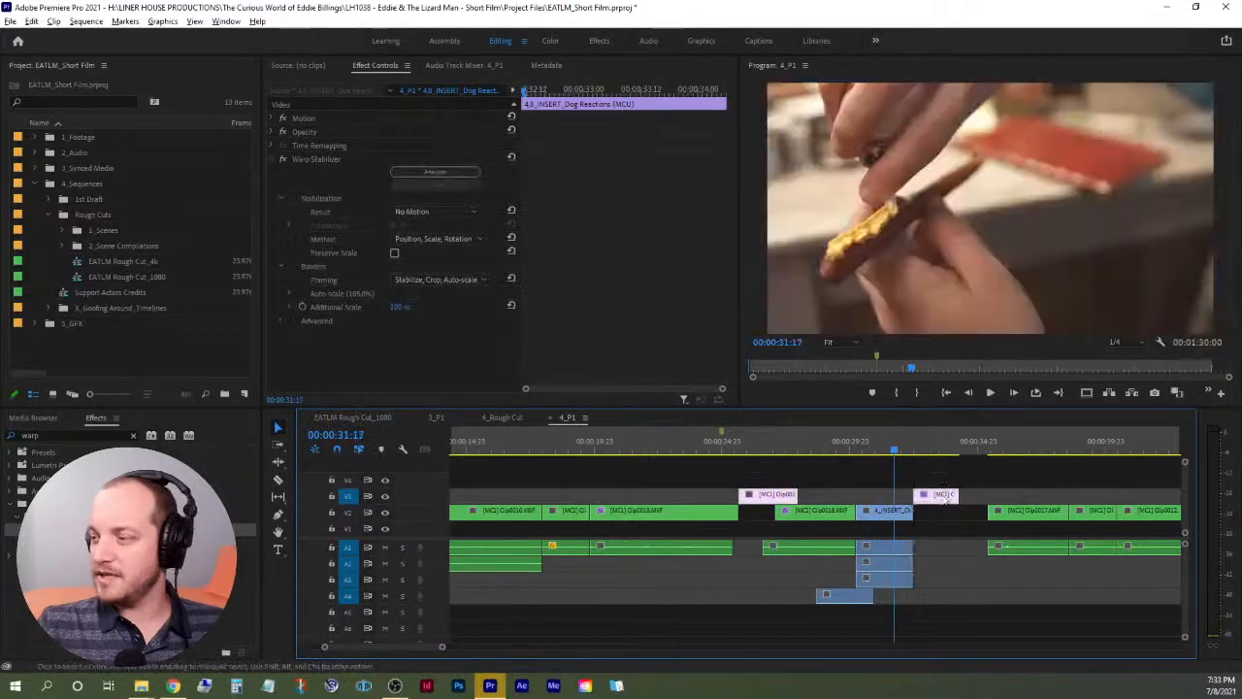
Play back both swapped dog reaction shots and the shots following them to check how they play.
key(space)
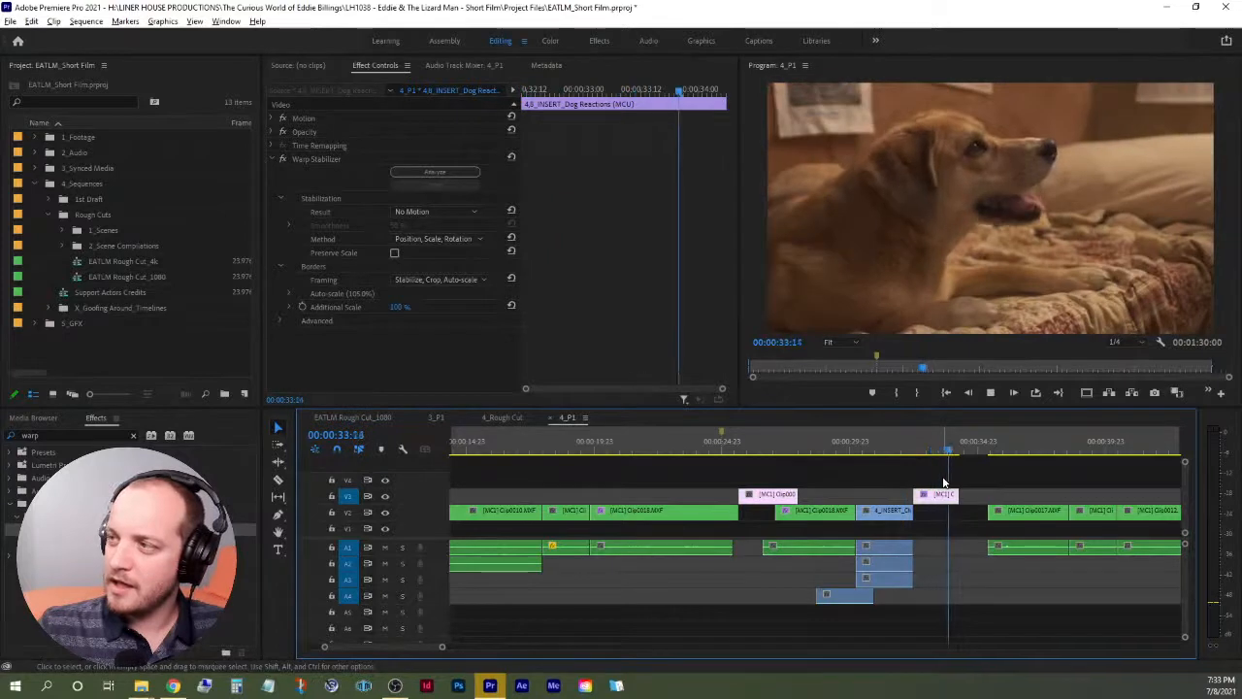
key(space)
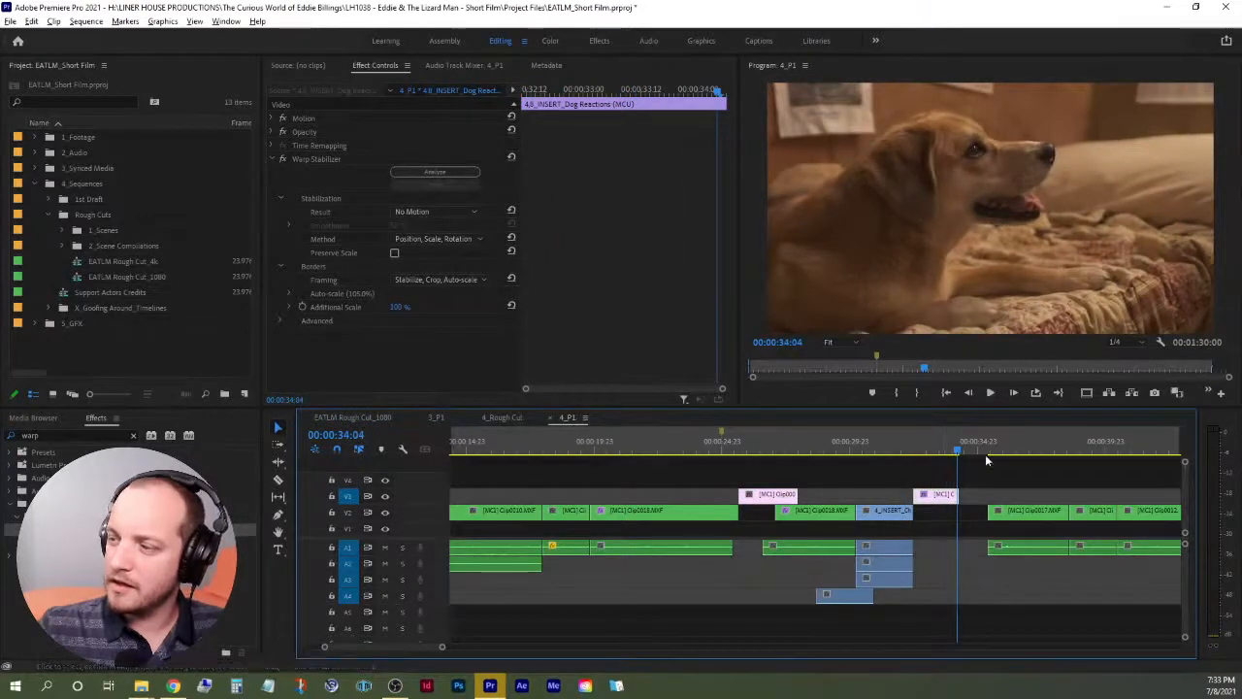
key(space)
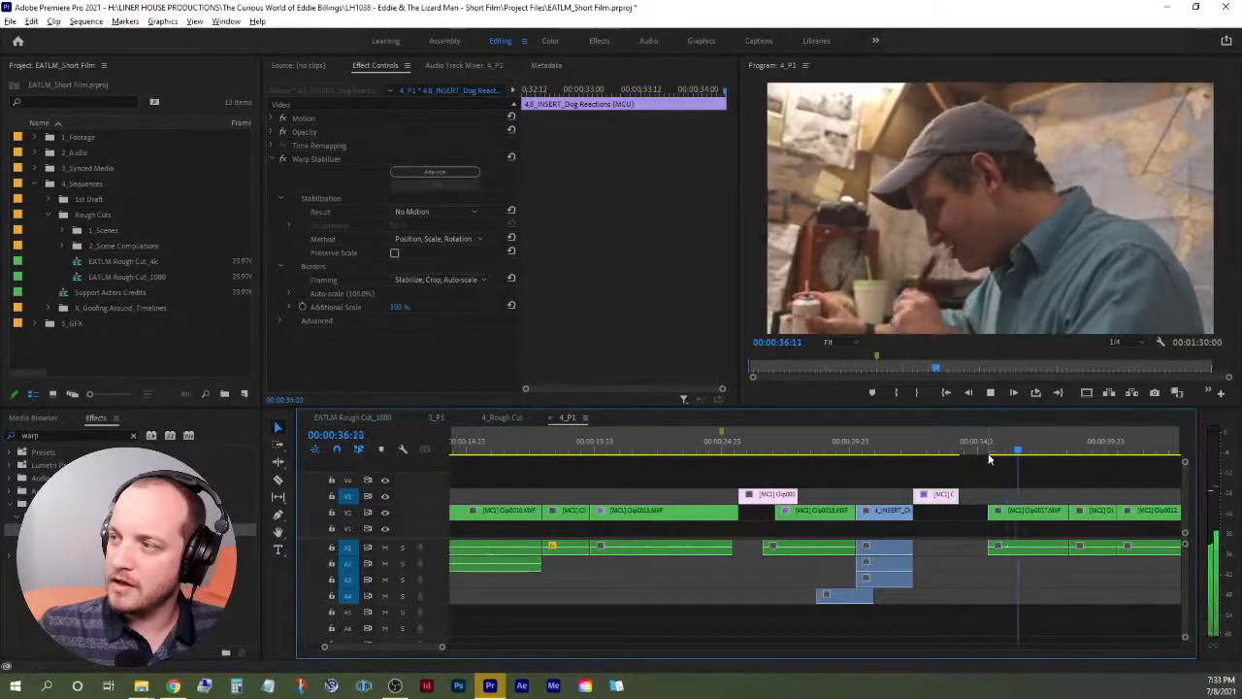
key(space)
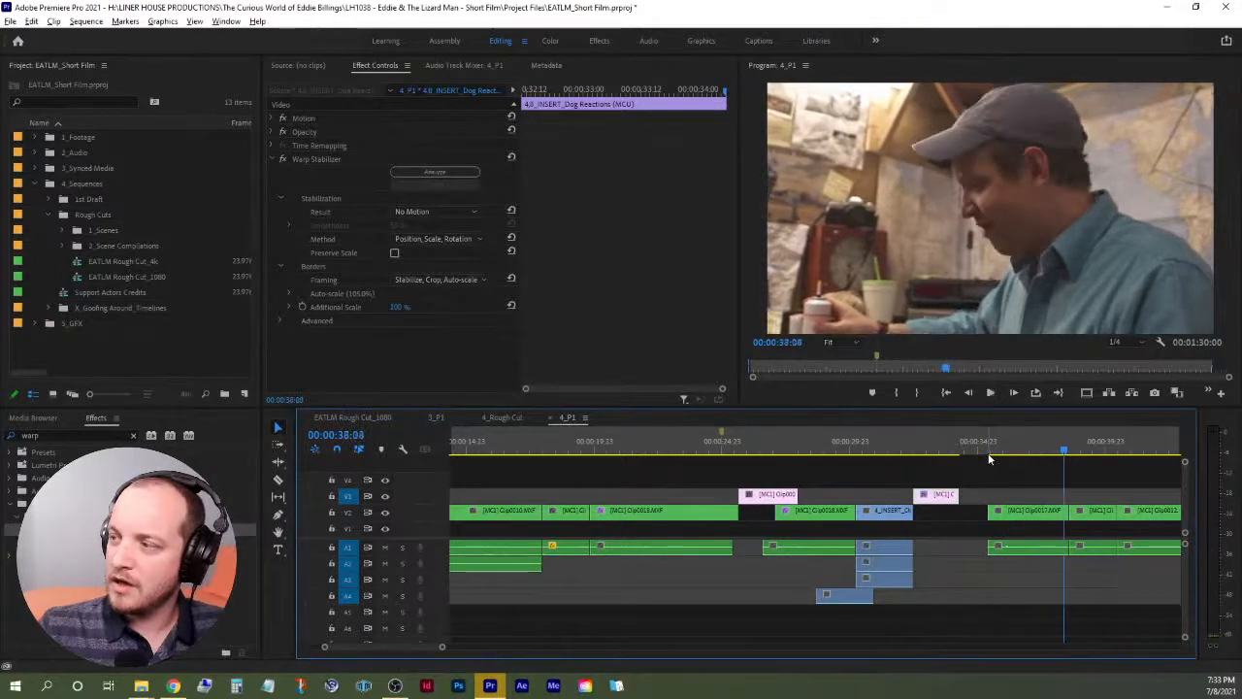
key(space)
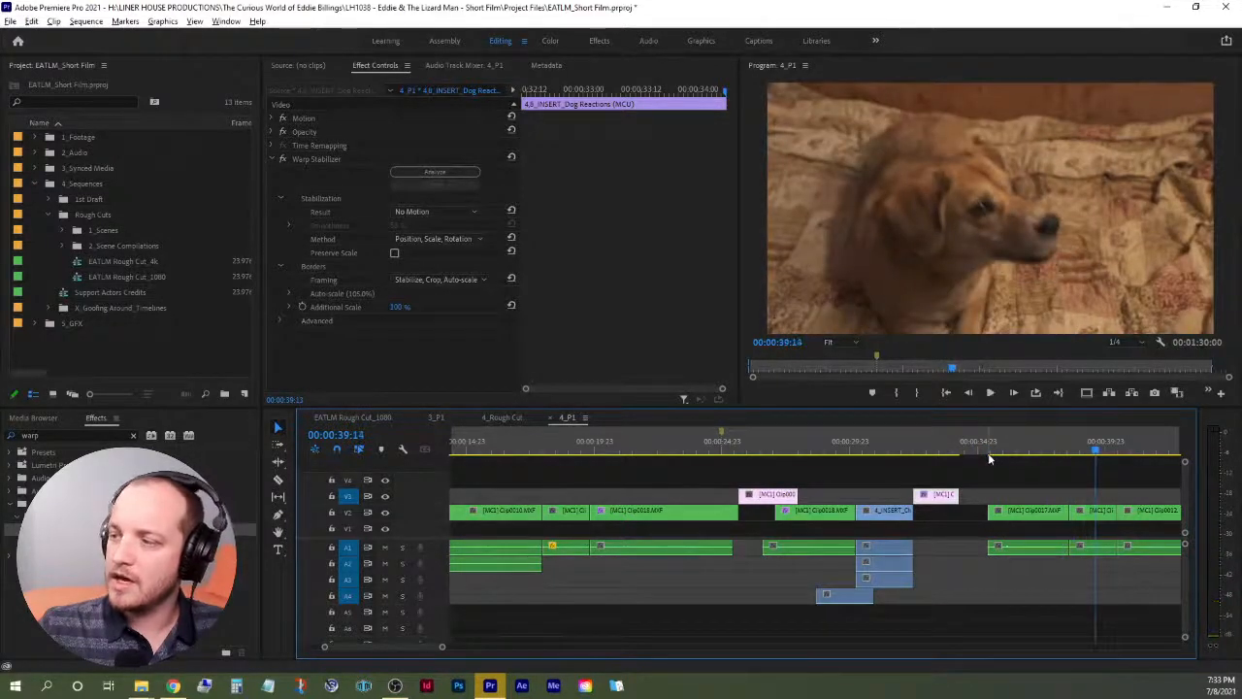
click(736, 462)
key(space)
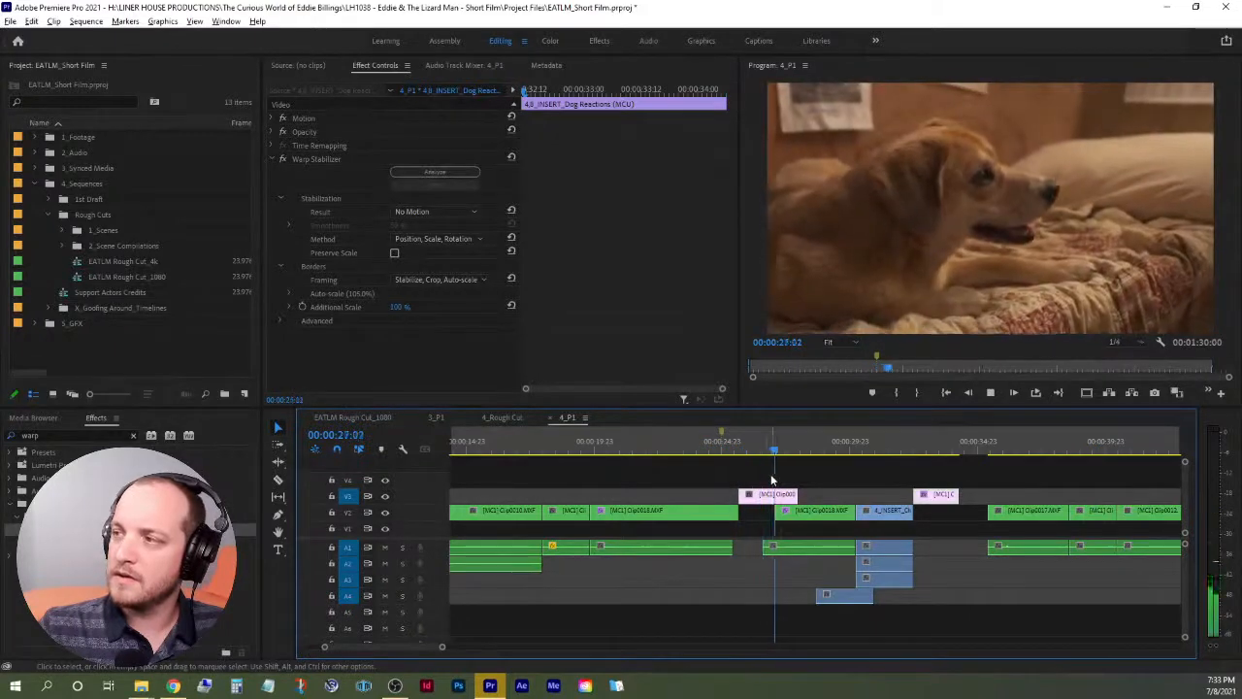
key(space)
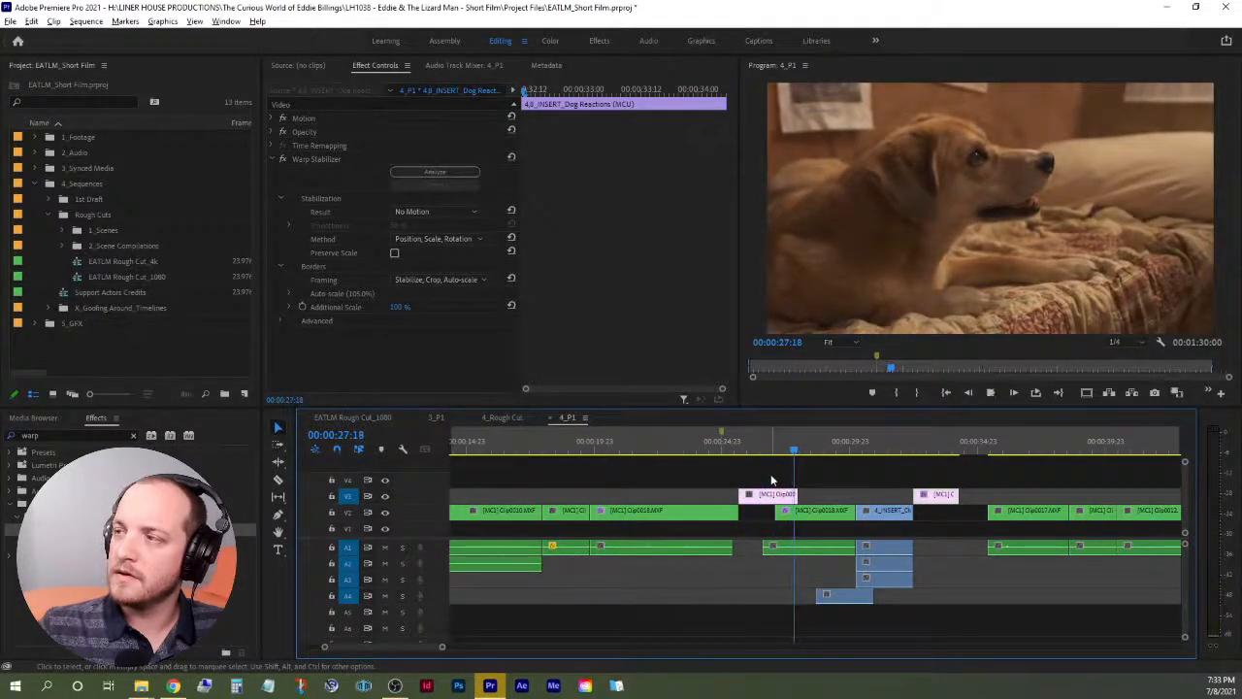
Trim the end of the first dog reaction shot on V3 to 00:00:27:21.
key(space)
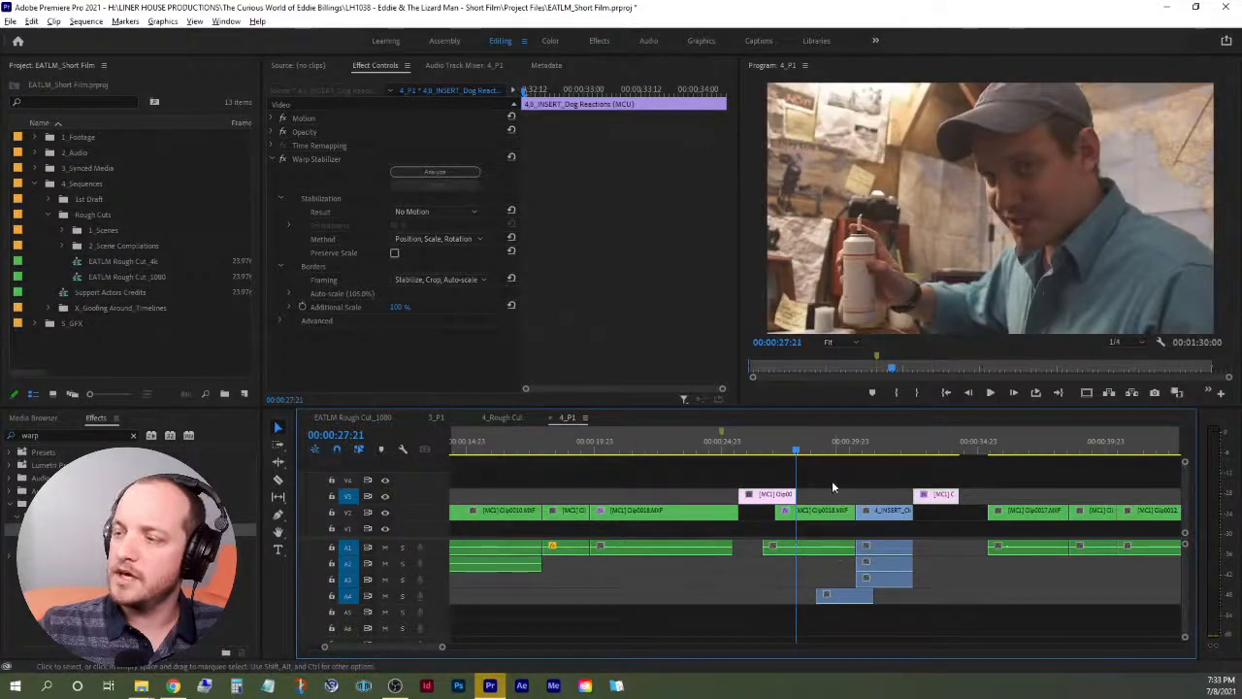
drag(832, 481, 957, 619)
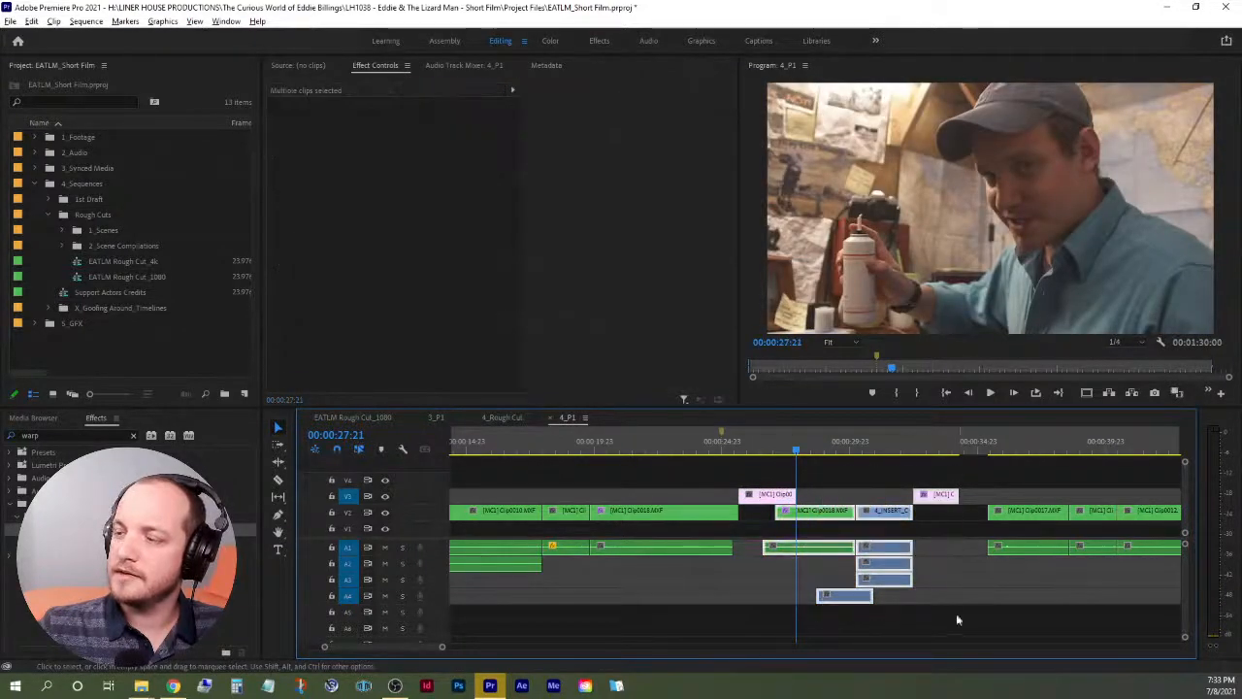
click(852, 487)
Move the first dog shot and the clips up to the second dog shot, with their audio, earlier so the group starts at 00:00:25:02.
click(670, 449)
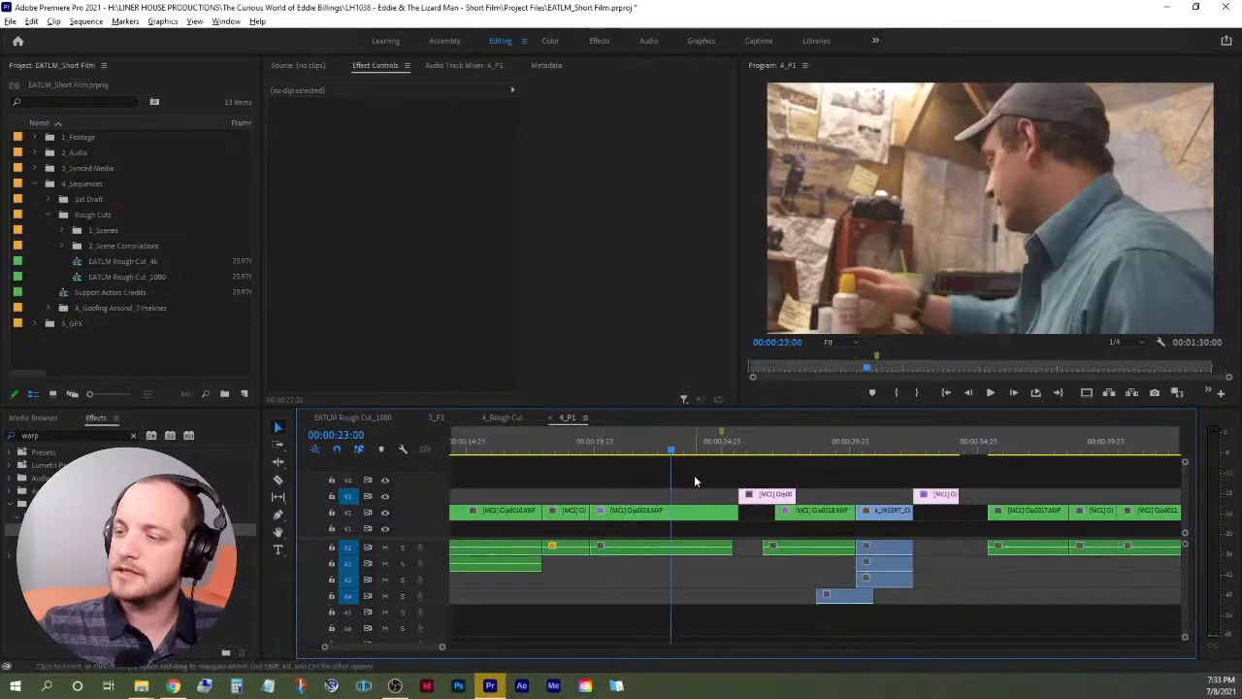
key(space)
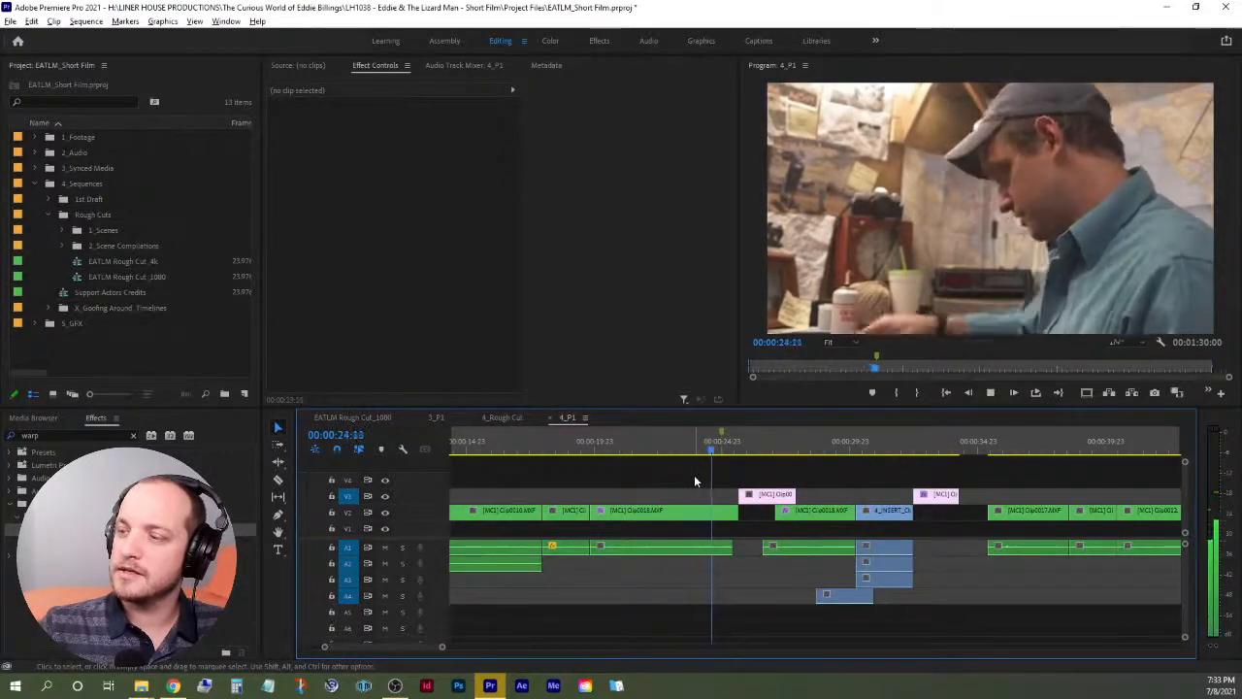
click(682, 451)
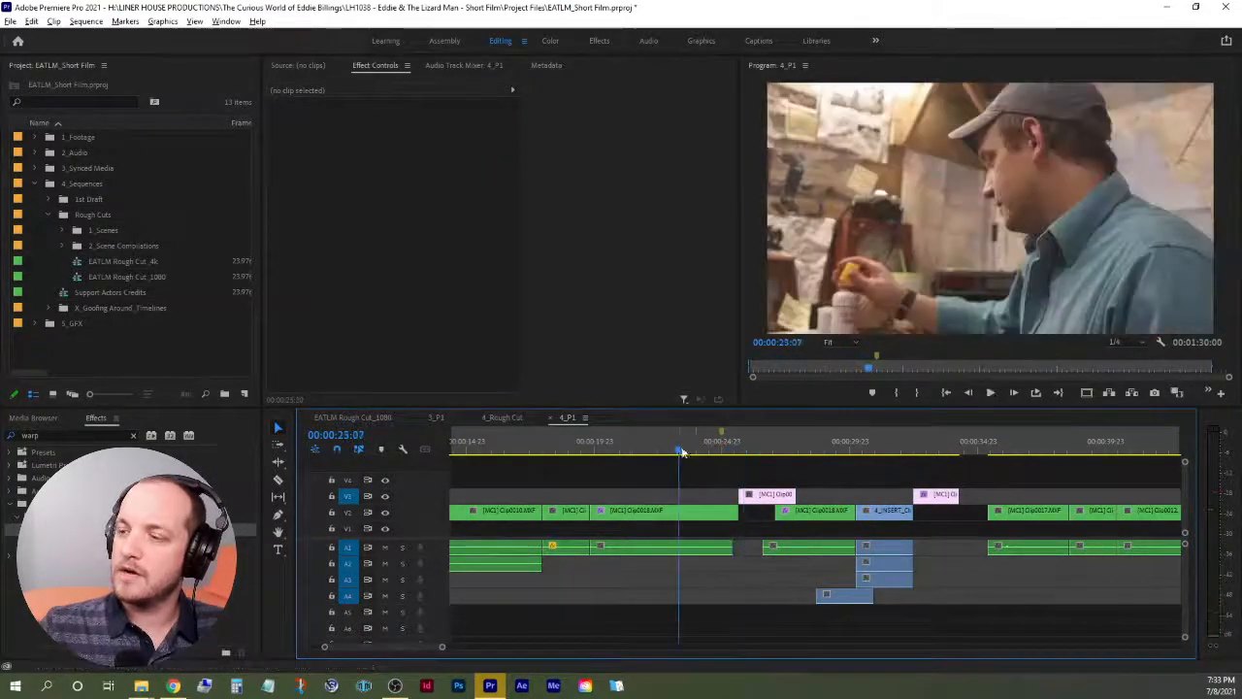
drag(682, 451, 726, 454)
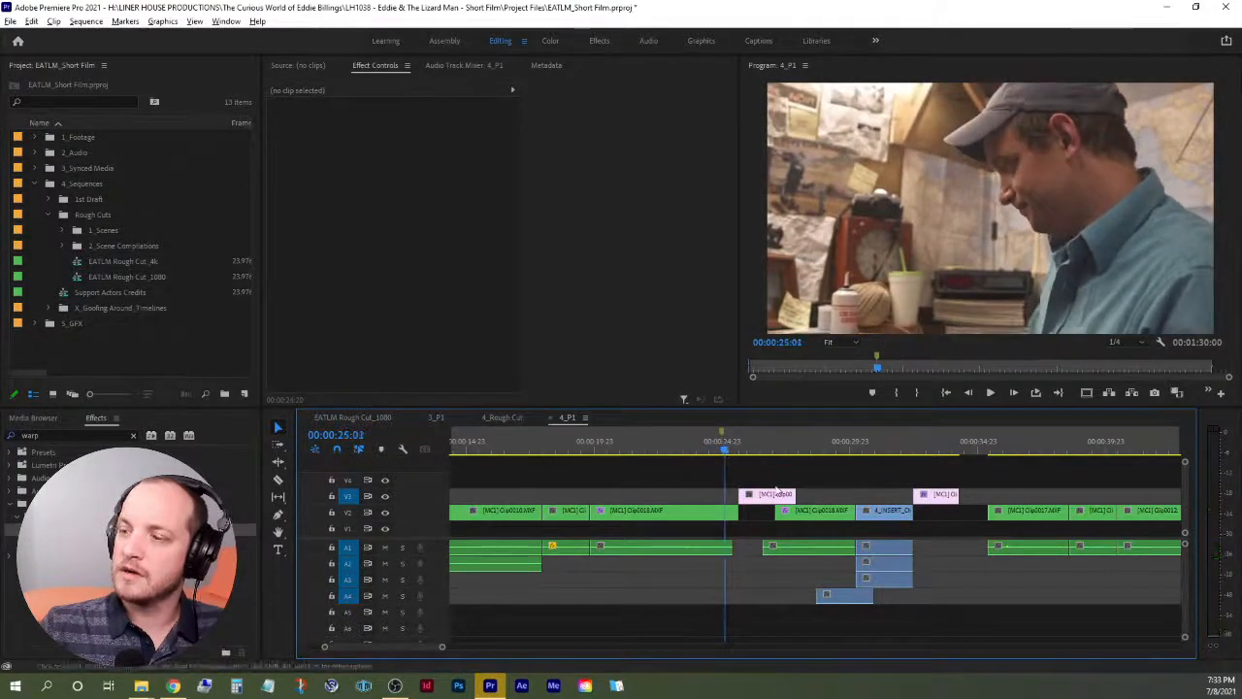
drag(795, 490, 868, 580)
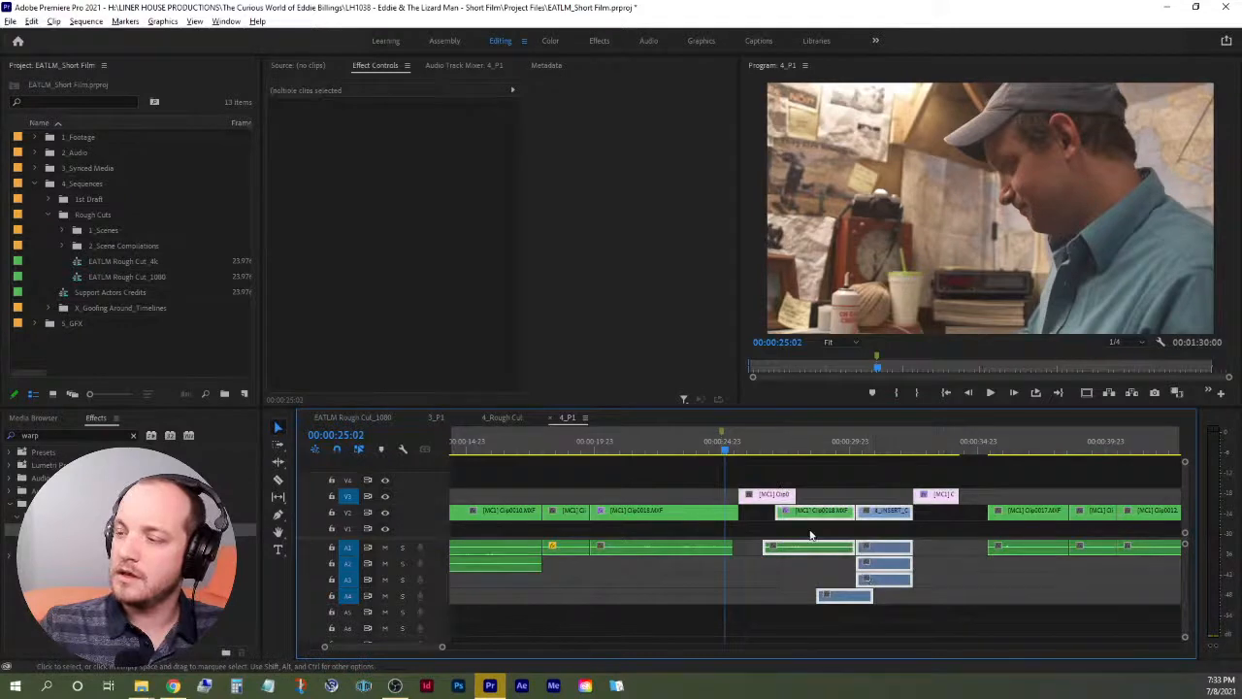
drag(788, 497, 779, 495)
Play back the first dog shot, trim its end to 00:00:27:02, and line up the A4 audio with the insert clip.
key(space)
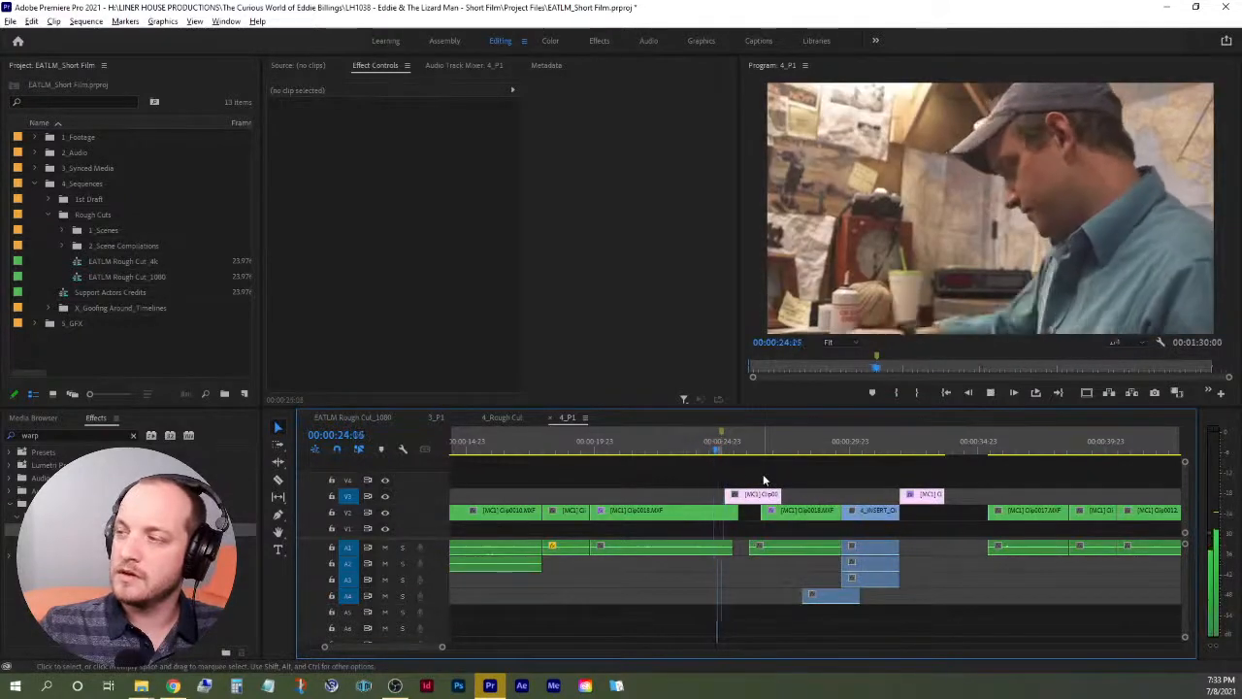
key(space)
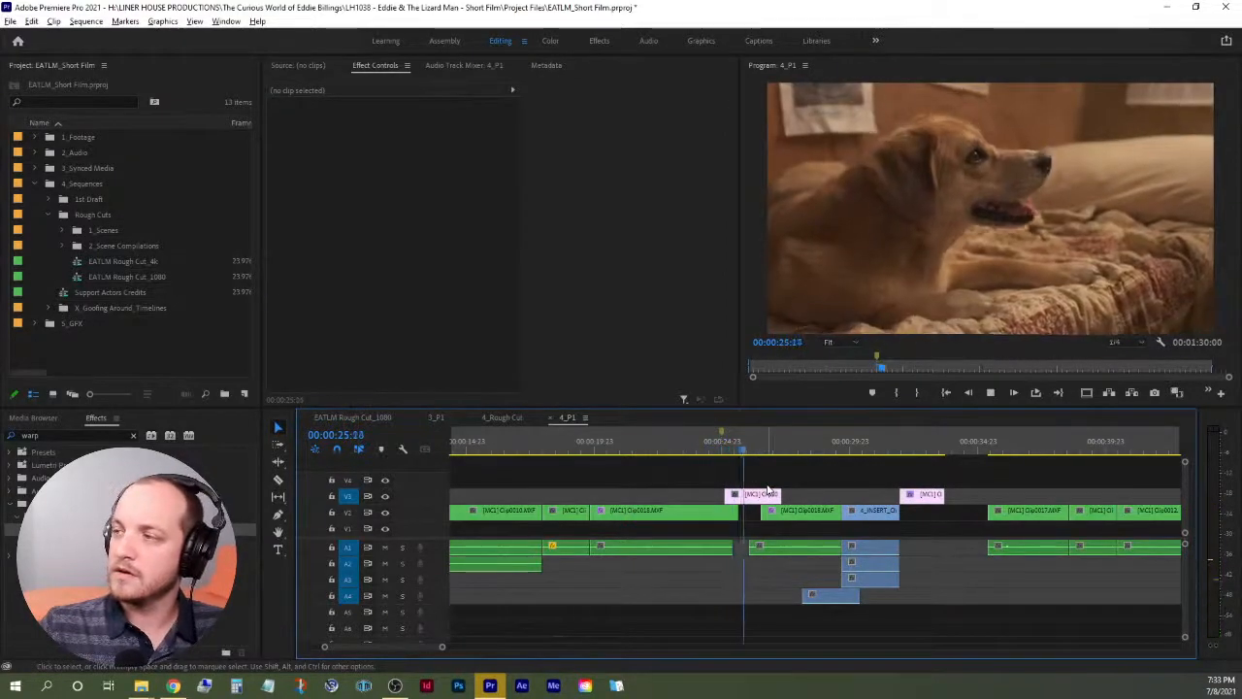
key(space)
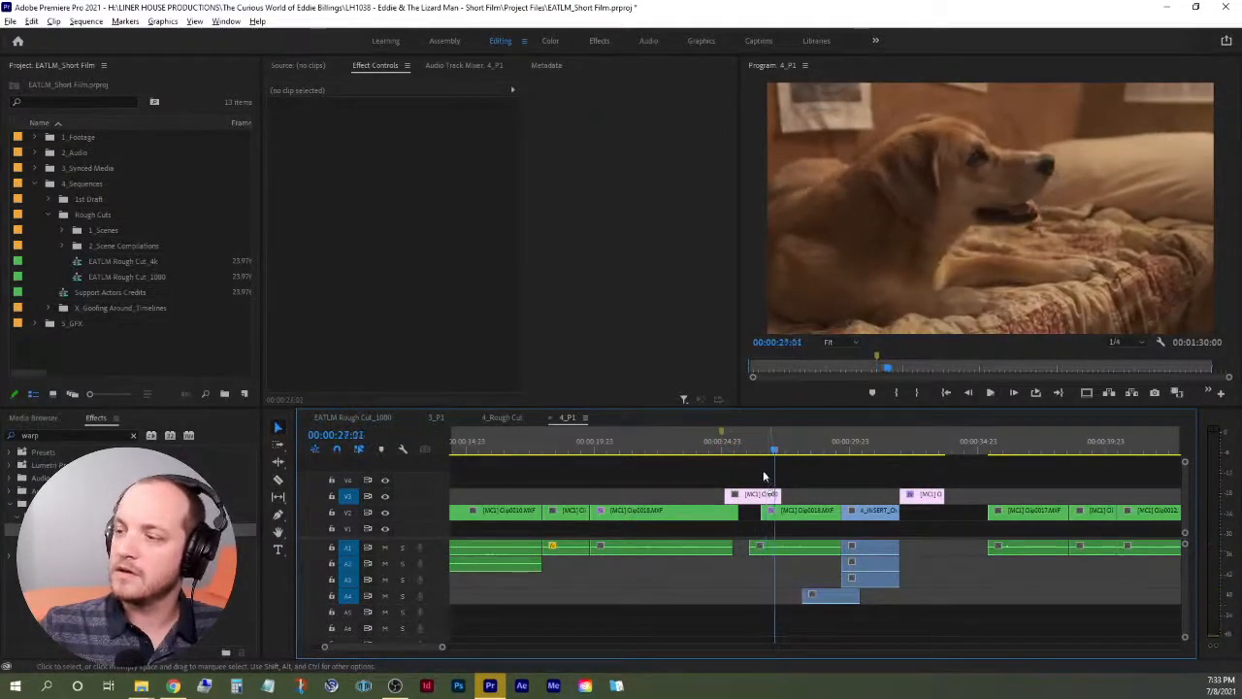
drag(750, 458, 878, 602)
click(829, 614)
click(759, 469)
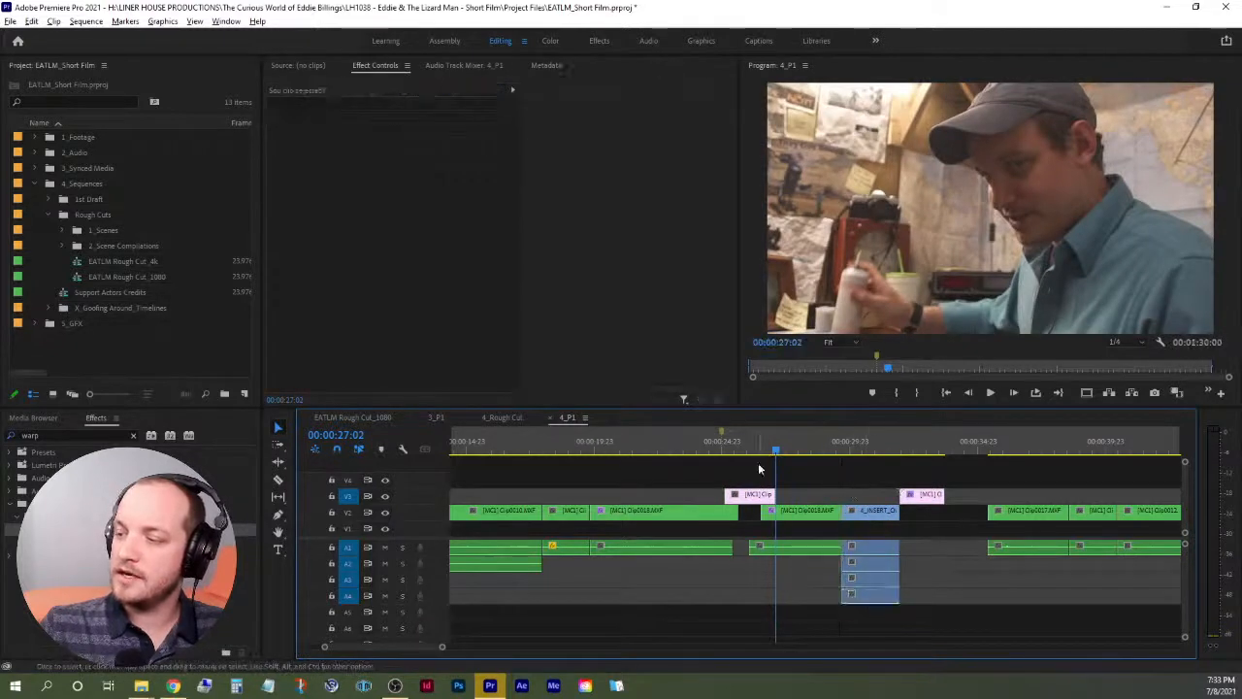
Review the cut from 00:00:24:10 and shift the clips through the second dog shot later, so the V2 clip starts where the first dog shot ends.
drag(751, 448, 707, 449)
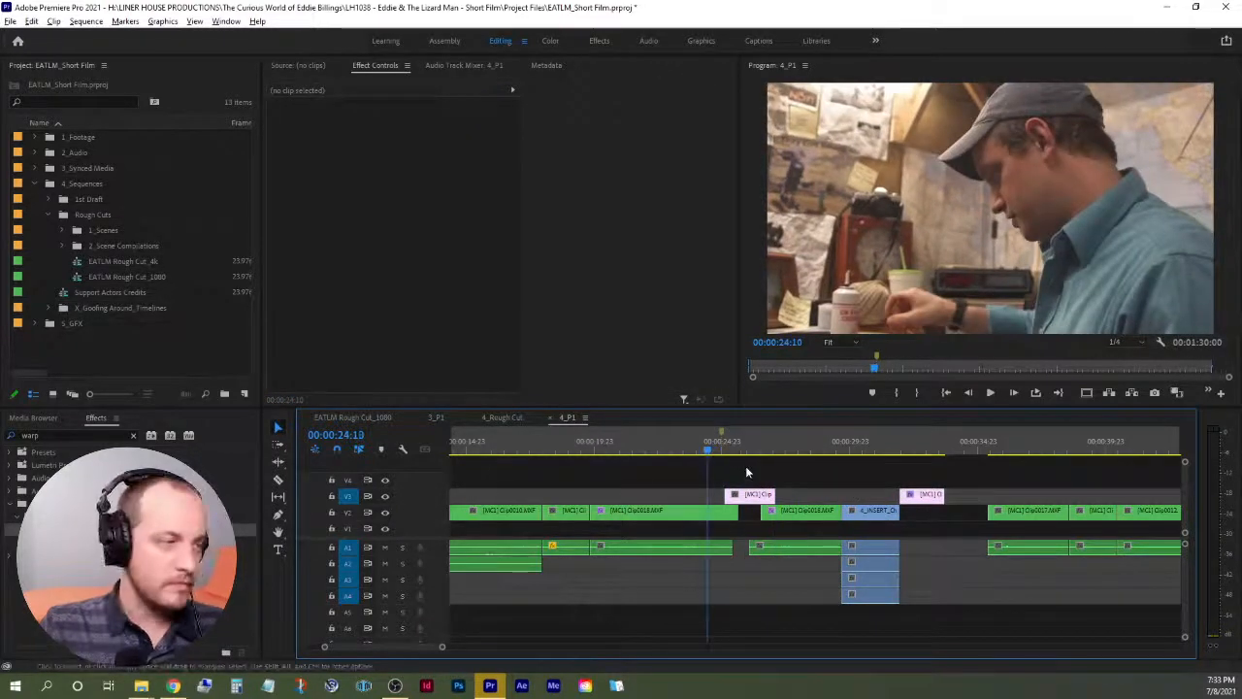
key(space)
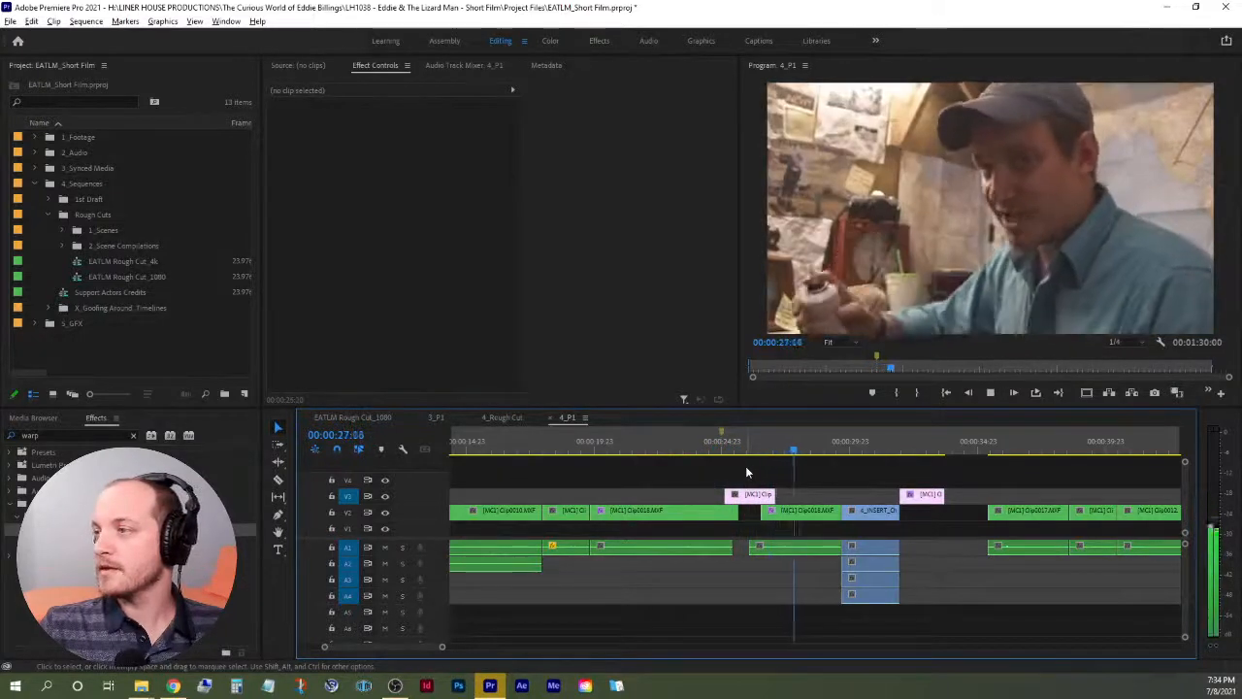
key(space)
drag(796, 464, 937, 619)
drag(788, 511, 803, 514)
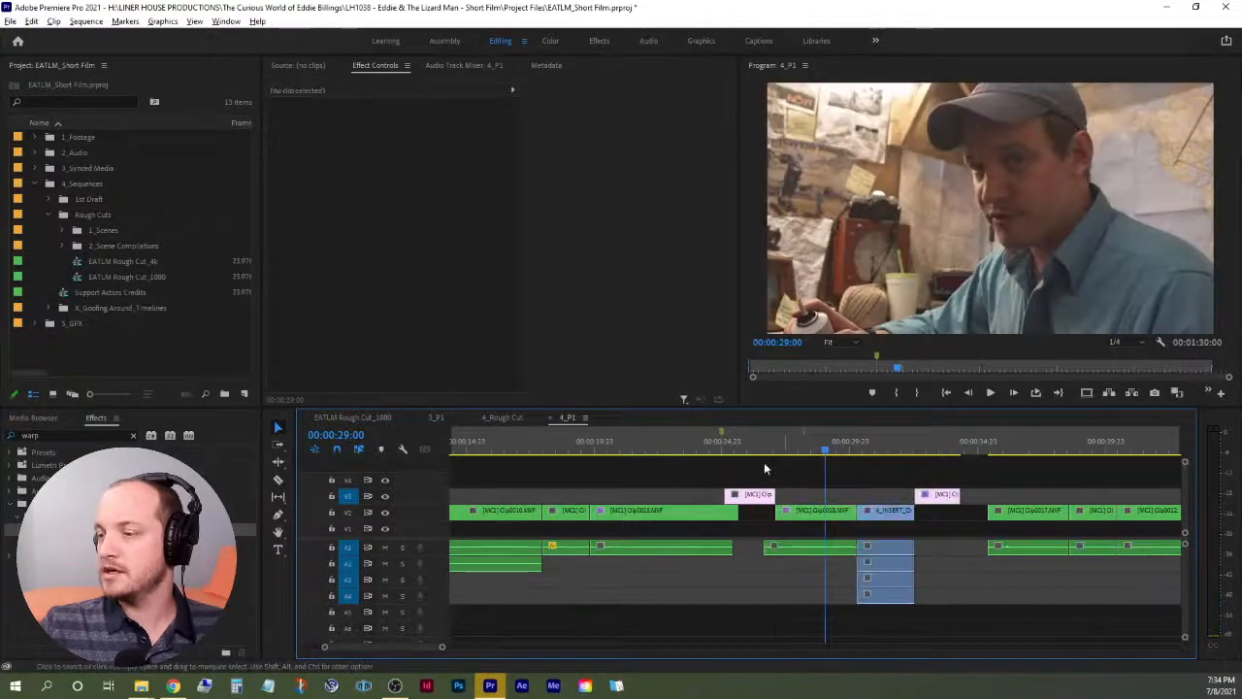
Delete the sequence marker at 00:00:25:02.
click(723, 438)
right_click(724, 435)
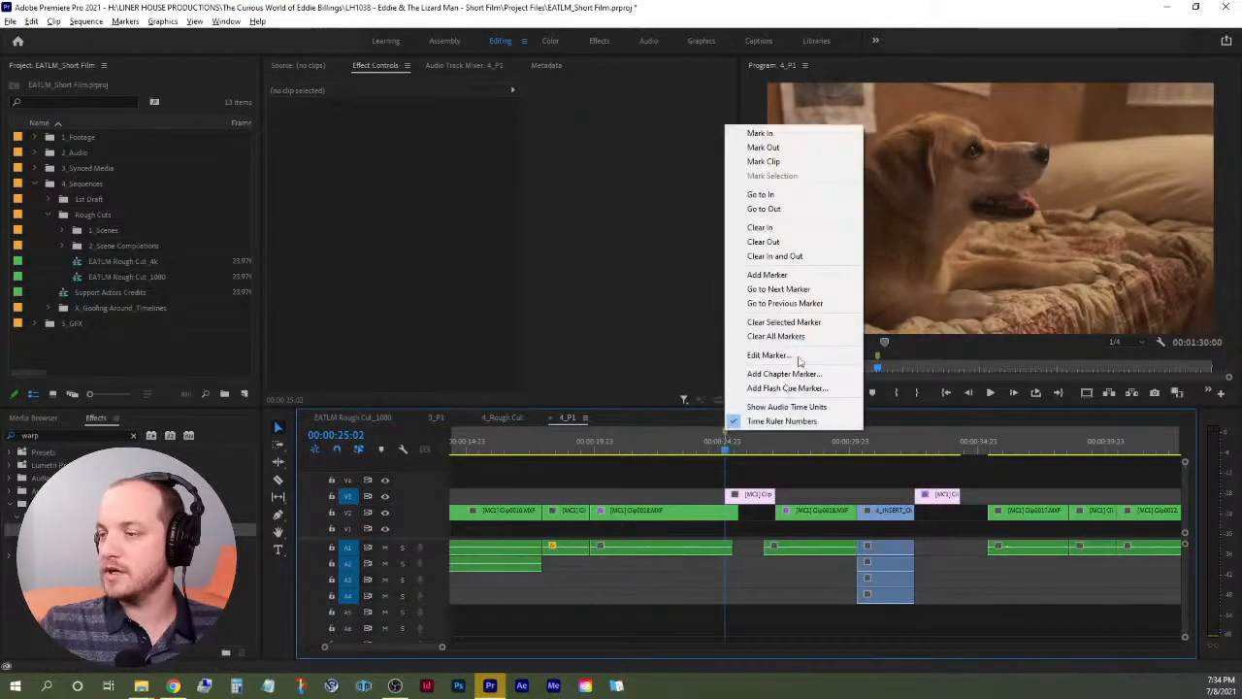
click(694, 431)
double_click(724, 435)
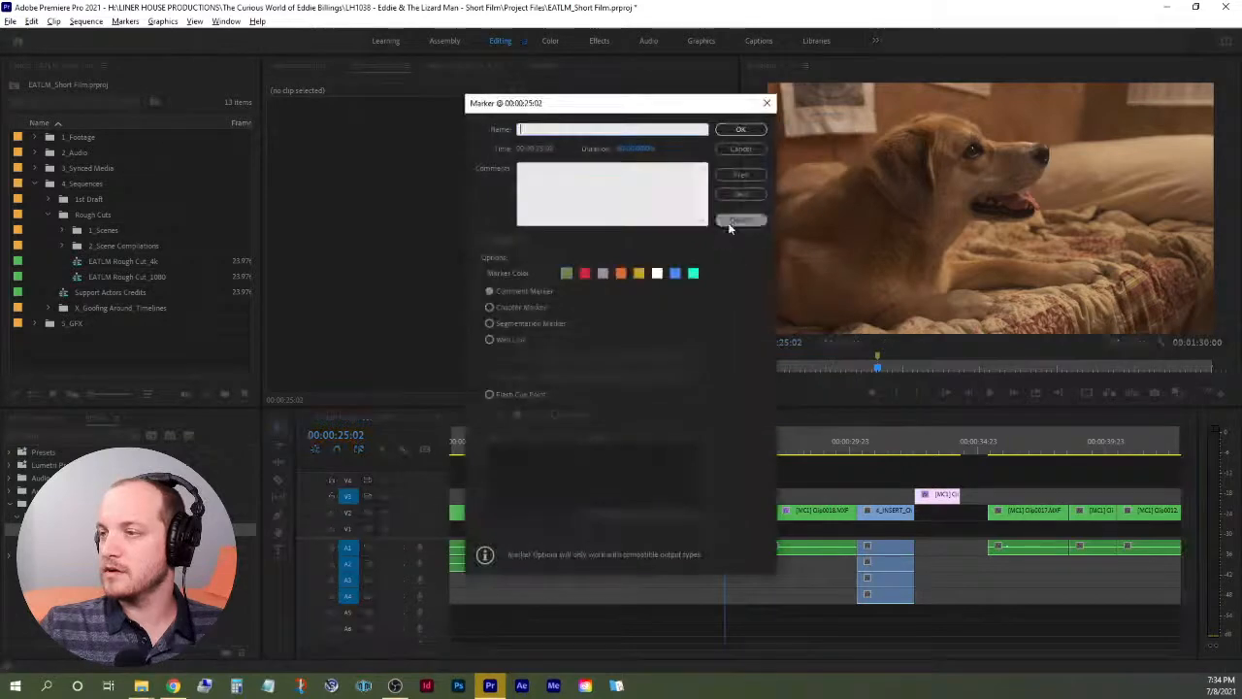
click(737, 221)
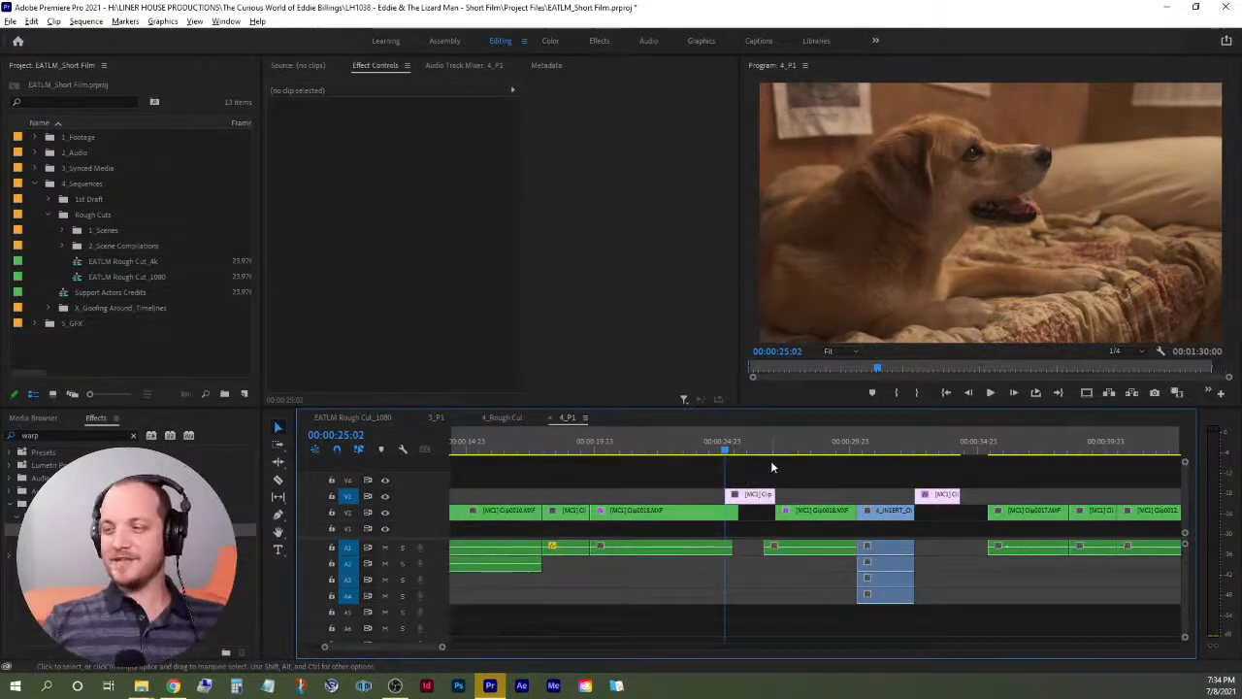
Play back the scene from 00:00:23:21 through both dog reaction shots to check the timing.
click(708, 455)
click(695, 451)
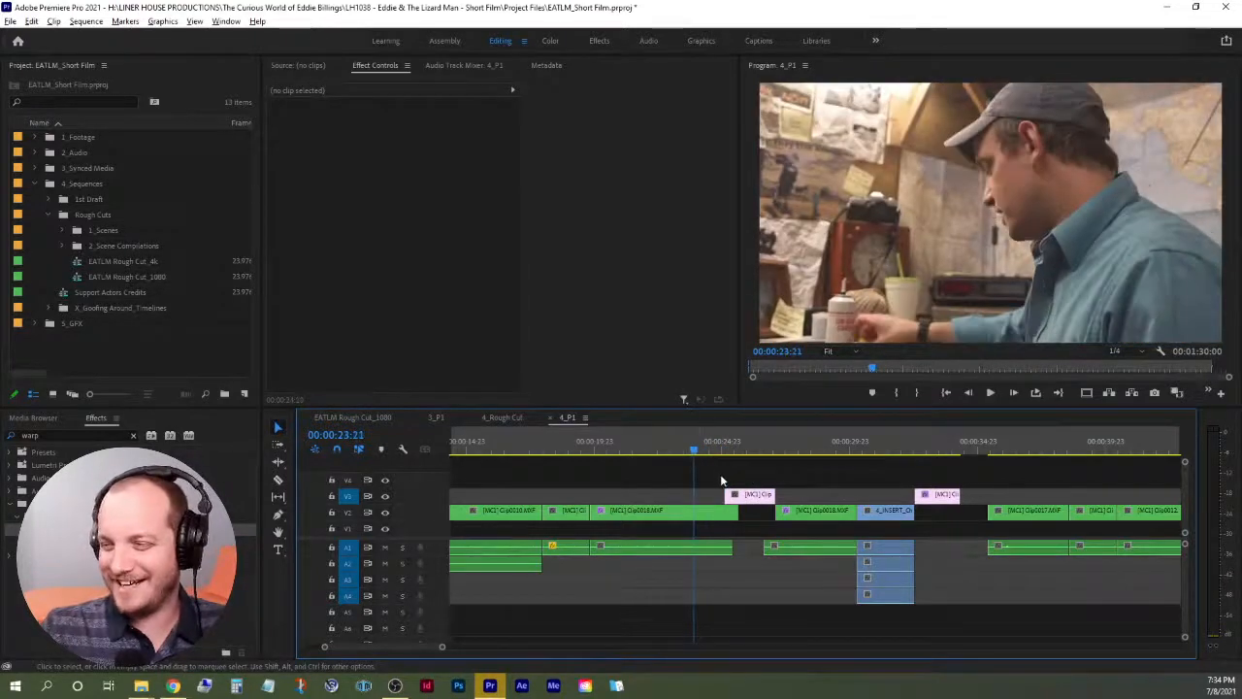
key(space)
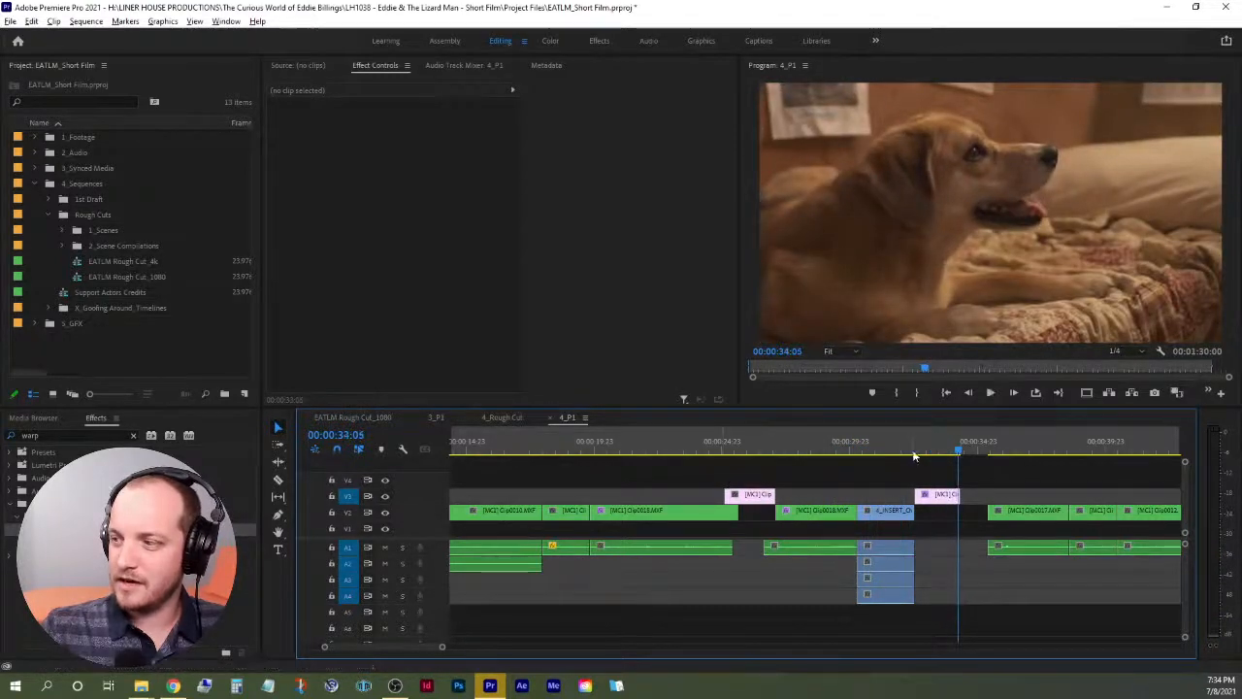
Trim a few frames off the end of the second dog shot on V3 and play back the insert and dog shot.
drag(924, 452, 941, 505)
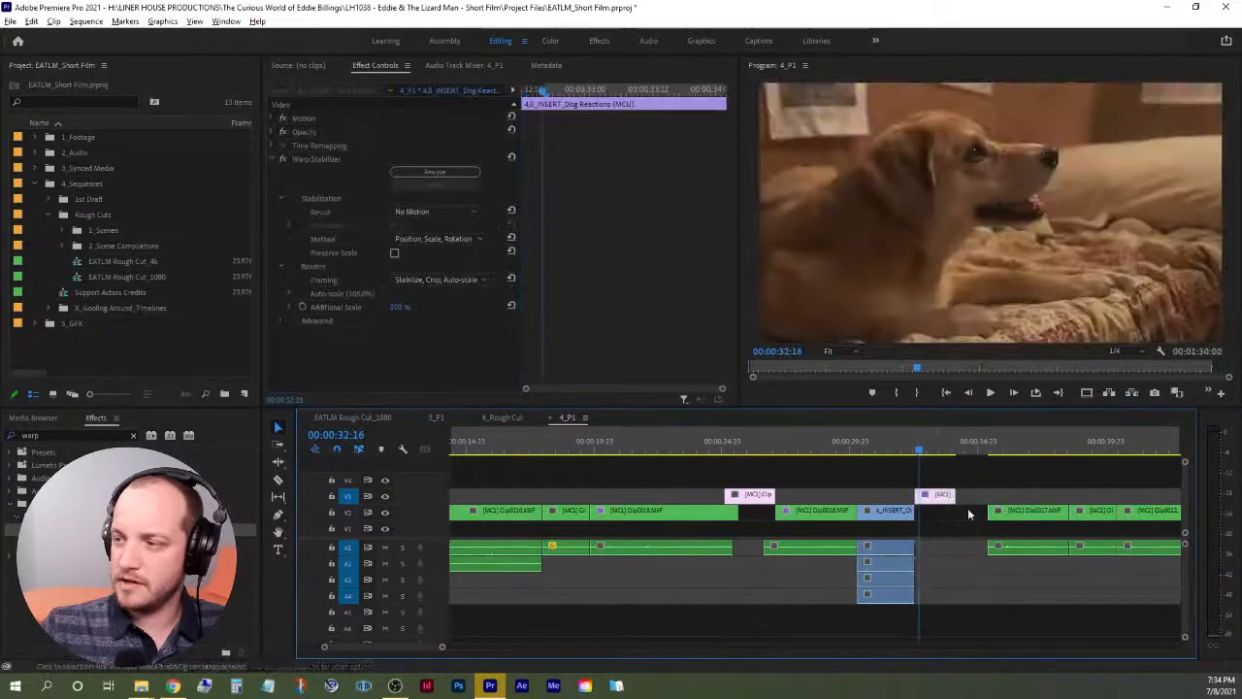
click(878, 447)
key(space)
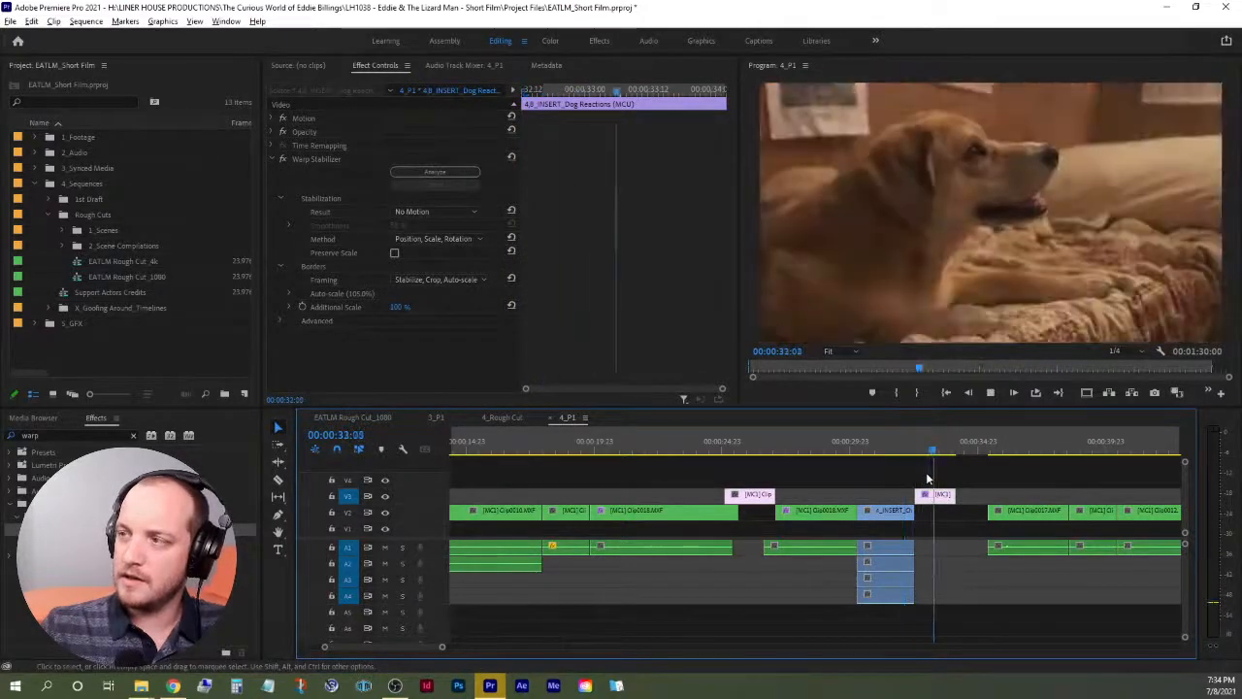
key(space)
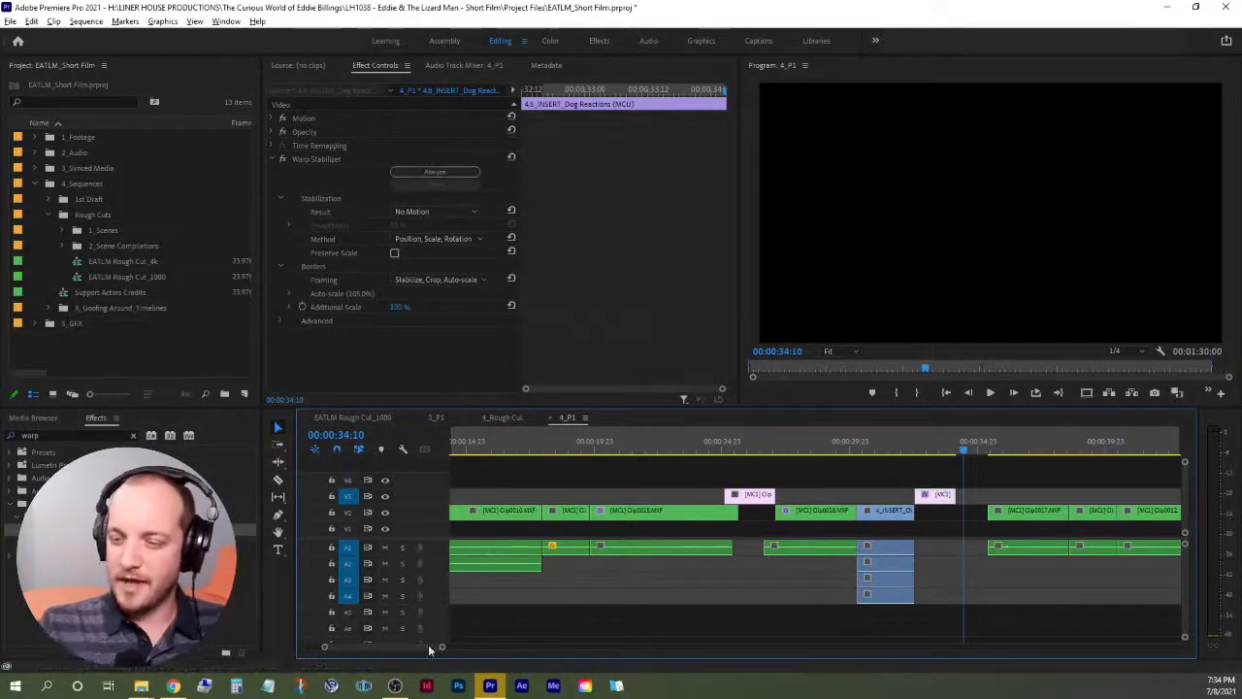
Move all clips after the second dog shot earlier to close the gap, and play back the revised stretch.
scroll(435, 652, down, 3)
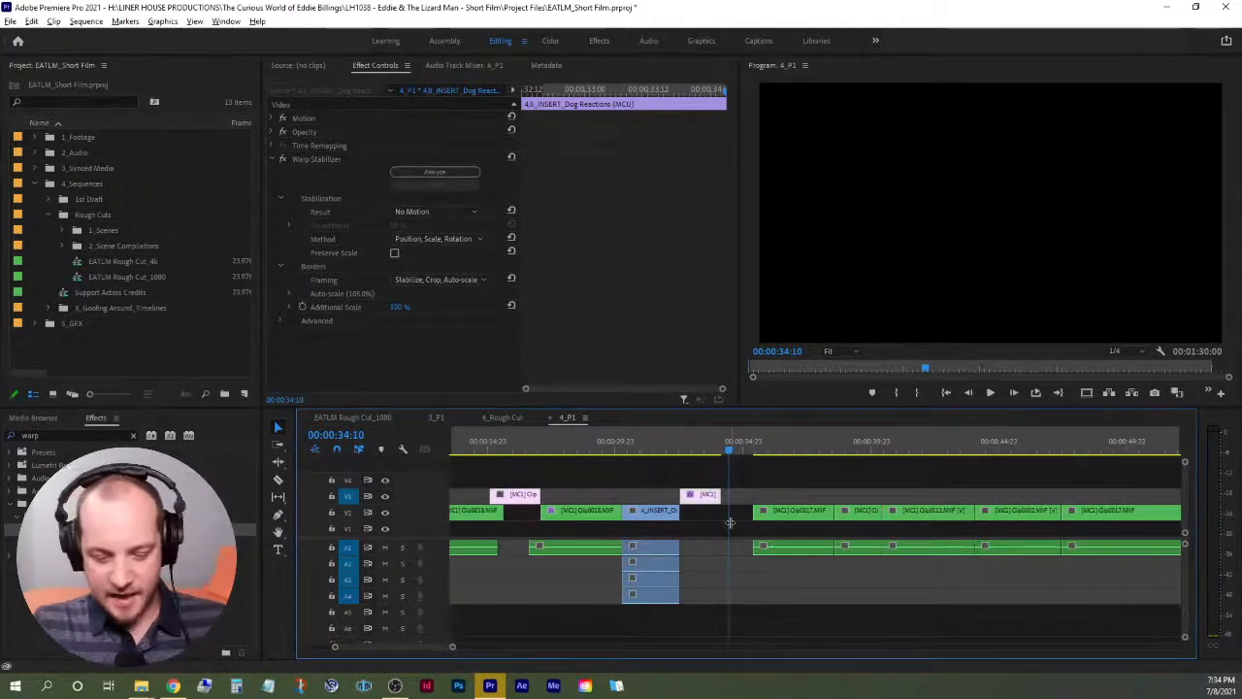
key(backslash)
drag(954, 566, 689, 499)
key(equal)
key(equal)
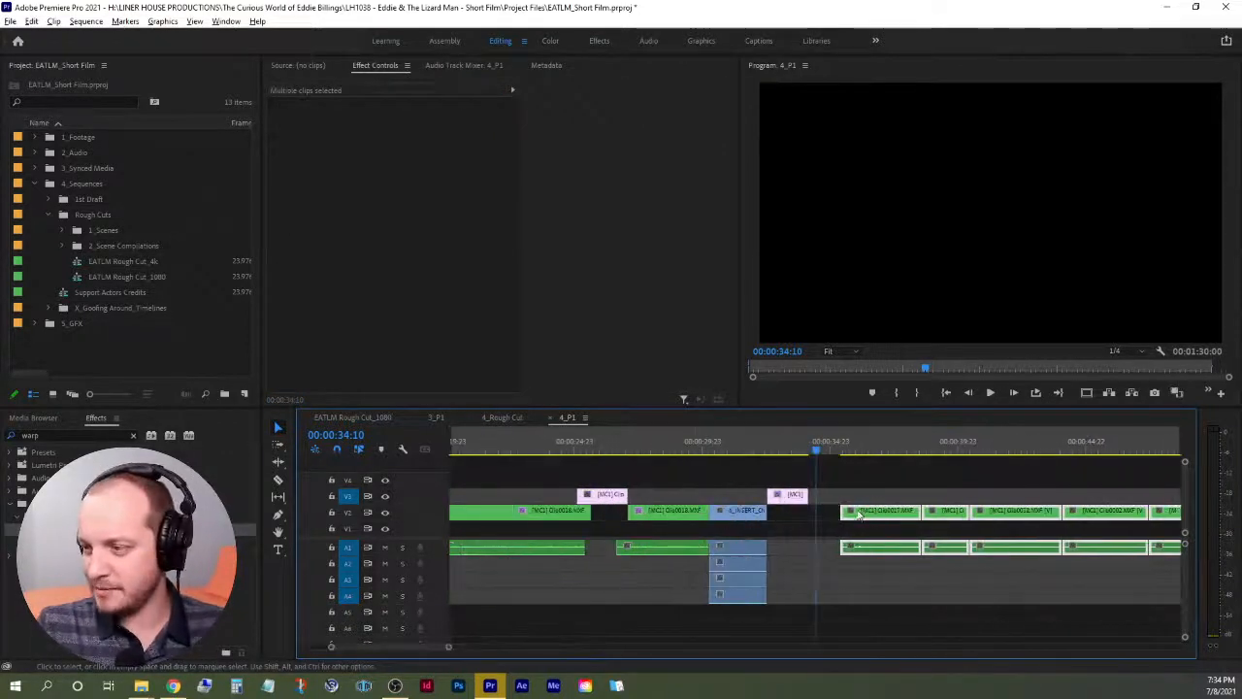
drag(856, 516, 824, 514)
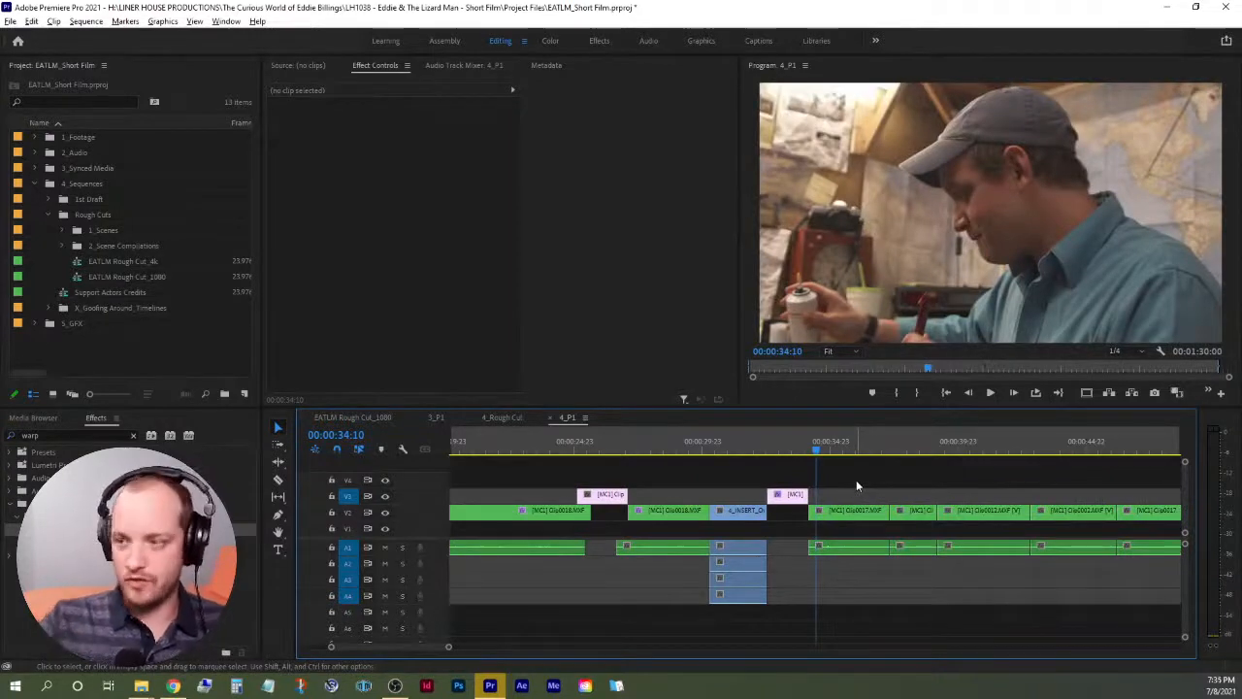
click(686, 447)
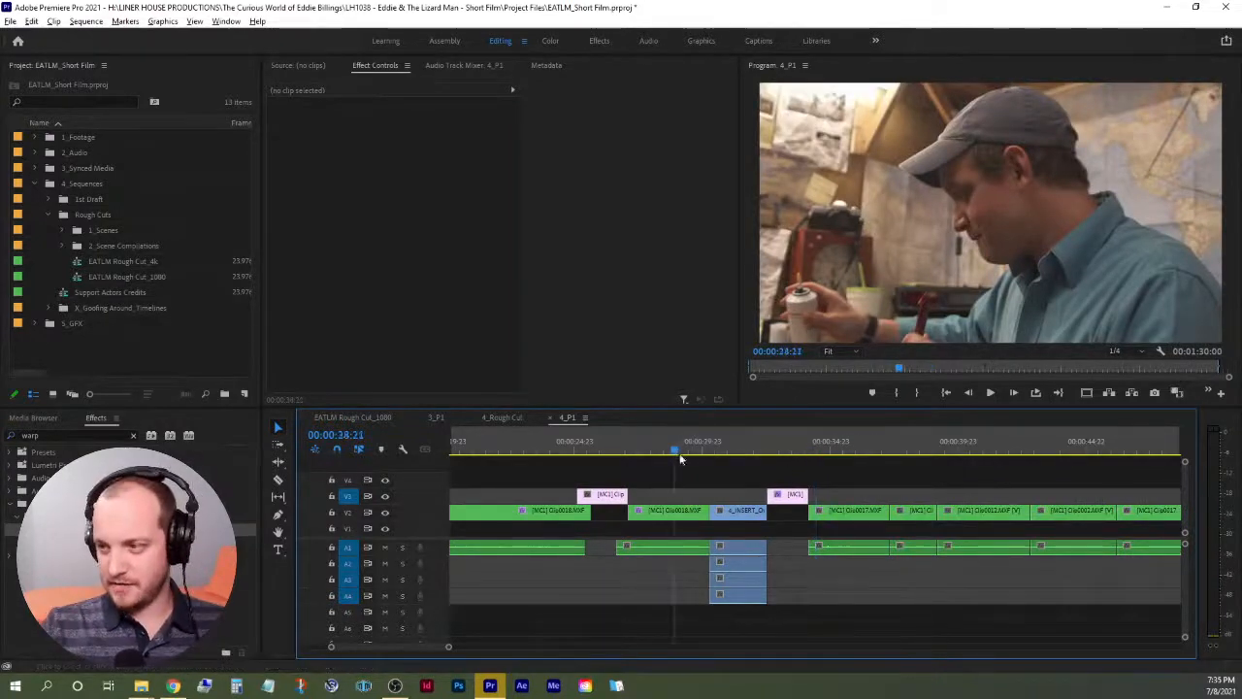
key(space)
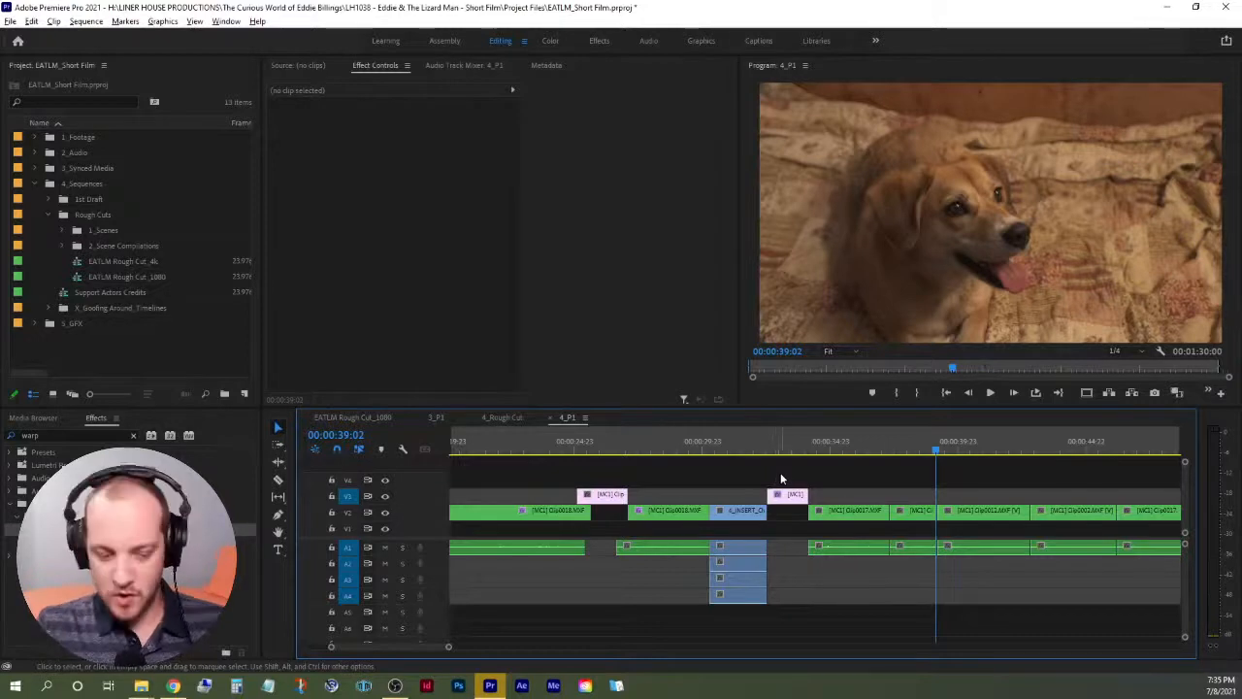
Extend the sequence's out point to the end of the last clip, for a duration of 00:01:32:02.
key(minus)
key(minus)
key(minus)
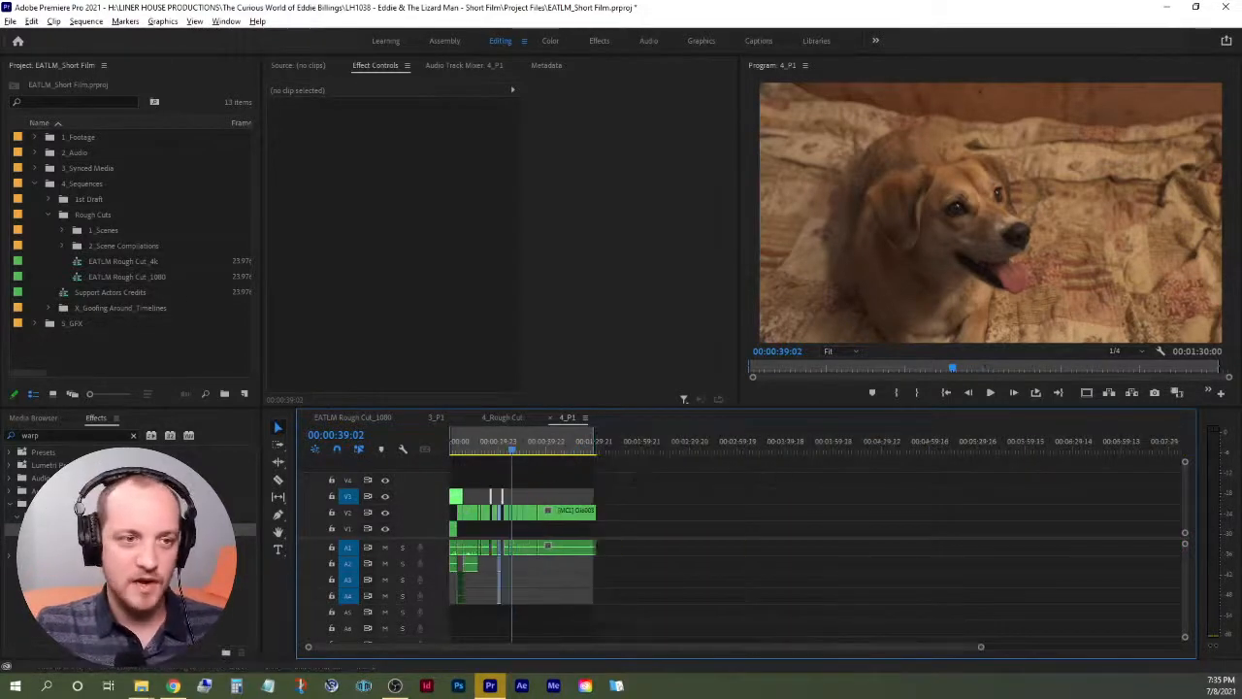
key(alt+Tab)
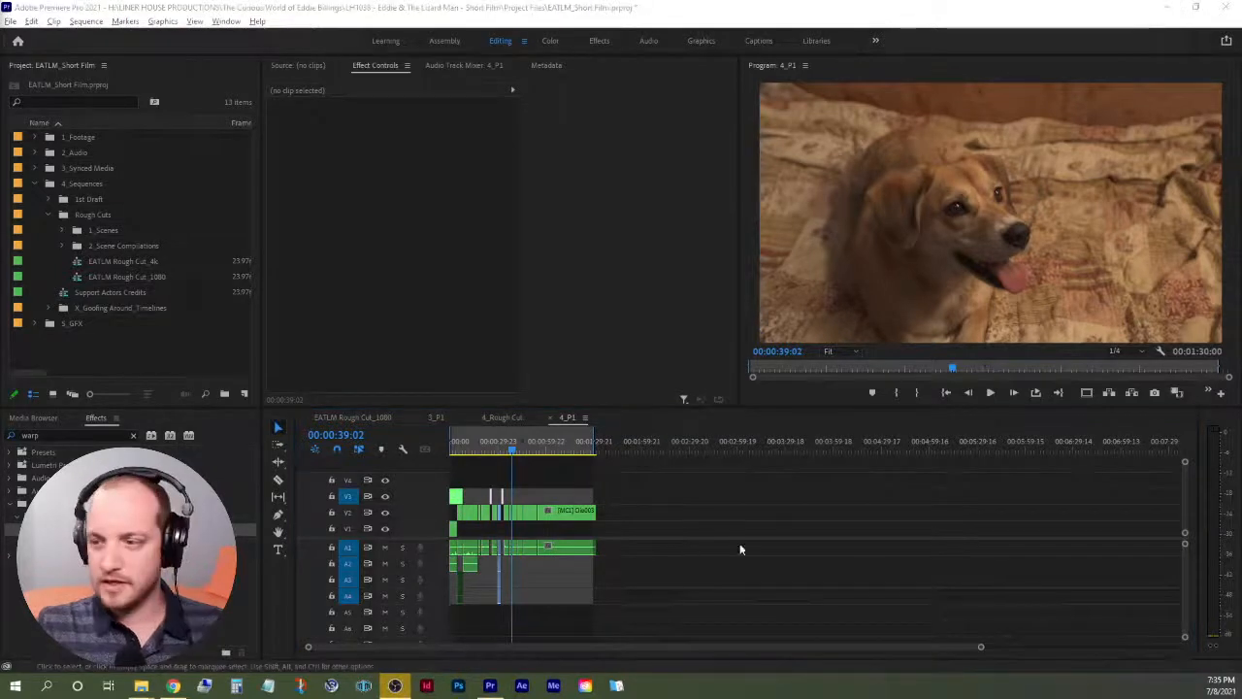
click(592, 560)
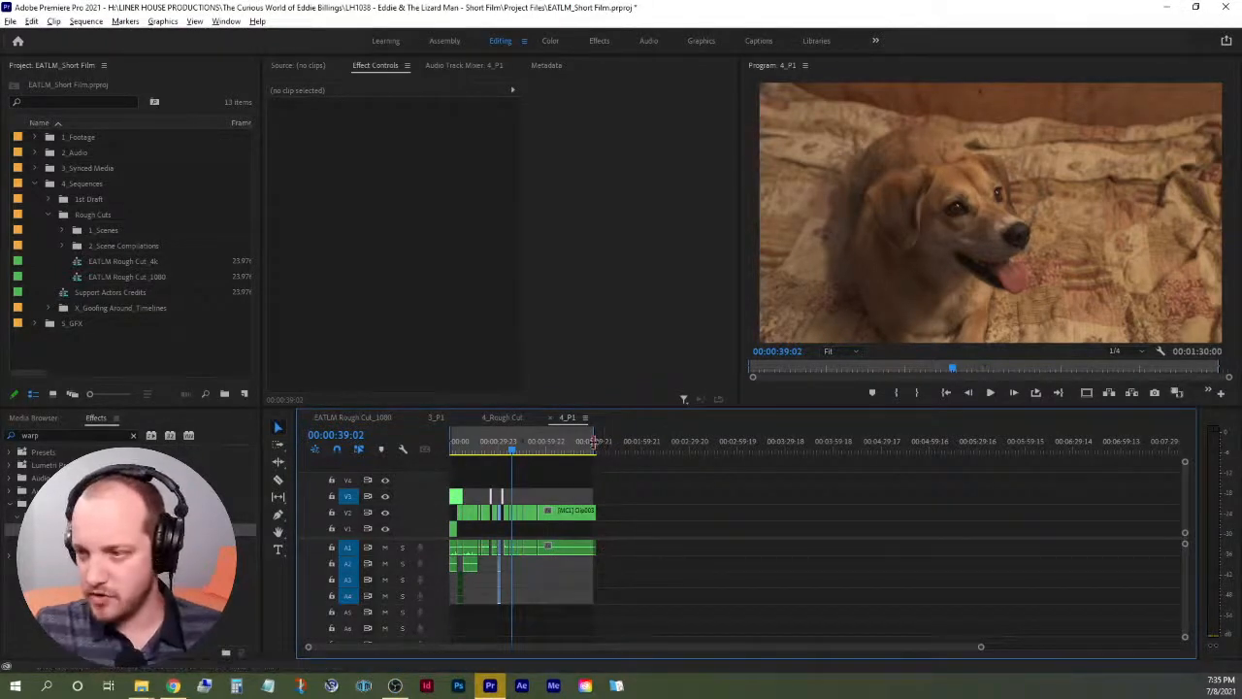
drag(594, 442, 597, 441)
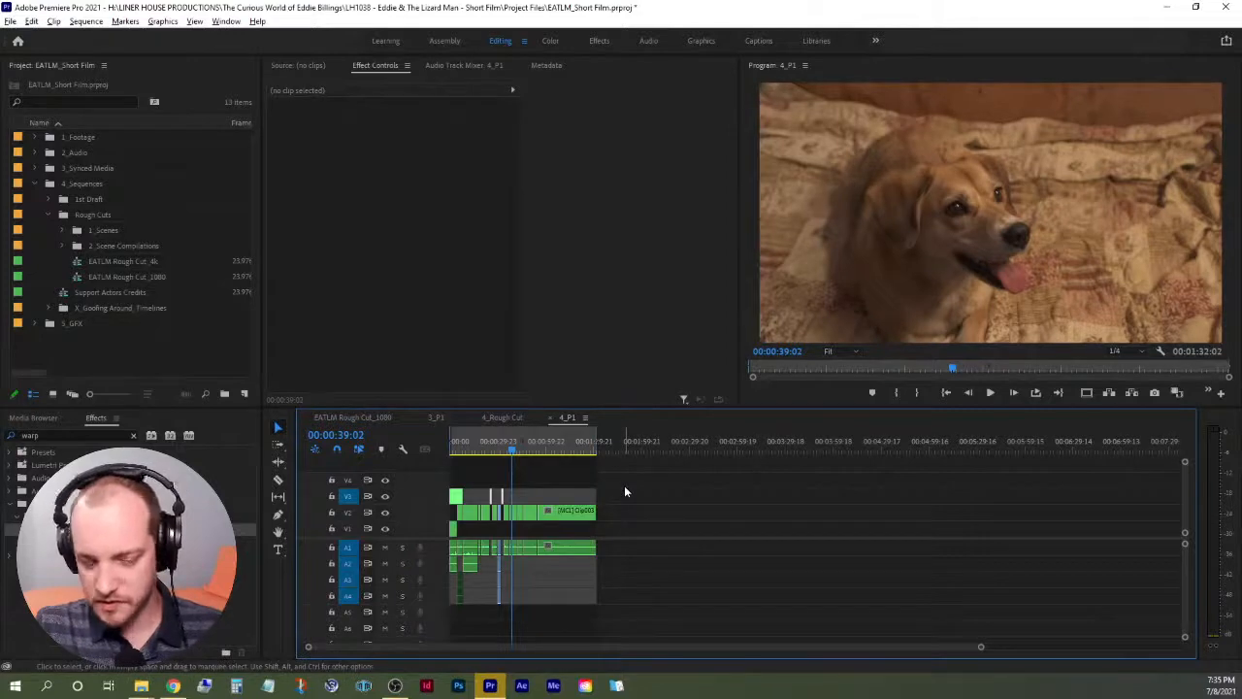
Return the playhead to the start of the 4_P1 sequence and save the project.
key(backslash)
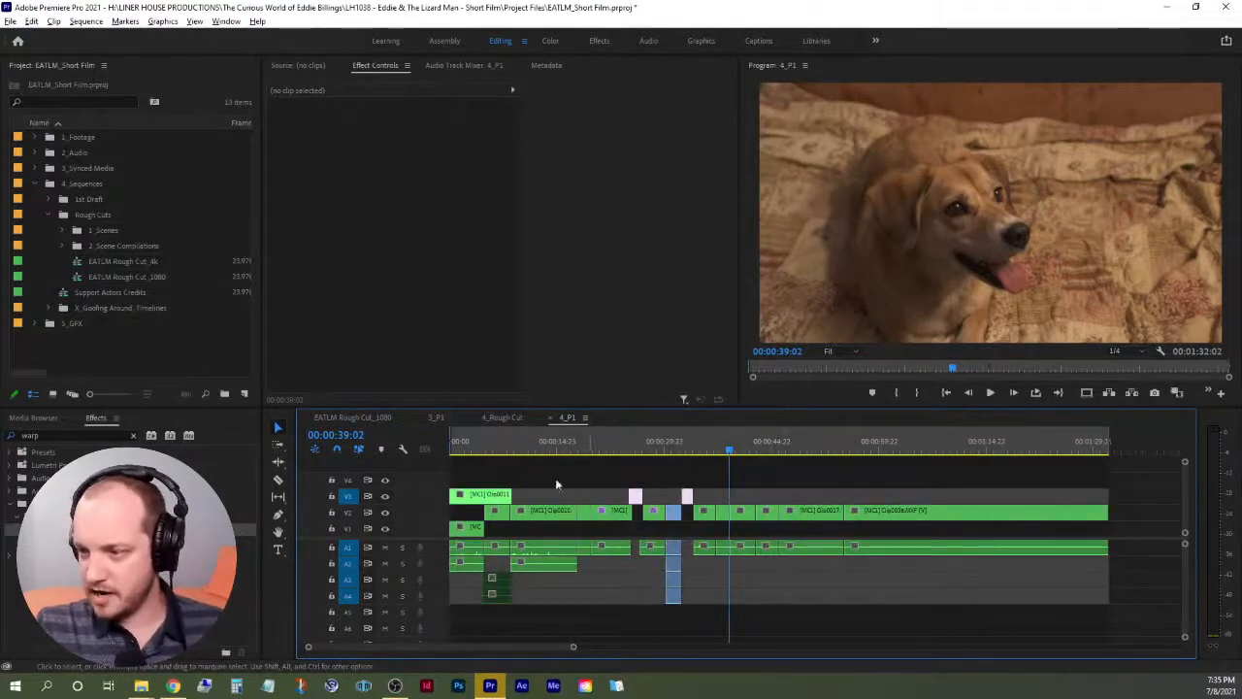
key(Home)
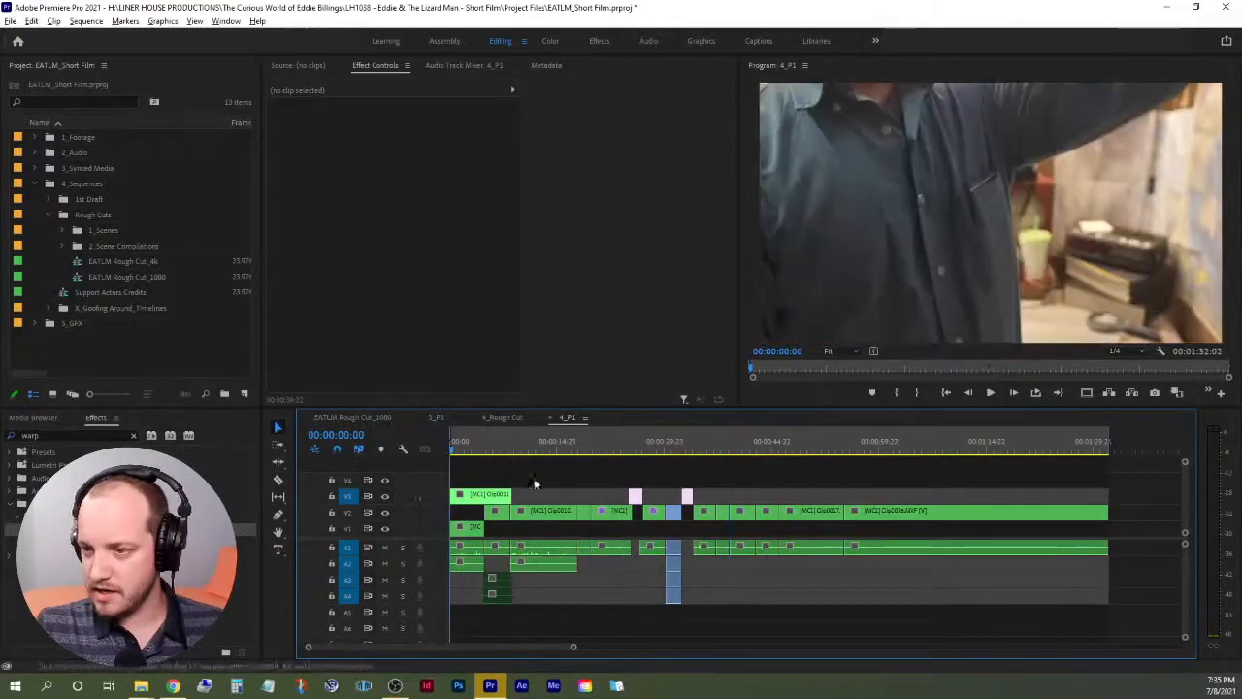
key(ctrl+s)
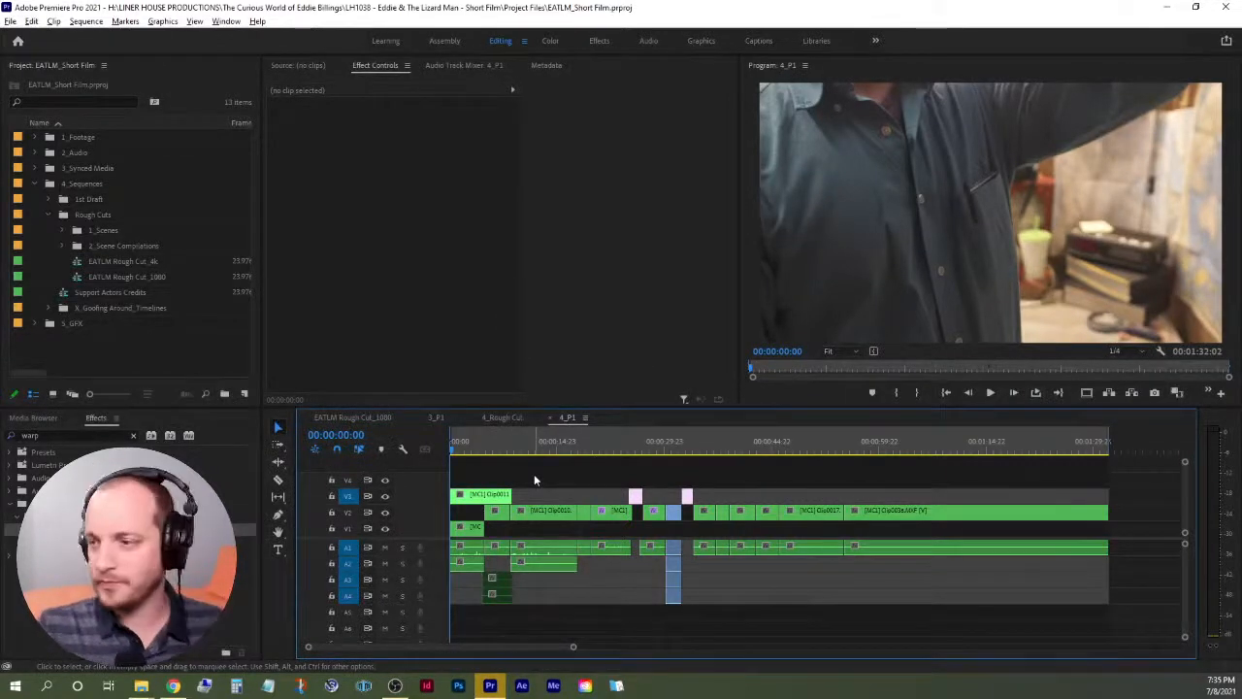
Play back the scene from the start in an enlarged Program monitor to about 00:00:55:07, then restore the normal layout.
key(space)
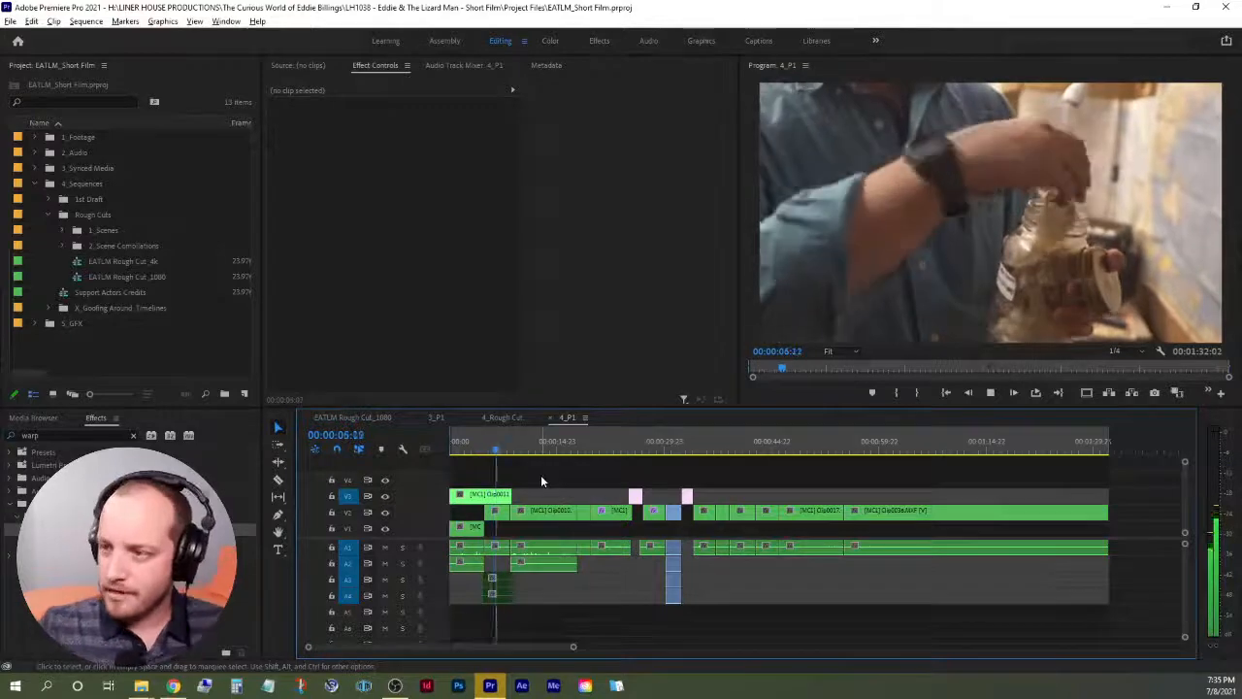
key(space)
click(898, 283)
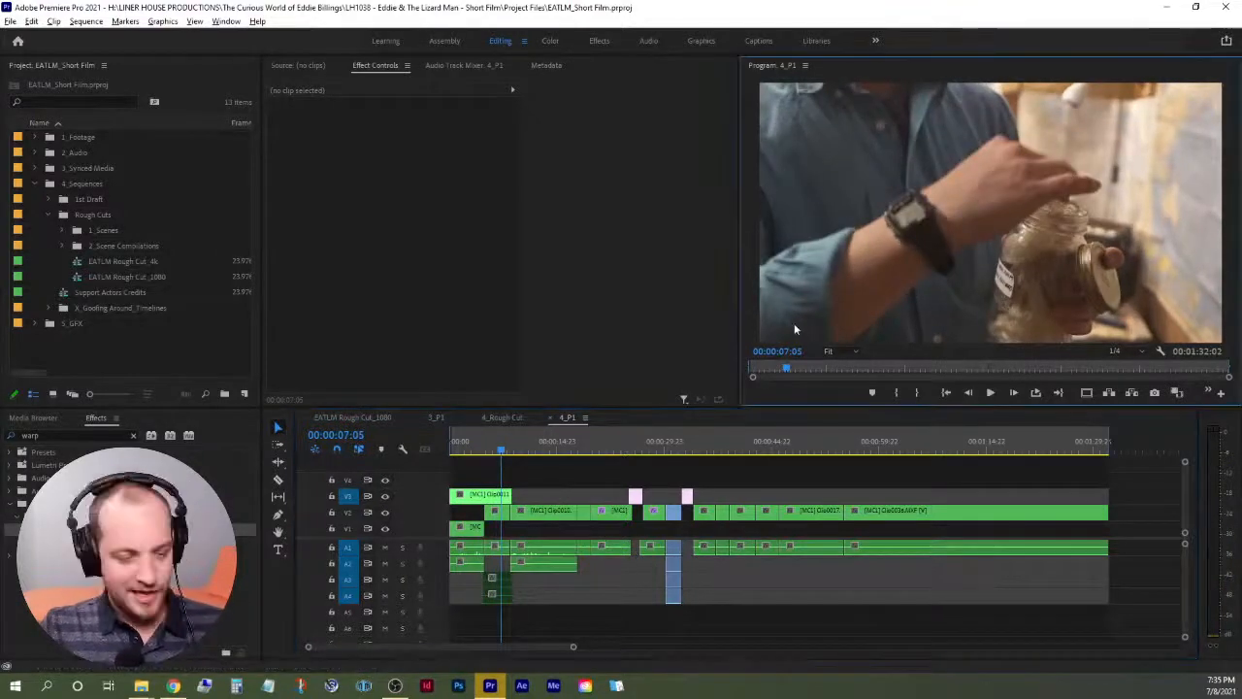
key(grave)
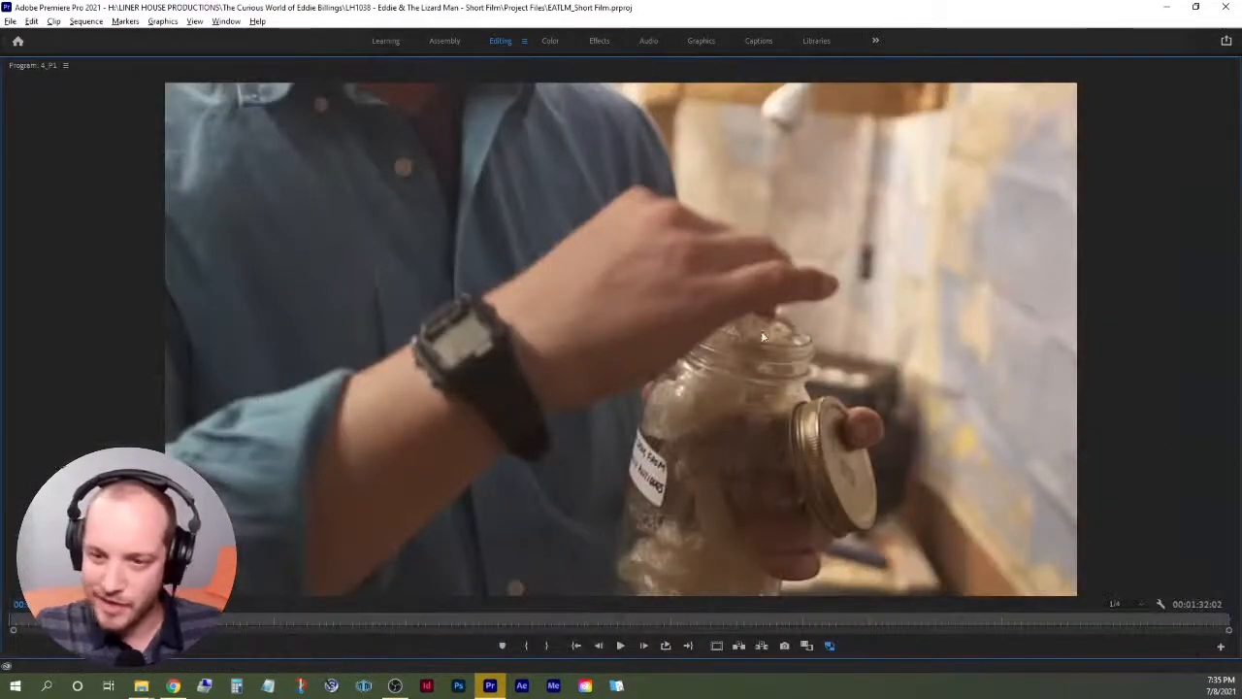
key(Home)
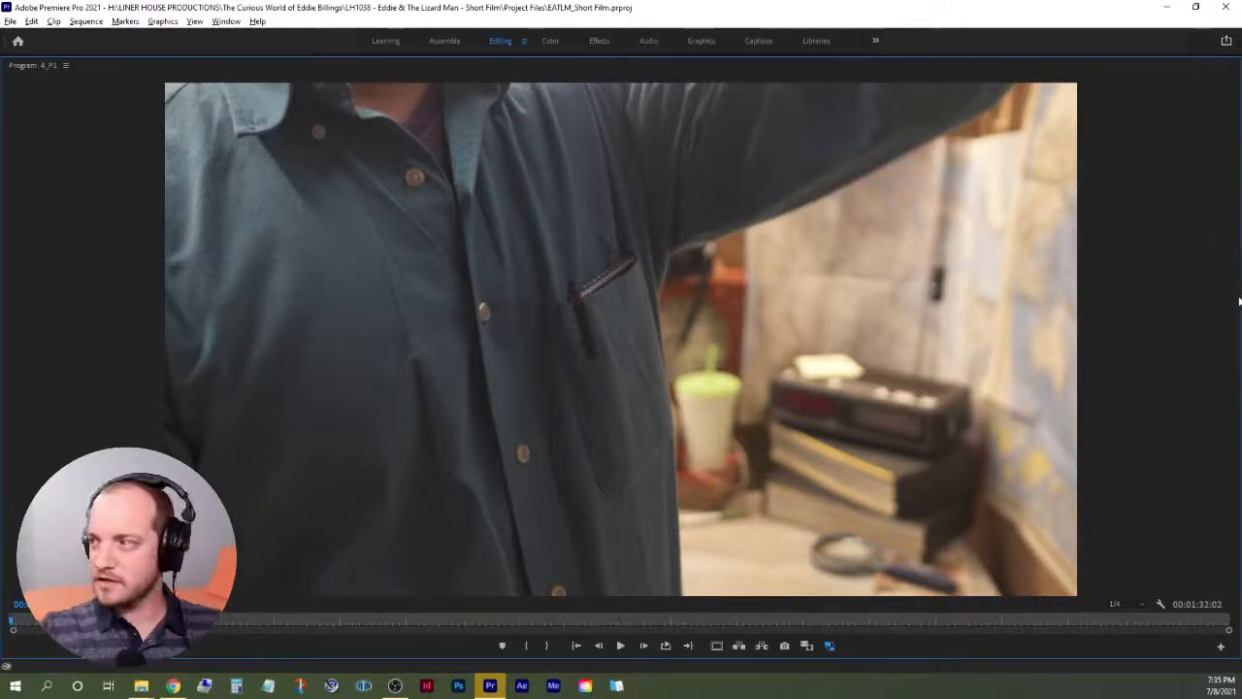
key(space)
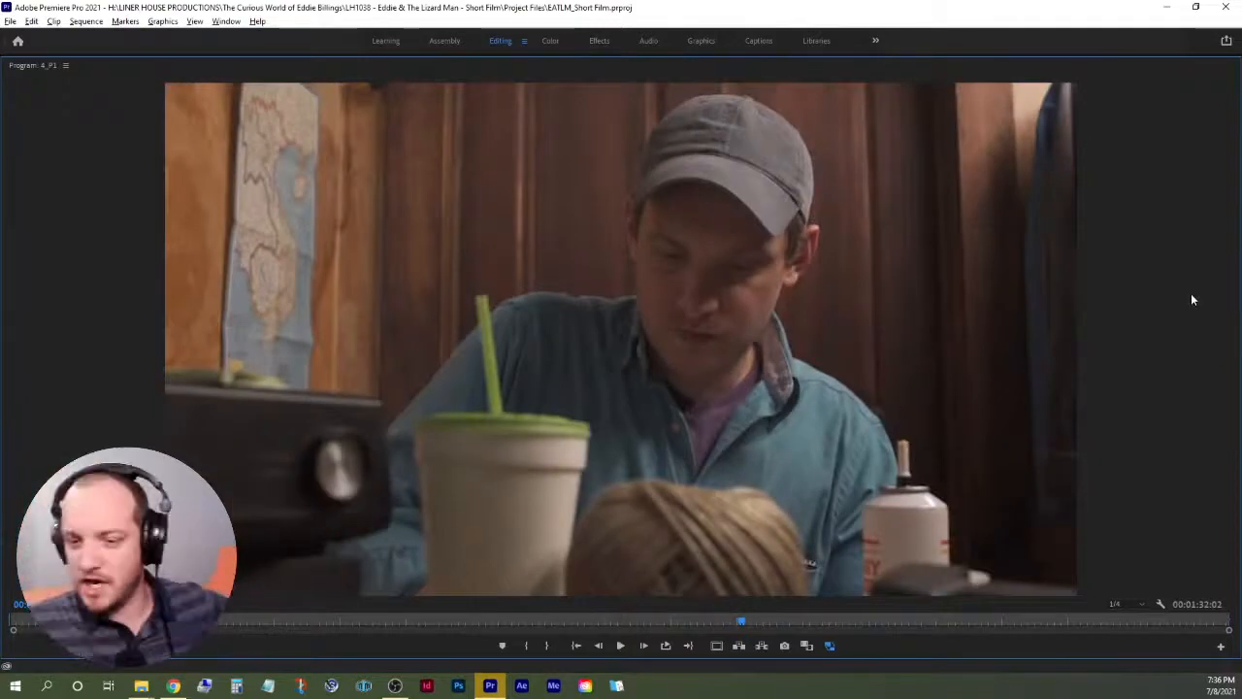
key(grave)
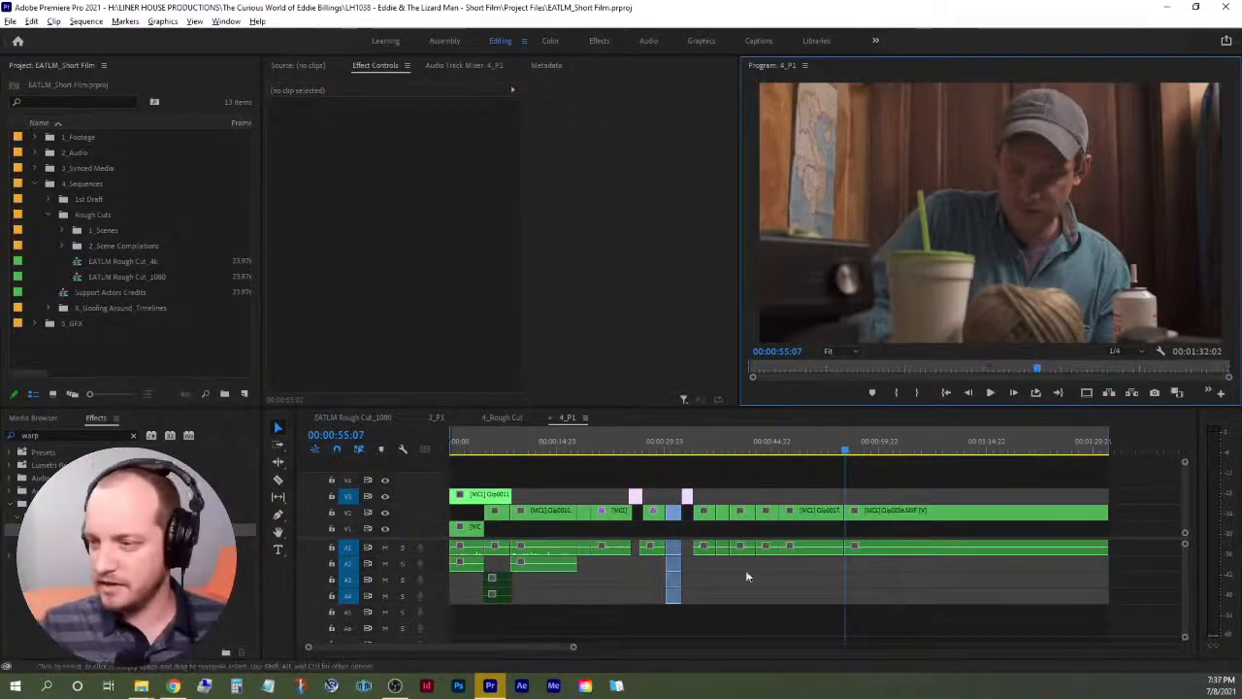
Replay the stretch from about 00:00:13:00 to 00:00:19:10 to check the cut from the man at the shelf to the dog.
click(669, 479)
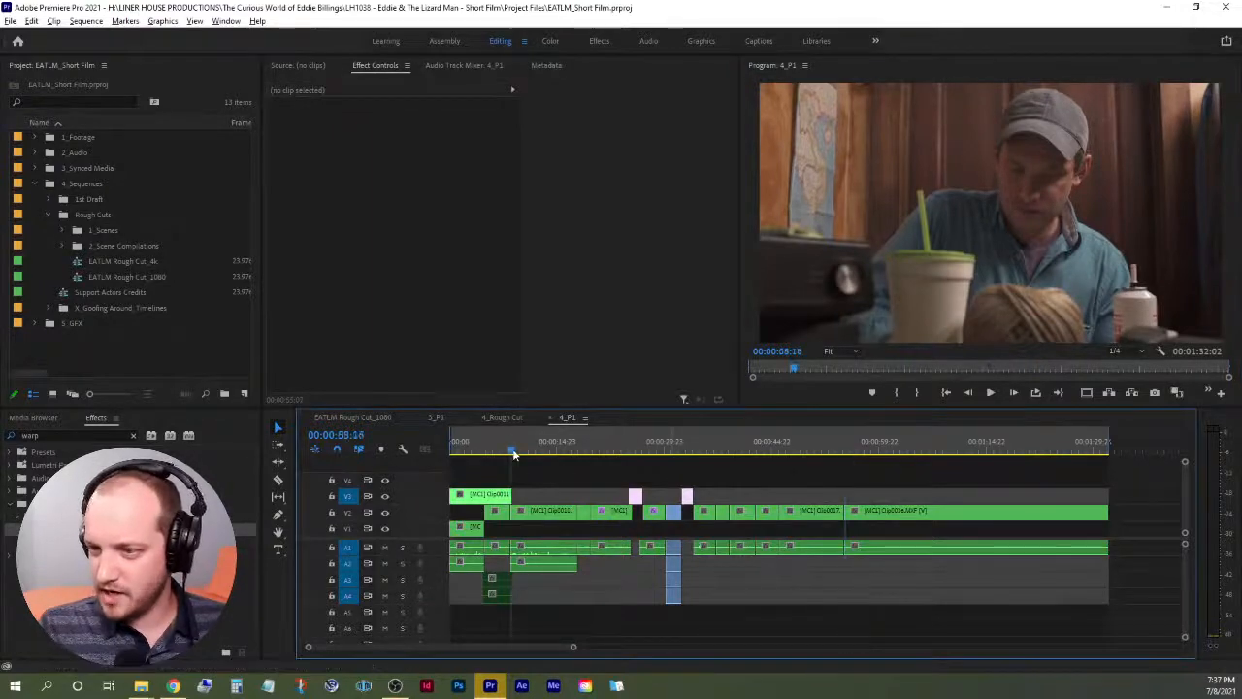
drag(512, 446, 558, 456)
key(space)
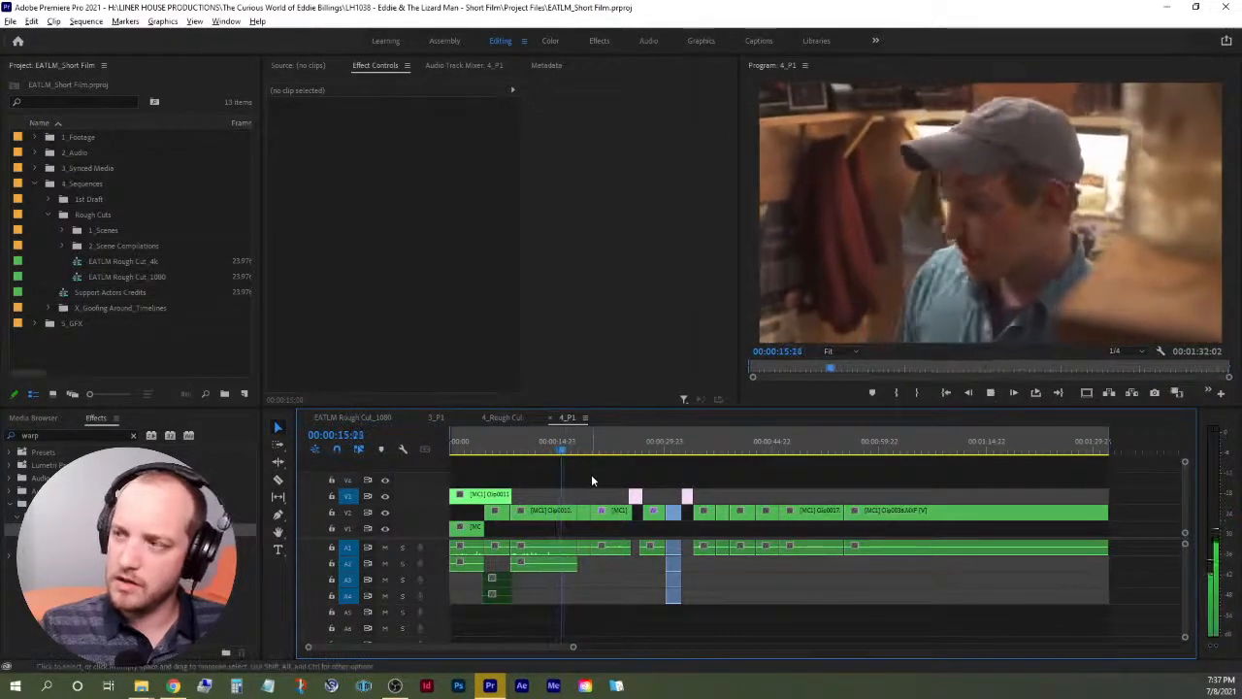
key(space)
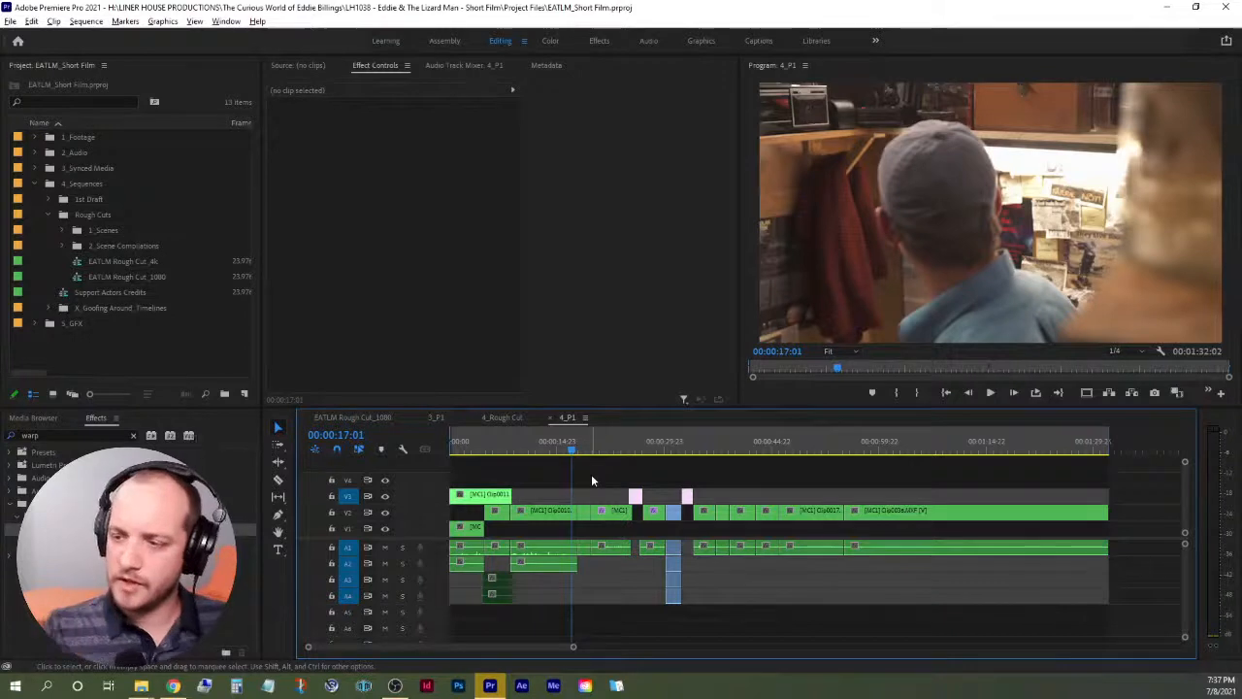
key(space)
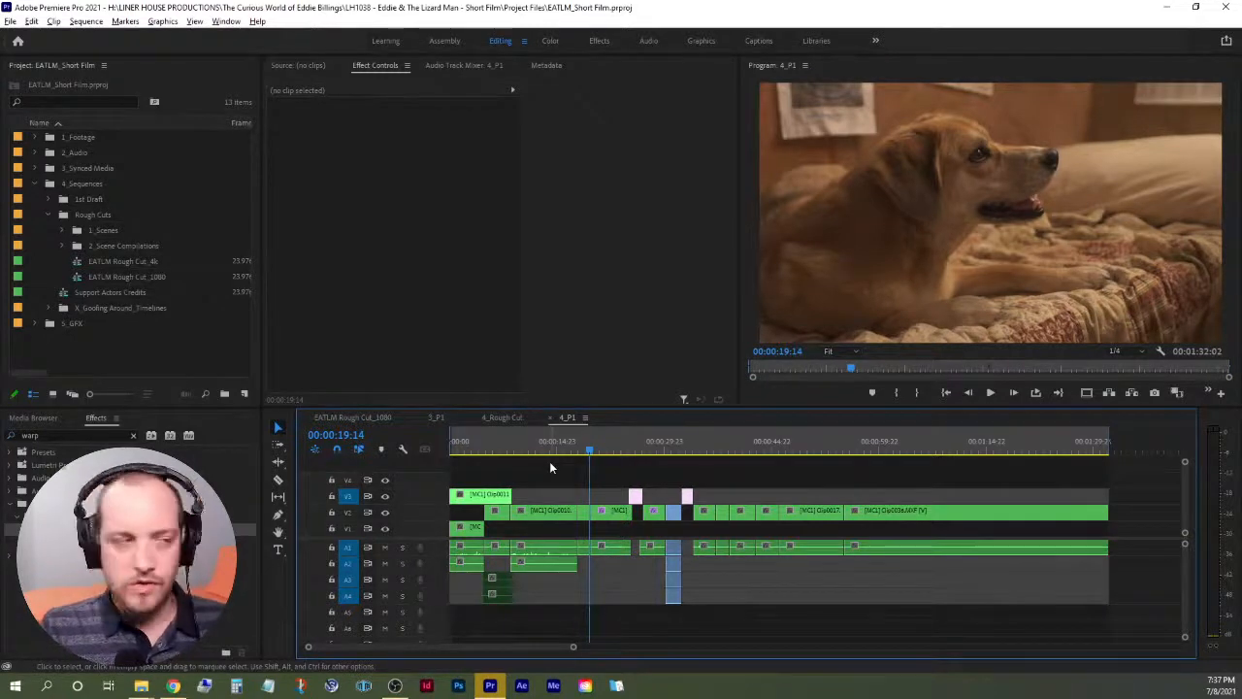
drag(562, 450, 541, 450)
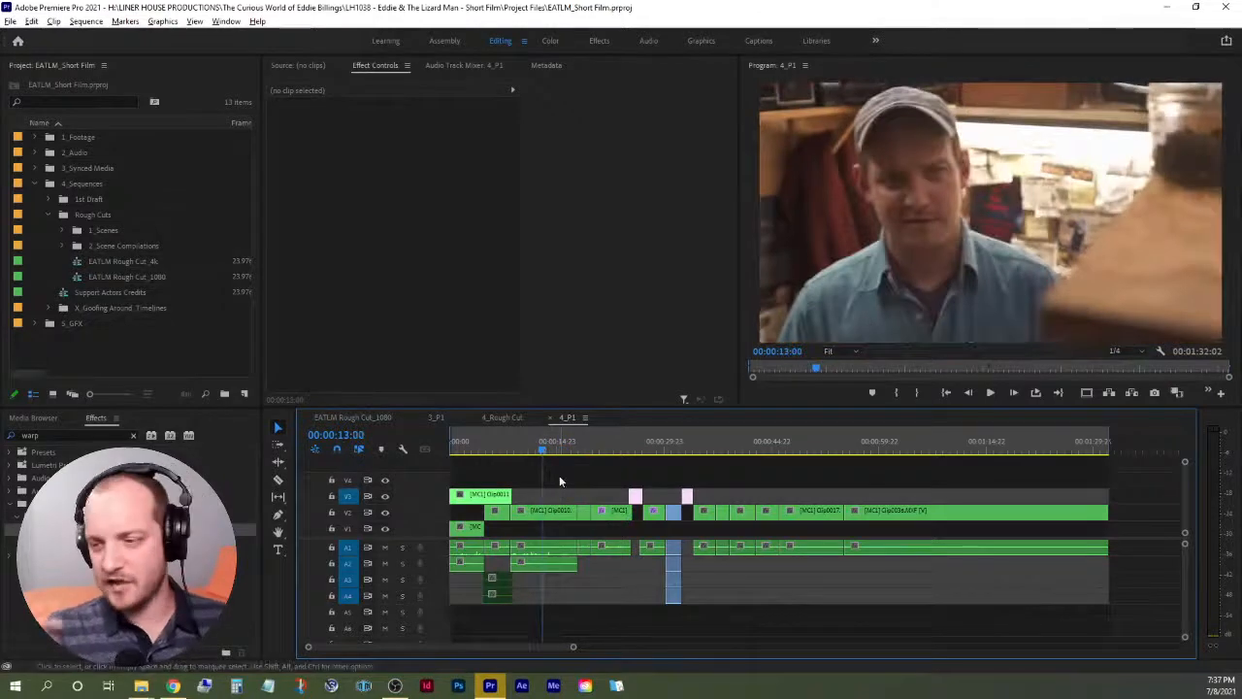
key(space)
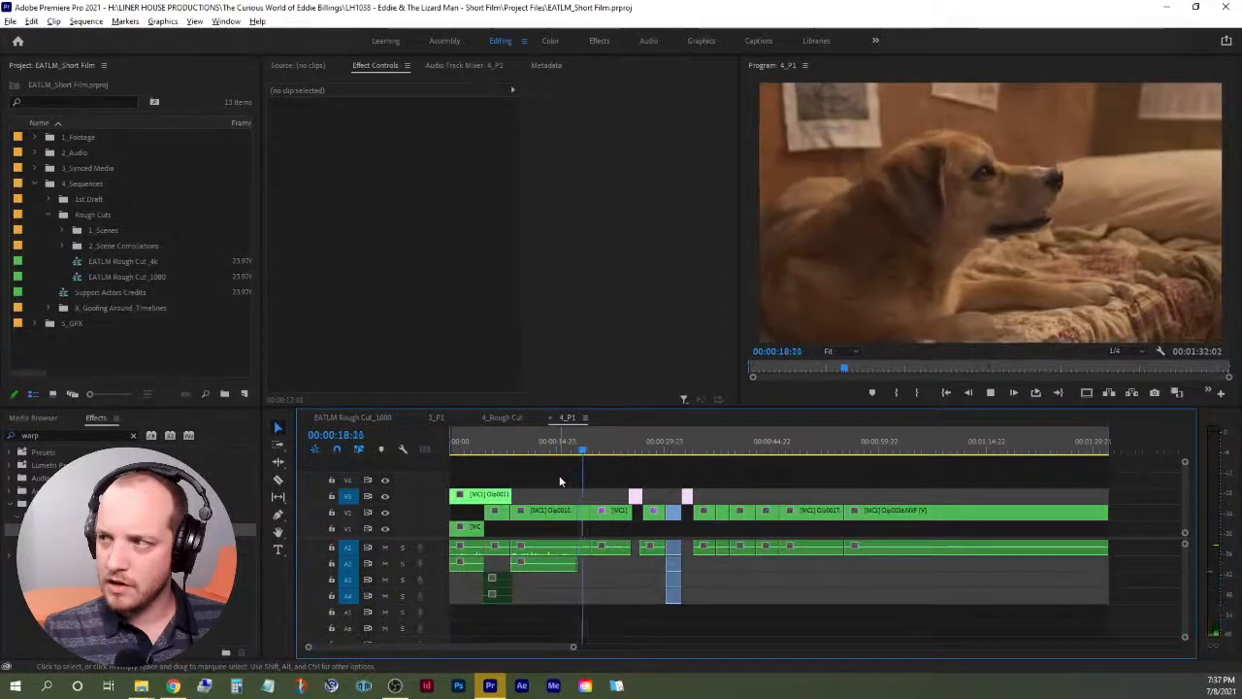
key(space)
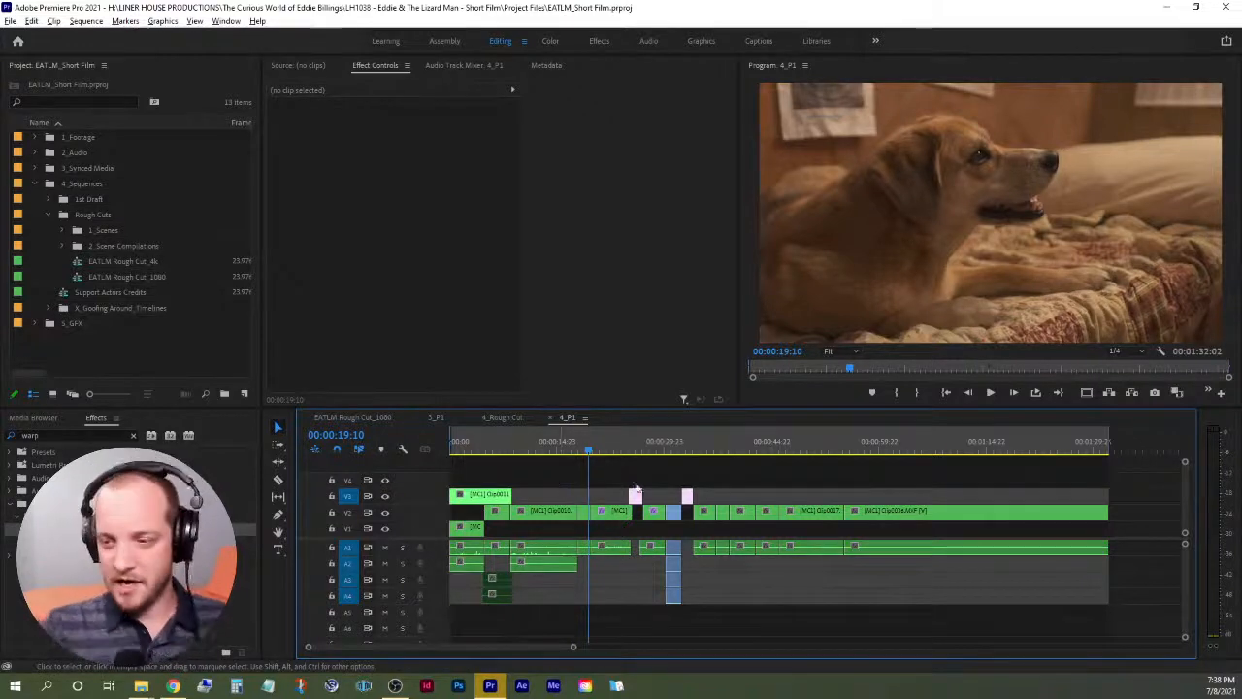
Shift all clips after the shelf shot later to open a gap, and extend the end of the shelf shot on V2 with its audio.
click(567, 448)
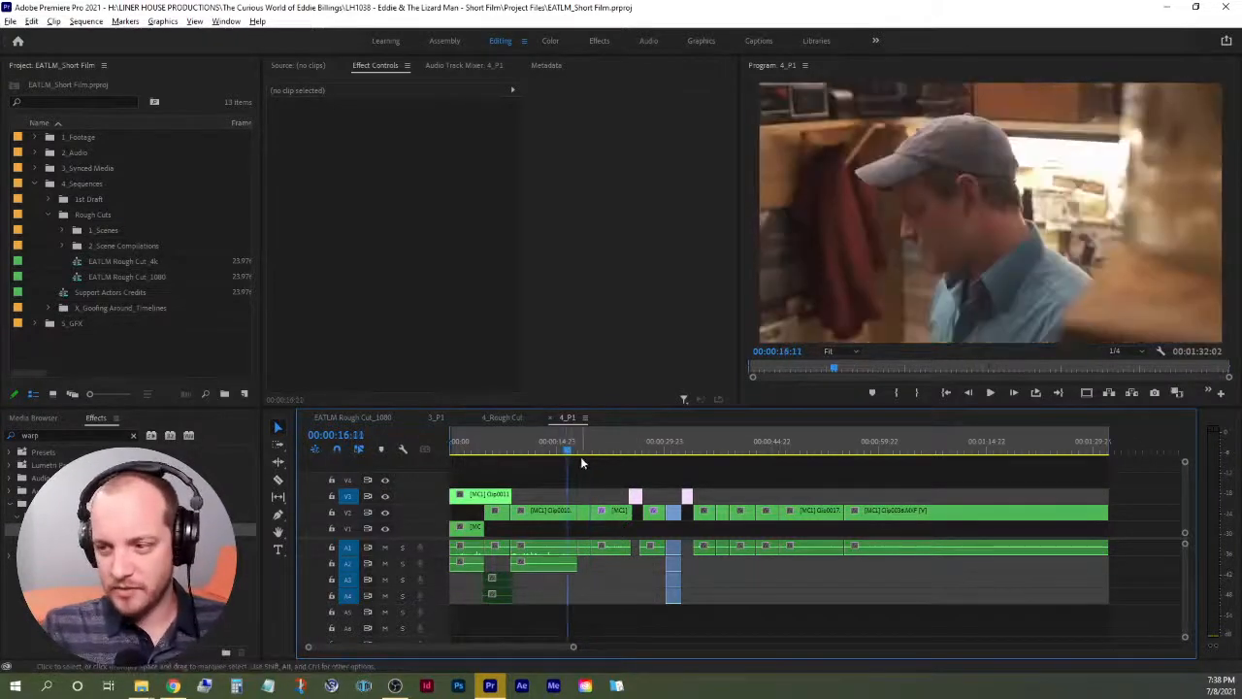
drag(584, 494, 1110, 609)
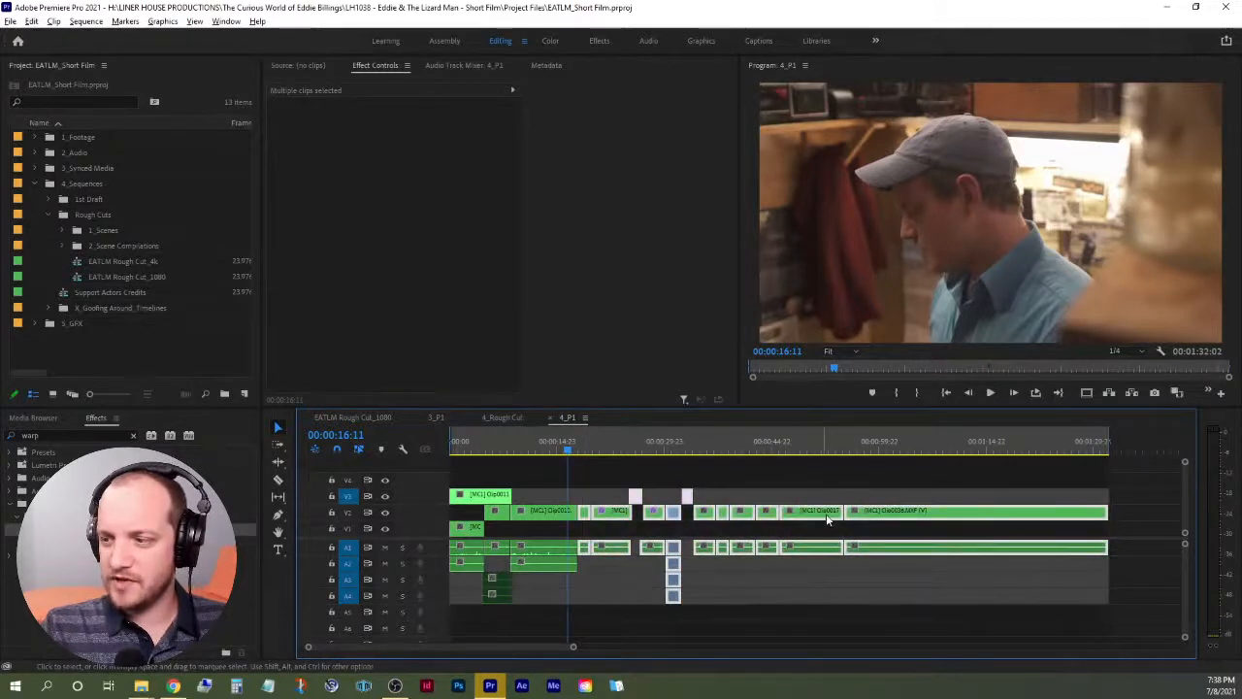
drag(828, 519, 861, 519)
click(598, 492)
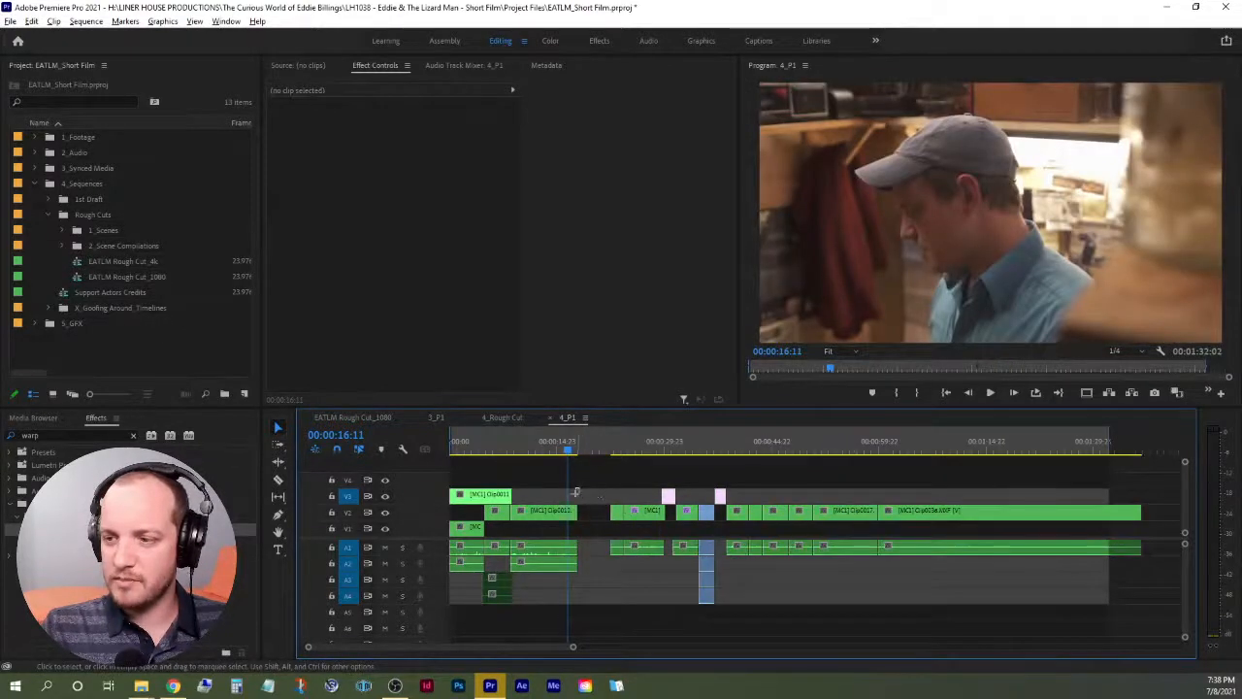
drag(581, 510, 597, 511)
click(594, 485)
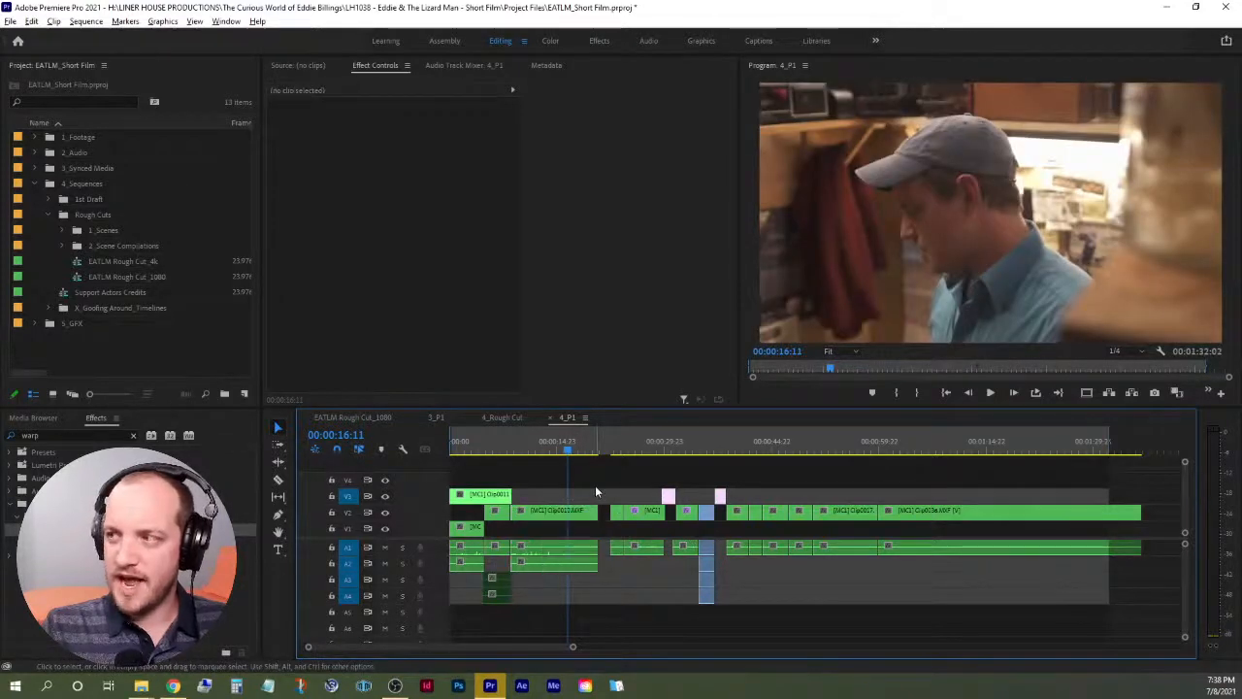
Scrub through the extended shelf shot and play it back from 00:00:13:07 to 00:00:17:05.
drag(567, 450, 584, 458)
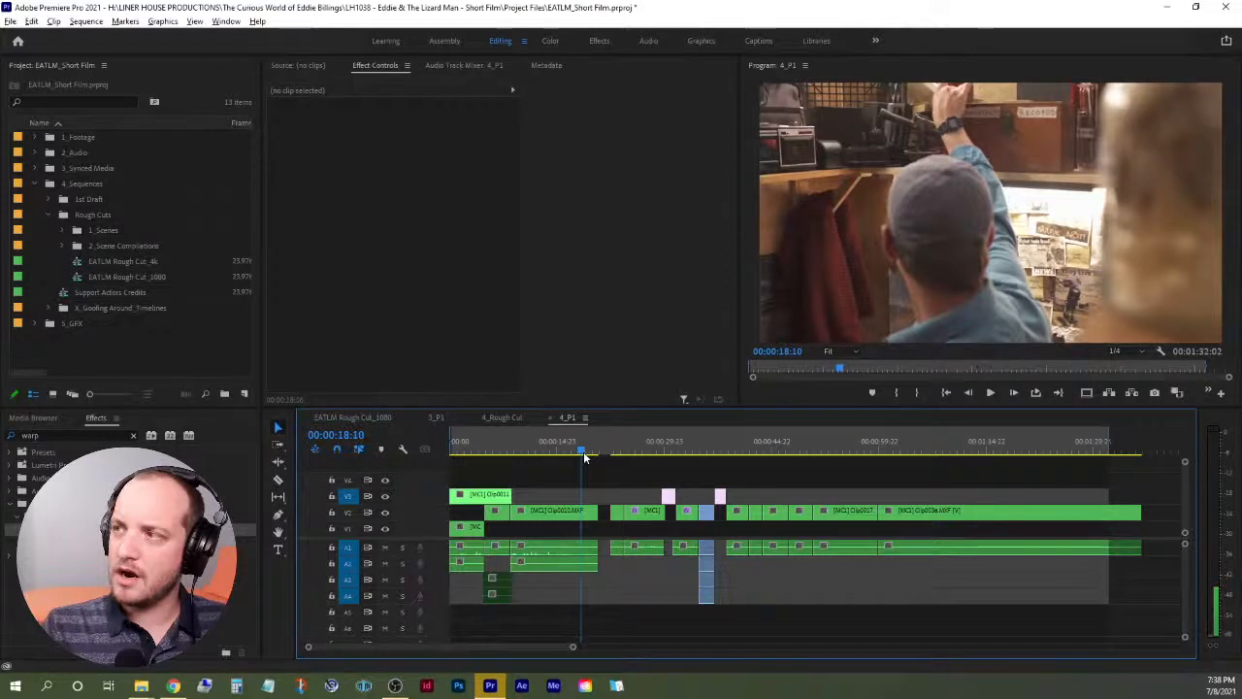
mouse_move(583, 453)
mouse_down()
mouse_move(640, 460)
mouse_move(565, 448)
mouse_up()
click(616, 456)
click(545, 448)
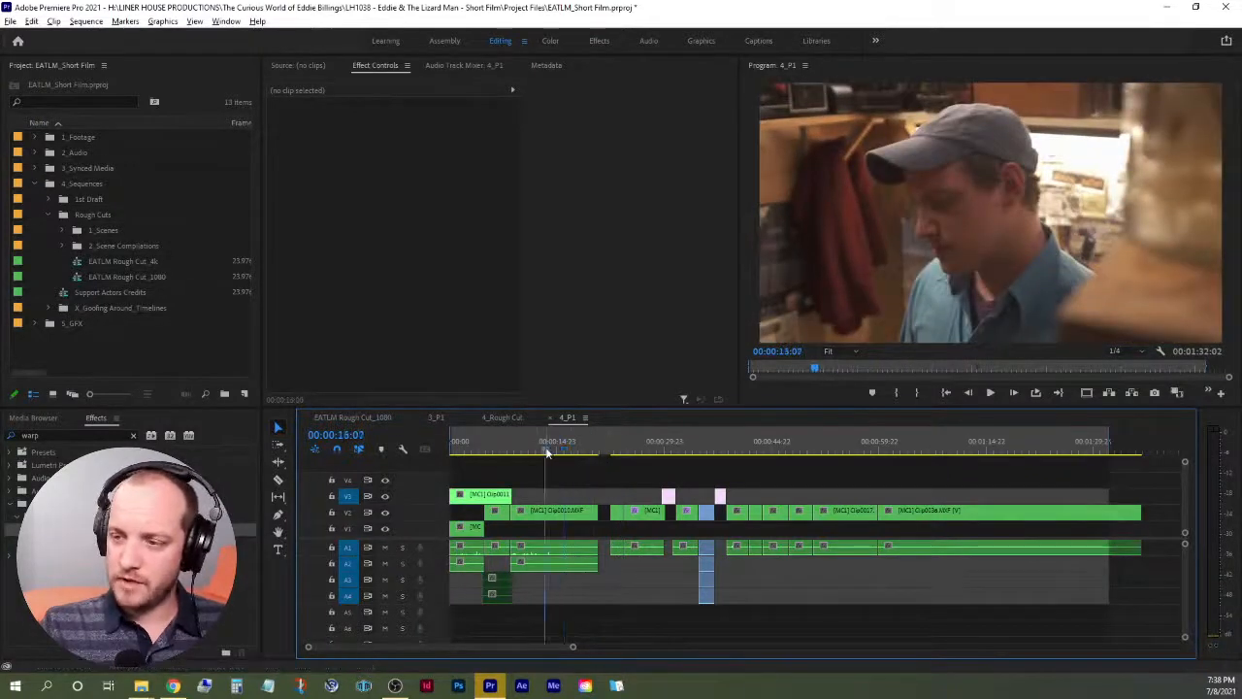
key(space)
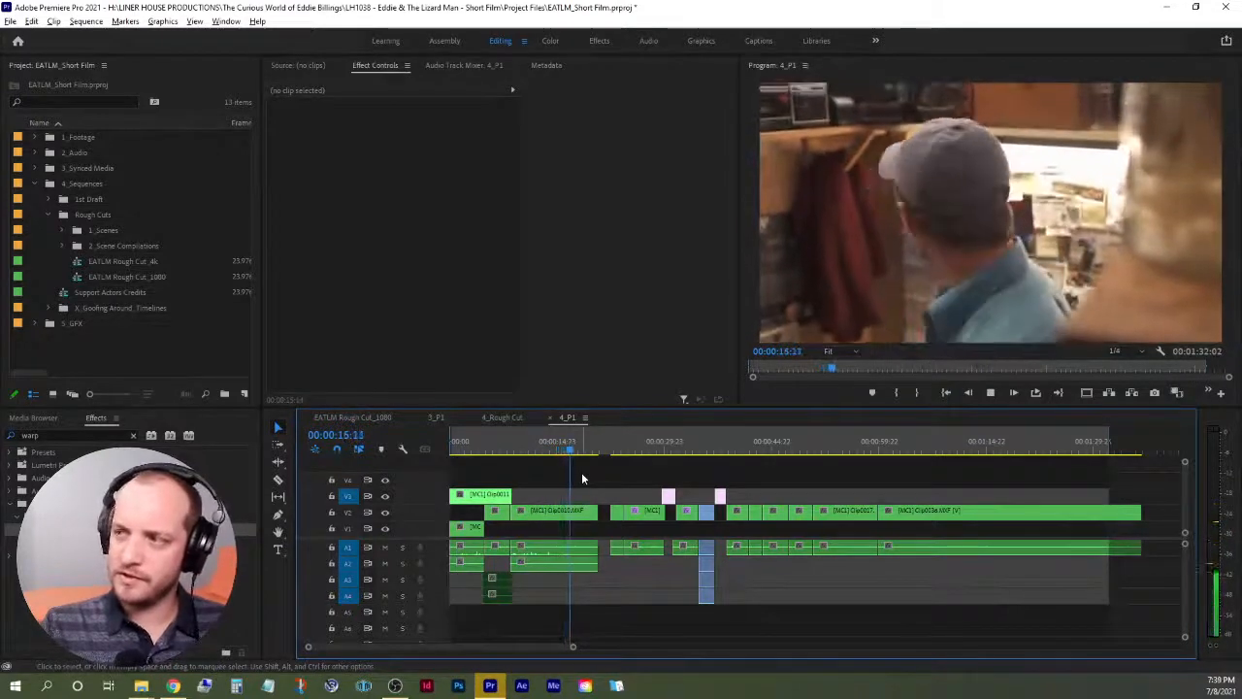
key(space)
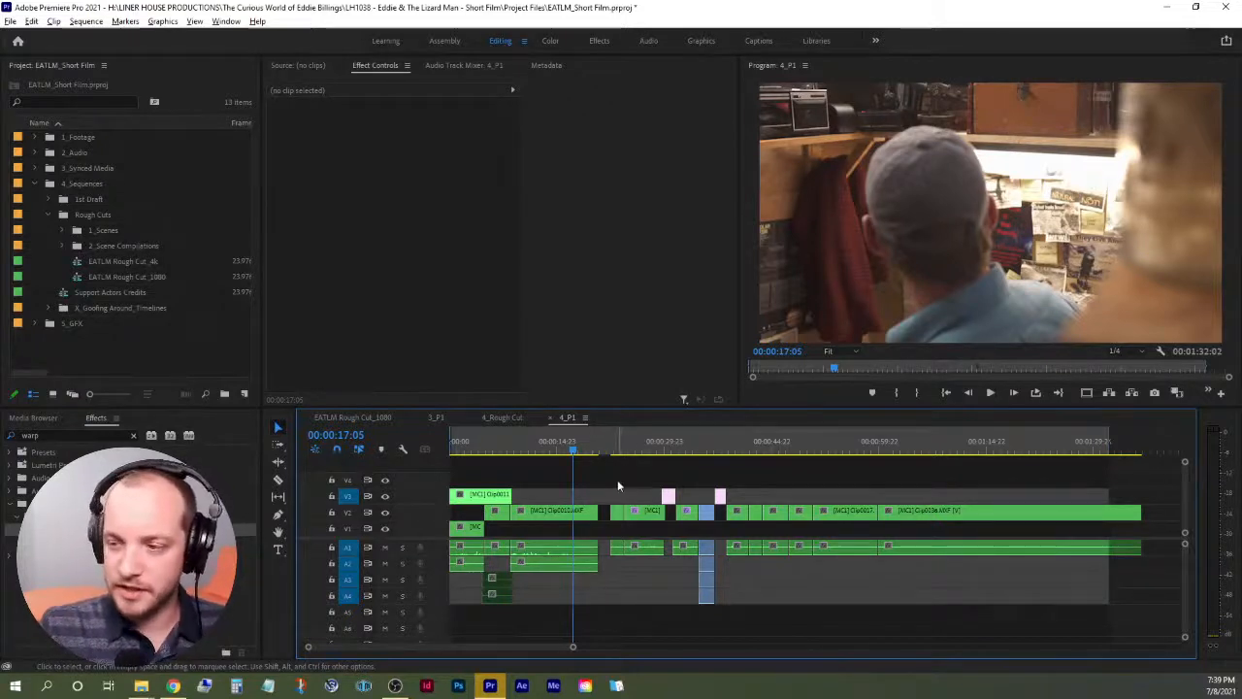
Find the moment the man turns toward the shelf, and split the shelf shot and its audio at 00:00:16:15.
click(561, 449)
key(space)
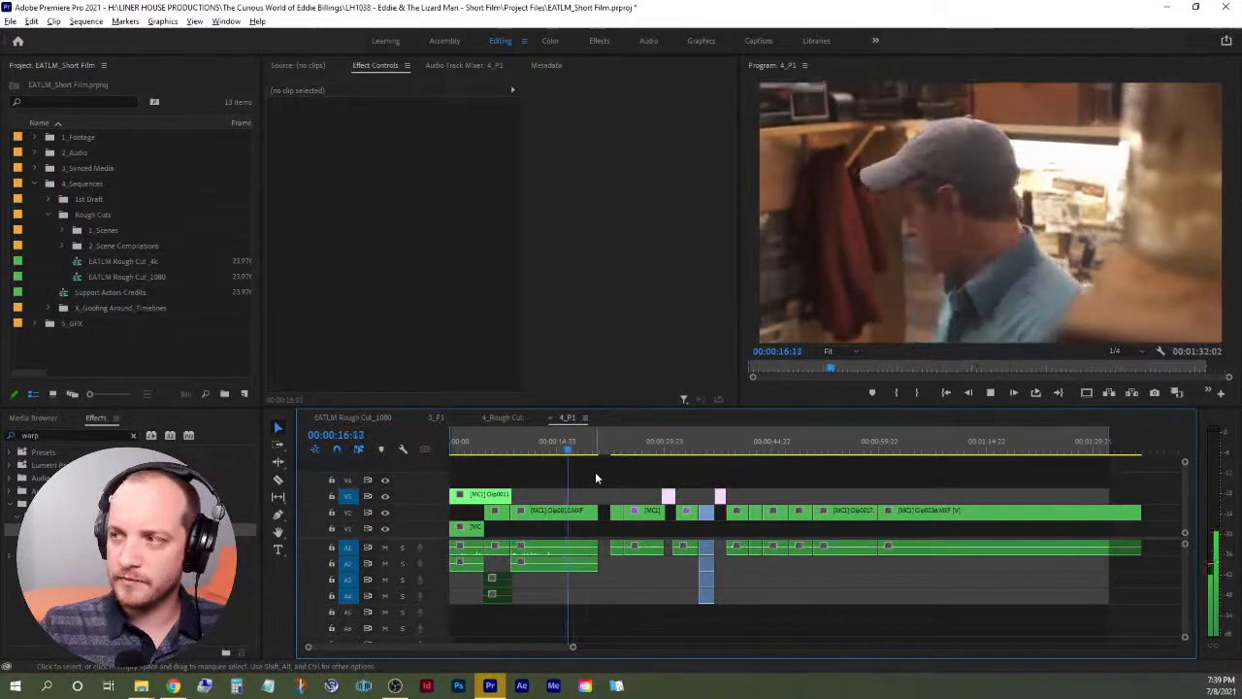
key(space)
click(569, 452)
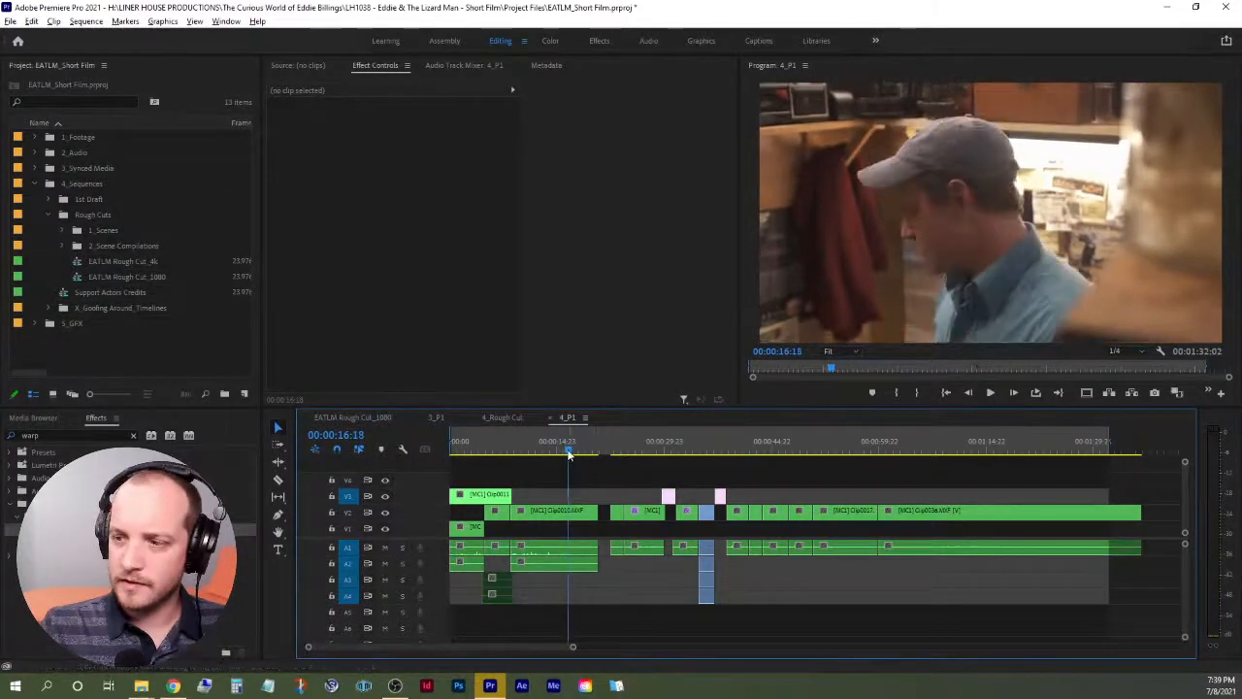
click(559, 449)
key(space)
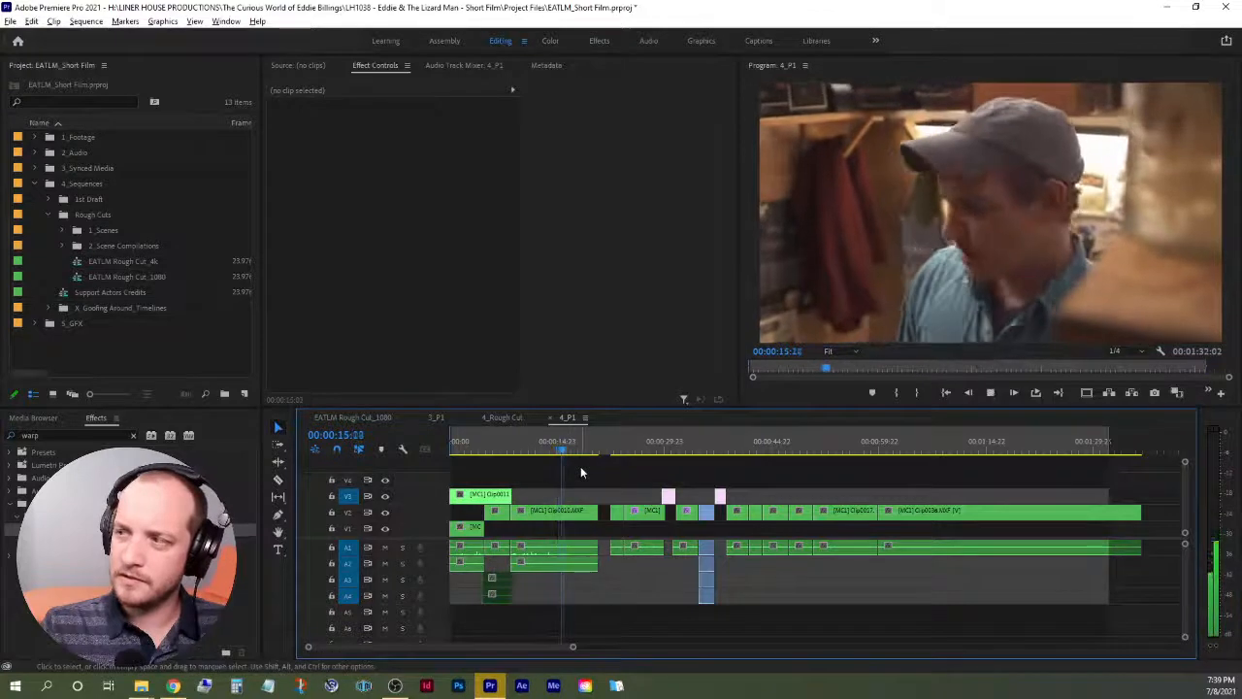
key(space)
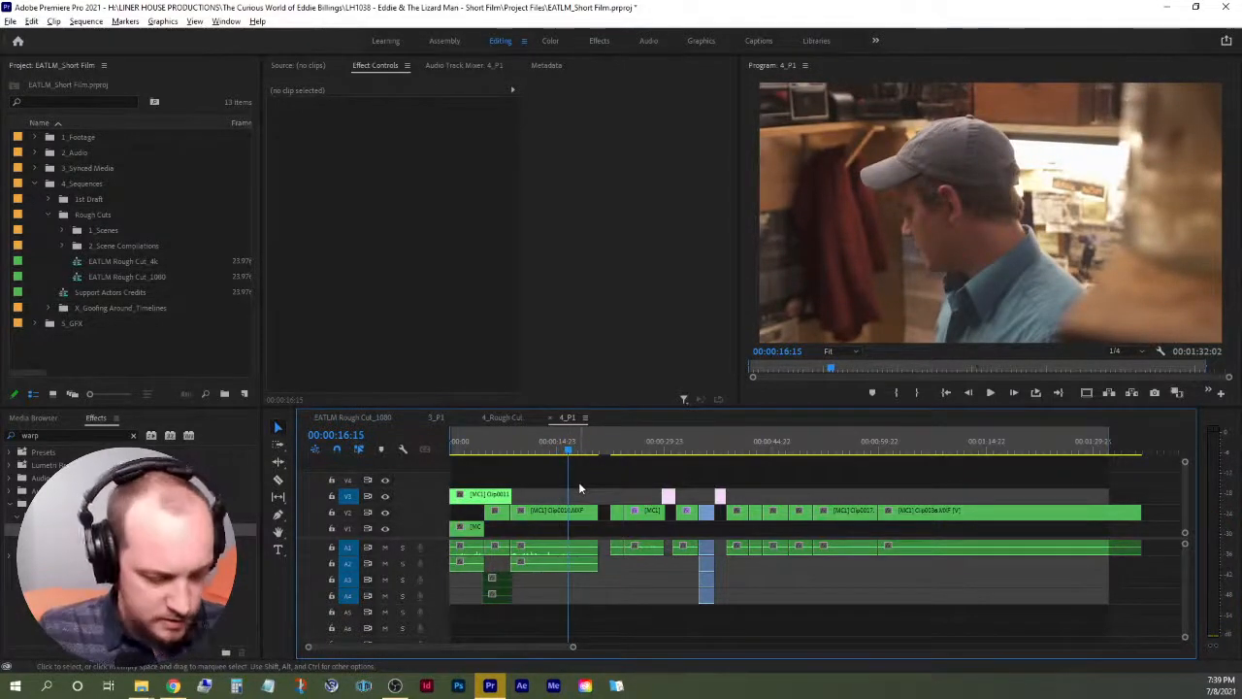
key(c)
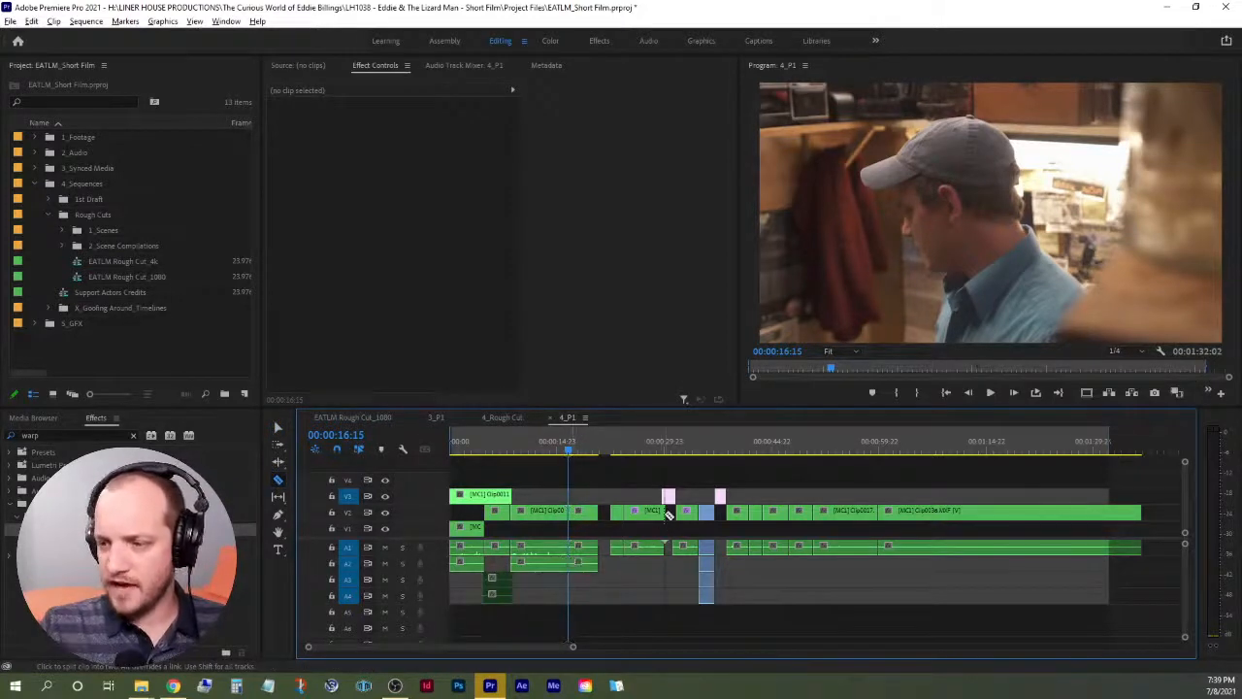
key(v)
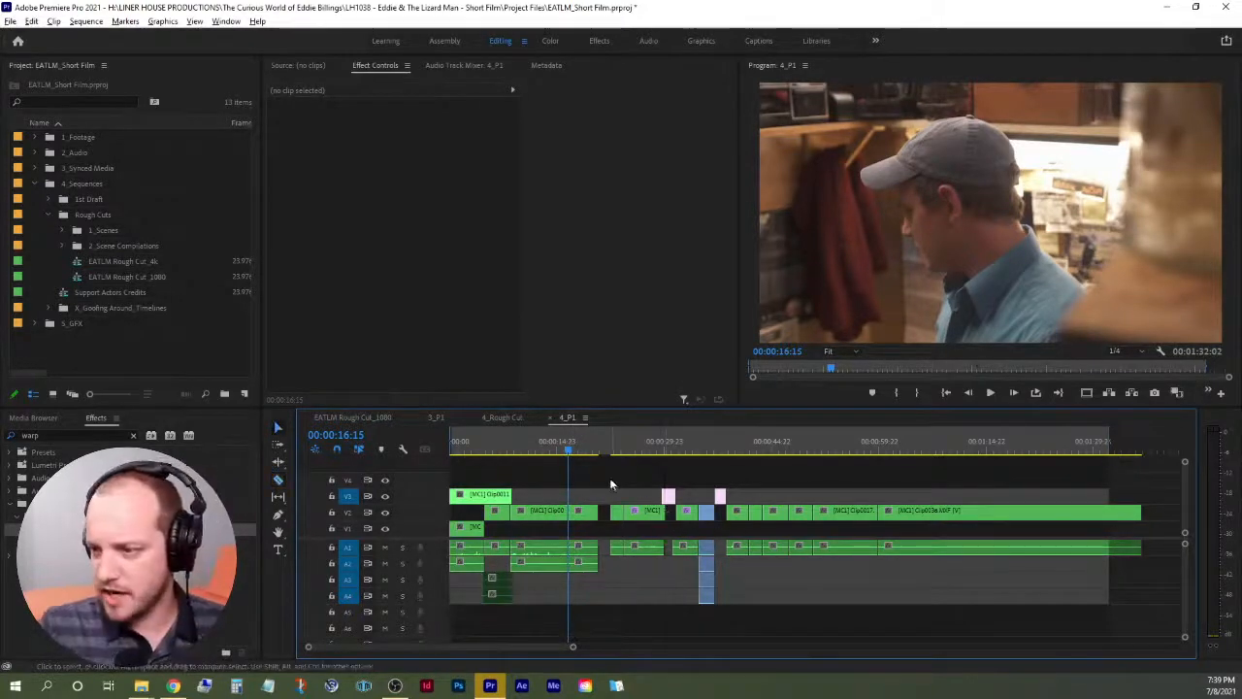
Move all clips after the shelf shot further along, and move its split-off second part later to open a gap after 00:00:16:15.
drag(610, 483, 1135, 551)
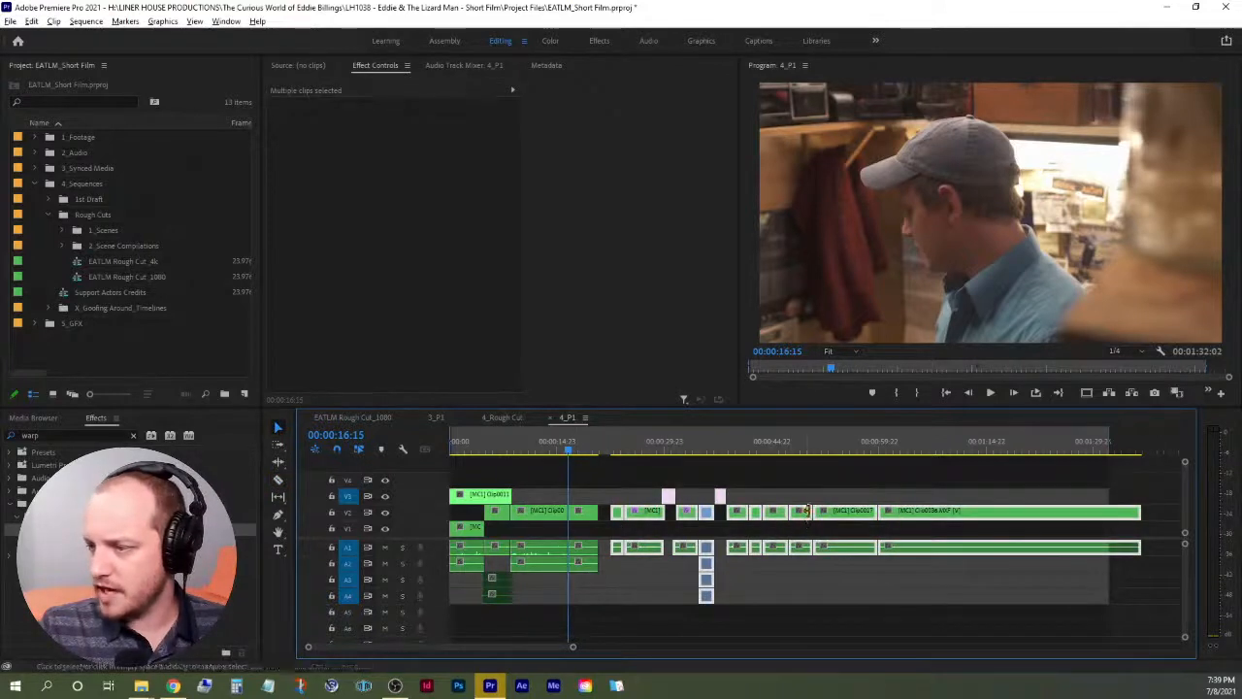
drag(840, 517, 879, 517)
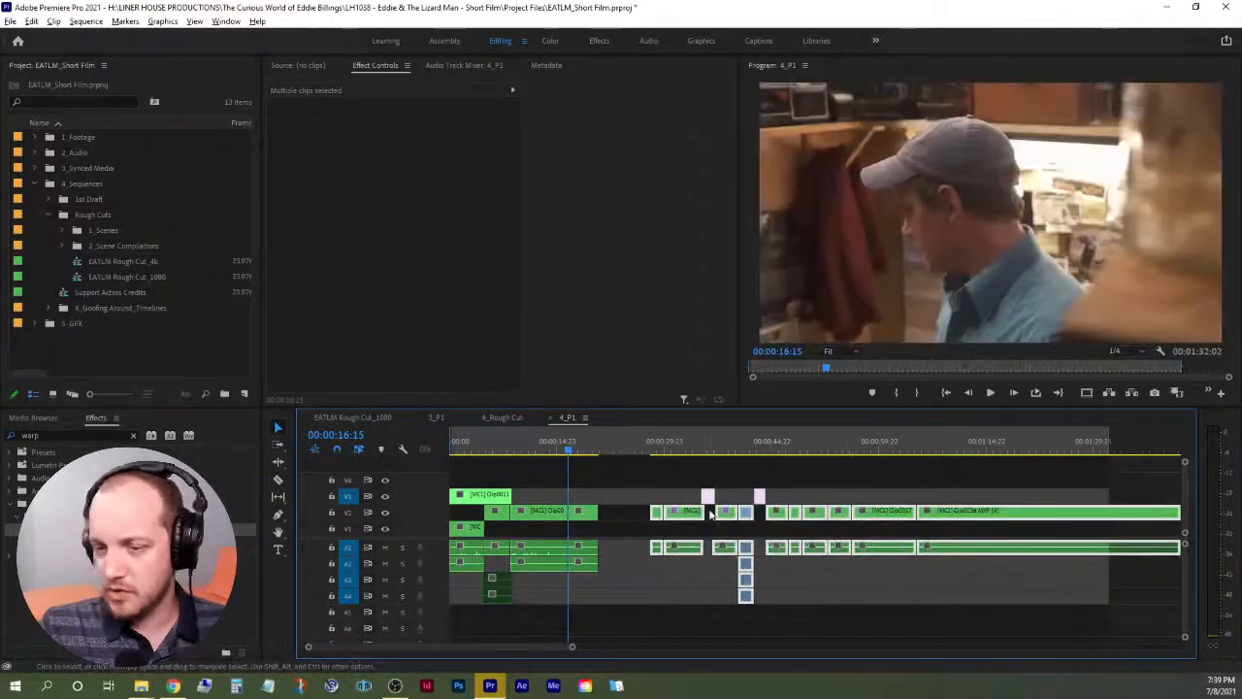
drag(590, 486, 586, 600)
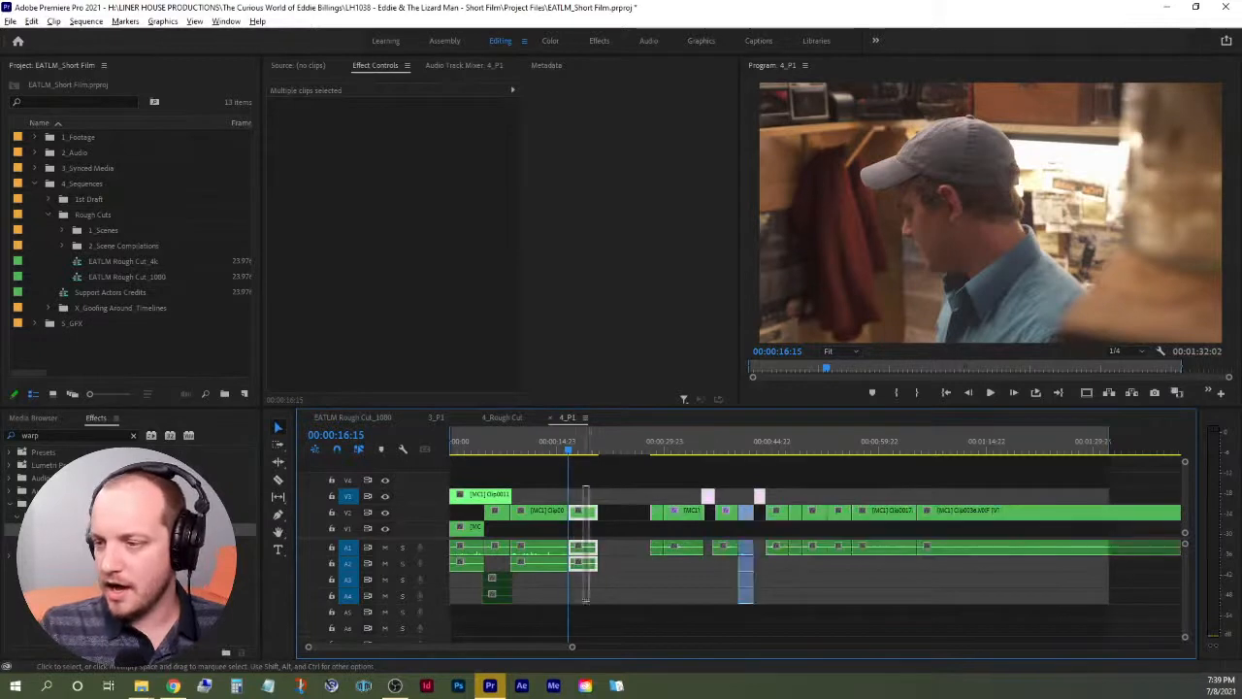
drag(590, 518, 629, 516)
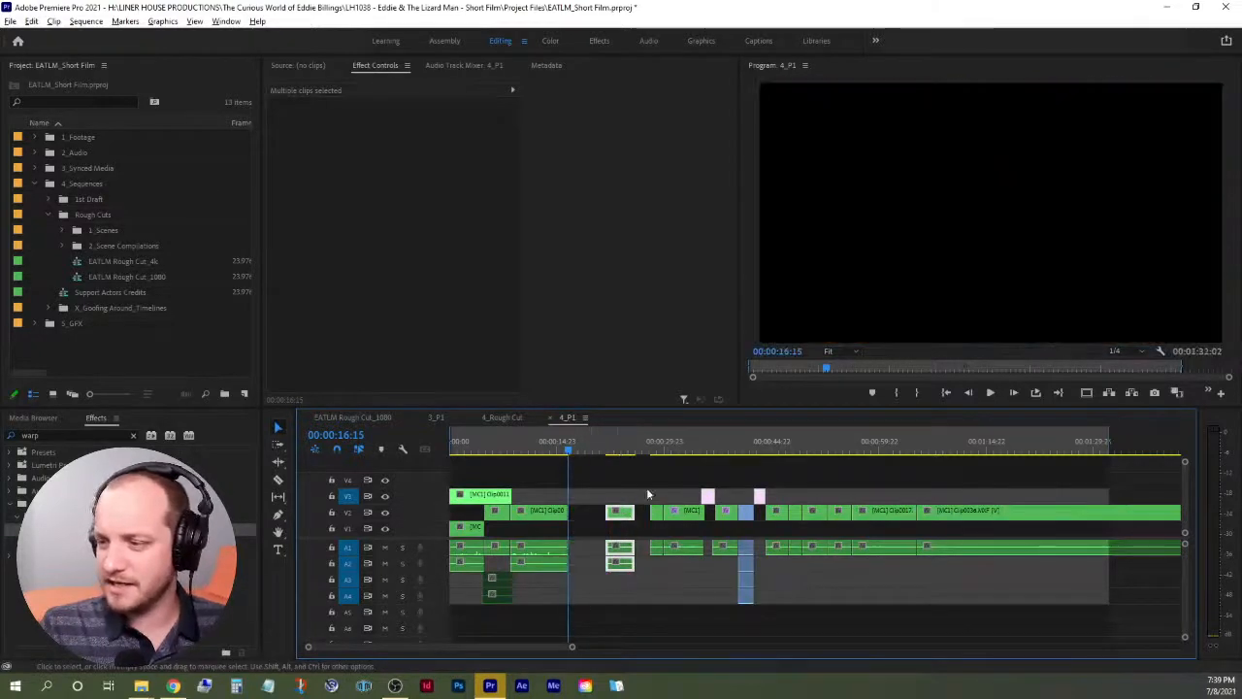
click(648, 493)
key(equal)
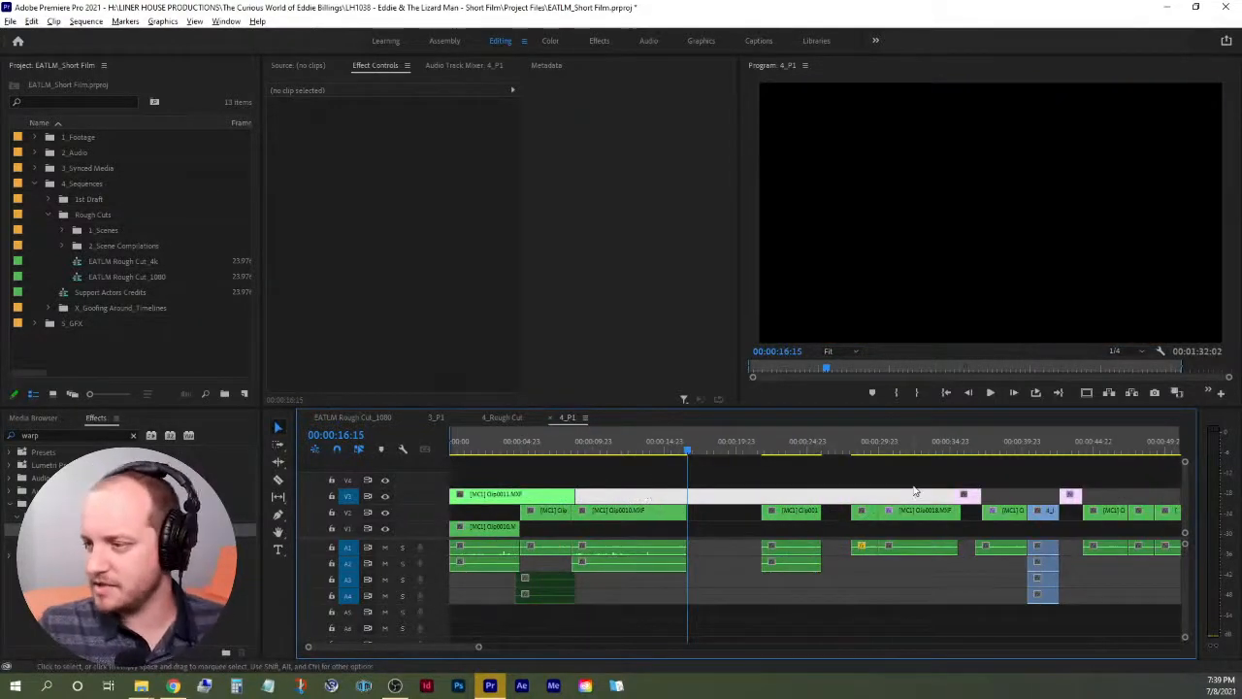
Move the dog cutaway with its audio to directly after the shelf shot at 00:00:16:15, and play back the cut from the man to the dog.
click(912, 488)
click(869, 548)
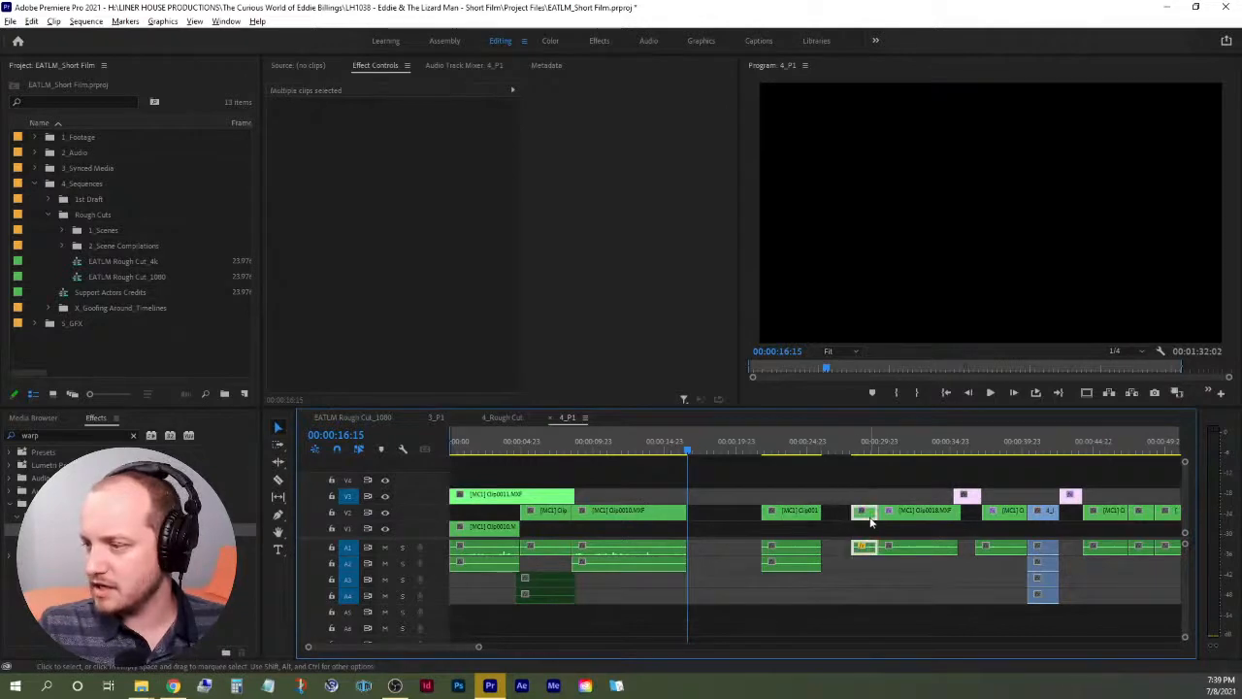
drag(870, 521, 710, 515)
click(695, 477)
click(670, 450)
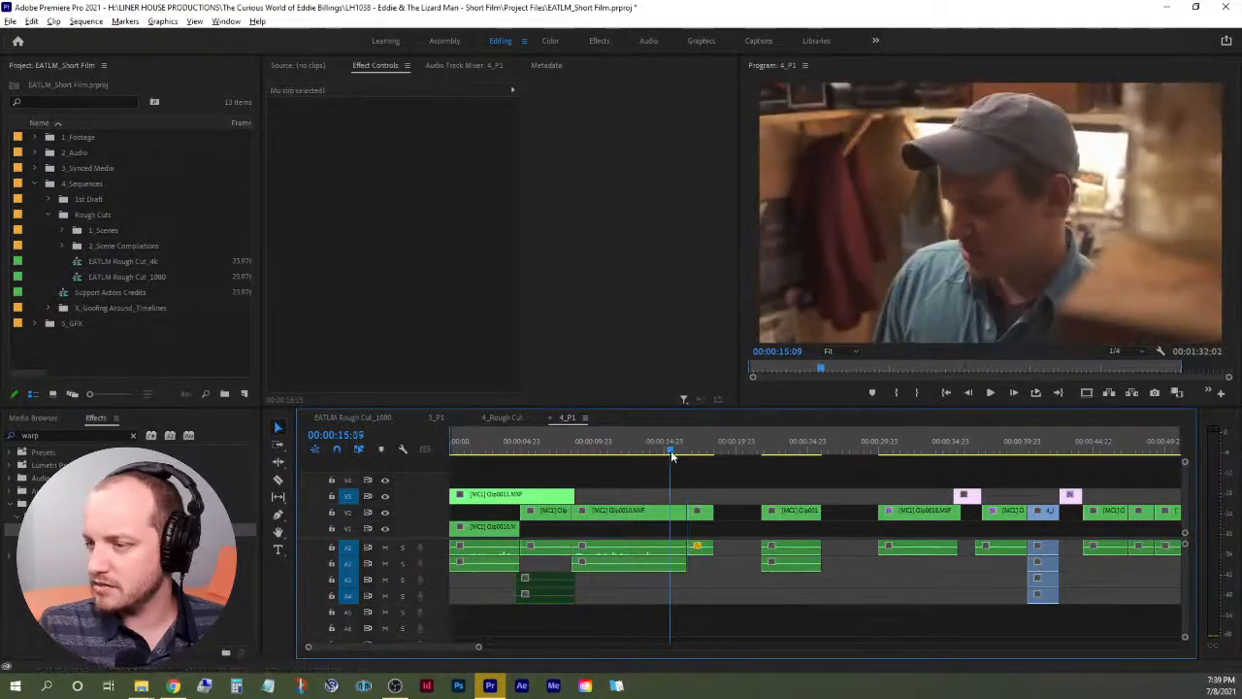
key(space)
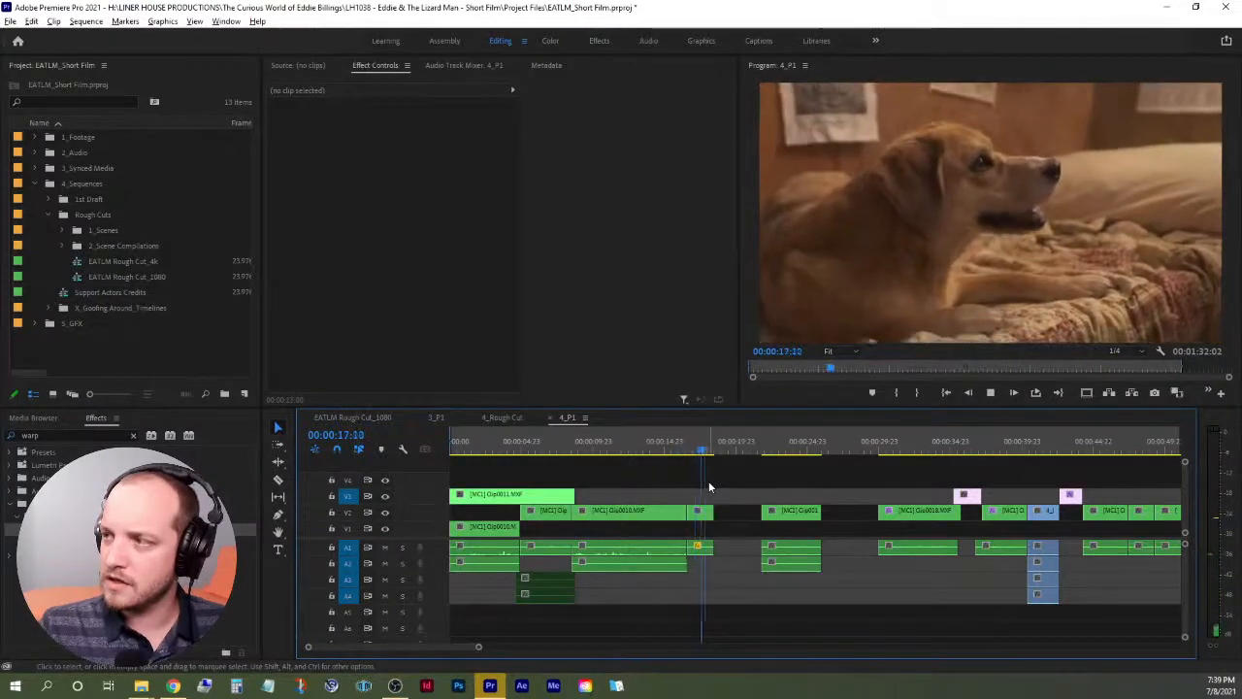
key(space)
click(660, 448)
key(space)
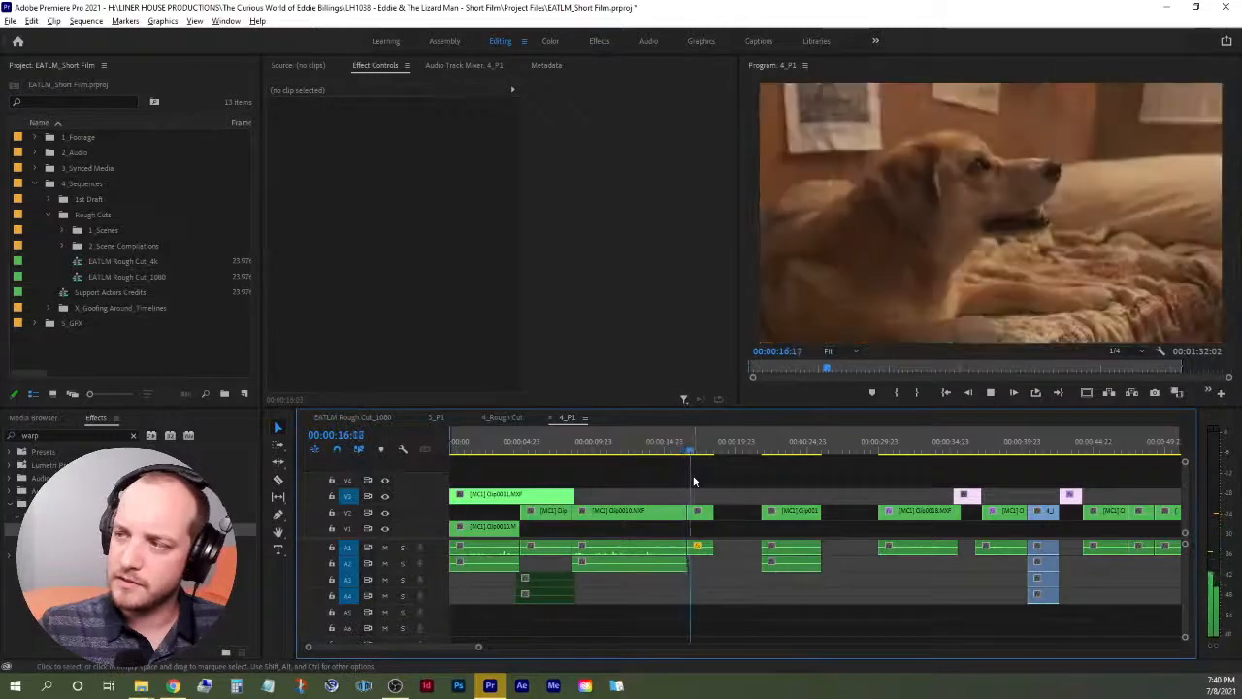
key(space)
Place the split-off second part of the shelf shot directly after the dog cutaway, and adjust its end with its audio to about 00:00:20:18.
drag(770, 502, 796, 586)
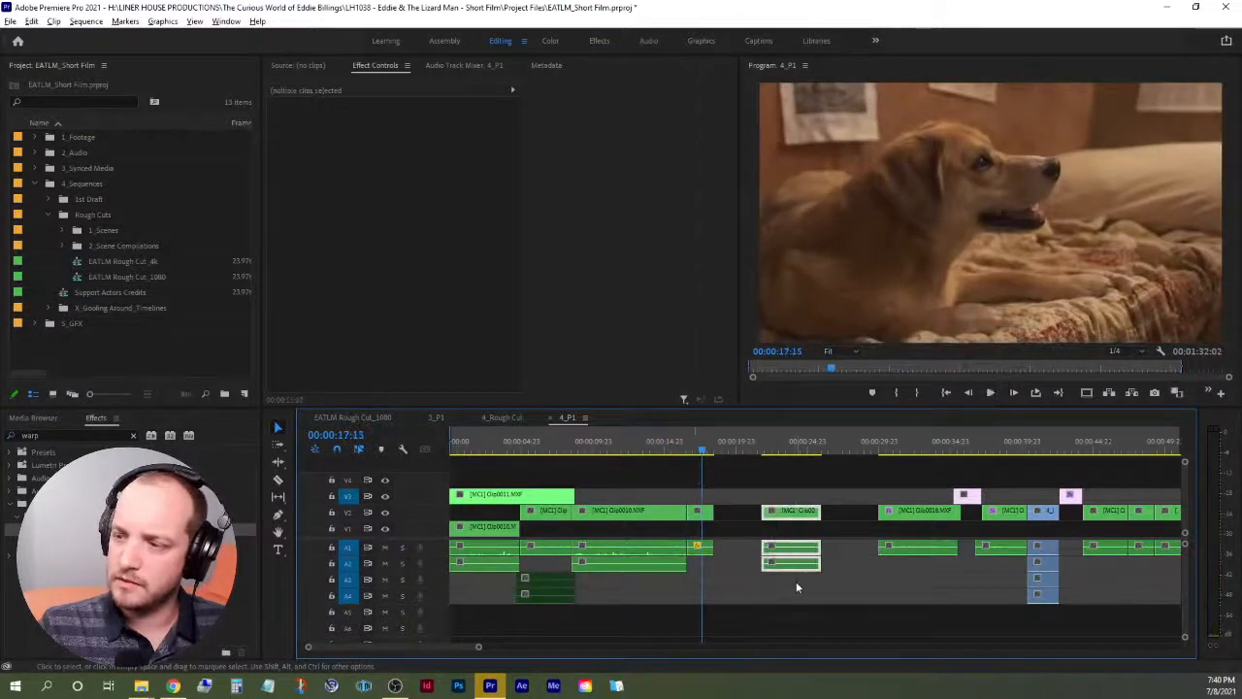
mouse_move(796, 516)
mouse_down()
mouse_move(750, 516)
mouse_move(772, 572)
mouse_move(779, 515)
mouse_move(815, 514)
mouse_up()
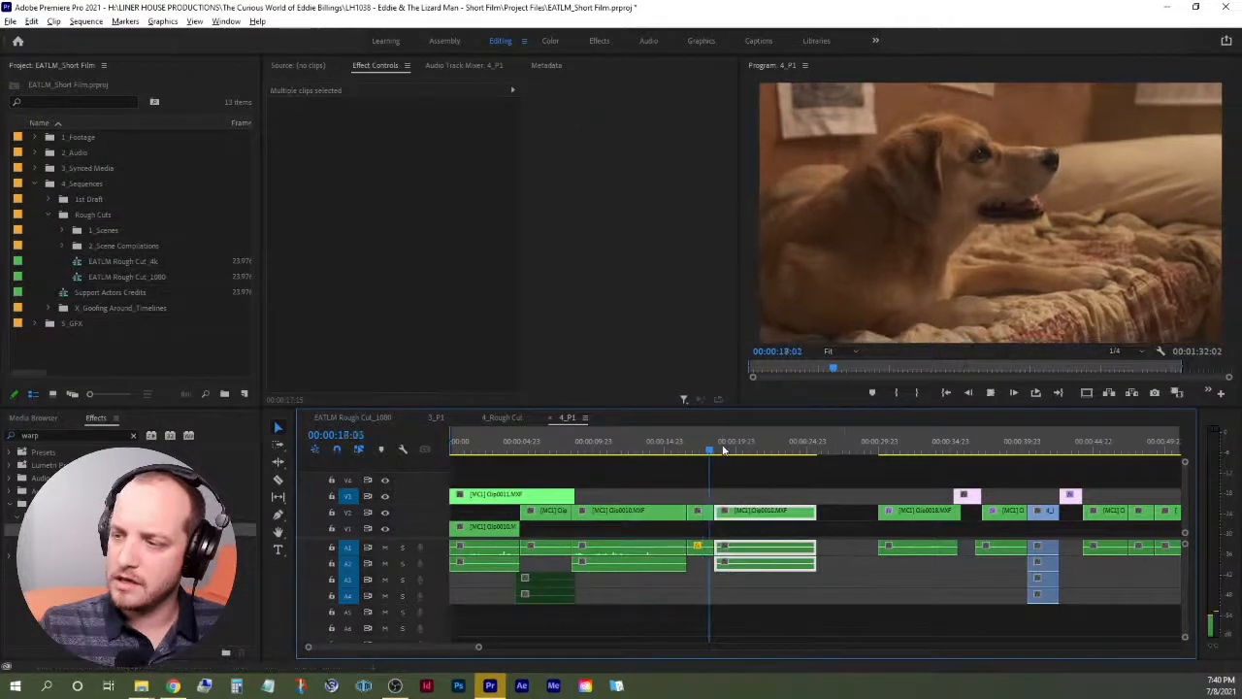
drag(724, 445, 747, 453)
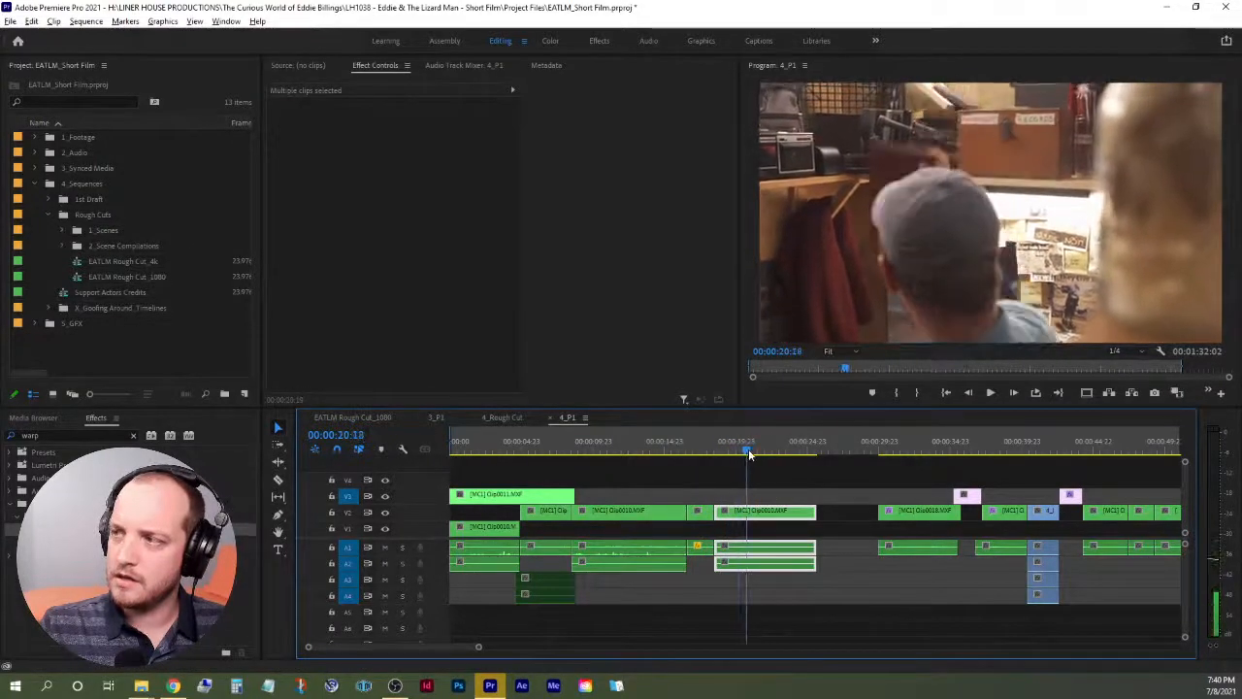
drag(815, 514, 744, 533)
Scrub the start of the following desk shot, and extend its beginning earlier on V2 together with its audio.
click(880, 453)
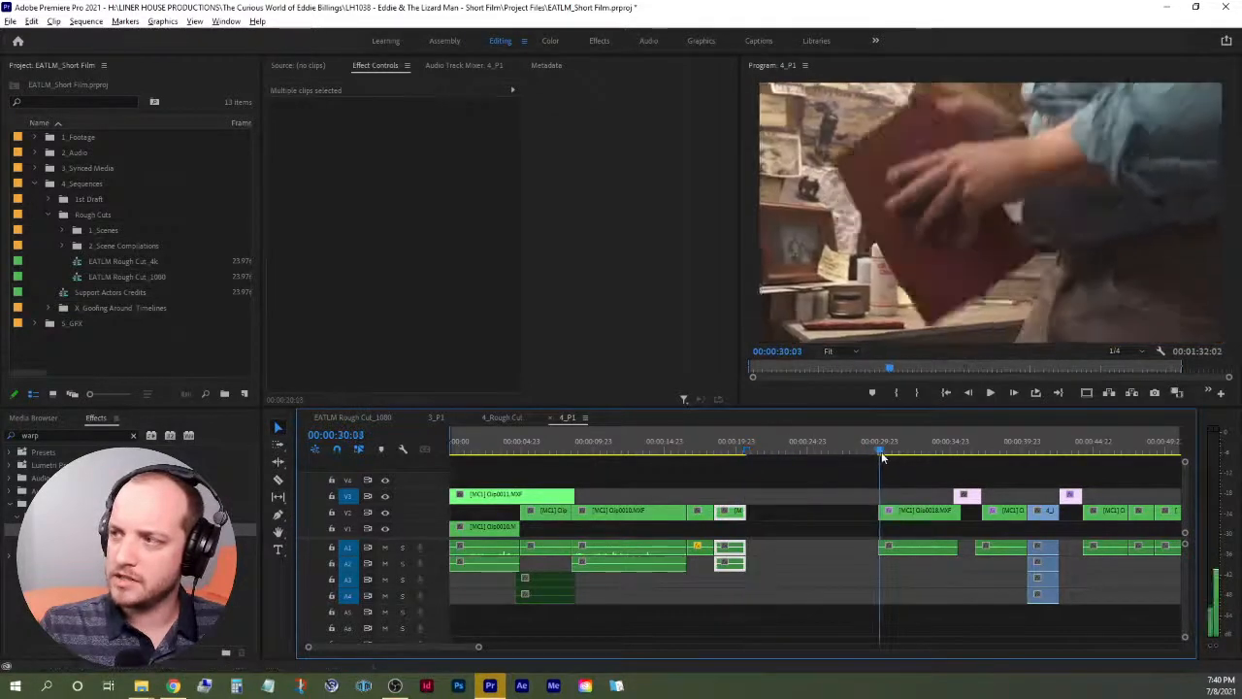
drag(881, 456, 873, 456)
drag(881, 514, 811, 527)
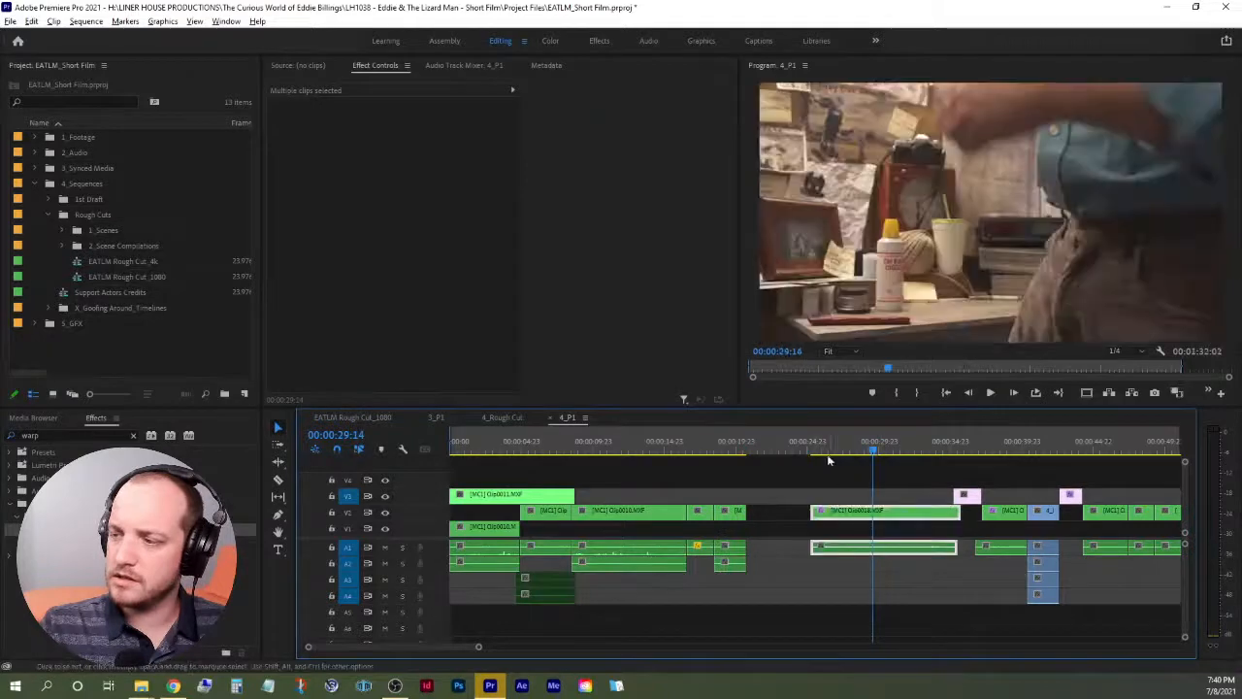
Lengthen the second shelf part to check the man's movement, and set its end with its audio at 00:00:20:22.
drag(830, 456, 743, 456)
click(734, 511)
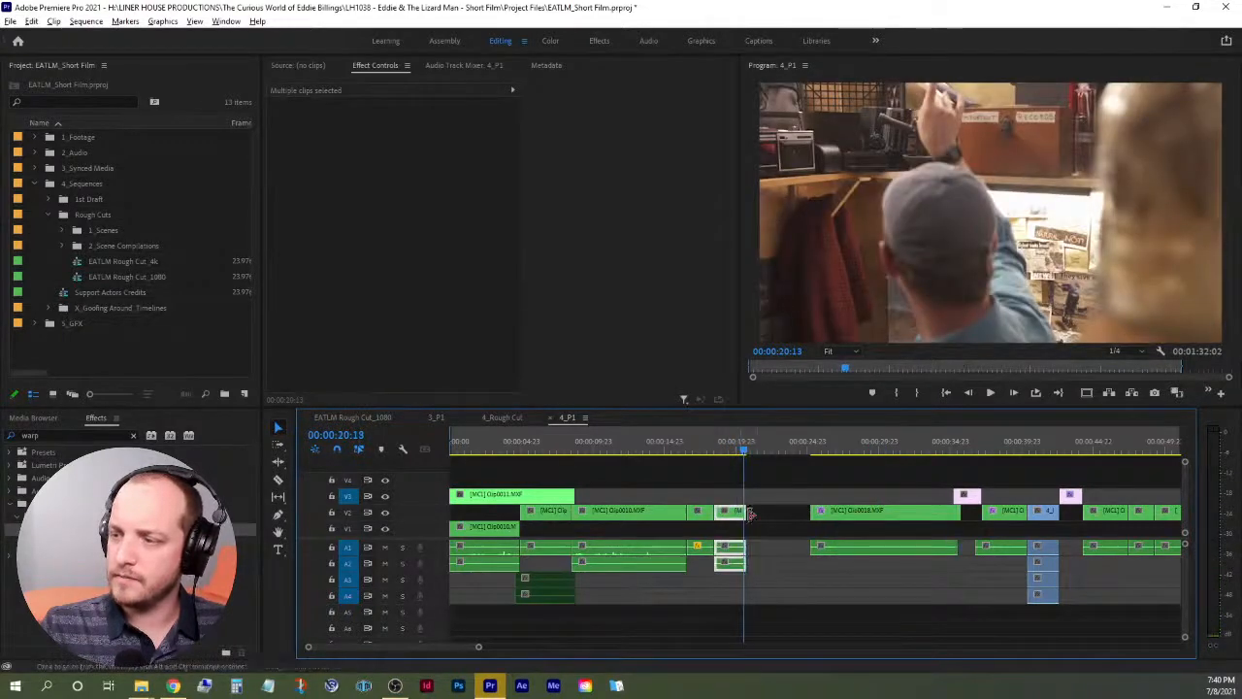
drag(745, 545, 790, 543)
drag(729, 450, 750, 454)
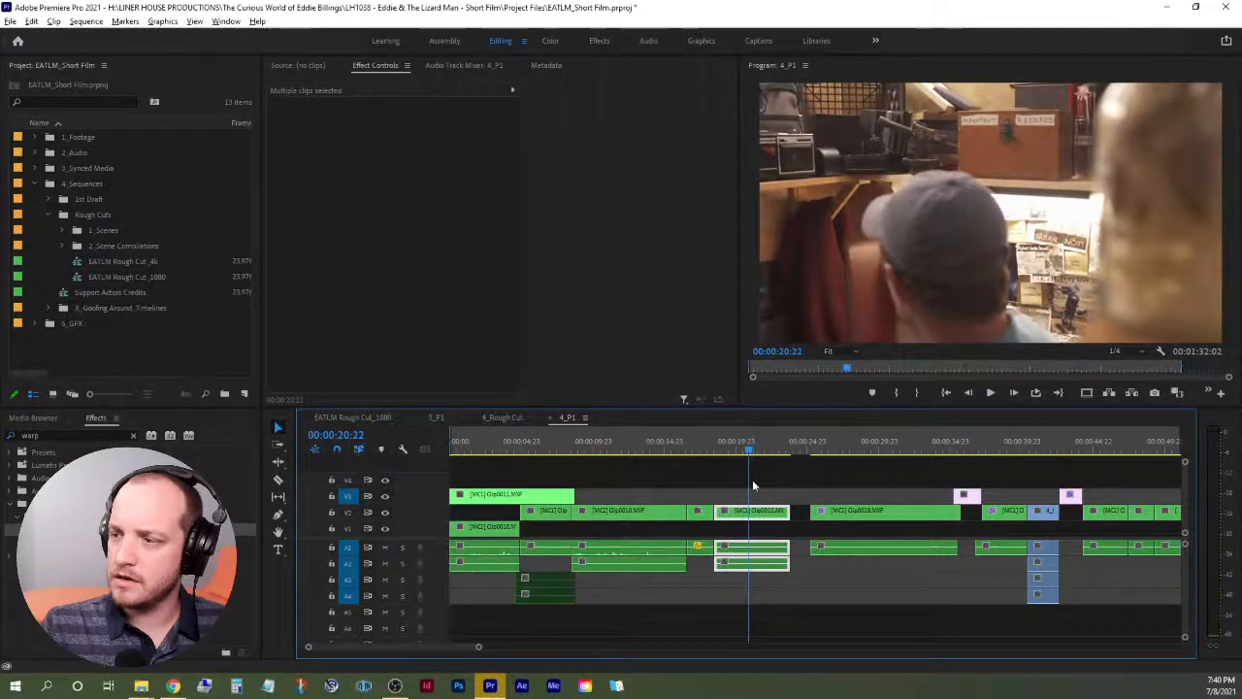
drag(789, 528, 748, 529)
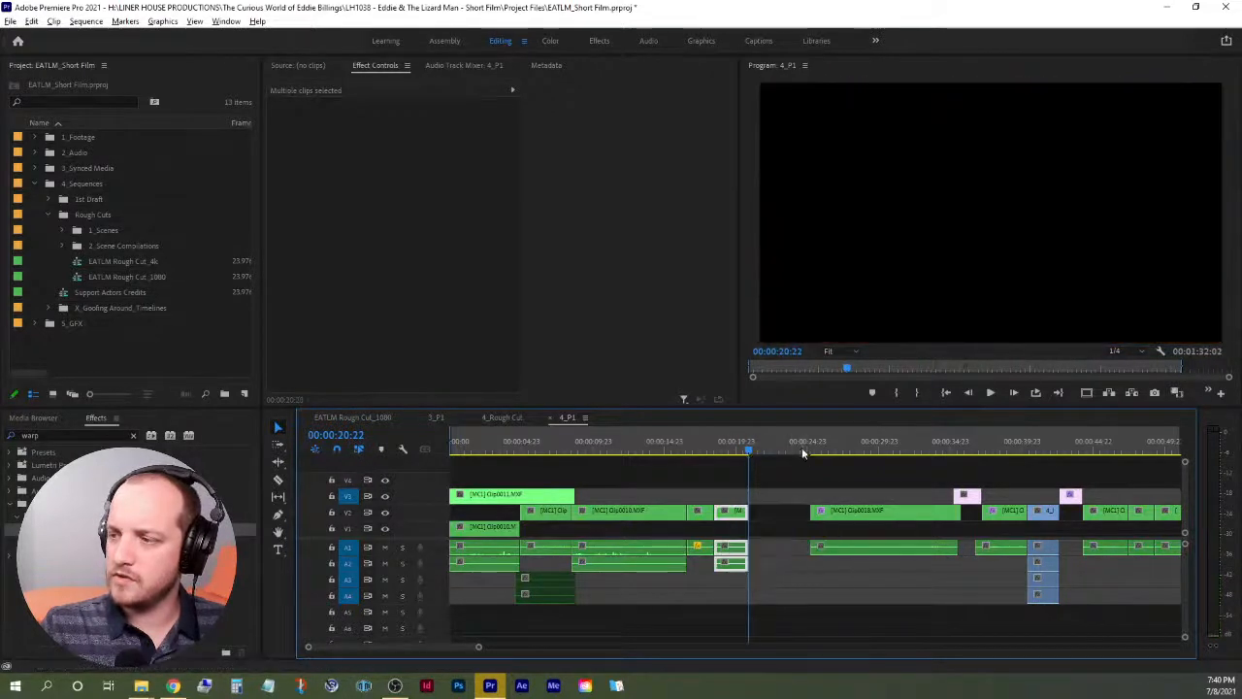
Trim the start of the desk shot with its audio to 00:00:29:18, and ripple delete the gap before it.
drag(803, 453, 876, 482)
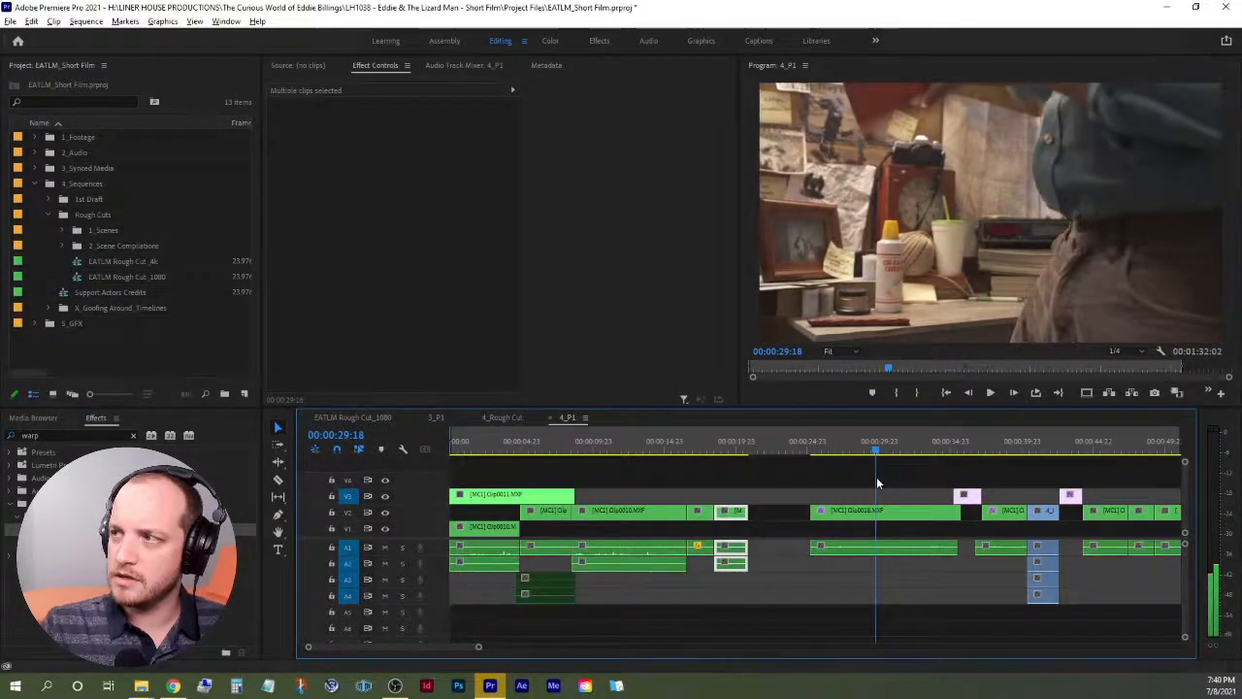
click(843, 552)
drag(813, 510, 865, 517)
right_click(789, 516)
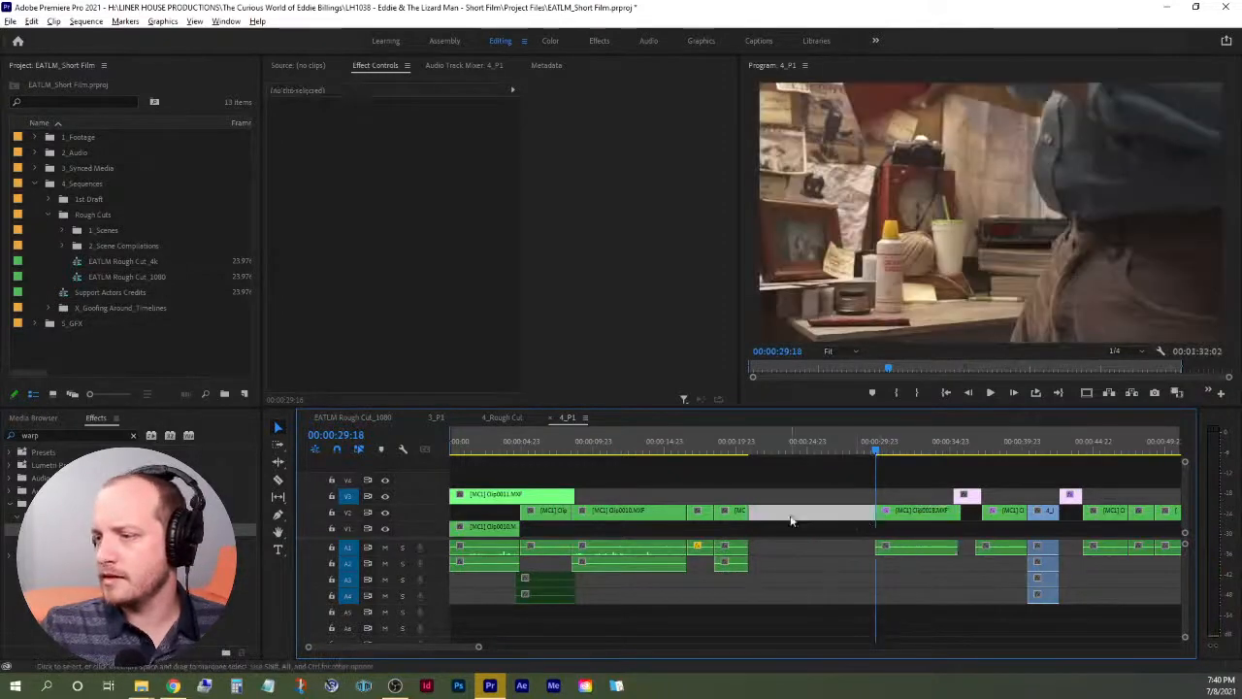
click(805, 523)
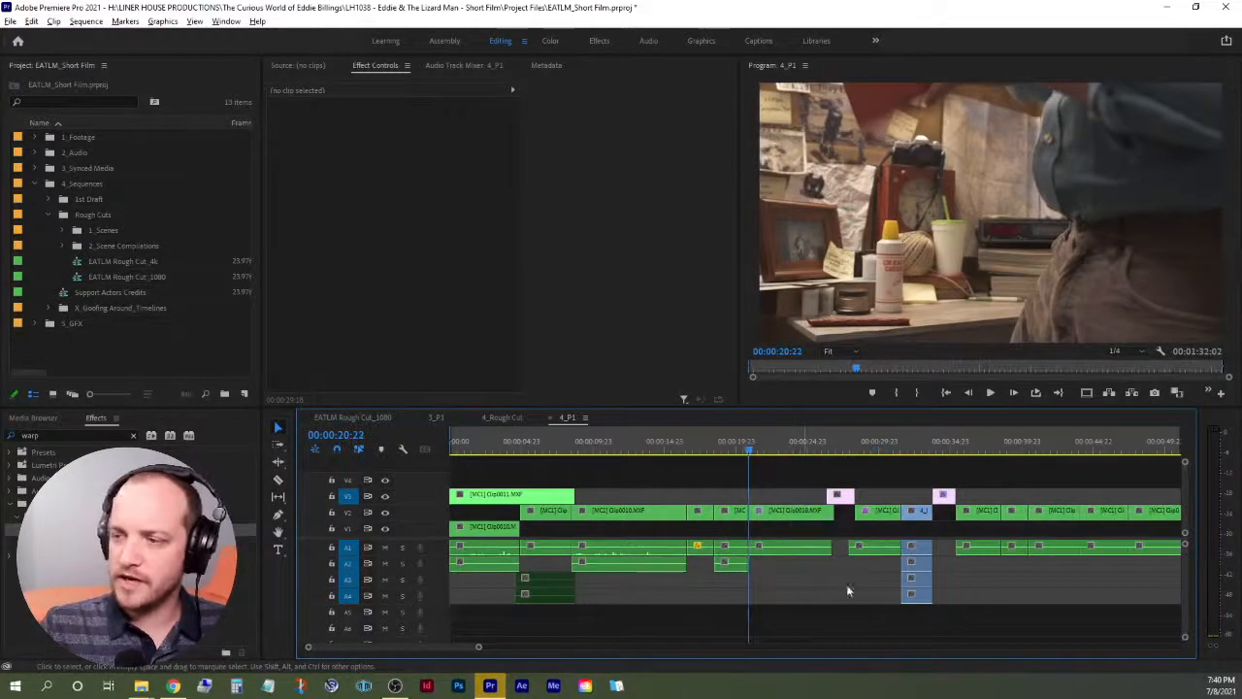
Play back the reworked section, and move the dog cutaway with its audio out of the cut onto V1 past the end of the sequence.
click(525, 441)
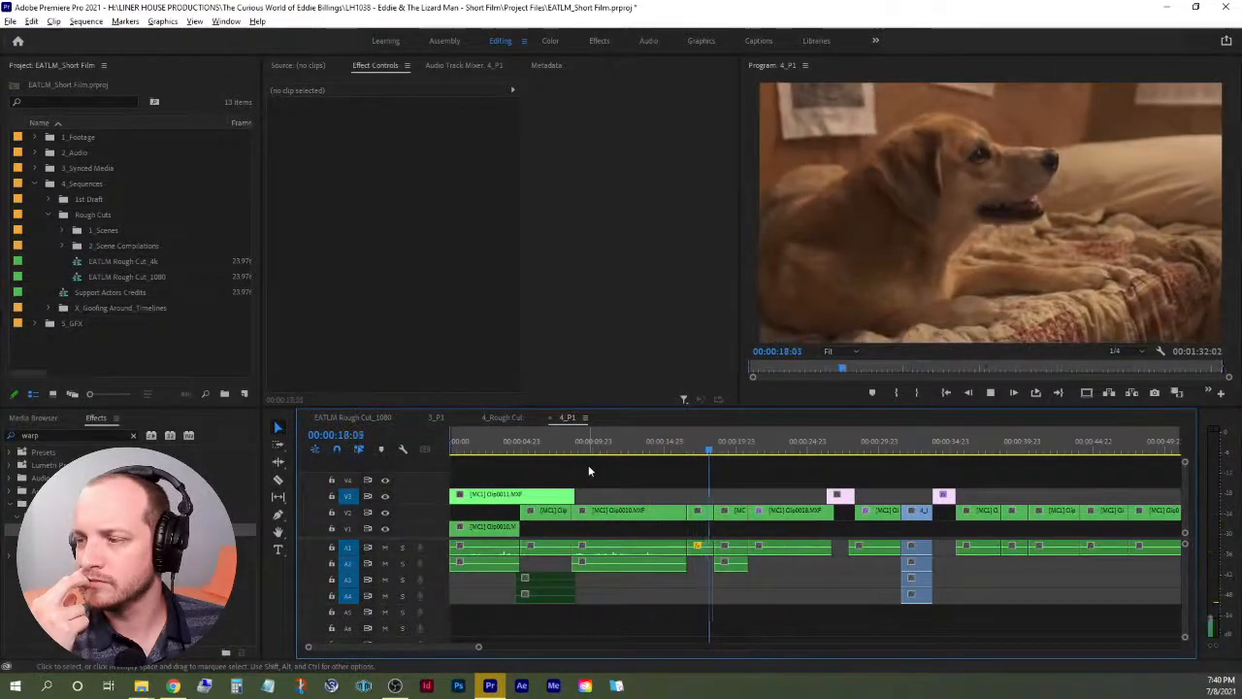
key(space)
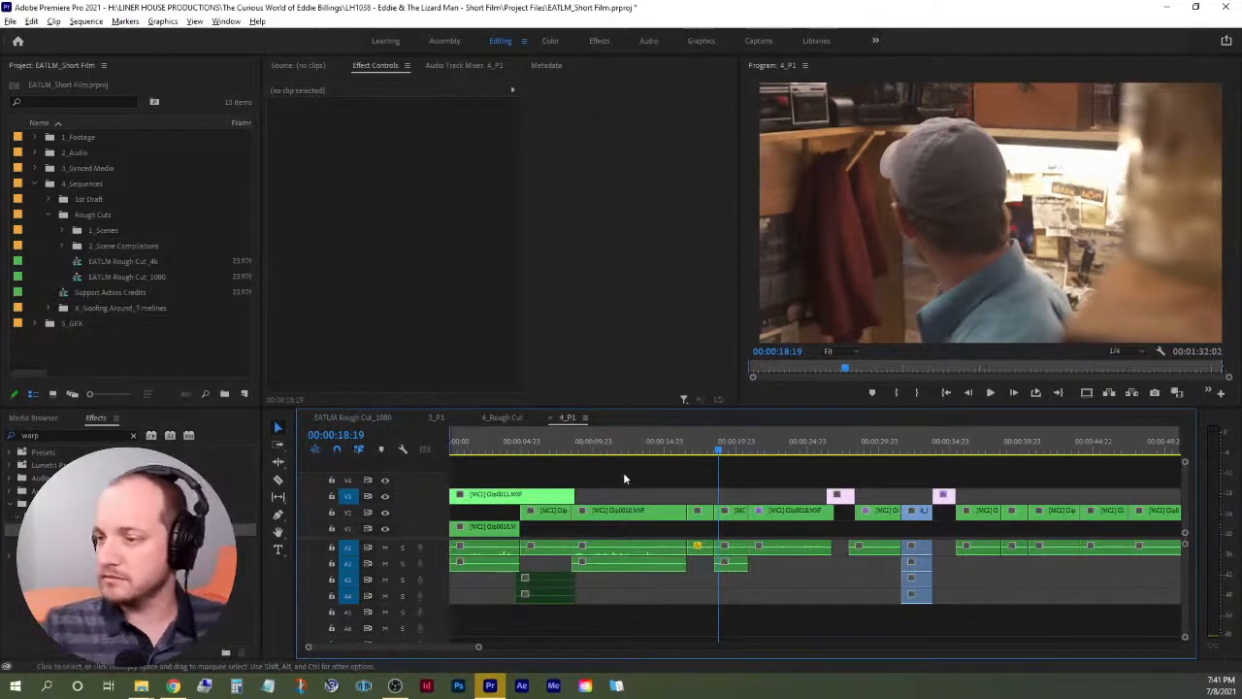
click(701, 511)
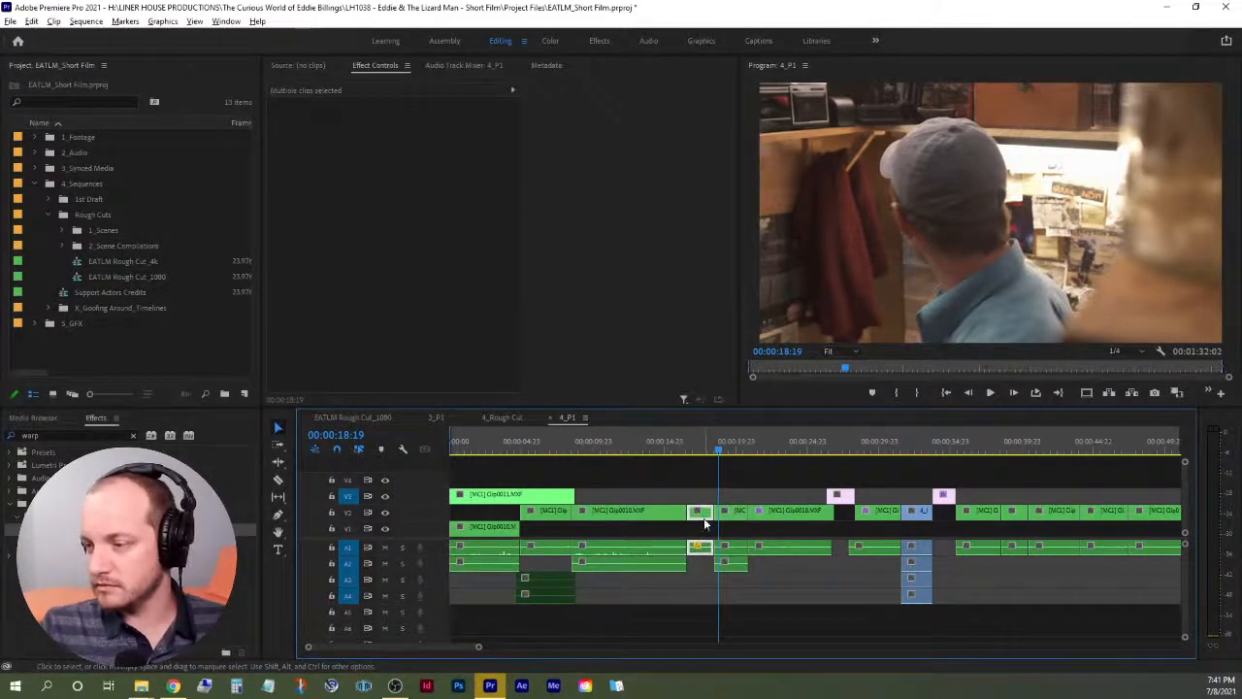
drag(705, 523, 711, 545)
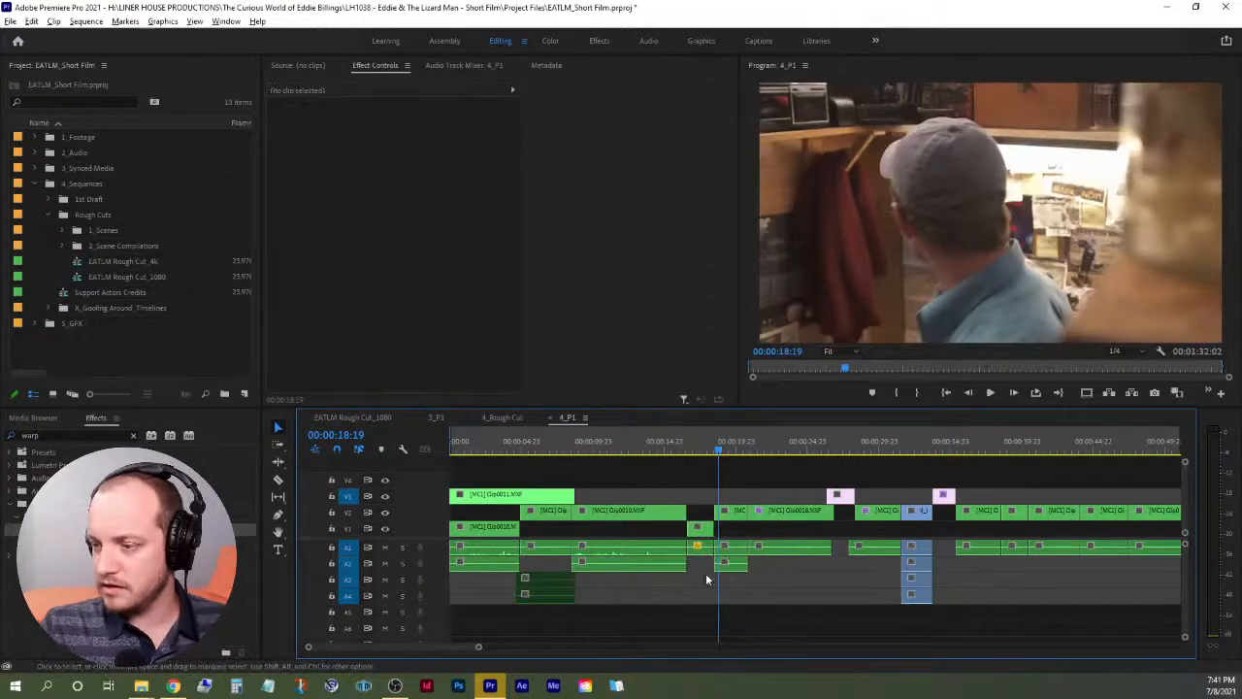
click(723, 606)
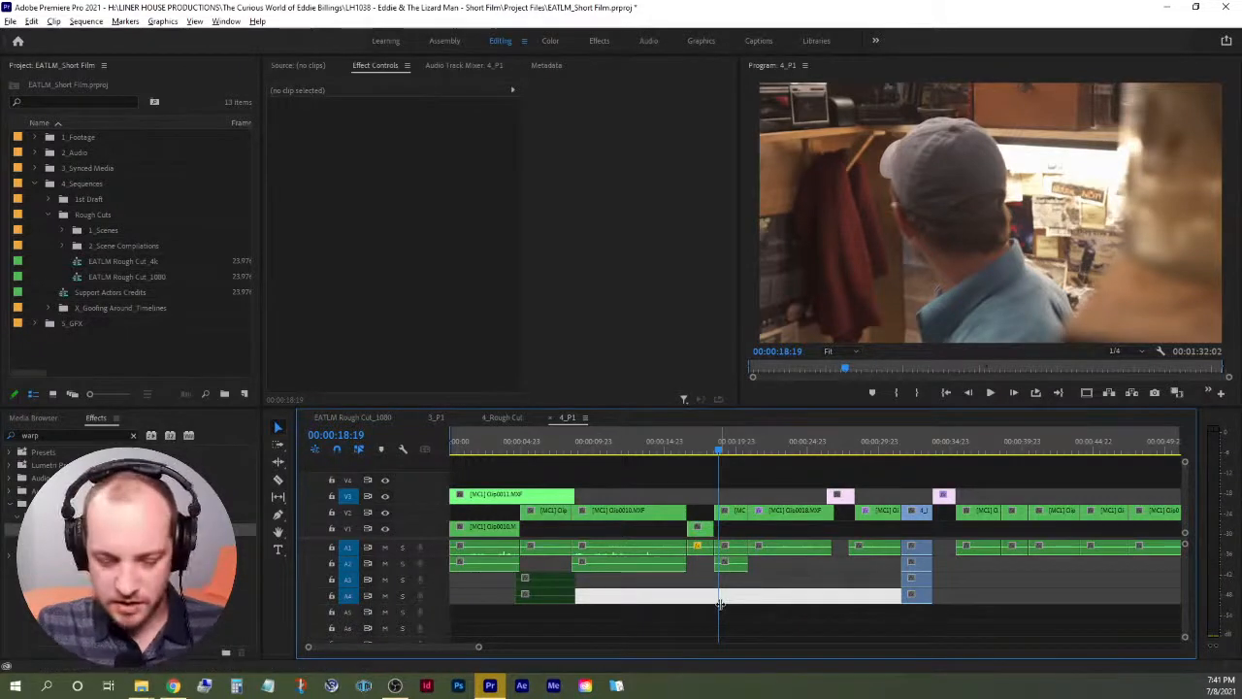
key(minus)
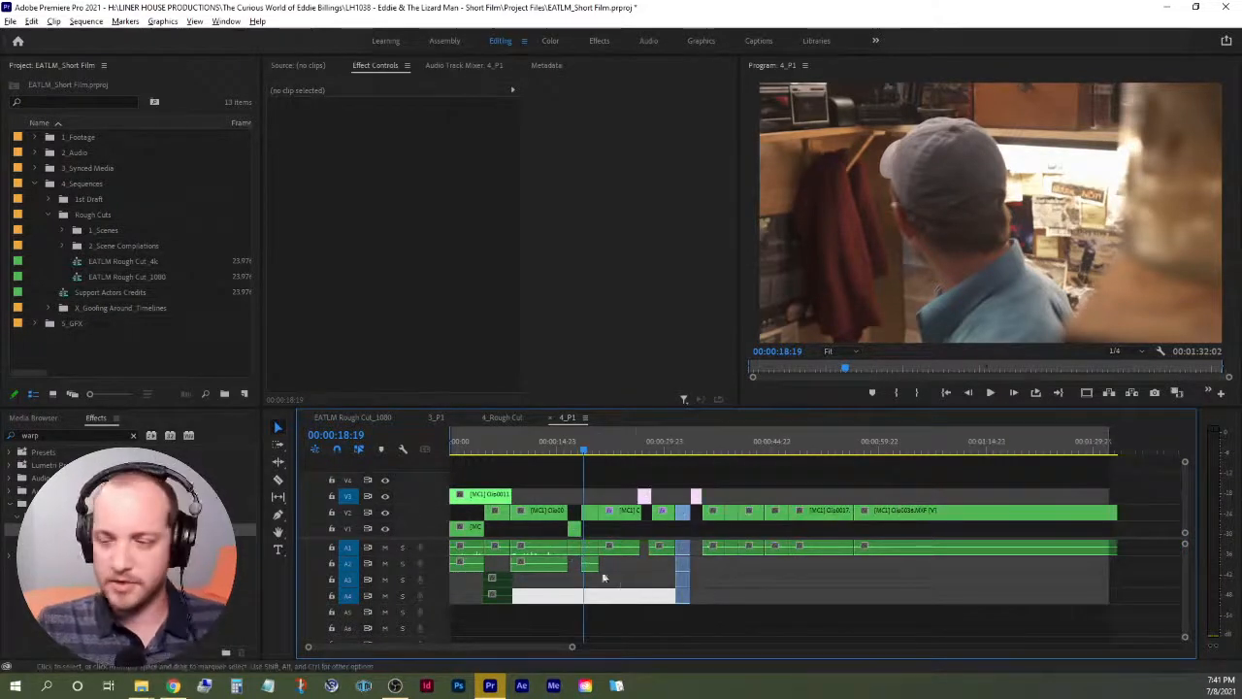
click(574, 545)
click(579, 567)
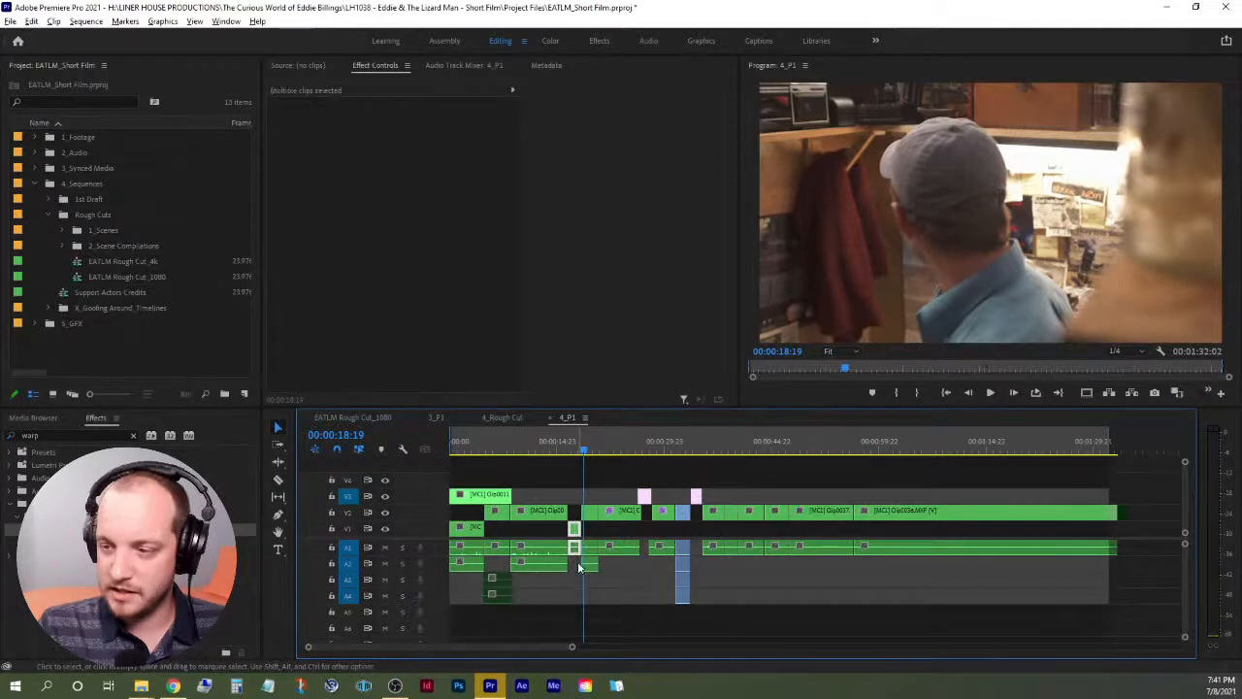
drag(575, 536, 1152, 537)
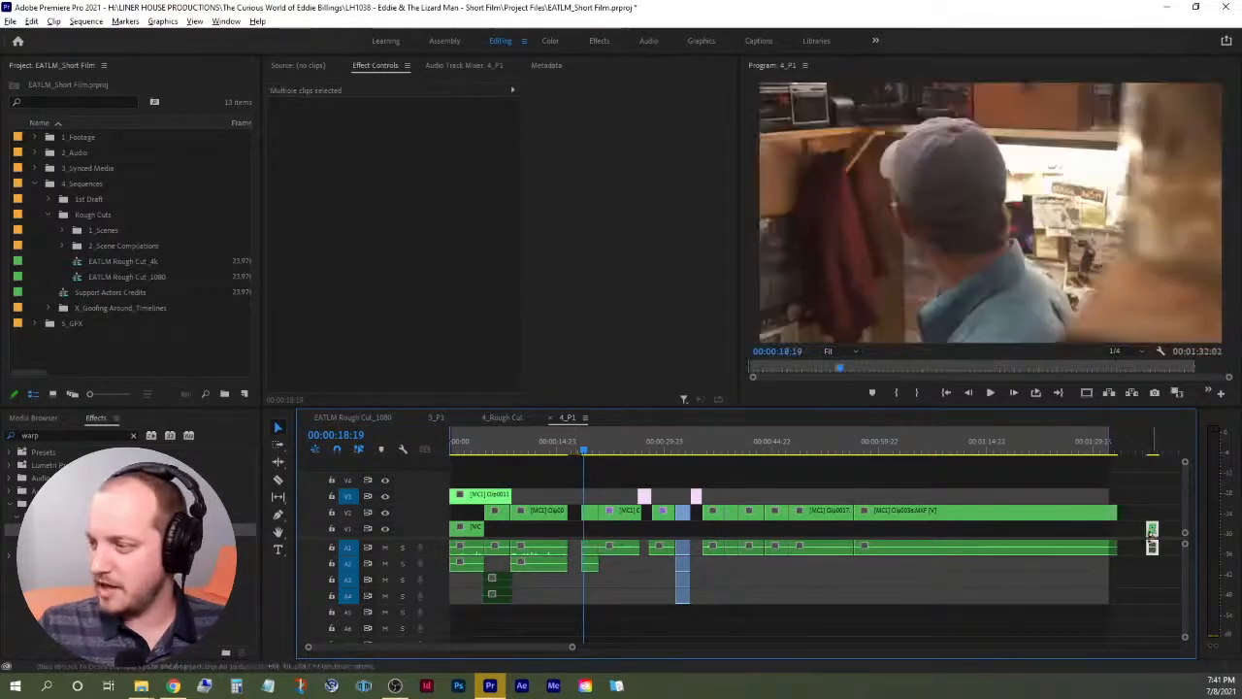
Delete the second shelf part with its audio, and extend the end of the first shelf part up to the start of the desk shot.
click(570, 473)
key(=)
key(=)
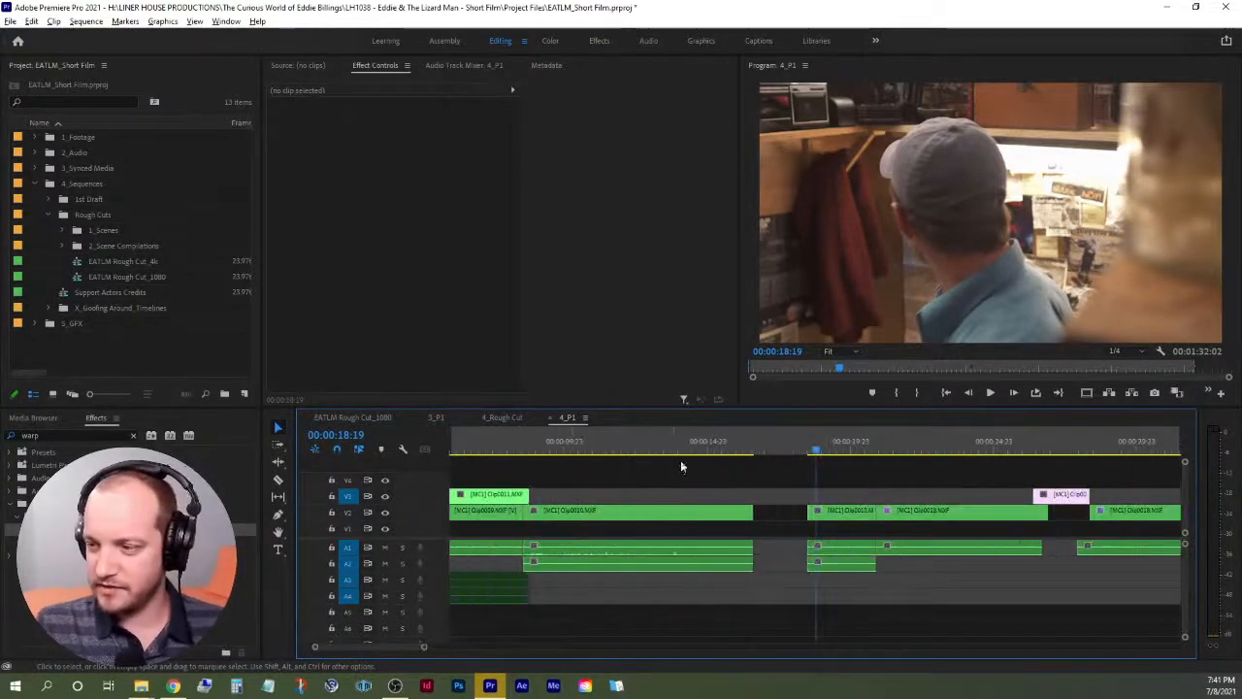
click(680, 466)
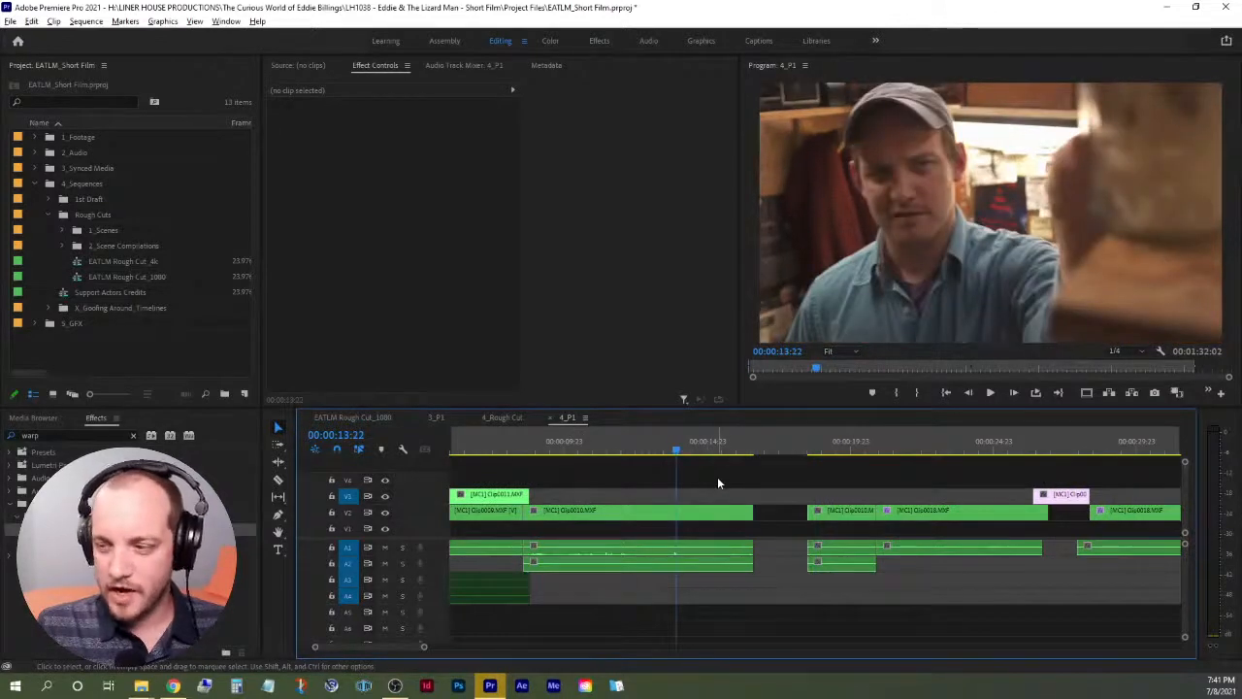
drag(801, 490, 831, 592)
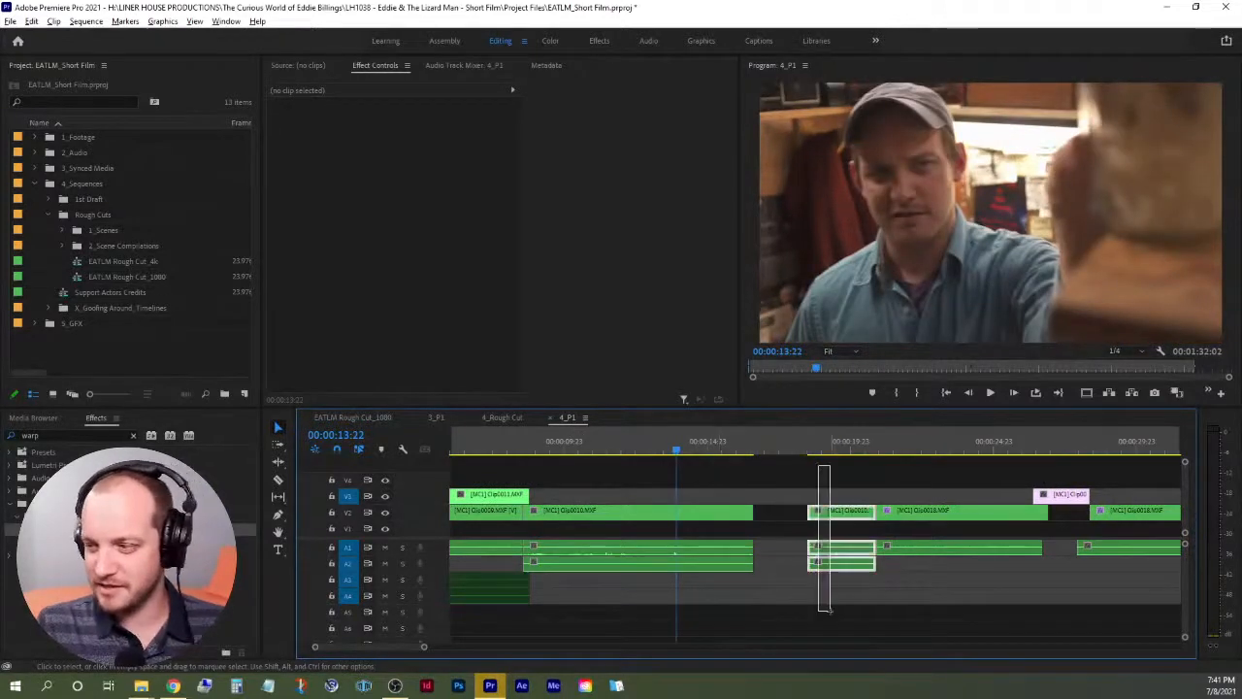
key(Delete)
drag(728, 492, 751, 582)
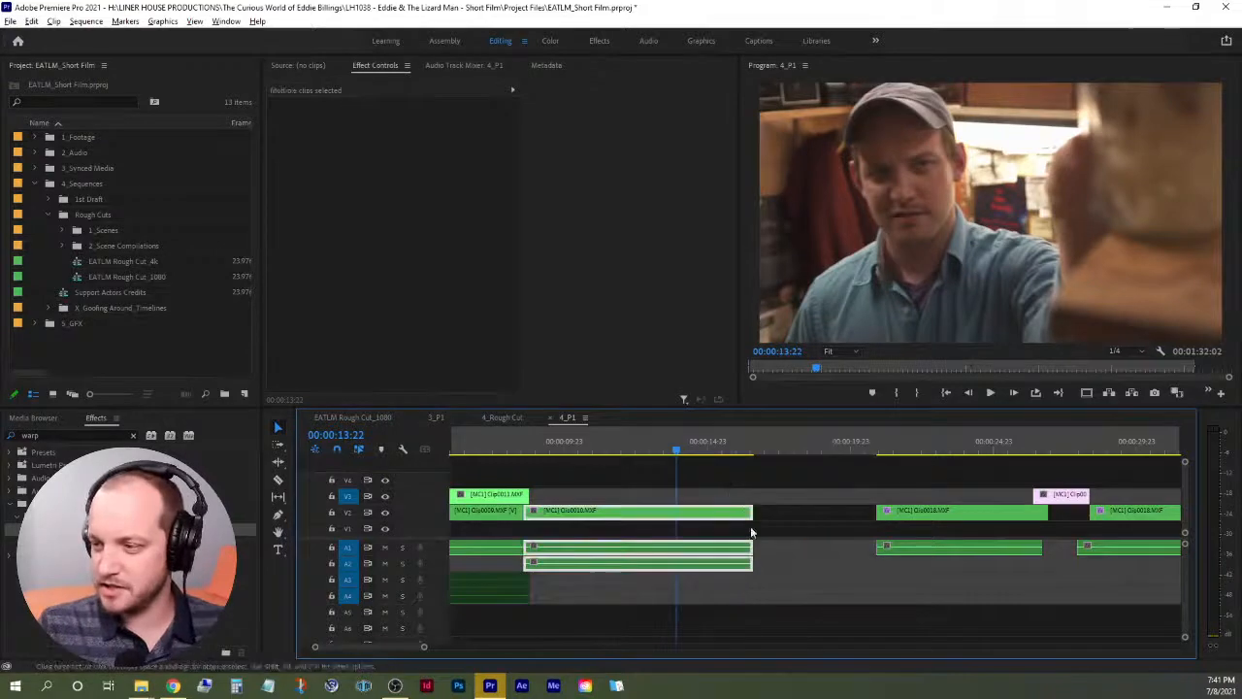
drag(753, 511, 876, 512)
Play back the continuous shelf shot to find the moment the man lowers the book, and trim the shot's end with its audio to 00:00:19:03.
click(620, 442)
key(space)
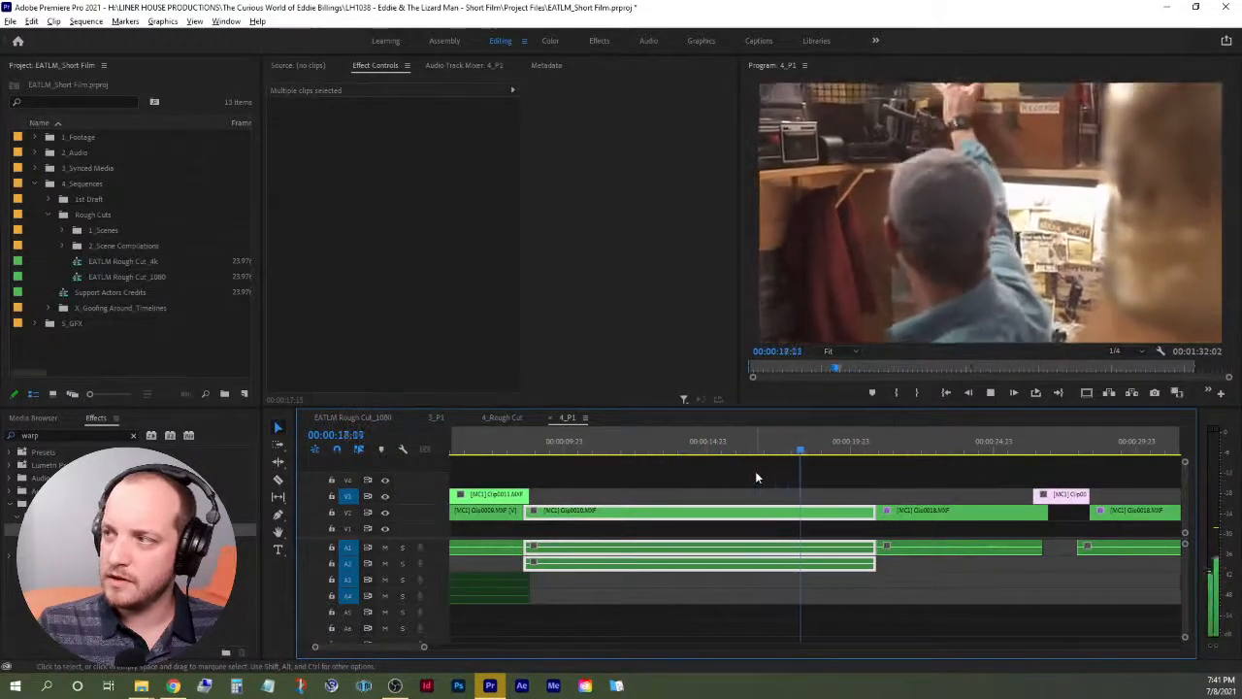
key(space)
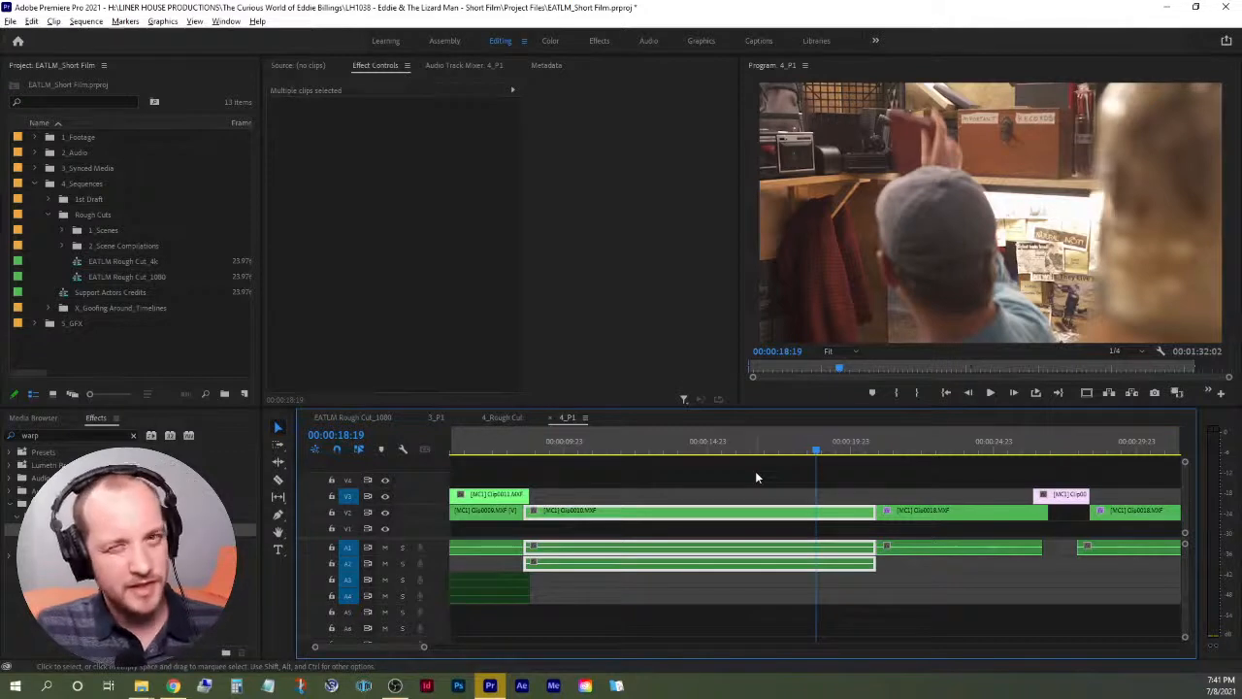
click(759, 478)
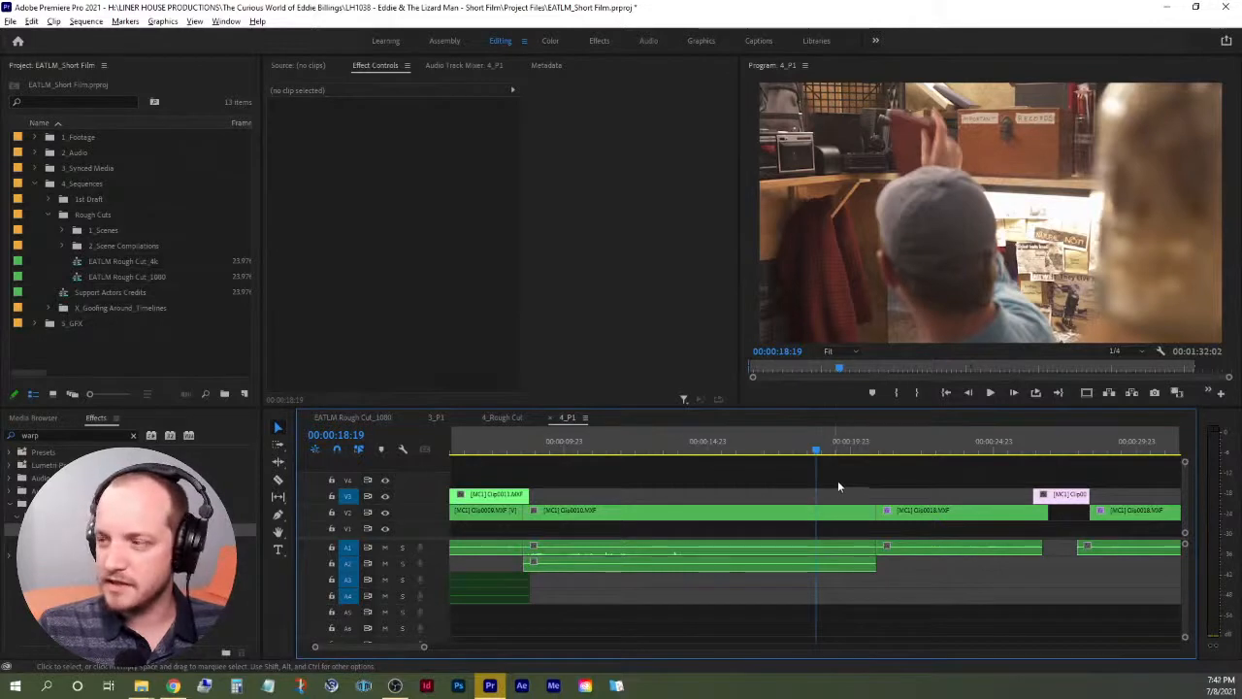
key(space)
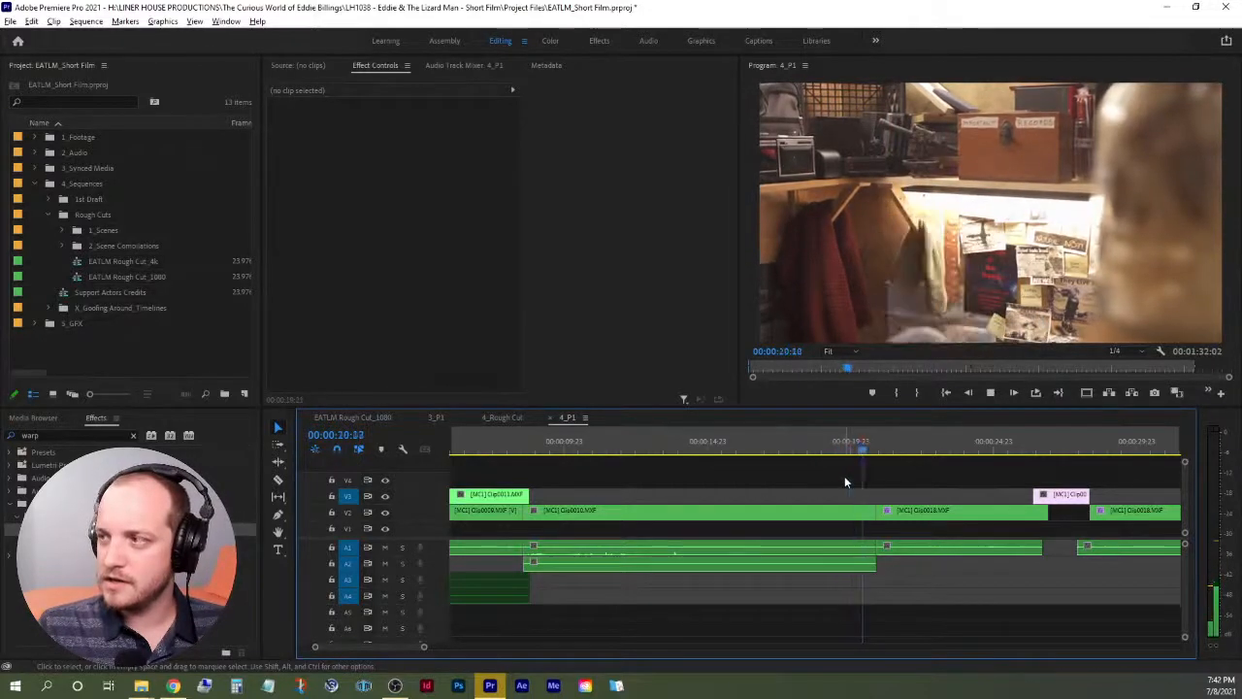
key(space)
click(821, 451)
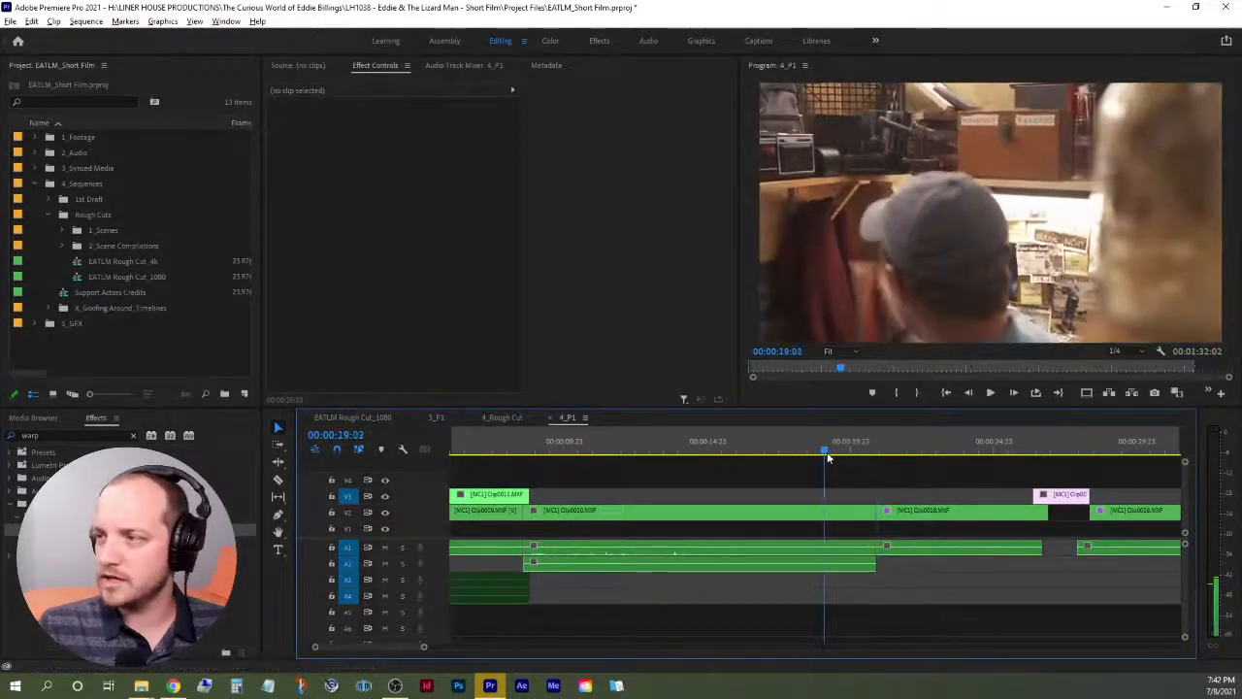
drag(787, 484, 828, 582)
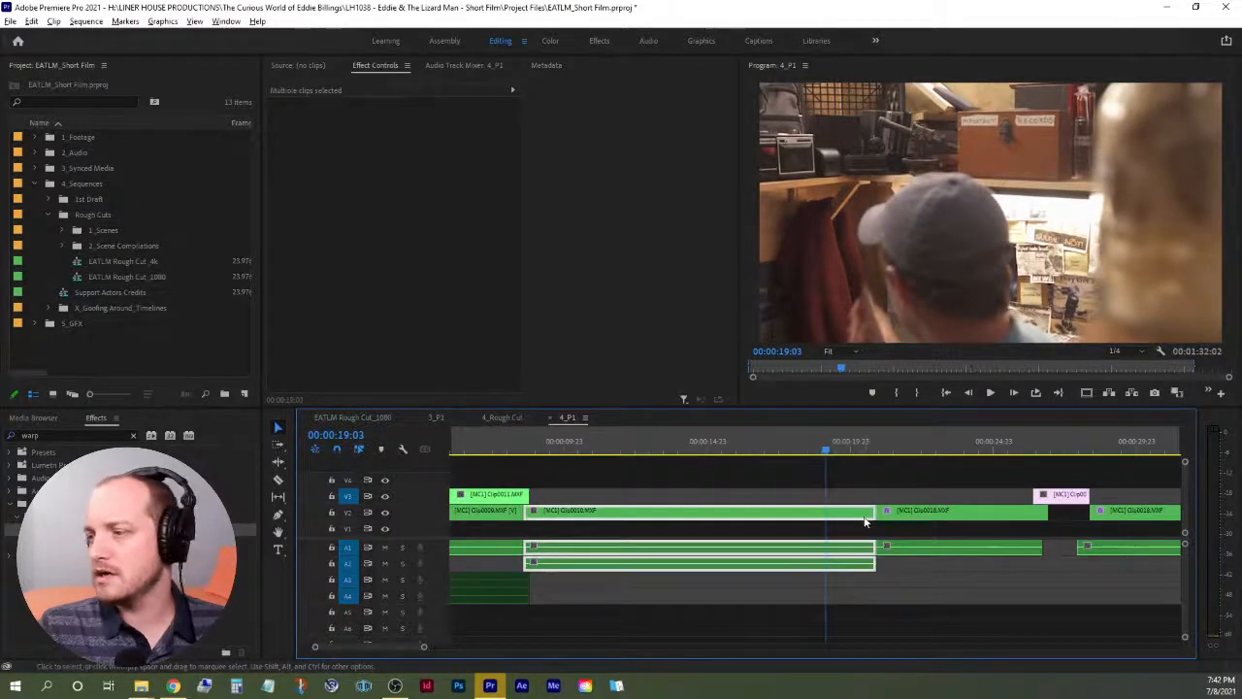
drag(873, 514, 825, 529)
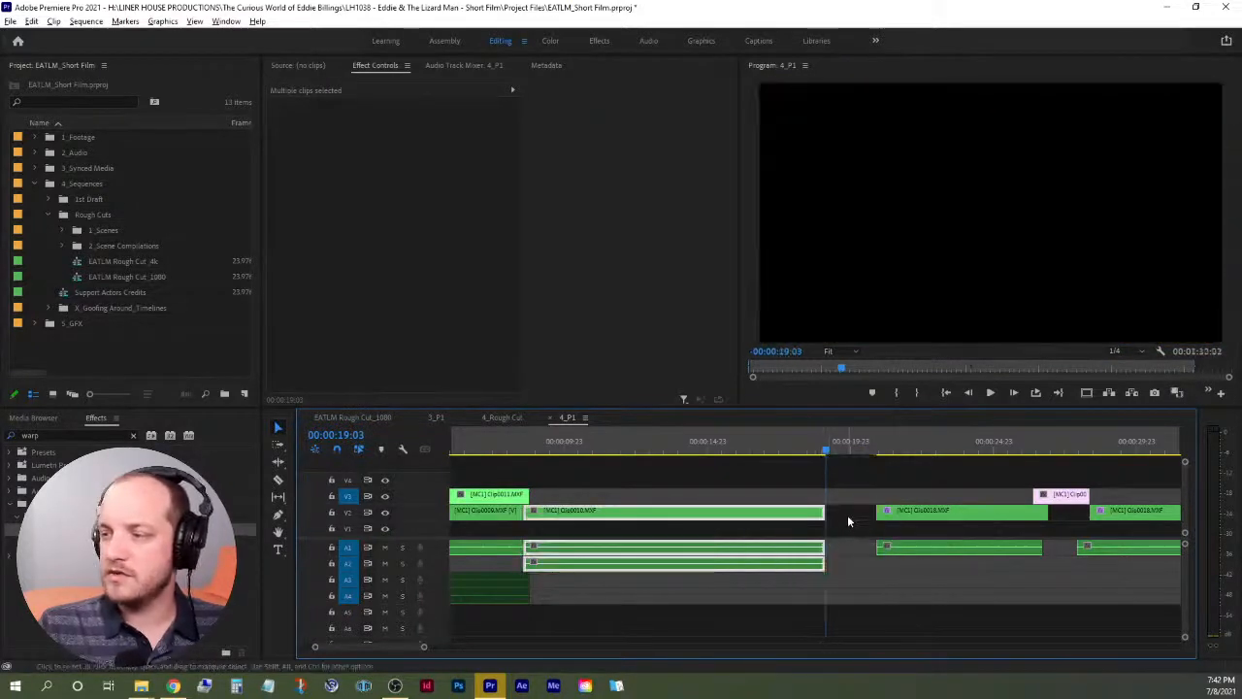
Ripple delete the gap between the shelf shot and the desk shot, and set the playhead to 00:00:16:15.
right_click(847, 514)
click(862, 524)
click(755, 452)
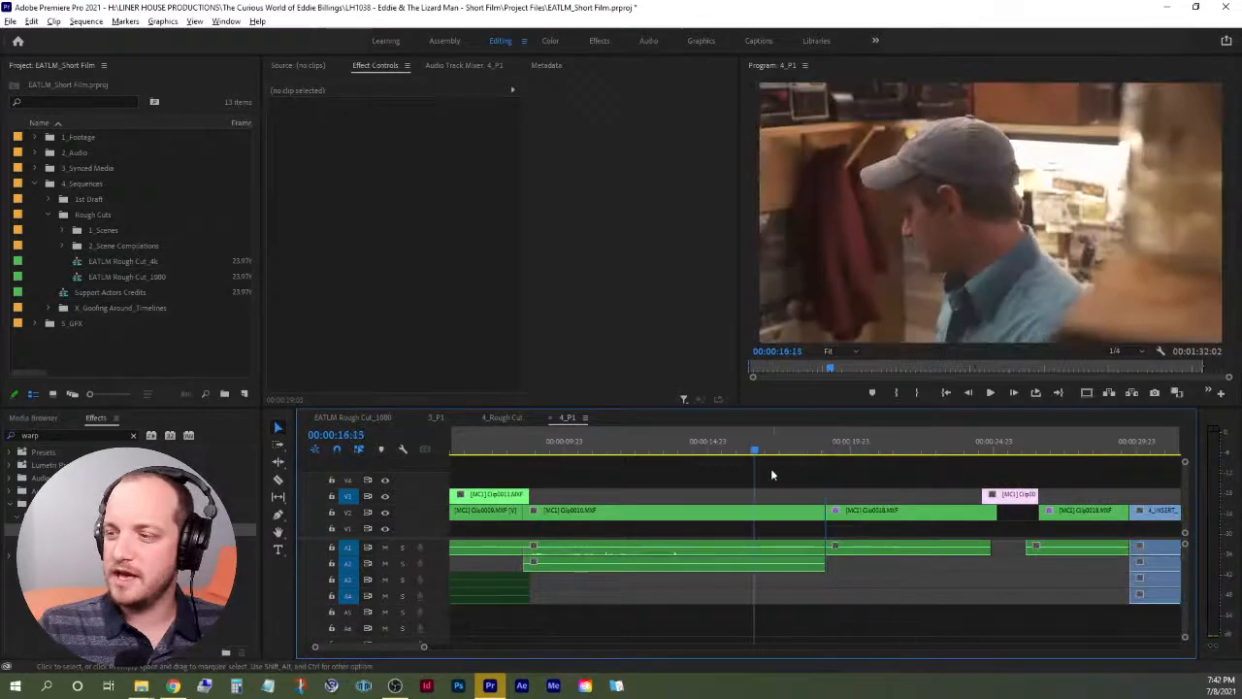
Save the project and play back the new cut from the shelf shot into the desk shot.
key(ctrl+s)
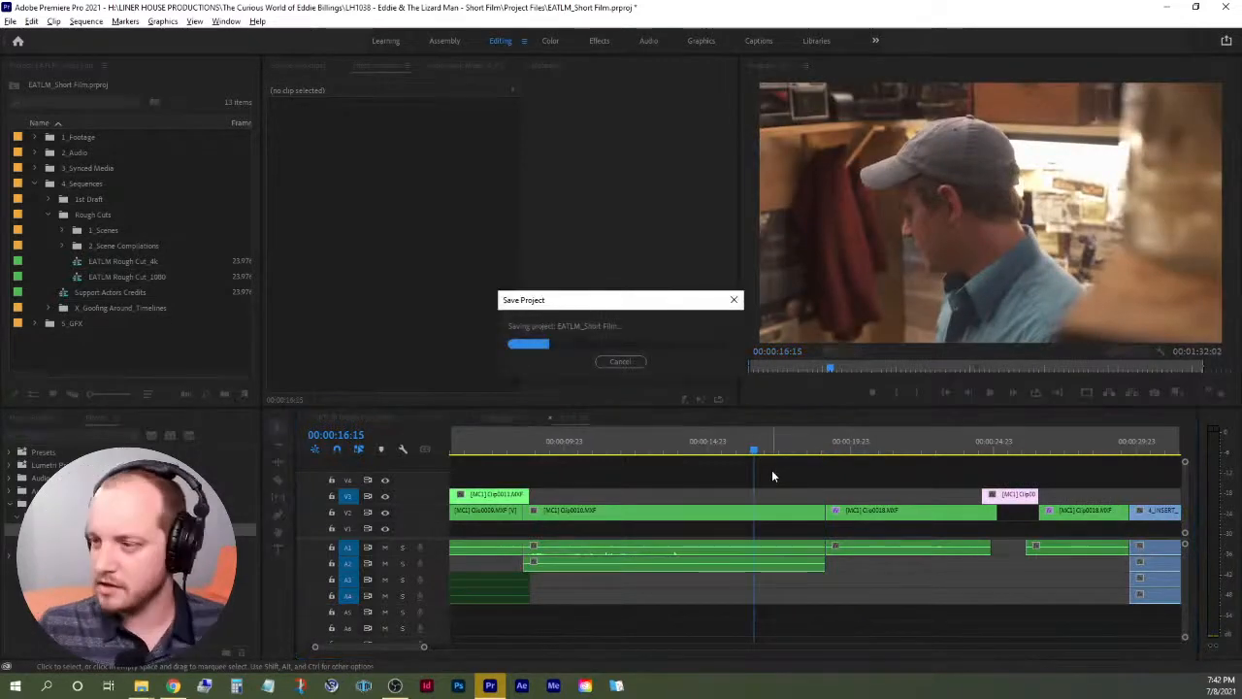
key(space)
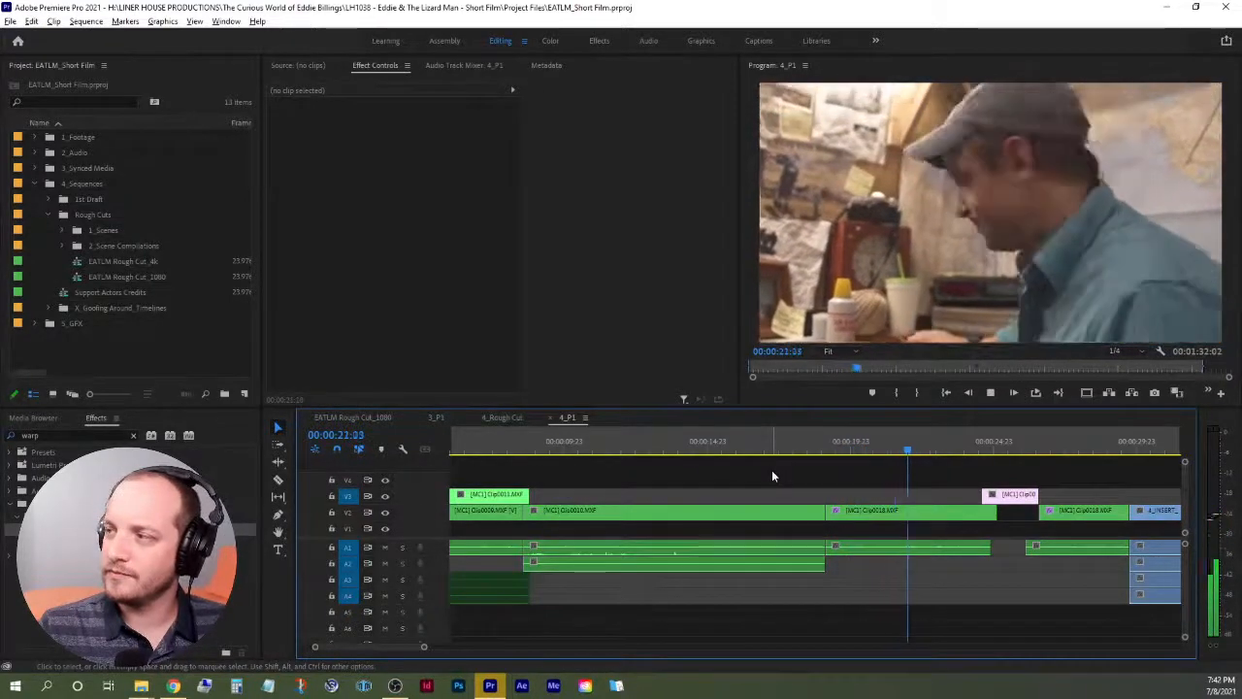
key(space)
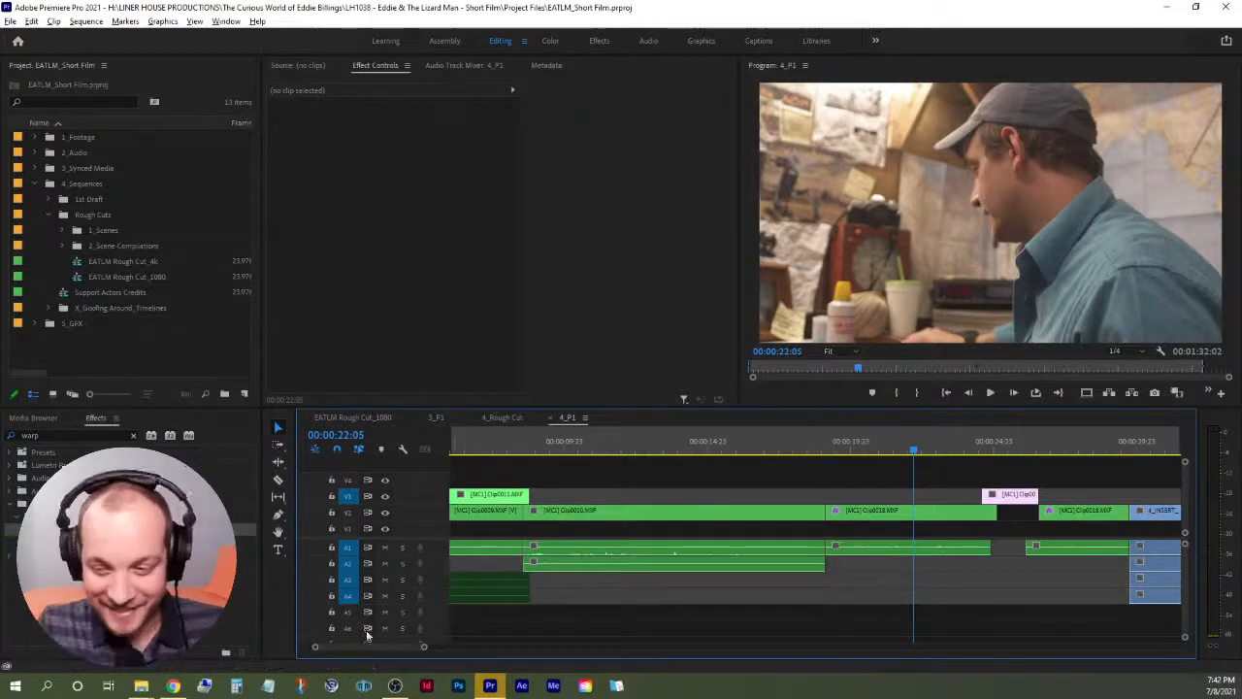
Skim the scene from its opening shots to 00:00:13:23 in the shelf shot, and save the project again.
scroll(358, 648, up, 3)
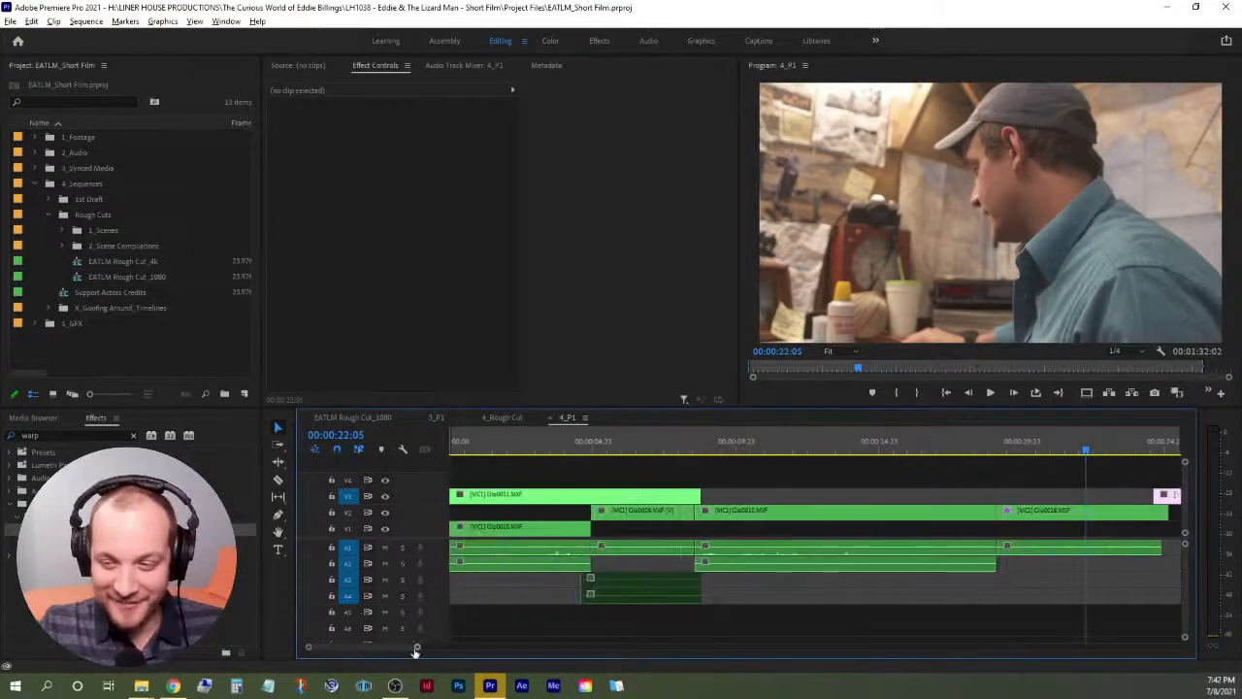
drag(416, 648, 451, 647)
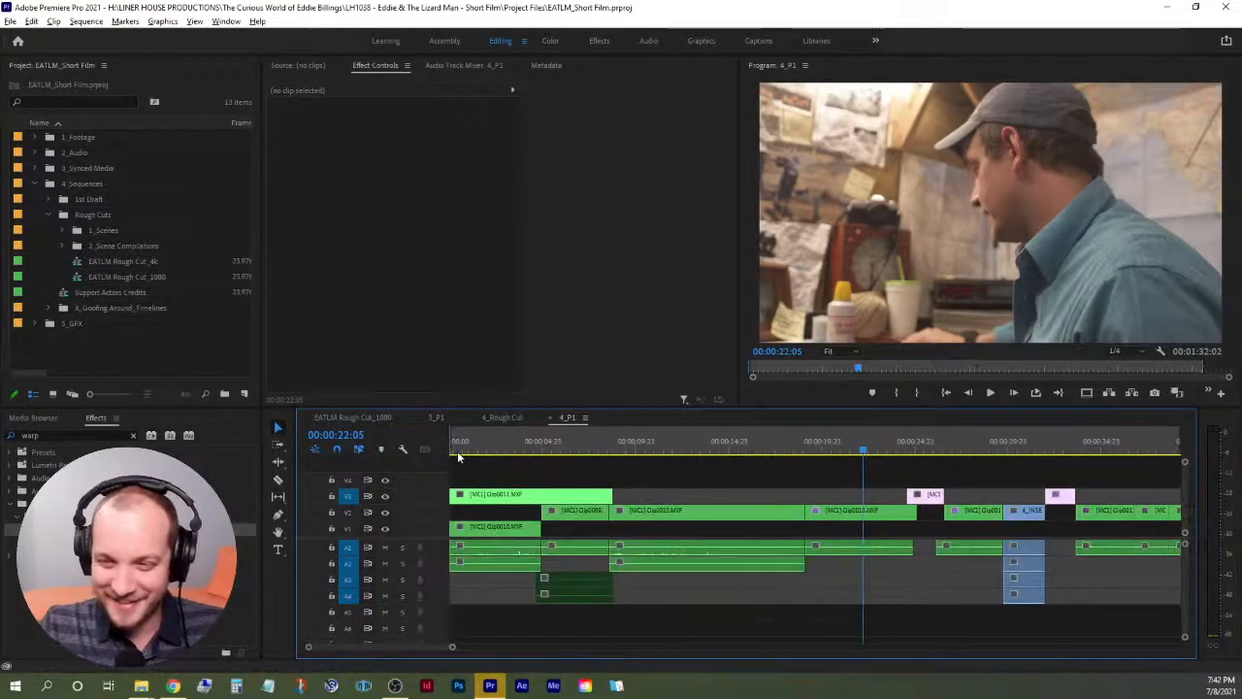
drag(459, 457, 711, 488)
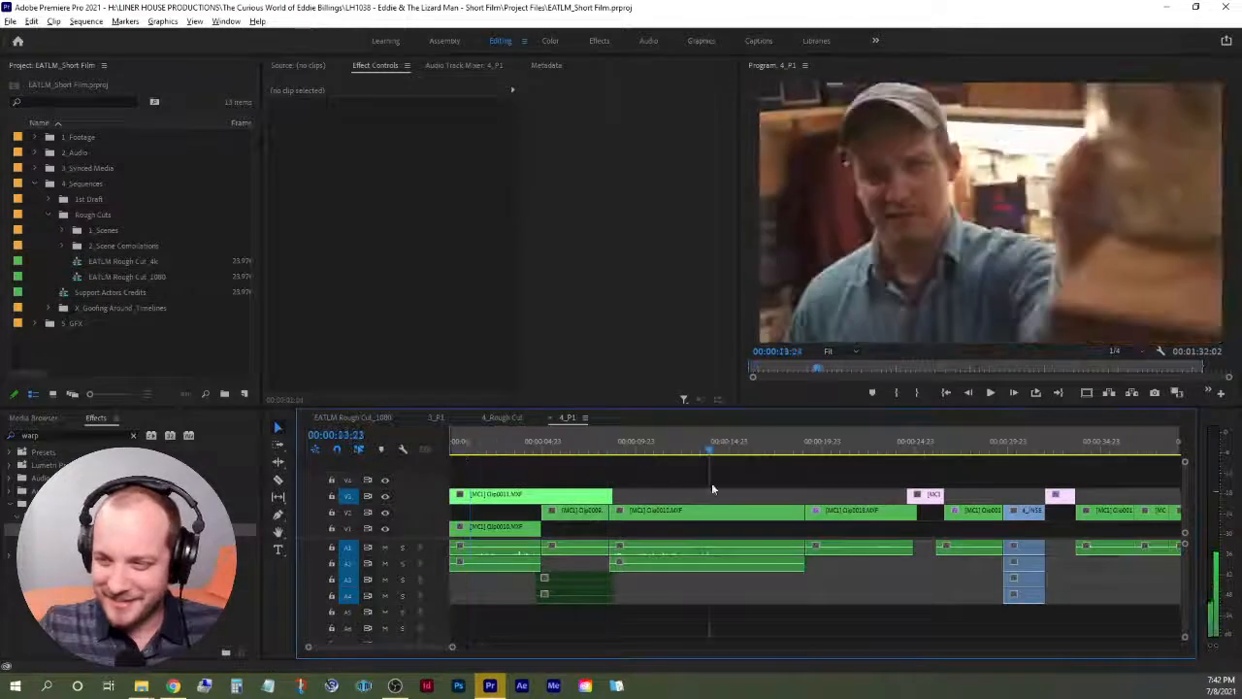
click(744, 493)
key(ctrl+s)
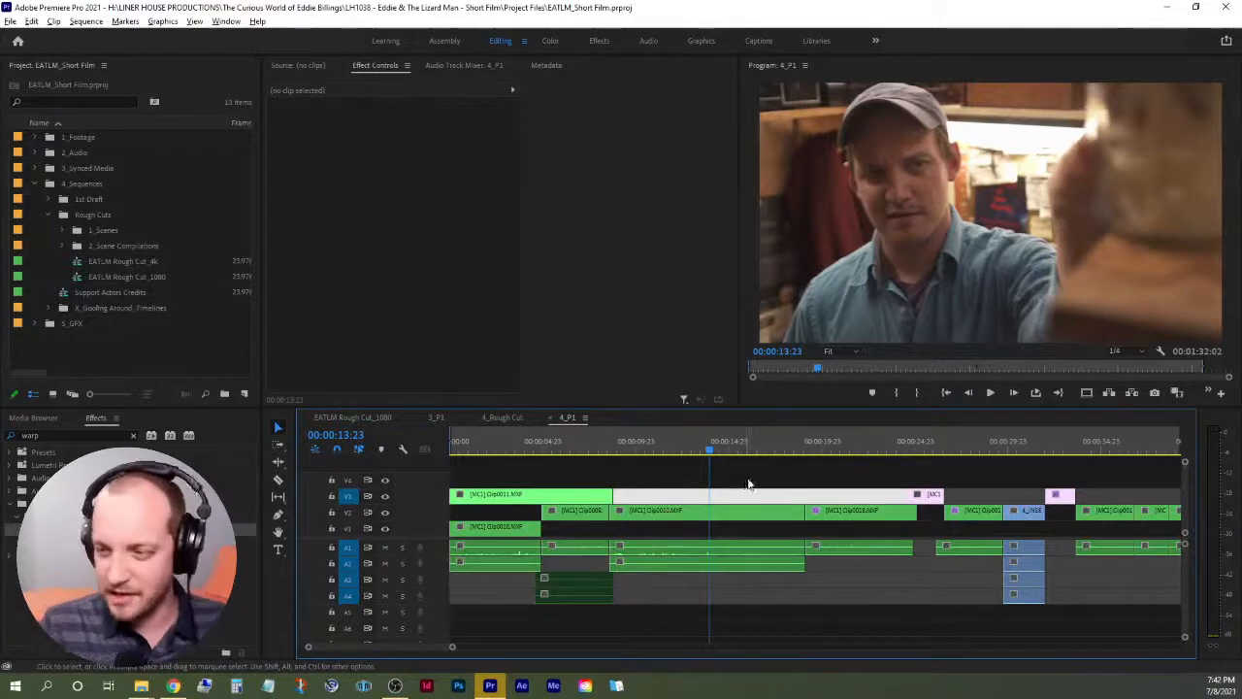
key(Delete)
Play back the shelf shot into the desk shot twice to judge the timing of the direct cut.
key(space)
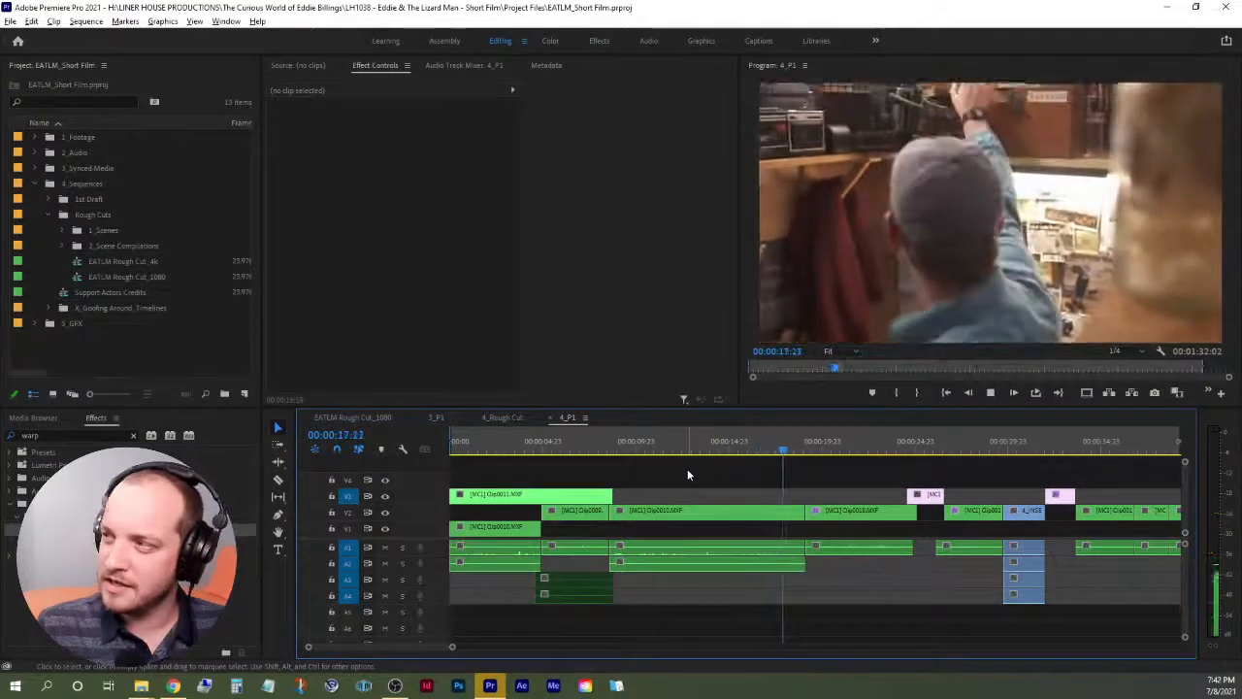
key(space)
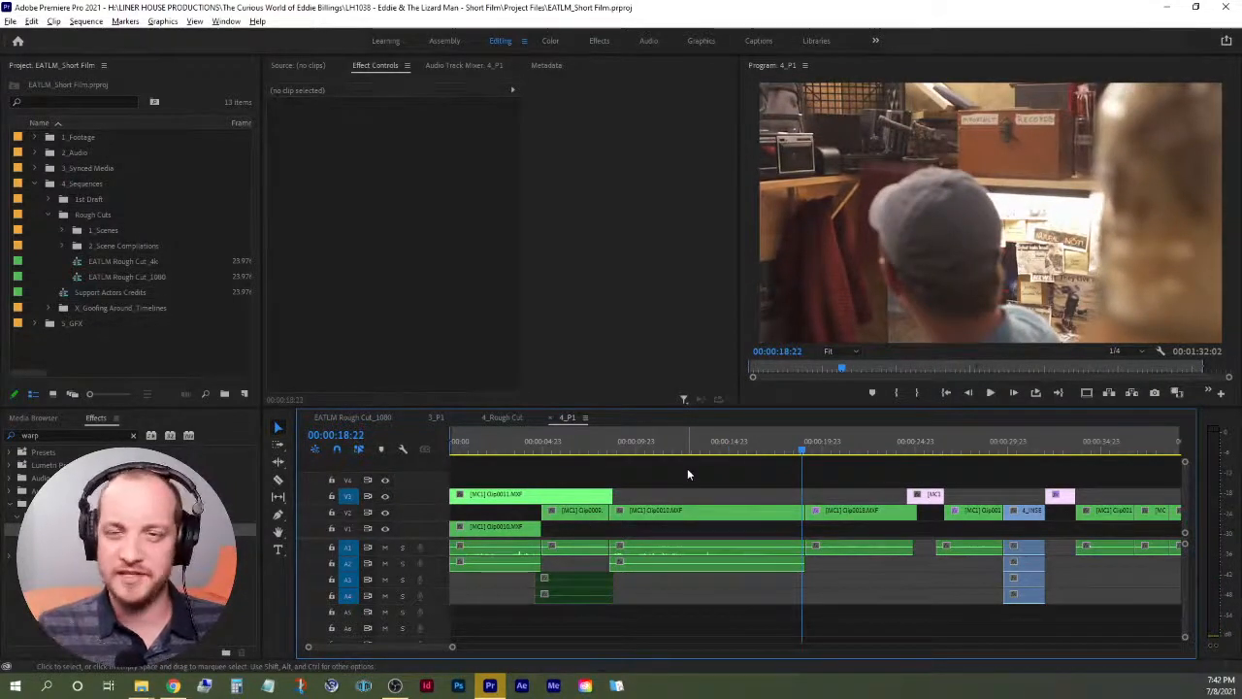
click(755, 449)
key(space)
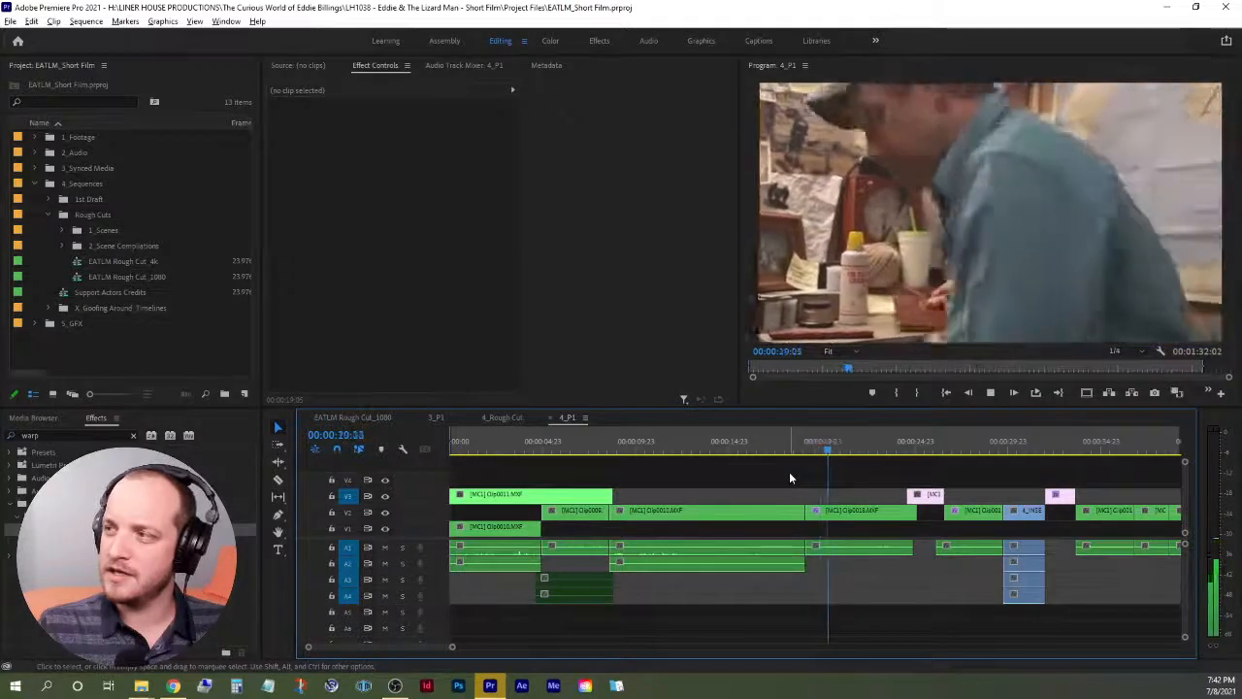
key(space)
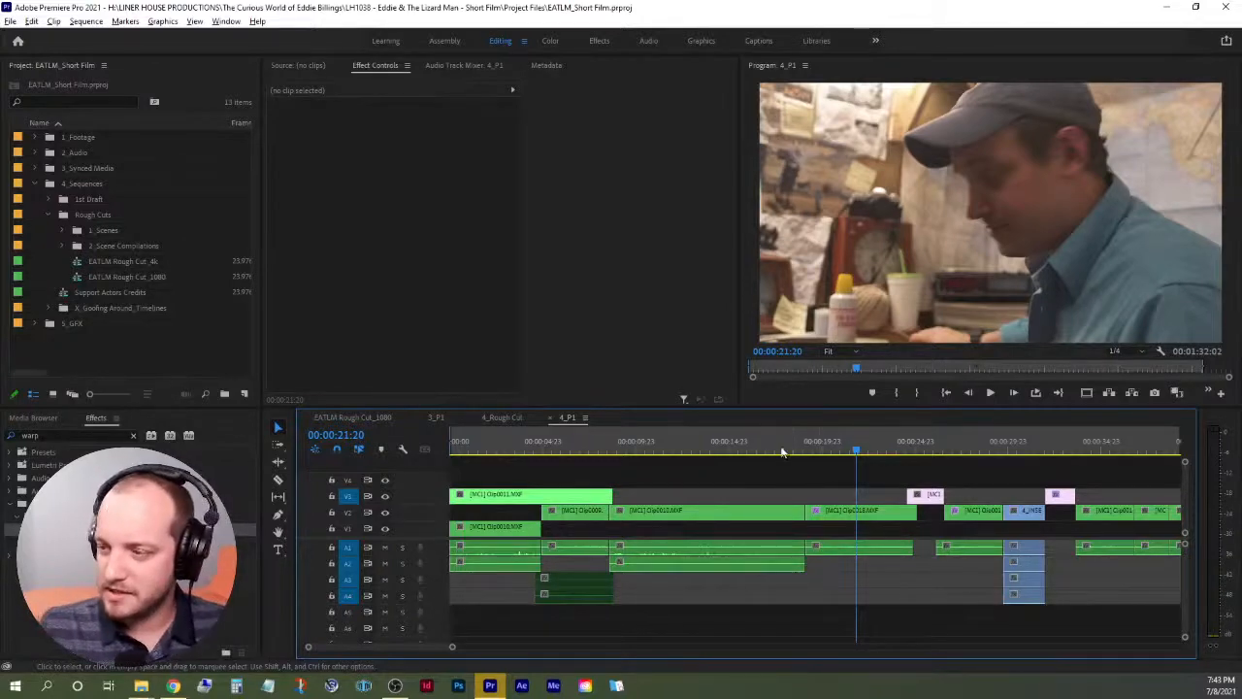
Find the moment in the desk shot when the man looks over, and add a sequence marker at 00:00:21:10.
click(807, 452)
drag(809, 454, 852, 456)
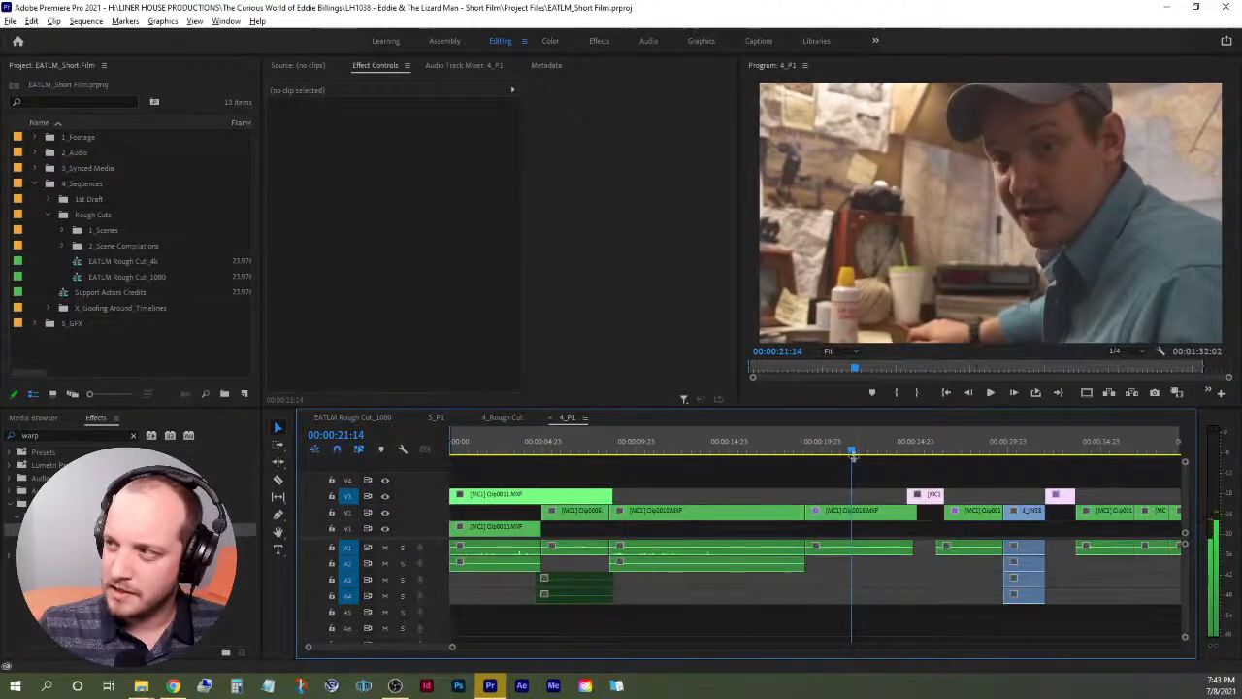
click(761, 451)
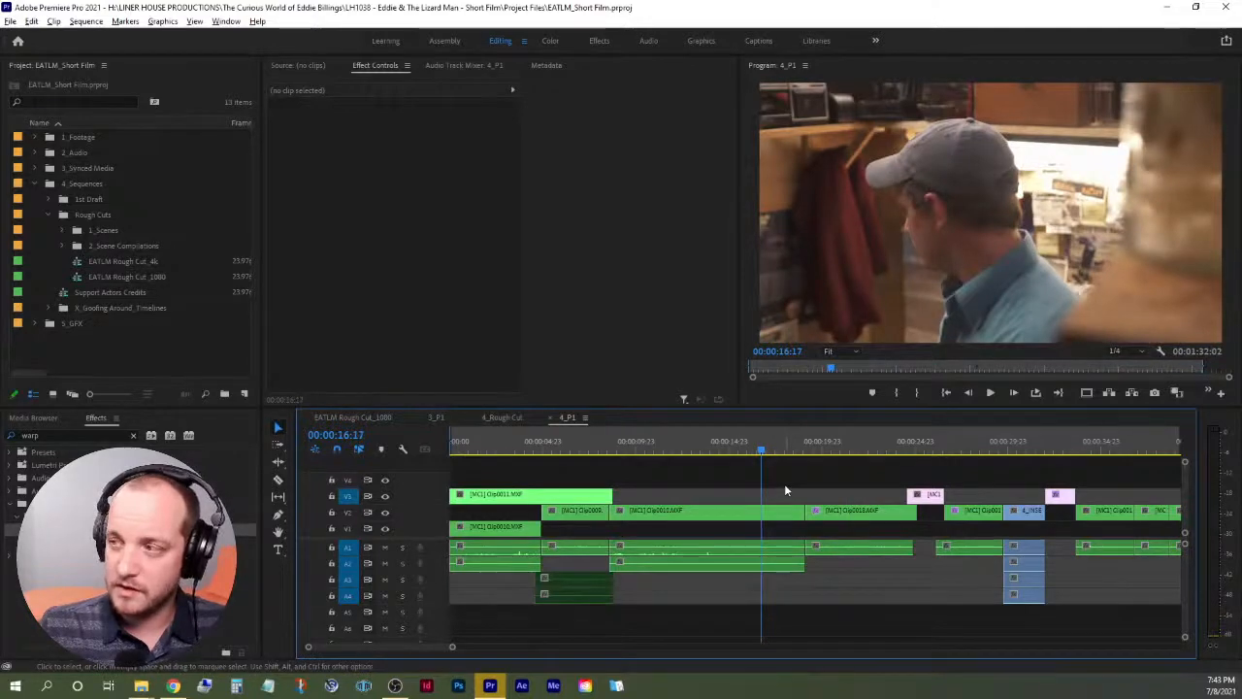
key(space)
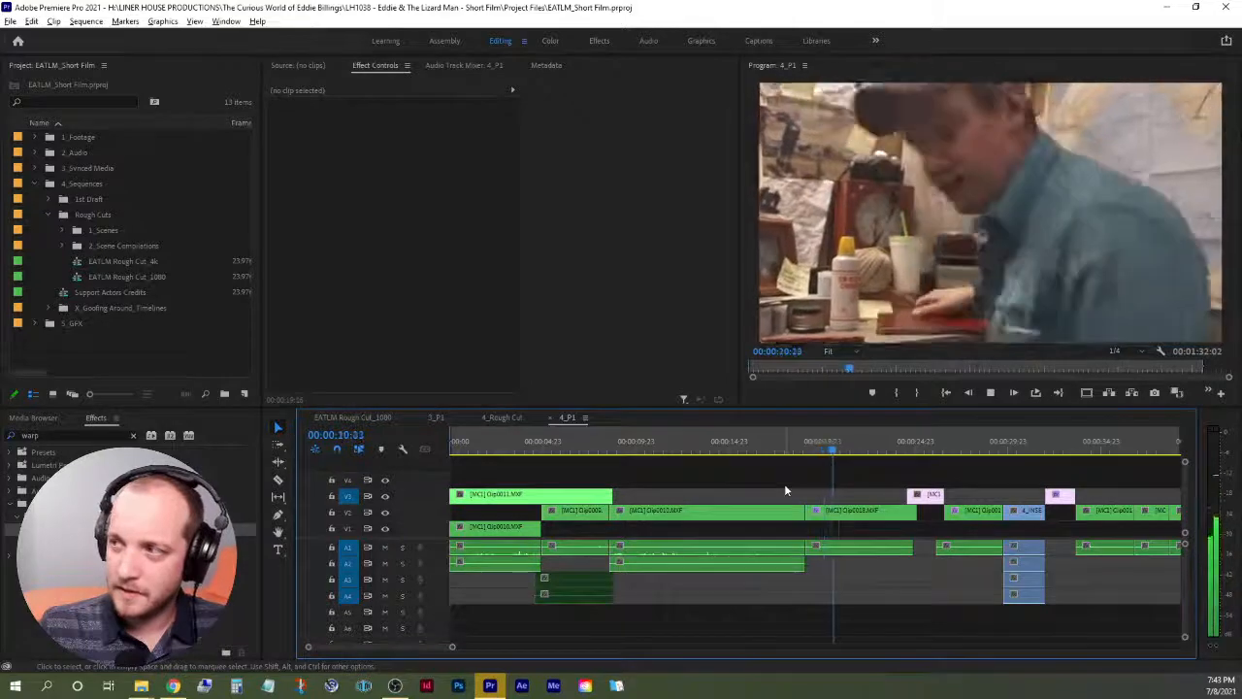
key(space)
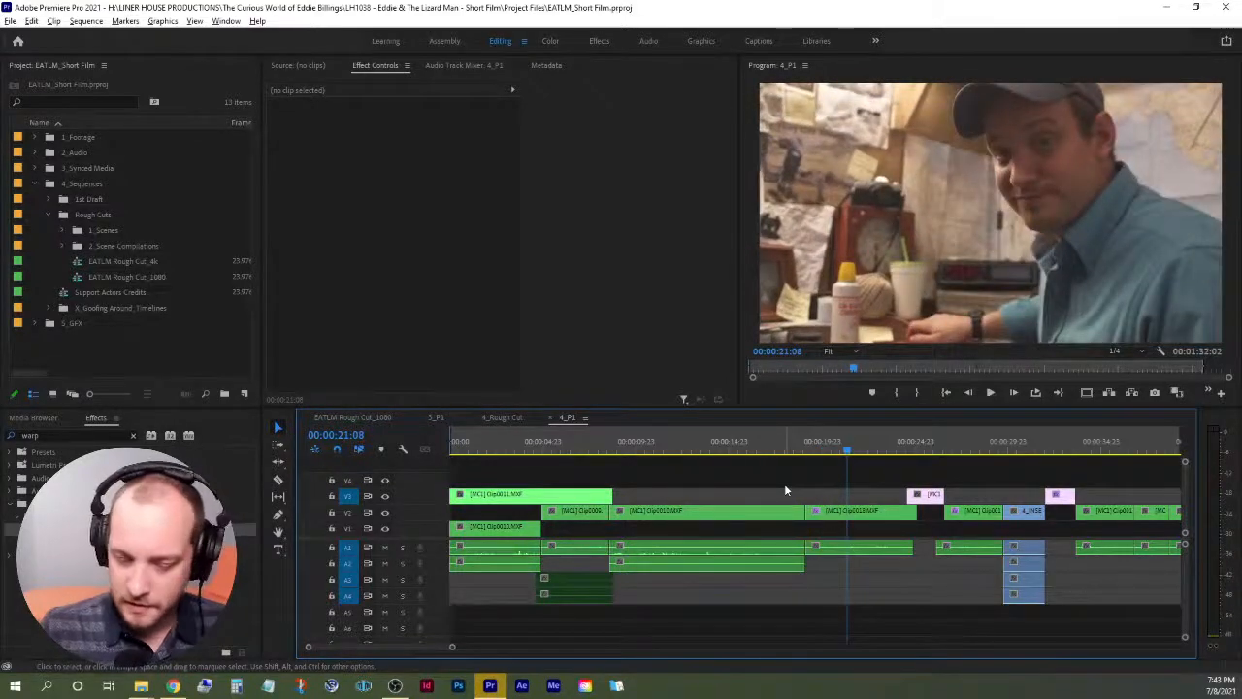
key(Right)
key(Right)
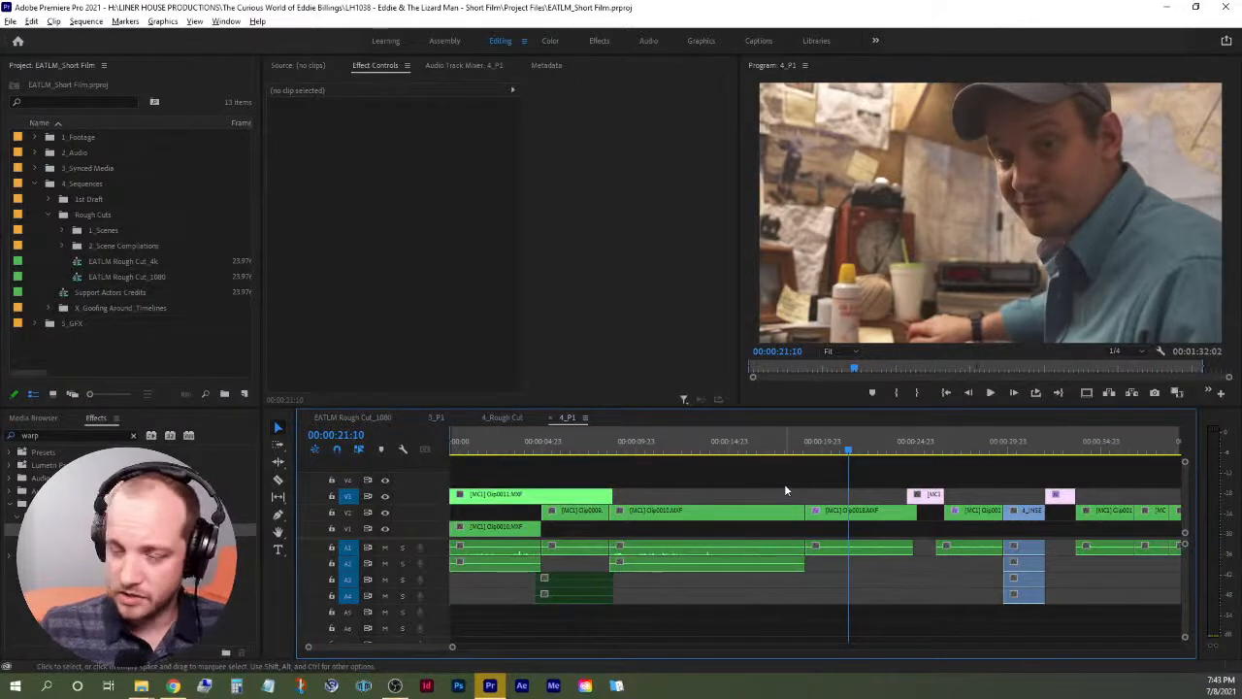
drag(445, 648, 457, 648)
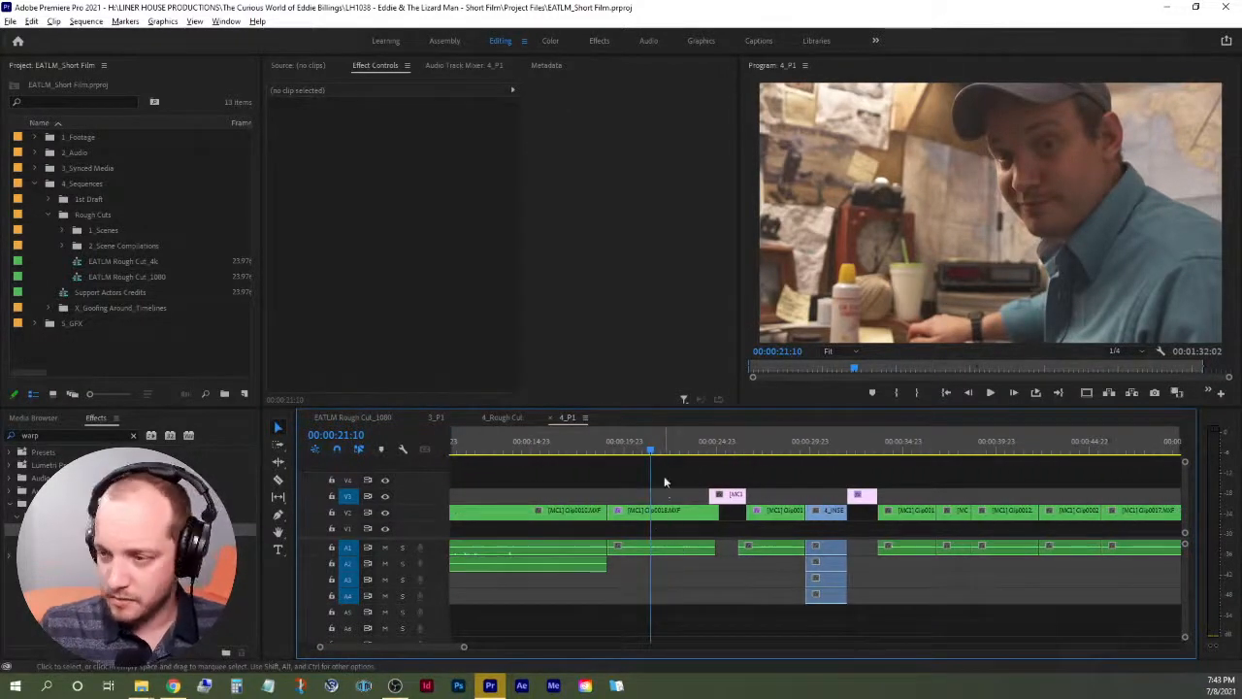
key(m)
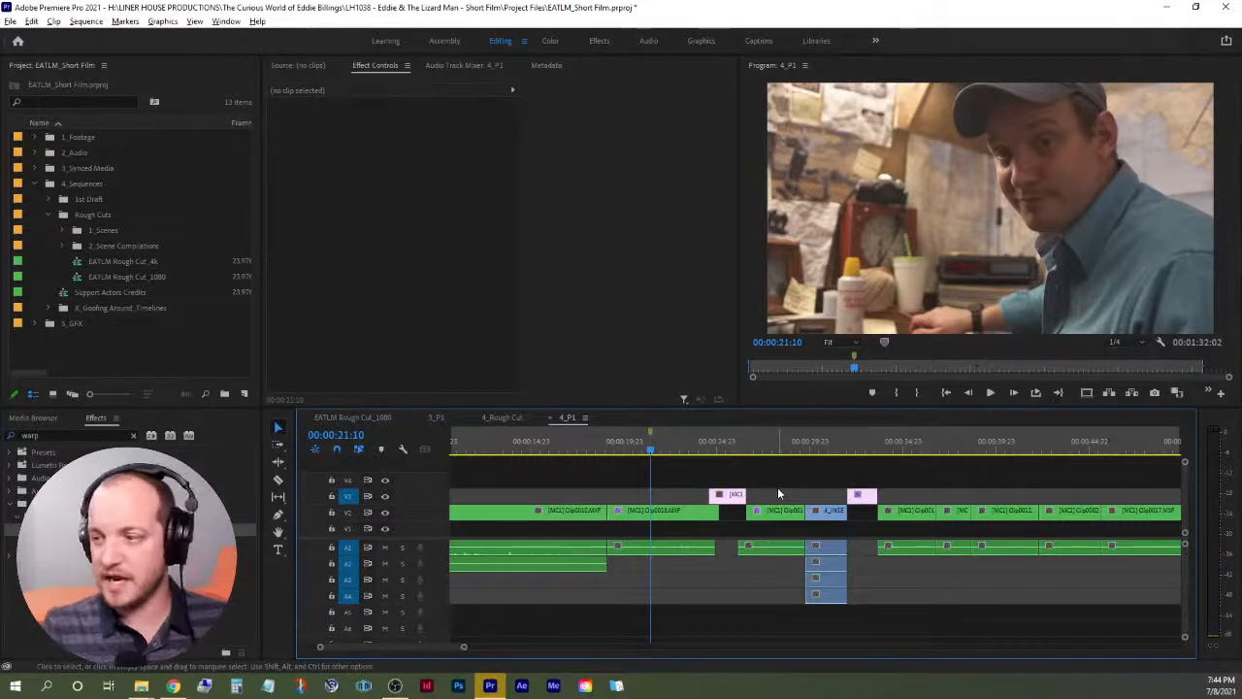
Skim the following shots of the sequence up to the high-angle dog shot at 00:00:37:04.
drag(713, 452, 862, 459)
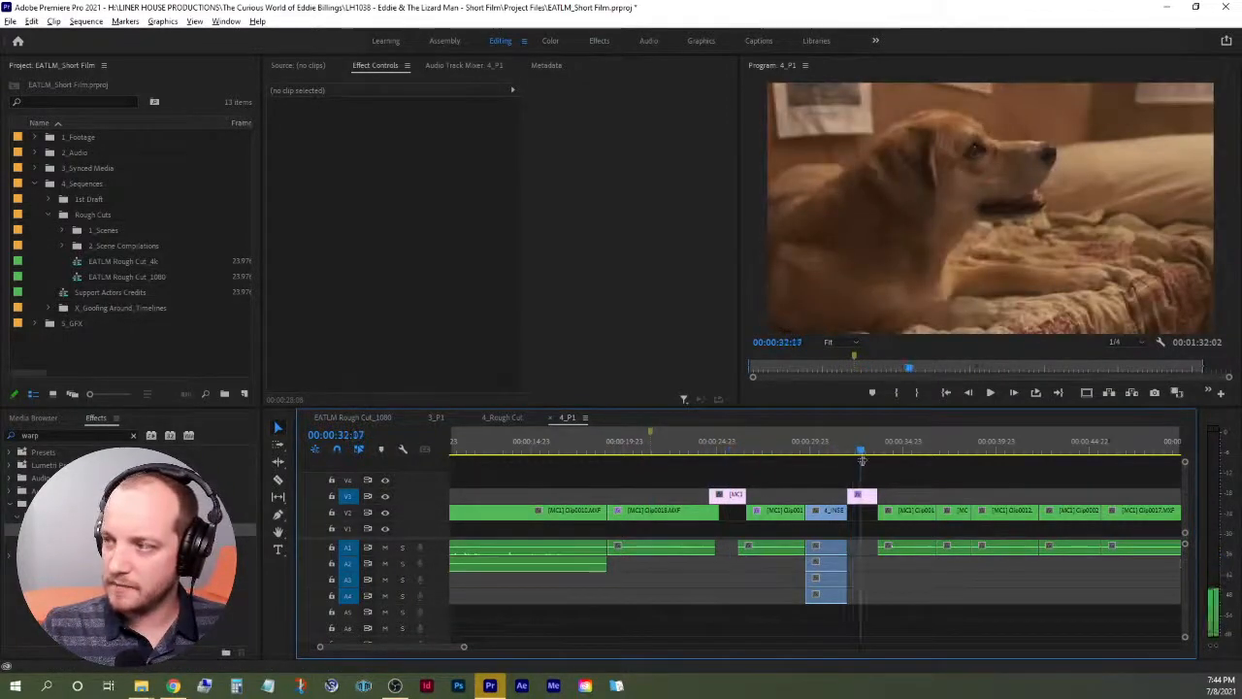
drag(449, 646, 464, 646)
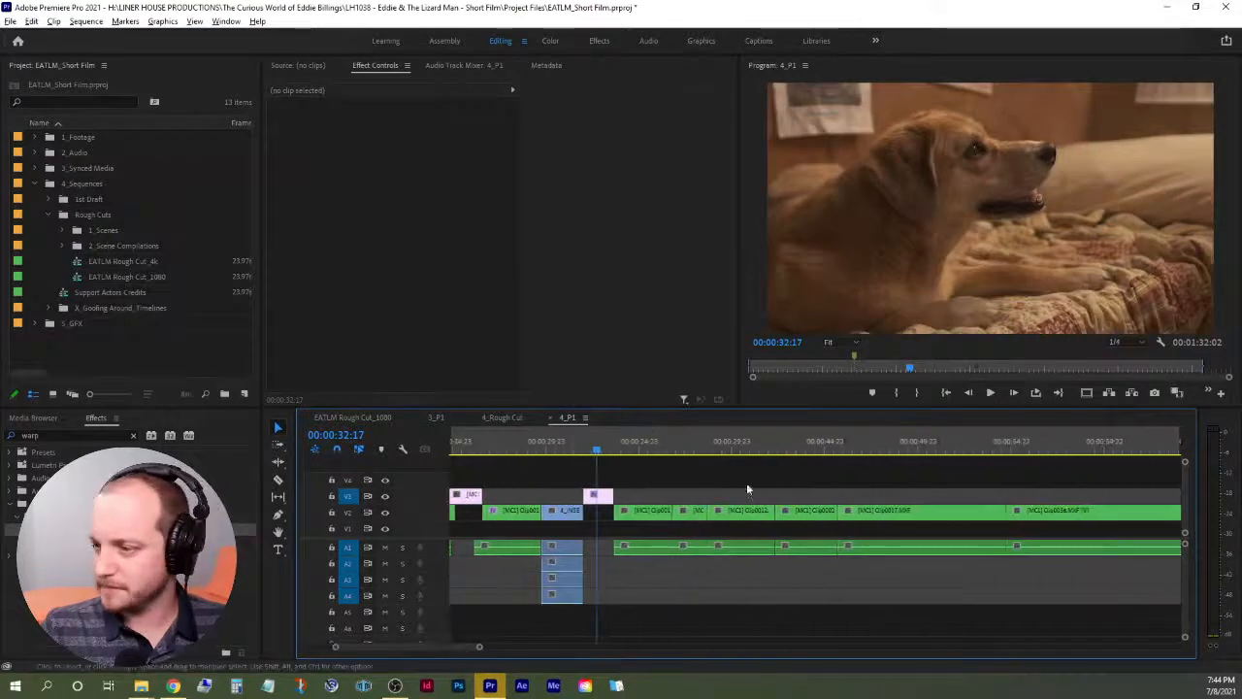
drag(673, 452, 681, 453)
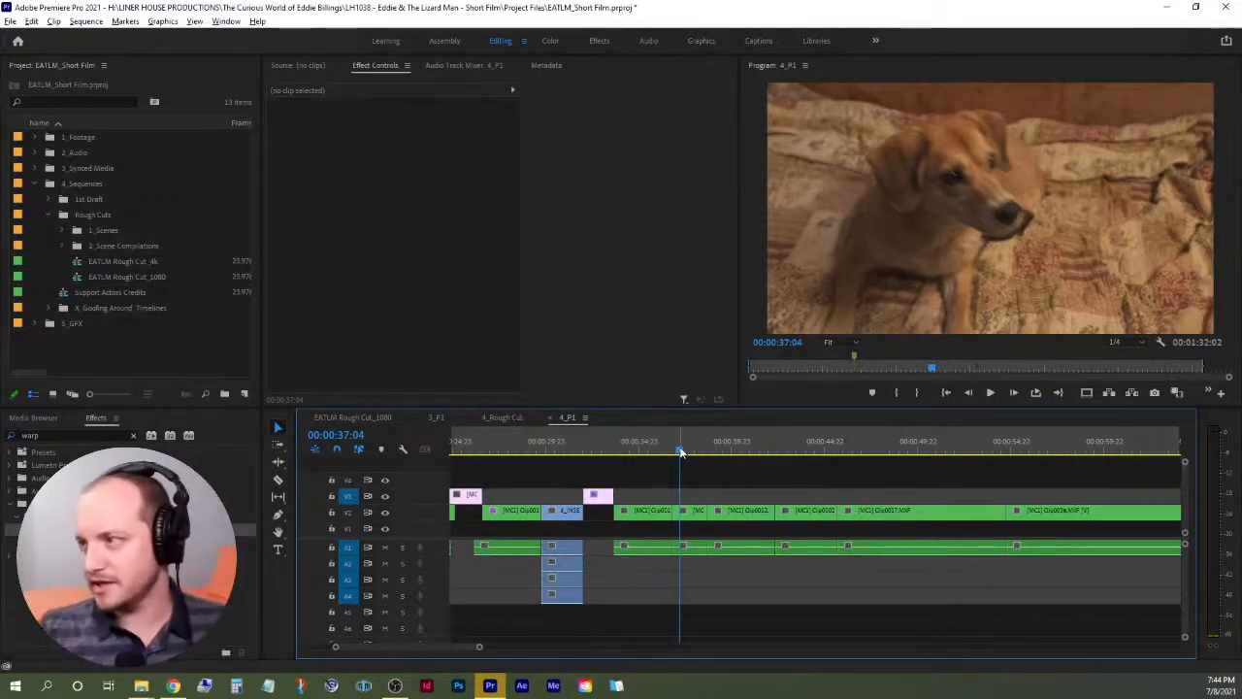
Reveal the high-angle dog clip's source in the project, open 4,8_INSERT_Dog Reactions (HA) in the Source Monitor, and examine it around 00:01:03:16.
click(701, 516)
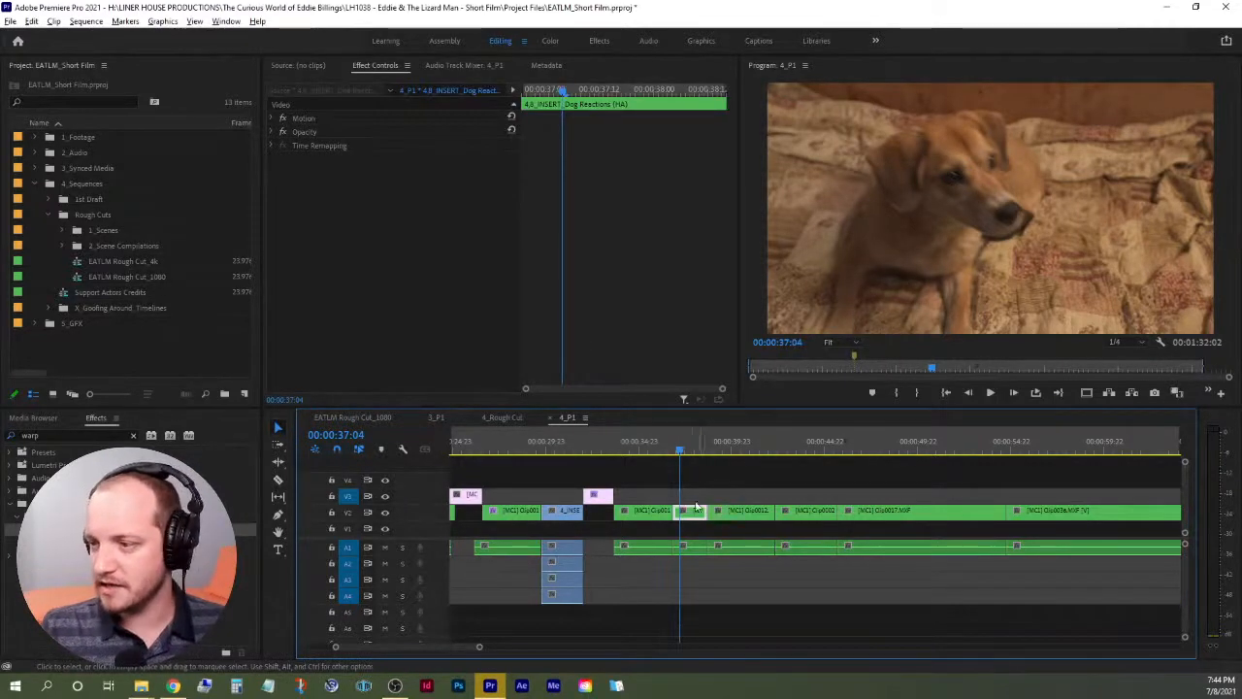
right_click(696, 509)
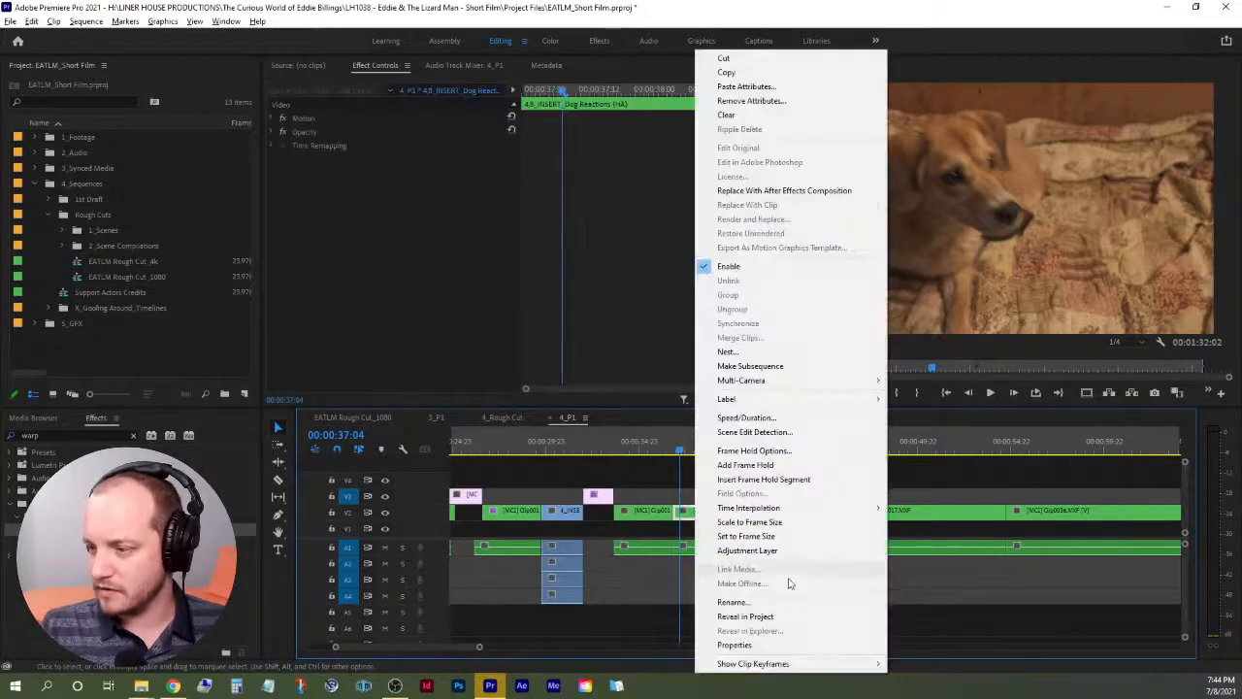
click(746, 616)
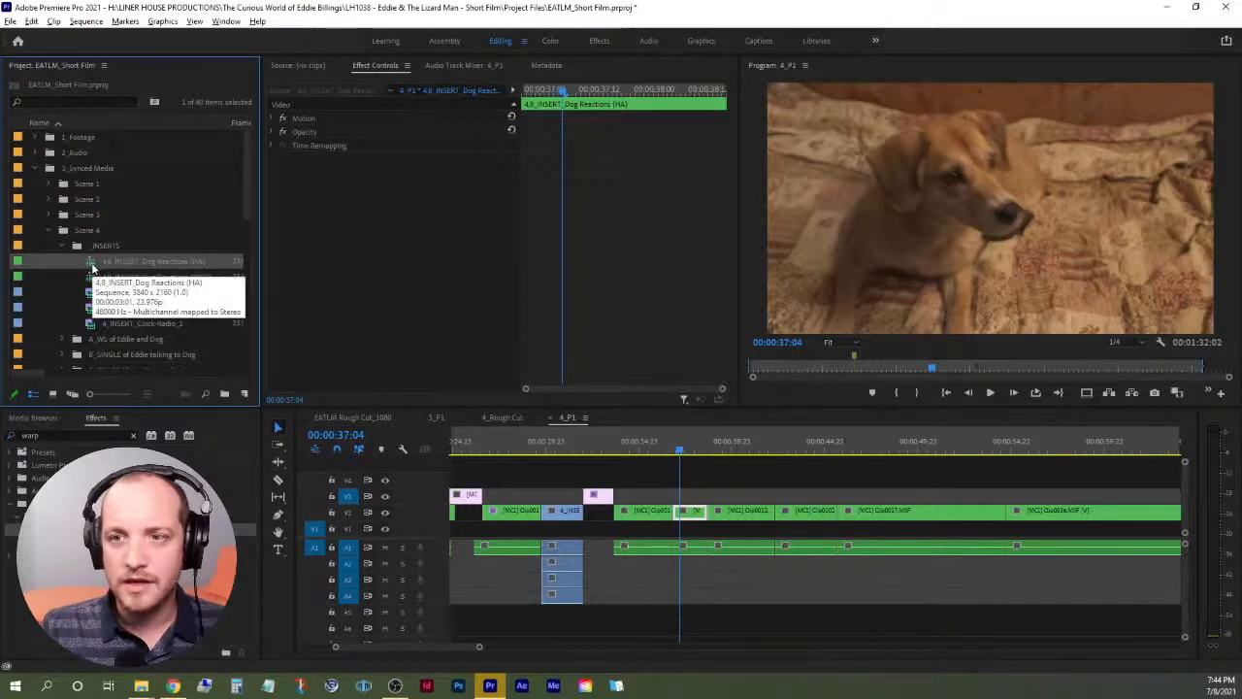
double_click(92, 263)
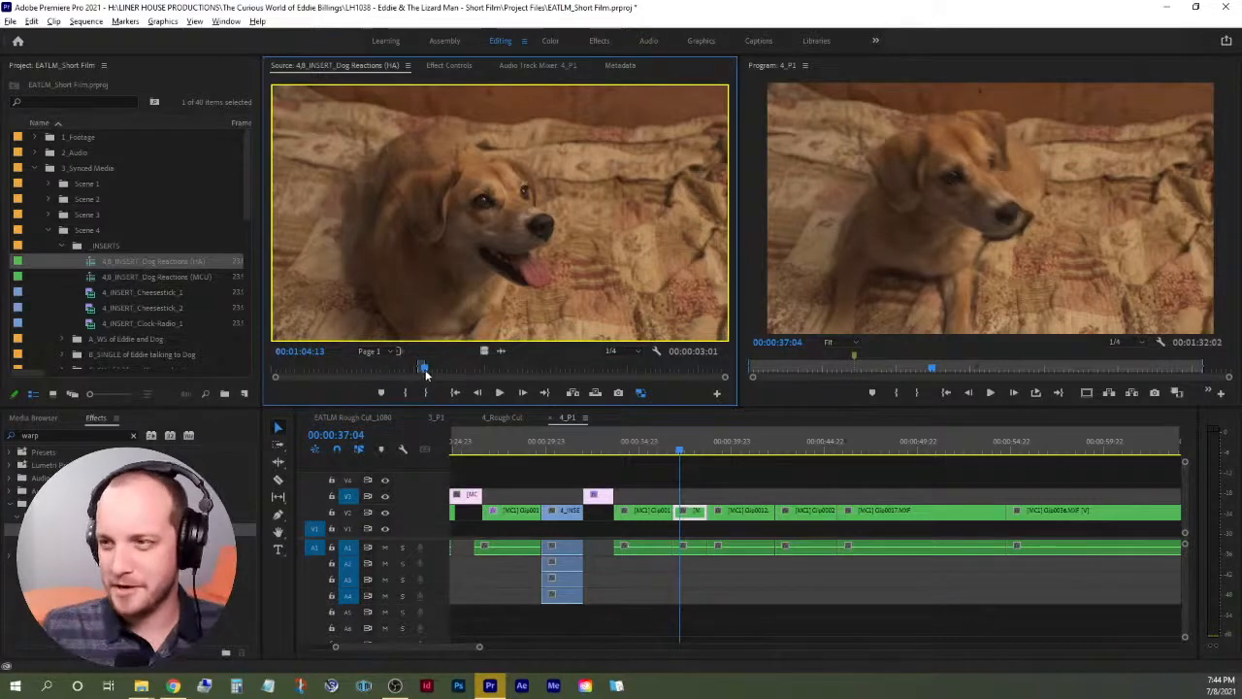
drag(425, 369, 421, 370)
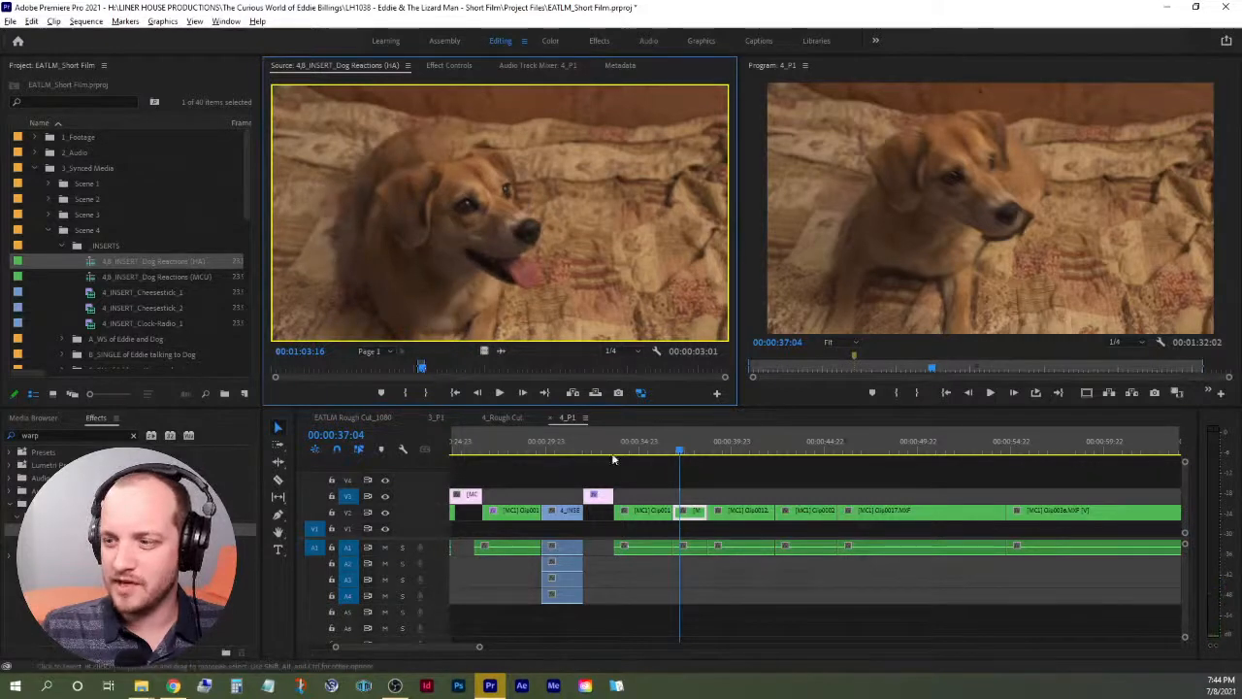
Play back the desk shot up to the dog cutaway, and split the desk shot with its audio at the 00:00:21:10 marker.
scroll(454, 642, up, 5)
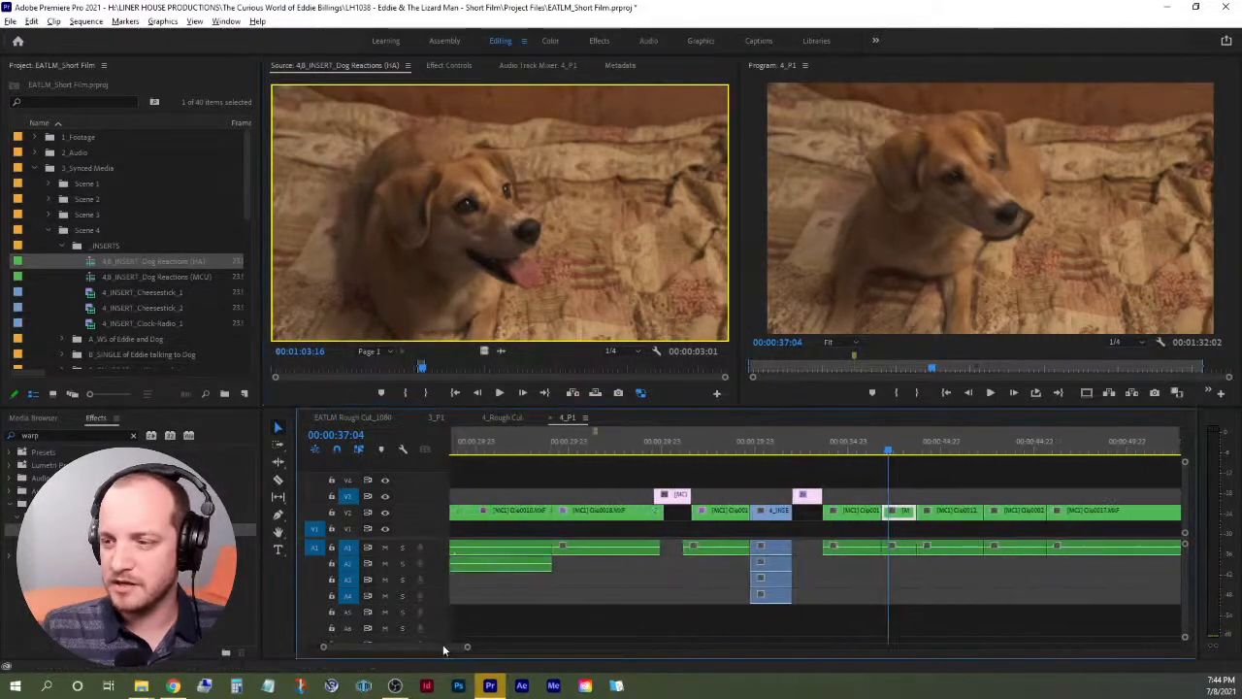
click(570, 462)
key(space)
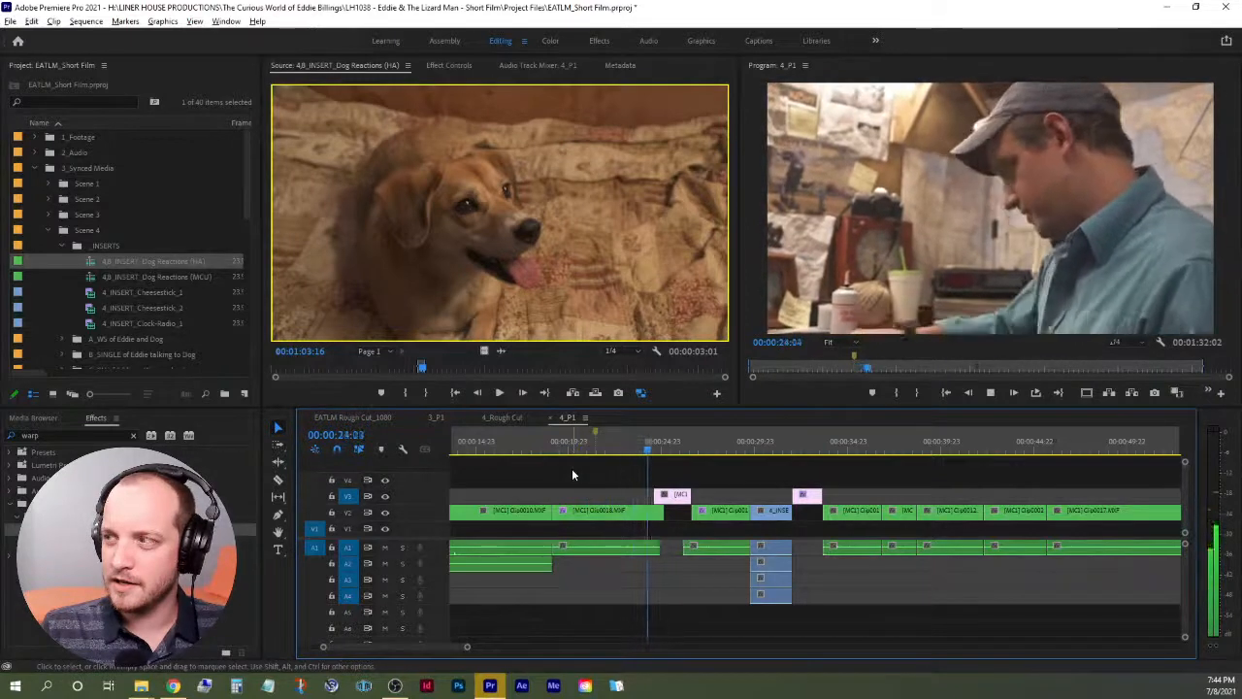
key(space)
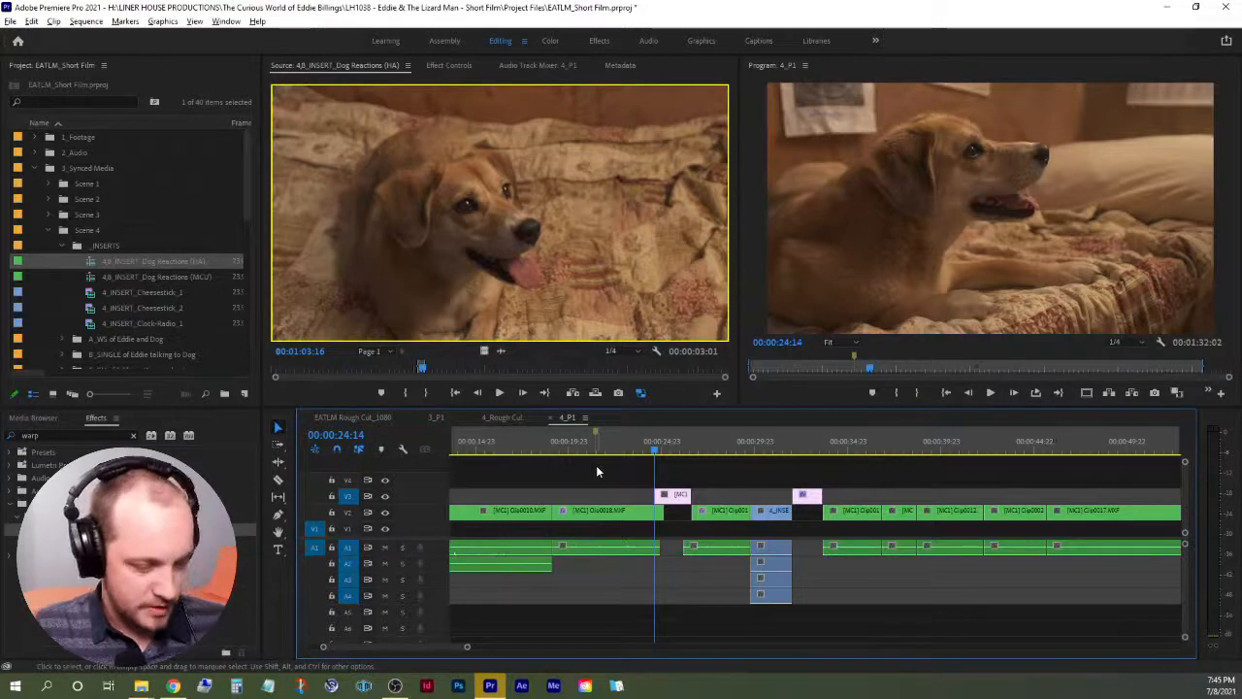
key(c)
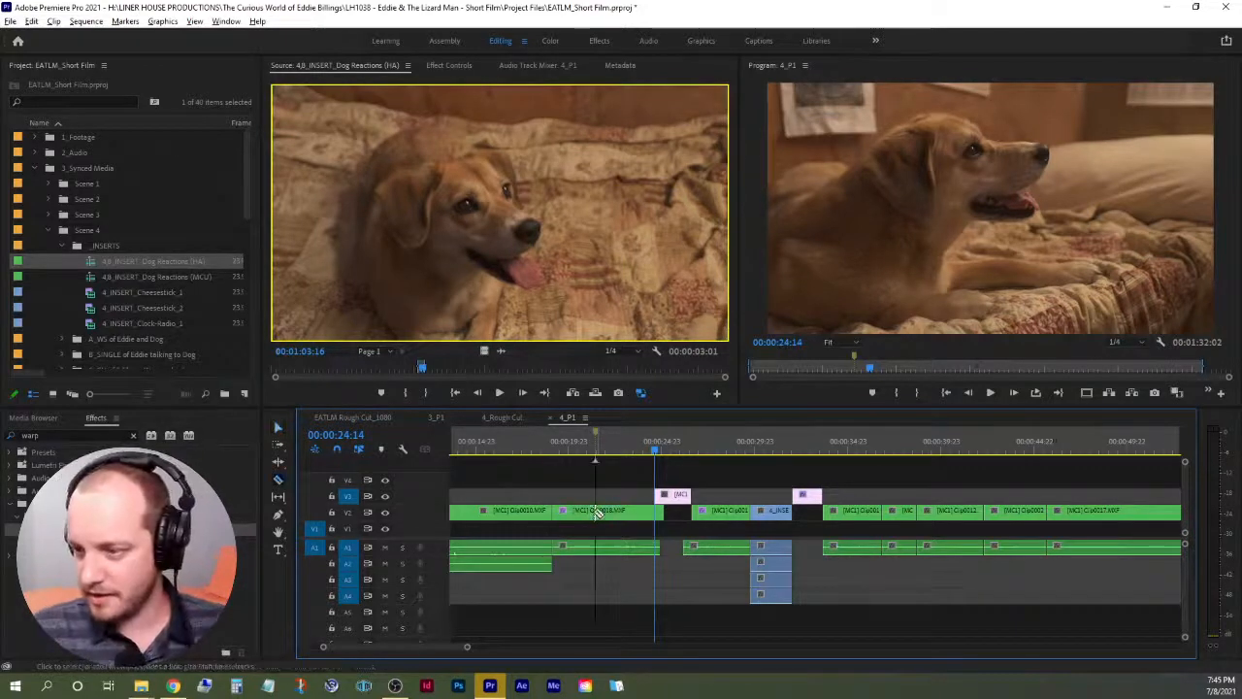
click(600, 512)
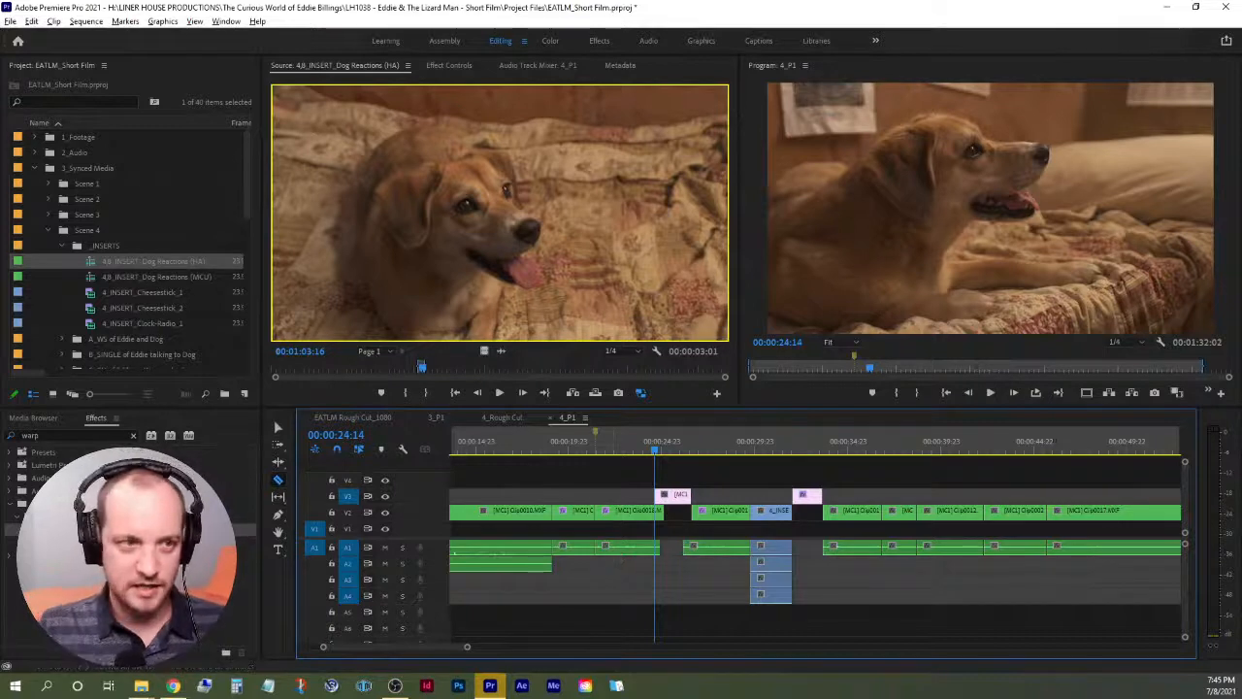
Select all clips after the split in the desk shot and move them later in the sequence, opening a gap at the marker.
key(alt+Tab)
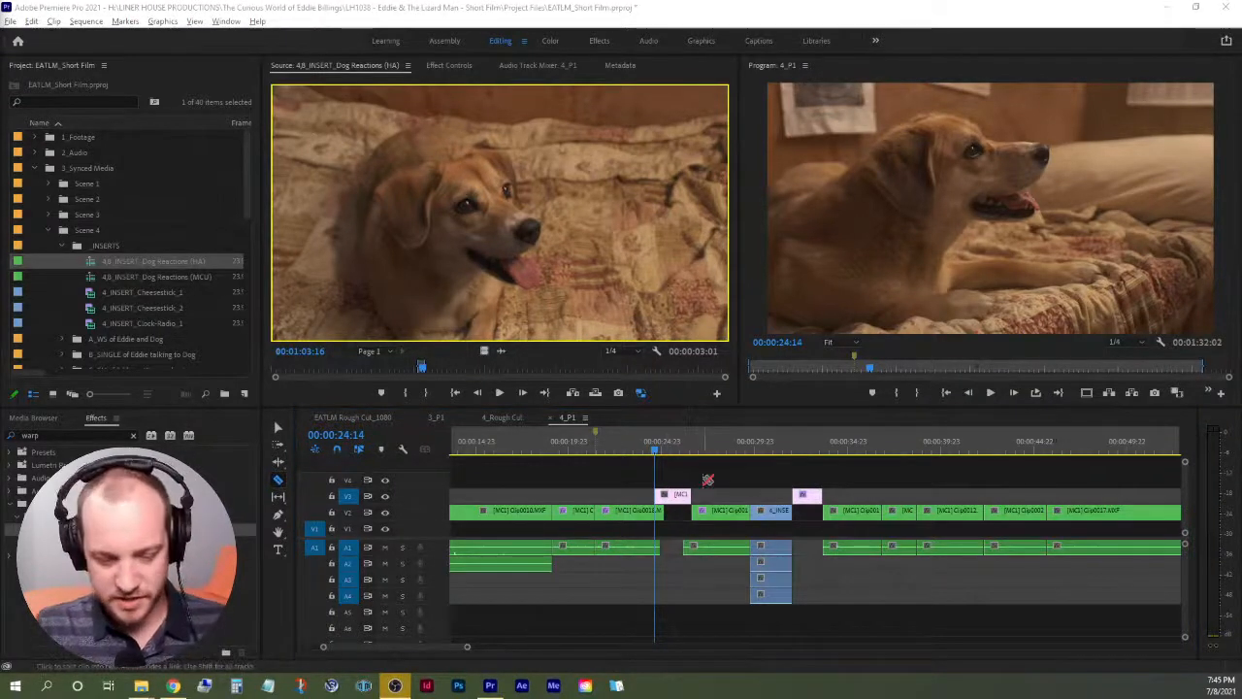
click(746, 475)
key(v)
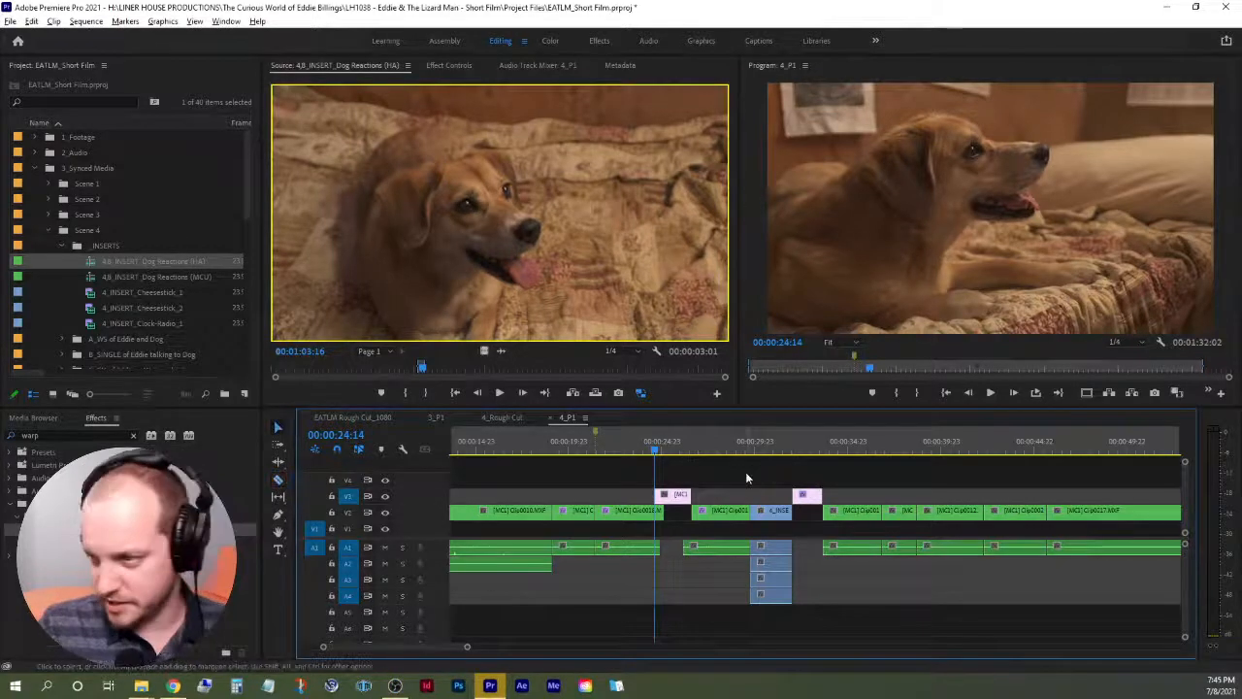
key(minus)
key(minus)
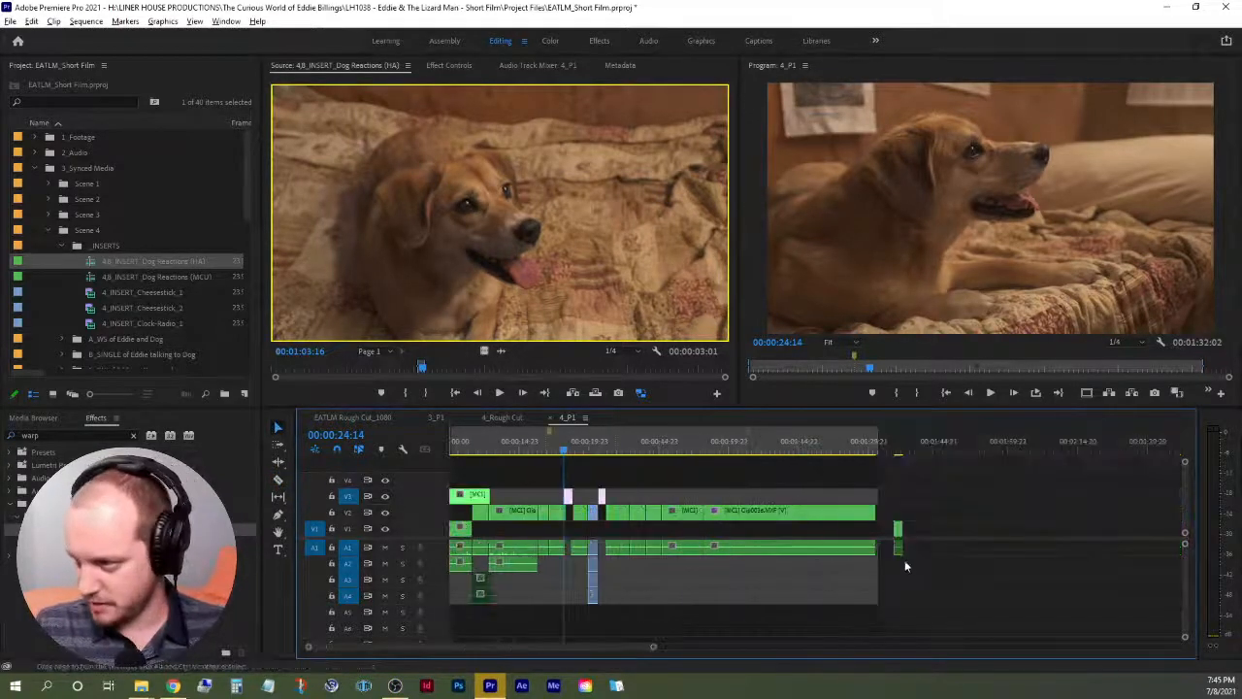
drag(923, 592, 570, 487)
drag(957, 602, 593, 513)
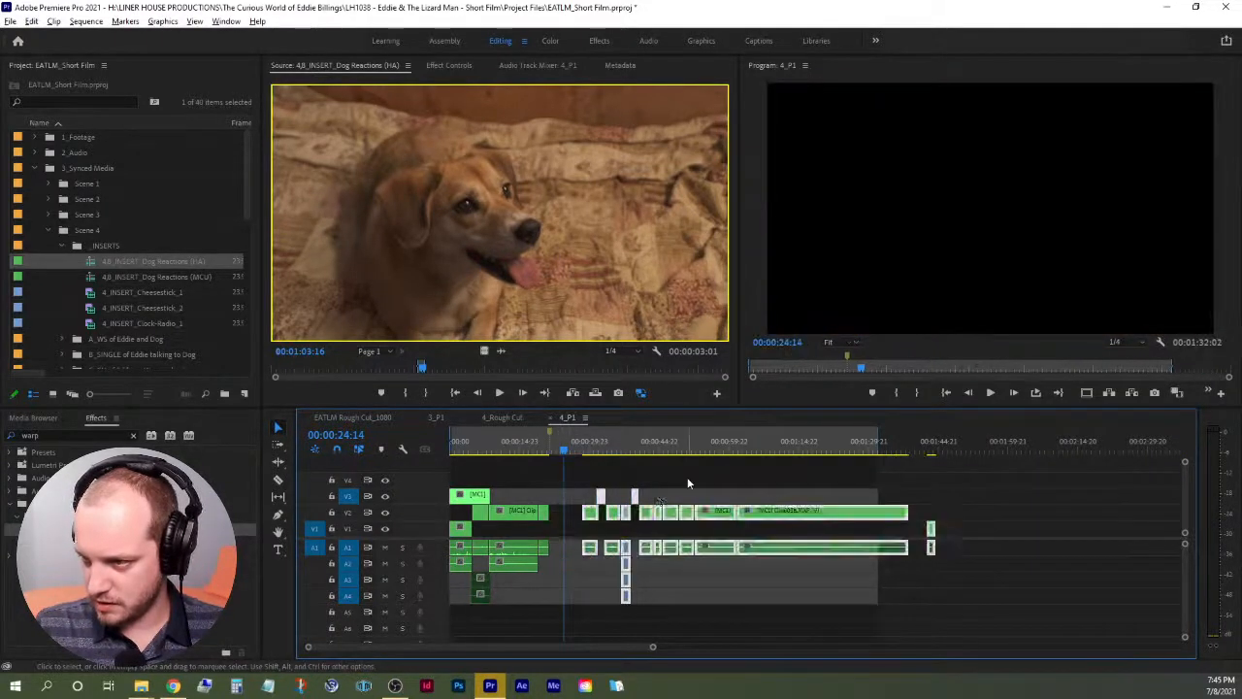
Mark the dog reactions source's In point at 00:03:03:09, and play the moment where the dog lifts its head.
click(688, 482)
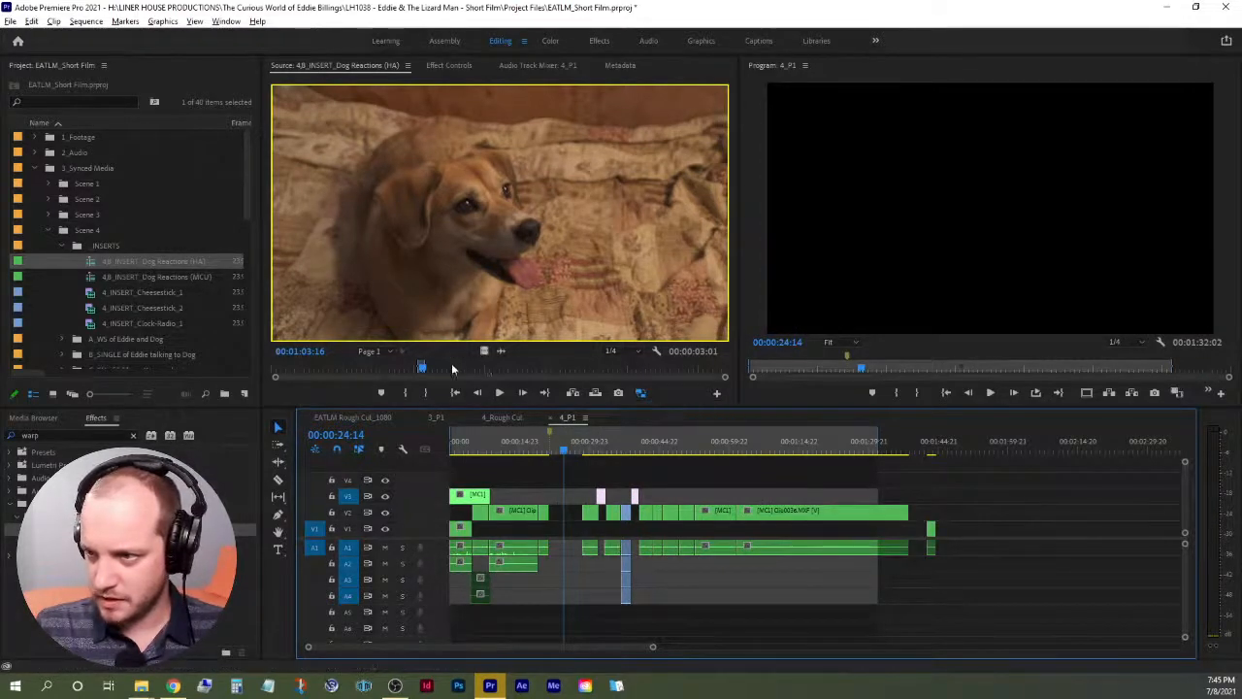
drag(425, 370, 707, 356)
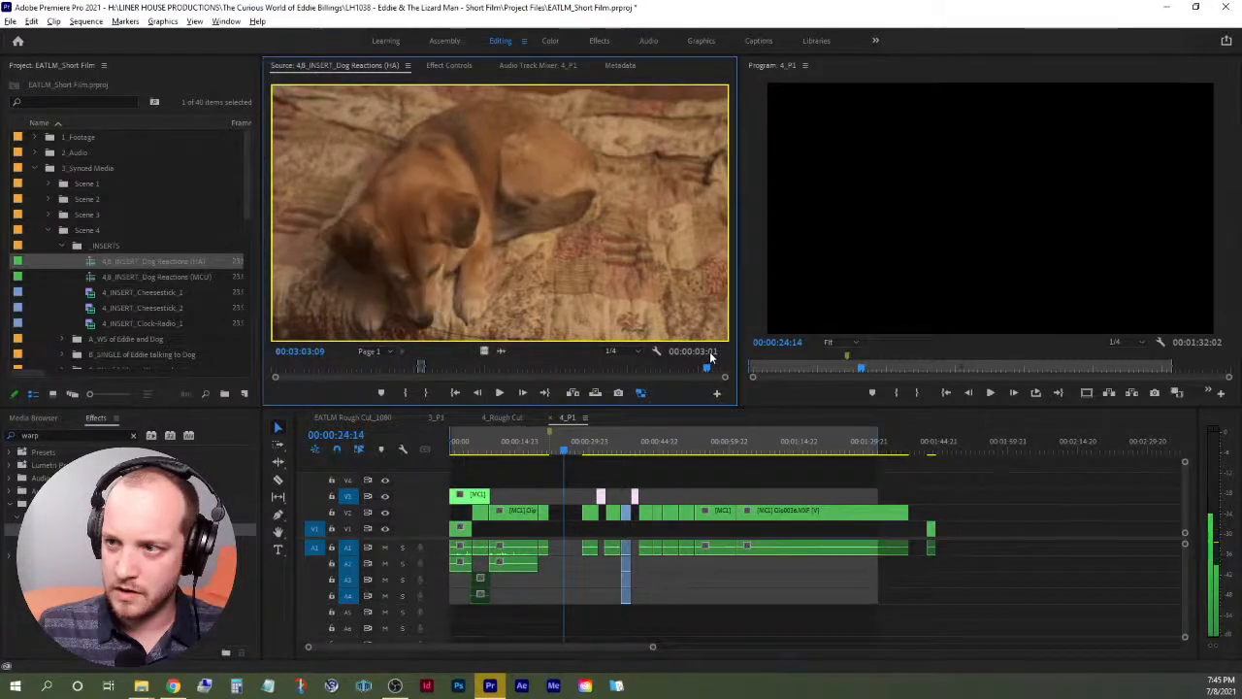
key(i)
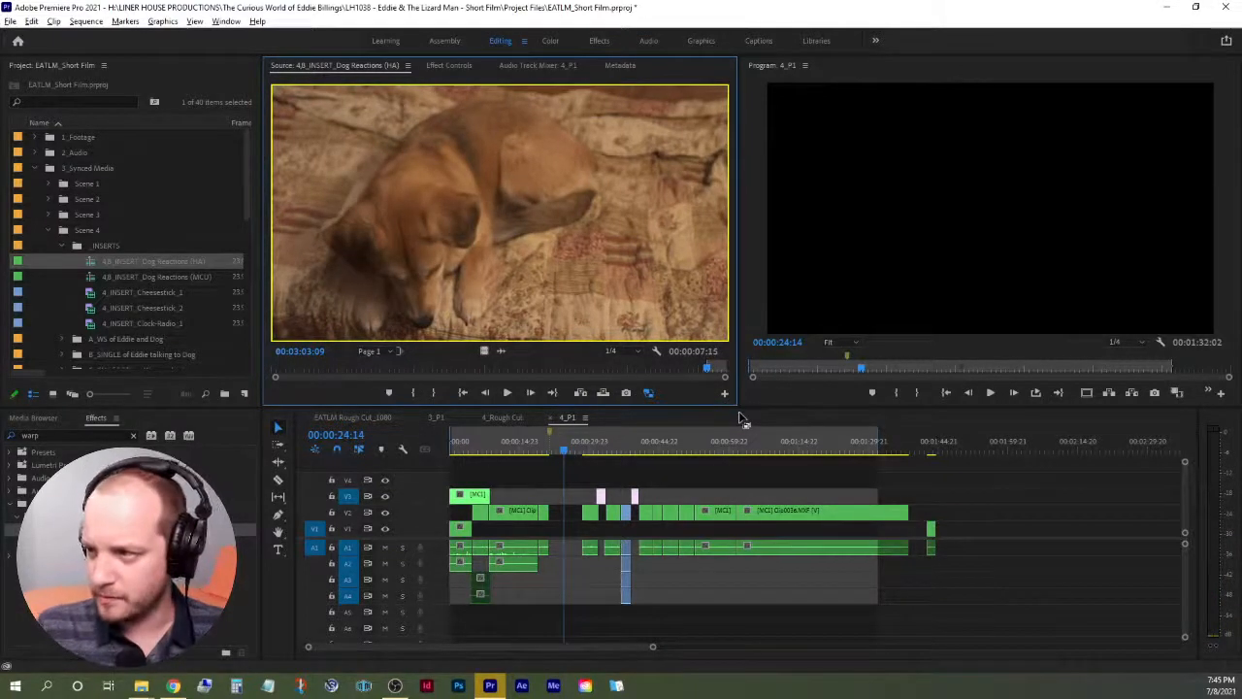
key(space)
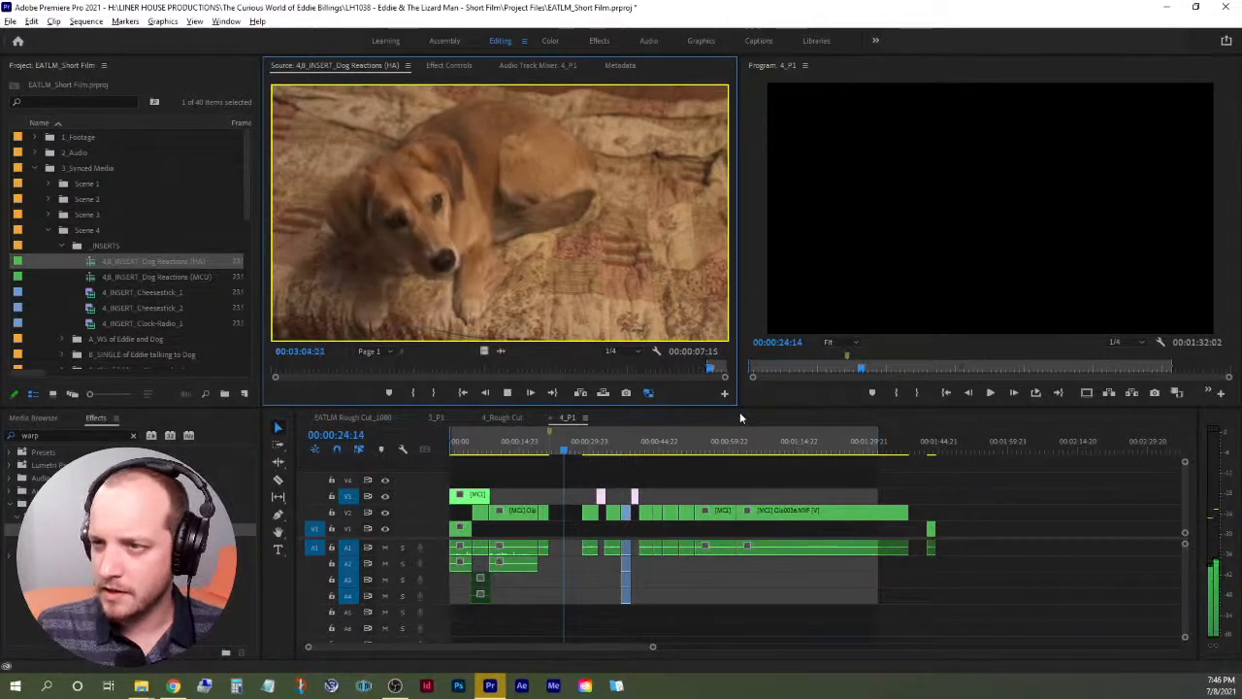
key(space)
drag(713, 368, 706, 368)
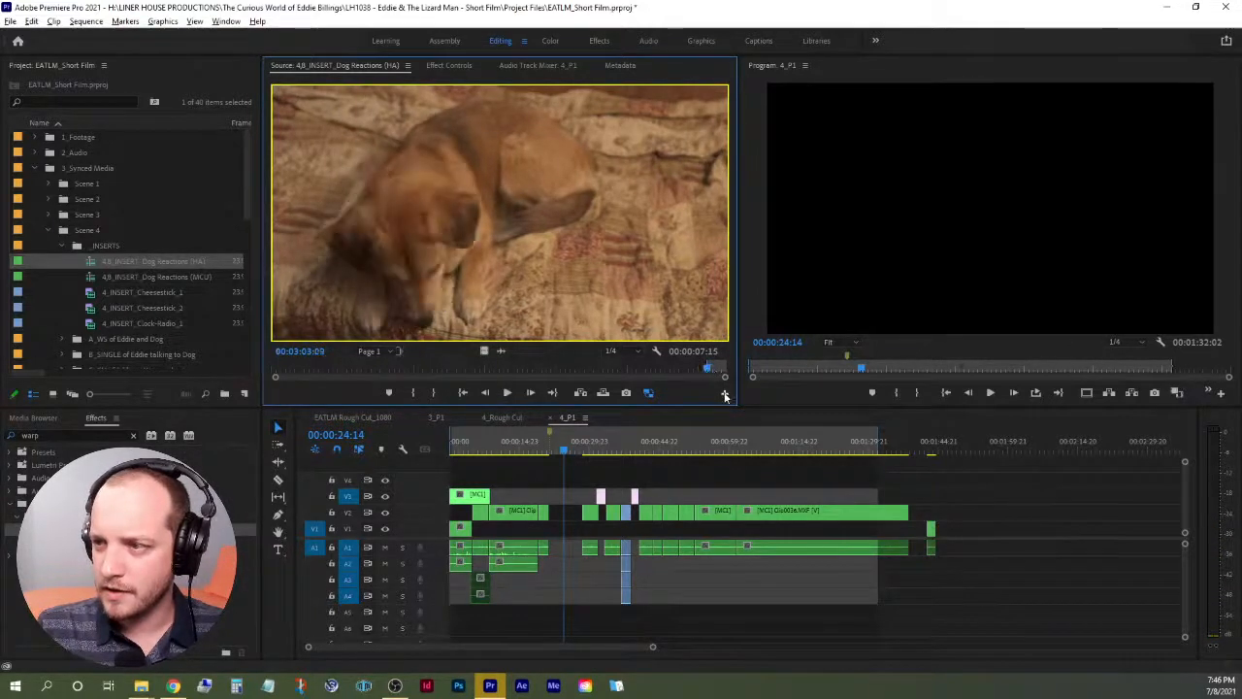
key(space)
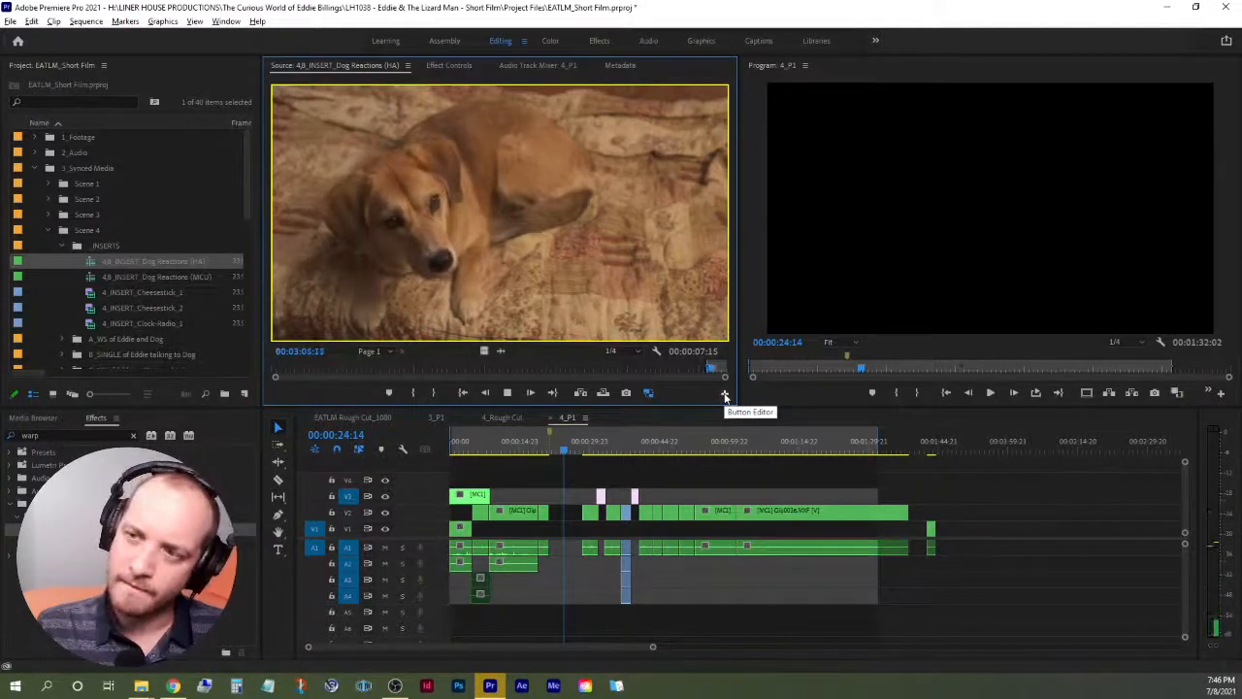
key(space)
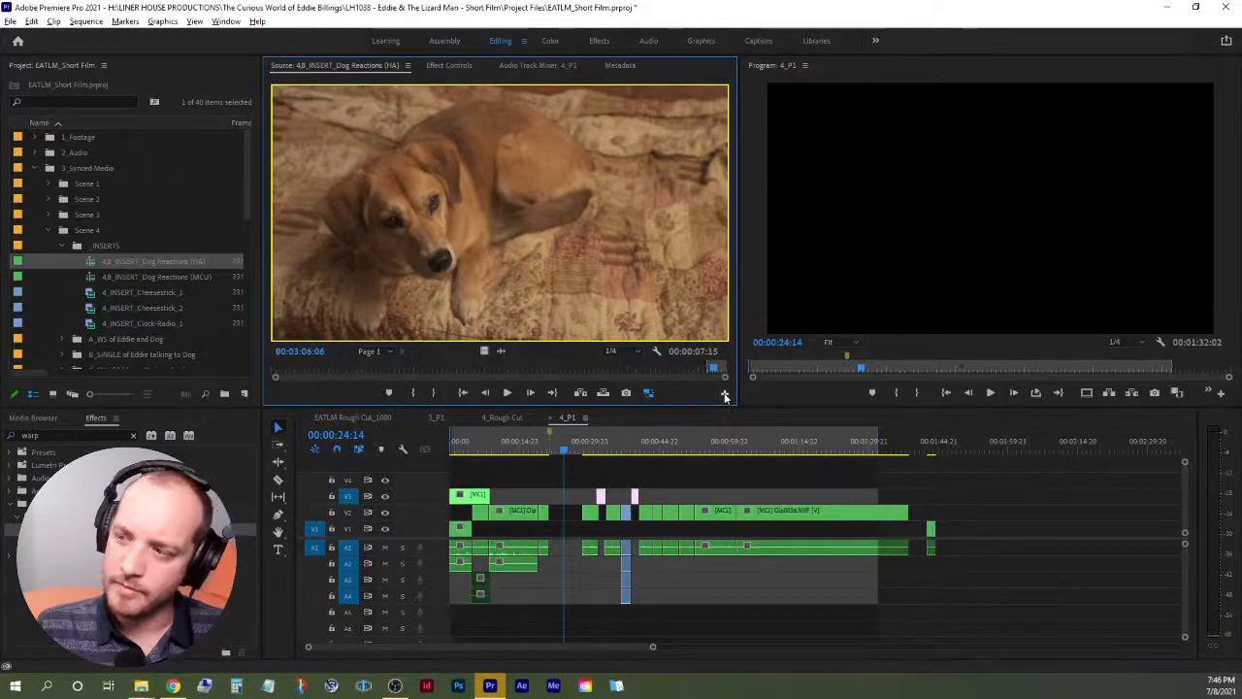
Mark the source's Out point at 00:03:06:18 and place the dog reaction on V3 at the timeline marker.
key(Right)
key(Right)
key(Right)
key(Right)
key(Right)
key(Right)
key(Right)
key(Right)
key(Right)
key(Right)
key(Right)
key(Right)
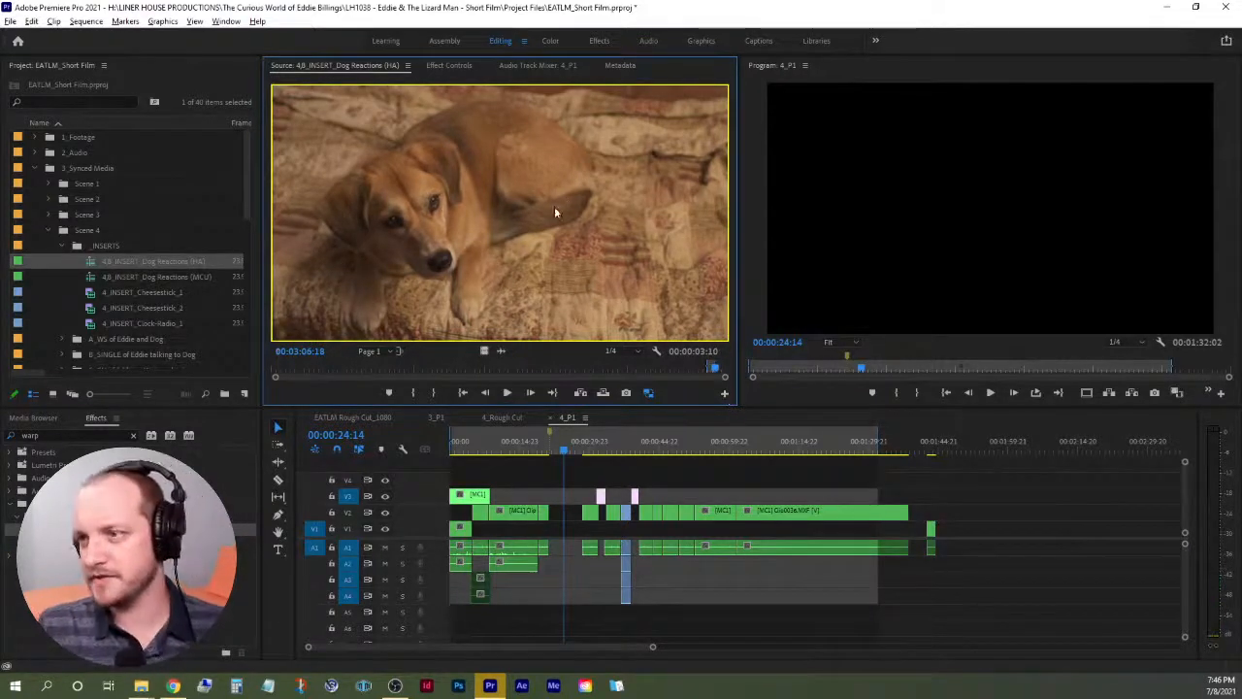
drag(554, 205, 552, 497)
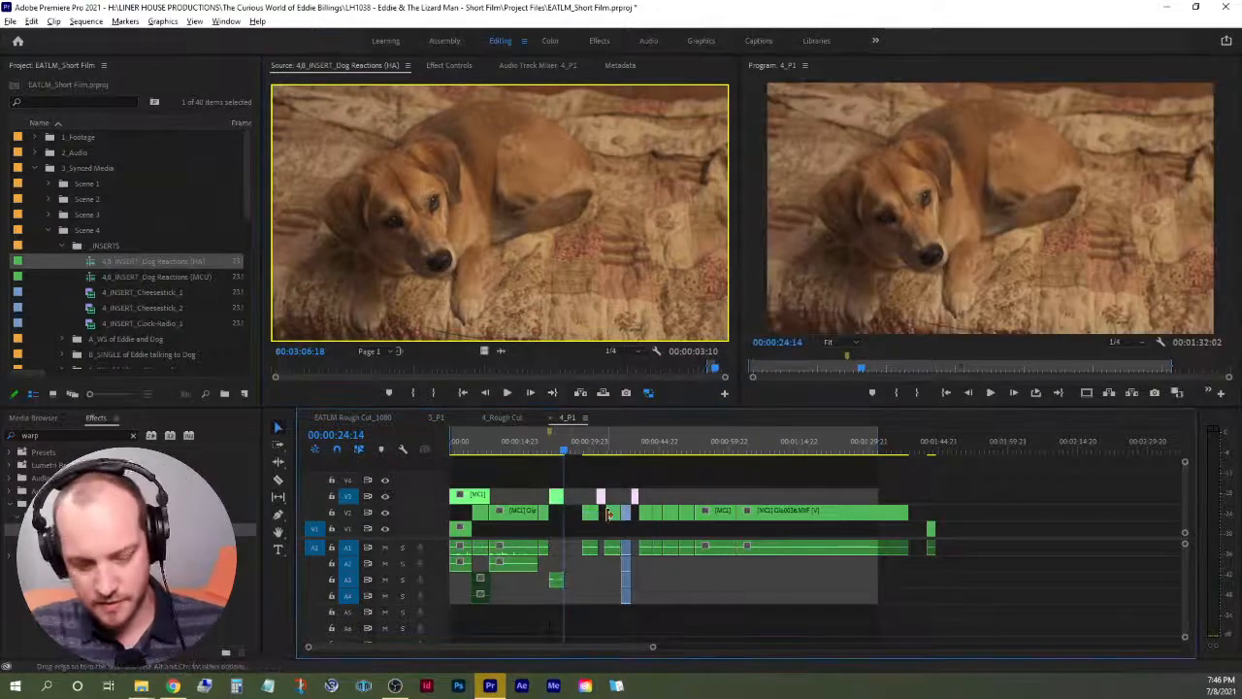
Trim the dog reaction's start to 00:00:23:05 and move the shortened clip with its audio back to the marker.
key(=)
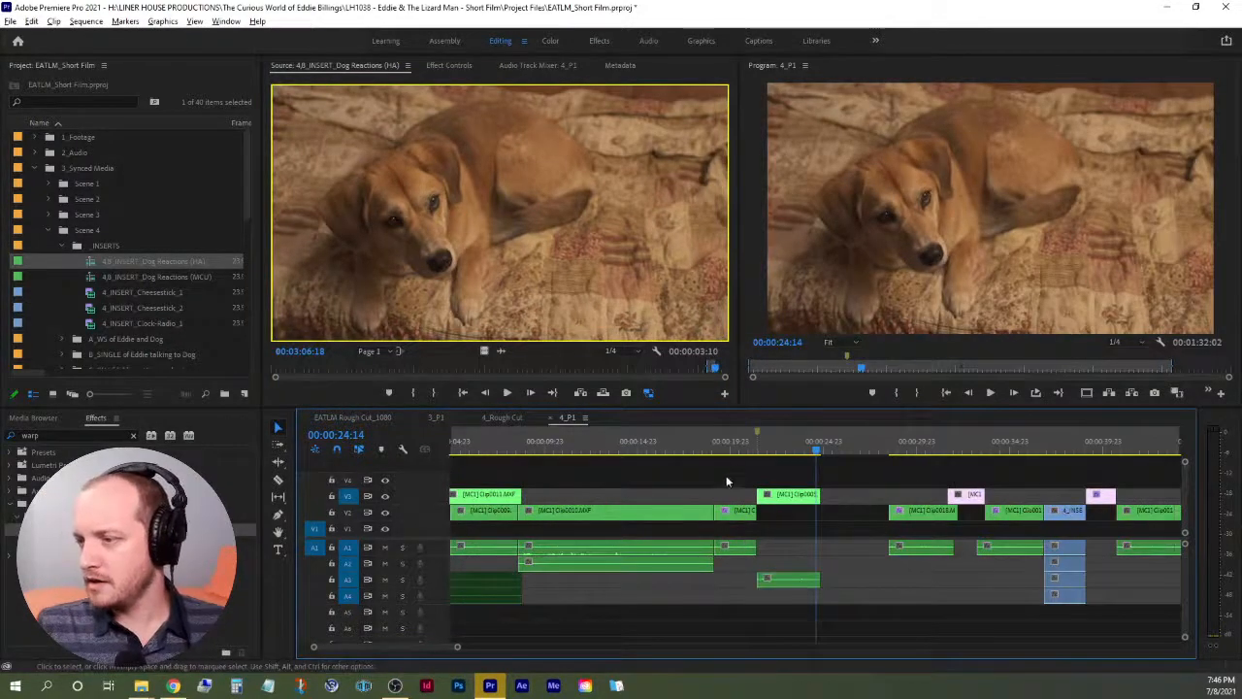
drag(726, 443, 791, 505)
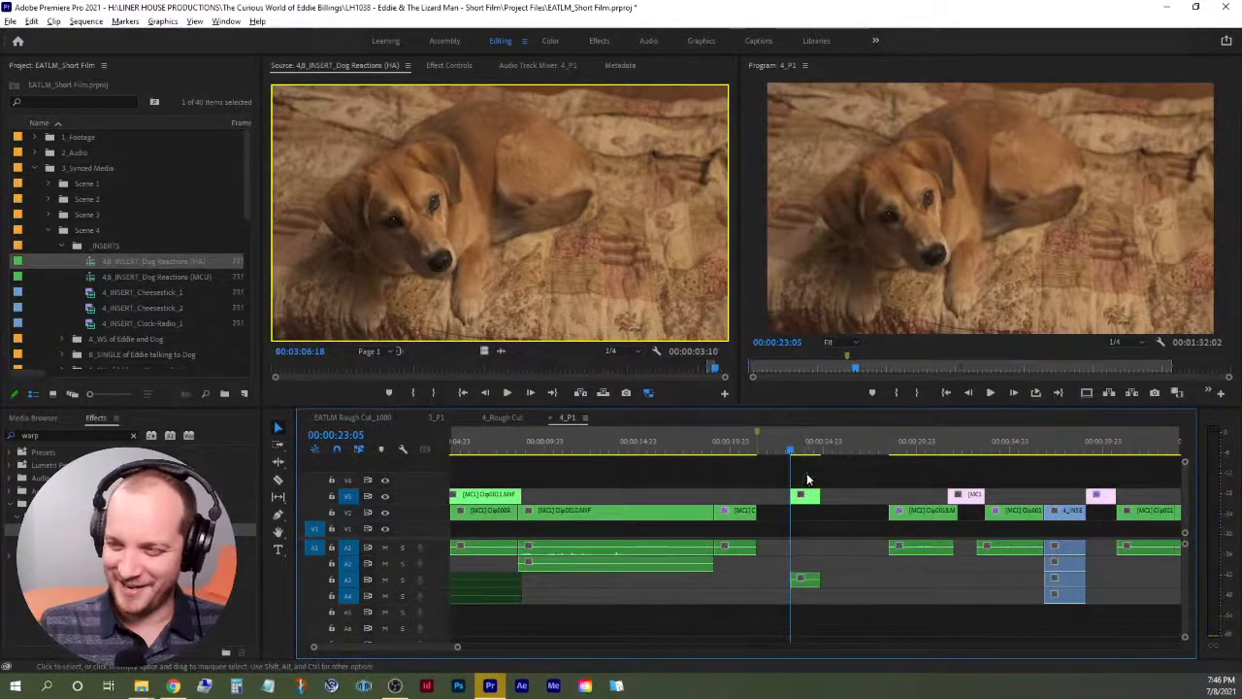
click(807, 581)
drag(815, 497, 781, 497)
click(832, 481)
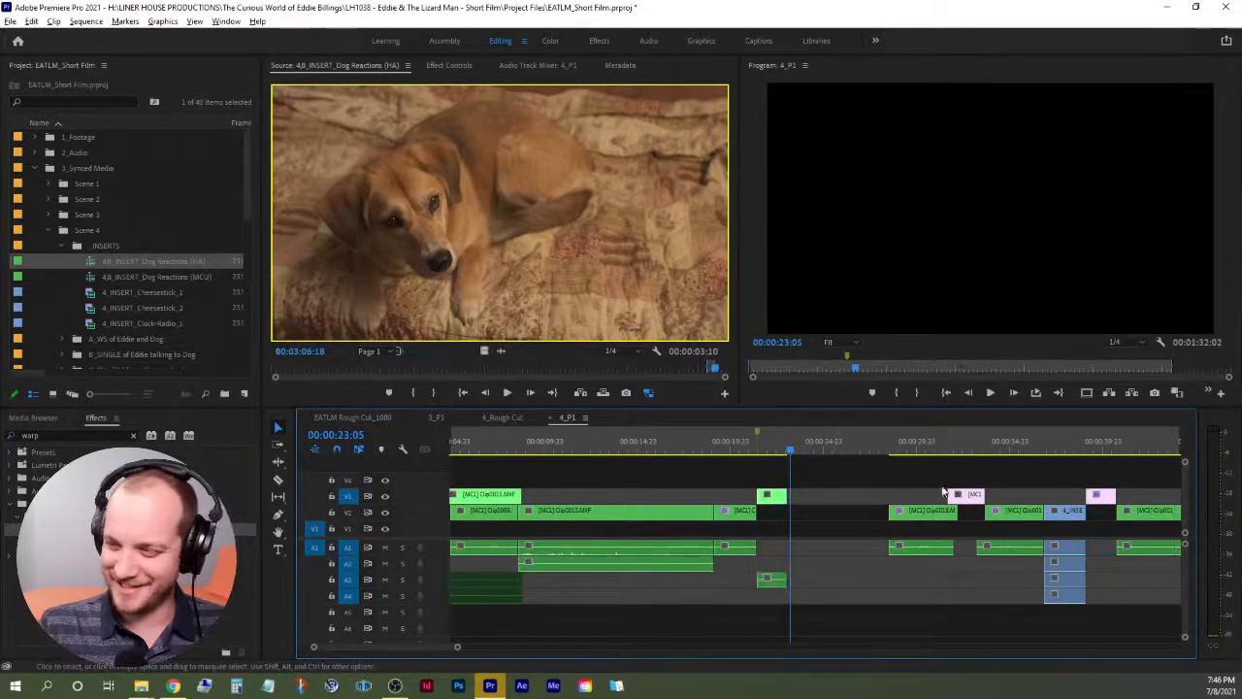
Play the cut into the dog reaction and the desk shot's continuation after the gap to judge how they connect.
click(884, 448)
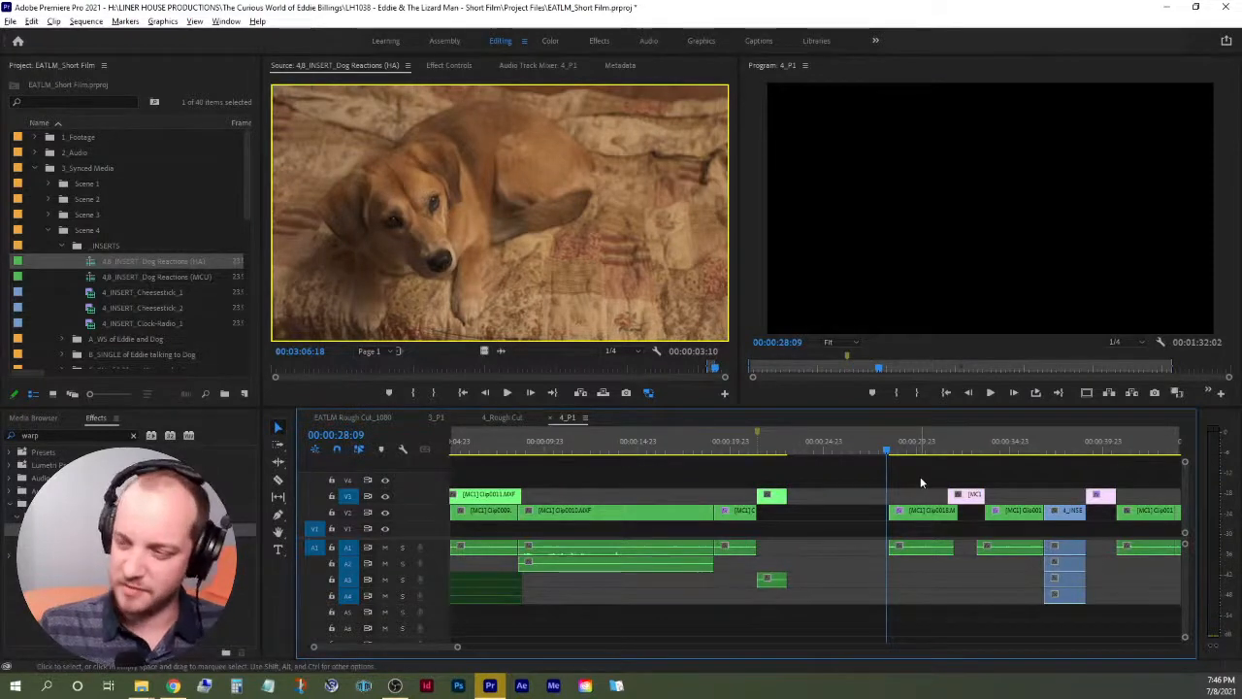
key(space)
key(space)
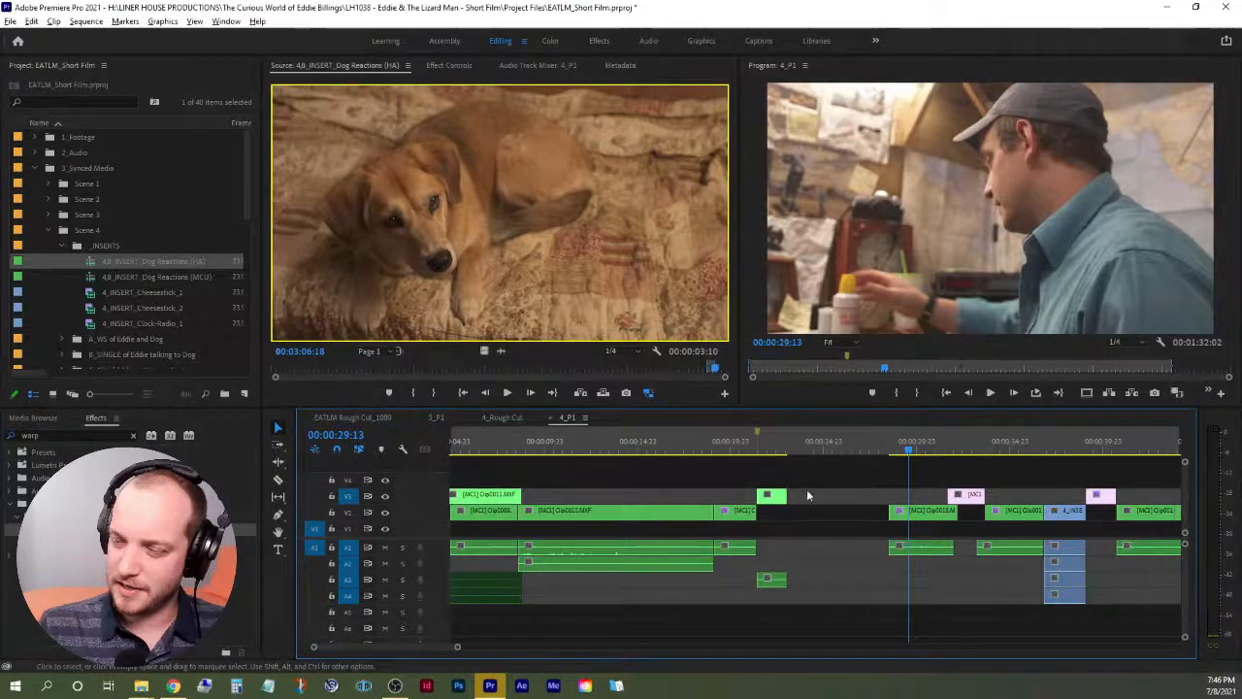
click(738, 445)
key(space)
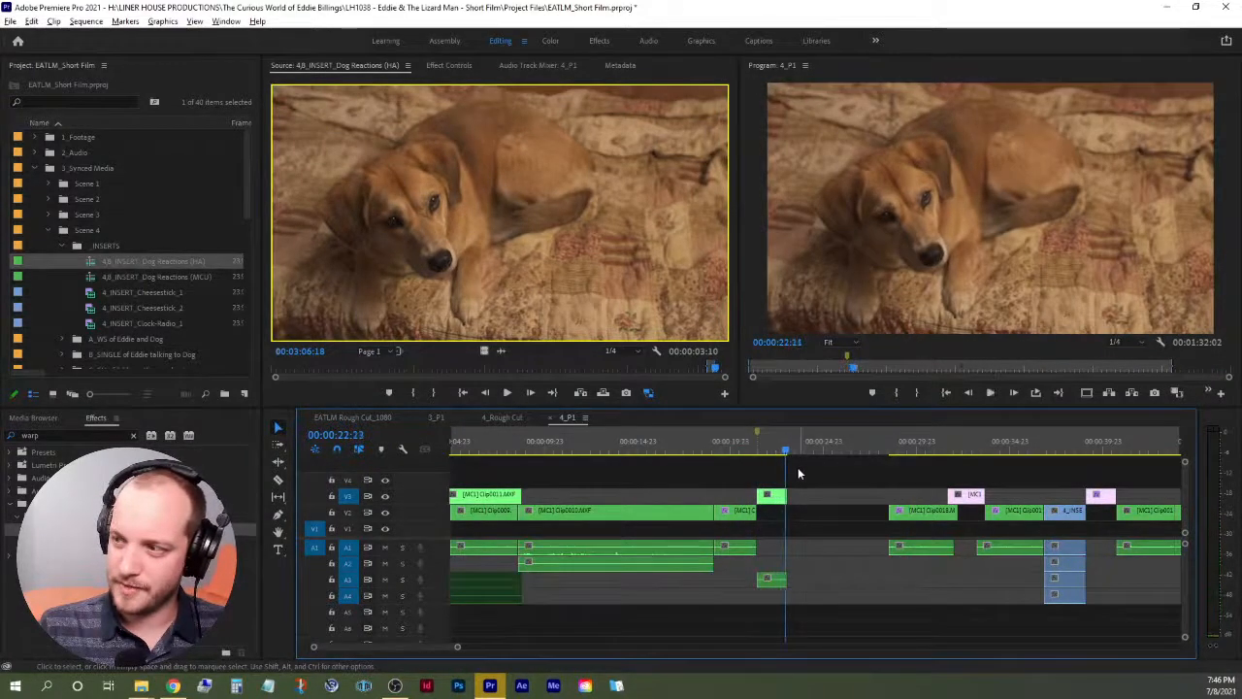
click(767, 449)
mouse_move(767, 448)
mouse_down()
mouse_move(780, 449)
mouse_move(765, 449)
mouse_up()
click(892, 450)
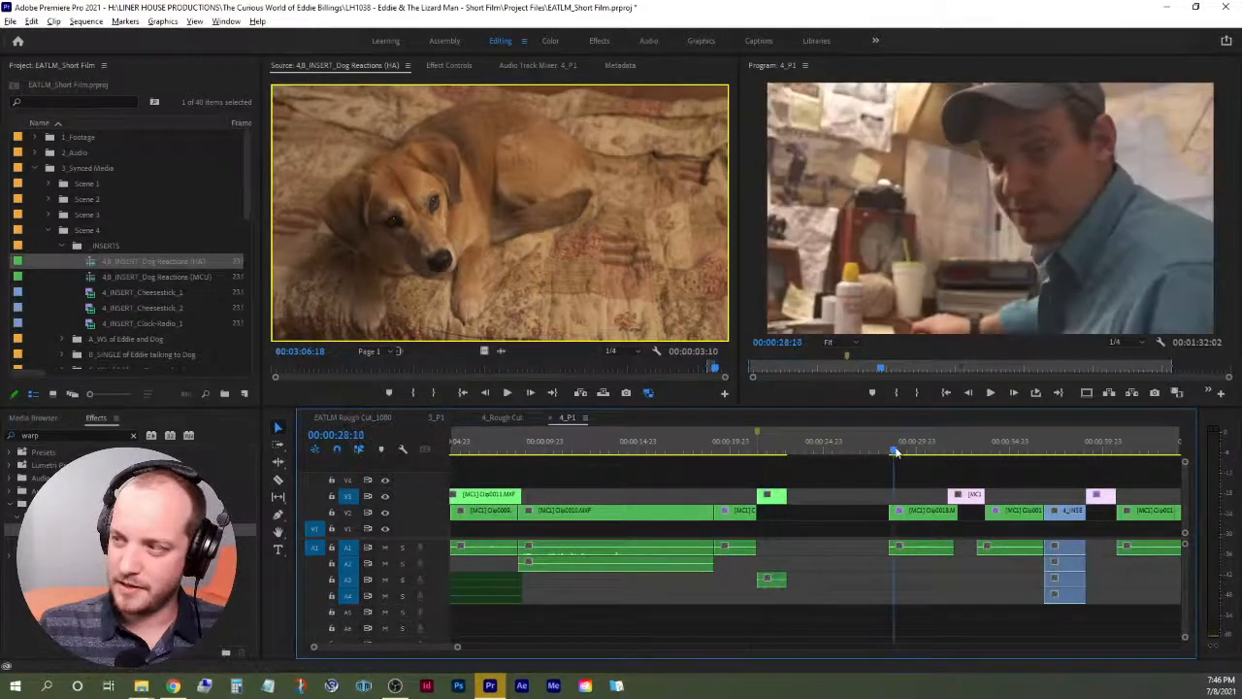
key(space)
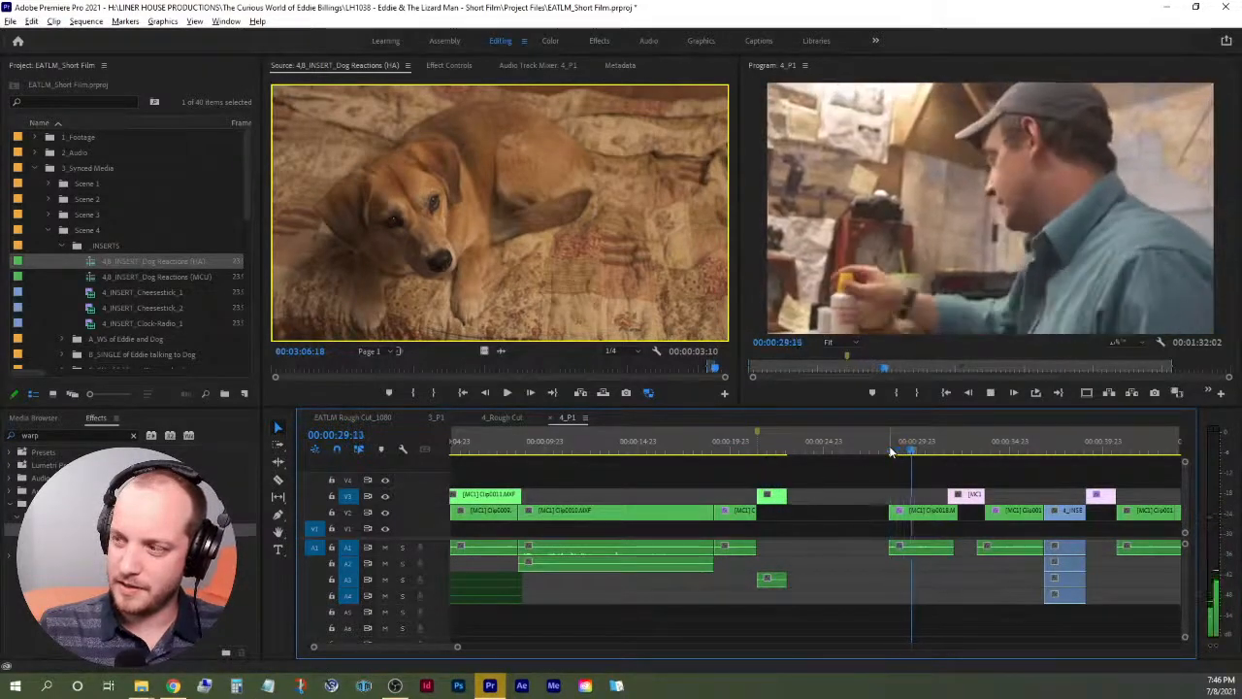
key(space)
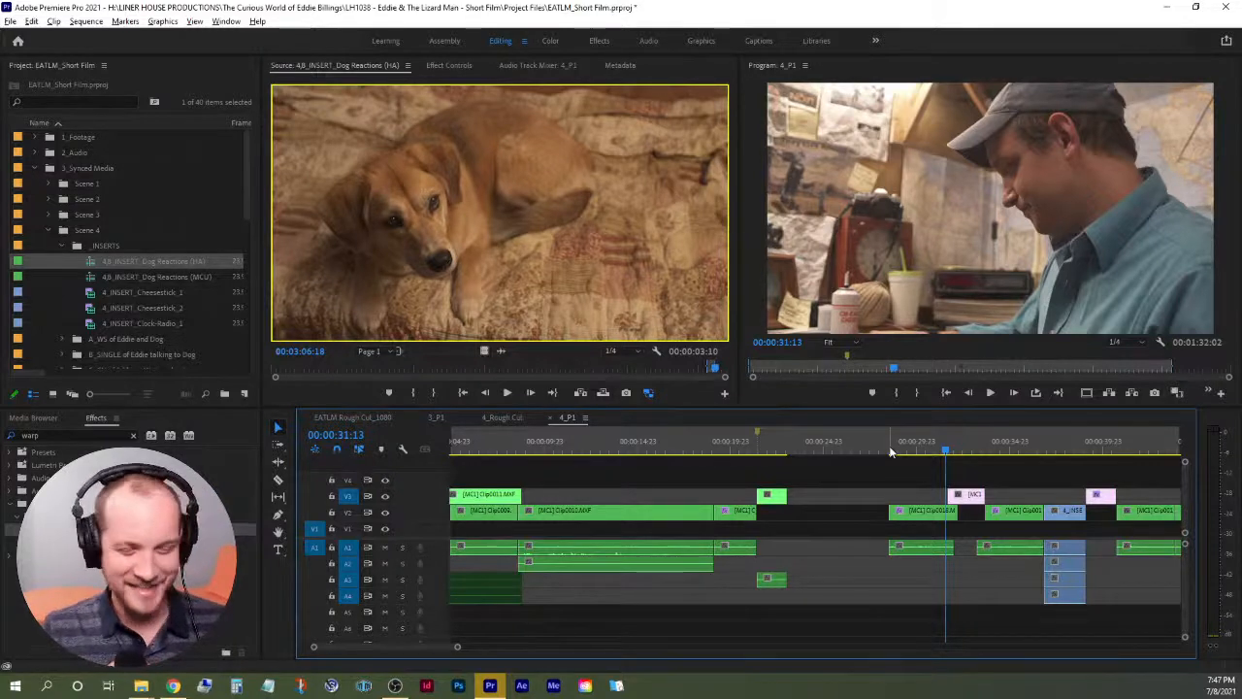
Review the edit from the end of the shelf shot through the desk shot into the dog reaction.
click(722, 450)
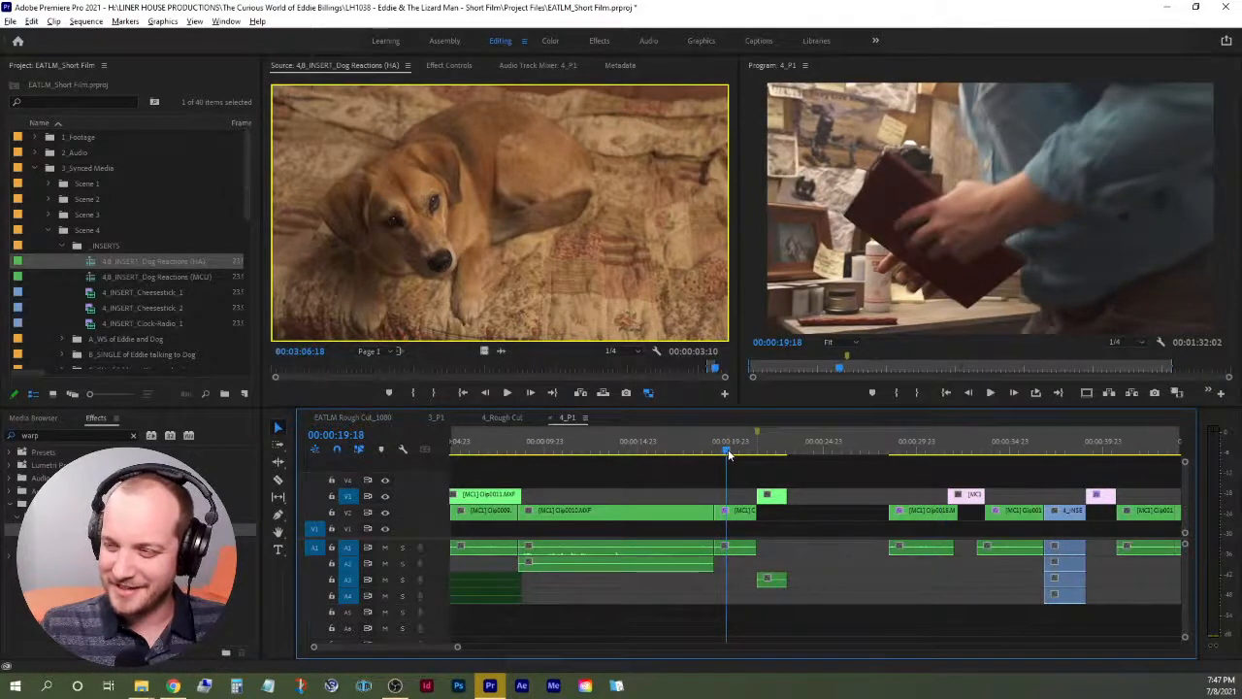
drag(728, 454, 737, 458)
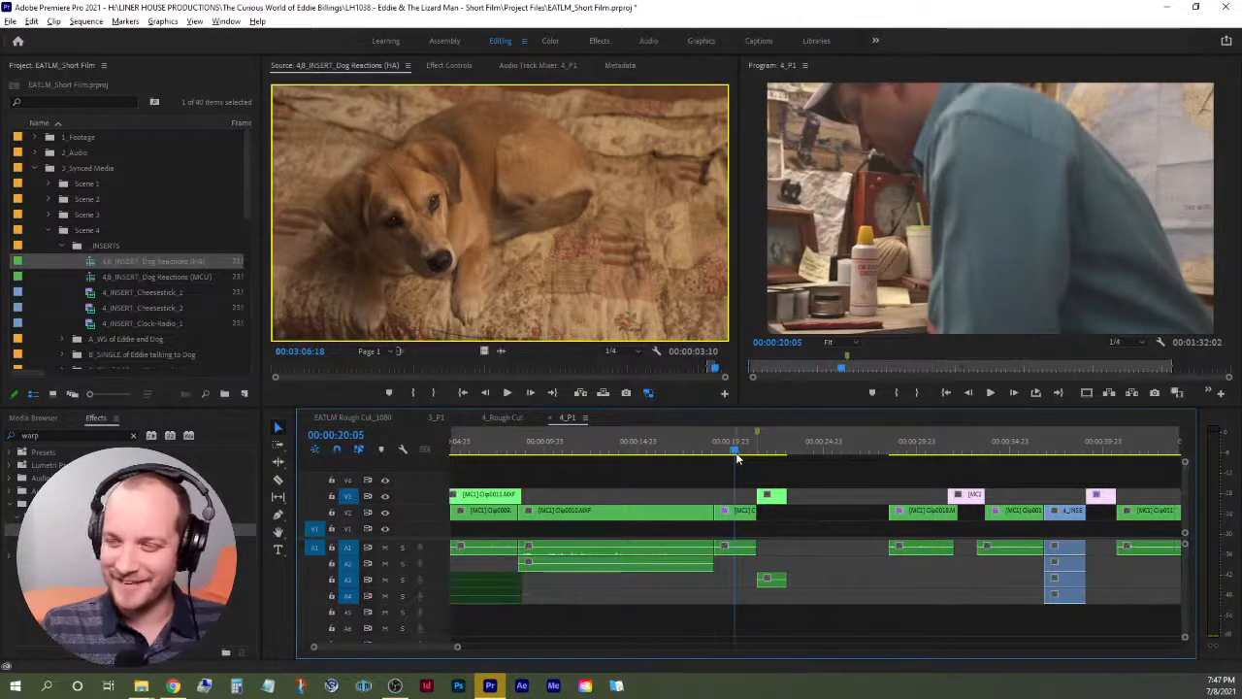
click(713, 454)
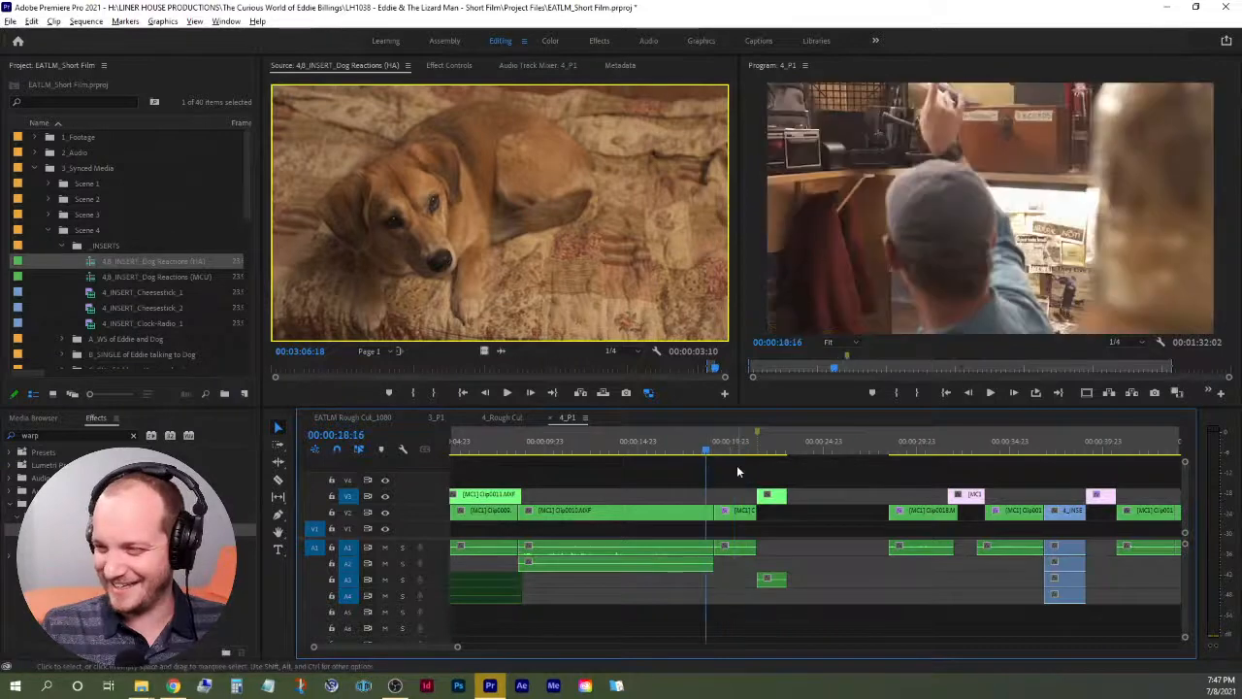
key(space)
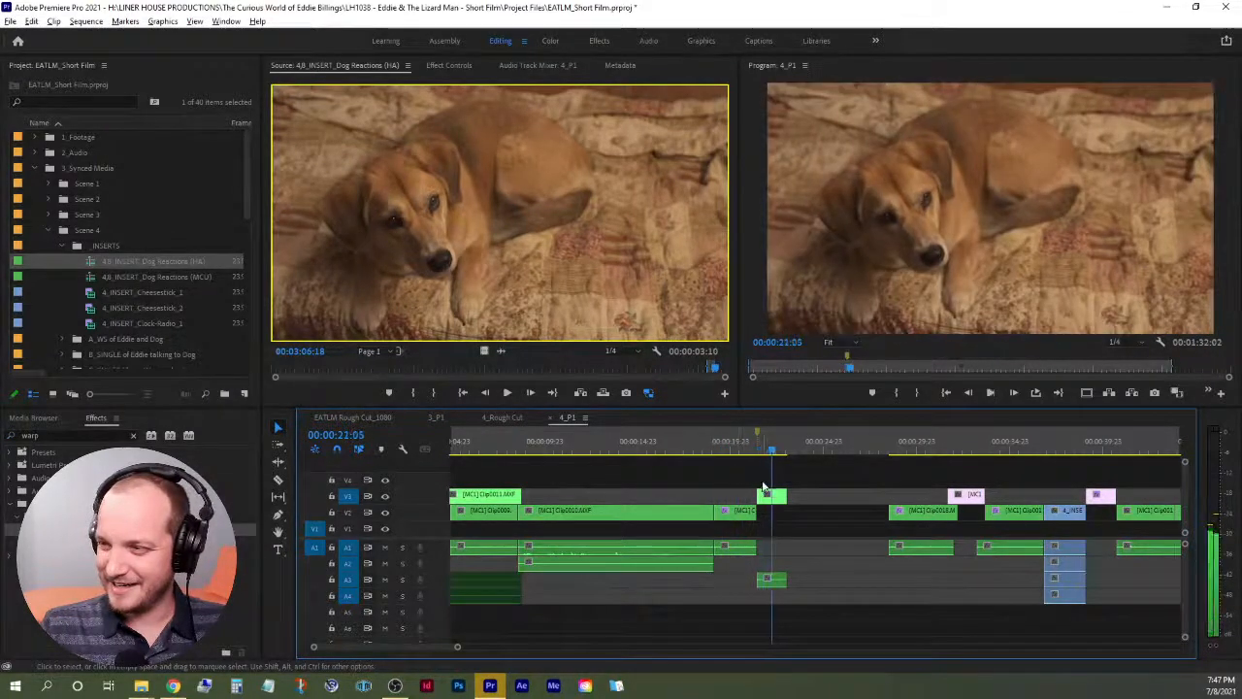
Delete the dog reaction with its audio and close the gap at the marker in the desk shot.
drag(764, 470, 787, 607)
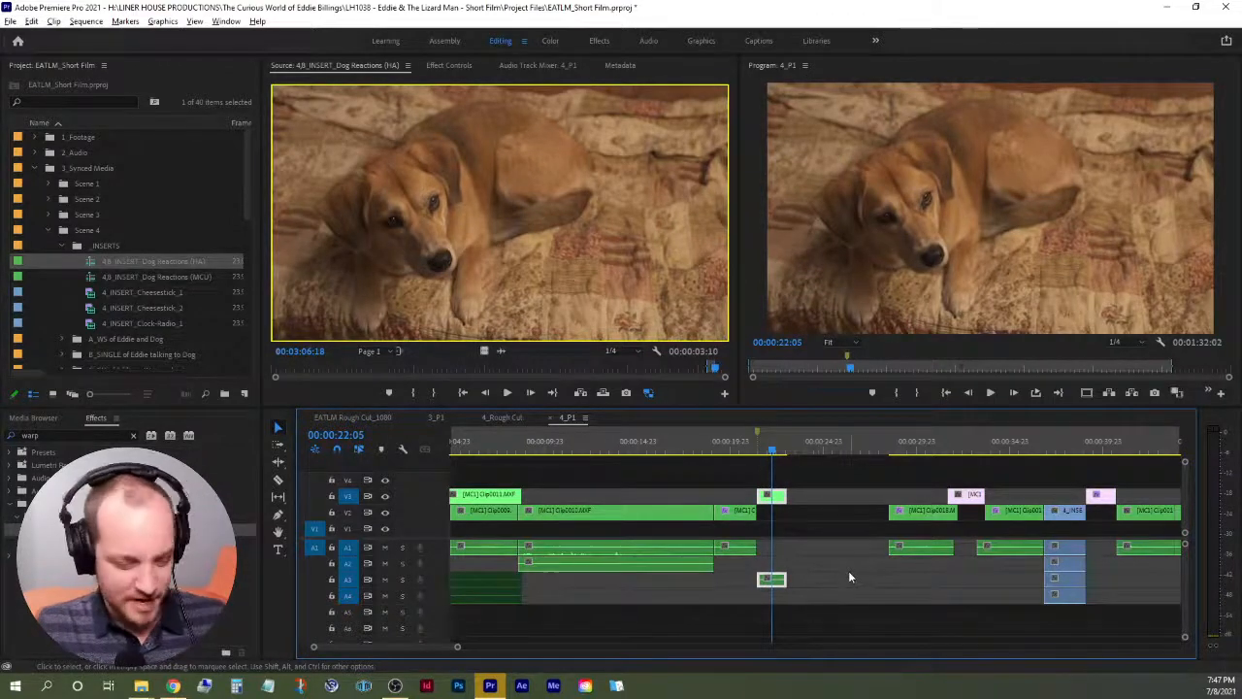
key(Delete)
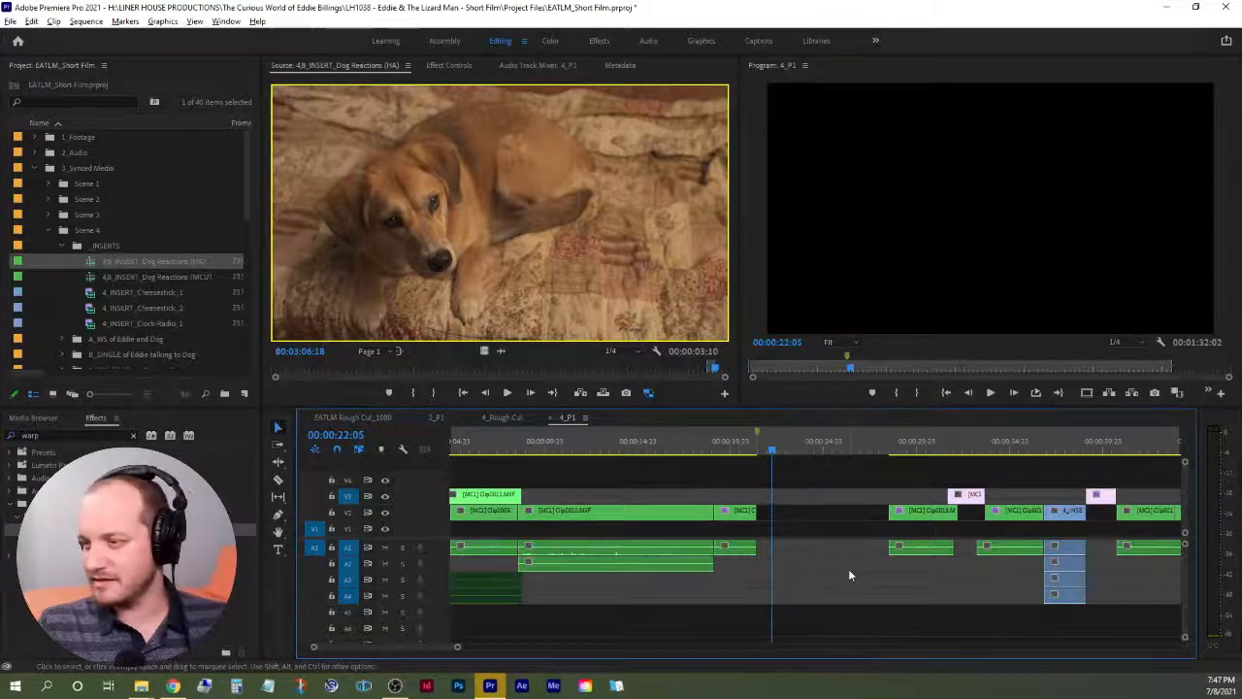
click(849, 573)
key(Delete)
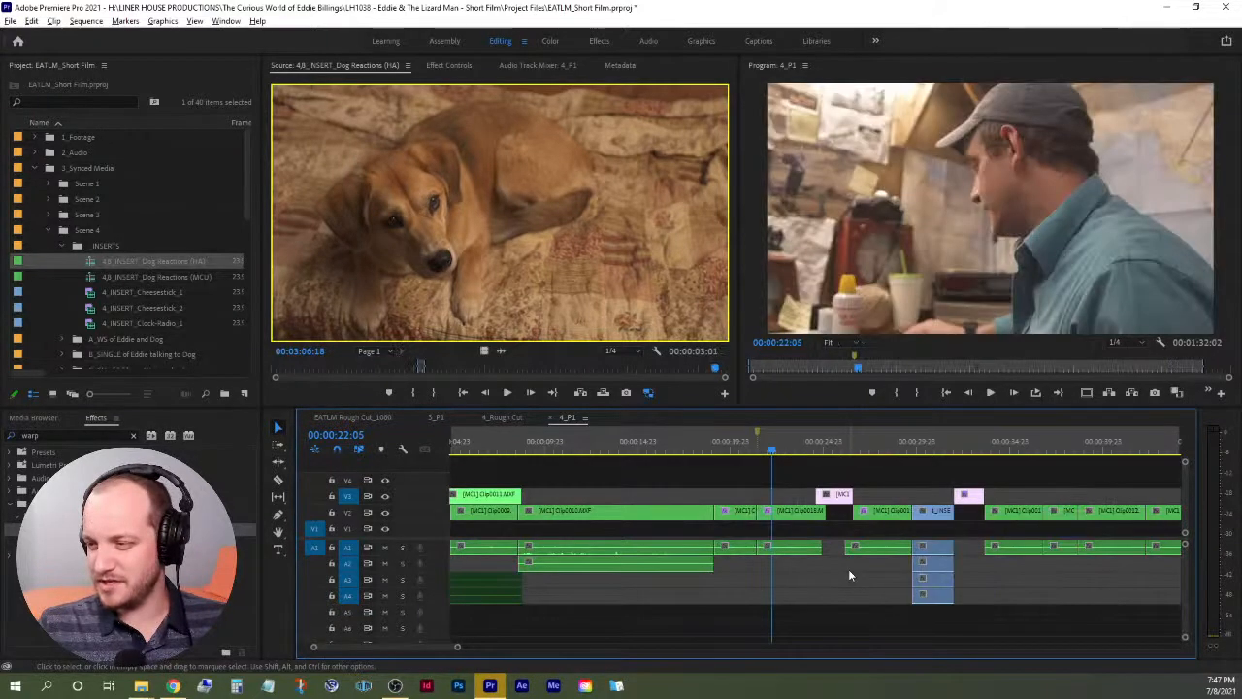
Play the sequence from the end of the shelf shot through both side-view dog cutaways, and replay the first cutaway.
click(709, 450)
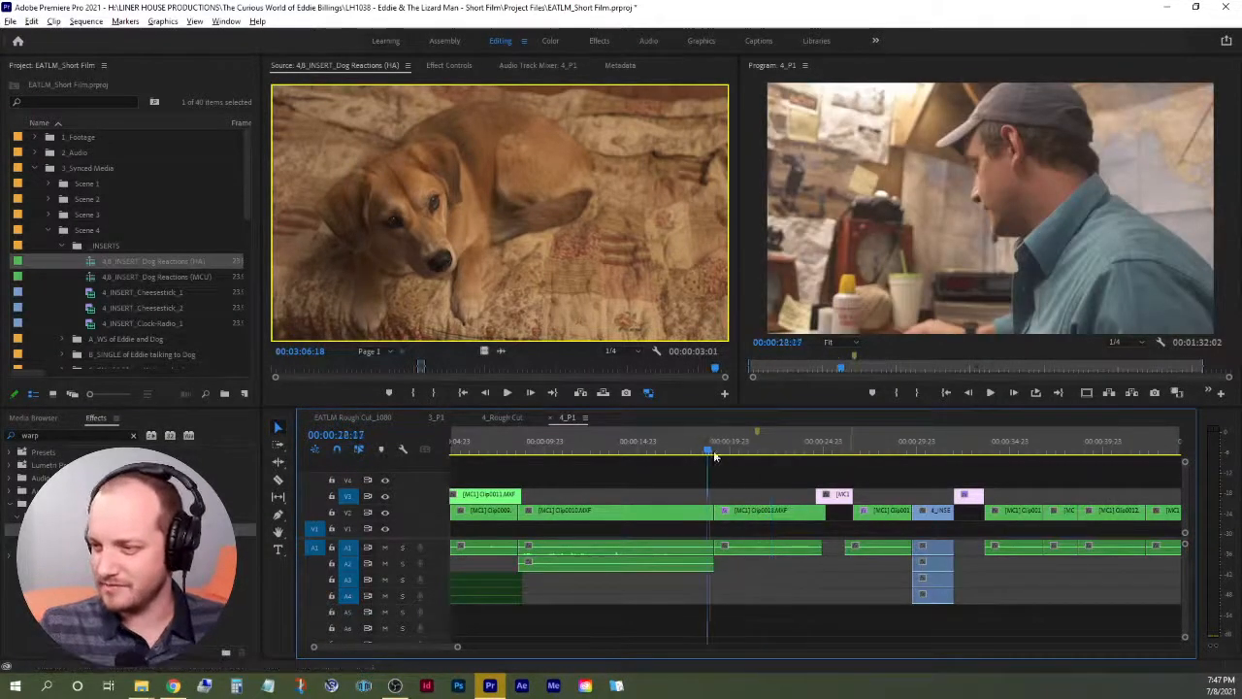
key(space)
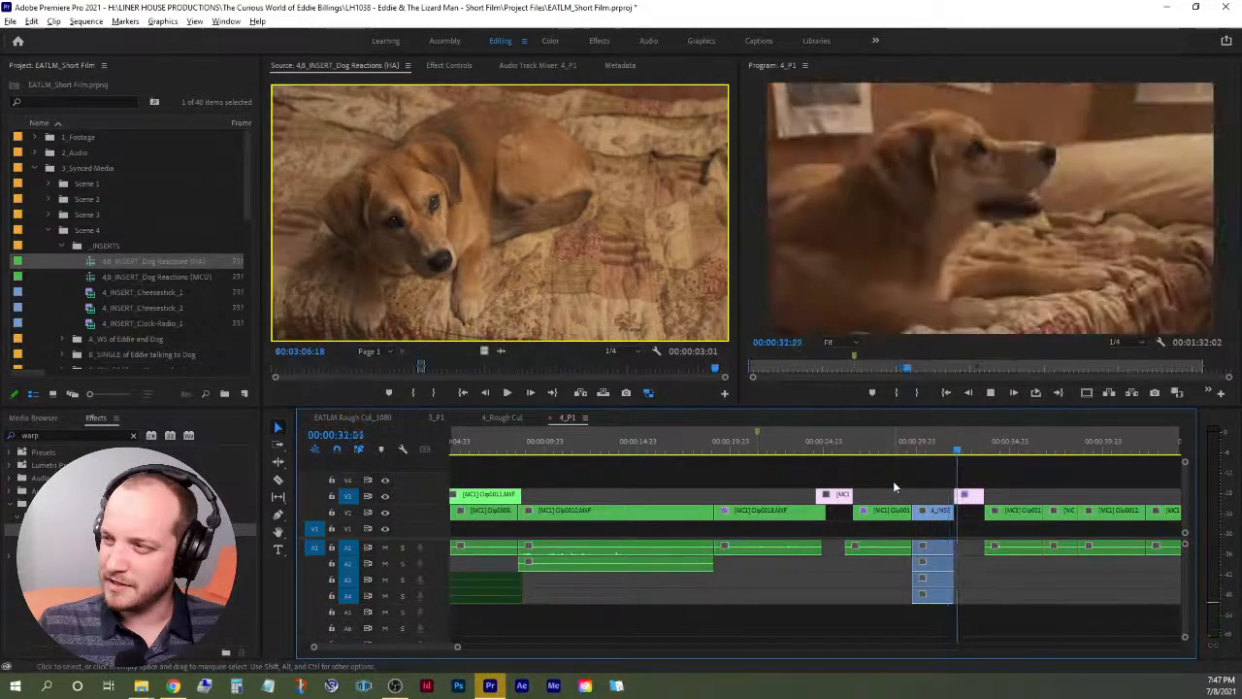
key(space)
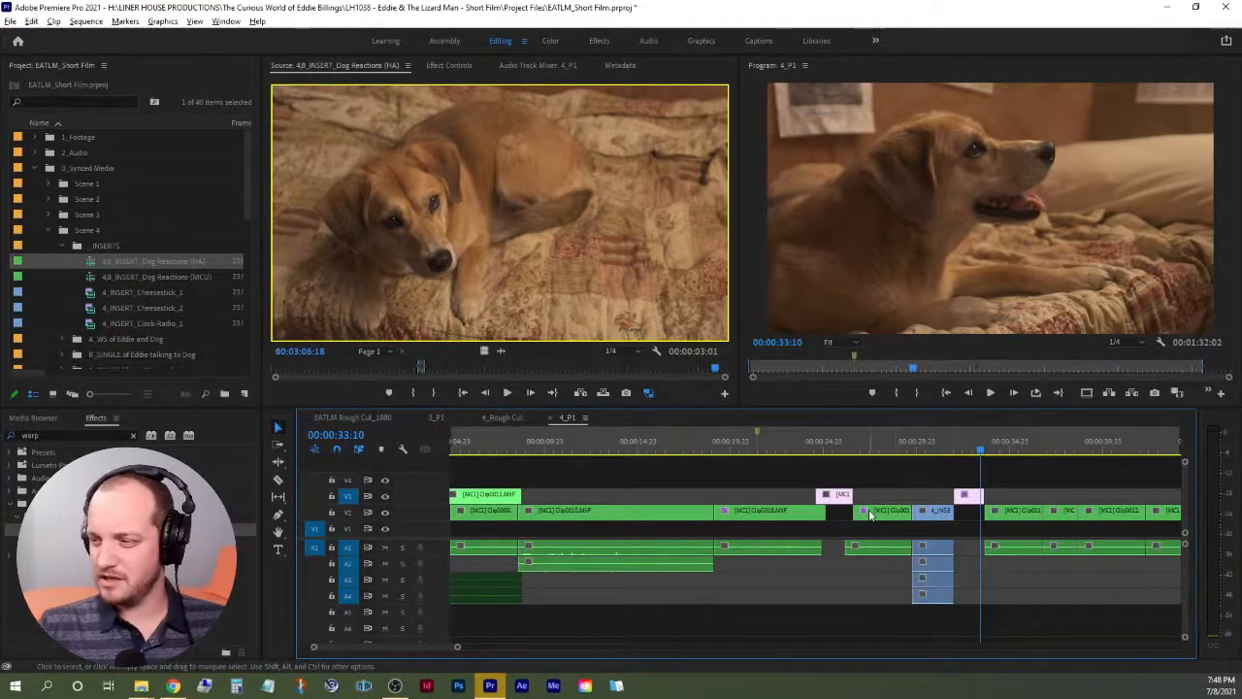
click(790, 448)
key(space)
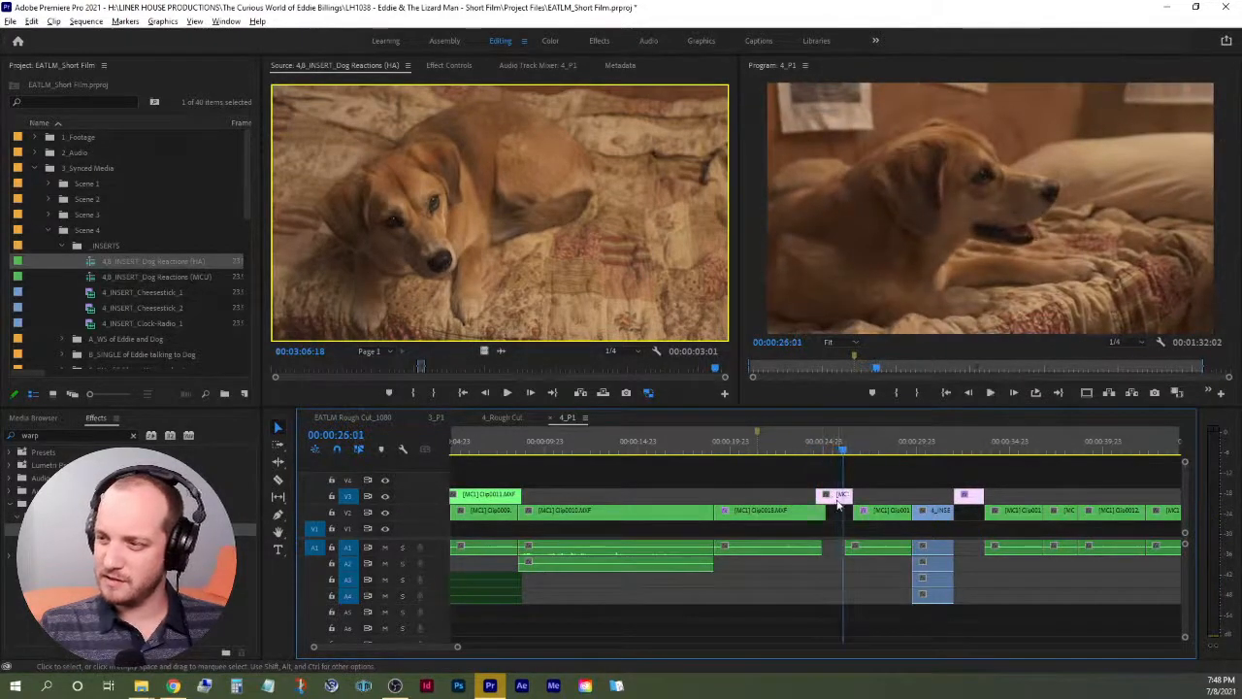
click(786, 453)
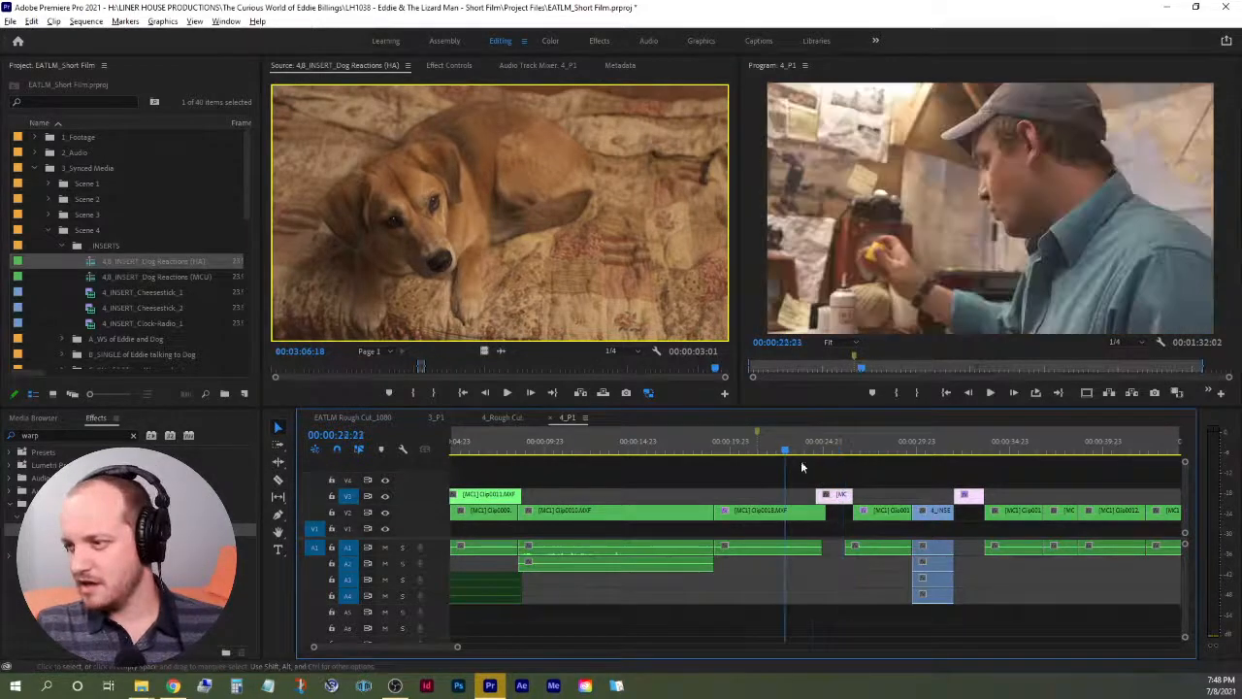
key(space)
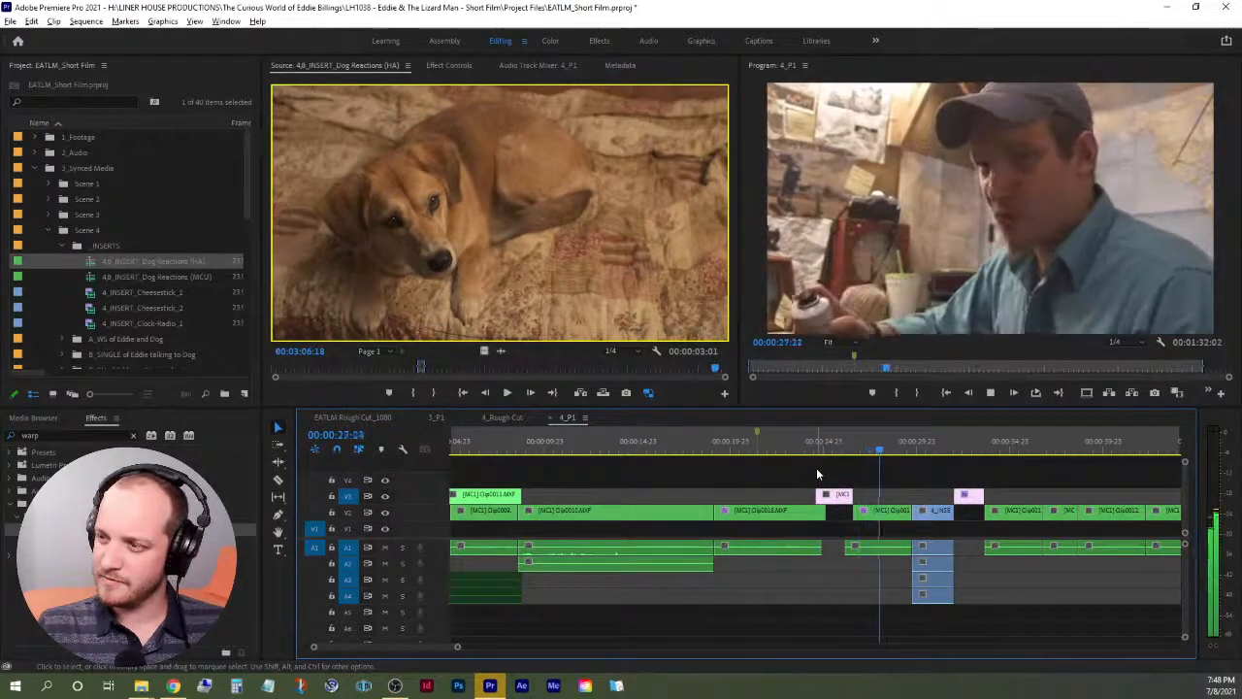
key(space)
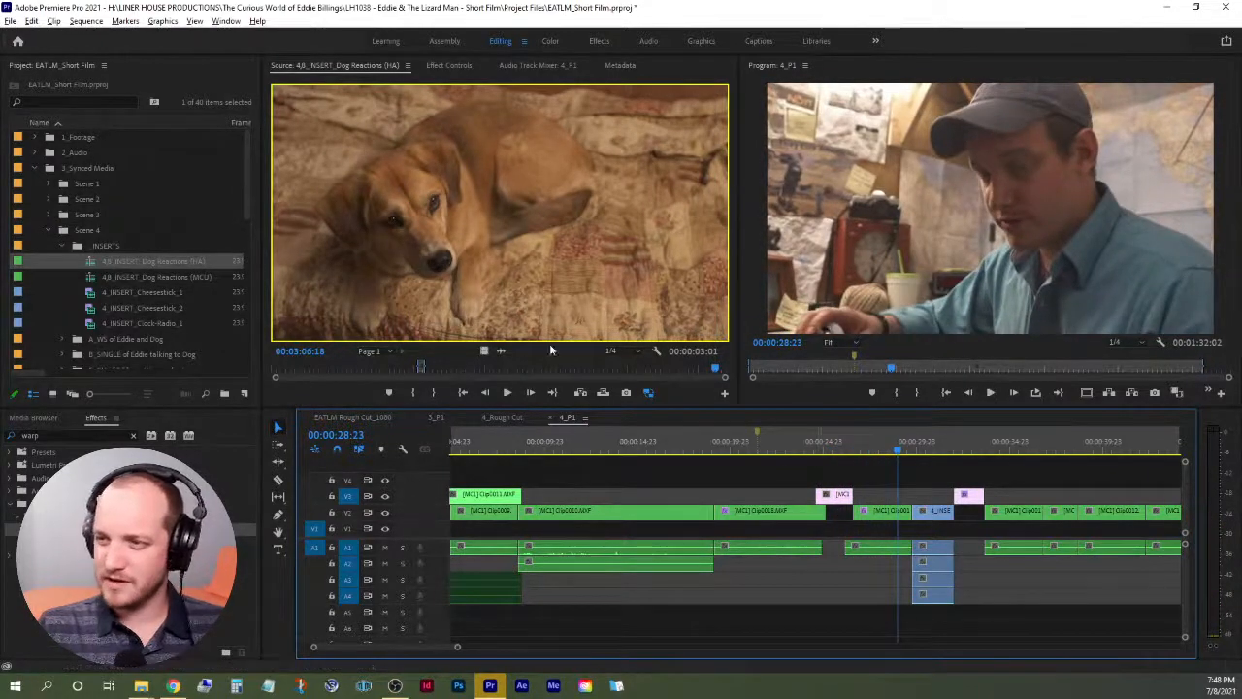
Try the marked high-angle dog reaction on V4 above the first side-view dog cutaway, play it, and remove it.
drag(513, 233, 820, 480)
click(842, 482)
key(Delete)
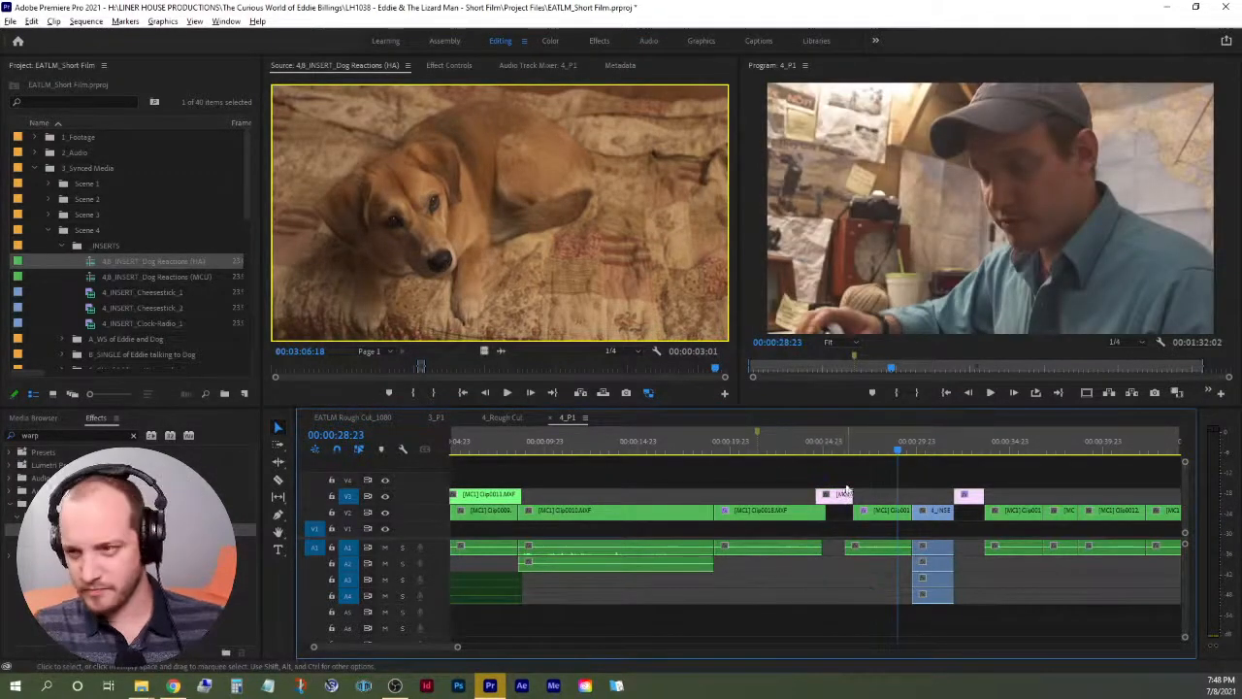
drag(494, 296, 823, 491)
key(space)
click(812, 443)
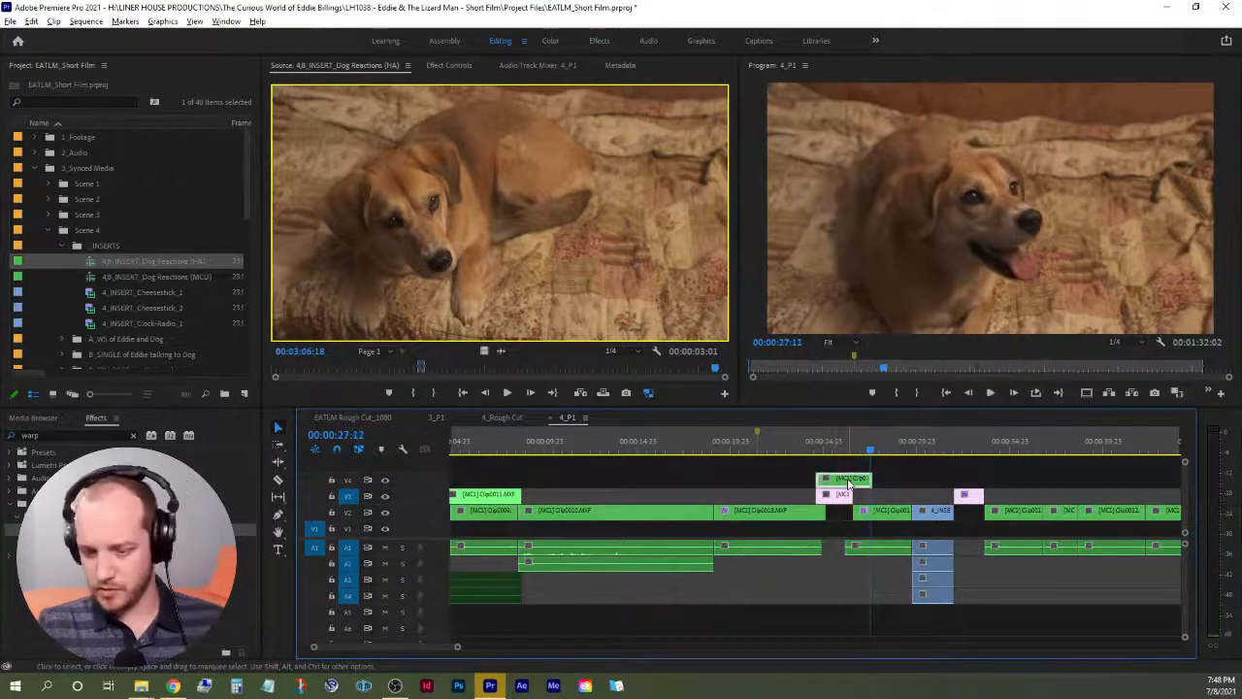
key(Delete)
Mark the high-angle dog reaction from 00:03:05:00 to 00:03:07:03 and place its video on V4 above the first side-view dog cutaway.
drag(440, 365, 713, 365)
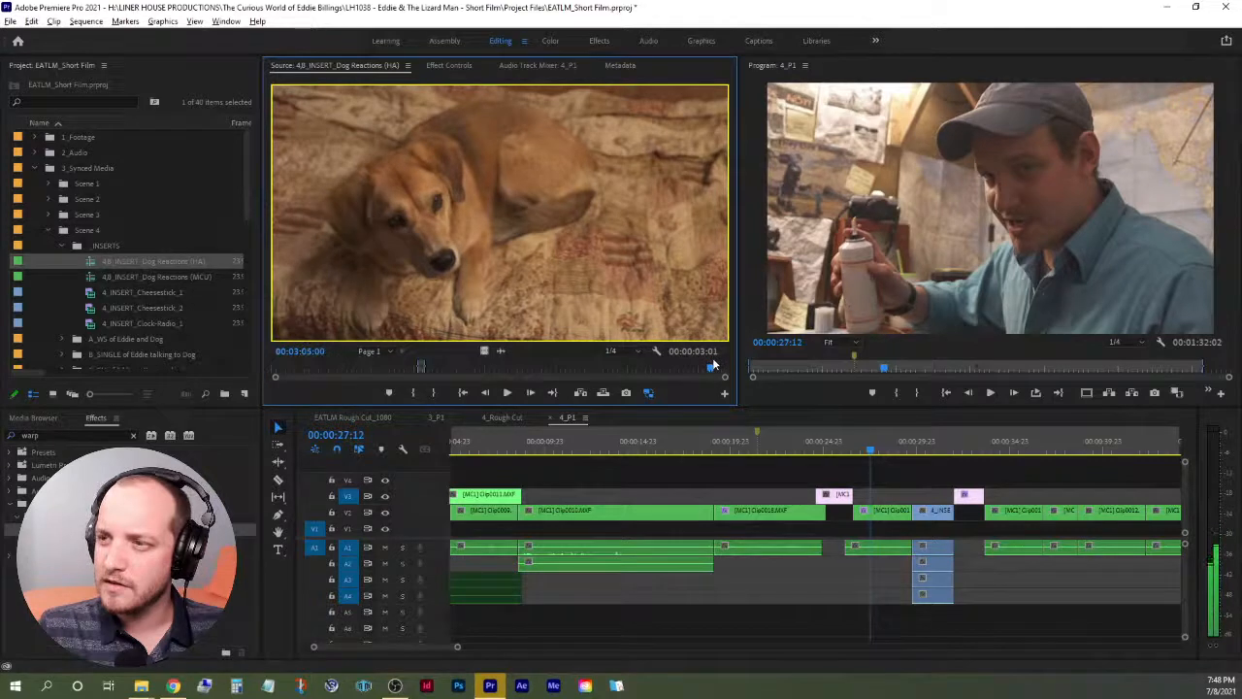
key(space)
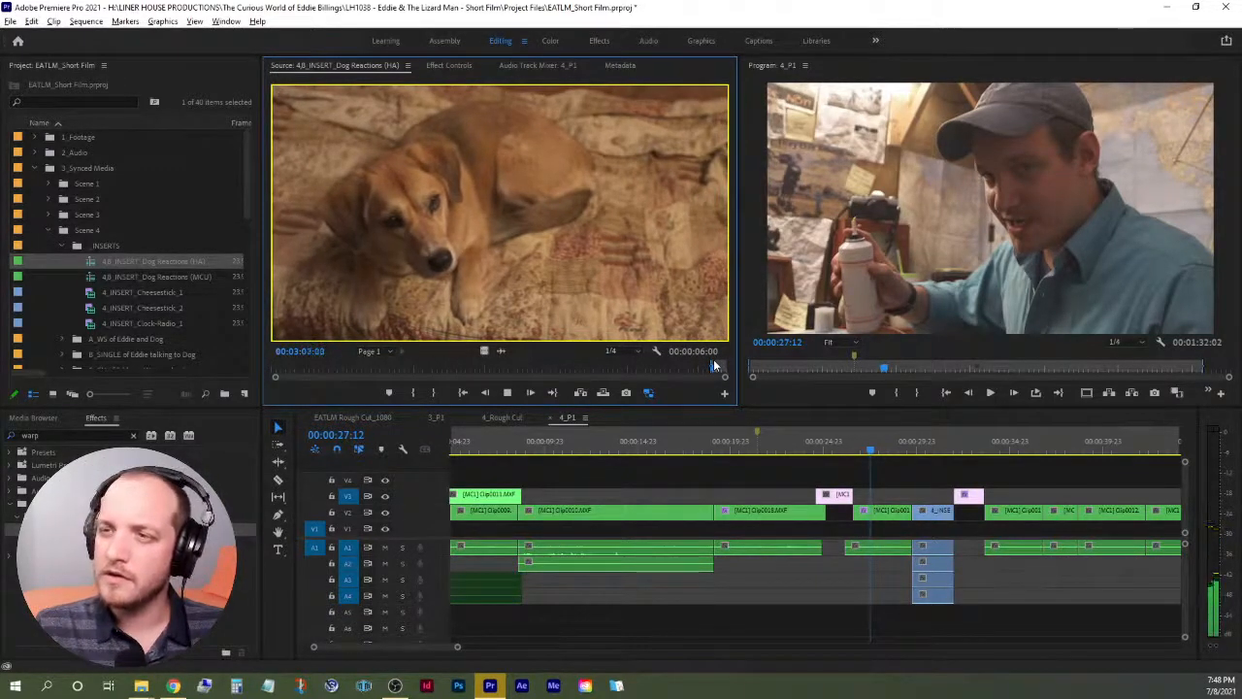
key(o)
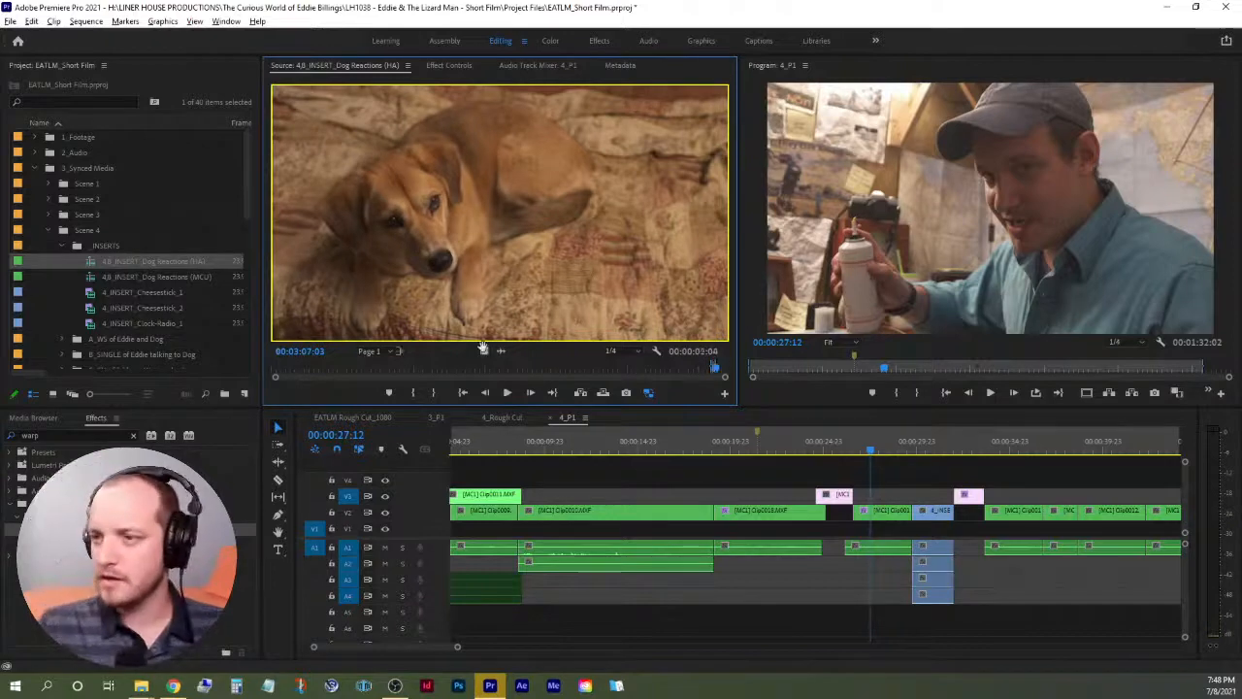
drag(482, 347, 821, 483)
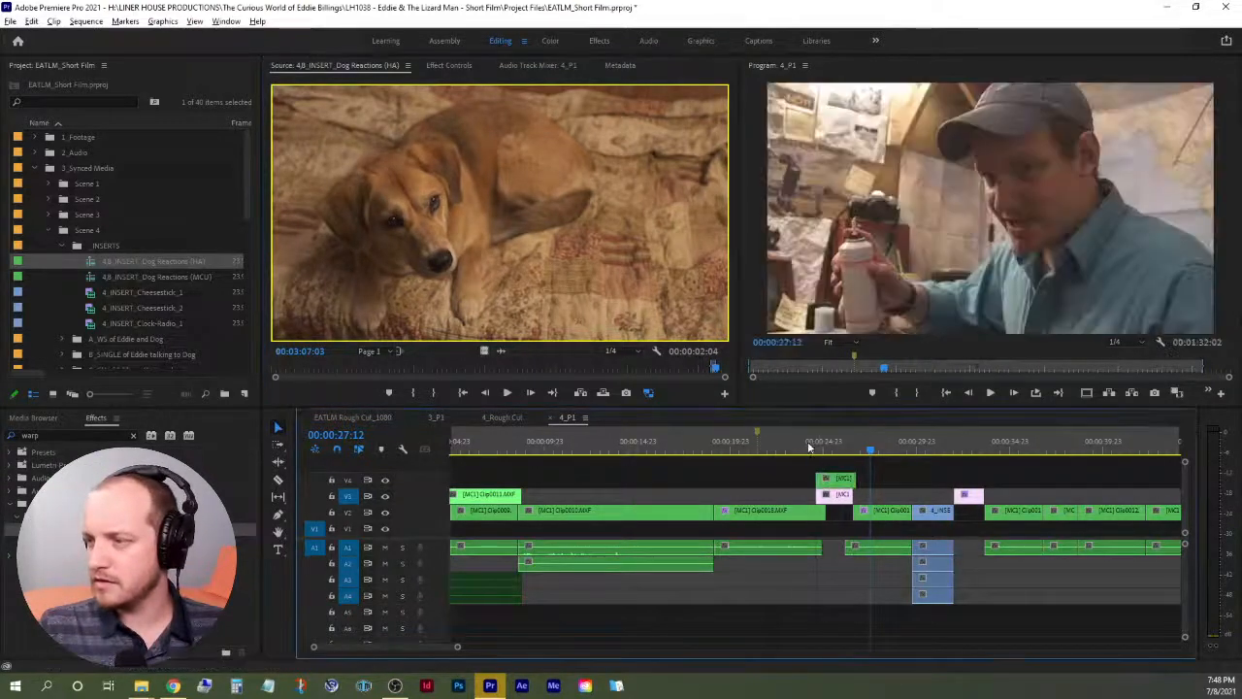
Play the new V4 dog reaction, trim its end by 4 frames to match the cutaway below, and review the result.
click(807, 445)
key(space)
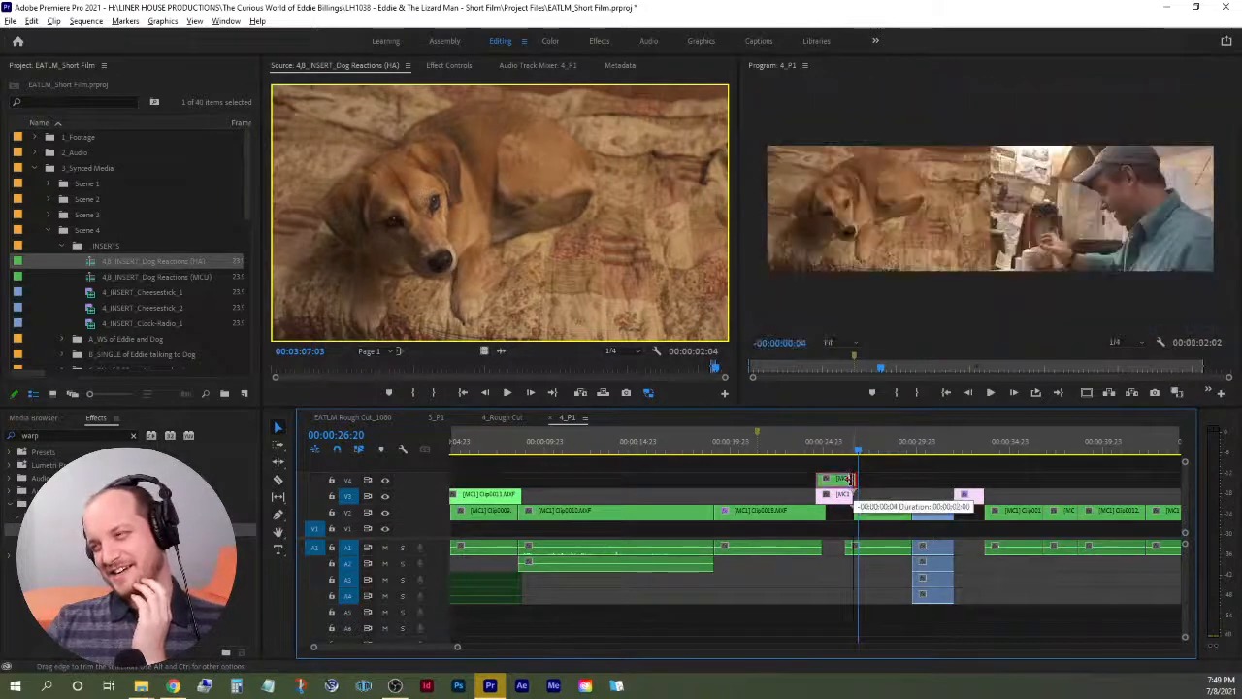
click(790, 452)
key(space)
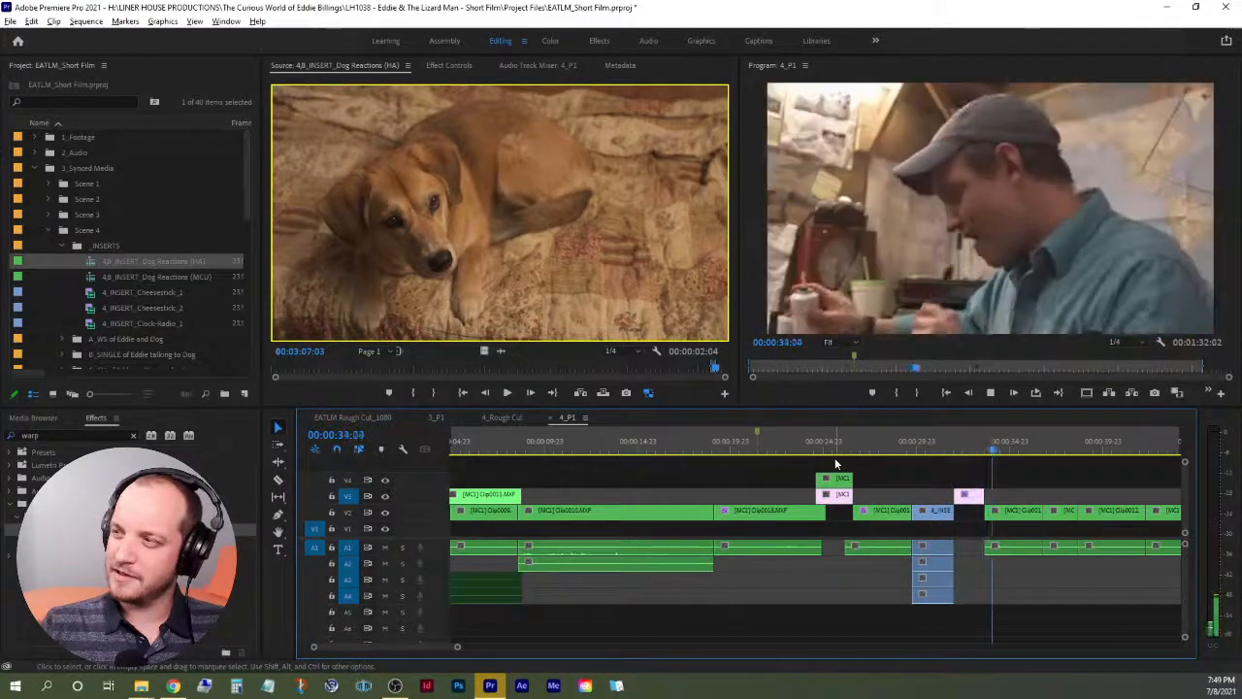
key(space)
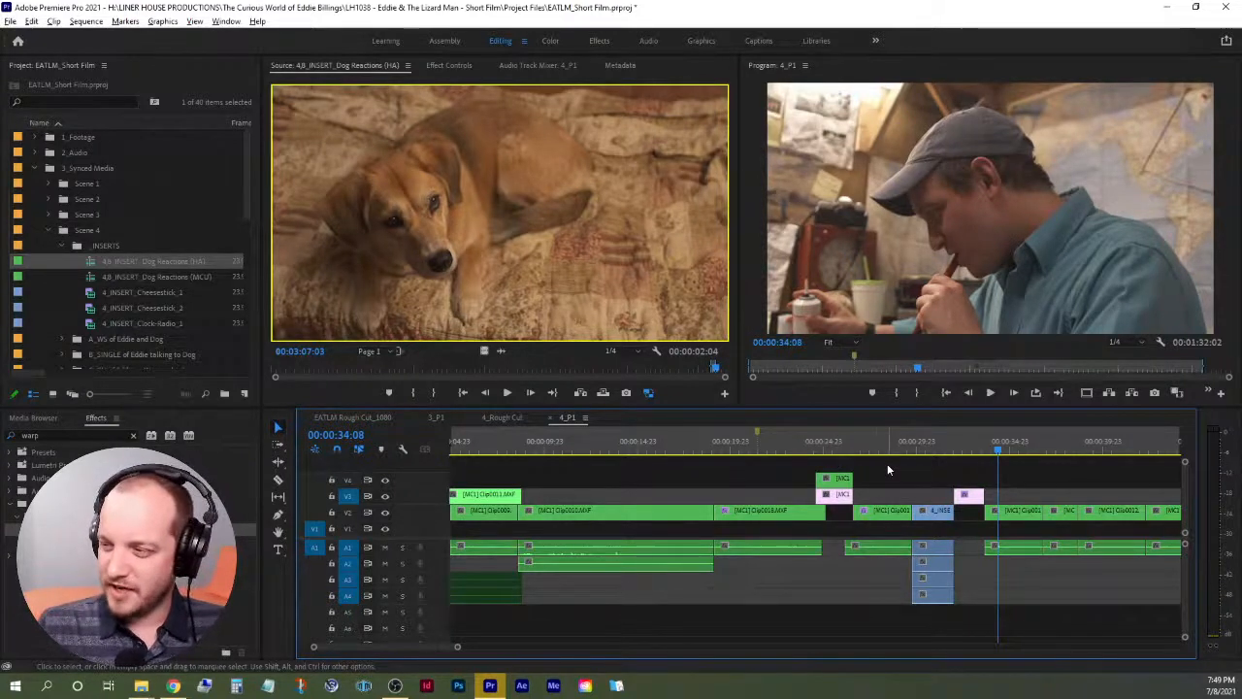
Replay the cut from the desk shot into the high-angle dog reaction and on through the second side-view dog cutaway.
click(813, 450)
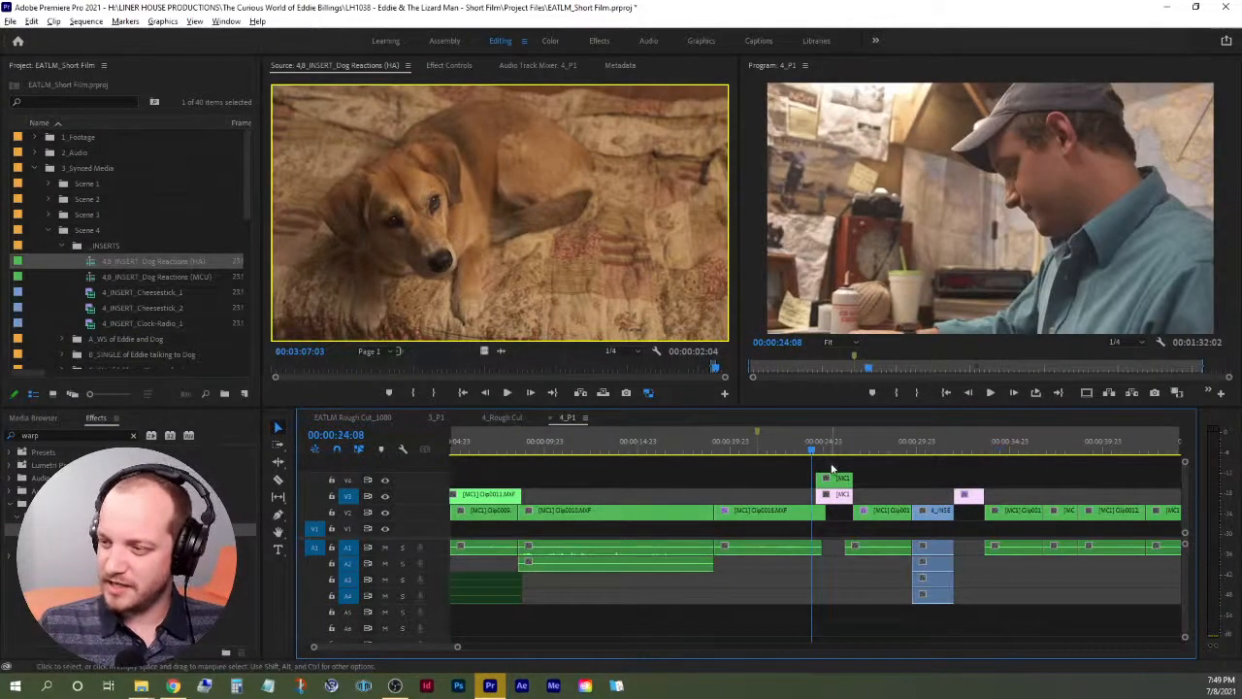
key(space)
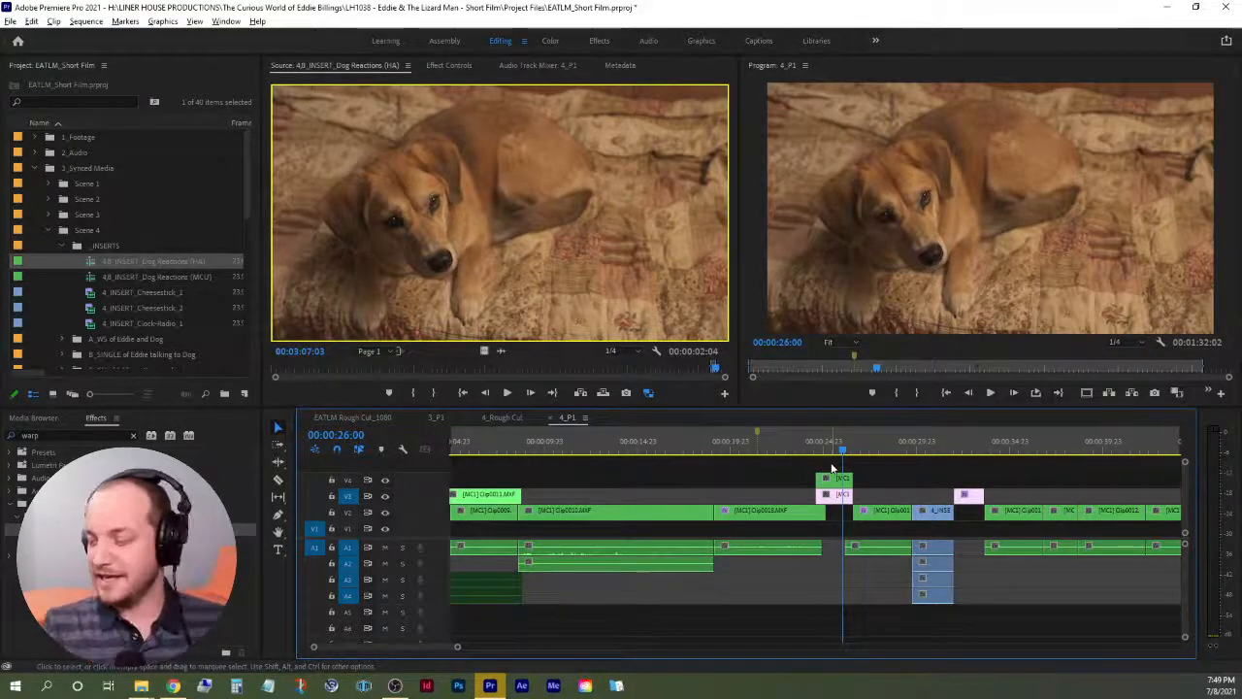
click(797, 454)
key(space)
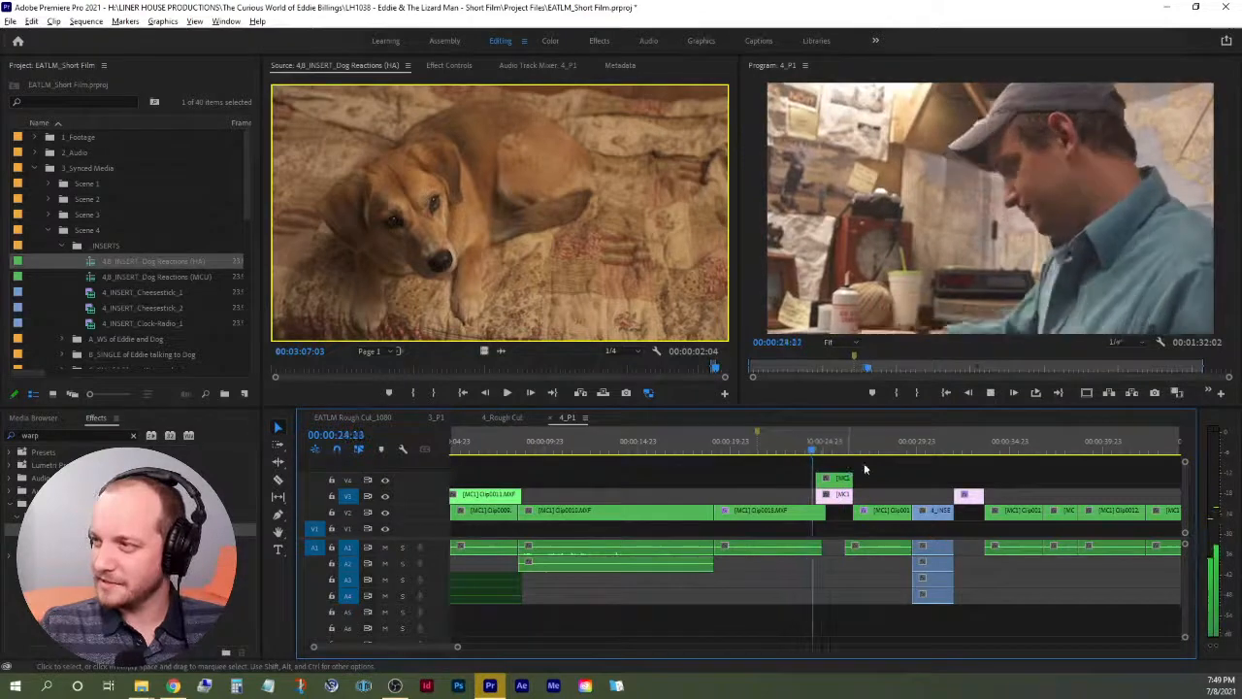
key(space)
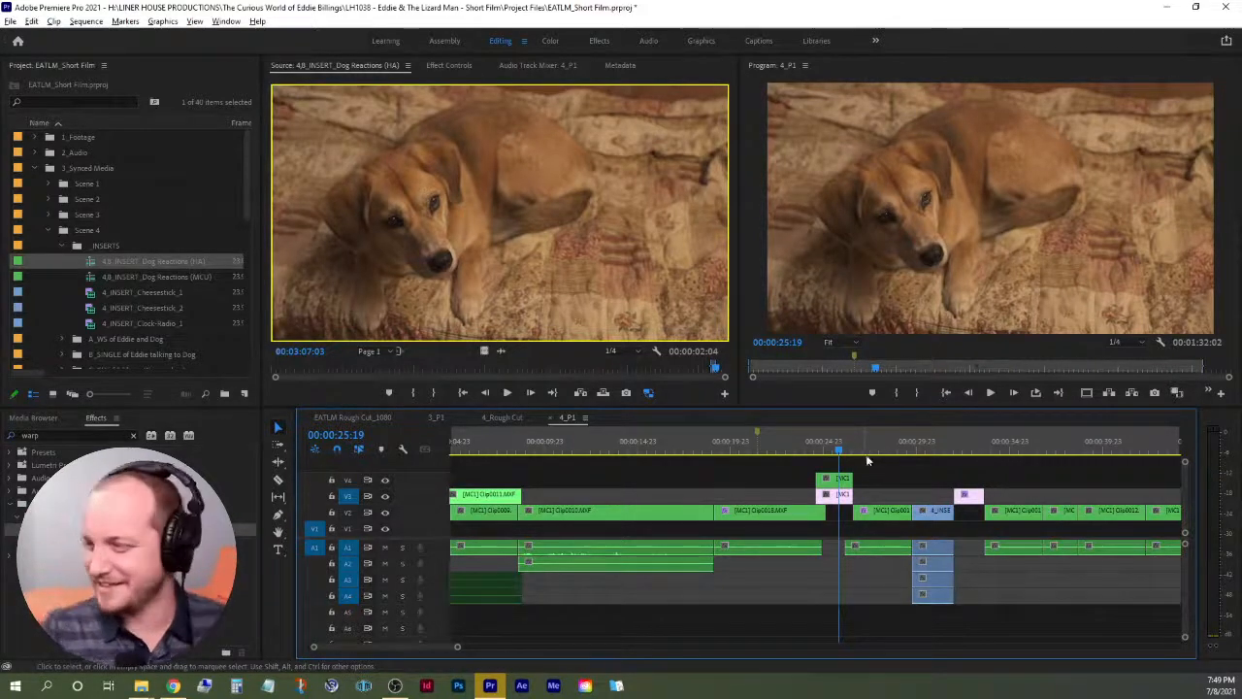
key(space)
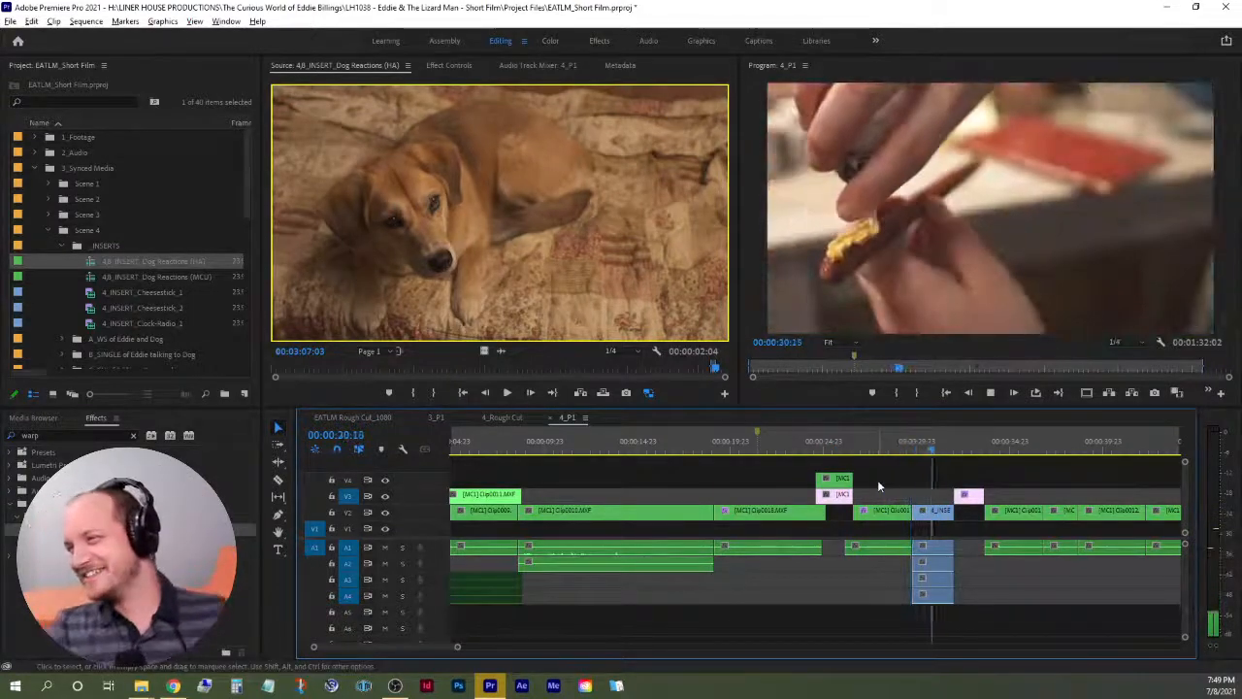
key(space)
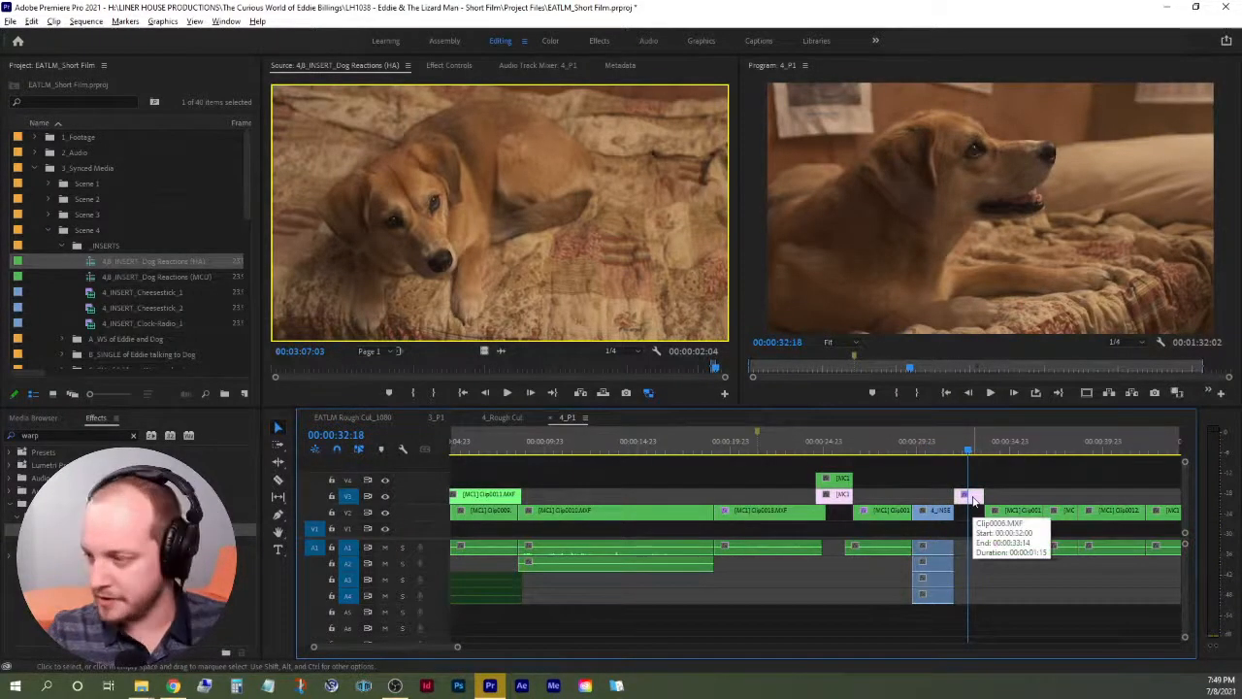
Replace the second side-view dog cutaway on V3 with the high-angle dog reaction from 00:00:53:01 to 00:00:55:11.
key(Delete)
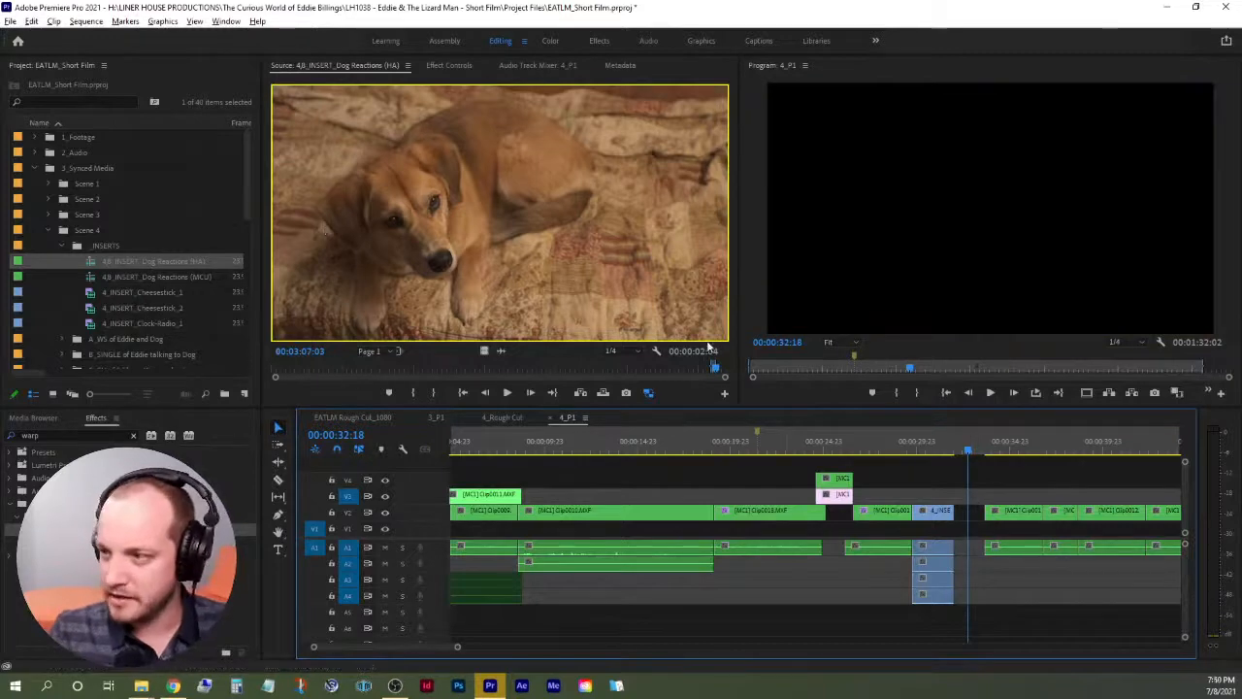
drag(714, 367, 398, 352)
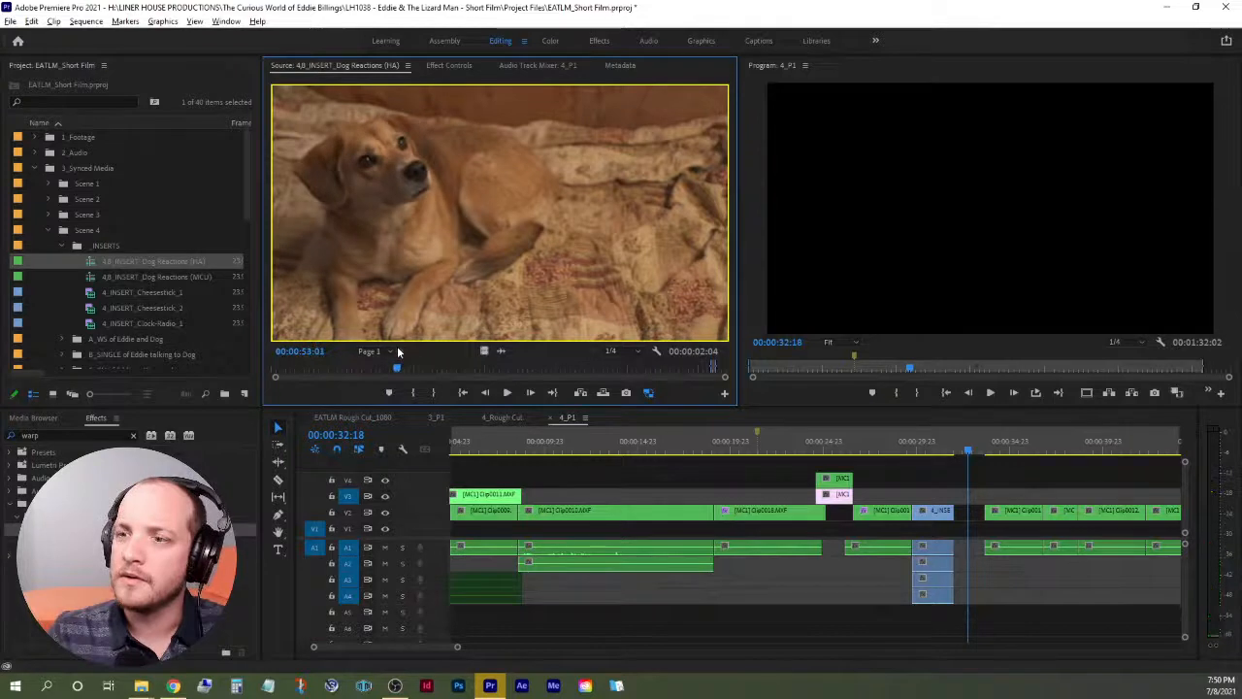
key(i)
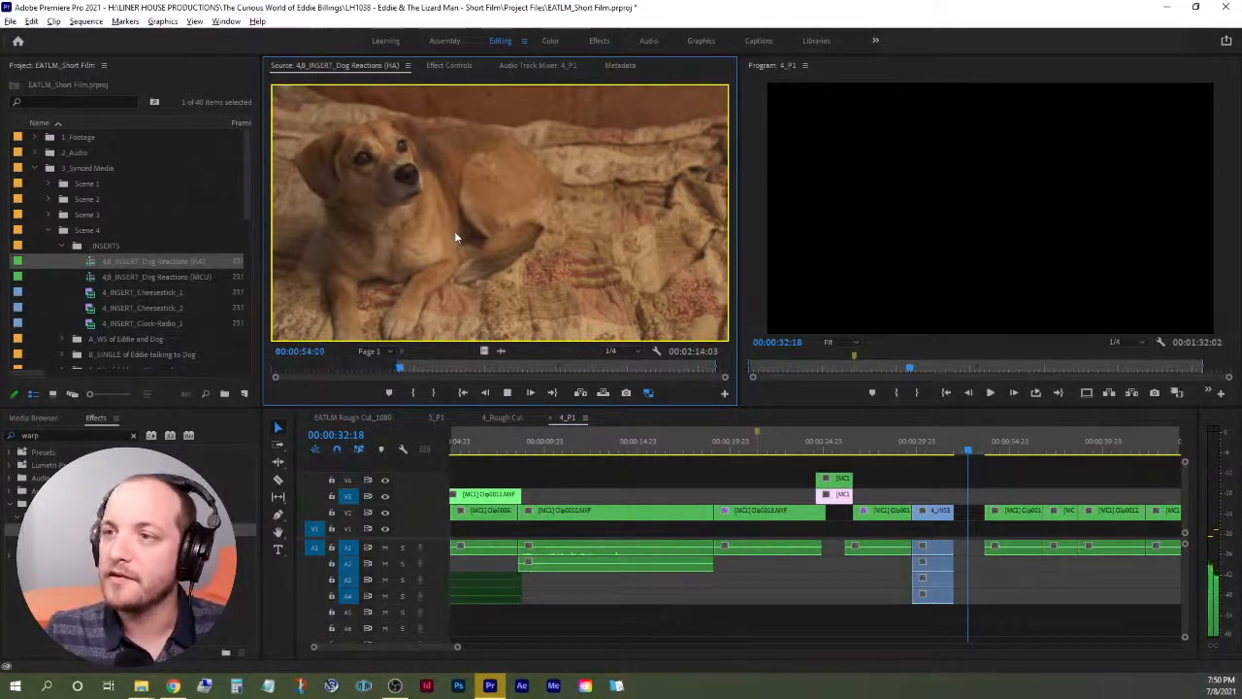
key(space)
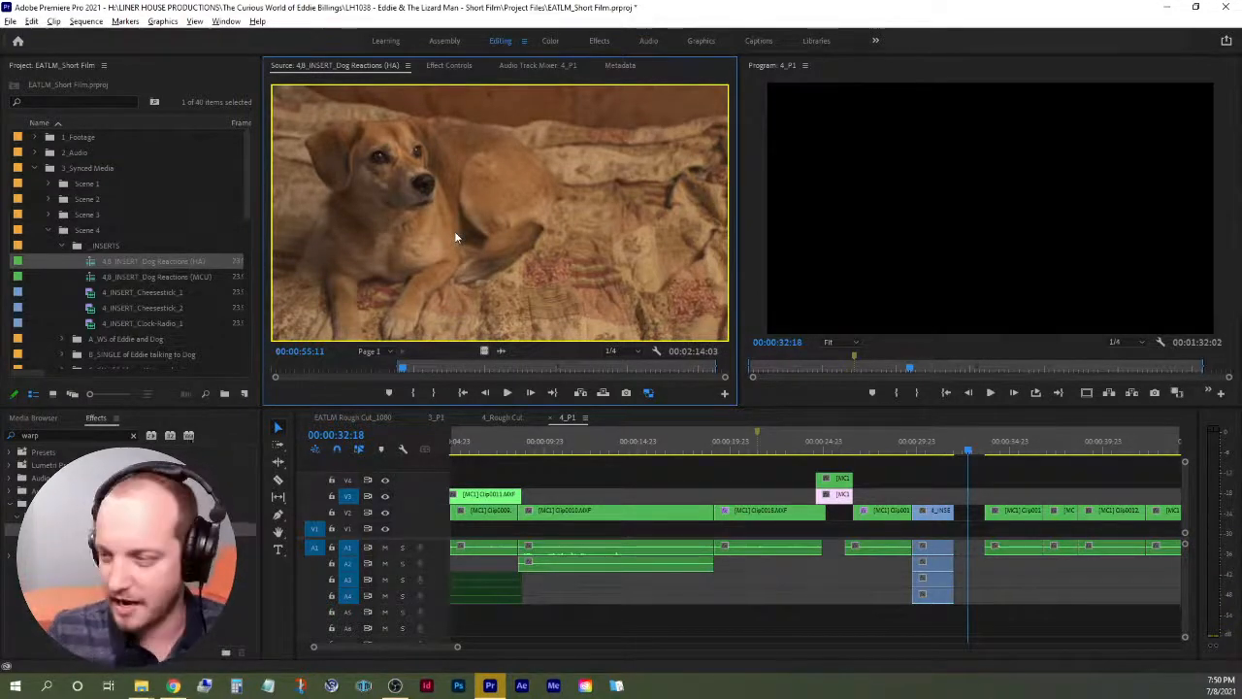
key(i)
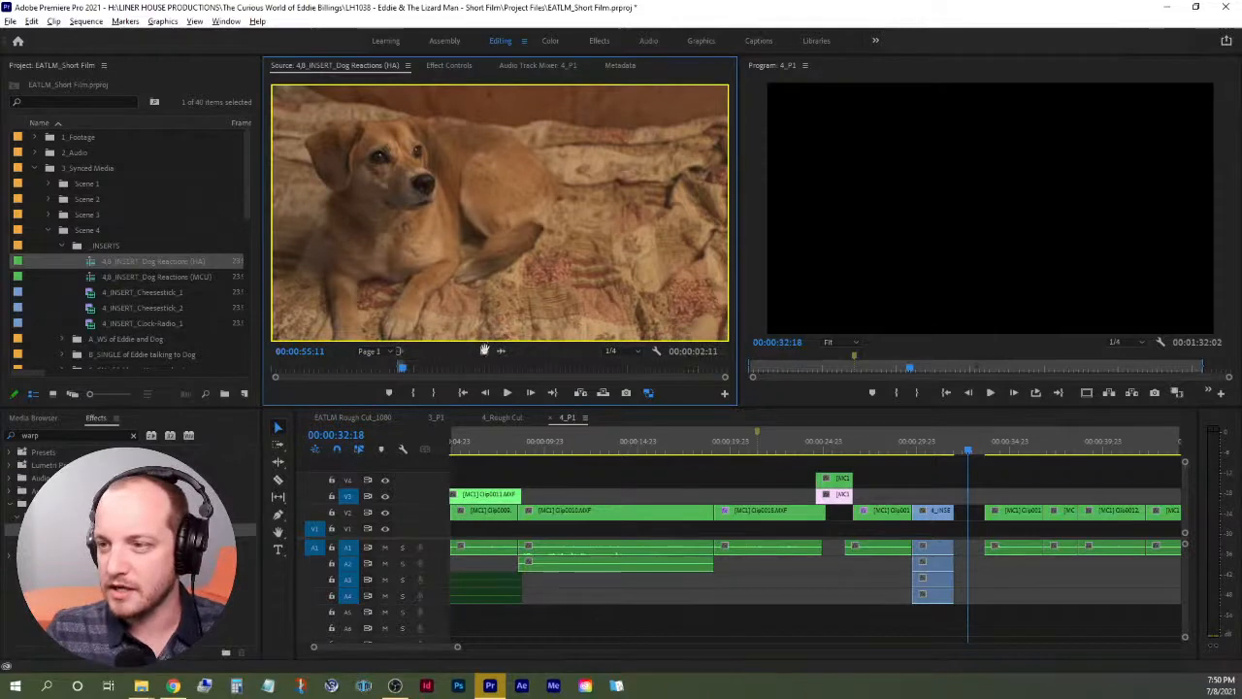
drag(855, 436, 962, 496)
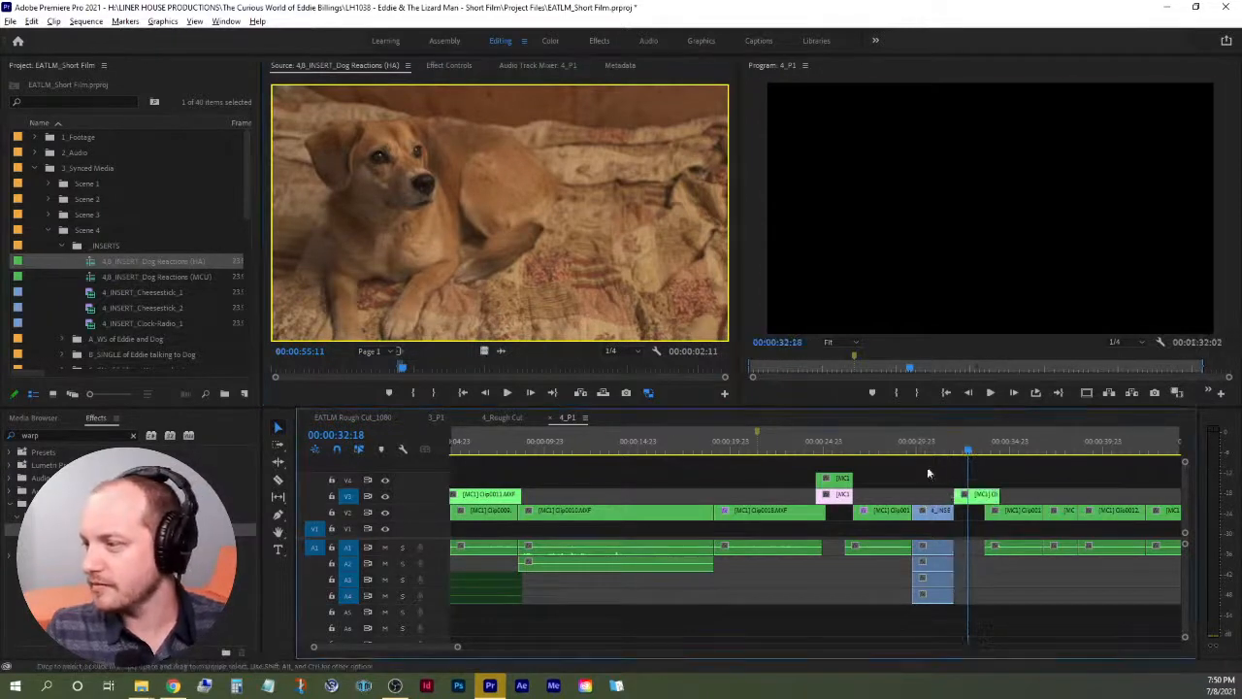
Play the new second dog cutaway and trim its end back to 00:00:33:07.
key(Up)
key(Up)
key(space)
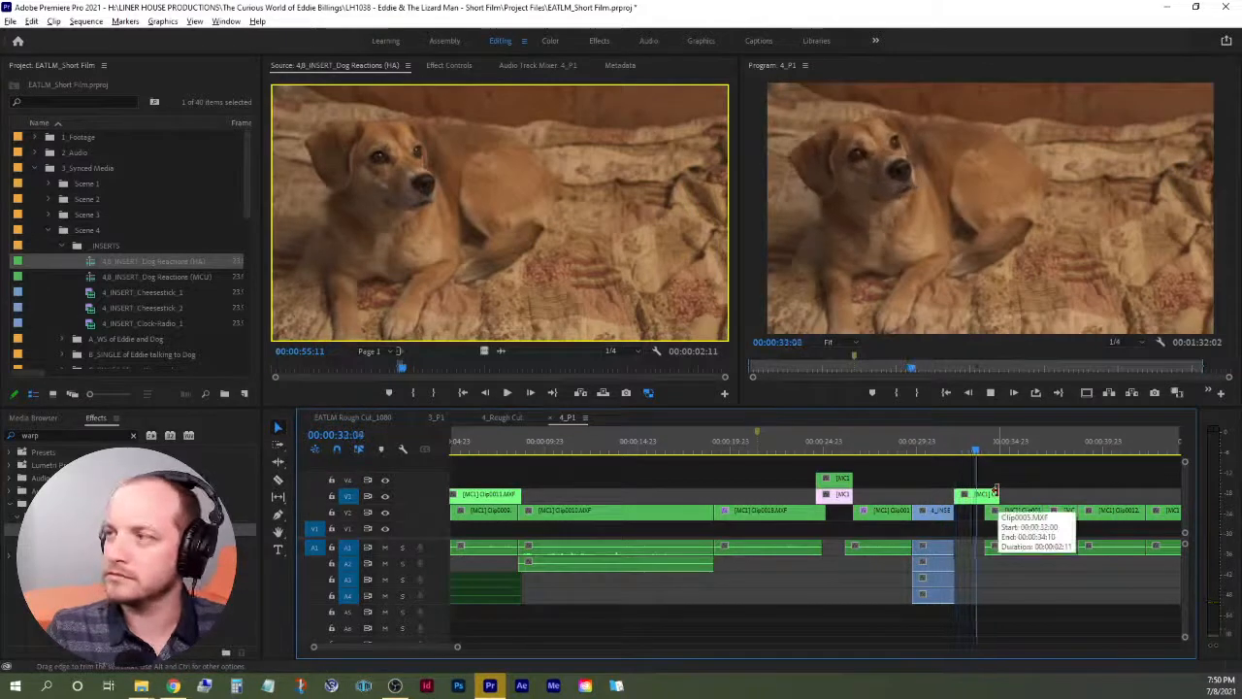
key(space)
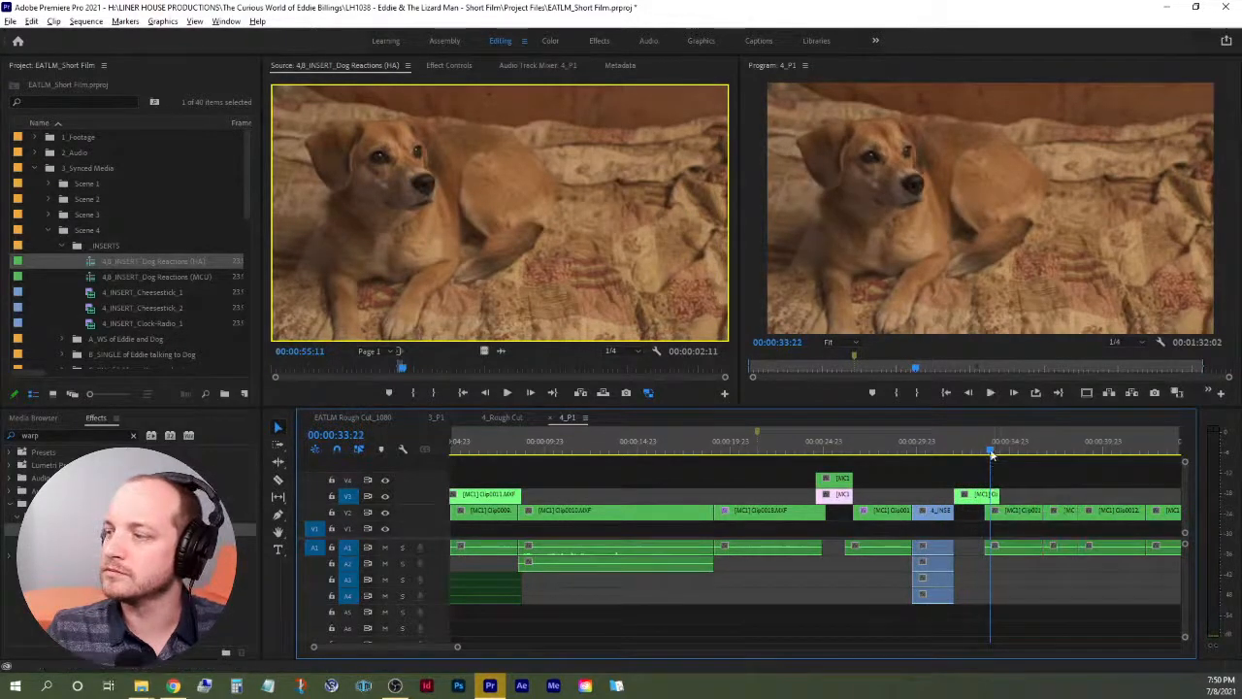
drag(990, 450, 982, 451)
mouse_move(960, 498)
mouse_down()
mouse_move(985, 497)
mouse_move(974, 498)
mouse_up()
click(957, 449)
drag(958, 449, 979, 447)
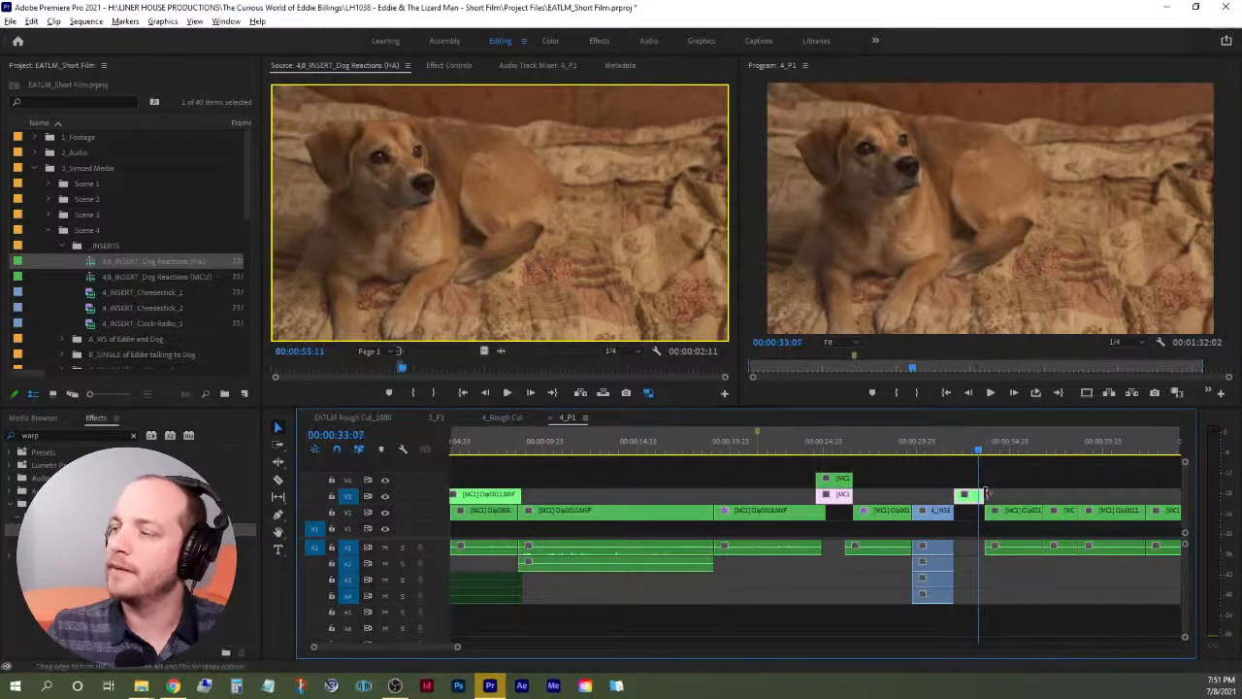
drag(985, 494, 978, 494)
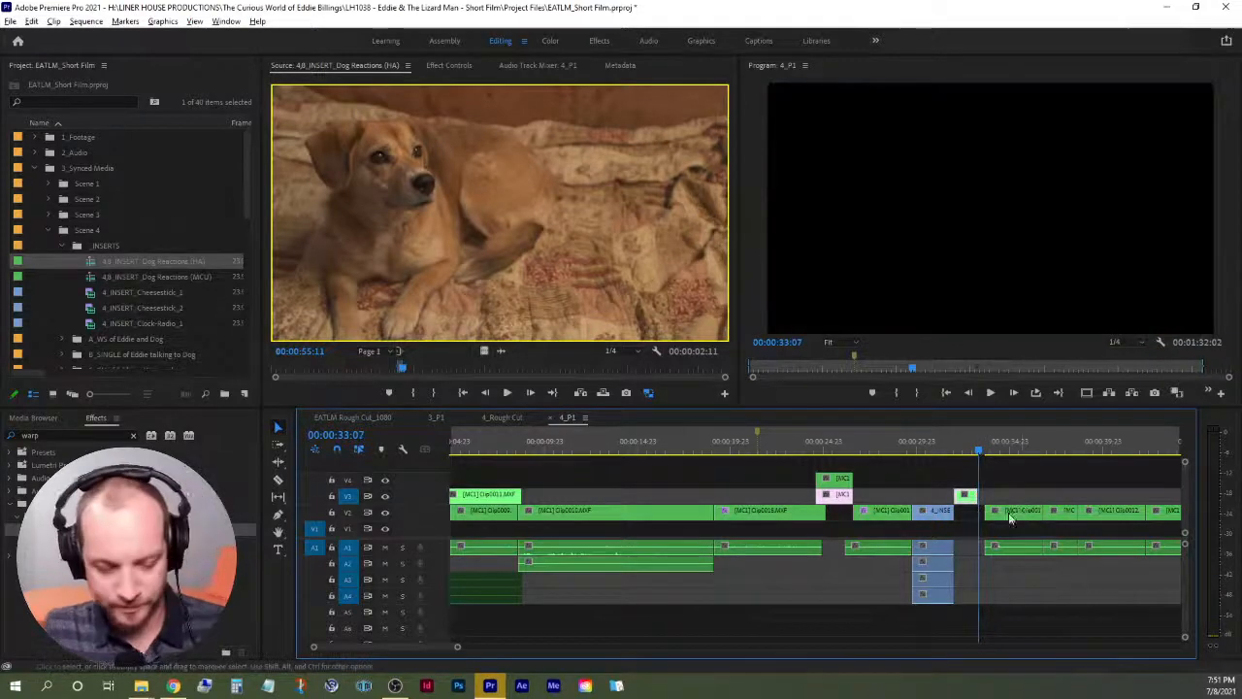
Move all clips following the second dog cutaway, with their audio, earlier to close the gap at 00:00:33:07.
key(minus)
key(minus)
key(minus)
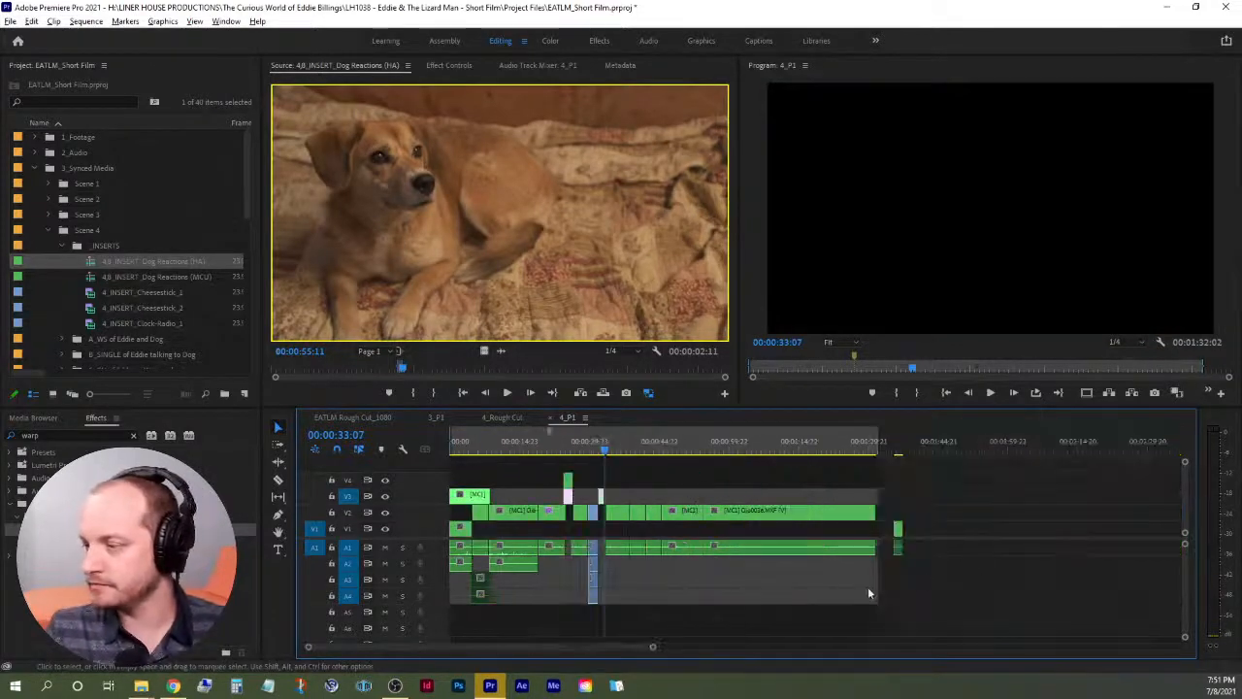
key(equal)
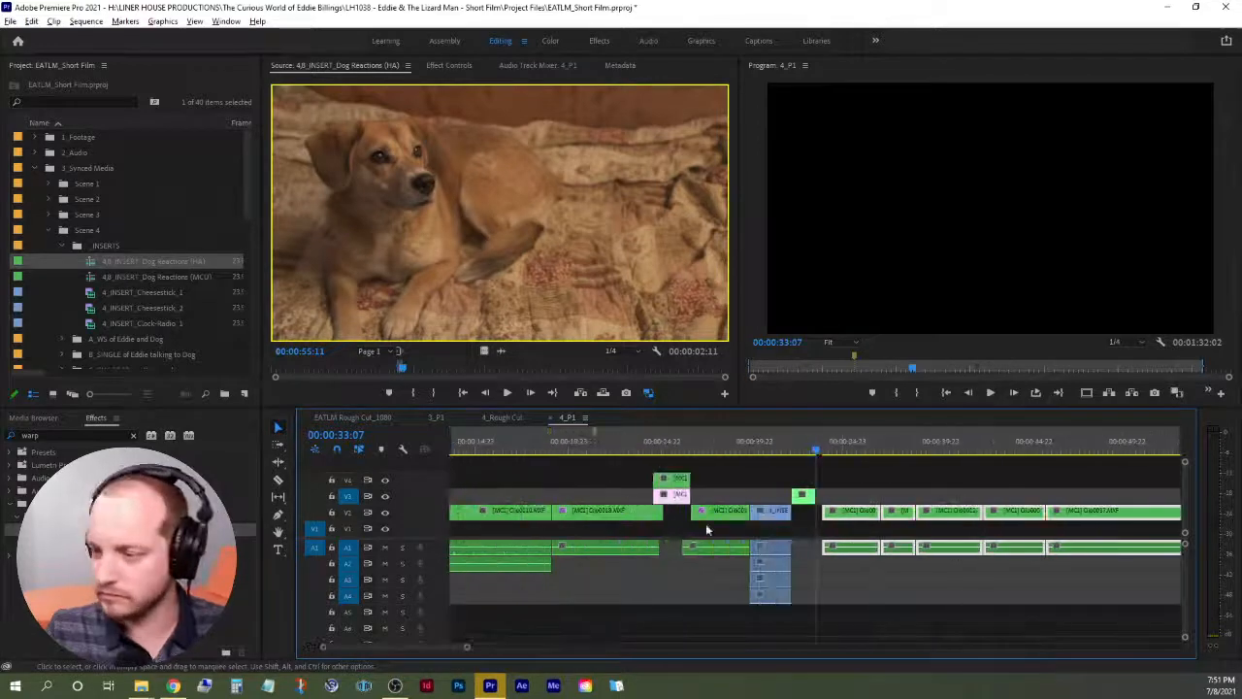
drag(842, 519, 834, 519)
click(840, 491)
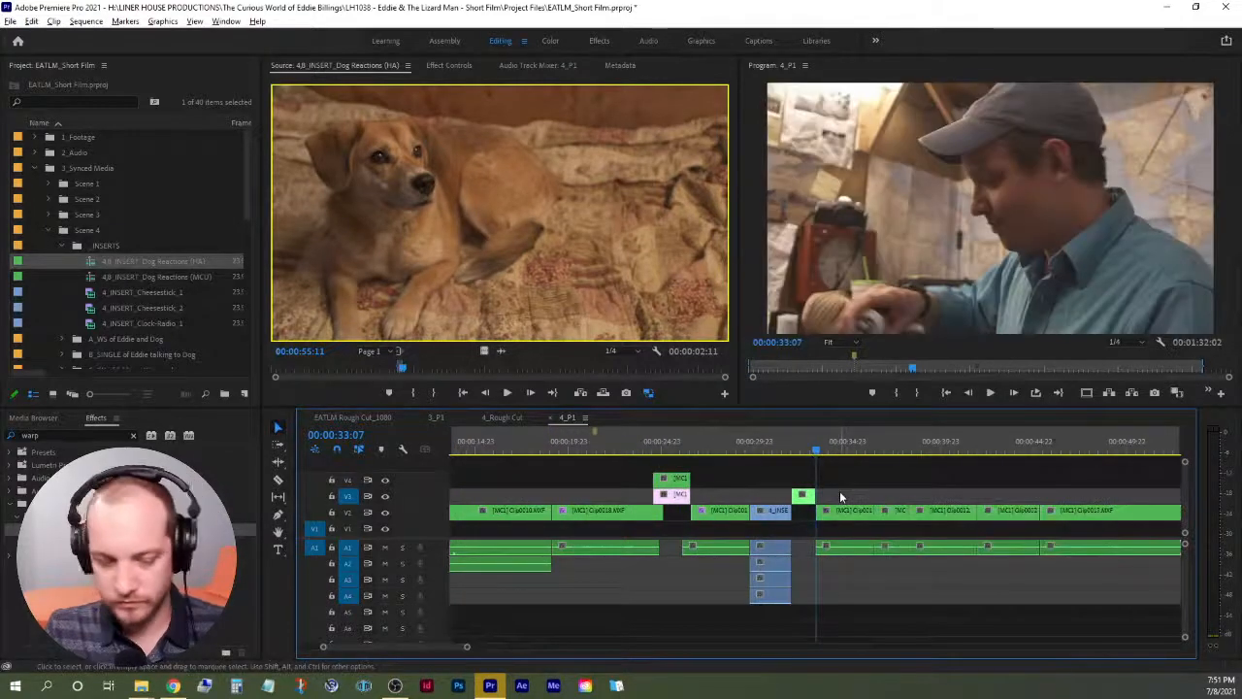
Delete the sequence marker in the desk shot at about 00:00:21:10.
key(minus)
key(minus)
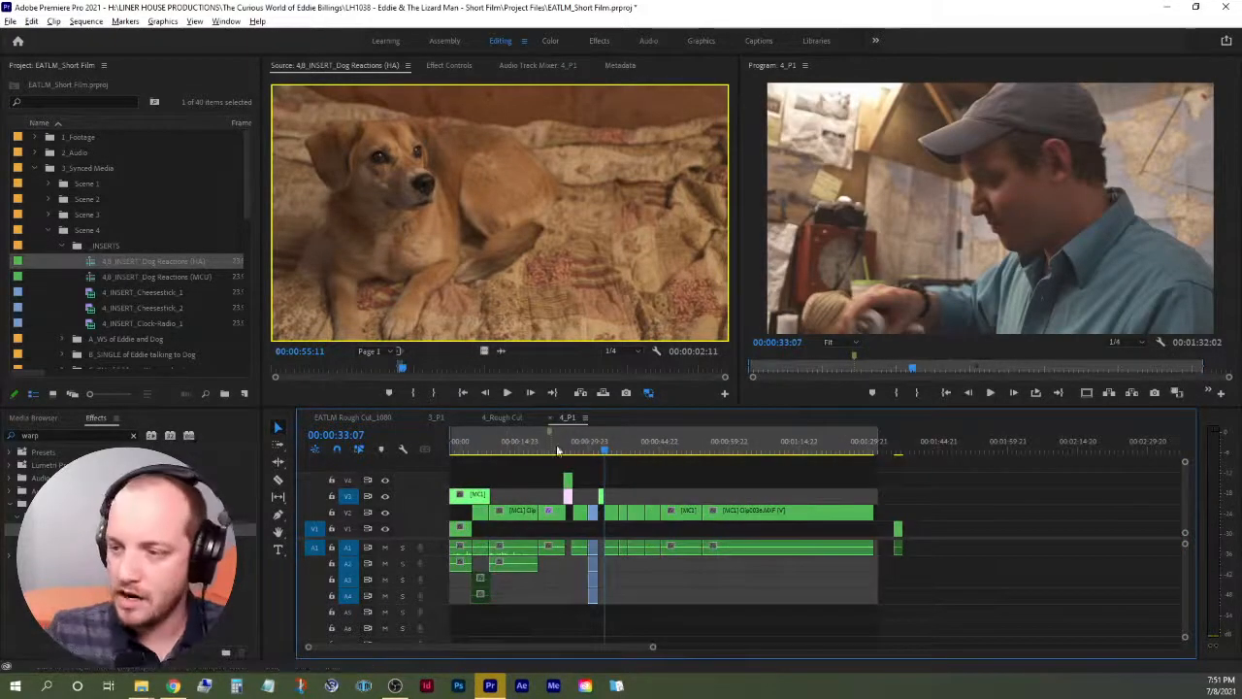
click(550, 453)
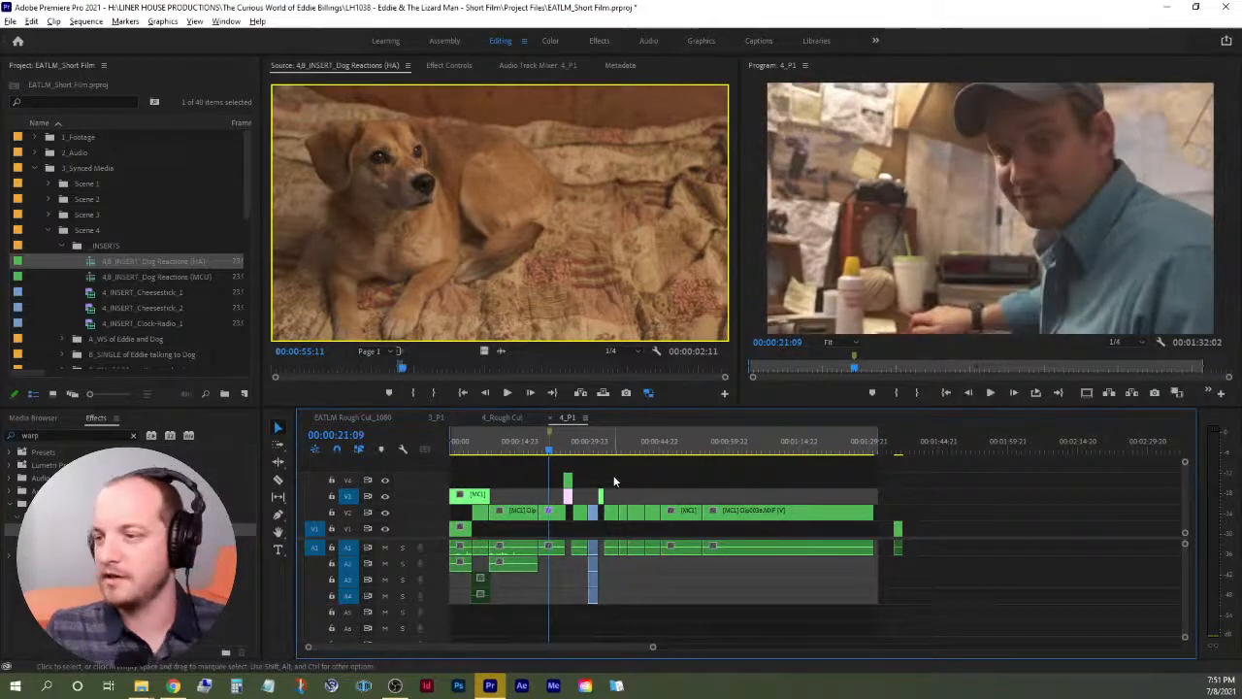
double_click(550, 432)
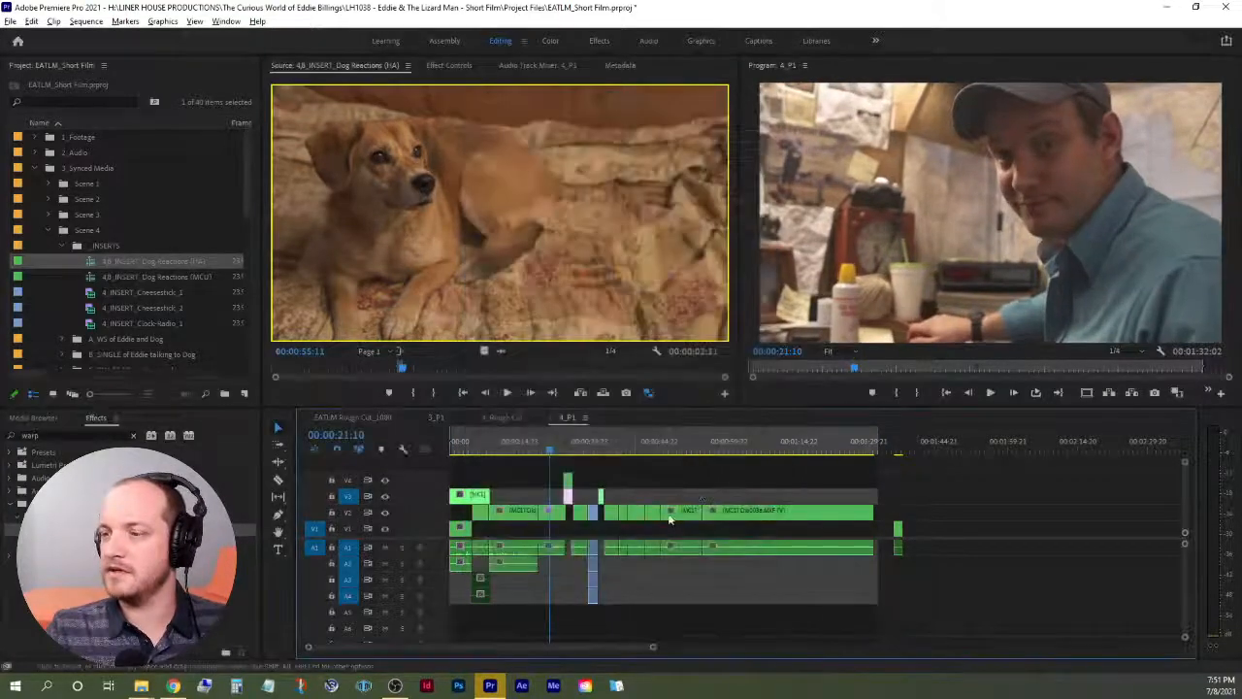
Play the revised sequence from the desk shot through both high-angle dog cutaways to the wide shot of feeding the dog.
key(space)
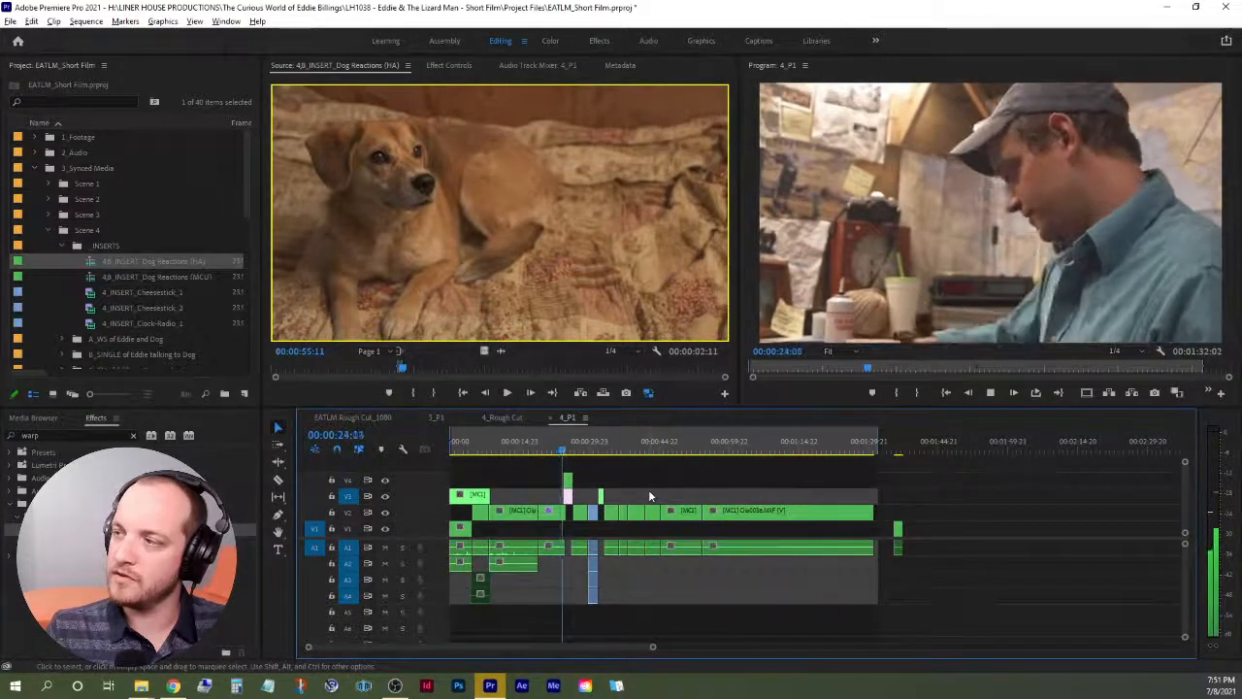
key(space)
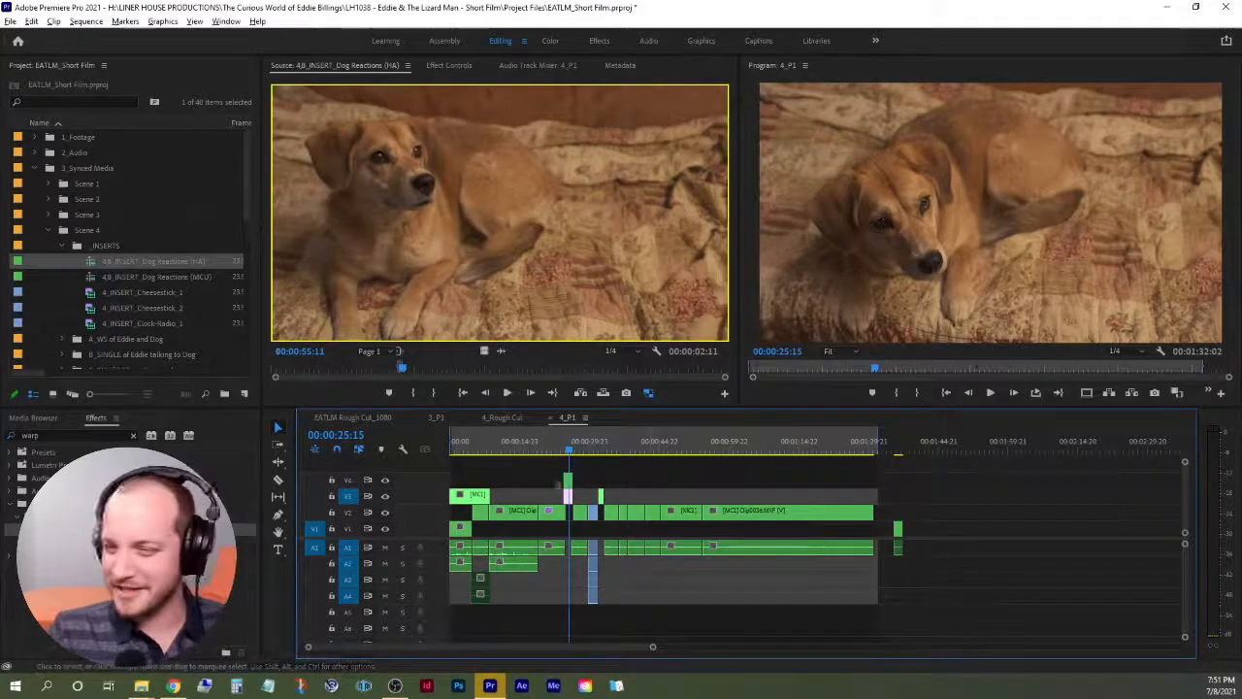
click(558, 453)
key(space)
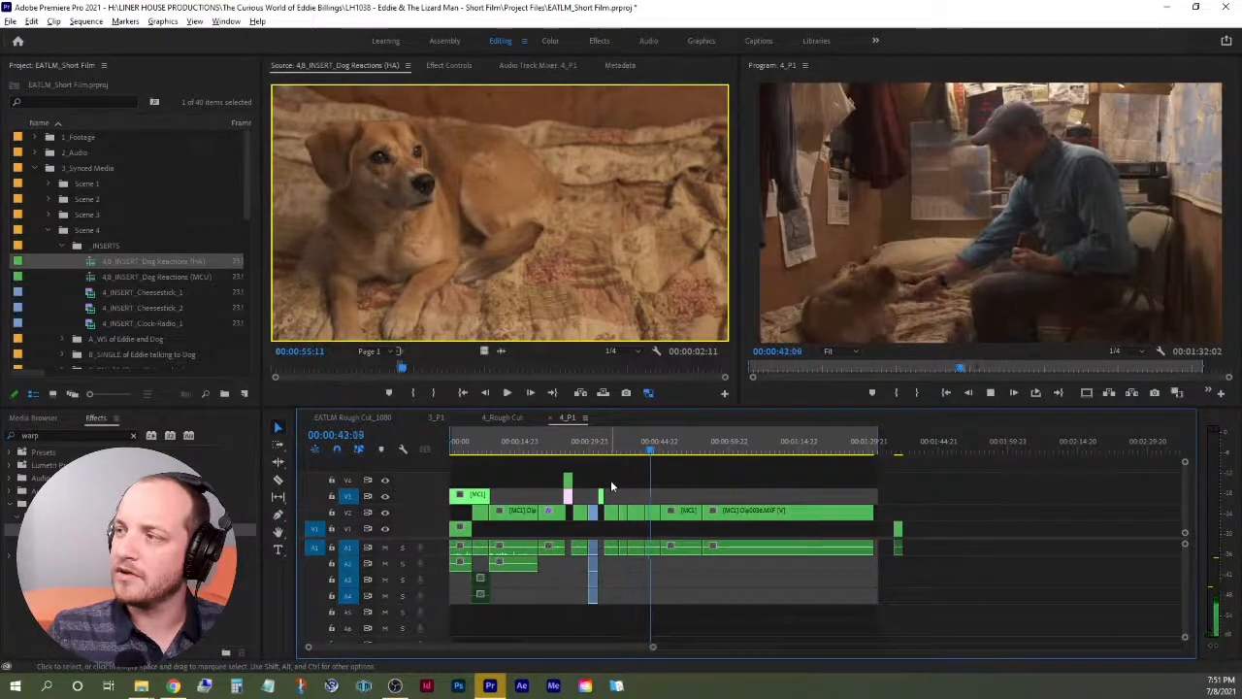
key(space)
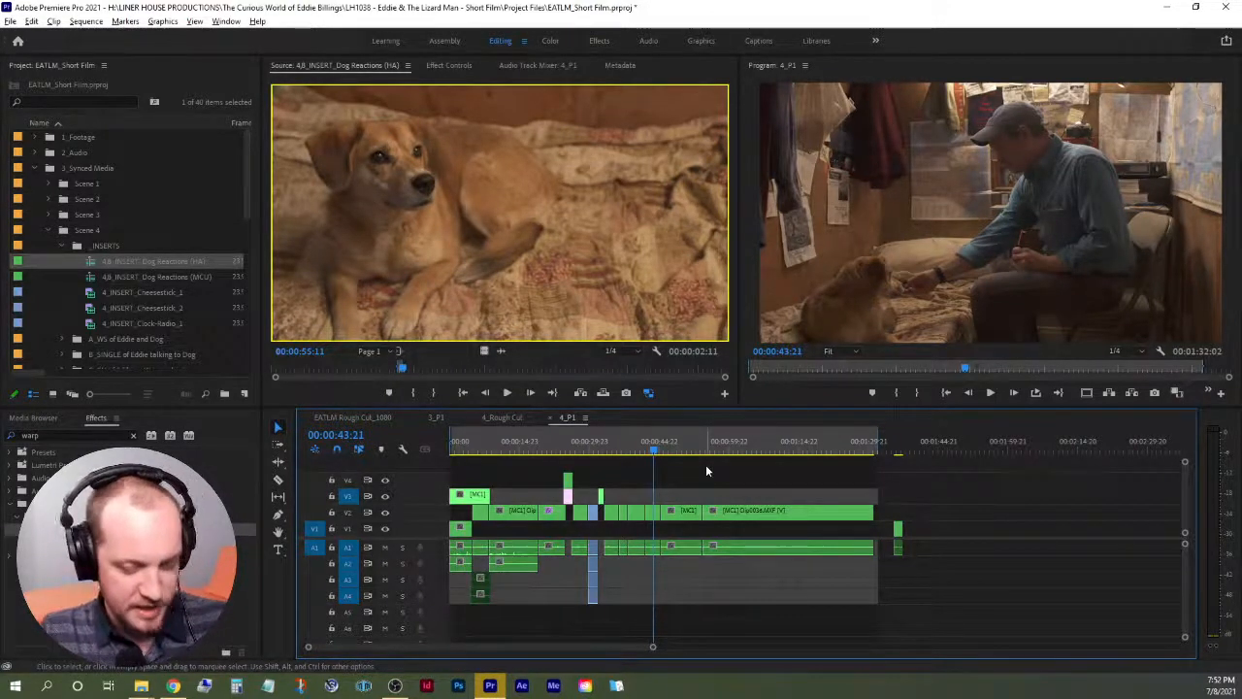
Save the project and delete the leftover clip with its audio beyond the end of the scene.
key(ctrl+s)
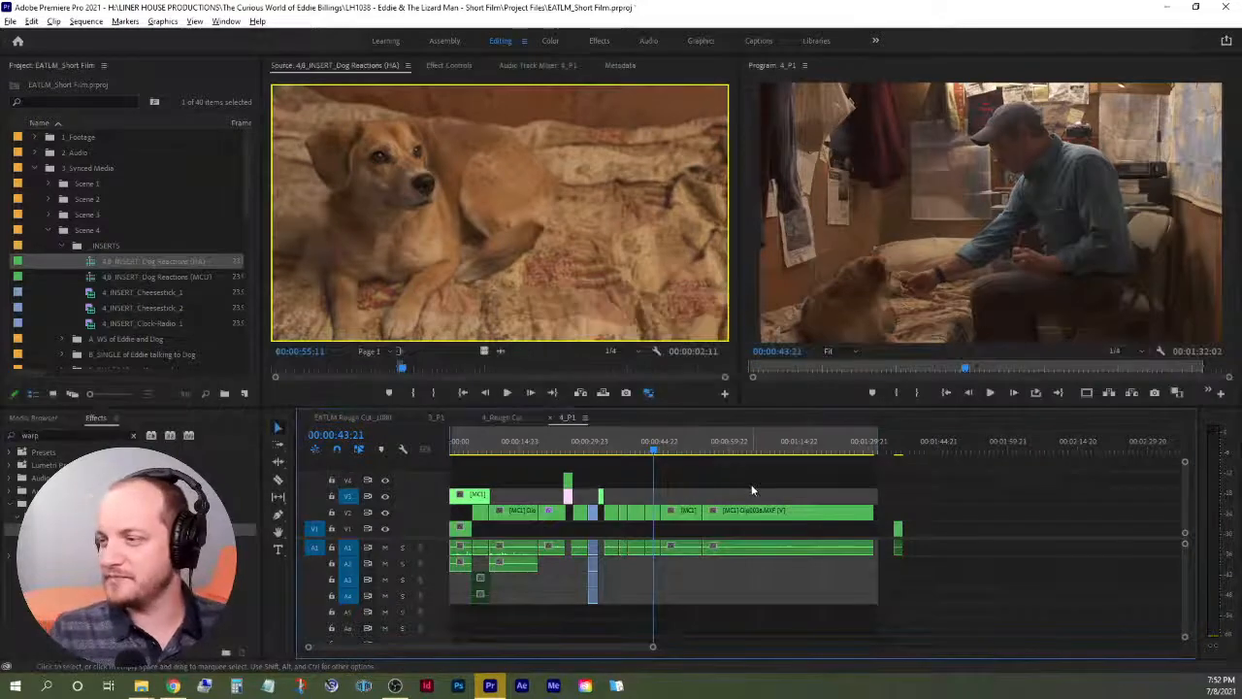
click(896, 526)
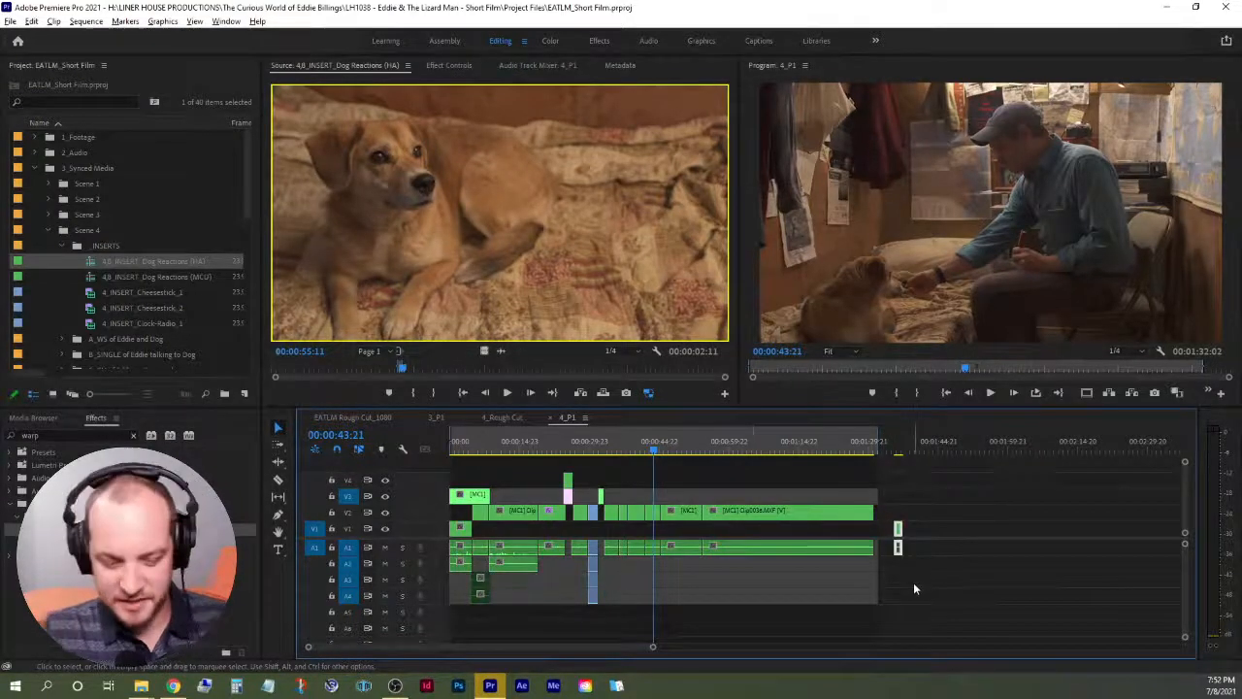
key(Delete)
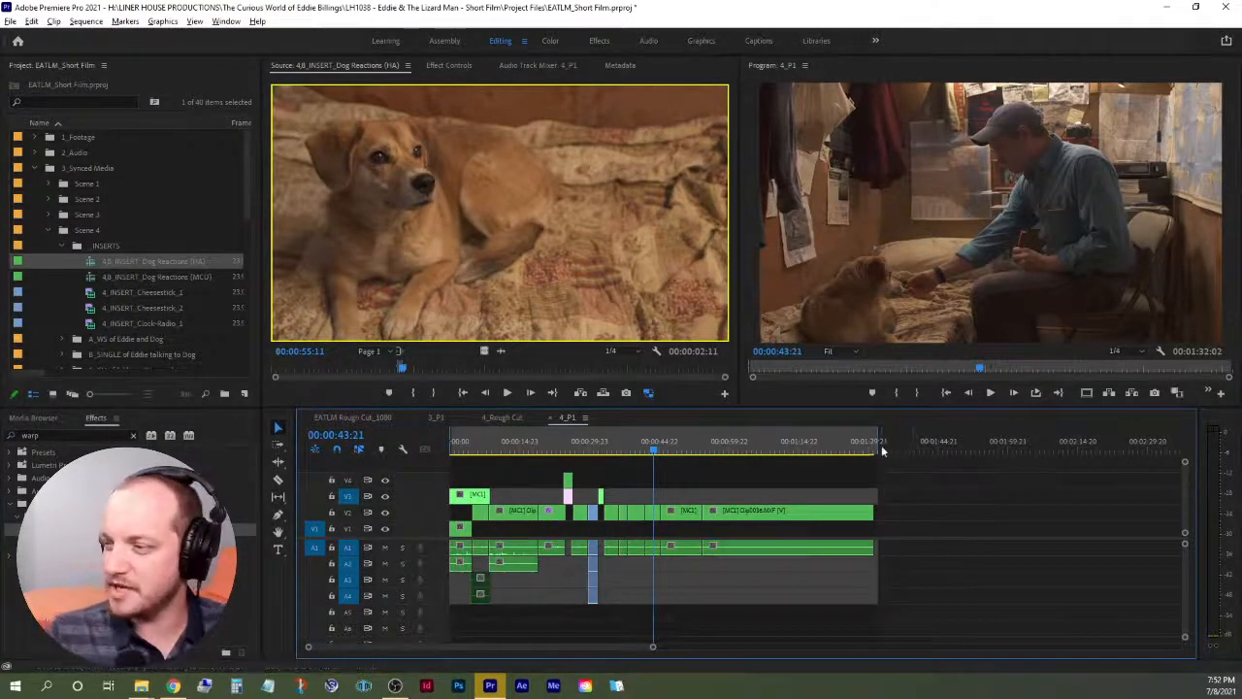